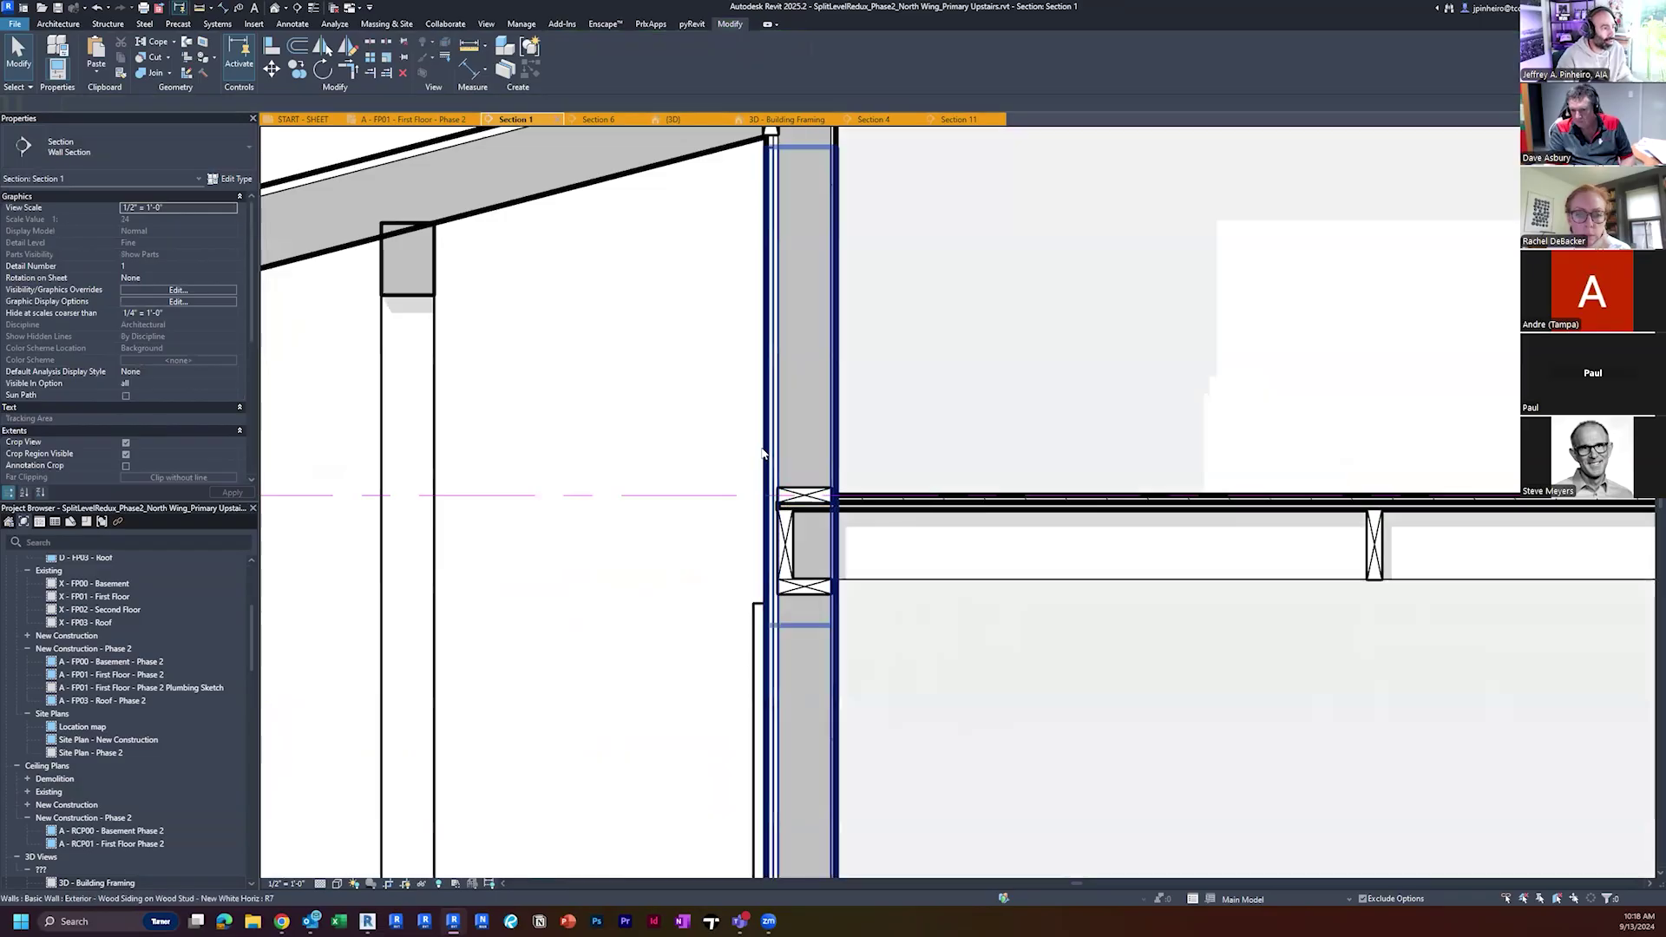
# Examine how the exterior walls on both sides of Section 1 meet the first-floor framing
pyautogui.click(889, 601)
pyautogui.click(1008, 602)
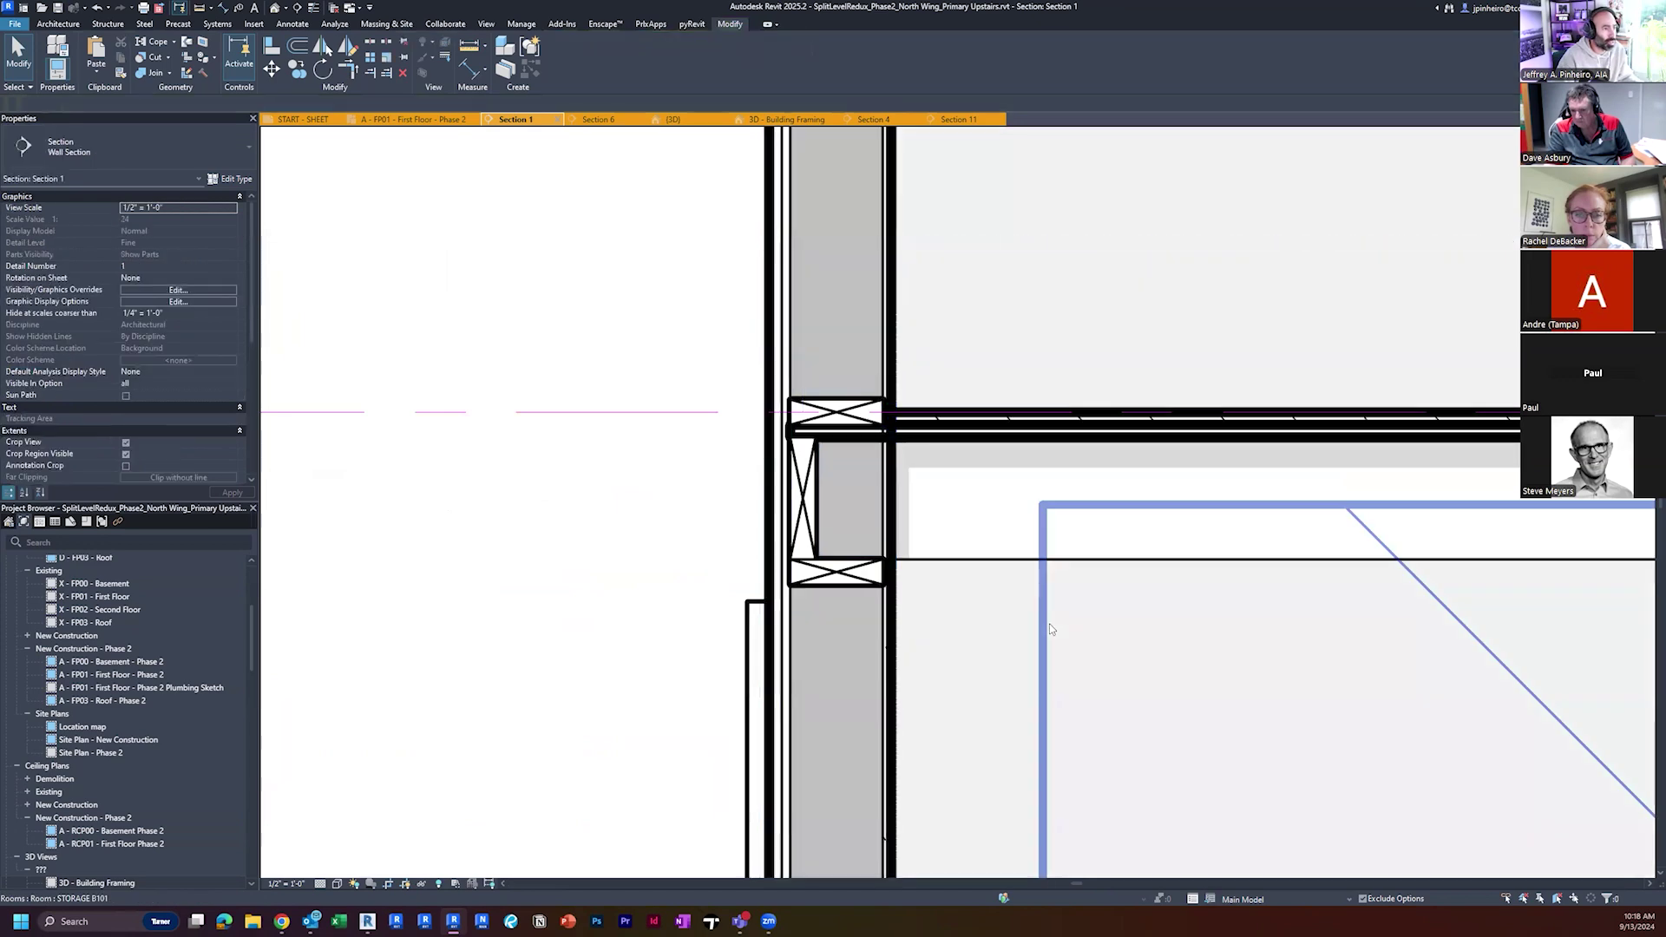
pyautogui.scroll(2, 1008, 601)
pyautogui.moveTo(966, 685); pyautogui.dragTo(1021, 742, button='middle')
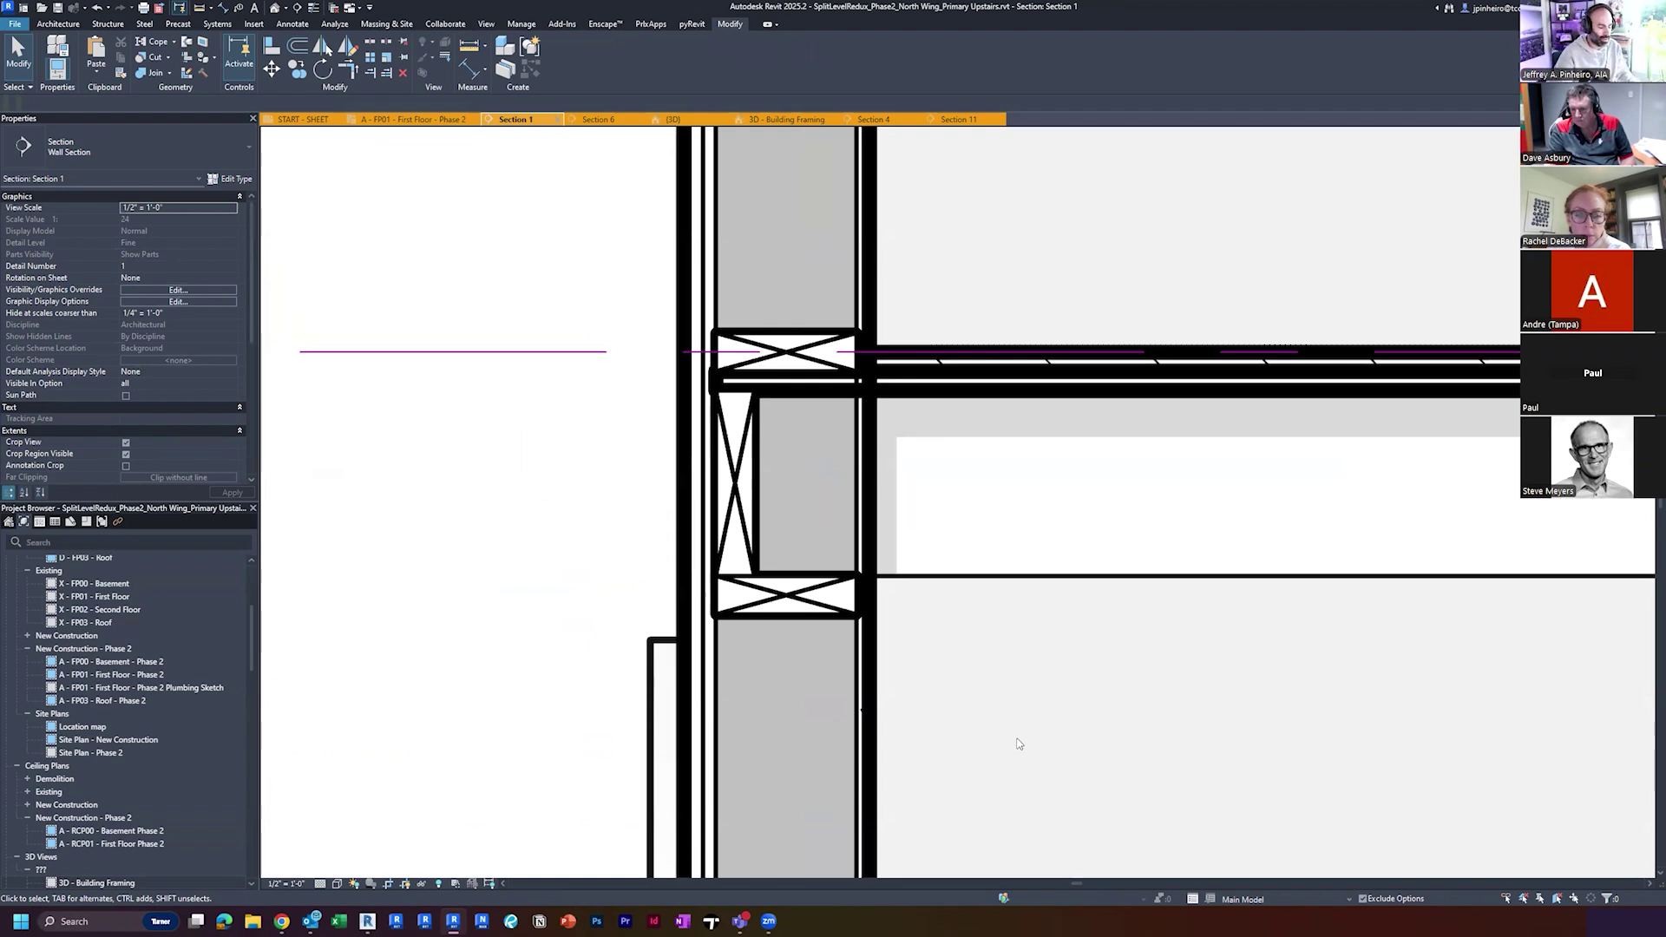
pyautogui.click(874, 477)
pyautogui.scroll(-2, 1002, 647)
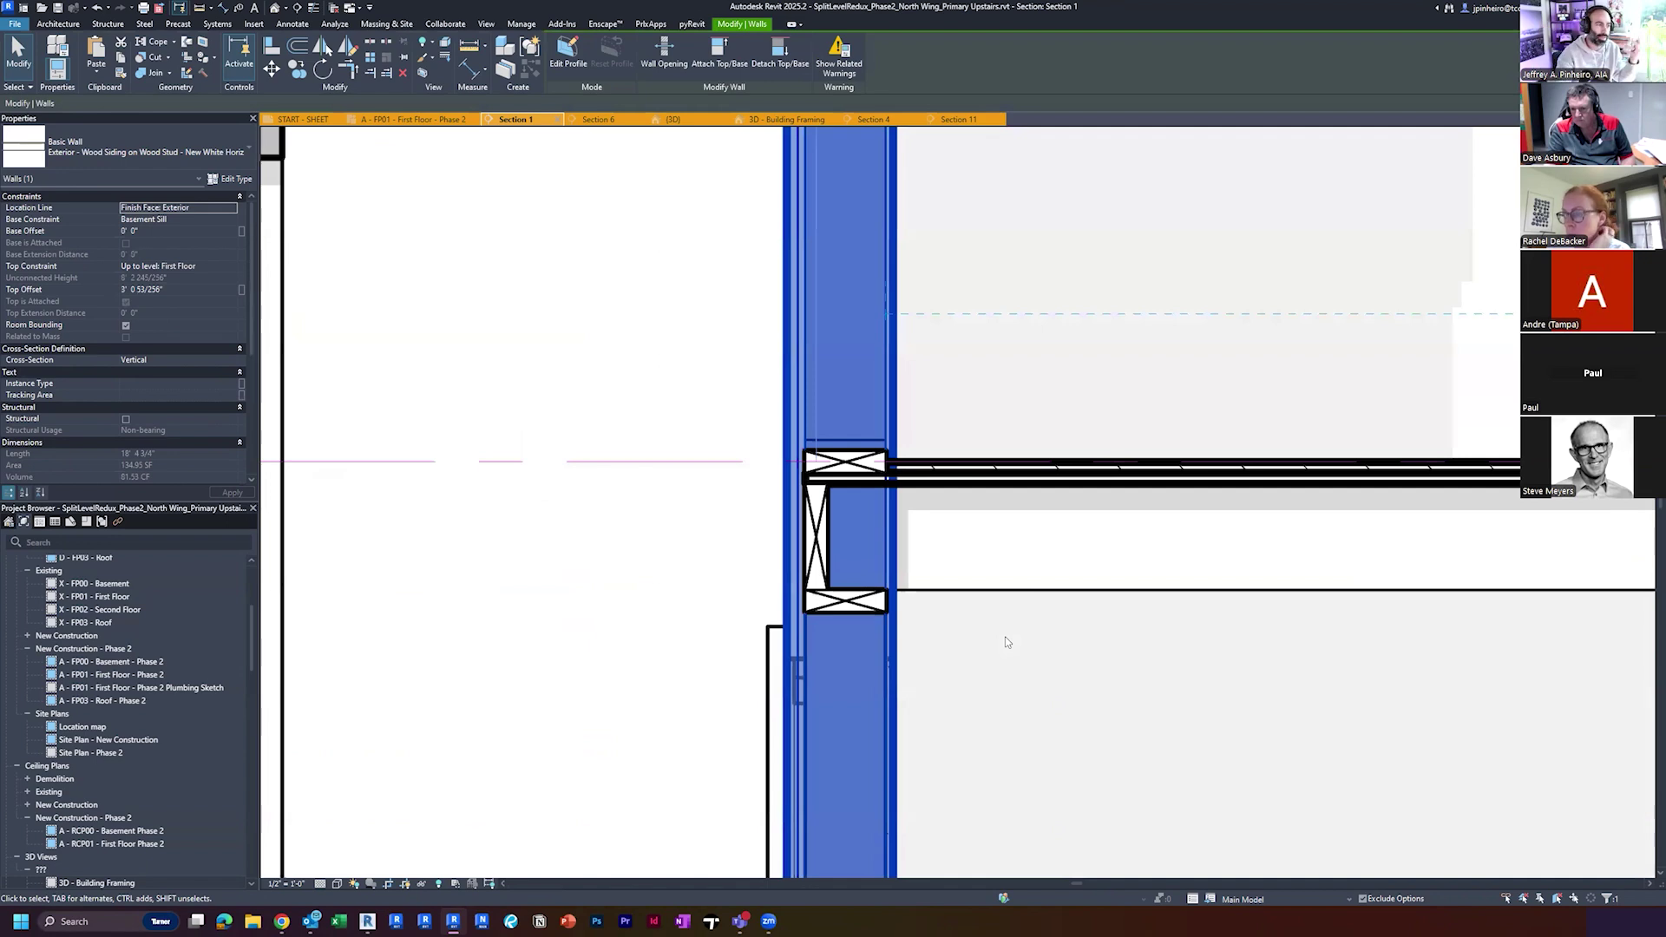
pyautogui.scroll(-6, 1007, 642)
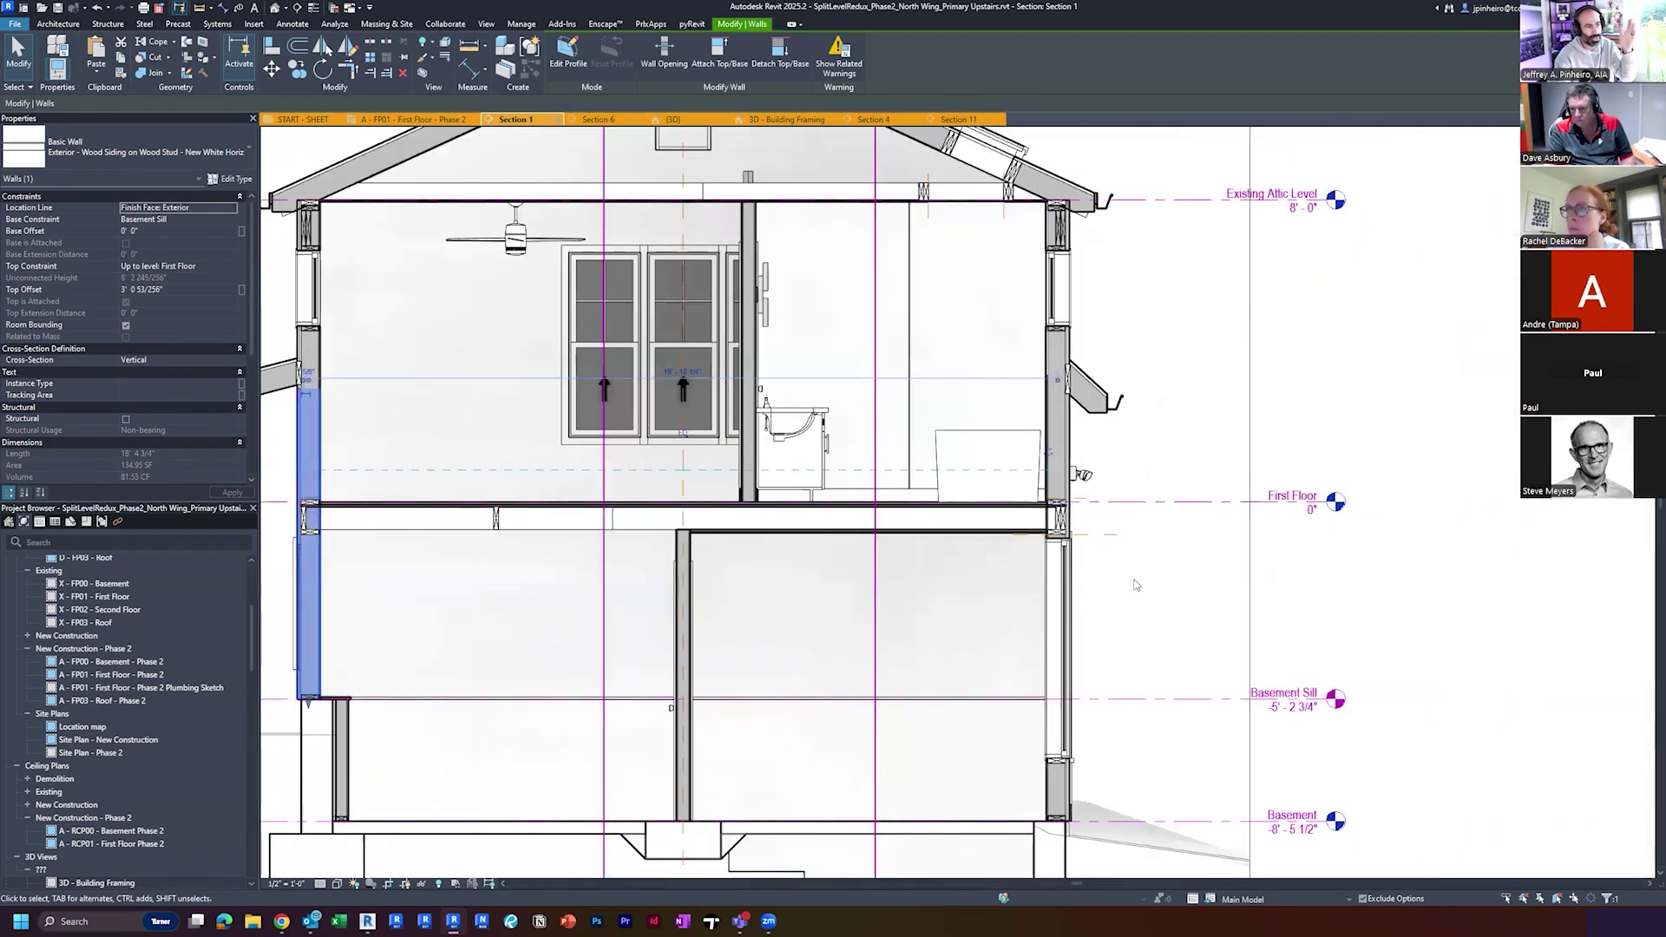
pyautogui.scroll(2, 1056, 475)
pyautogui.click(1049, 367)
pyautogui.scroll(2, 1080, 626)
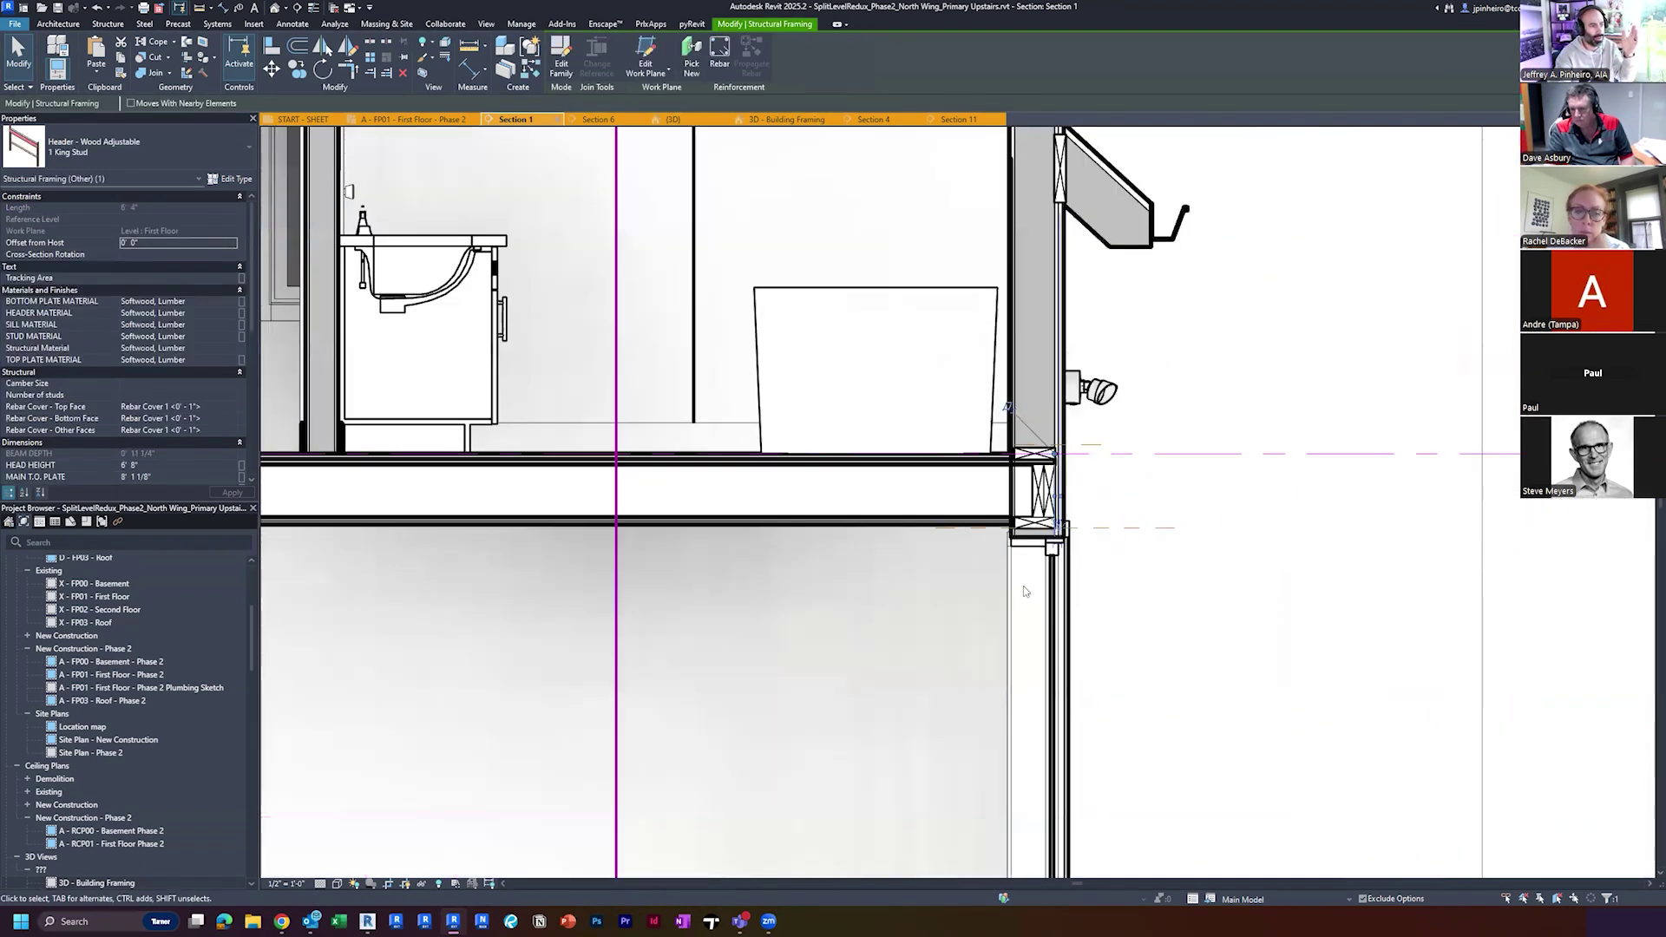
pyautogui.scroll(3, 1025, 591)
pyautogui.click(998, 538)
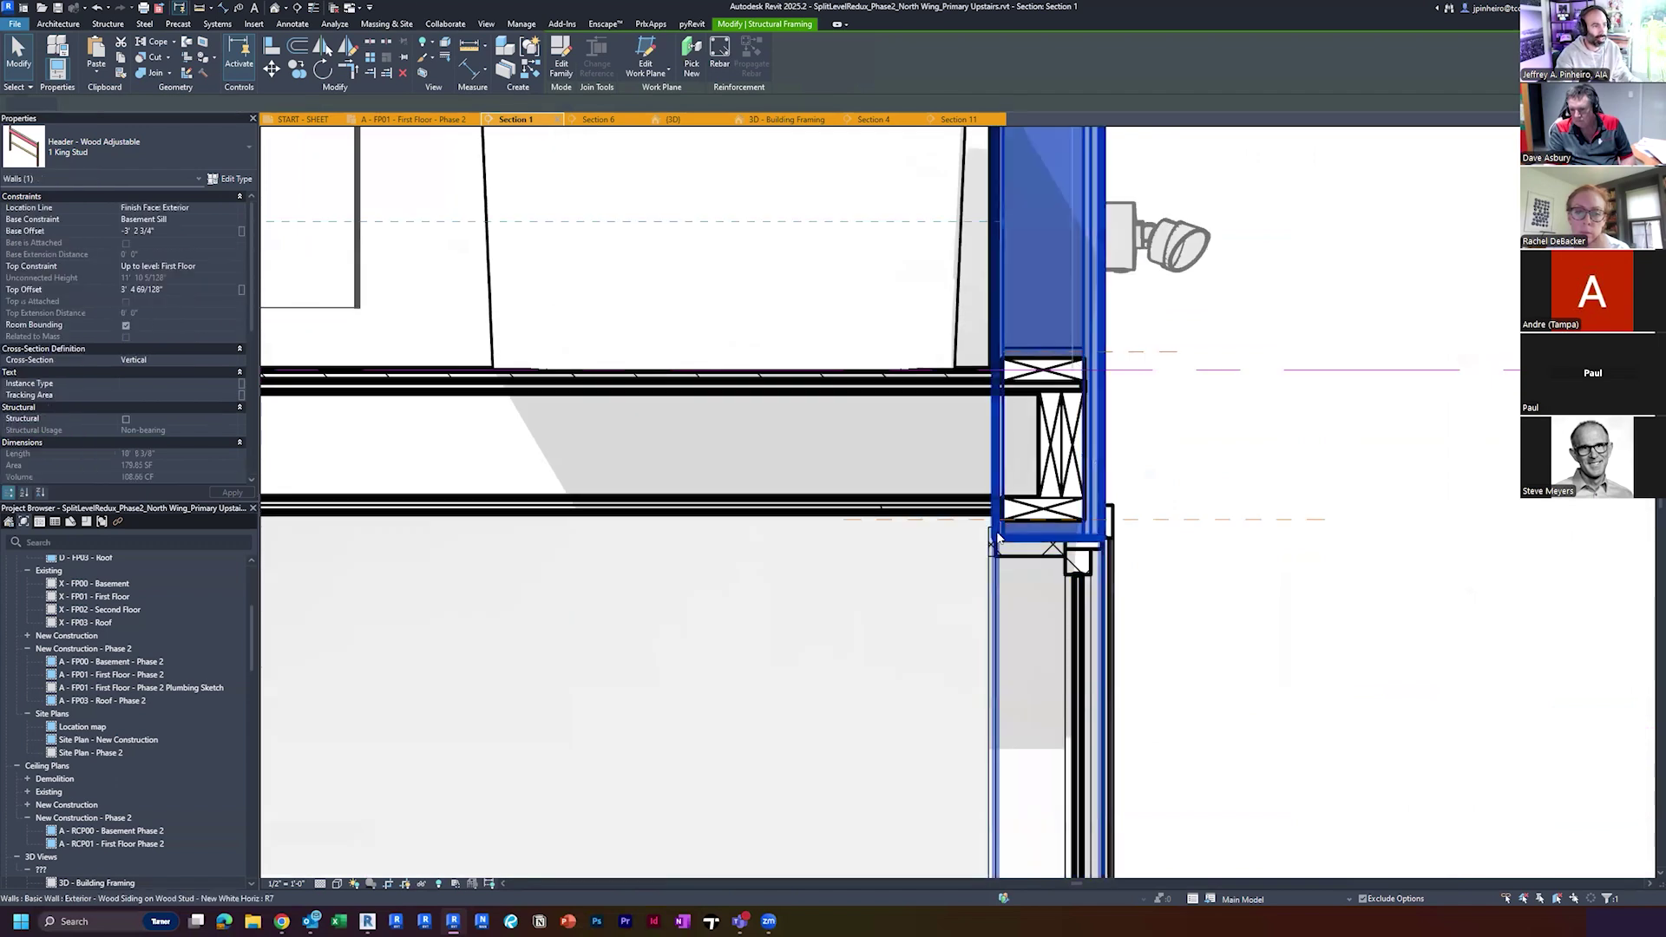
pyautogui.scroll(-4, 998, 538)
pyautogui.scroll(5, 1017, 386)
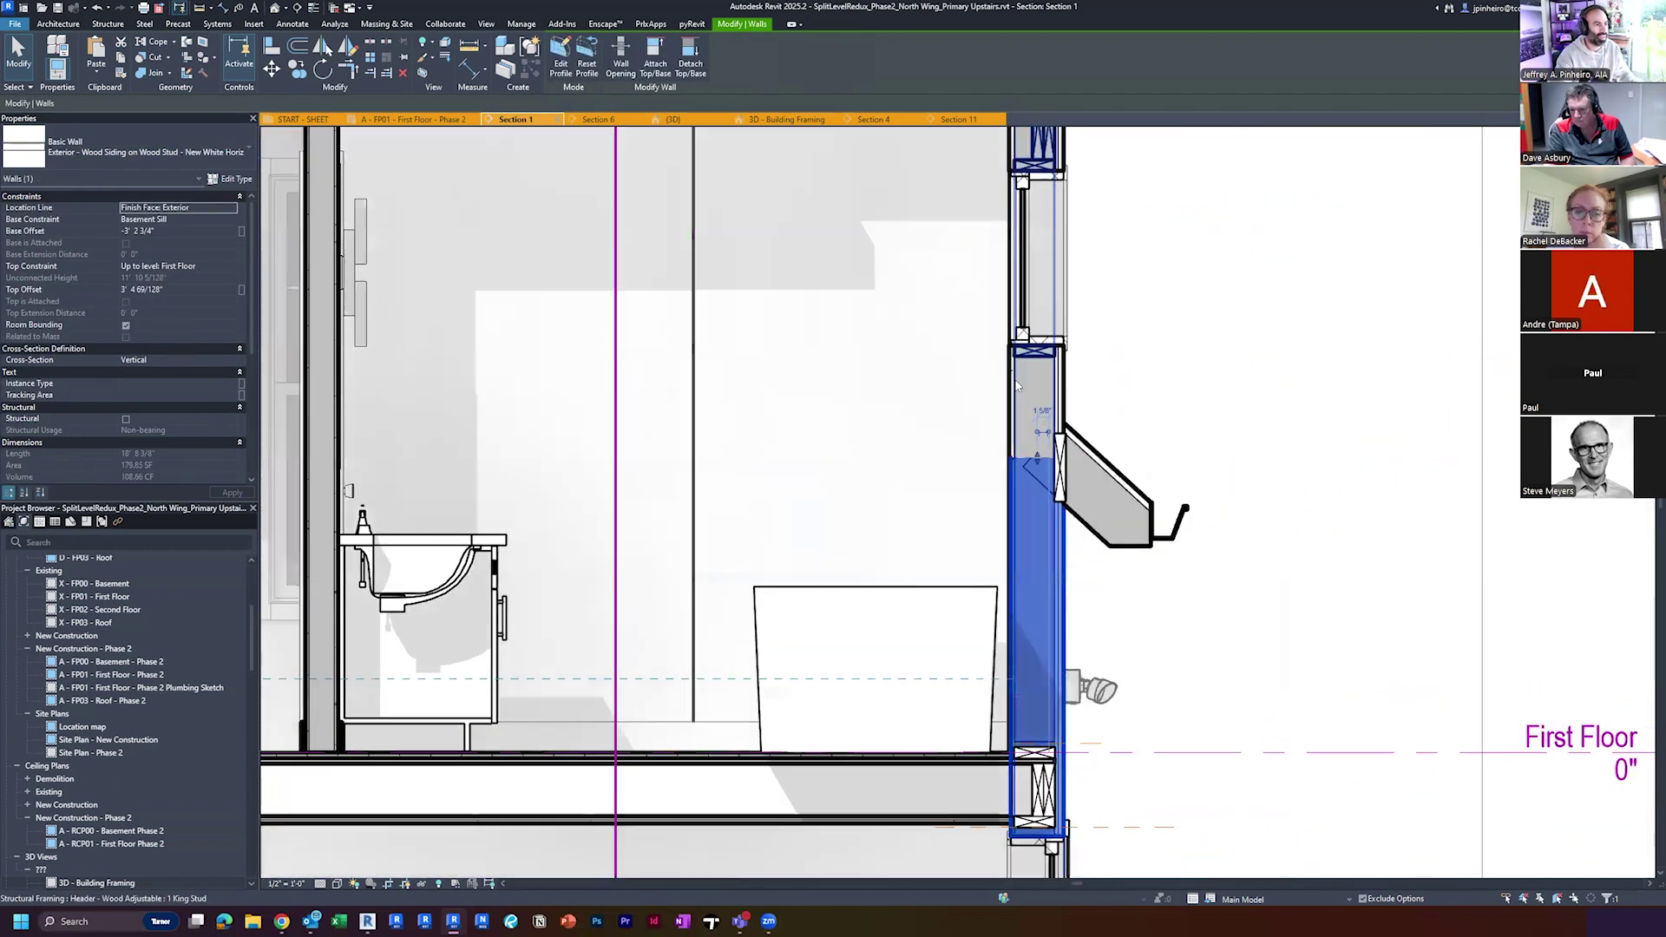
pyautogui.press('Escape')
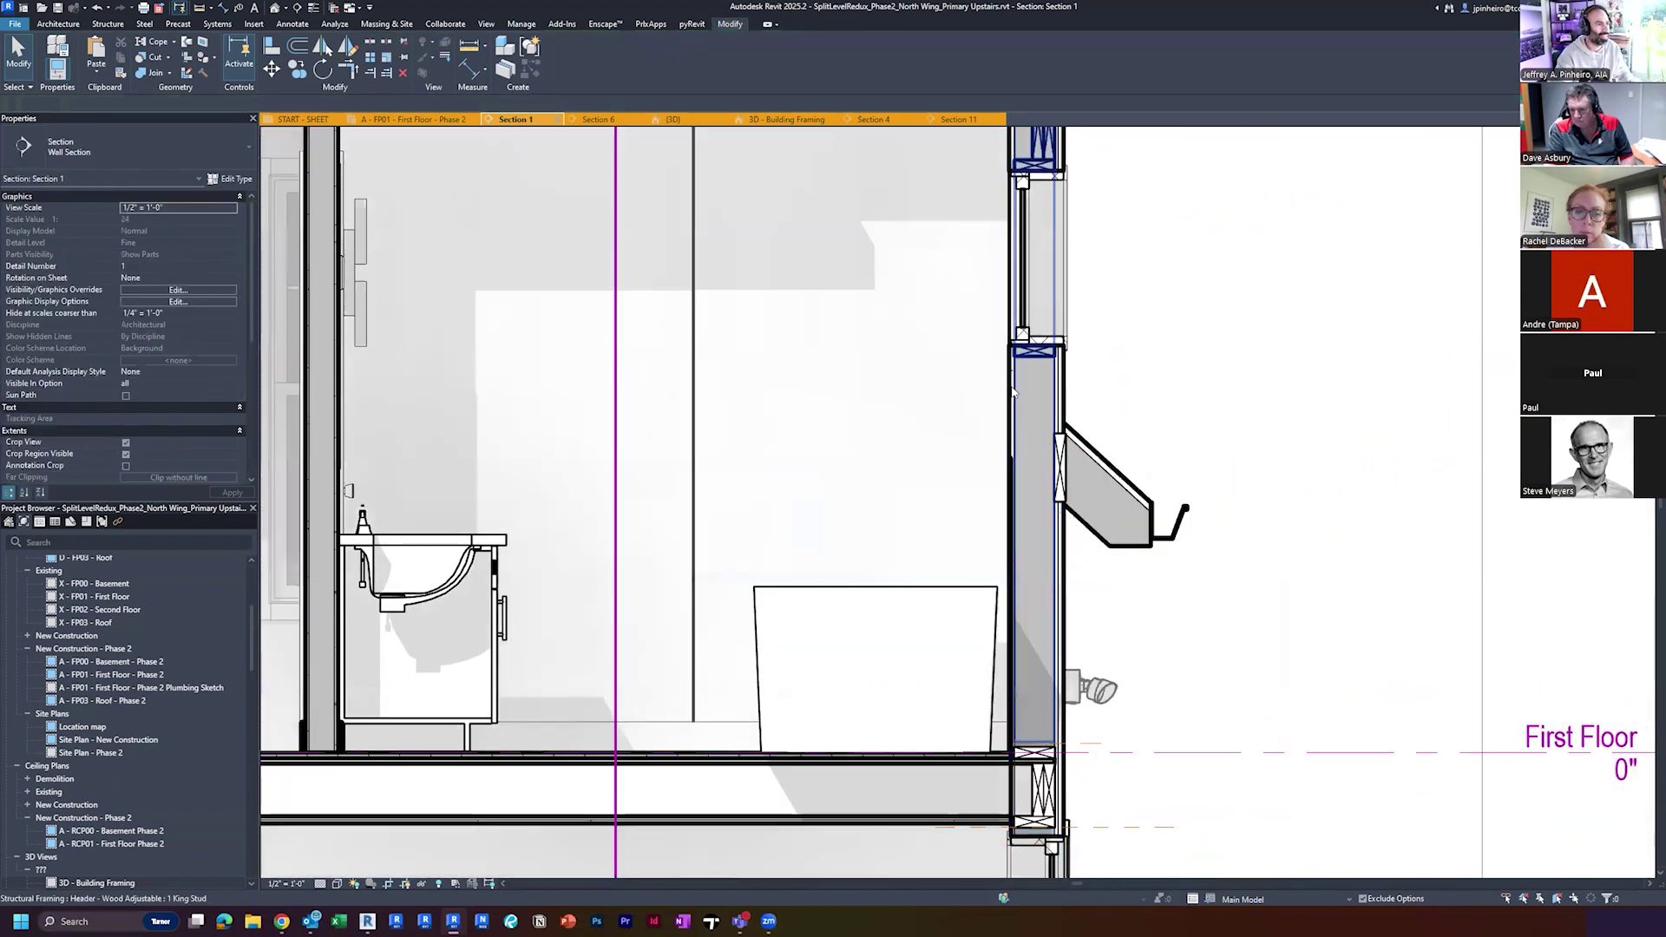
# Open the default 3D view and raise the section box's upper face above the roof
pyautogui.click(272, 9)
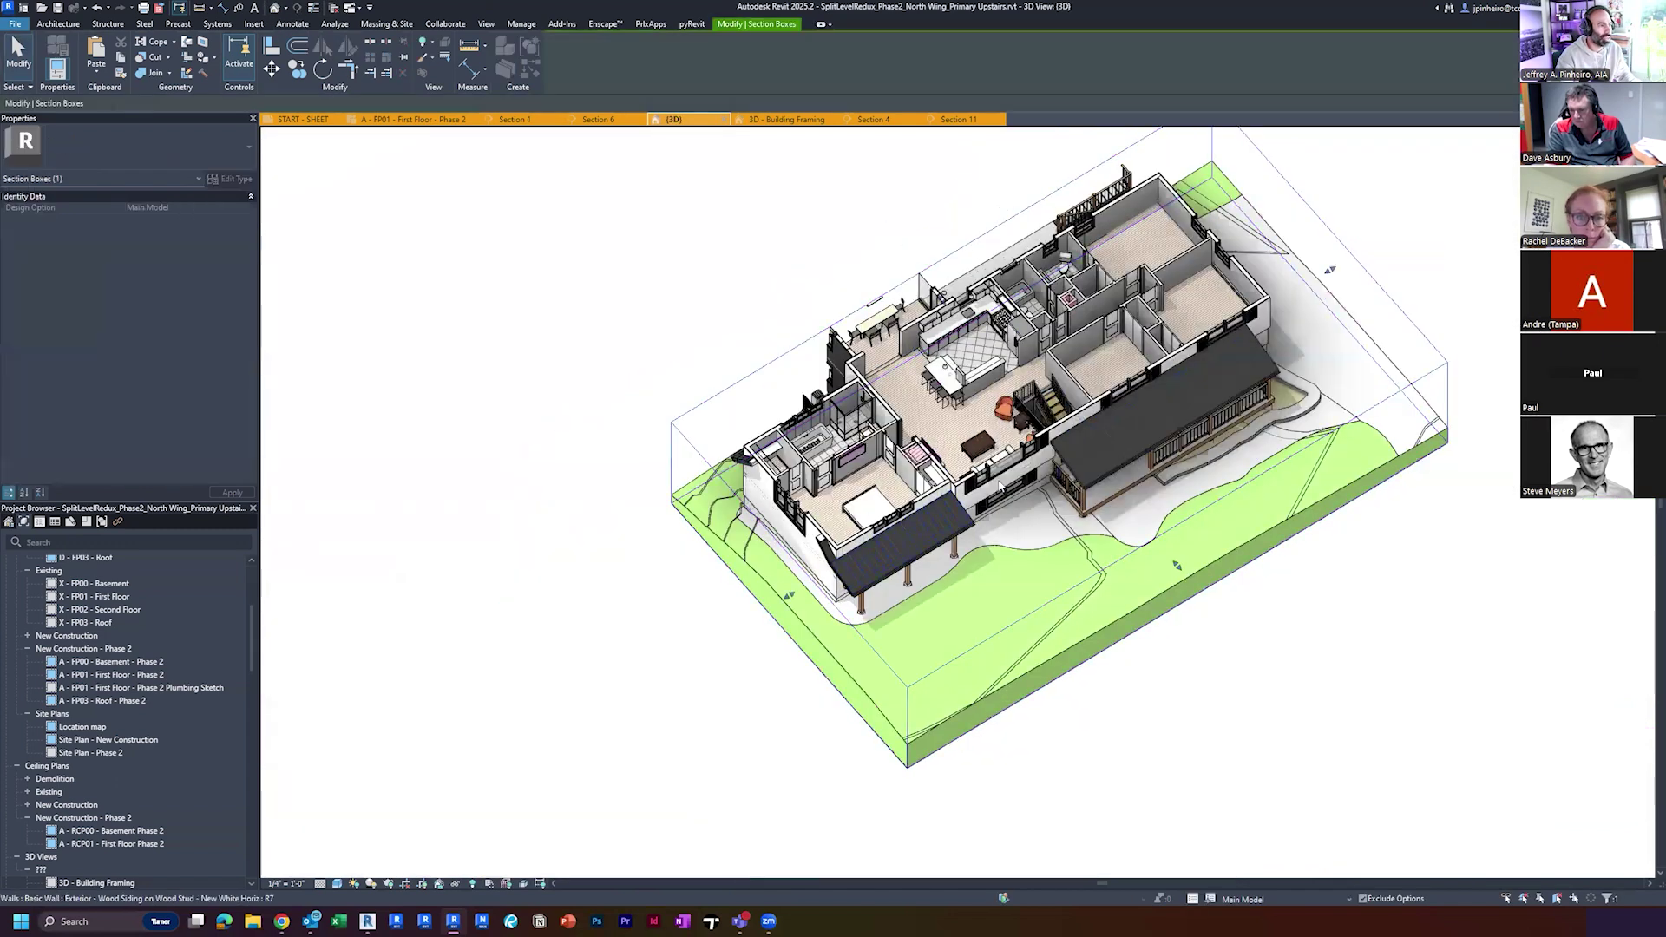
pyautogui.keyDown('shift'); pyautogui.moveTo(1035, 402); pyautogui.dragTo(1084, 382, button='middle'); pyautogui.keyUp('shift')
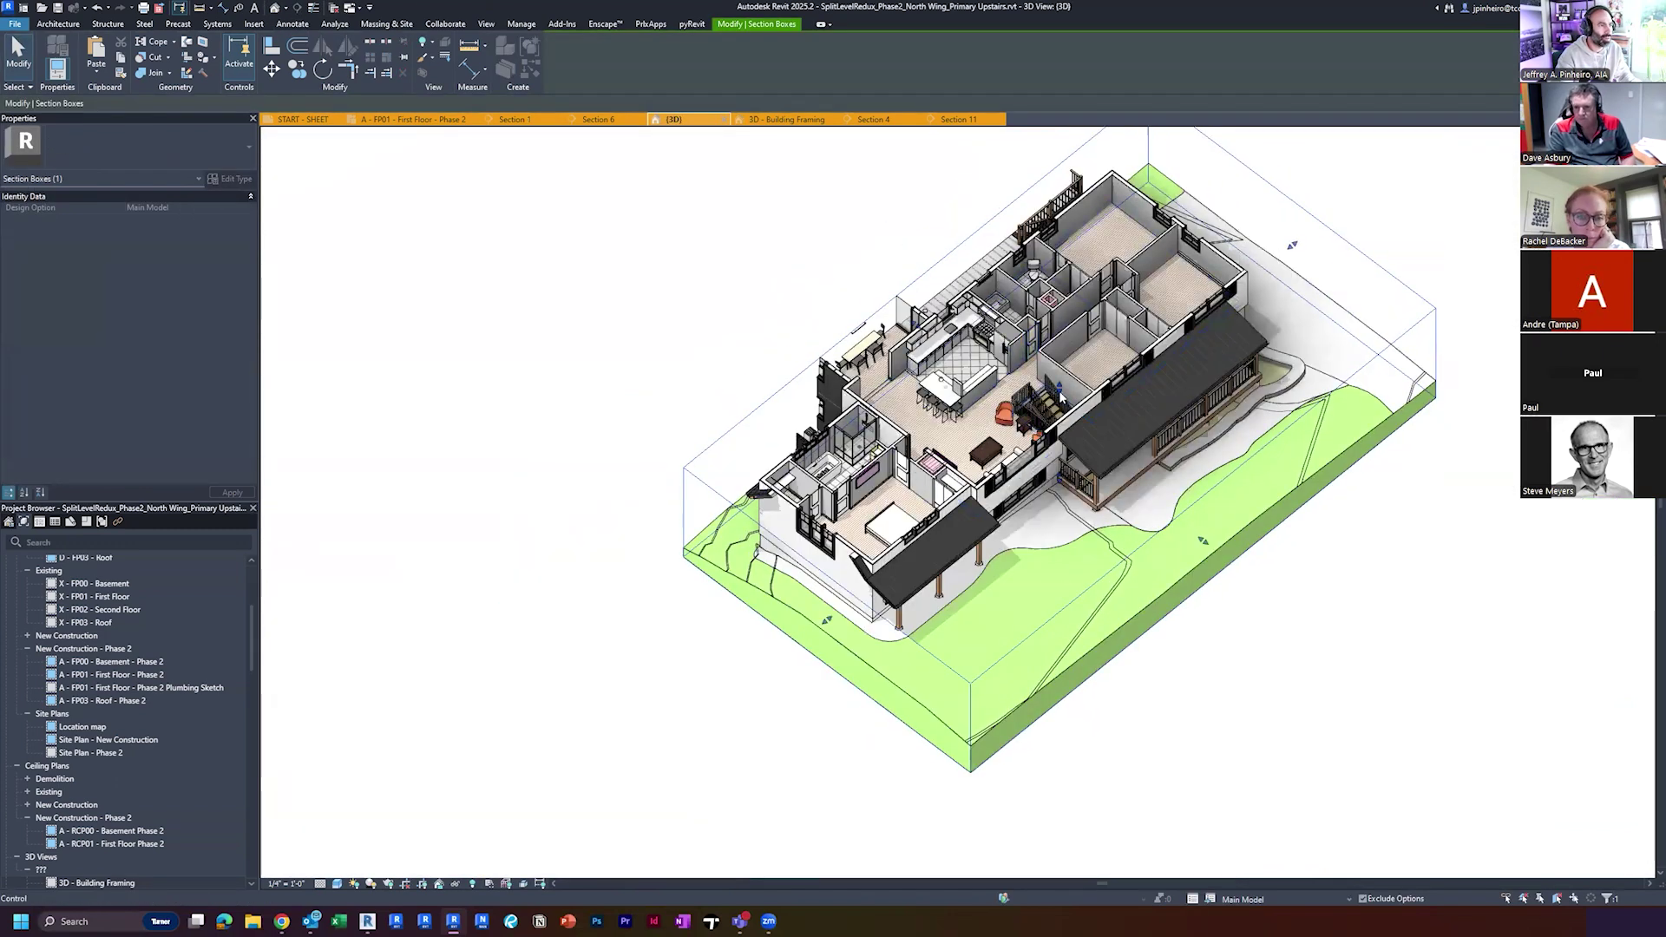
pyautogui.moveTo(1059, 387); pyautogui.dragTo(1059, 324)
pyautogui.press('Escape')
# Examine the north wing's porch-side exterior wall in 3D, selecting the siding wall that spans both storeys
pyautogui.scroll(4, 851, 559)
pyautogui.keyDown('shift'); pyautogui.moveTo(940, 434); pyautogui.dragTo(989, 351, button='middle'); pyautogui.keyUp('shift')
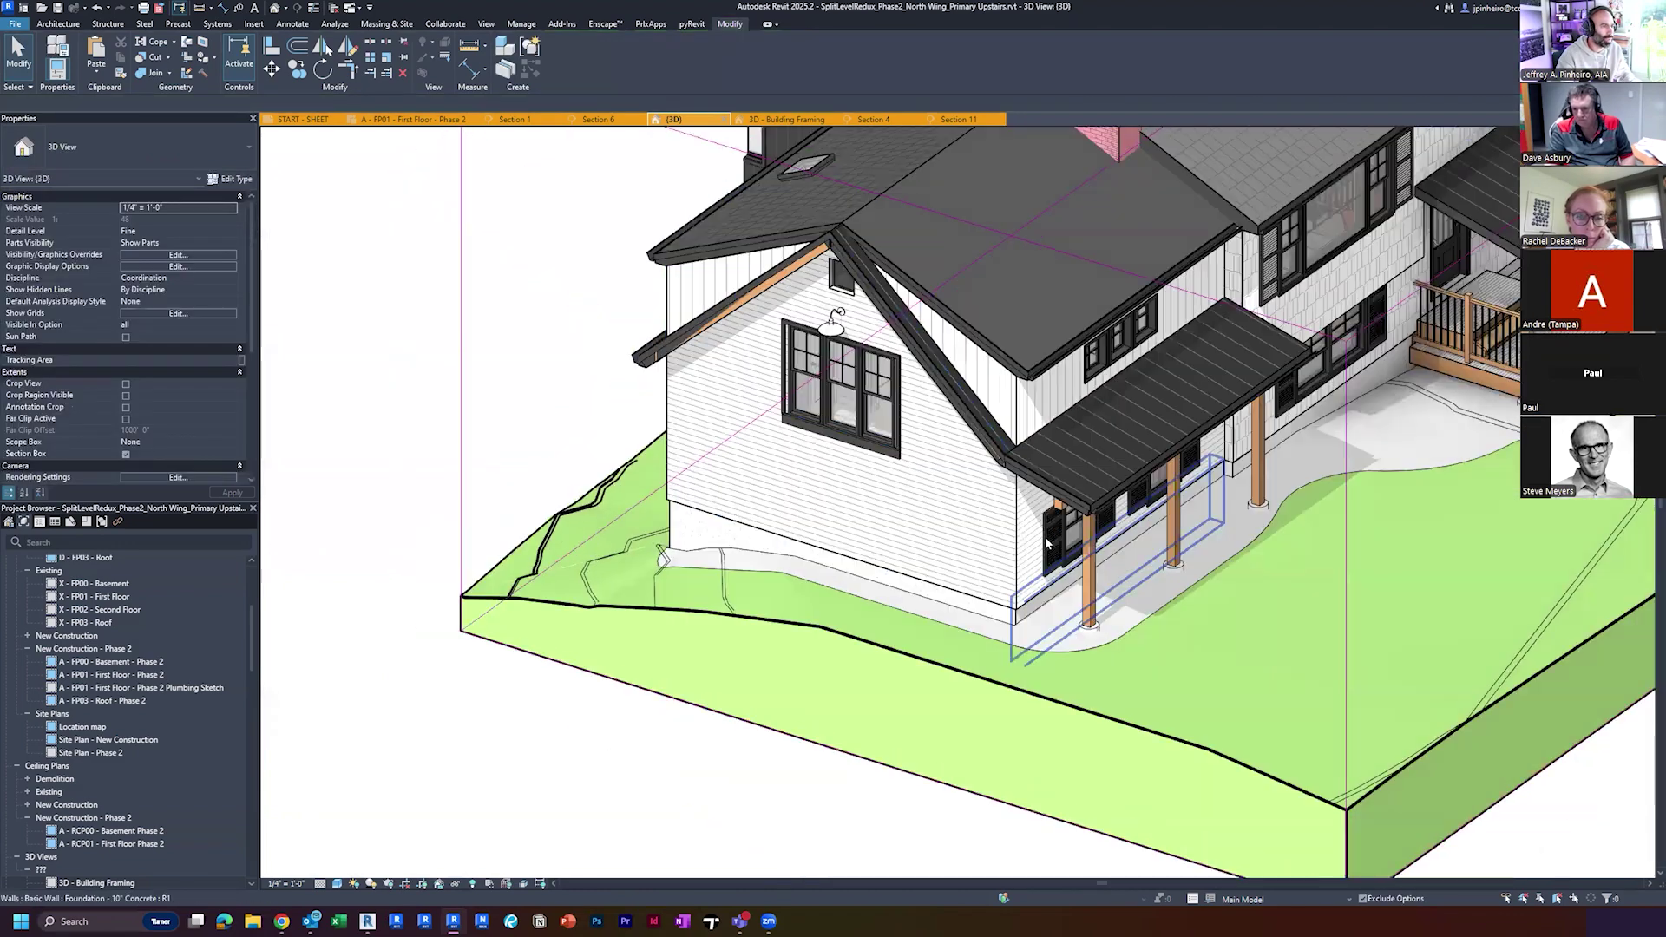
pyautogui.scroll(2, 1050, 521)
pyautogui.keyDown('shift'); pyautogui.moveTo(1032, 647); pyautogui.dragTo(1044, 684, button='middle'); pyautogui.keyUp('shift')
pyautogui.scroll(-2, 1044, 684)
pyautogui.click(1090, 375)
pyautogui.keyDown('shift'); pyautogui.moveTo(1076, 468); pyautogui.dragTo(1036, 407, button='middle'); pyautogui.keyUp('shift')
pyautogui.click(1036, 408)
pyautogui.scroll(5, 1049, 417)
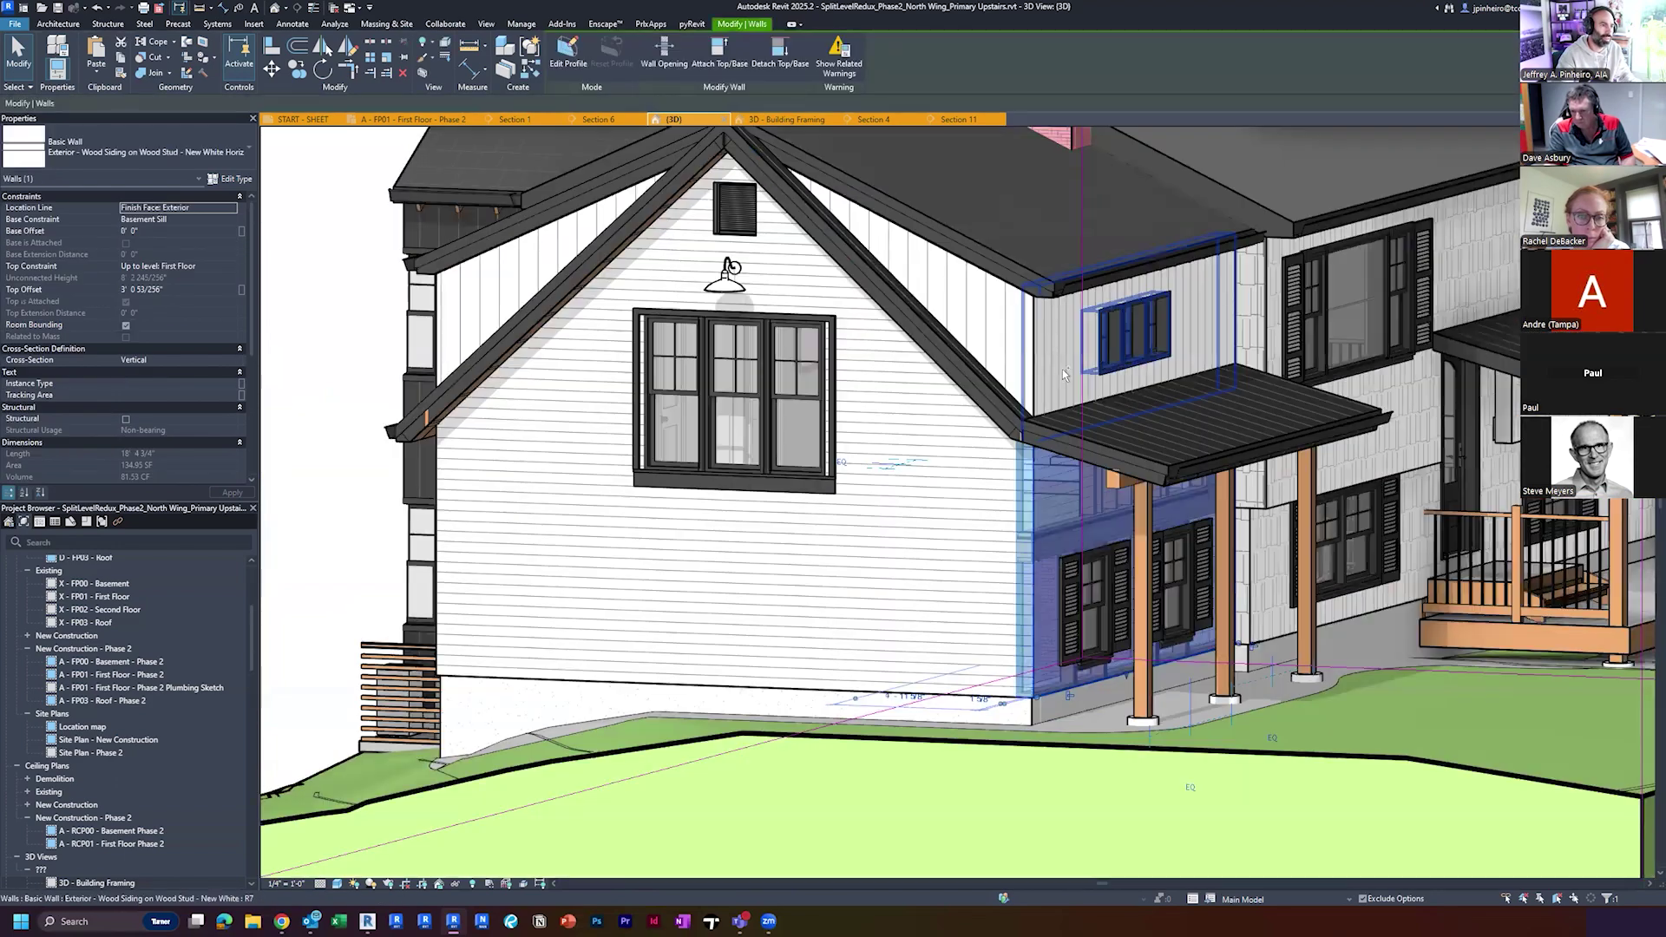
pyautogui.scroll(-4, 1047, 470)
pyautogui.press('Escape')
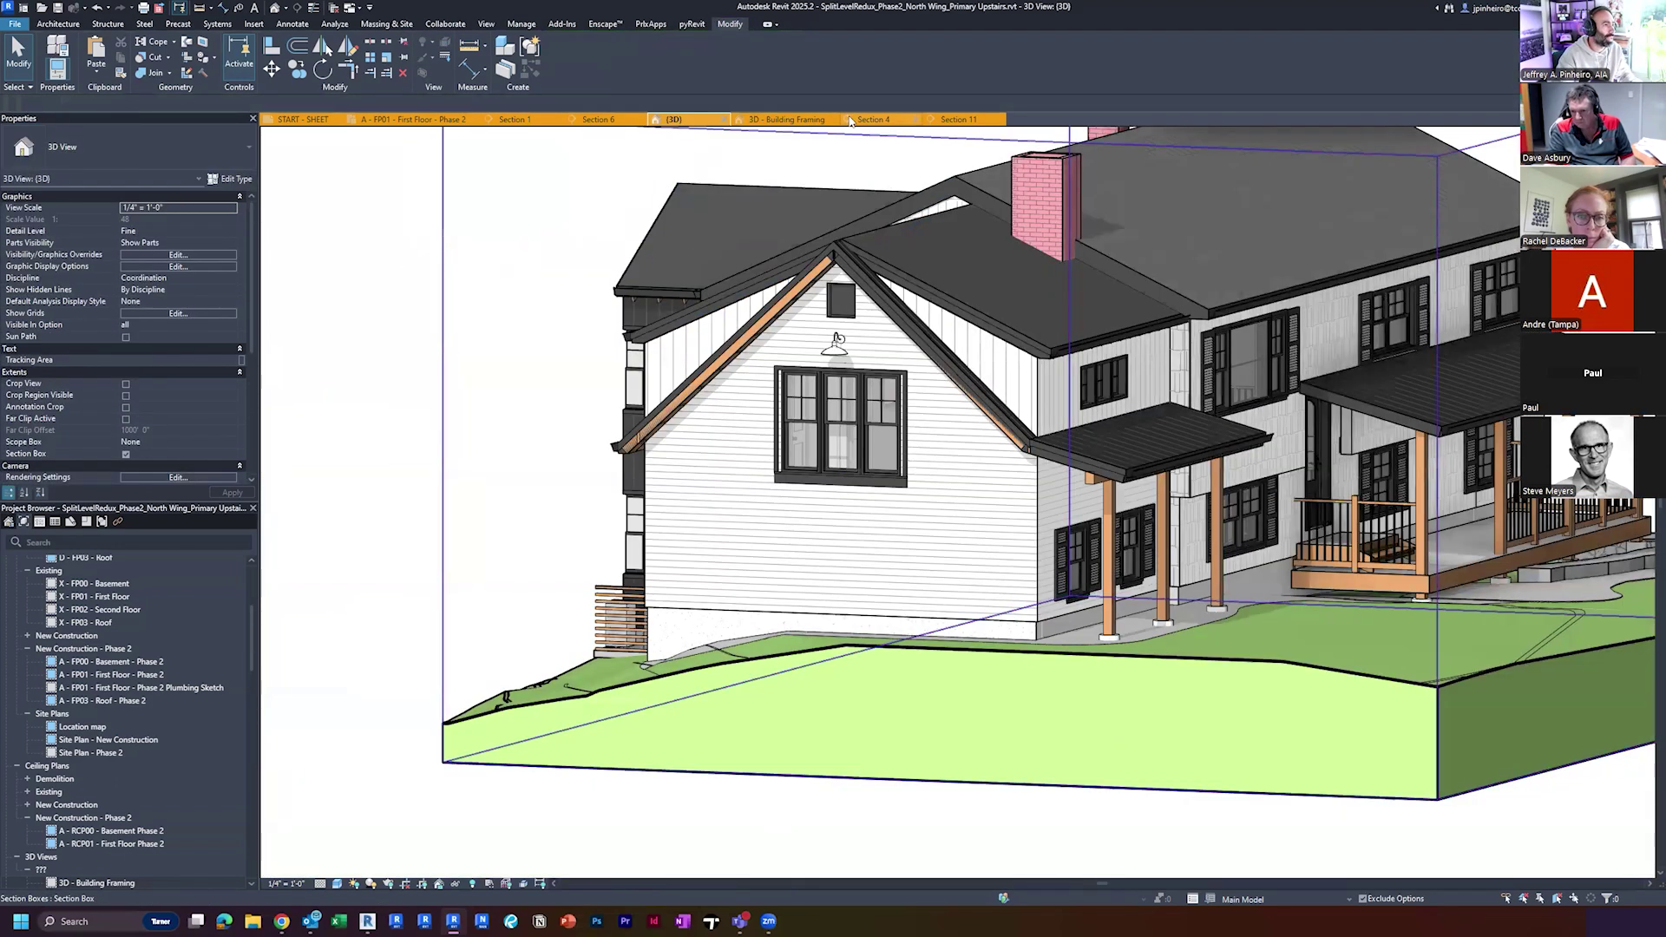
# Return to Section 1 and examine the selected bathroom-side exterior wall where it meets the first-floor framing
pyautogui.click(958, 119)
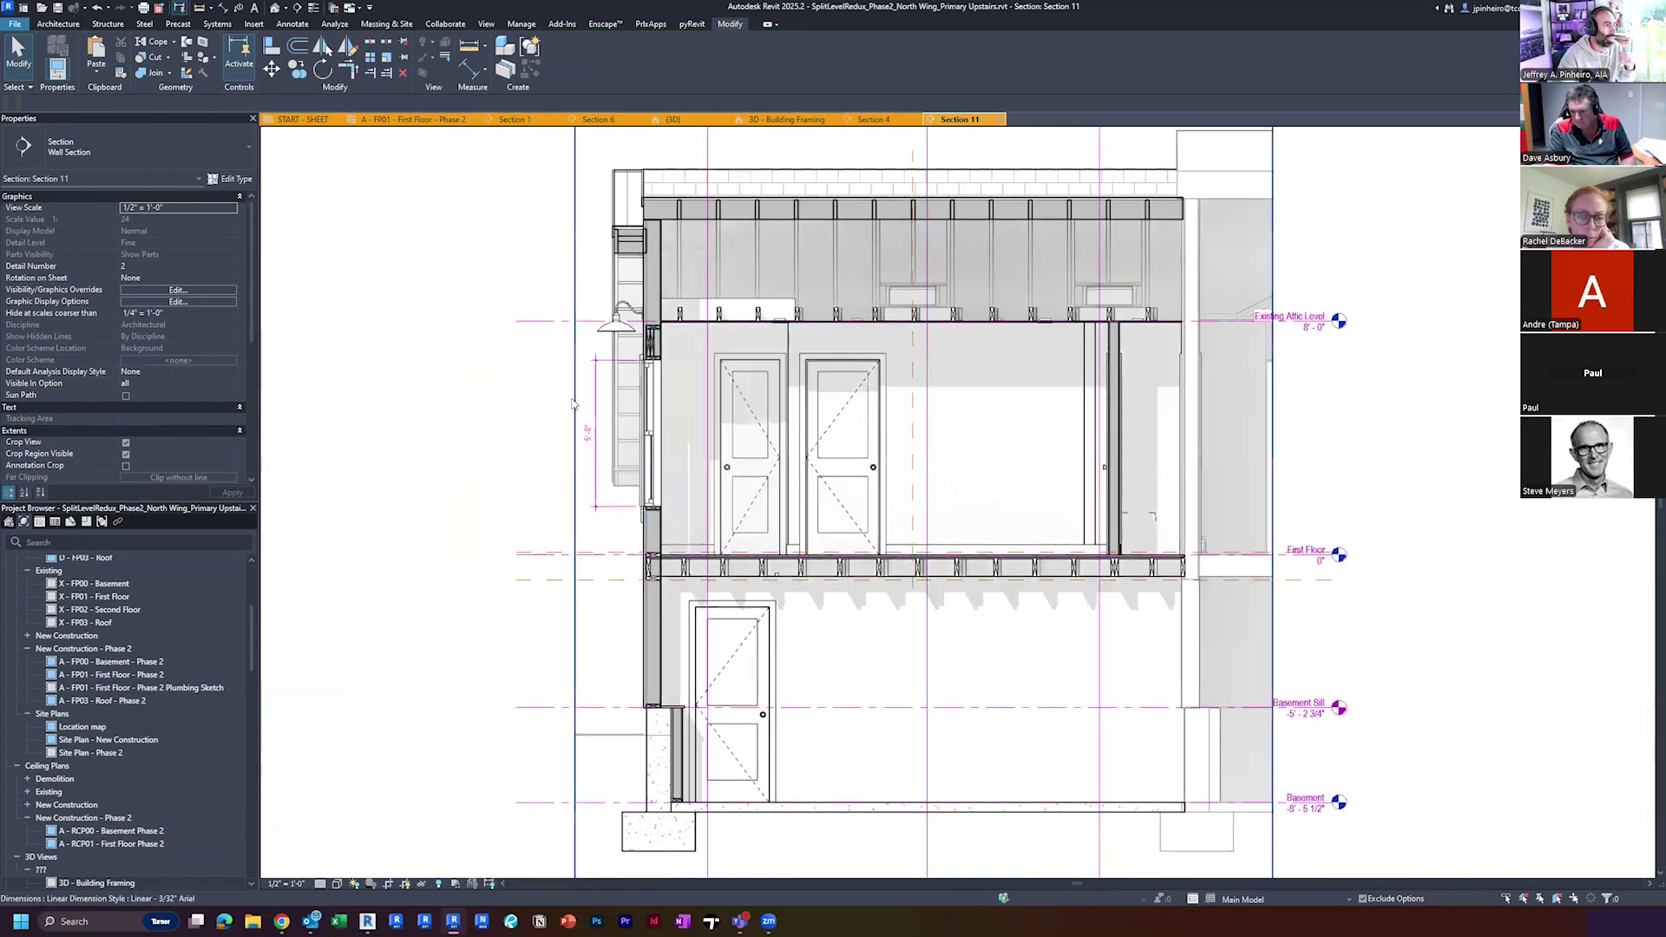
pyautogui.click(516, 119)
pyautogui.scroll(-3, 1063, 451)
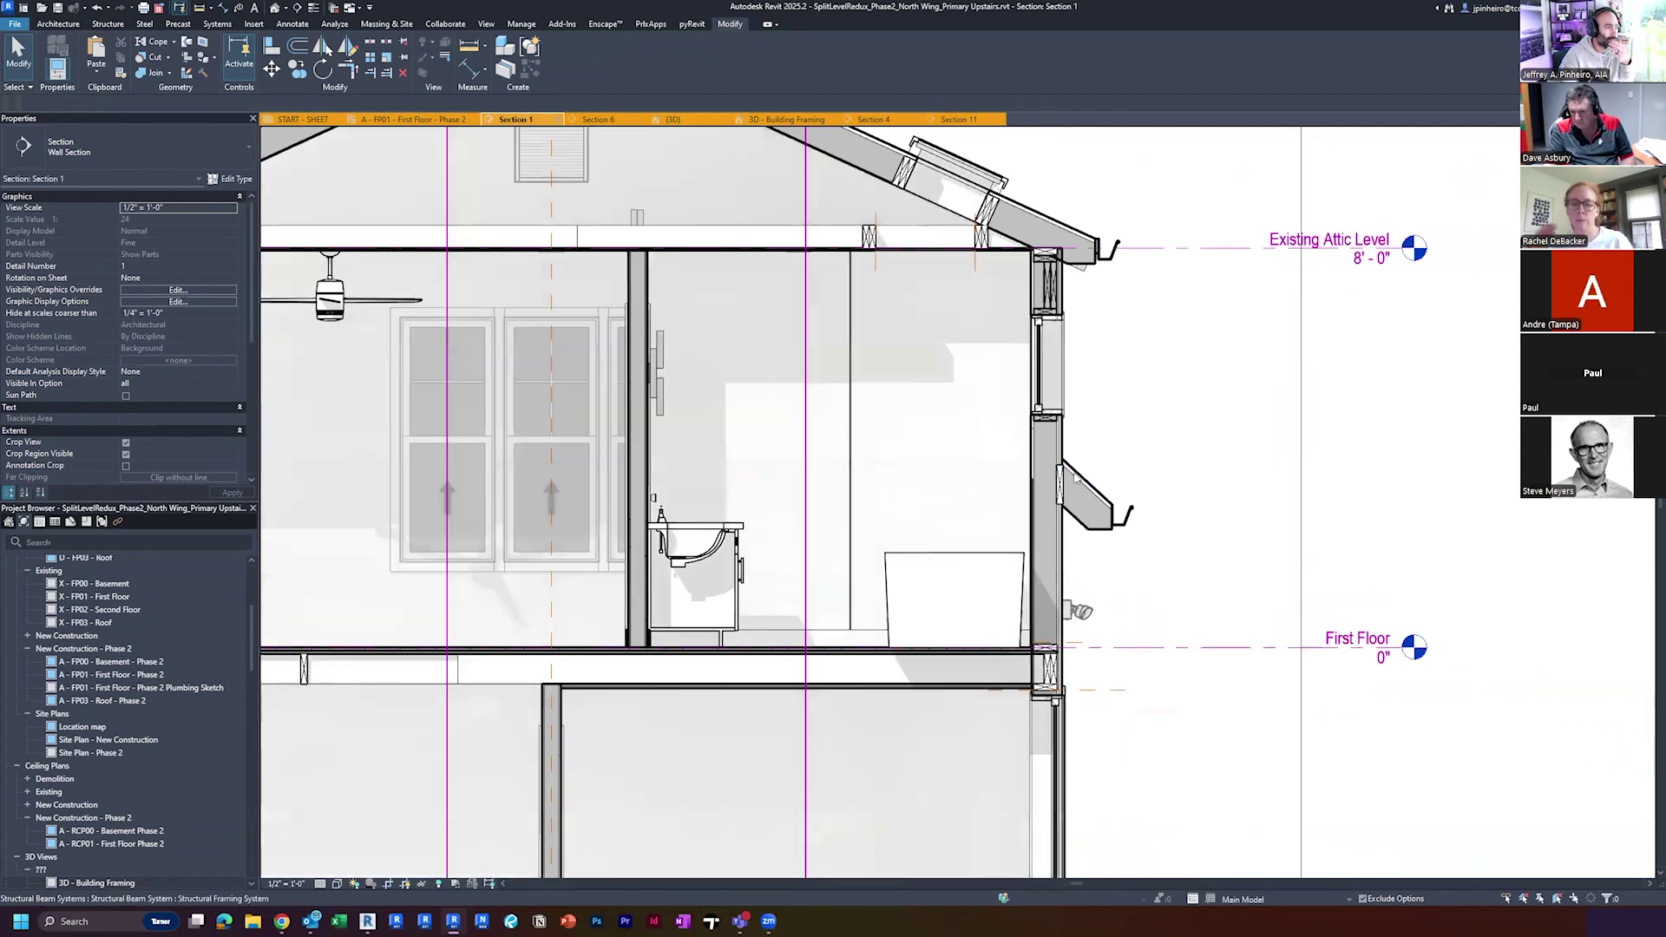
pyautogui.scroll(3, 1054, 416)
pyautogui.moveTo(1096, 590); pyautogui.dragTo(1067, 473, button='middle')
pyautogui.scroll(2, 1048, 693)
pyautogui.click(1002, 701)
pyautogui.moveTo(1067, 676); pyautogui.dragTo(1000, 564, button='middle')
pyautogui.scroll(3, 1022, 628)
pyautogui.scroll(-2, 824, 458)
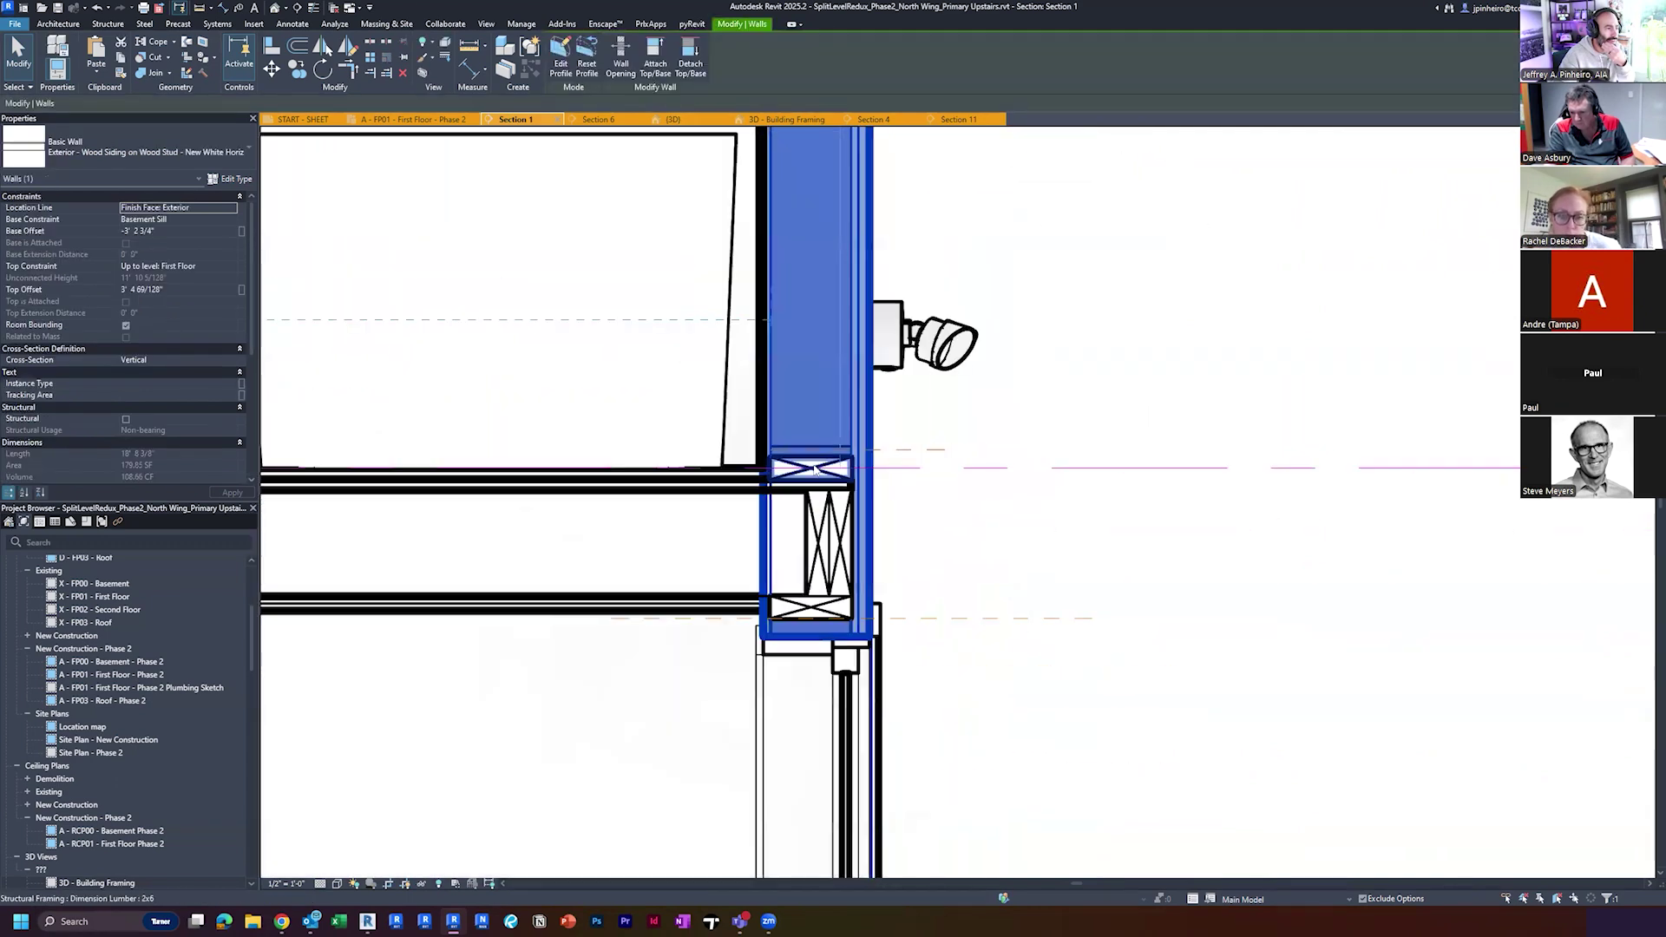
pyautogui.scroll(3, 762, 581)
# Split the exterior wall horizontally just below the top plate that carries the first-floor joists
pyautogui.click(994, 535)
pyautogui.press('s')
pyautogui.press('l')
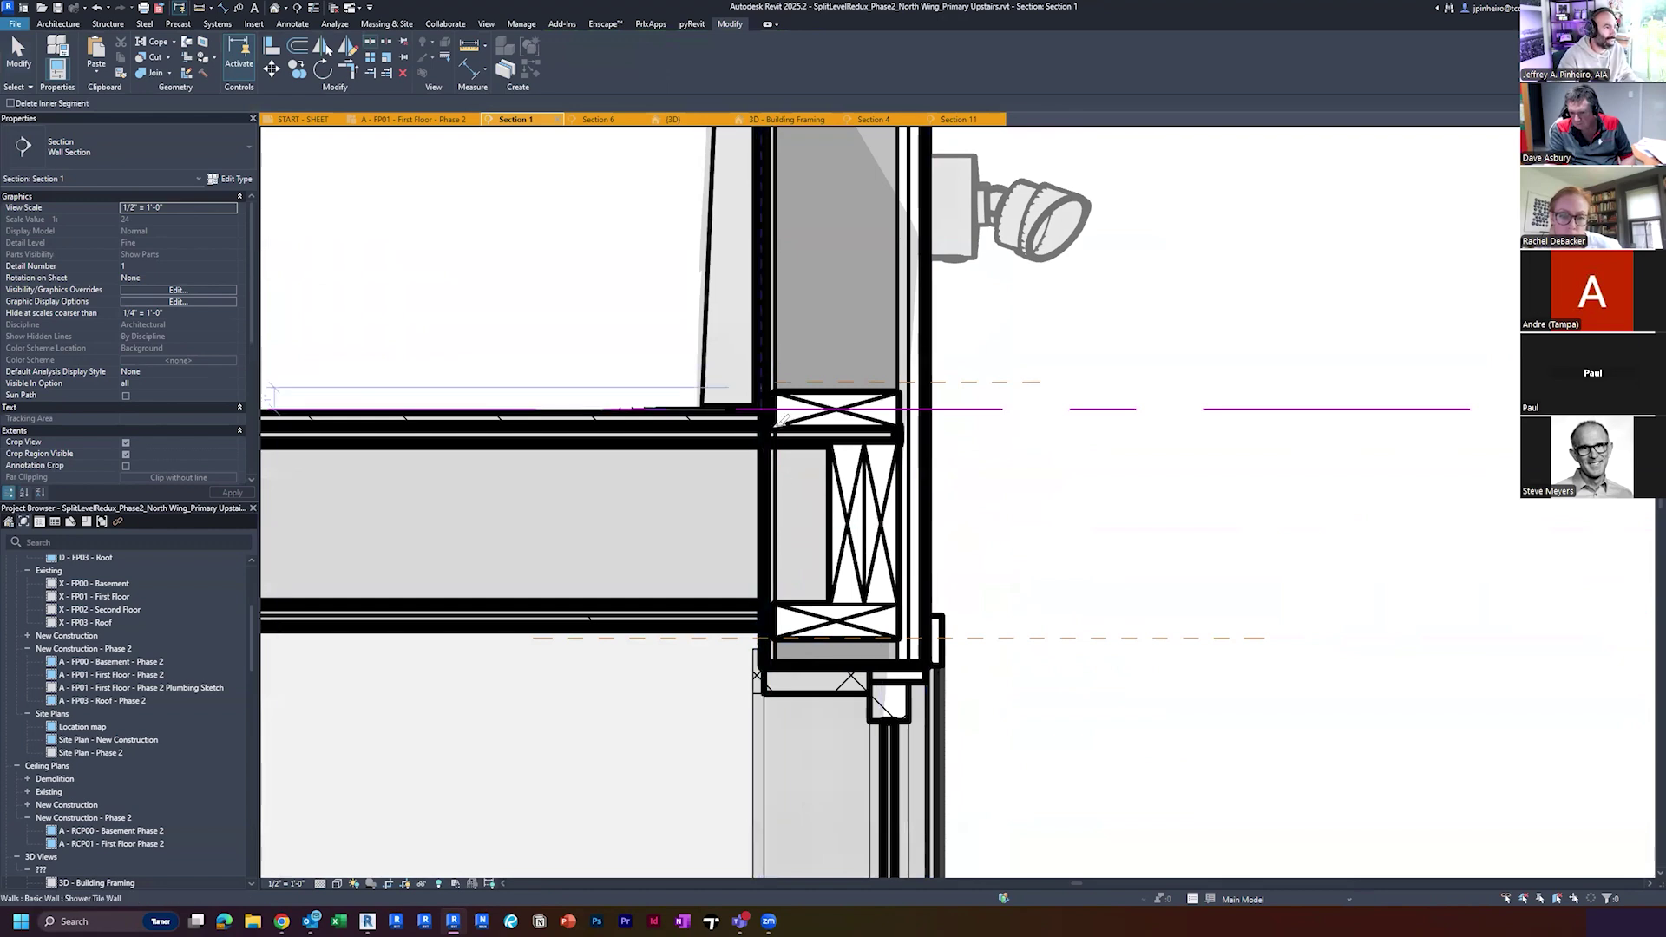
pyautogui.scroll(3, 777, 639)
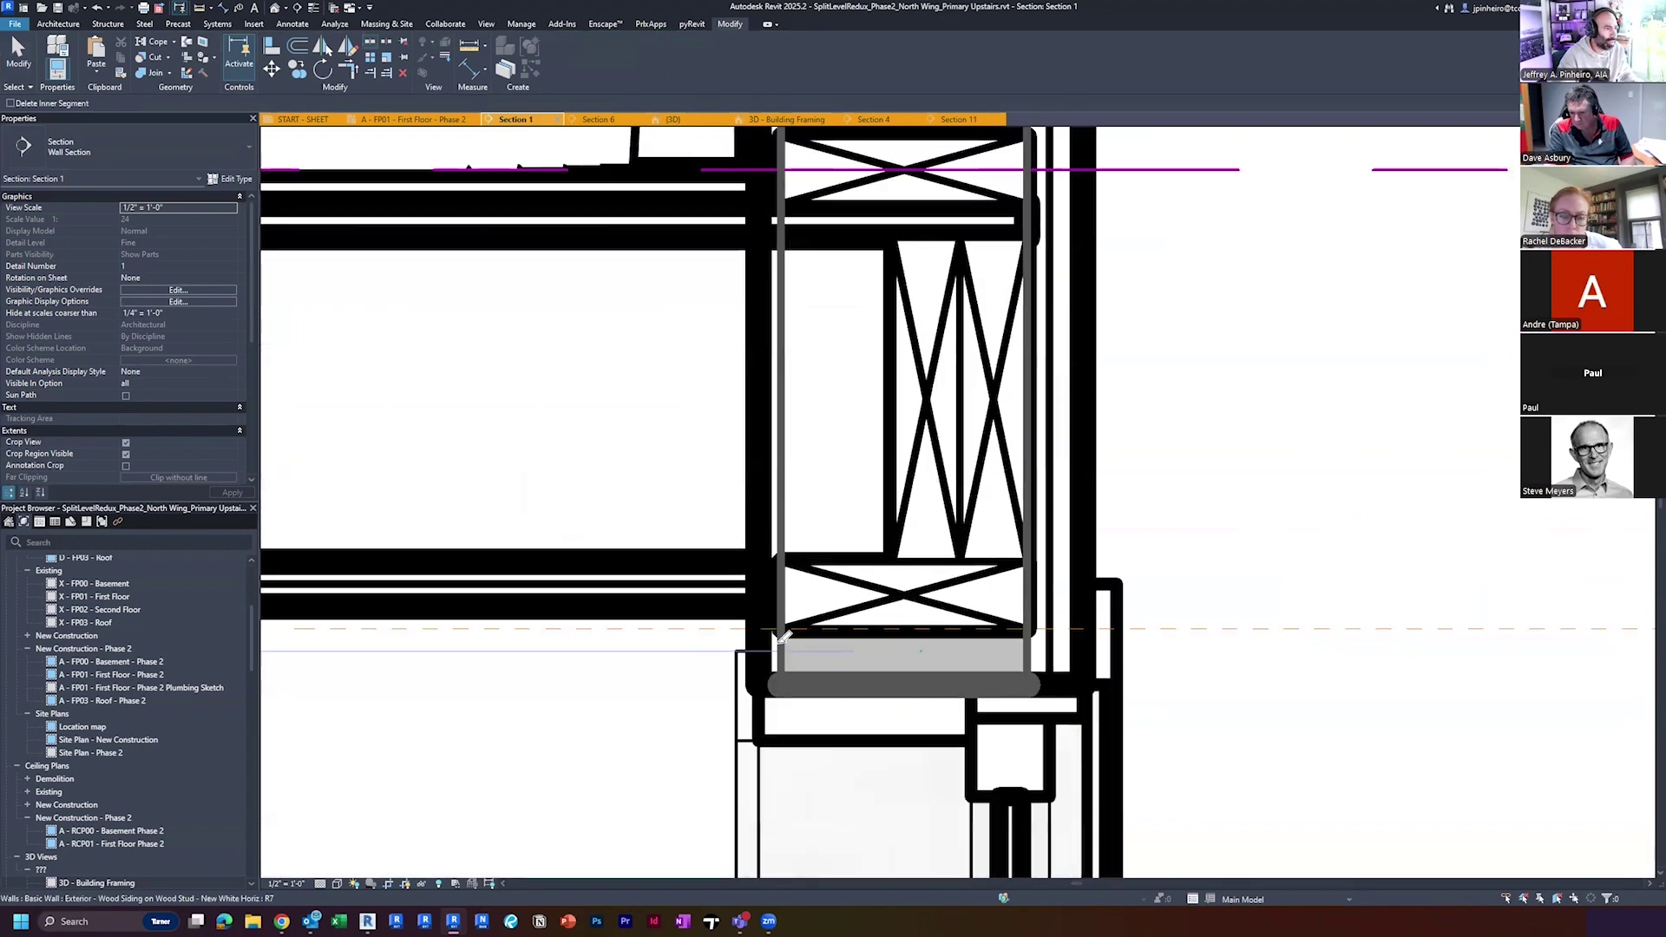
pyautogui.press('Escape')
pyautogui.click(786, 659)
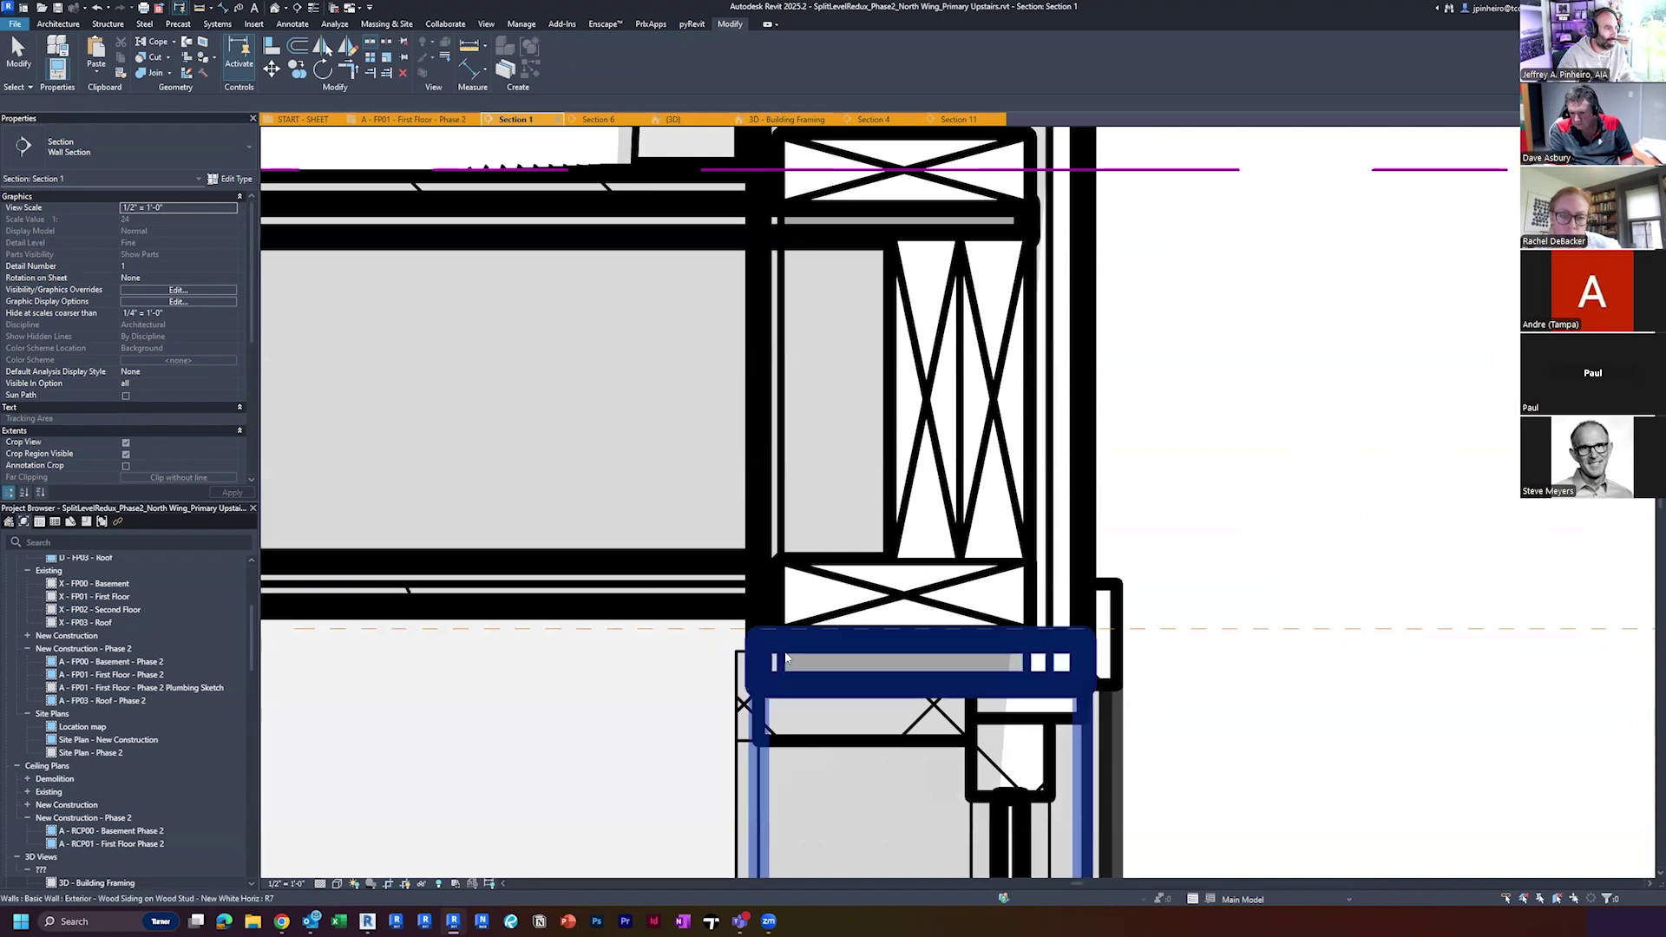
pyautogui.scroll(-2, 781, 662)
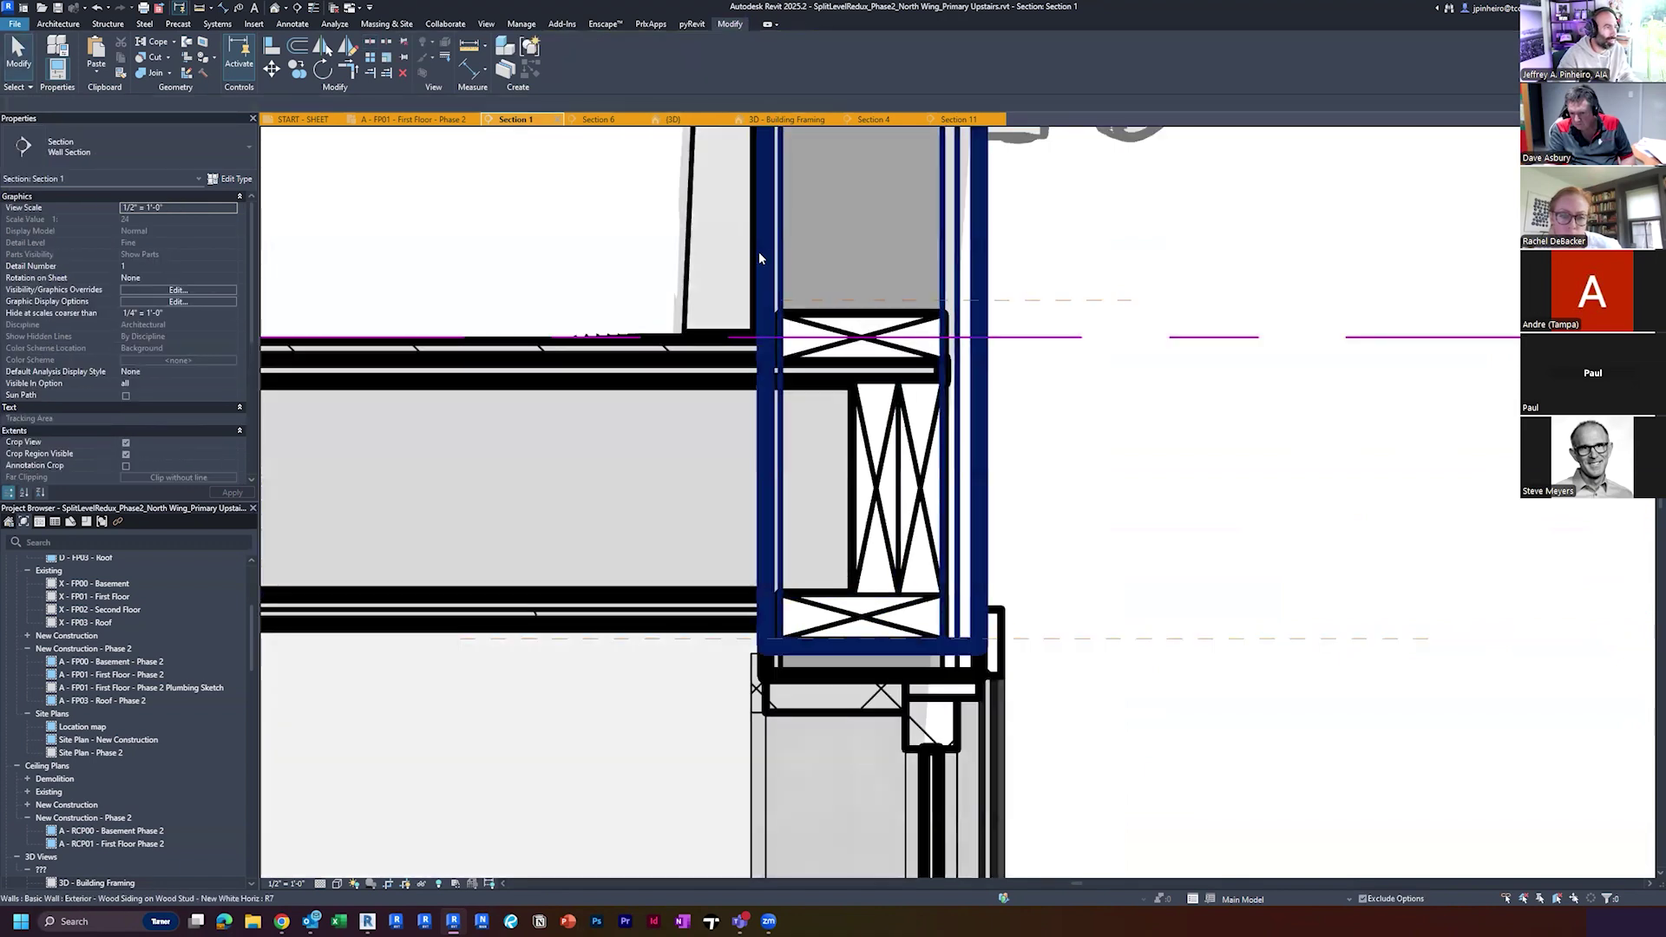
# Try to raise the upper wall segment's base to the underside of the sole plate, deleting the splitting element
pyautogui.click(897, 544)
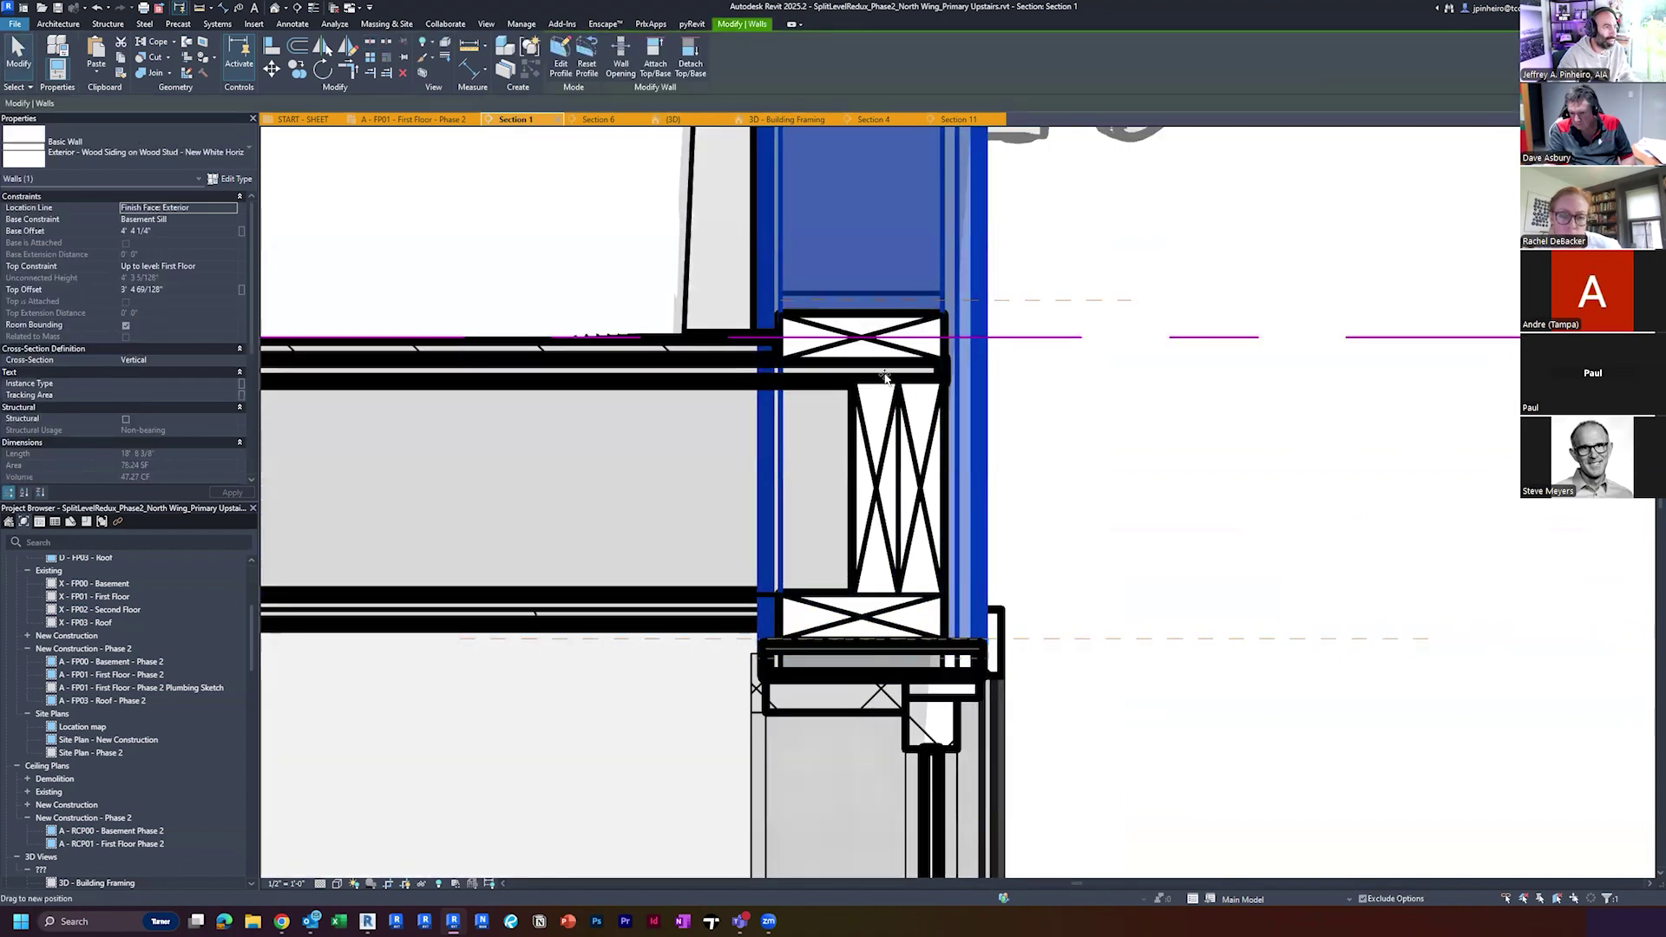
pyautogui.moveTo(880, 346); pyautogui.dragTo(881, 363)
pyautogui.click(968, 586)
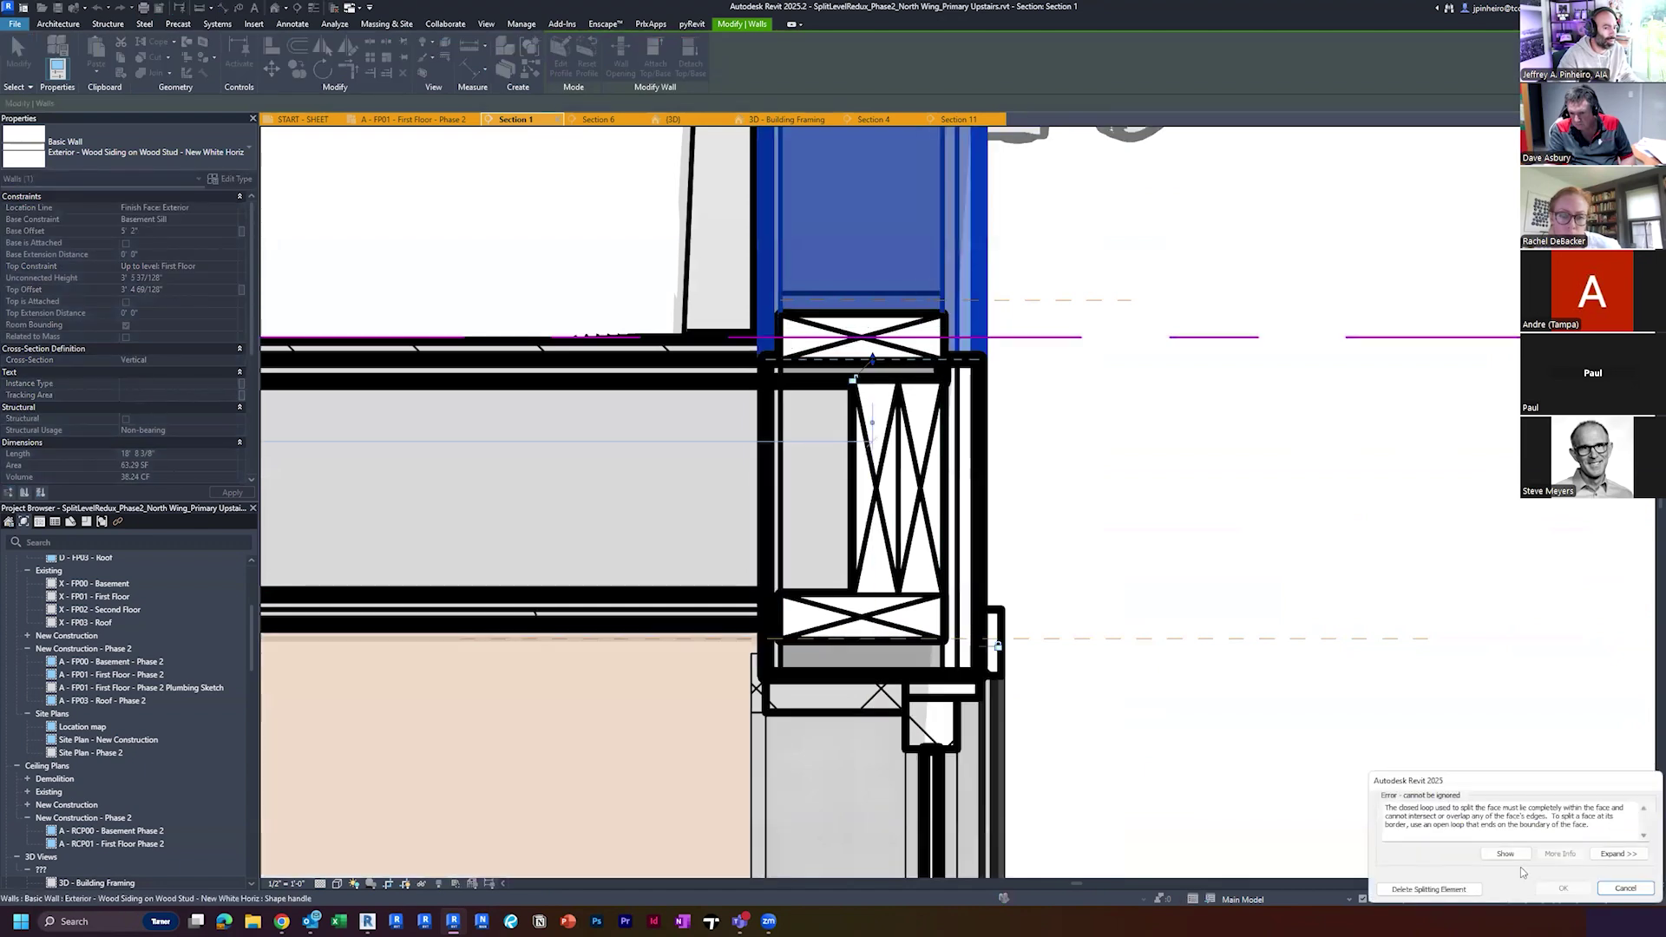
pyautogui.click(1431, 890)
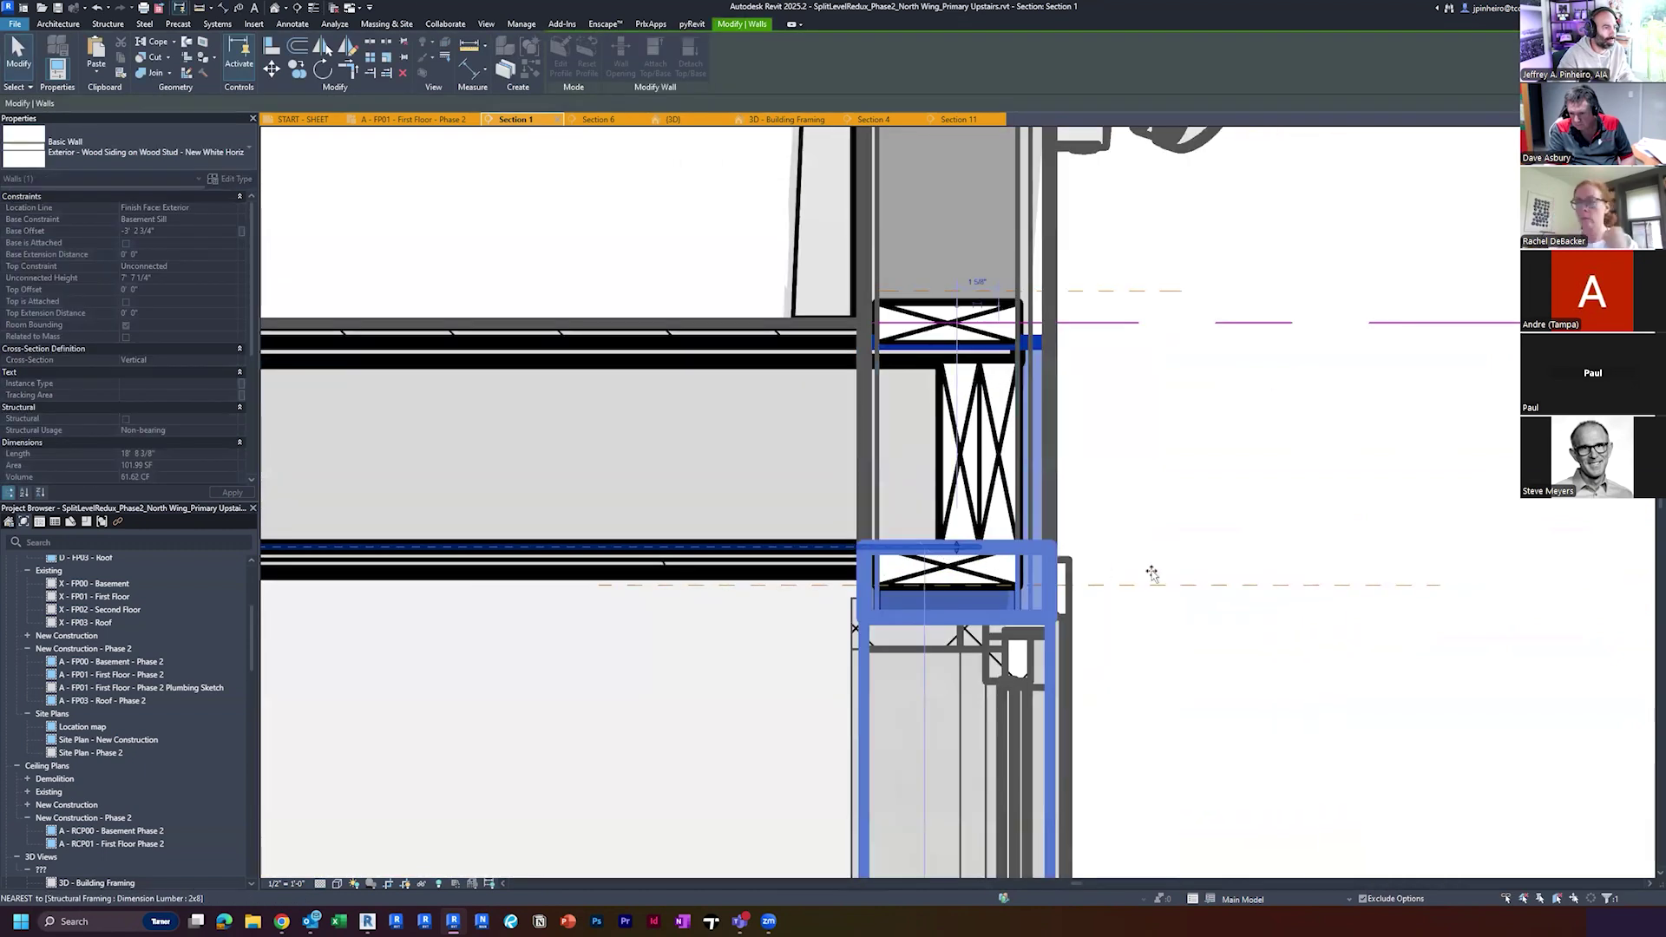
pyautogui.click(1122, 510)
pyautogui.click(1054, 503)
pyautogui.scroll(-1, 1067, 495)
pyautogui.moveTo(1067, 495); pyautogui.dragTo(1035, 591, button='middle')
pyautogui.click(995, 590)
pyautogui.scroll(1, 1069, 494)
pyautogui.scroll(1, 1035, 592)
pyautogui.scroll(-3, 1048, 533)
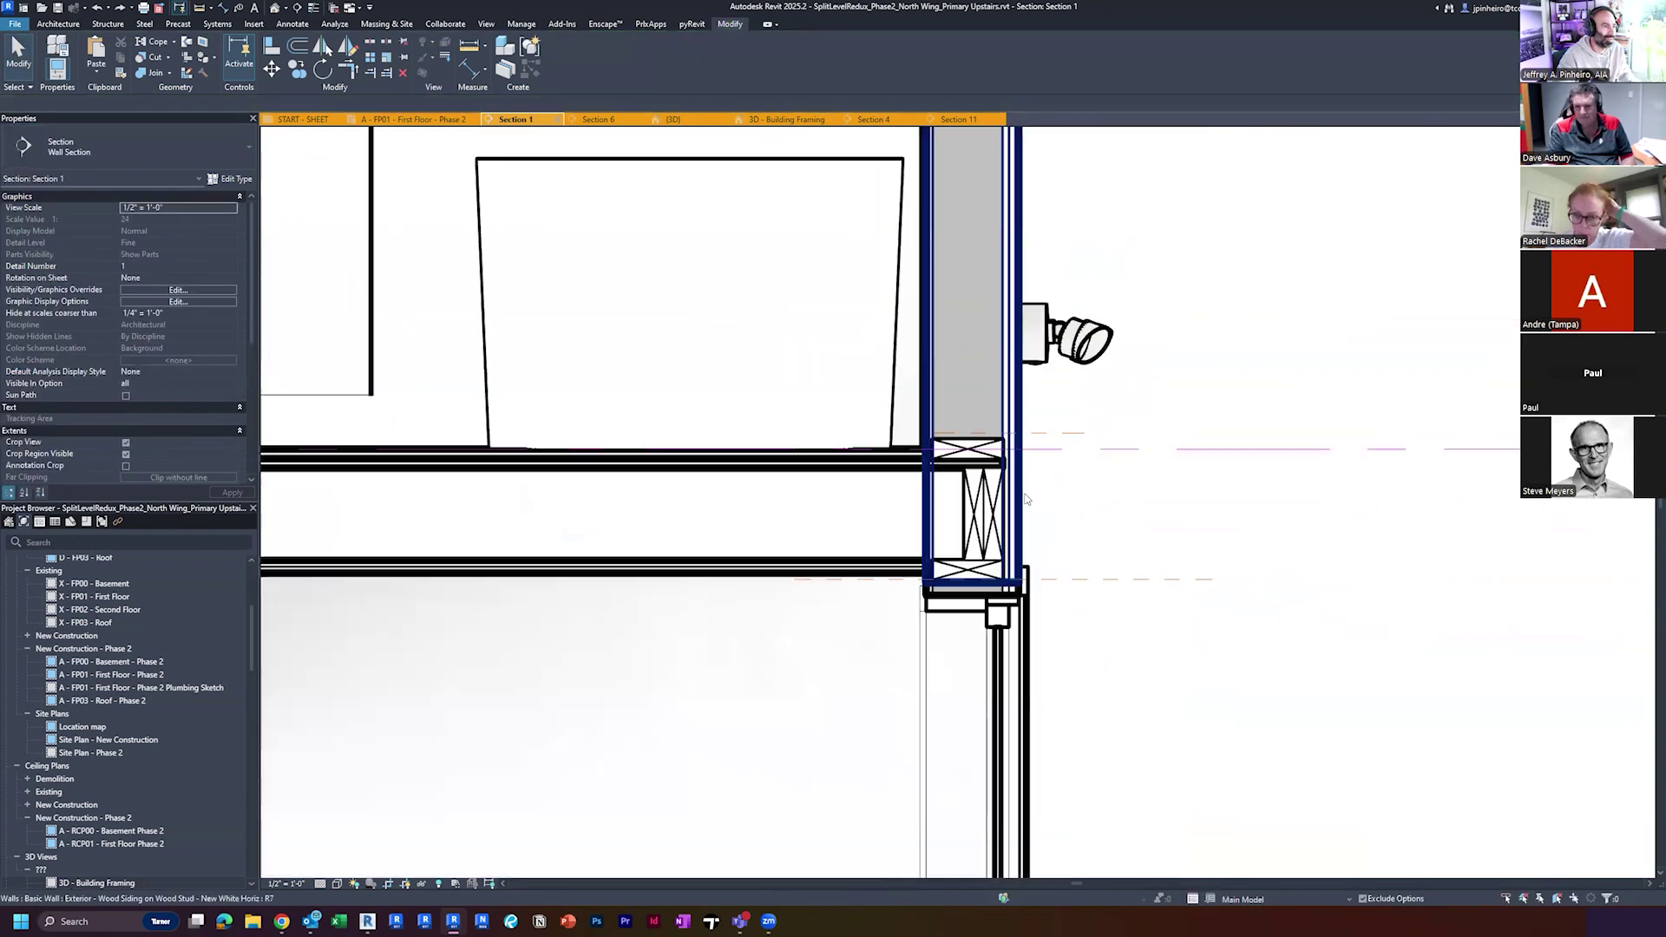
# Split the upper wall segment again at the underside of the first-floor sole plate
pyautogui.click(1021, 536)
pyautogui.scroll(-2, 1046, 531)
pyautogui.click(1052, 545)
pyautogui.scroll(3, 1037, 505)
pyautogui.scroll(4, 1032, 512)
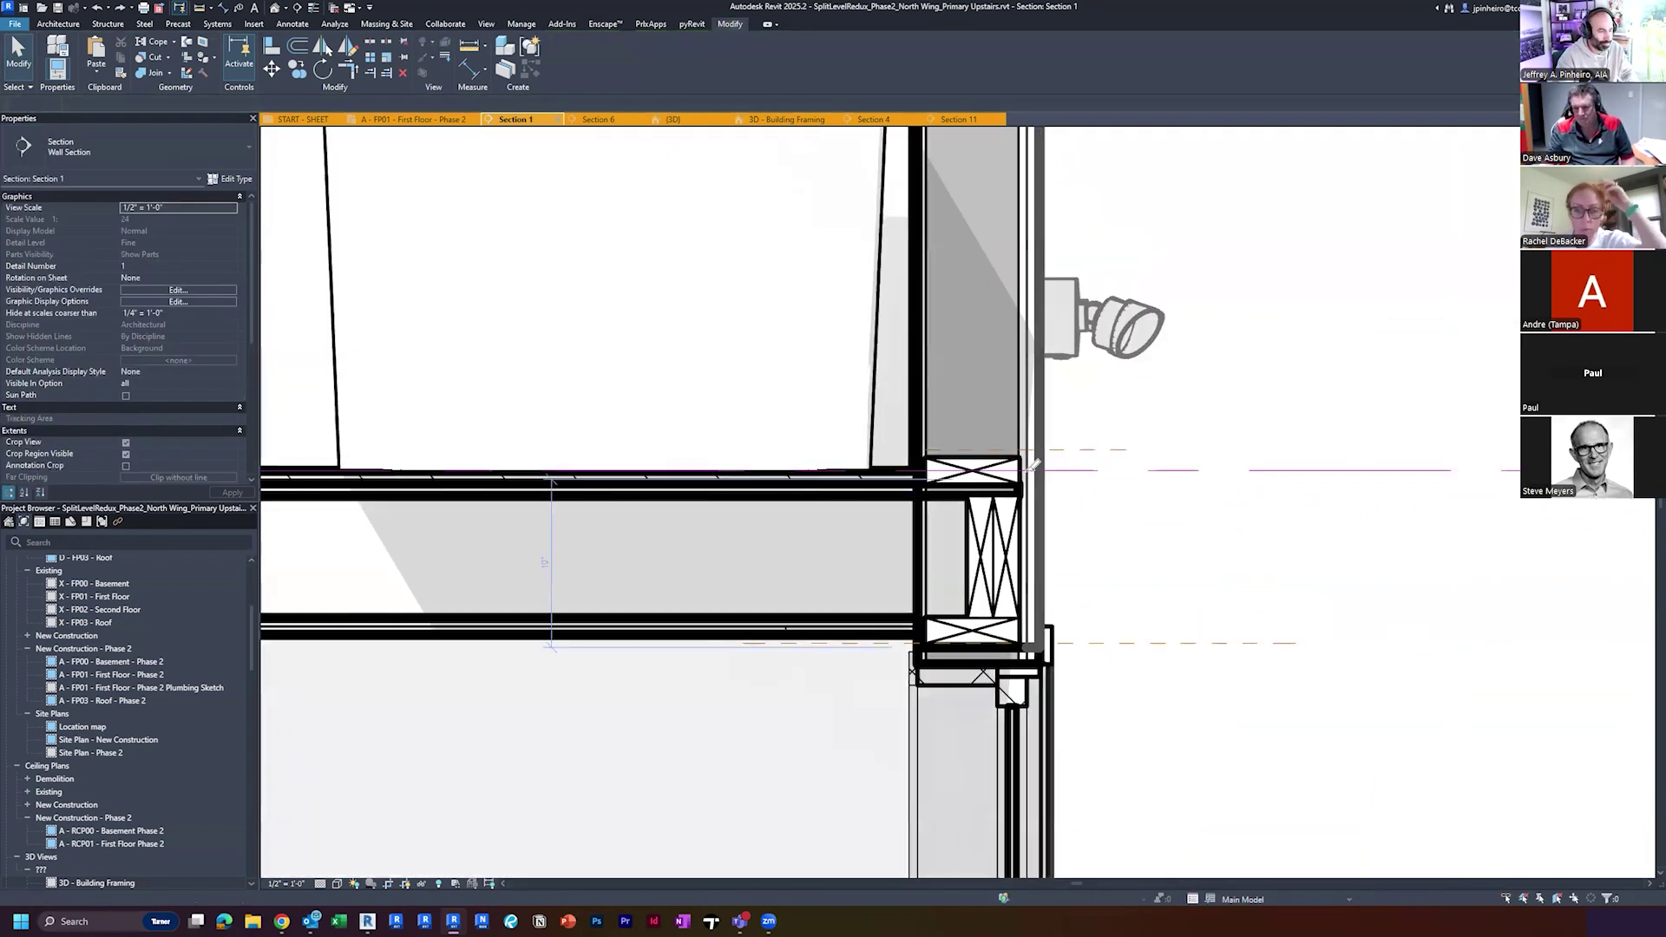
pyautogui.click(1051, 490)
pyautogui.click(1064, 495)
pyautogui.press('Escape')
# Show thin lines and delete the middle wall segment in front of the rim framing
pyautogui.press('t')
pyautogui.press('l')
pyautogui.click(1044, 532)
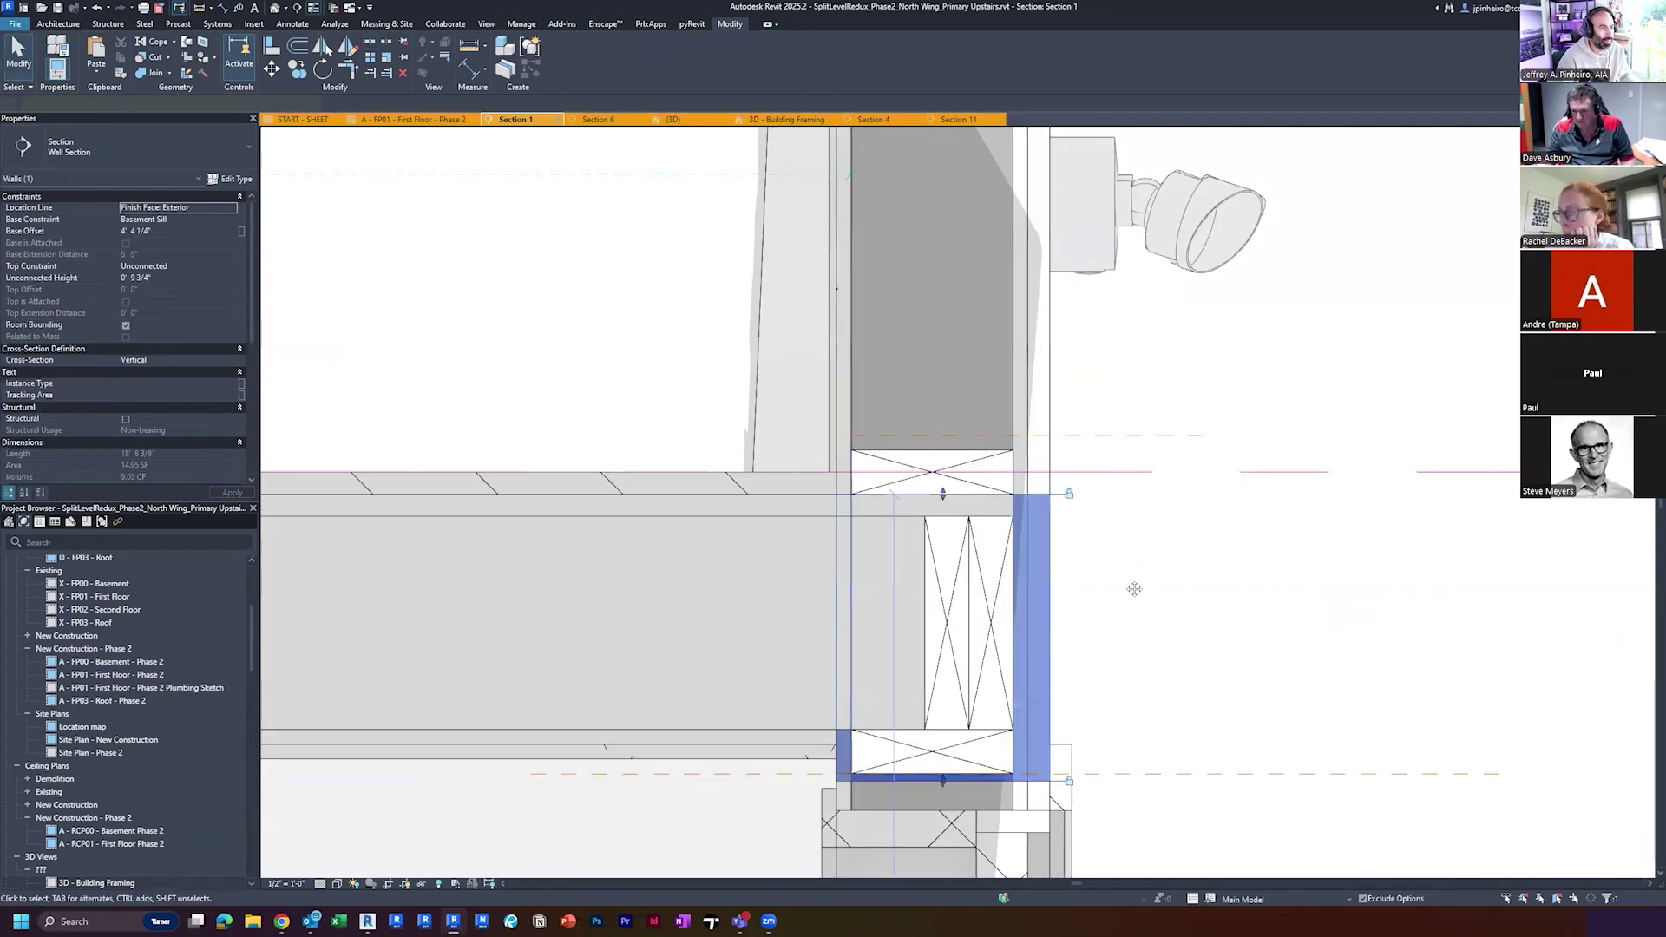
pyautogui.moveTo(1143, 594); pyautogui.dragTo(1104, 565, button='middle')
pyautogui.press('Delete')
pyautogui.scroll(-3, 1071, 555)
pyautogui.scroll(4, 1015, 651)
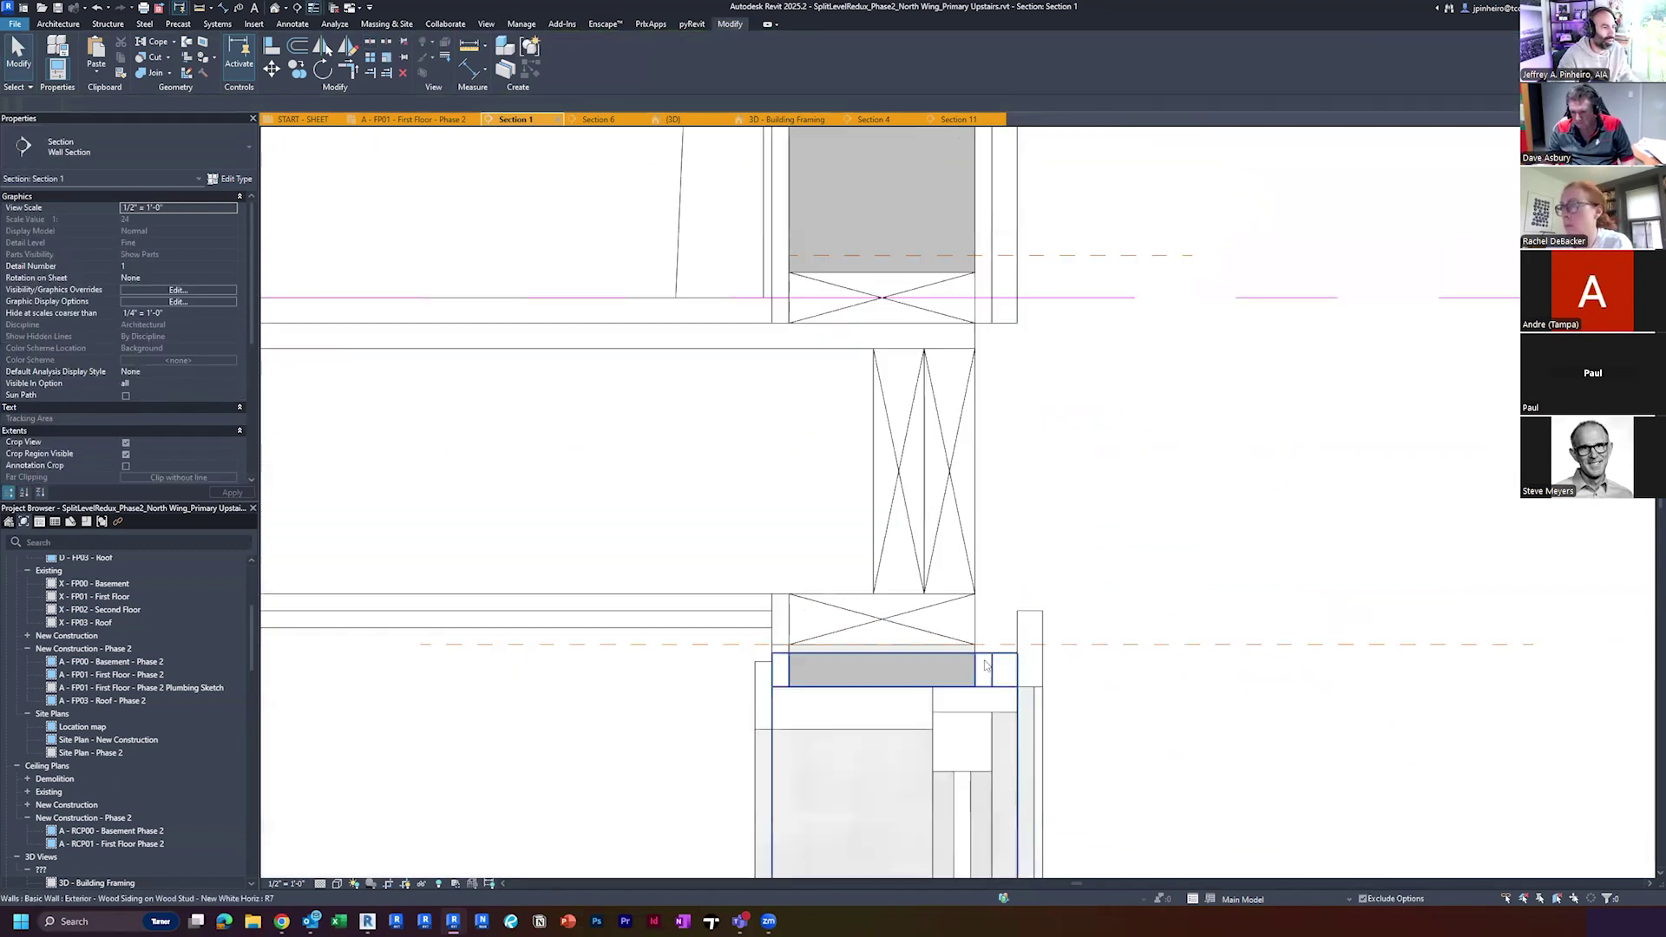
# Stretch the lower wall's upper edge to the underside of the top plate, deleting the conflicting splitting element
pyautogui.click(1002, 660)
pyautogui.scroll(3, 910, 669)
pyautogui.moveTo(885, 646); pyautogui.dragTo(885, 634)
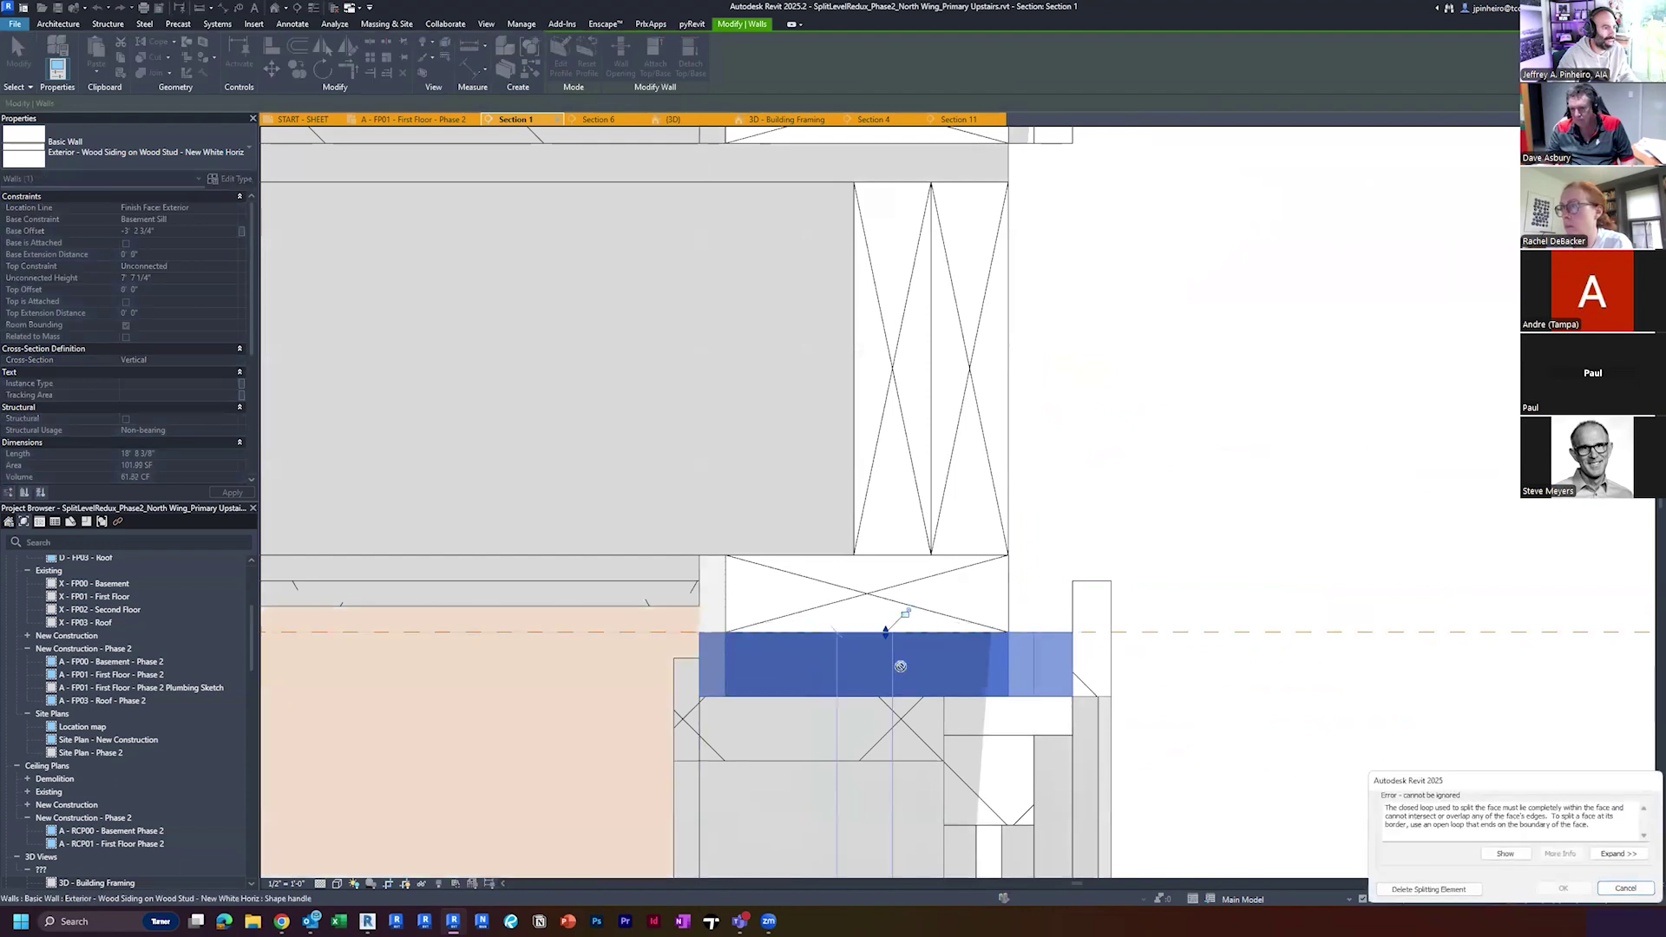
pyautogui.click(1445, 895)
pyautogui.press('Escape')
# Examine the gap between the upper and lower walls in the section and at the corner in the default 3D view
pyautogui.scroll(-5, 1123, 633)
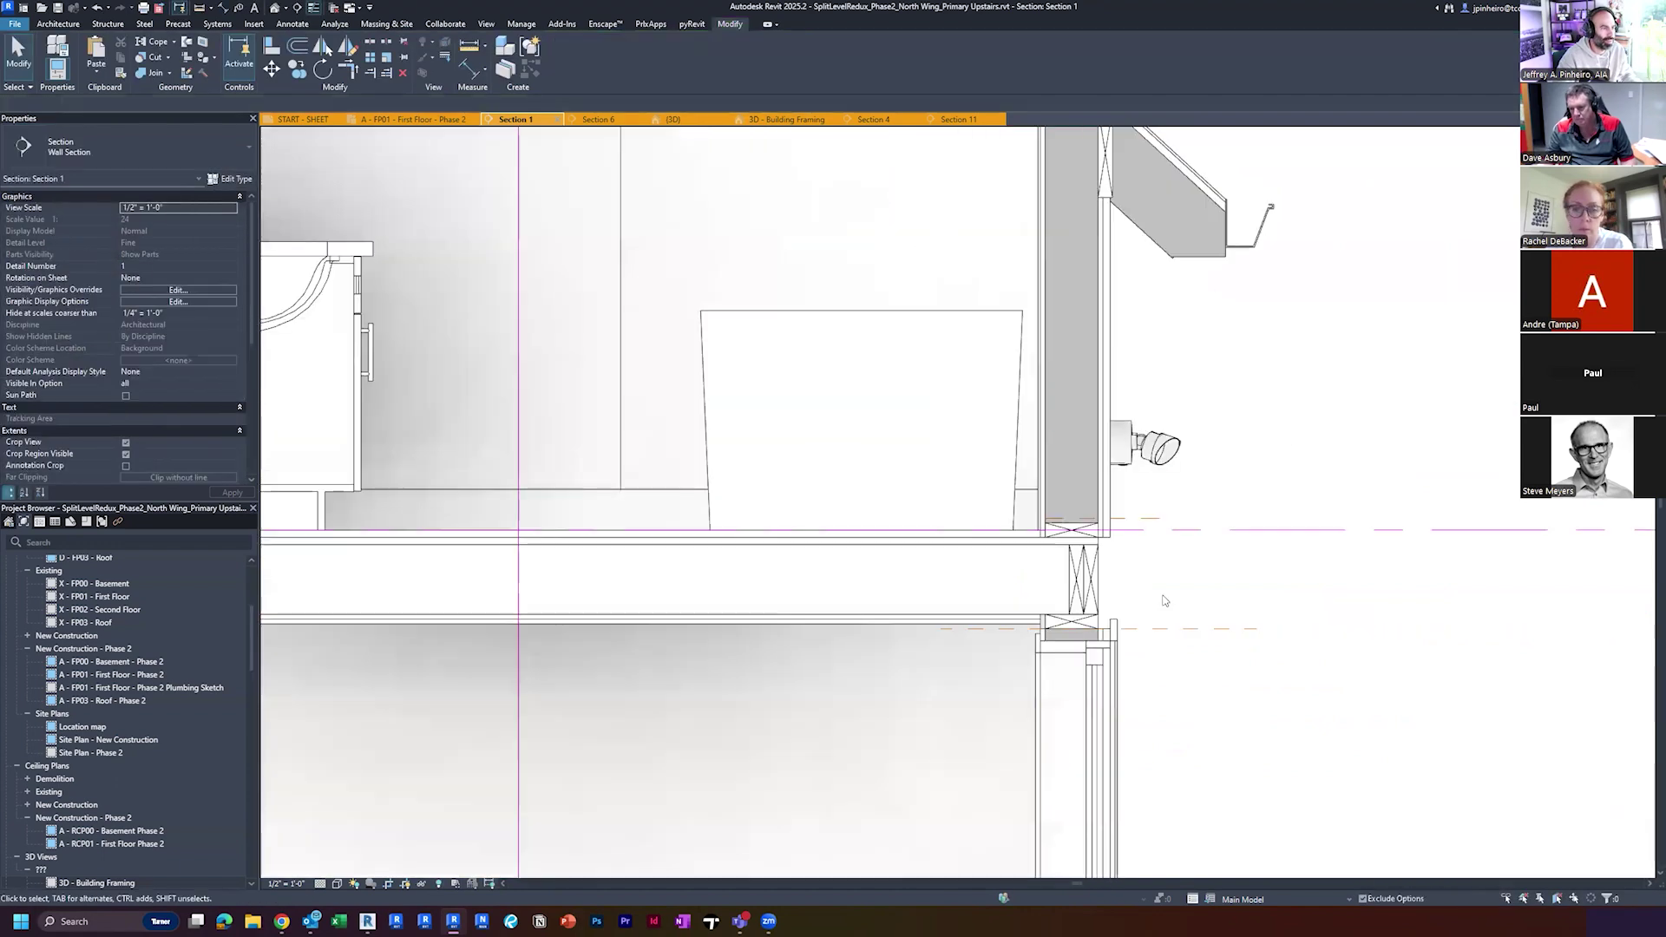
pyautogui.scroll(2, 1163, 597)
pyautogui.click(1050, 554)
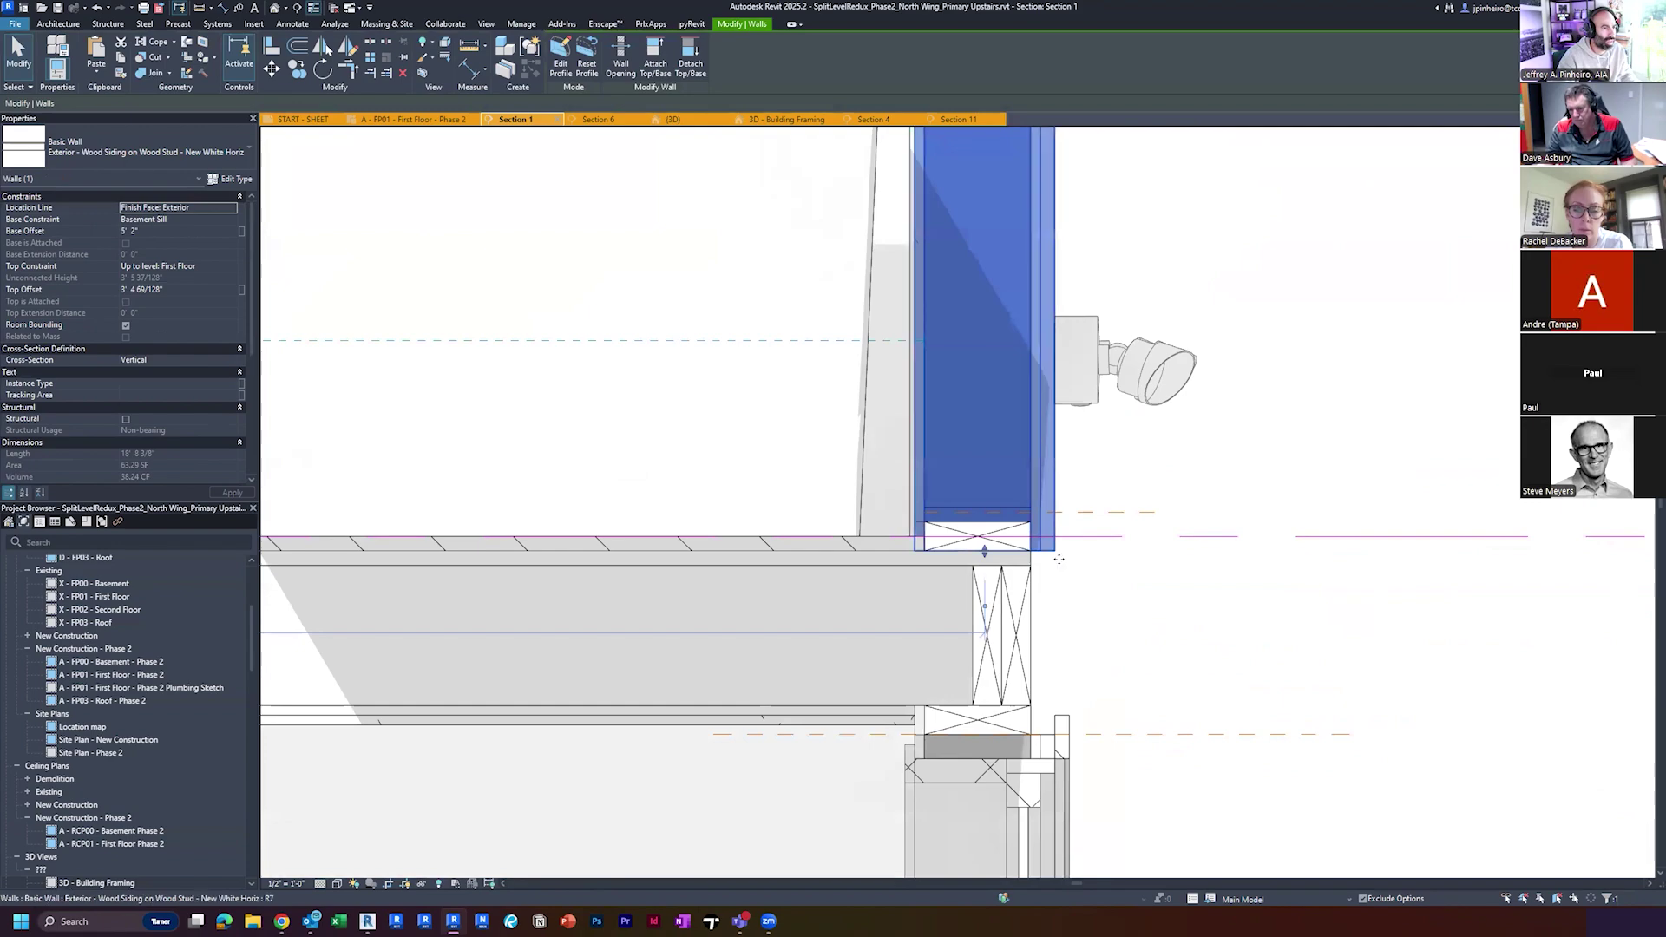
pyautogui.click(1052, 692)
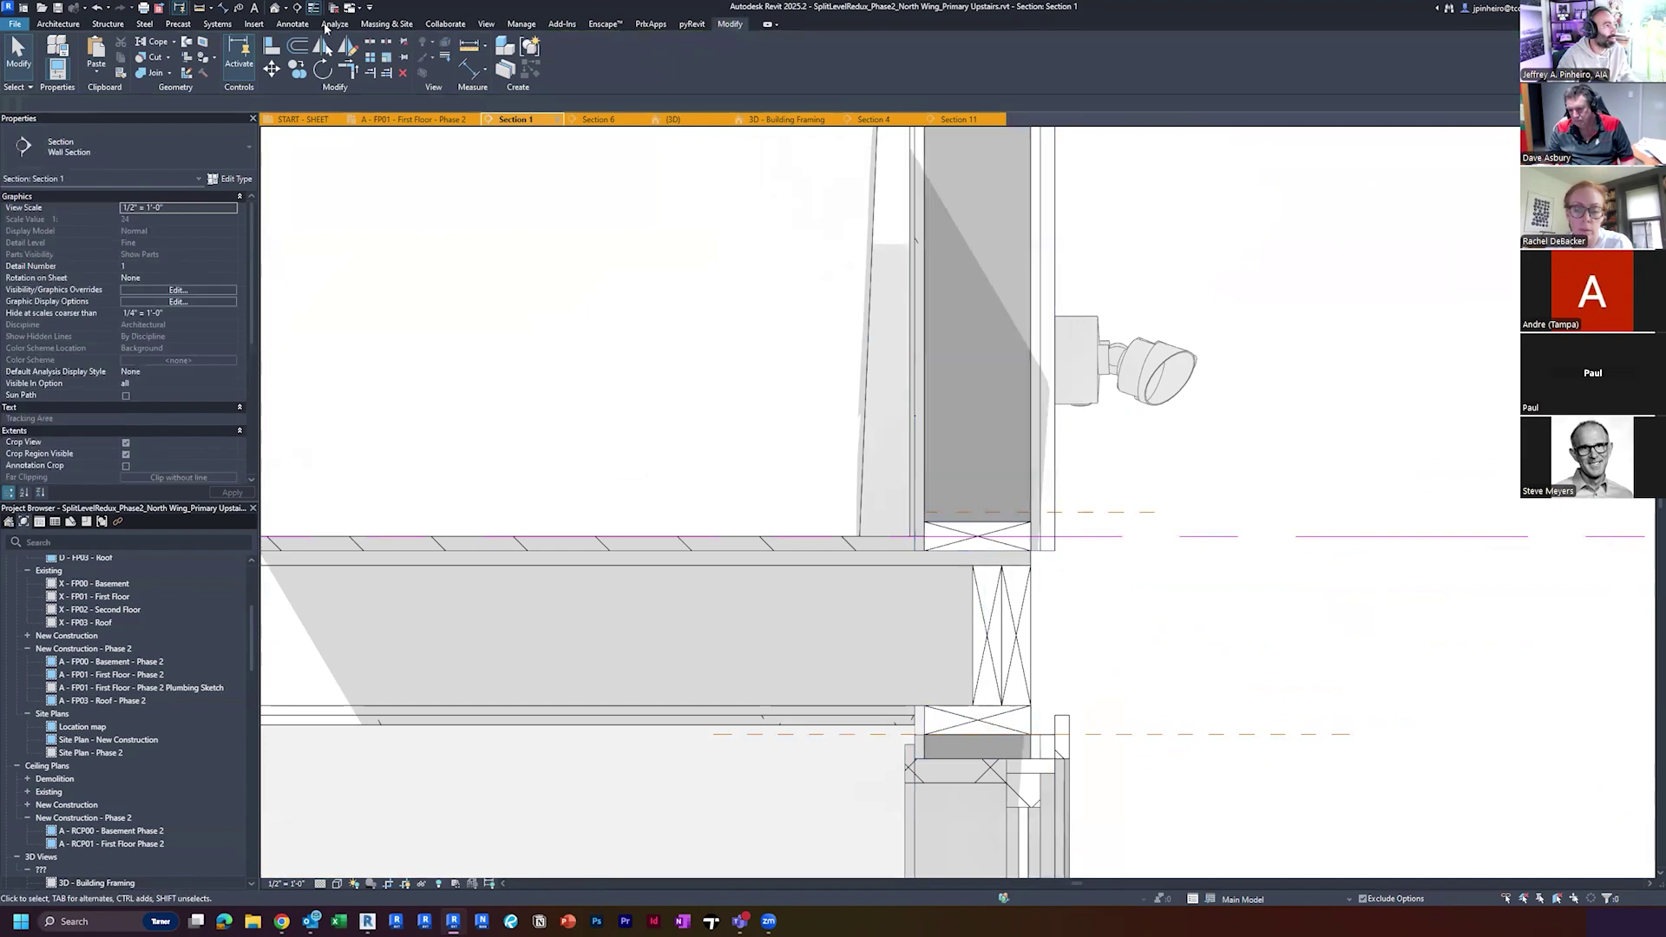
pyautogui.click(273, 9)
pyautogui.keyDown('shift'); pyautogui.moveTo(685, 511); pyautogui.dragTo(862, 526, button='middle'); pyautogui.keyUp('shift')
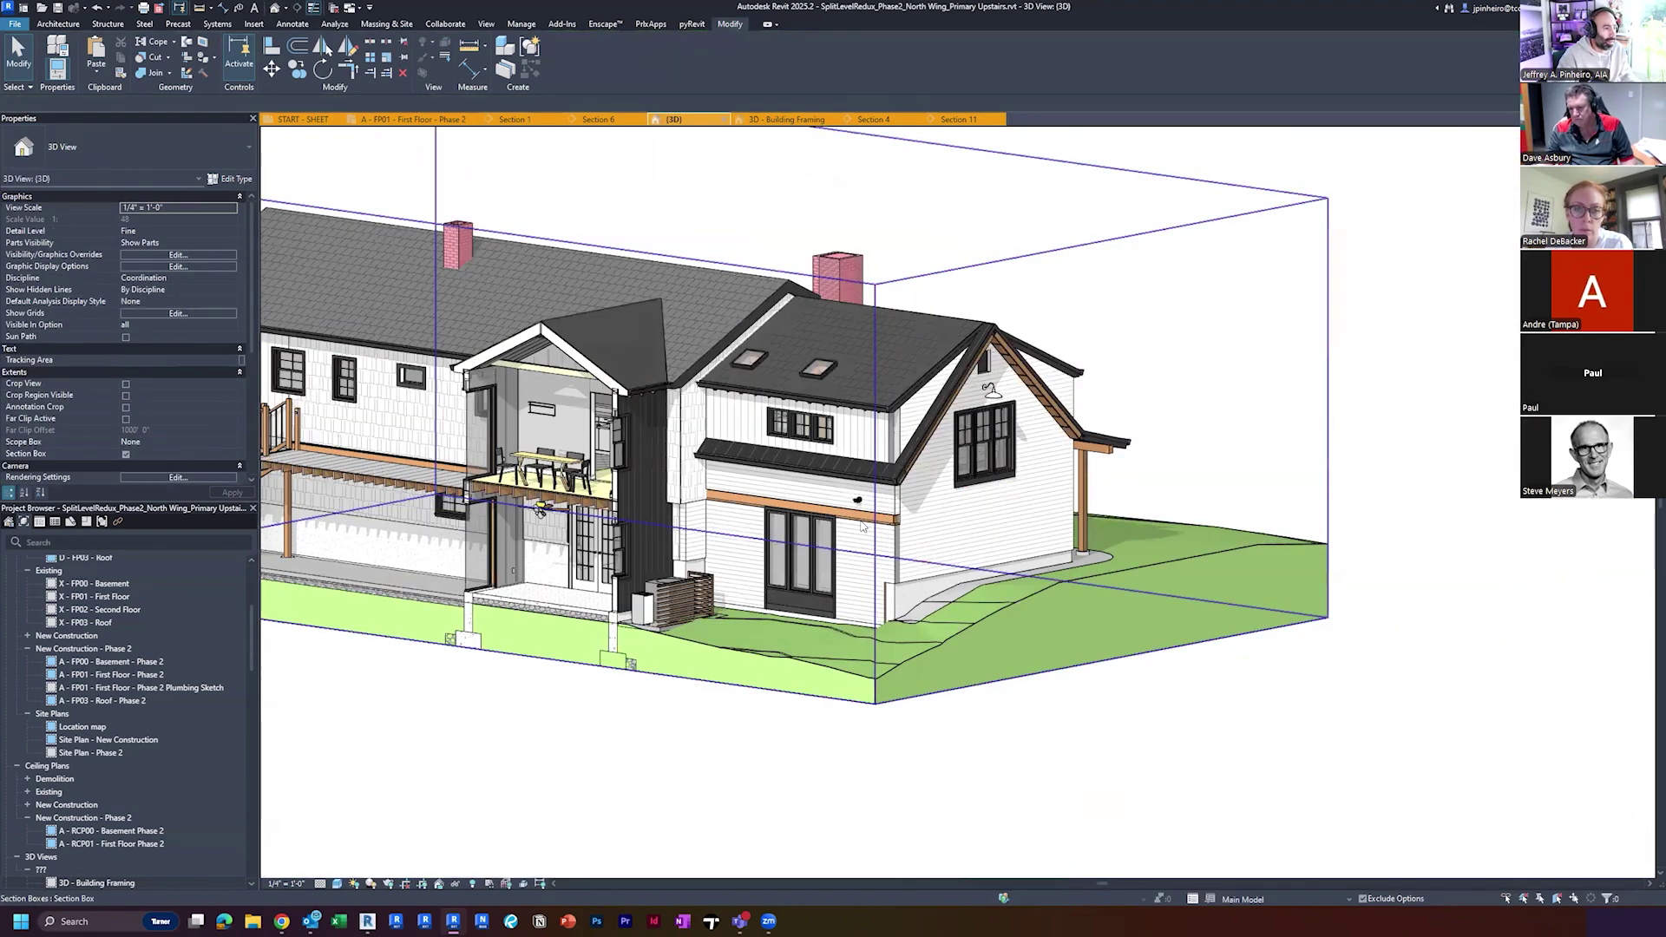
pyautogui.scroll(5, 861, 526)
pyautogui.scroll(4, 961, 628)
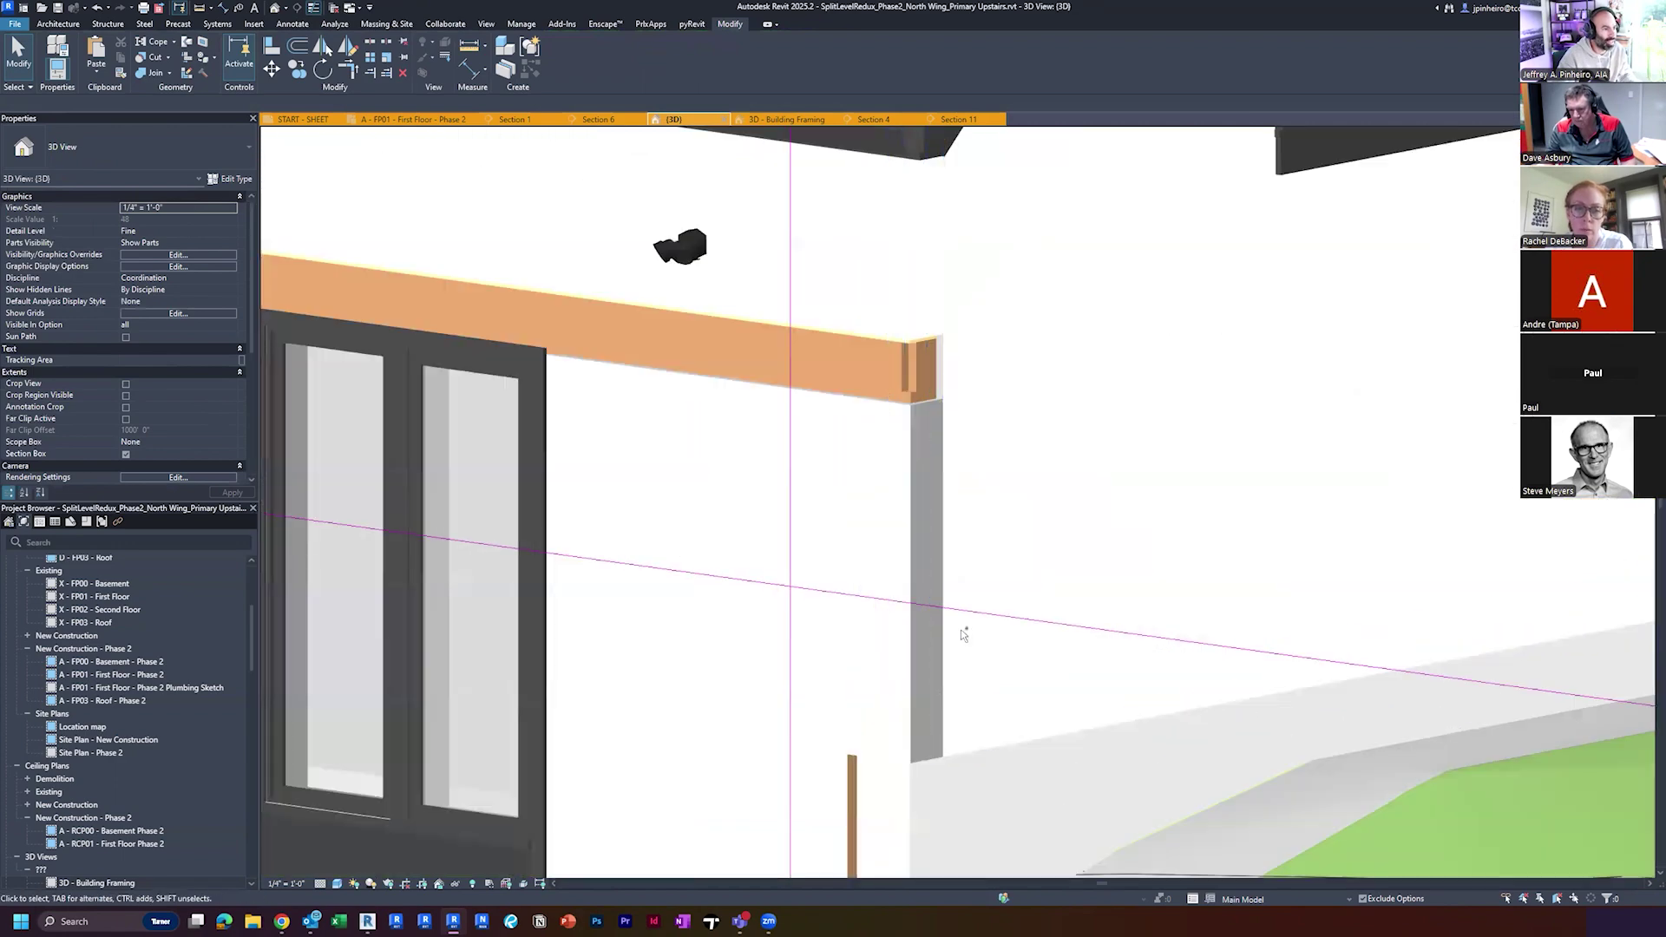
pyautogui.moveTo(918, 731); pyautogui.dragTo(980, 495, button='middle')
pyautogui.press('ctrl')
pyautogui.press('ctrl')
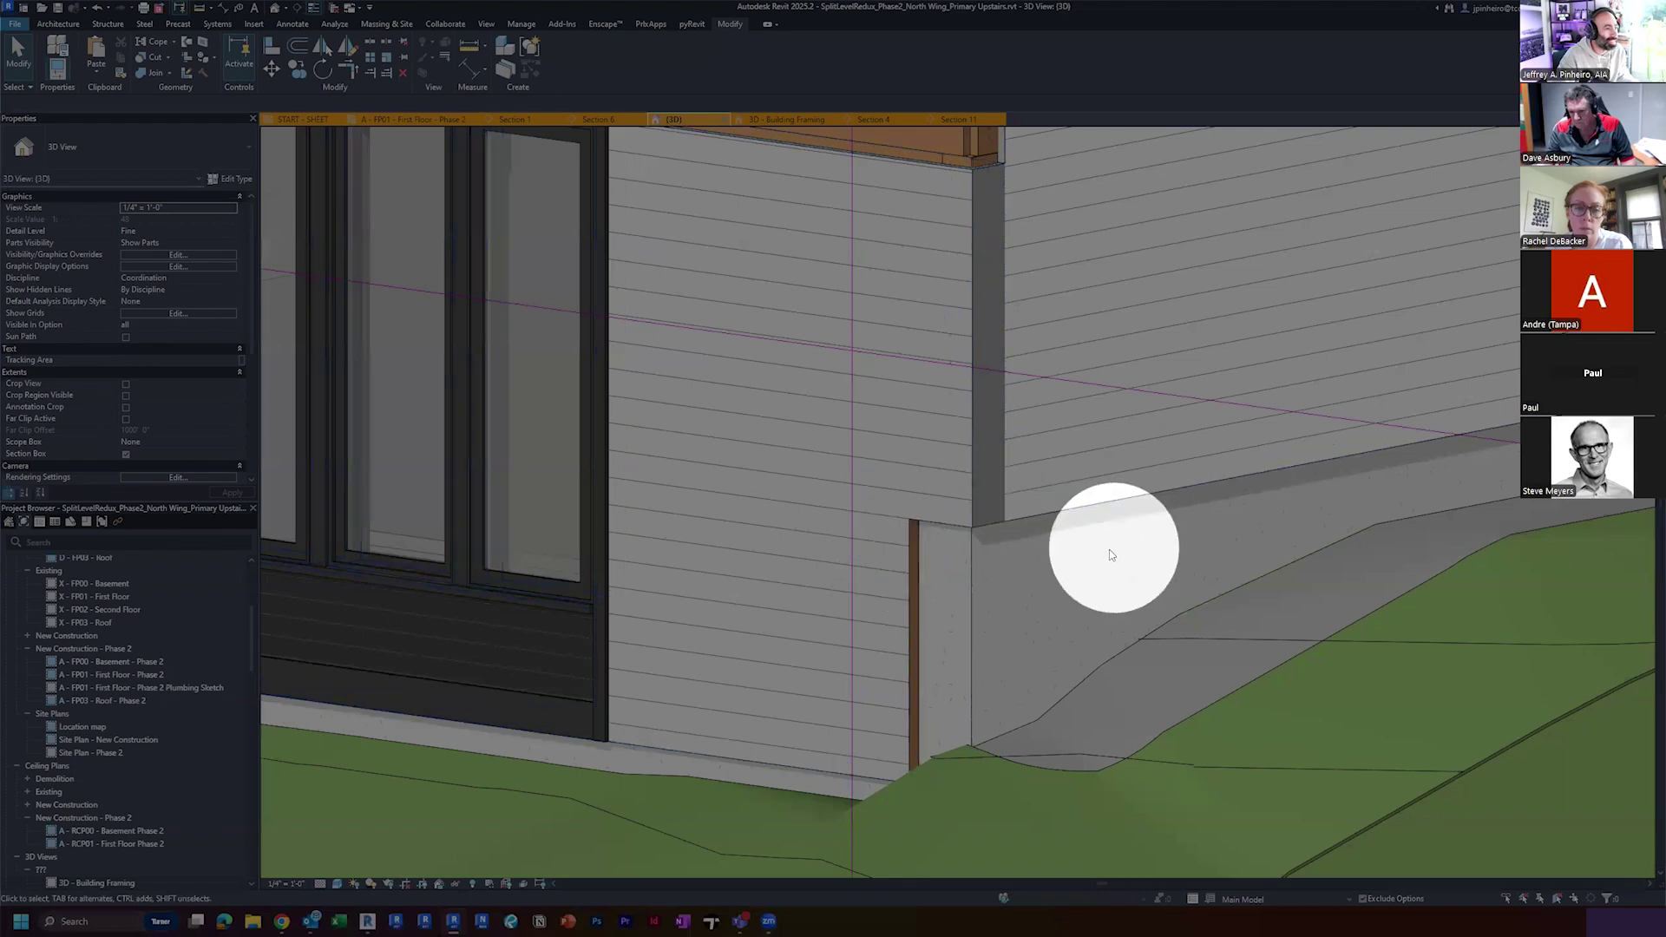
pyautogui.scroll(-1, 1110, 553)
pyautogui.moveTo(1027, 301); pyautogui.dragTo(1059, 434, button='middle')
pyautogui.moveTo(755, 358); pyautogui.dragTo(846, 454, button='middle')
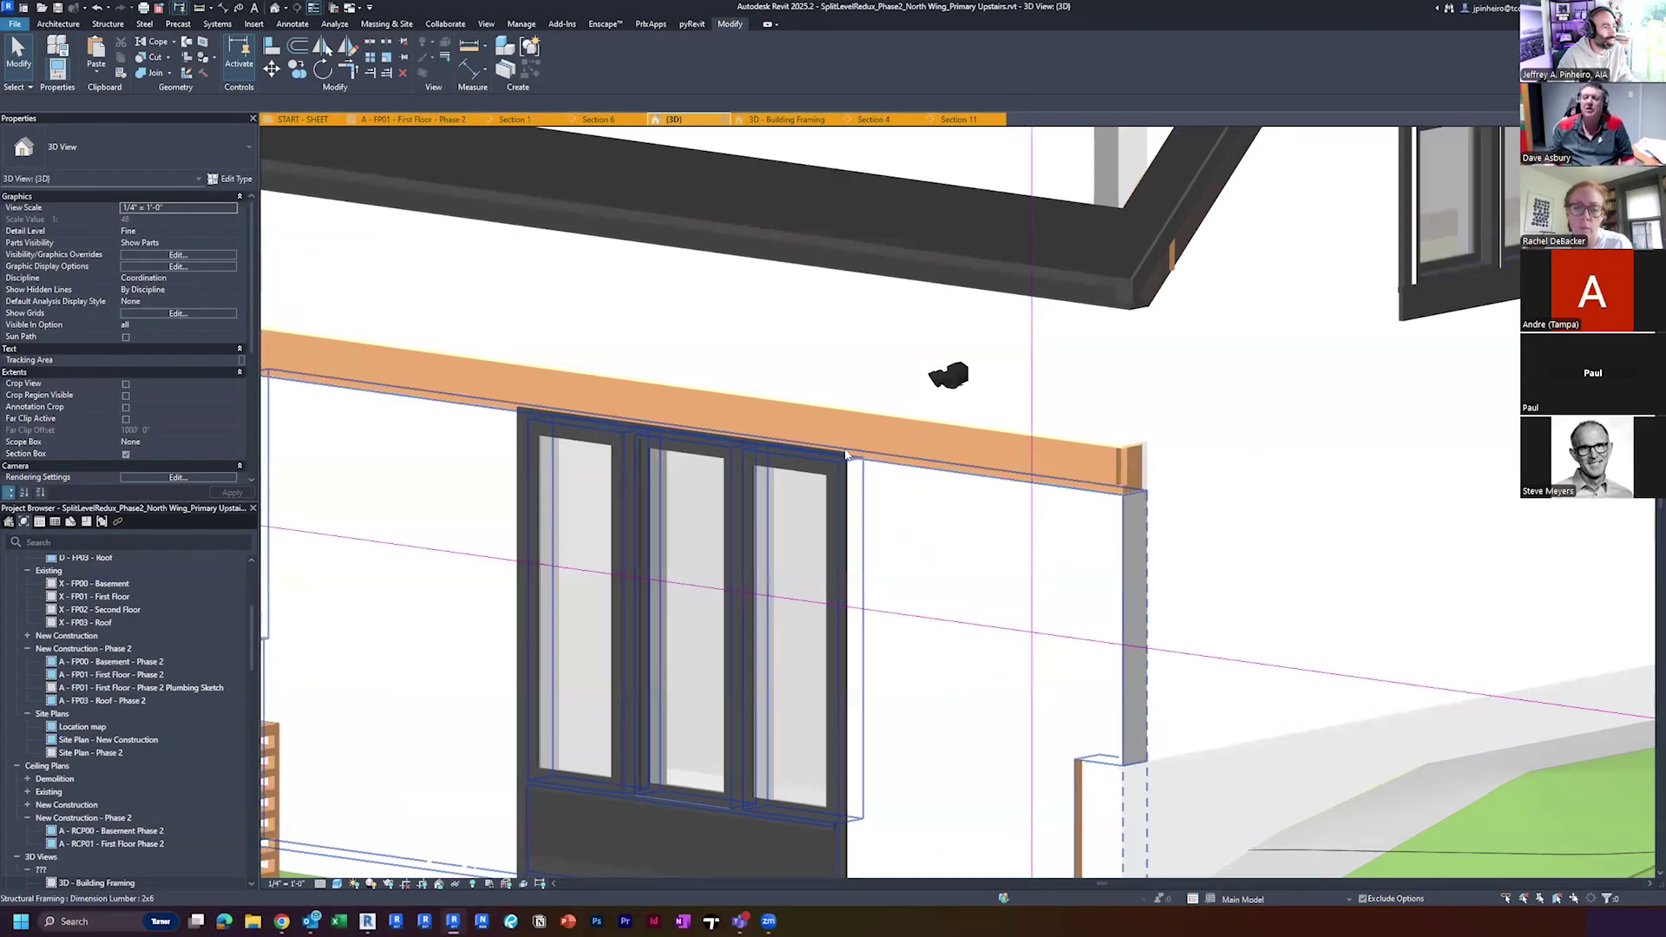
# Check the exposed rim framing in the 3D view, then compare it with the same condition in Section 1
pyautogui.scroll(2, 846, 454)
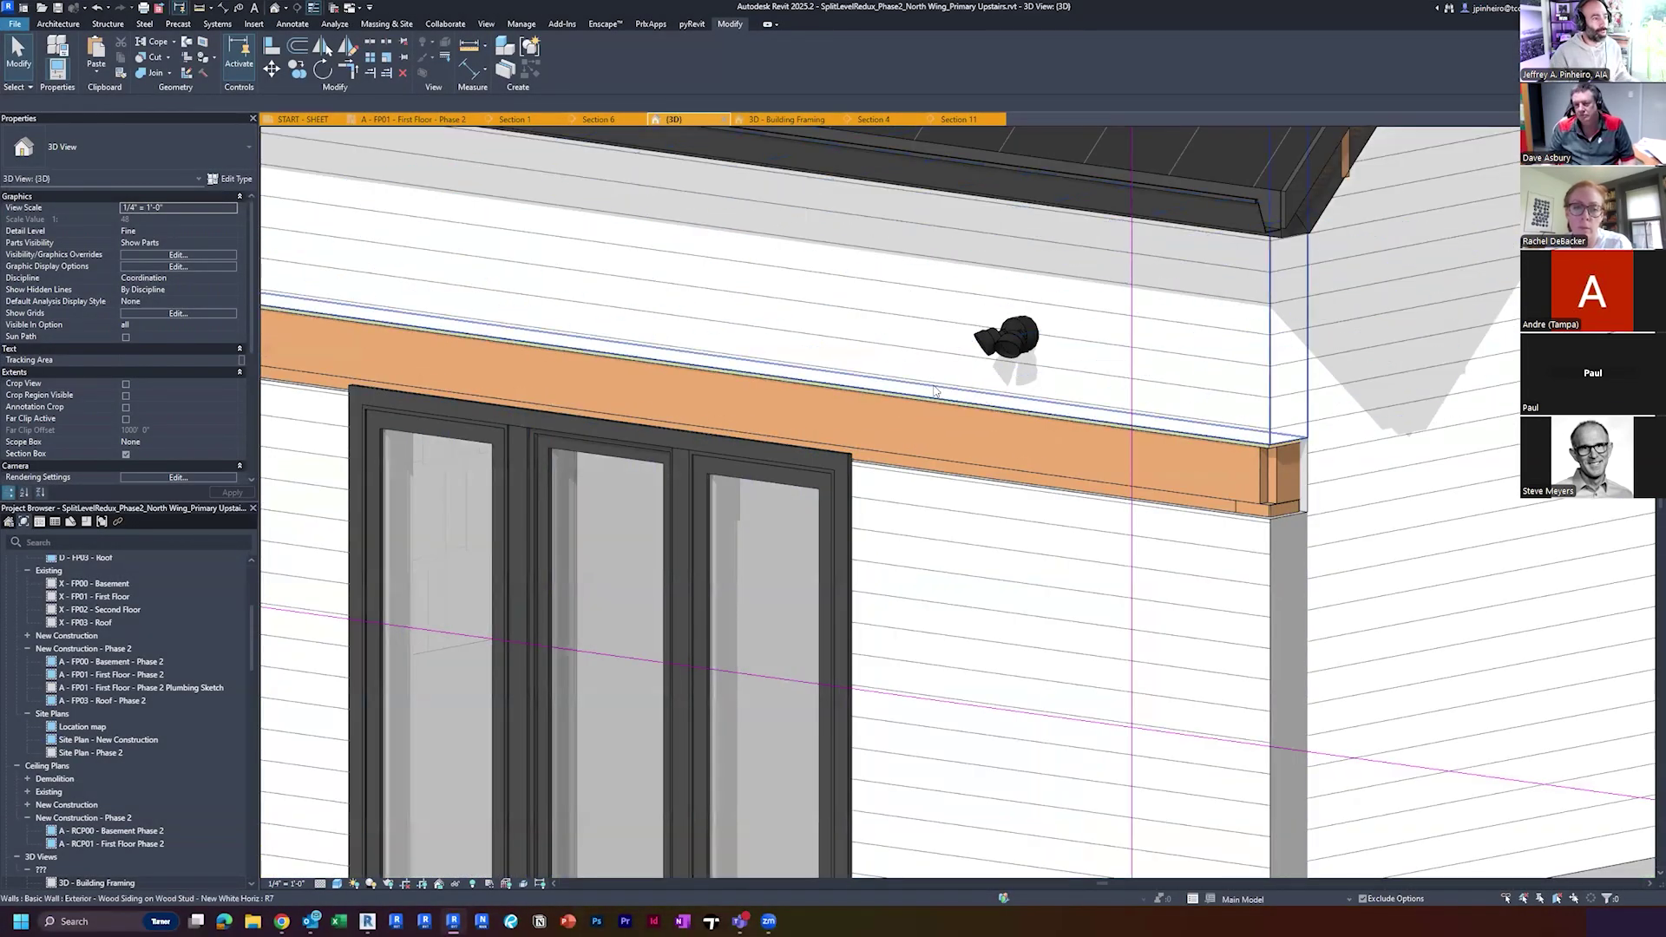
pyautogui.click(517, 120)
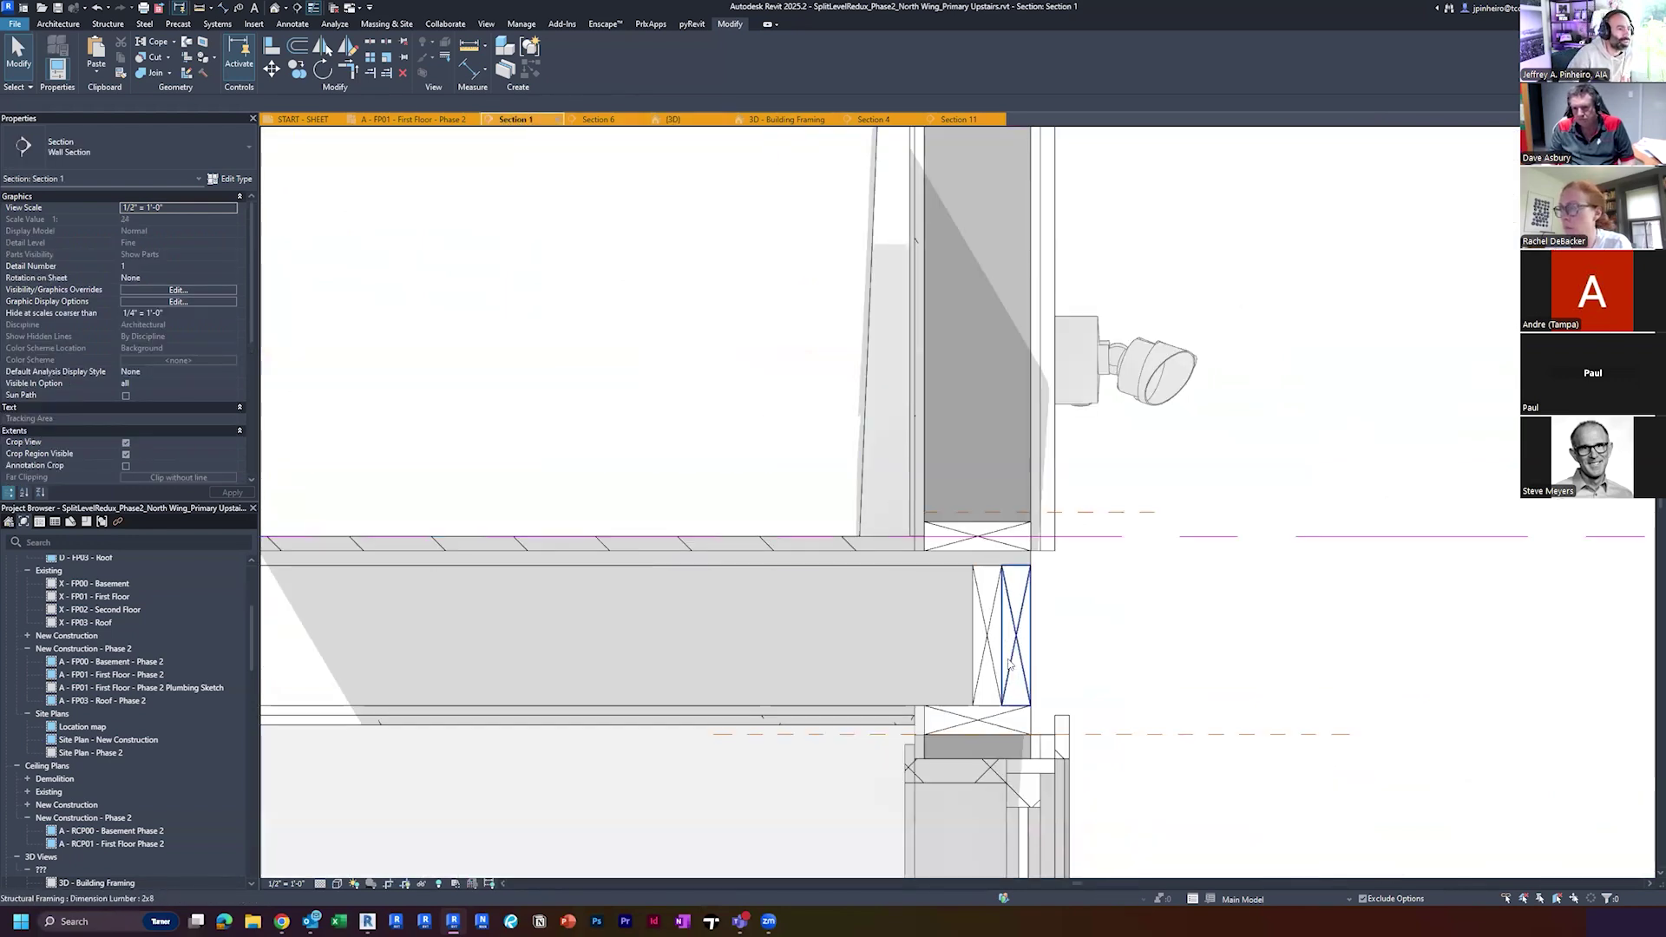
pyautogui.scroll(-2, 998, 584)
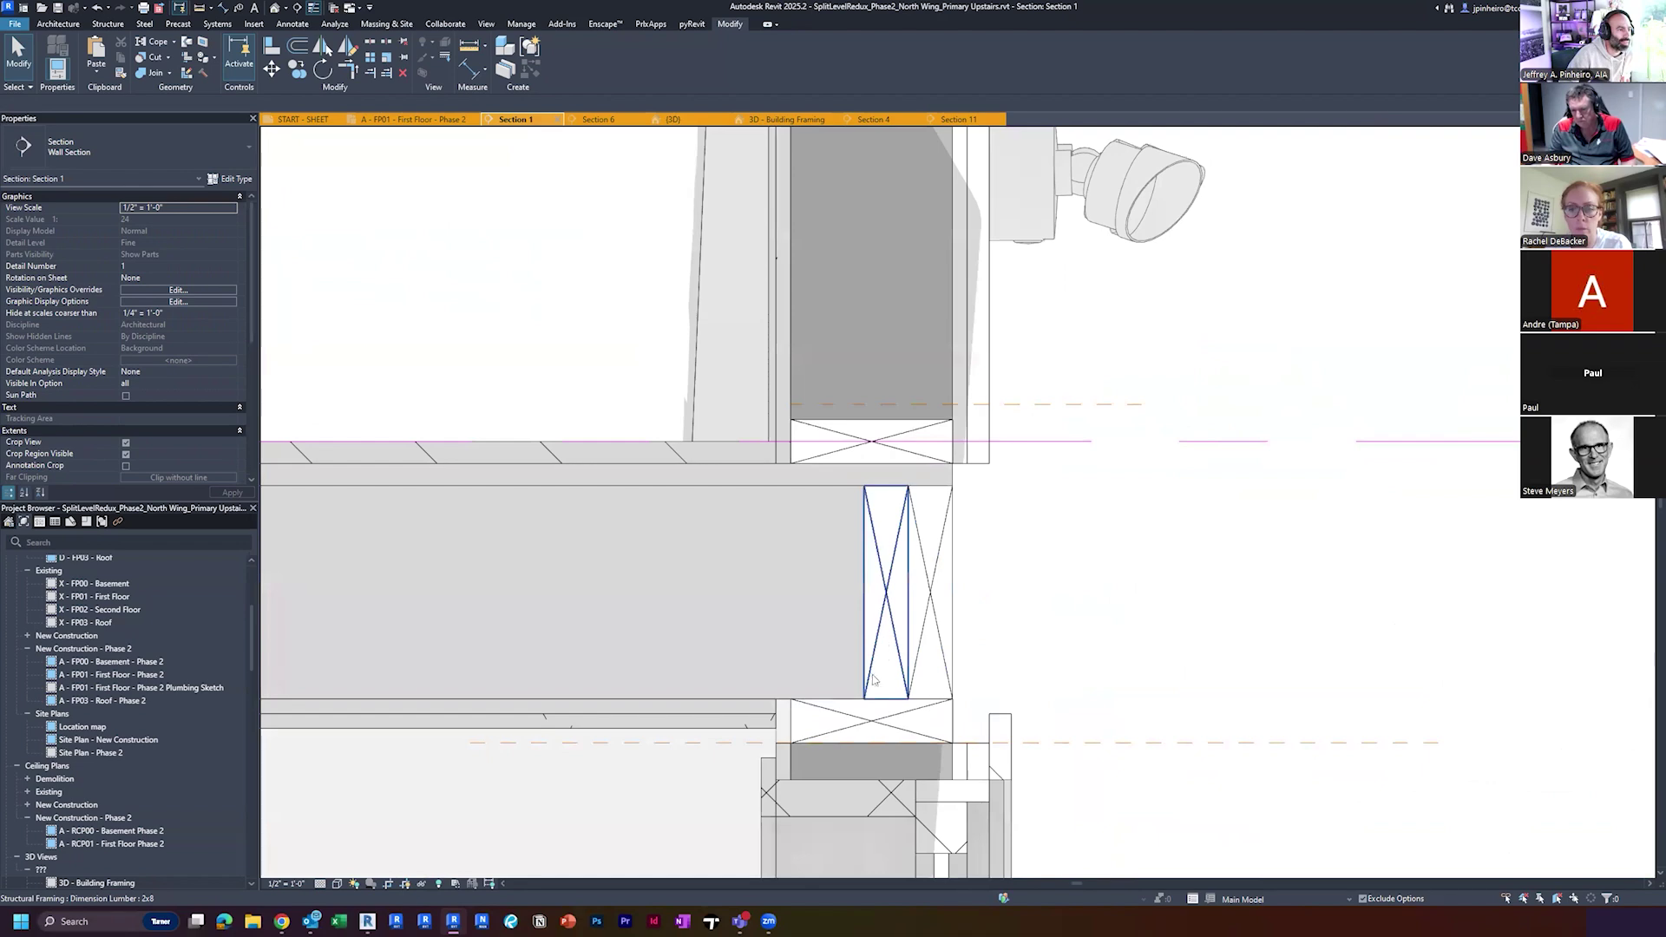
pyautogui.moveTo(932, 664); pyautogui.dragTo(903, 403, button='middle')
pyautogui.scroll(-3, 872, 573)
pyautogui.moveTo(854, 594); pyautogui.dragTo(844, 696, button='middle')
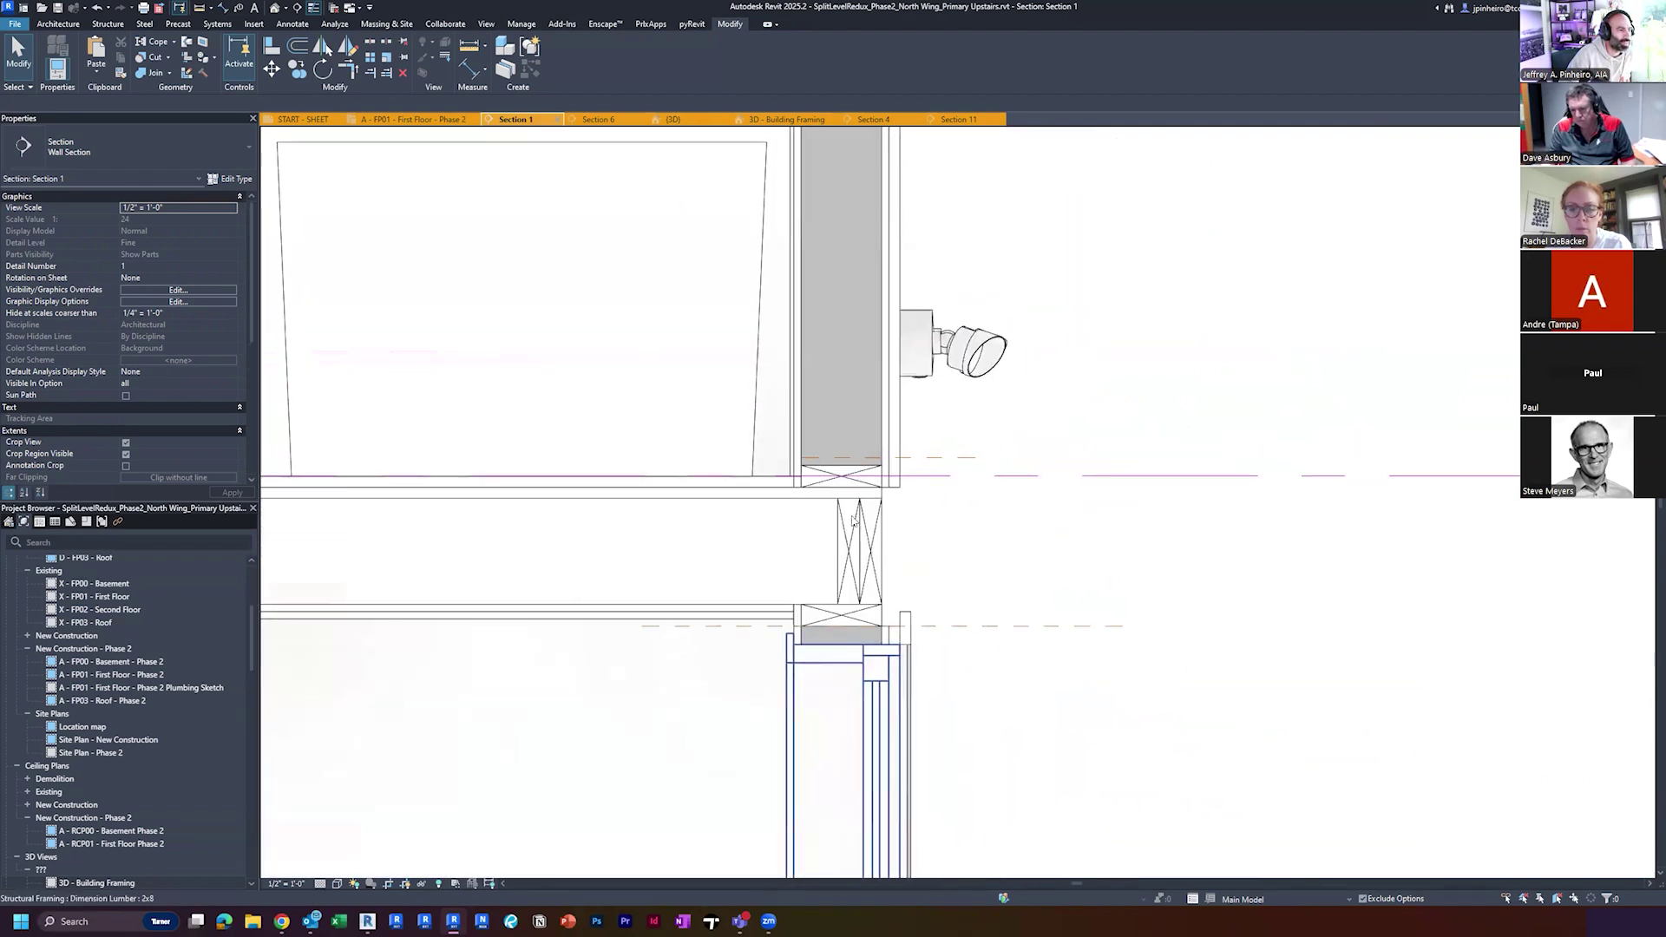
pyautogui.scroll(2, 852, 536)
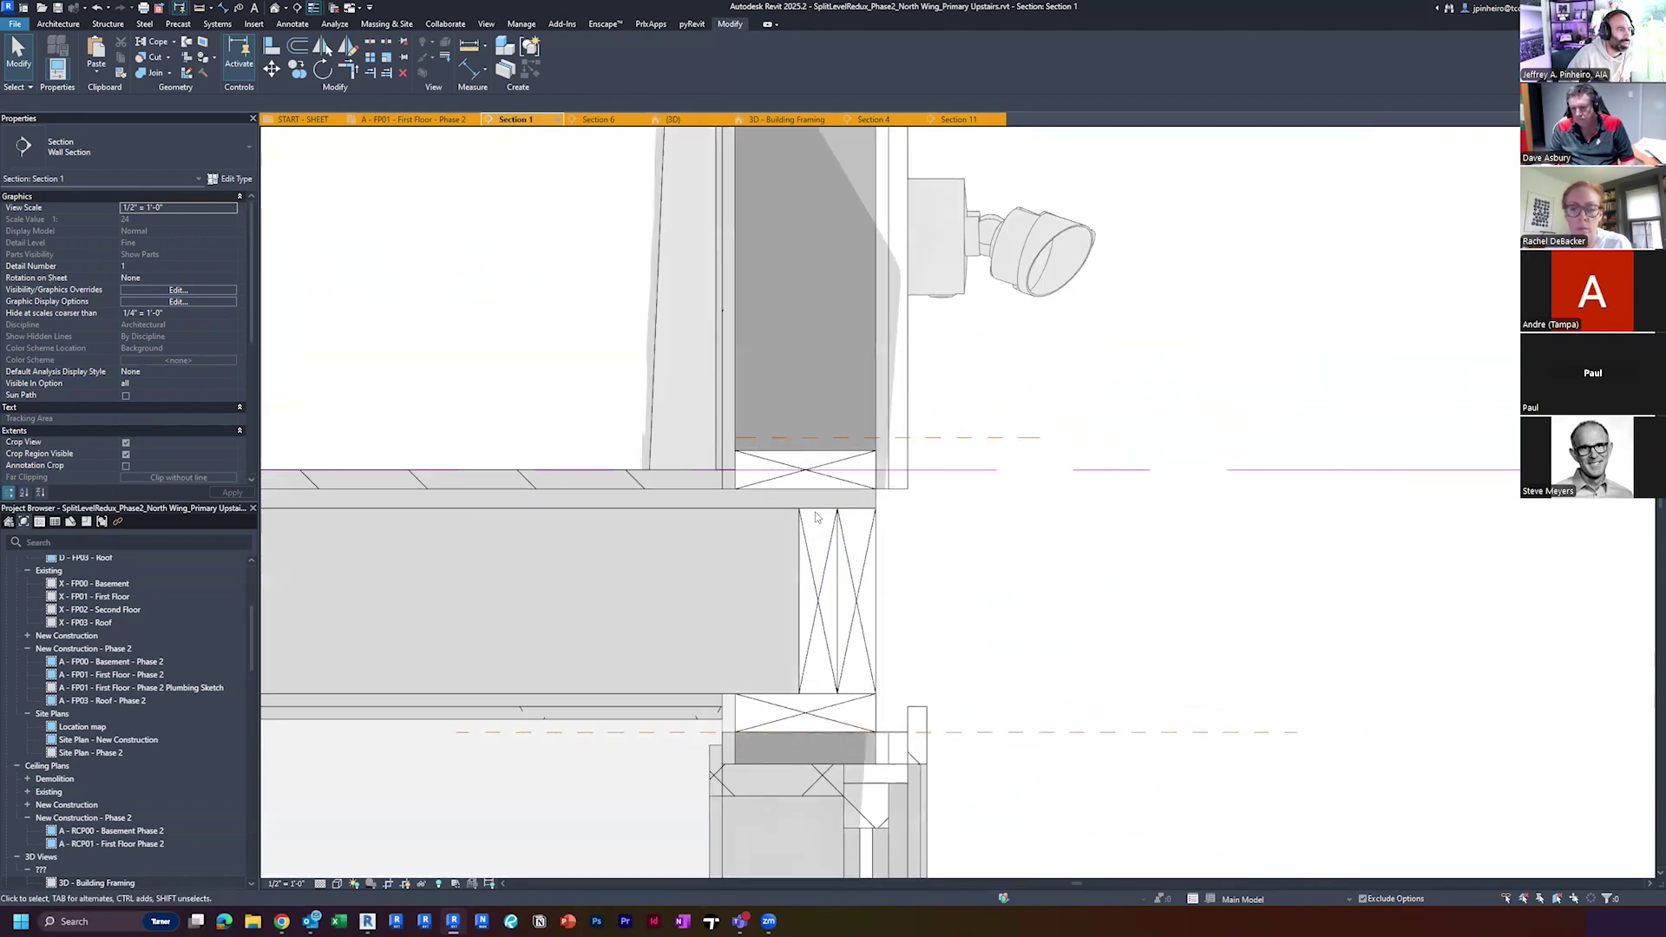
# Examine the plywood subfloor and the ceiling edge where they meet the rim framing between the upper and lower walls
pyautogui.click(716, 498)
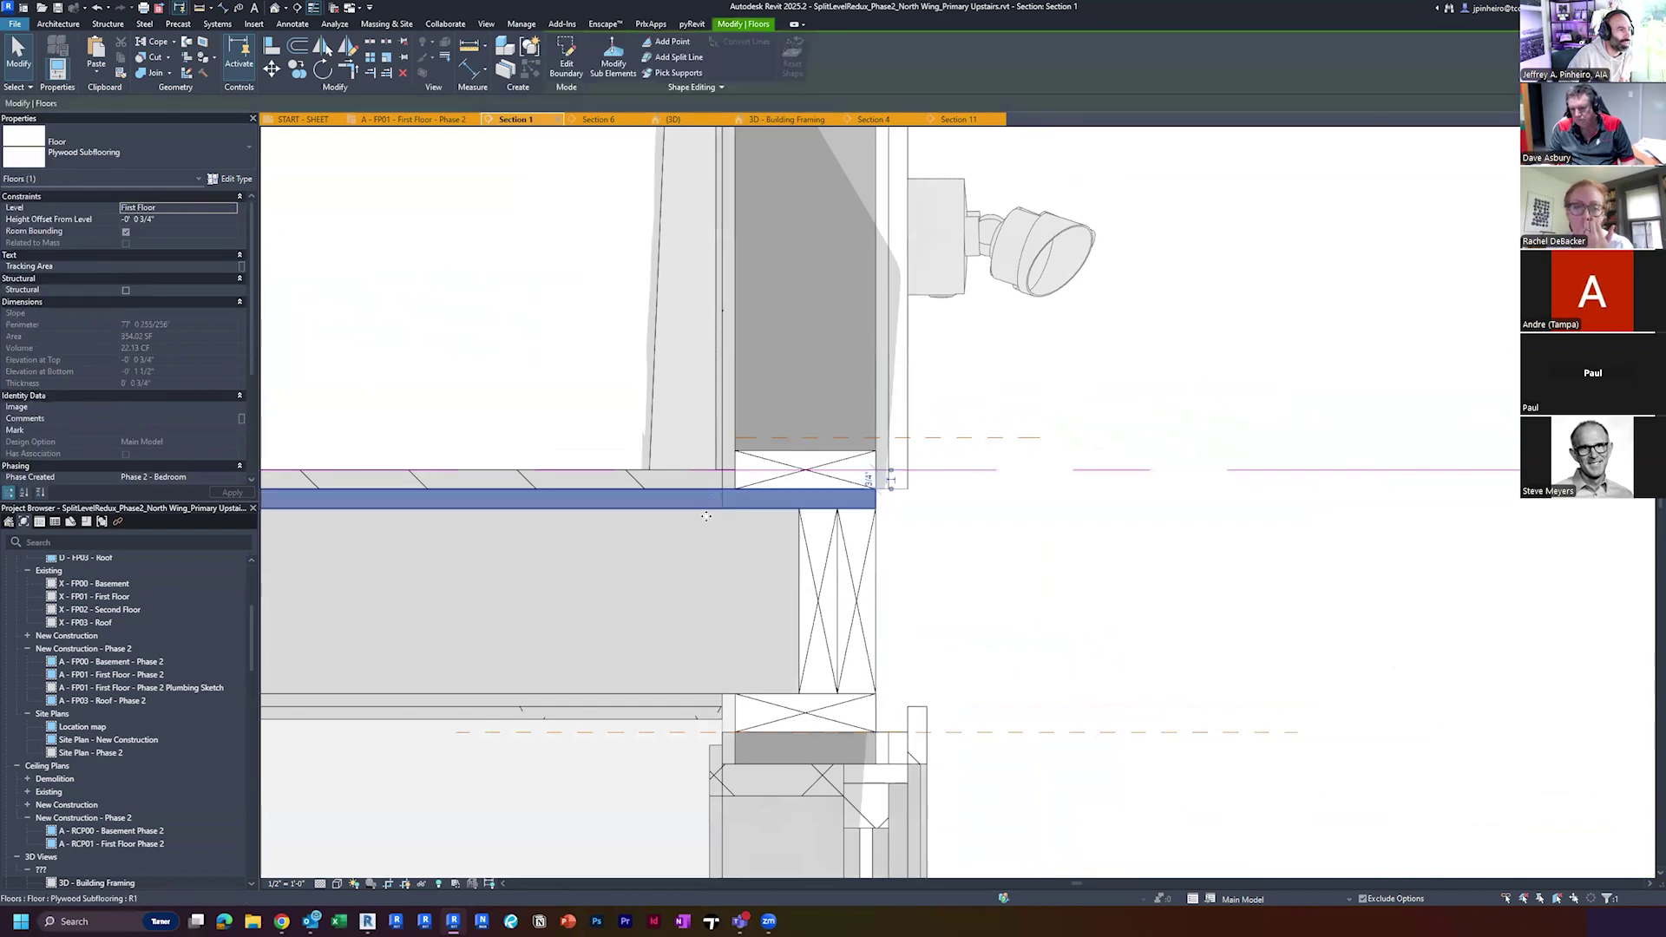
pyautogui.press('Escape')
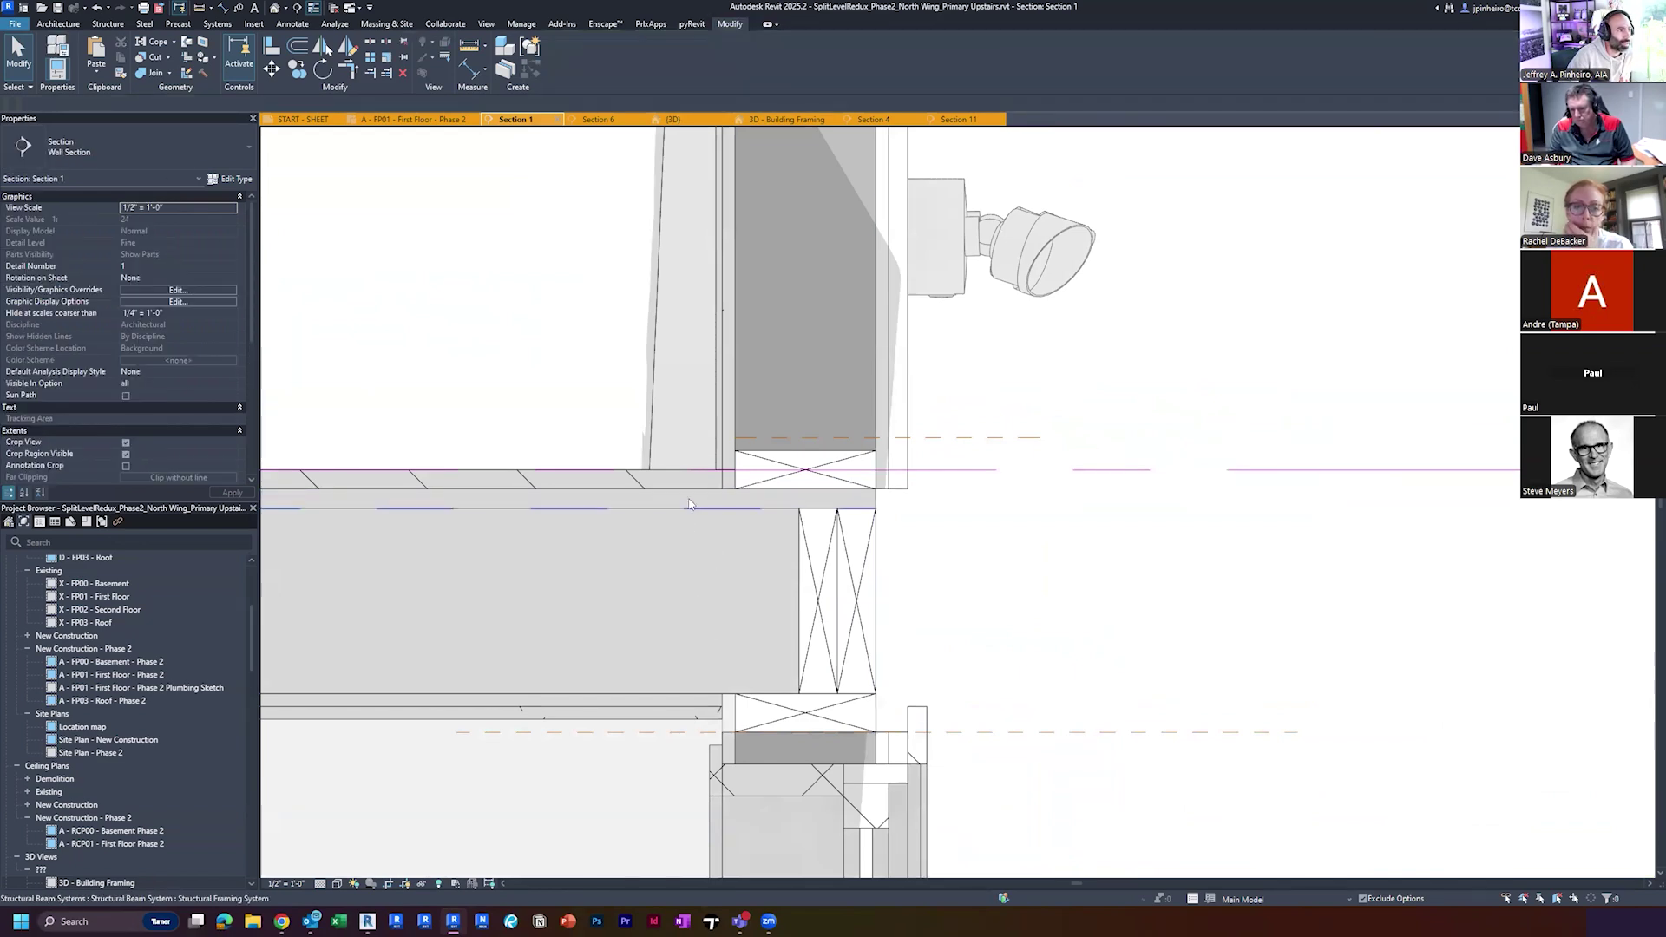
pyautogui.click(713, 561)
pyautogui.moveTo(713, 561); pyautogui.dragTo(954, 554, button='middle')
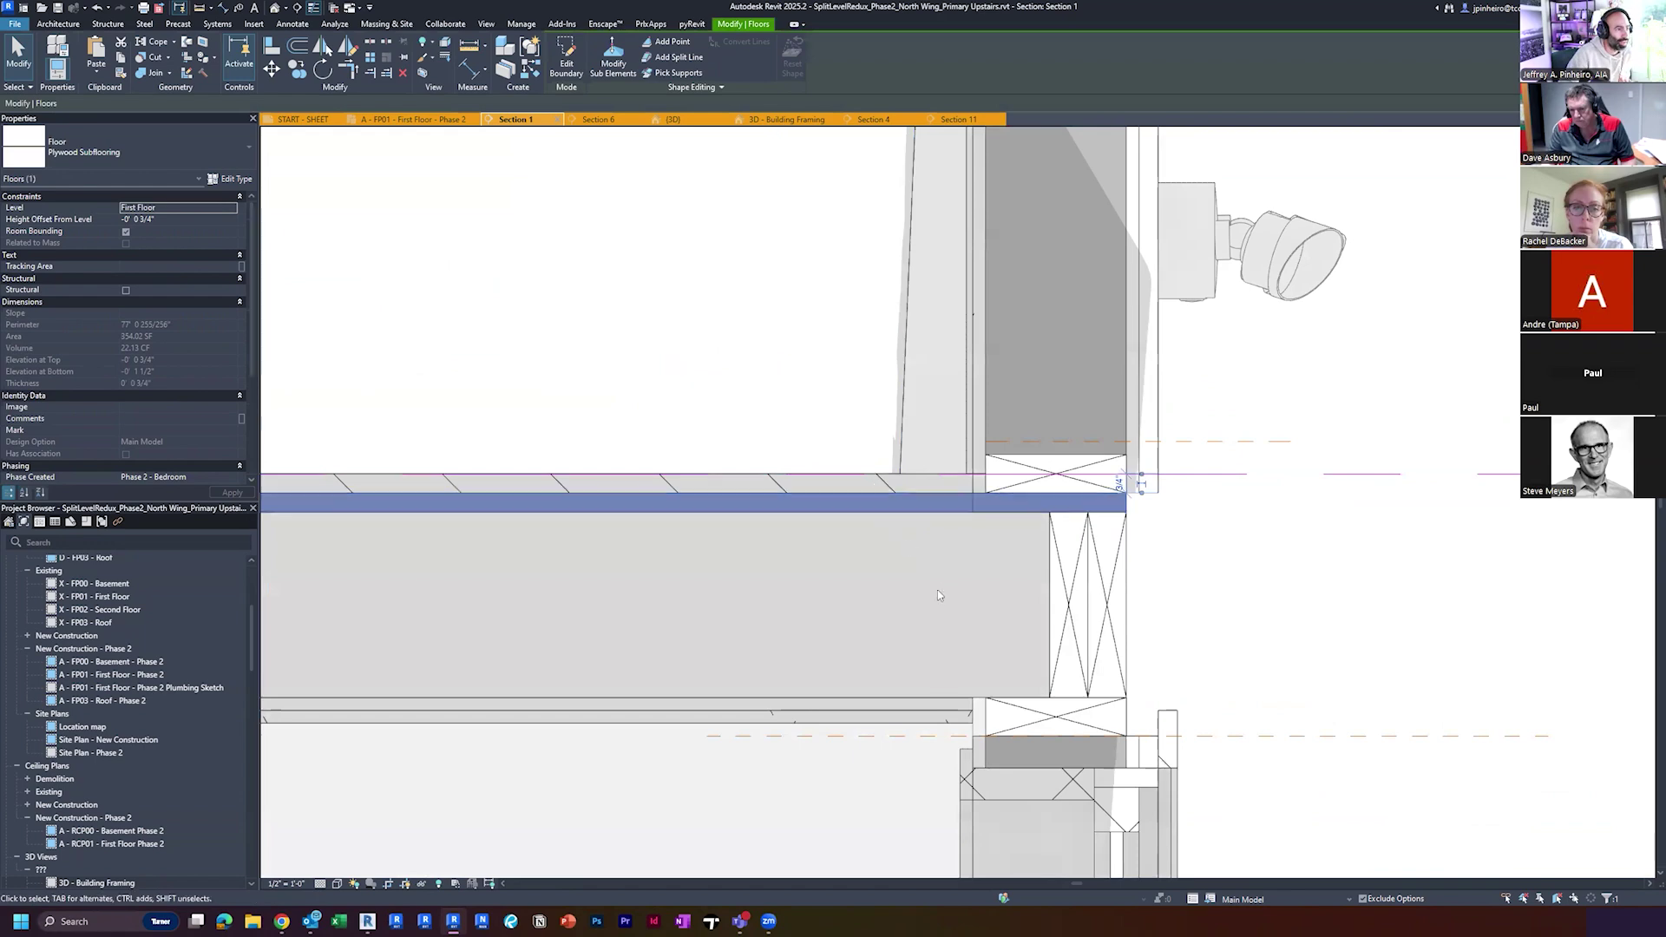
pyautogui.scroll(-1, 945, 588)
pyautogui.press('Escape')
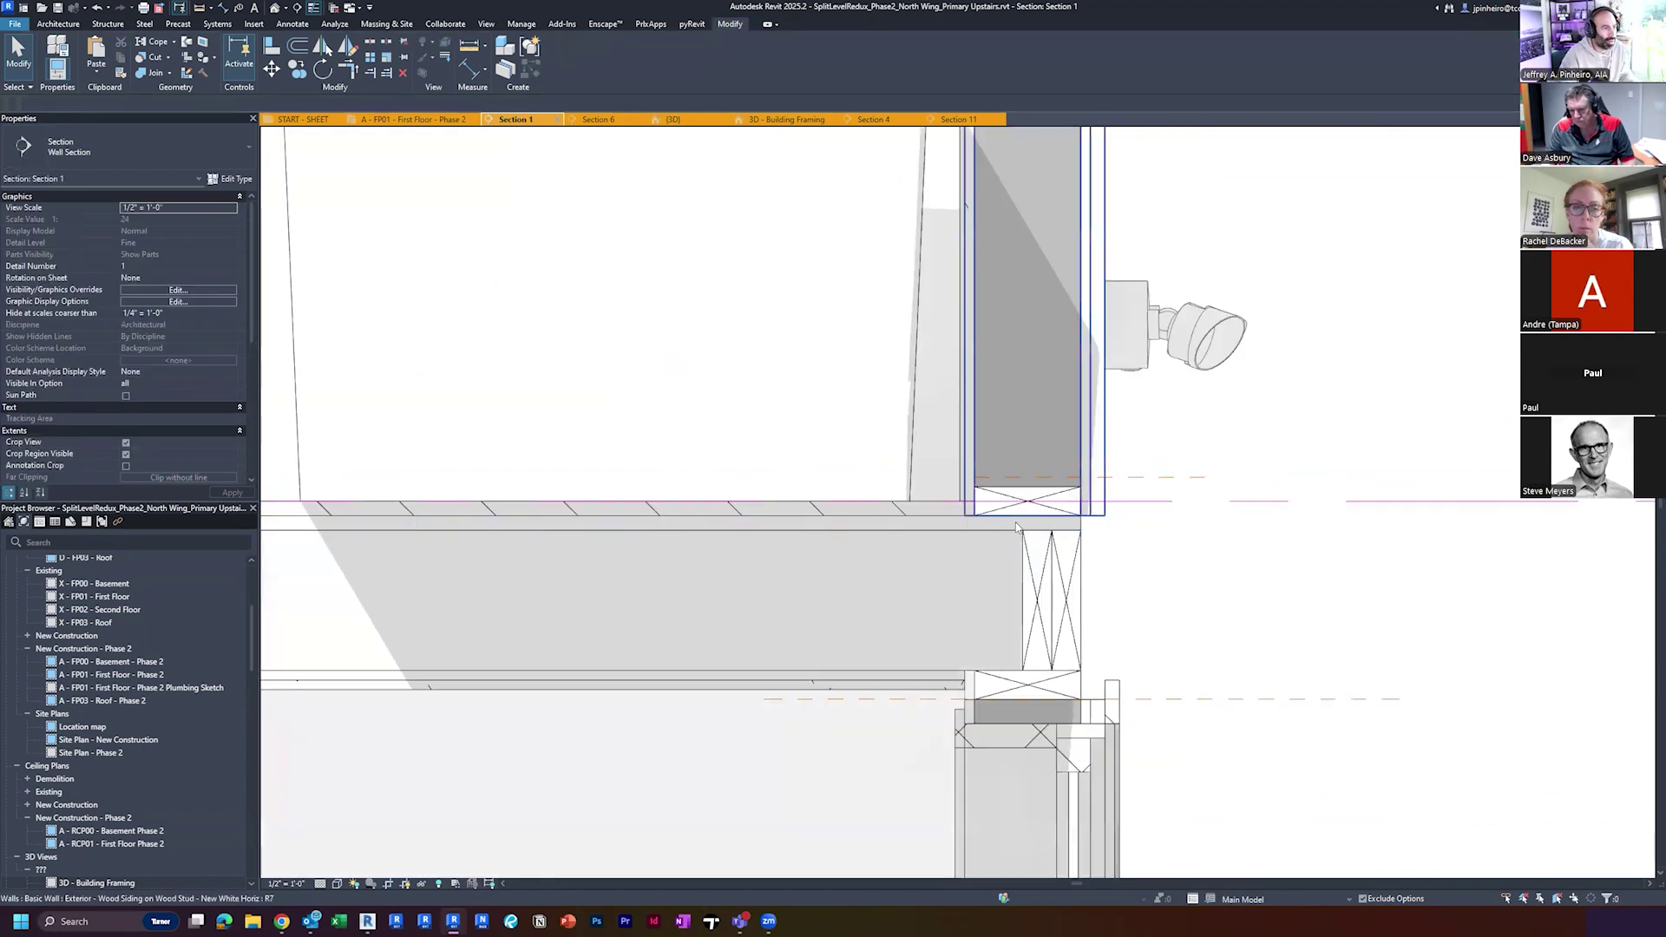
pyautogui.click(1009, 532)
pyautogui.scroll(-3, 1008, 531)
pyautogui.moveTo(985, 573); pyautogui.dragTo(1112, 576, button='middle')
pyautogui.scroll(4, 1074, 607)
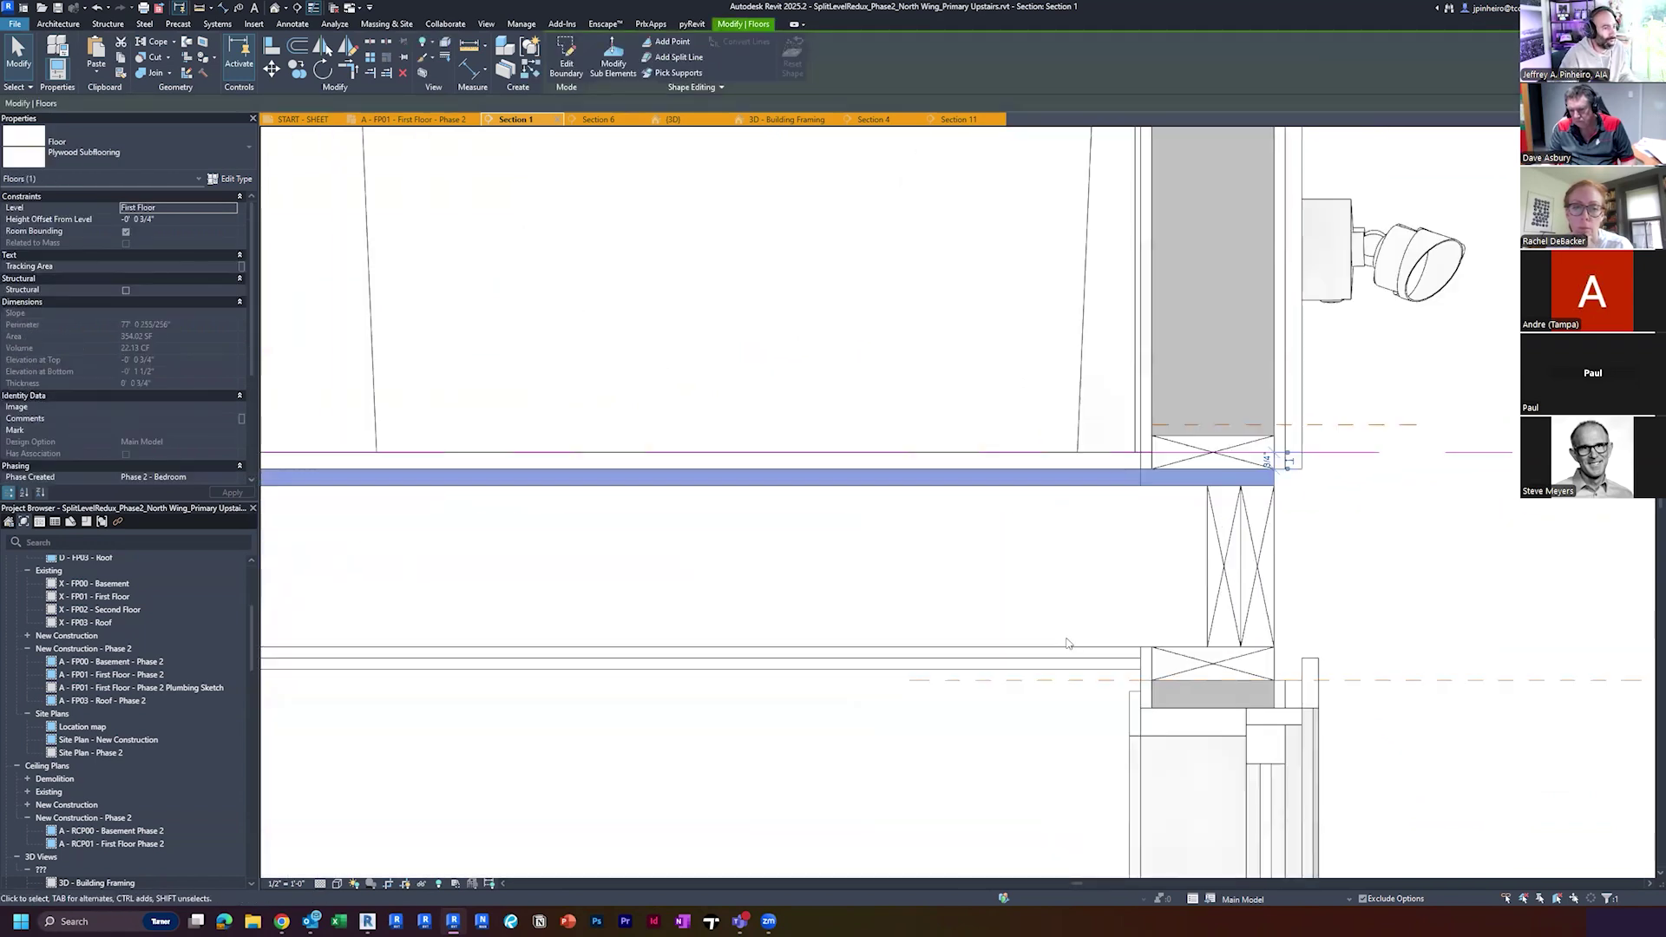
pyautogui.press('Escape')
pyautogui.scroll(-1, 1067, 651)
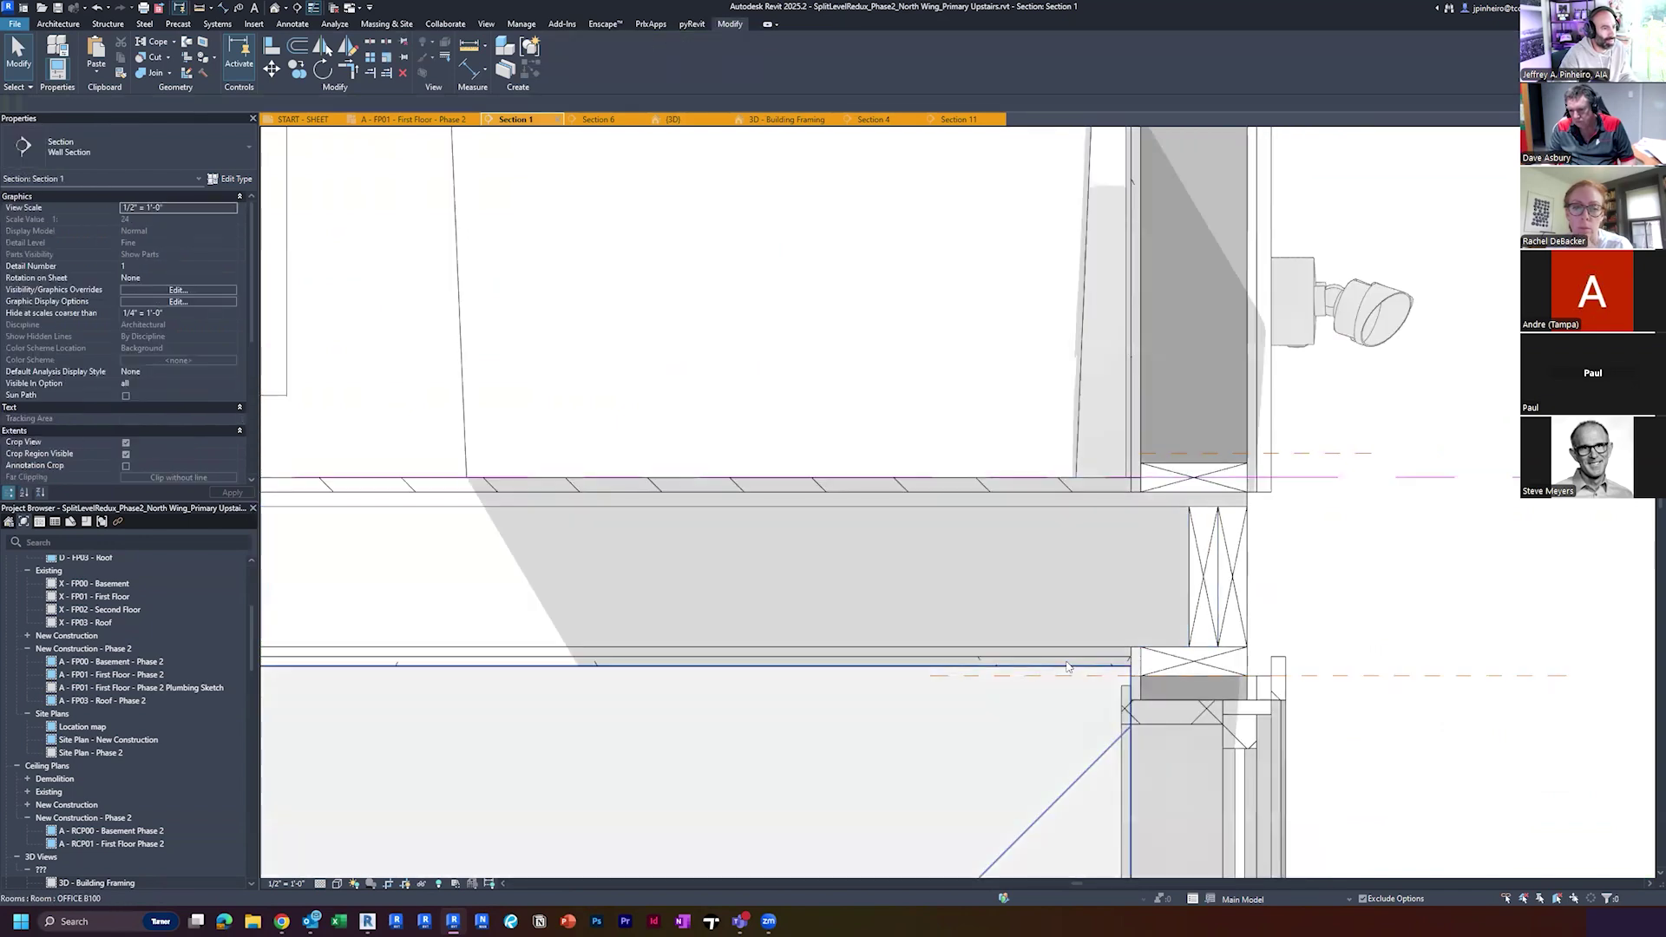
pyautogui.click(1068, 666)
pyautogui.scroll(2, 1067, 664)
pyautogui.press('Escape')
pyautogui.scroll(-4, 1067, 665)
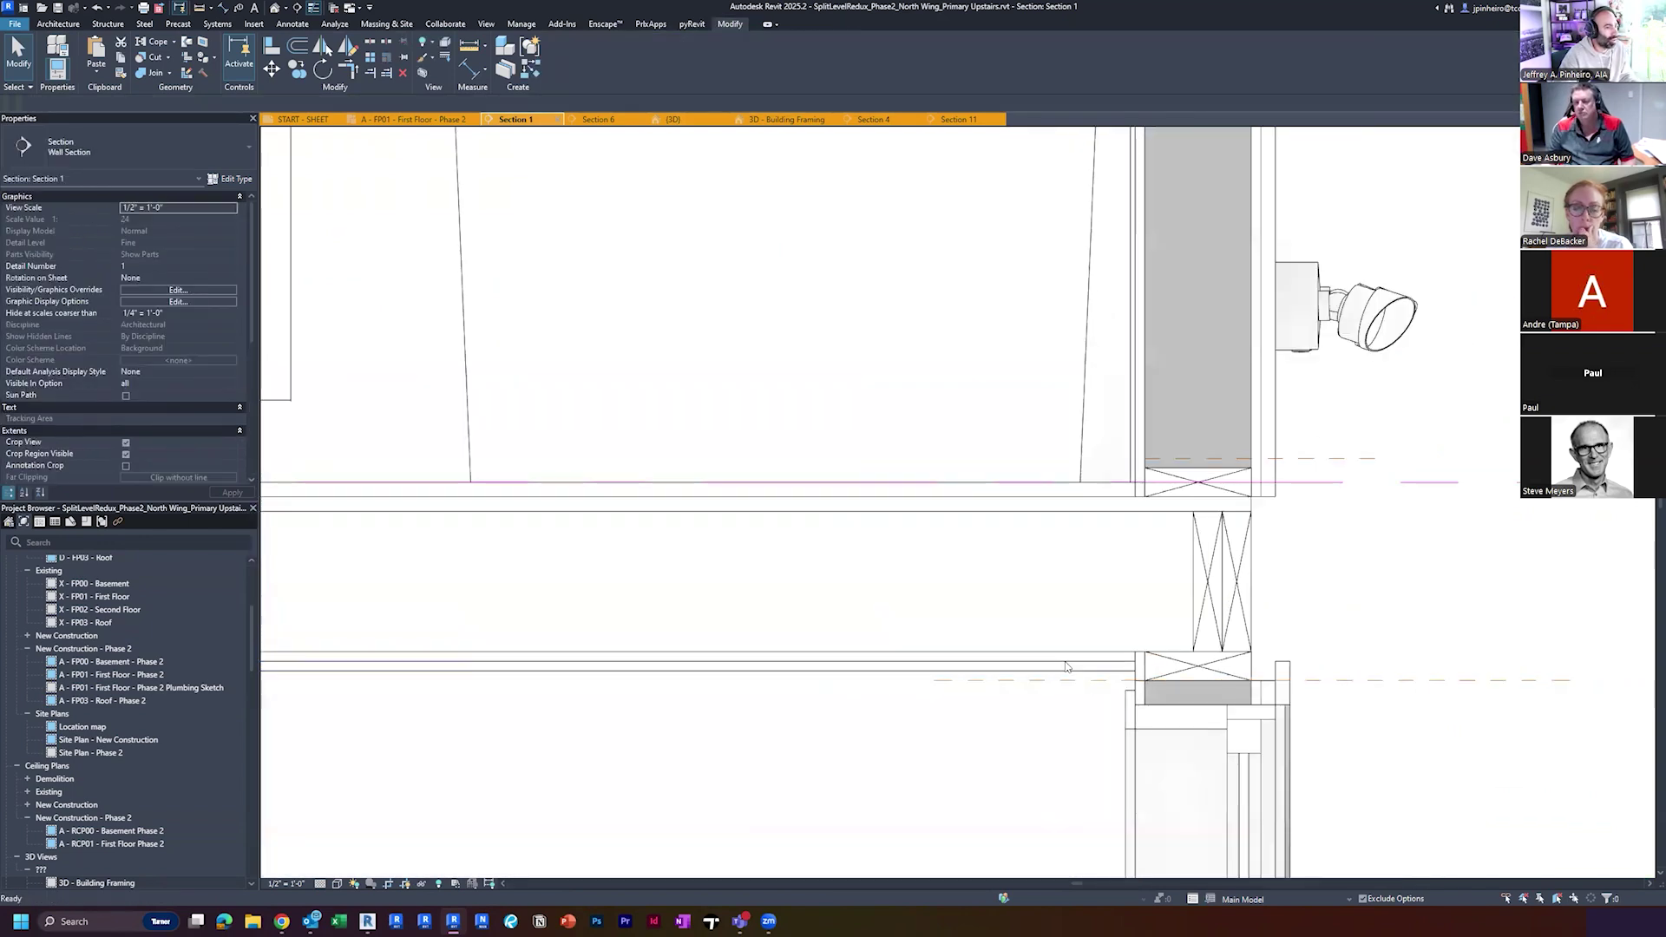
pyautogui.moveTo(1119, 674); pyautogui.dragTo(1052, 634, button='middle')
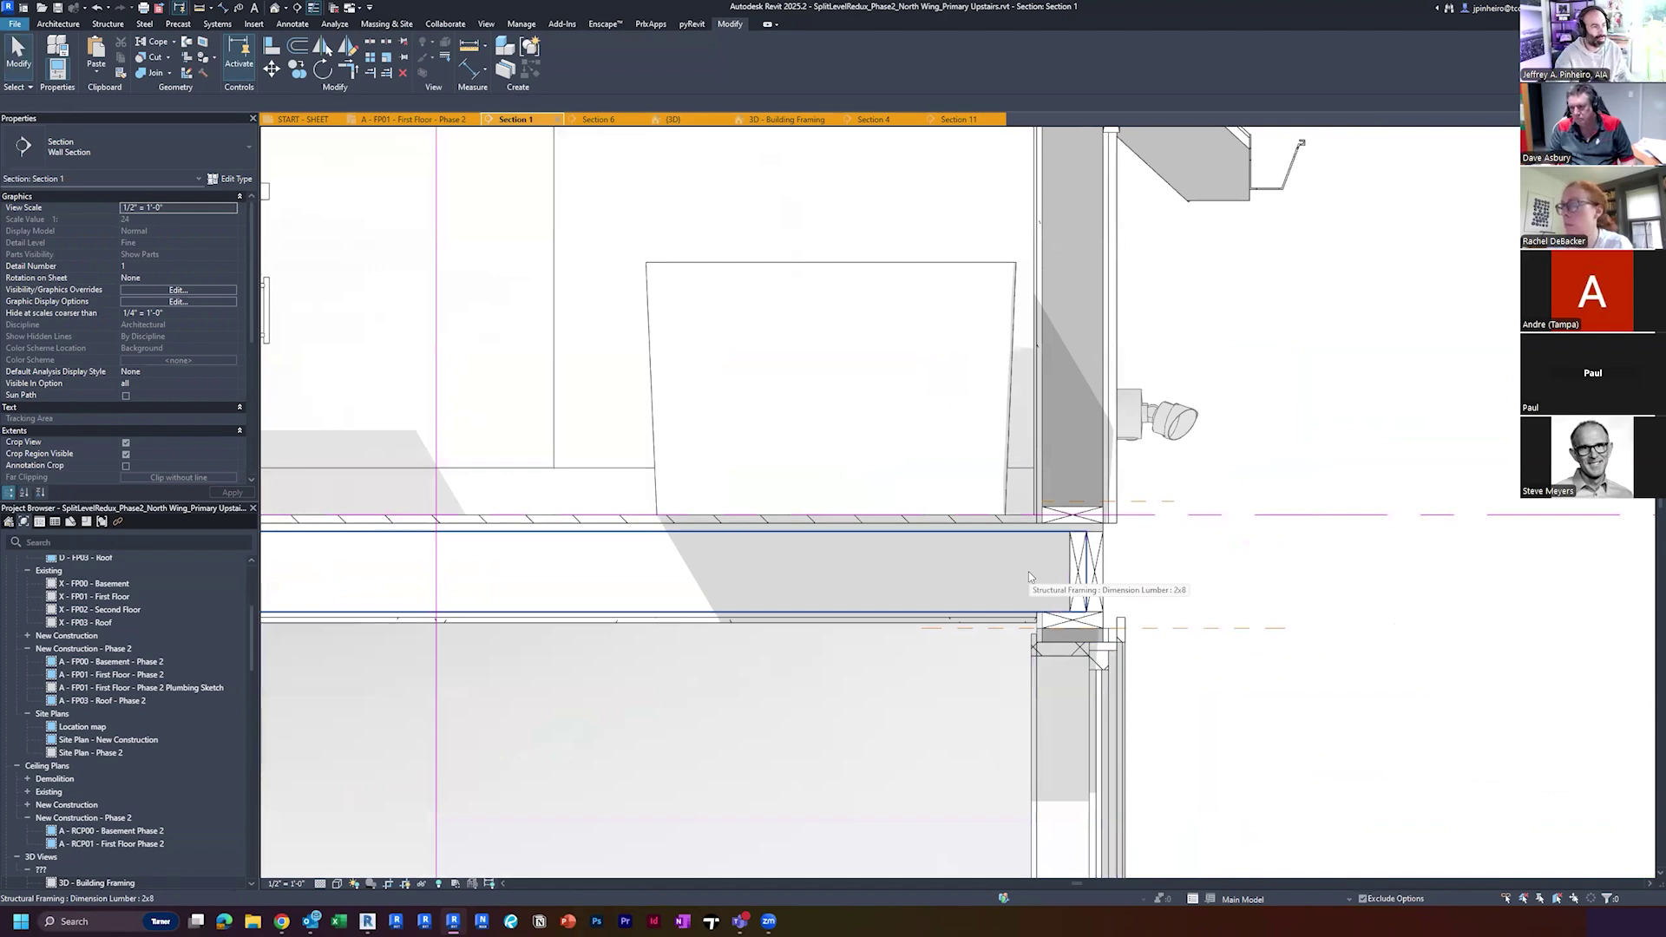
# Examine the unsplit exterior wall and its rim framing at the opposite end of the floor in Section 1
pyautogui.scroll(2, 1206, 587)
pyautogui.scroll(-5, 1145, 573)
pyautogui.moveTo(828, 638); pyautogui.dragTo(1539, 692, button='middle')
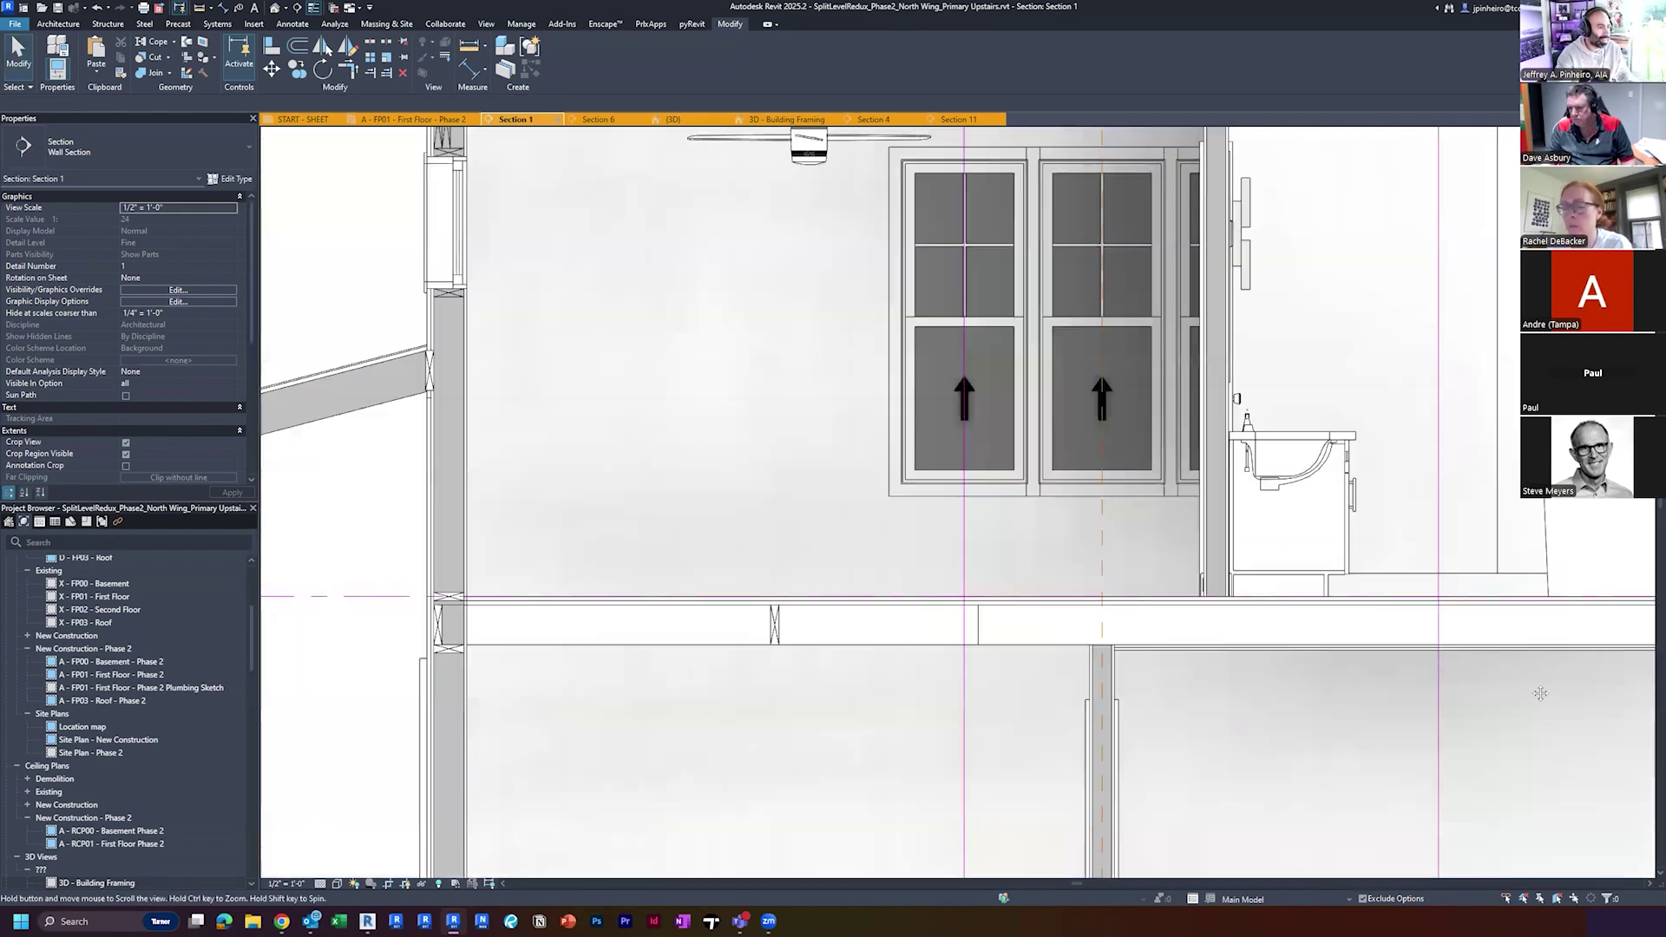
pyautogui.scroll(1, 968, 592)
pyautogui.moveTo(968, 592); pyautogui.dragTo(1262, 515, button='middle')
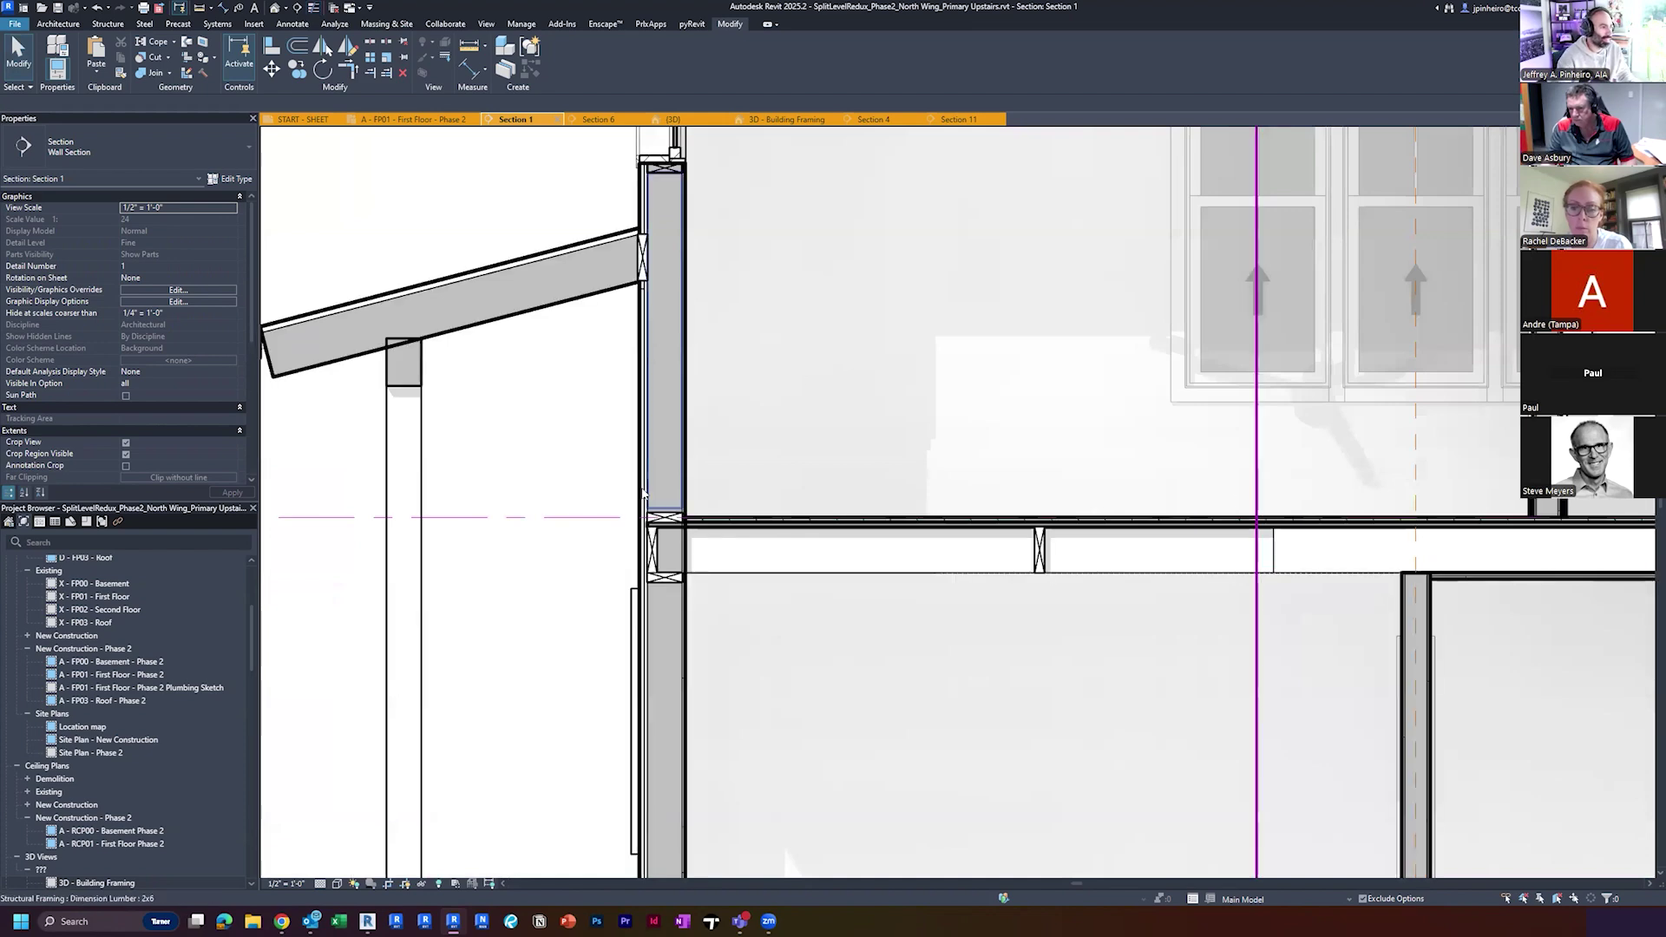
pyautogui.scroll(4, 706, 639)
pyautogui.moveTo(706, 641); pyautogui.dragTo(822, 611, button='middle')
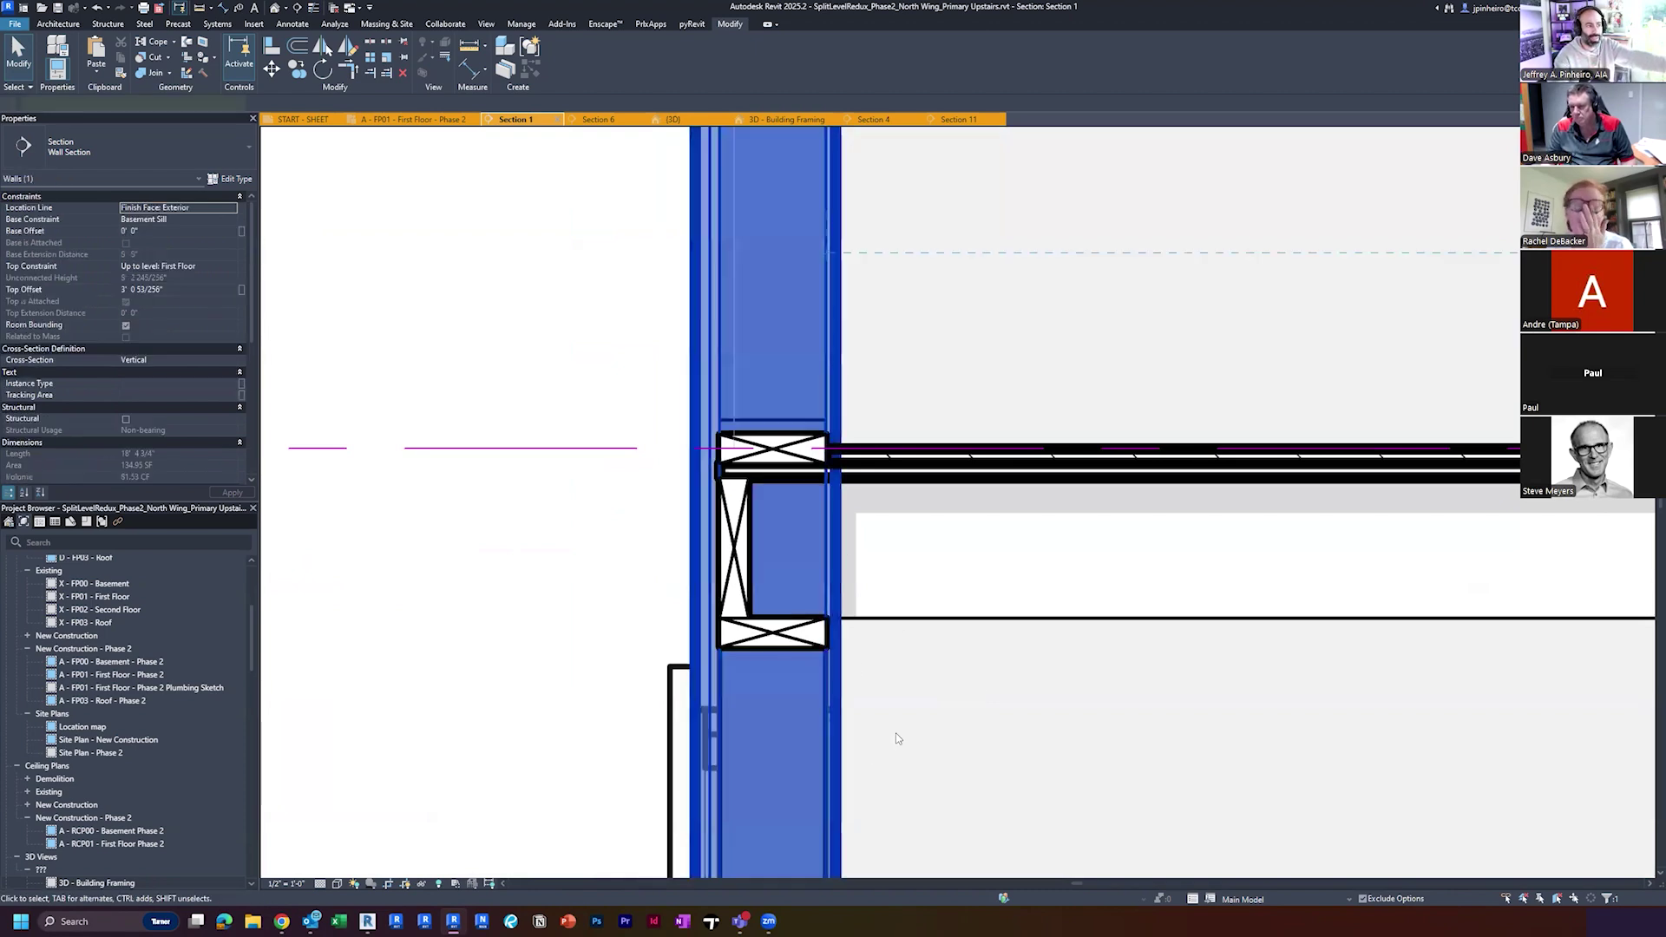
pyautogui.scroll(-2, 830, 612)
pyautogui.moveTo(810, 693); pyautogui.dragTo(771, 689, button='middle')
pyautogui.scroll(-3, 771, 689)
pyautogui.moveTo(885, 699); pyautogui.dragTo(815, 699, button='middle')
pyautogui.scroll(-5, 632, 642)
pyautogui.scroll(5, 1201, 662)
pyautogui.moveTo(1200, 662); pyautogui.dragTo(1152, 664, button='middle')
pyautogui.scroll(4, 1163, 590)
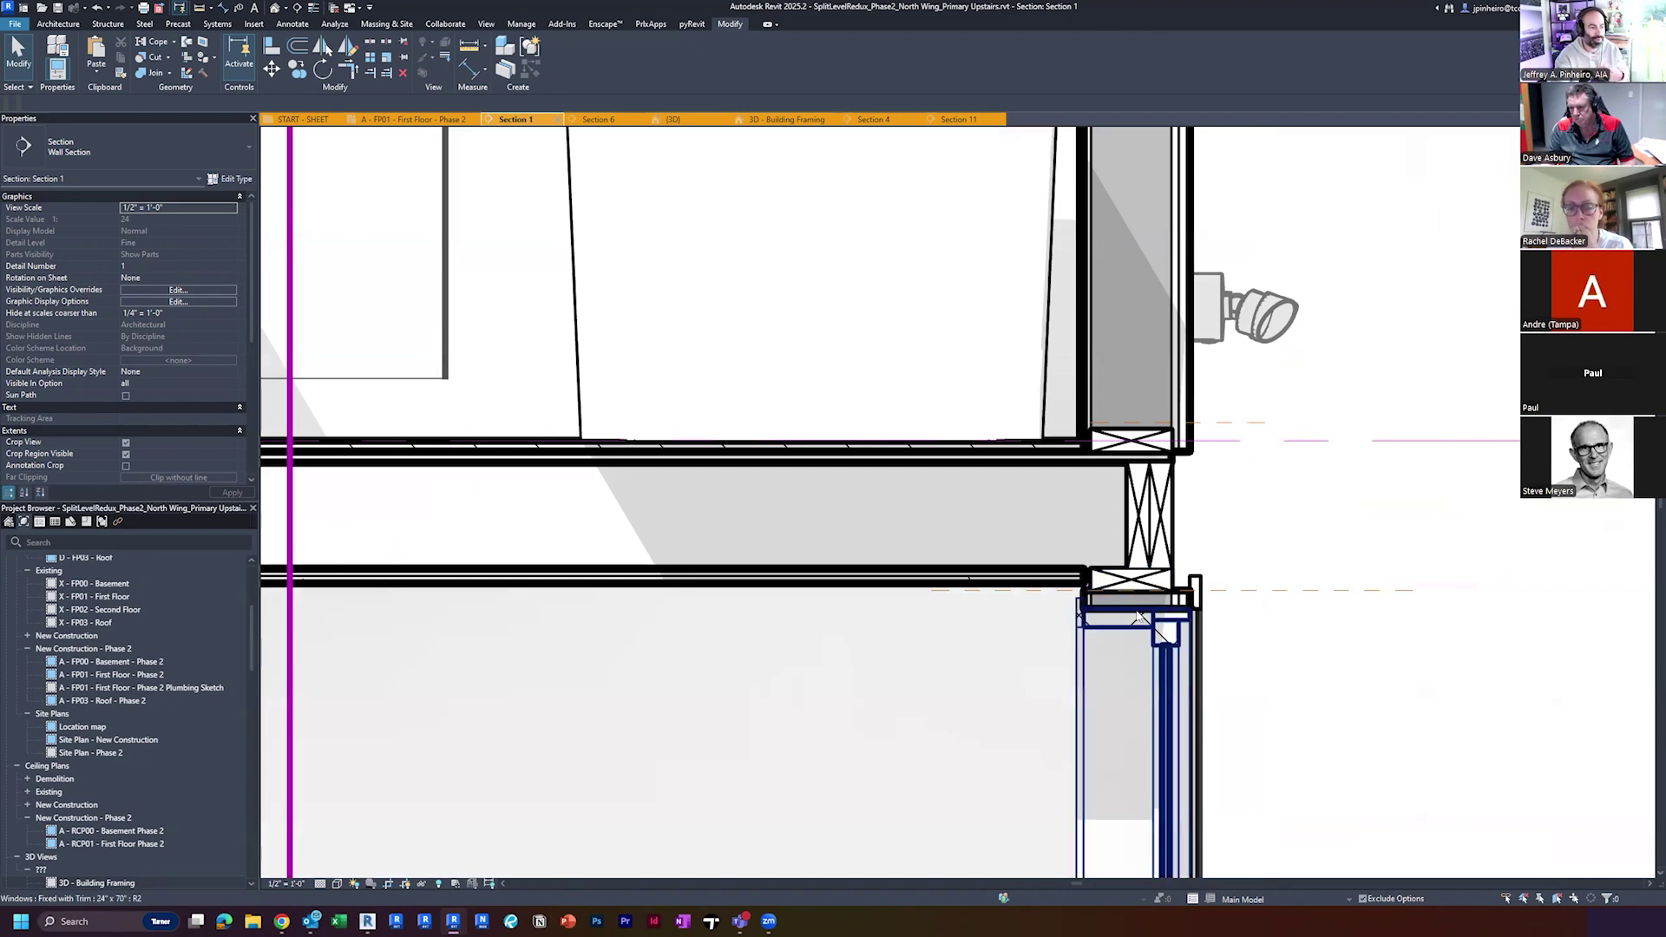
# Open the type properties of the upper exterior wall and show its preview as a section
pyautogui.scroll(2, 1222, 420)
pyautogui.click(1179, 427)
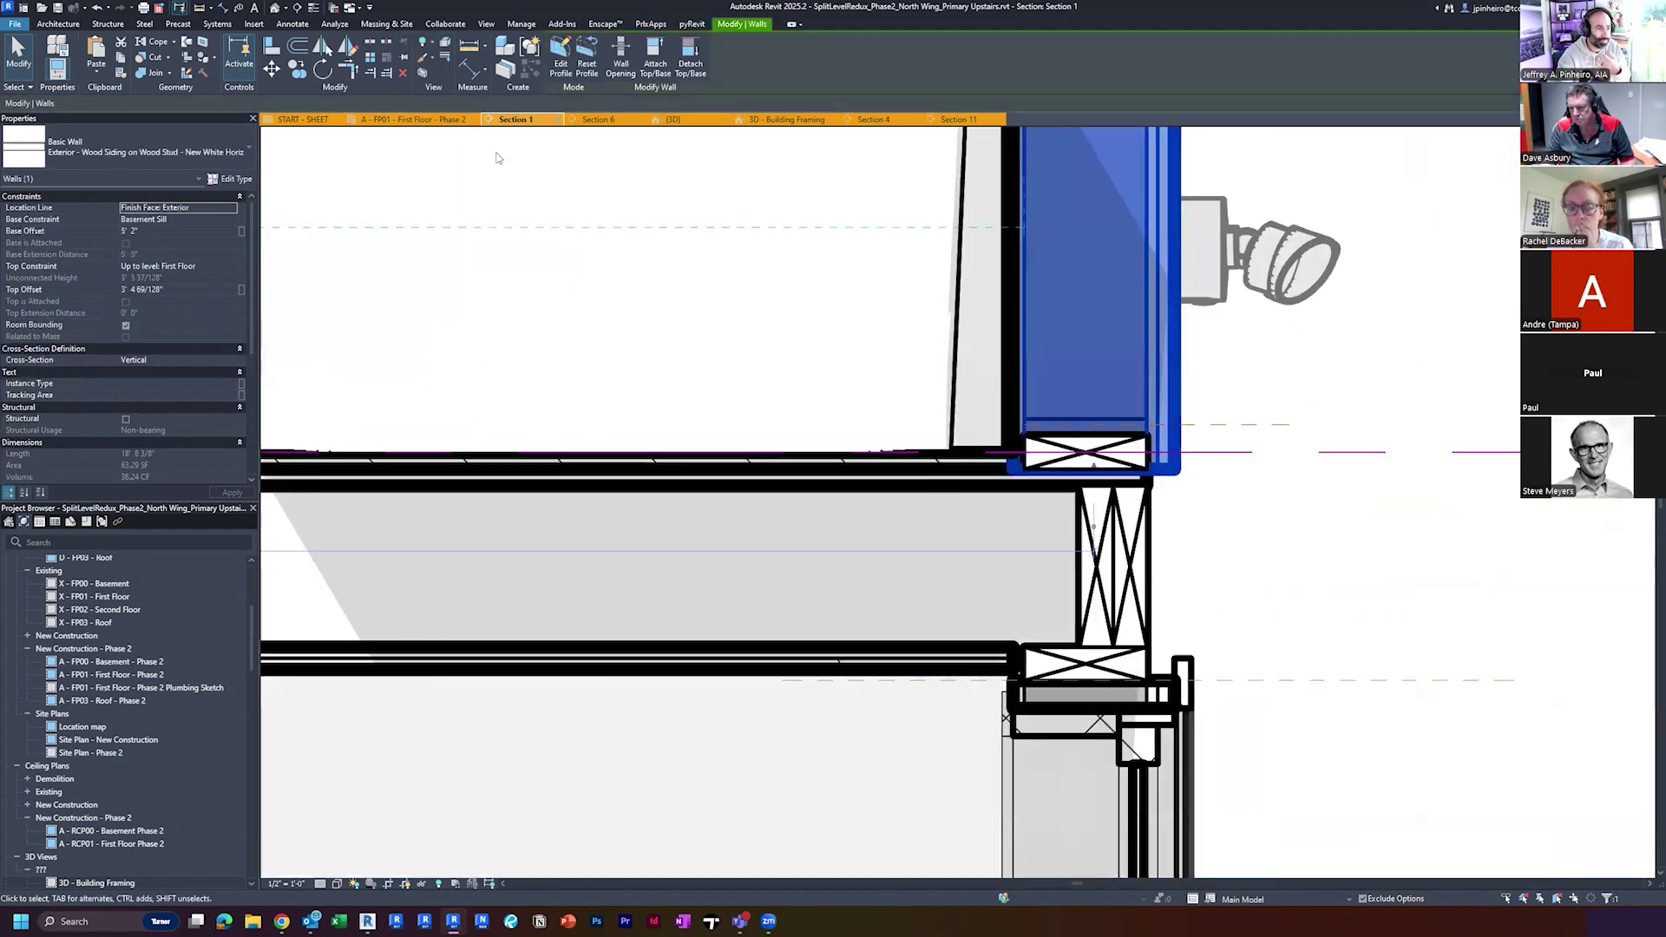
pyautogui.press('e')
pyautogui.press('t')
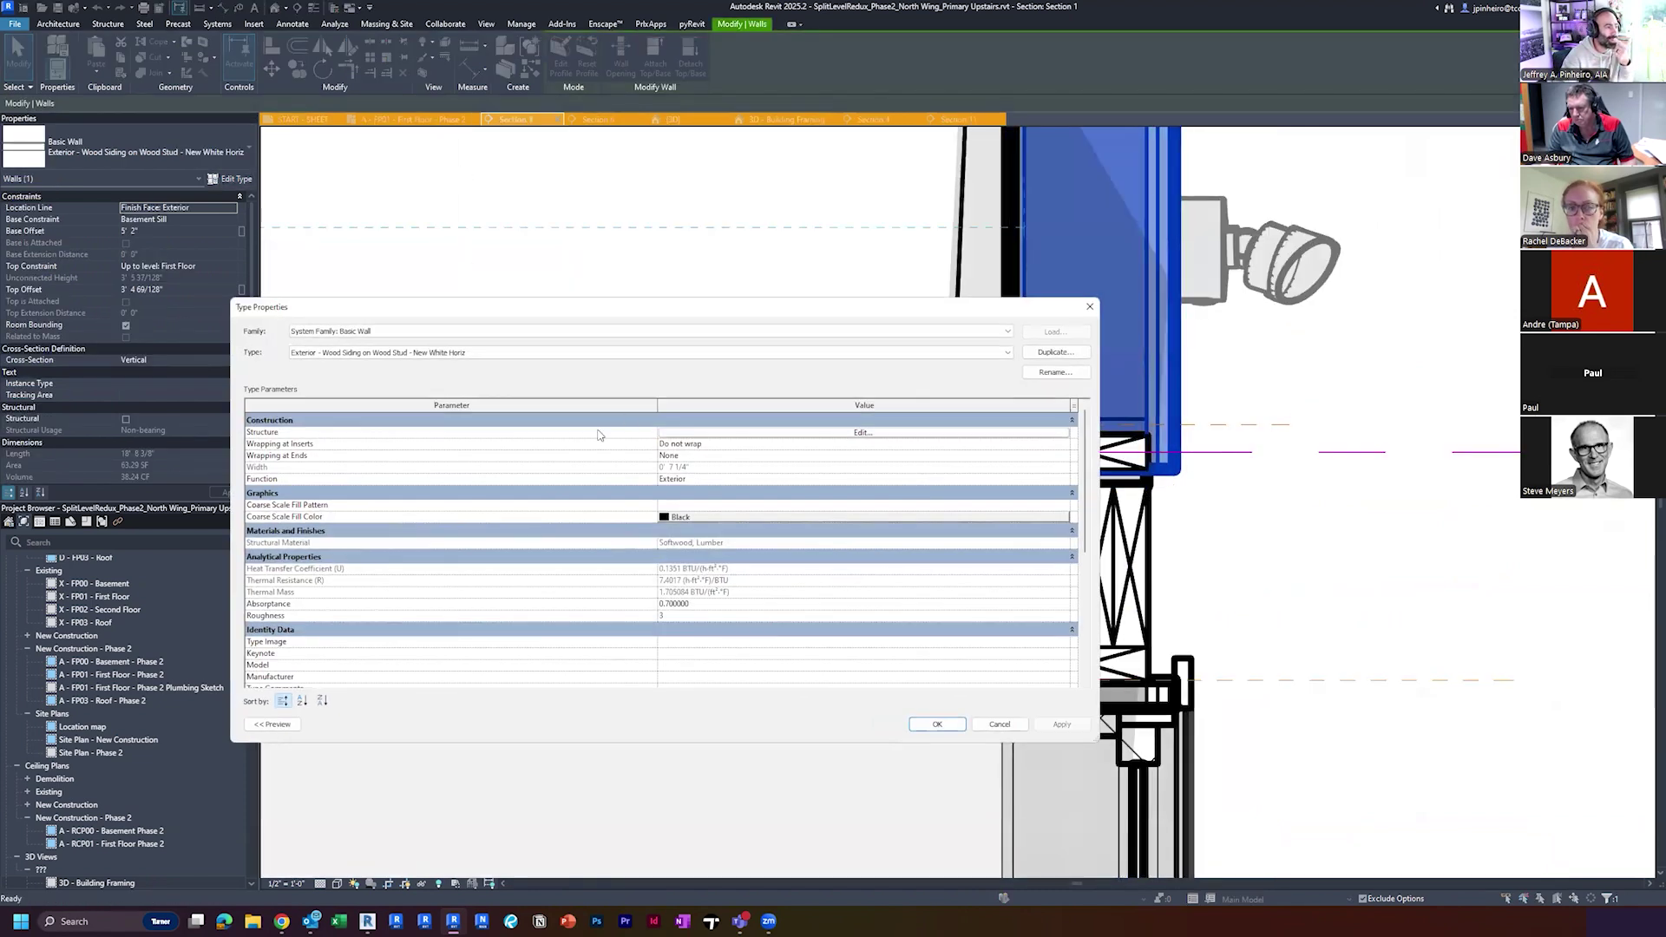
pyautogui.click(273, 725)
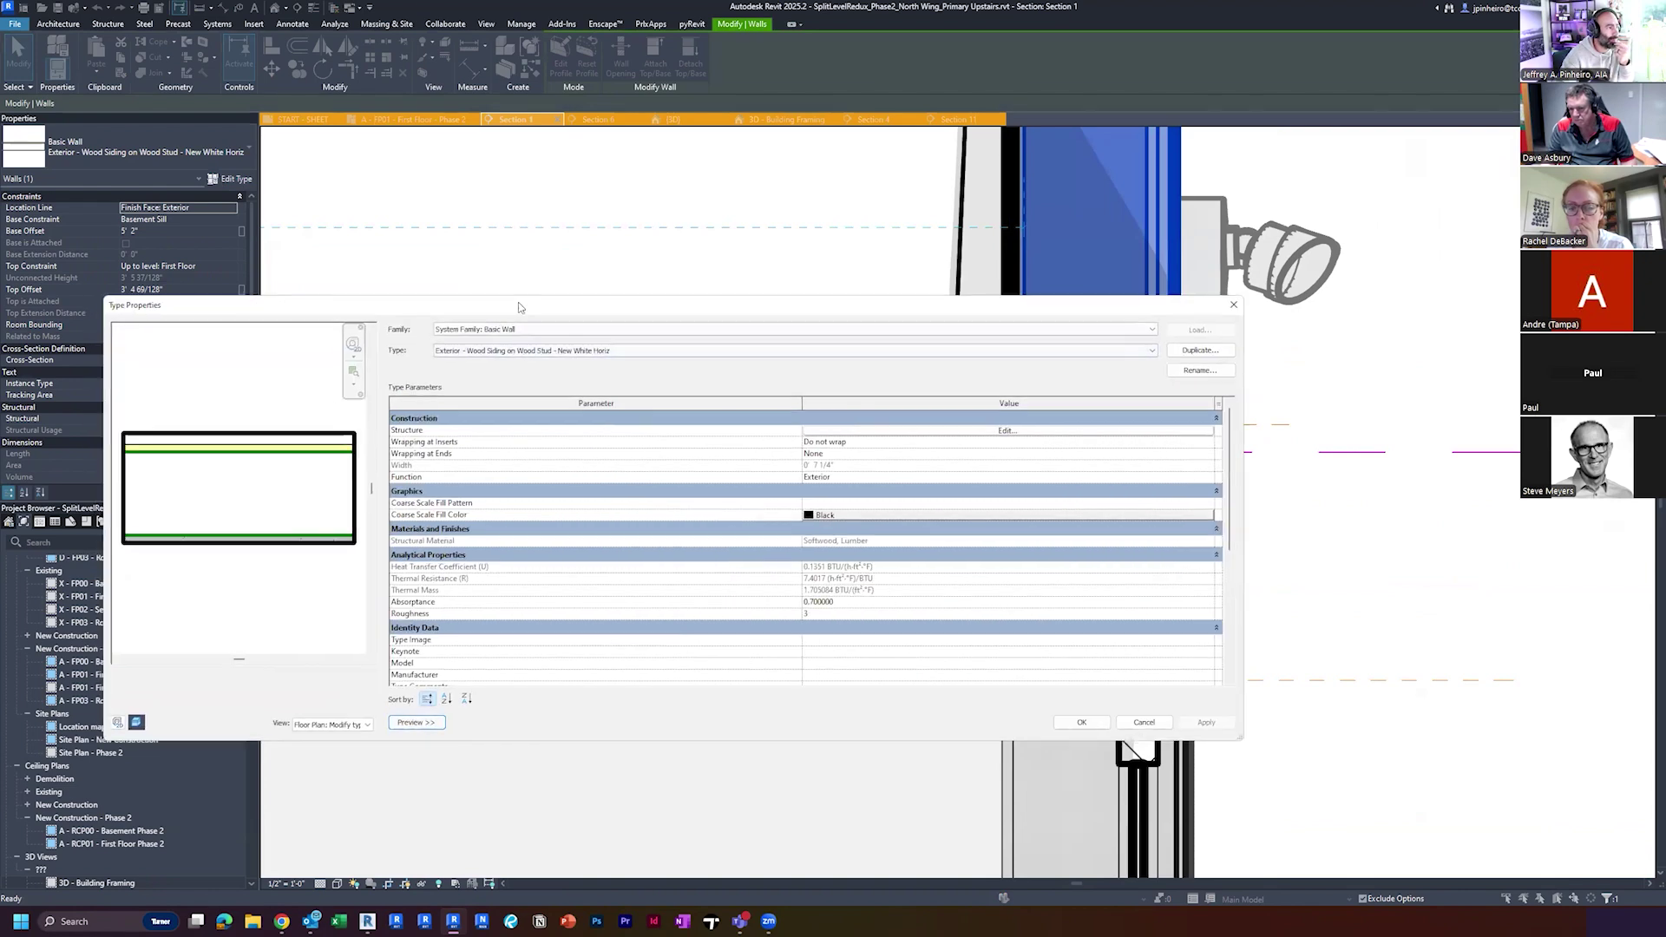
pyautogui.click(429, 712)
pyautogui.click(390, 729)
pyautogui.scroll(3, 340, 460)
pyautogui.scroll(3, 340, 460)
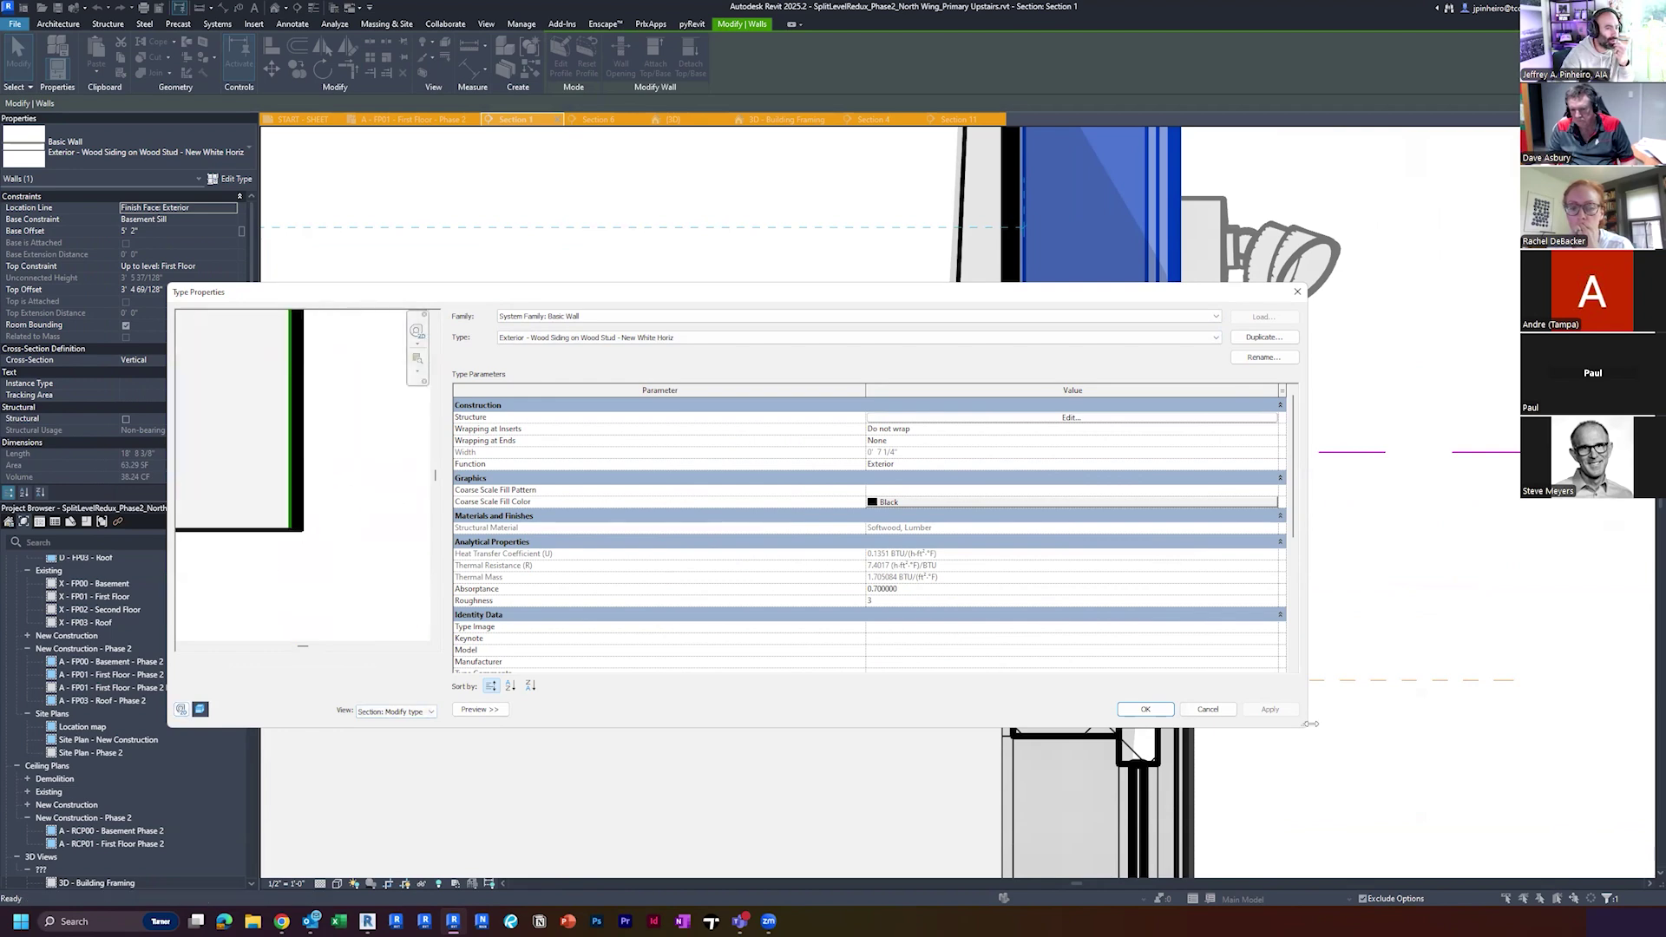
# Enlarge and reposition the Type Properties window, and reload the section preview of the wall type
pyautogui.moveTo(1304, 727); pyautogui.dragTo(1310, 861)
pyautogui.scroll(-2, 351, 569)
pyautogui.moveTo(354, 569); pyautogui.dragTo(219, 607, button='middle')
pyautogui.scroll(-4, 274, 638)
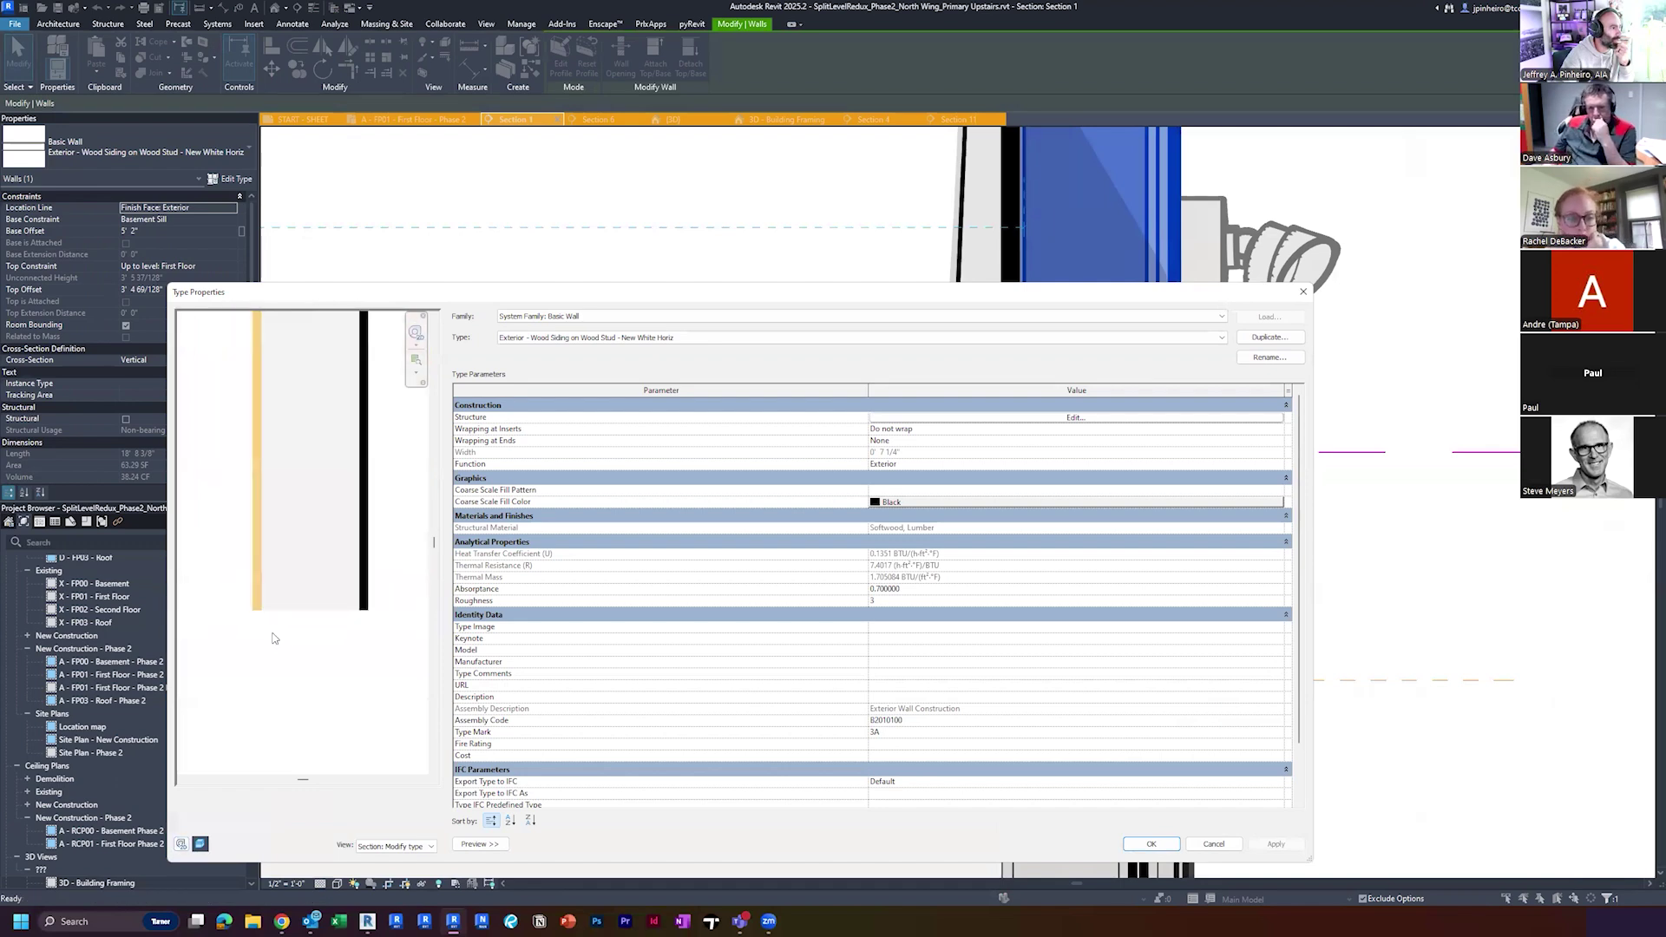
pyautogui.moveTo(413, 283); pyautogui.dragTo(380, 163)
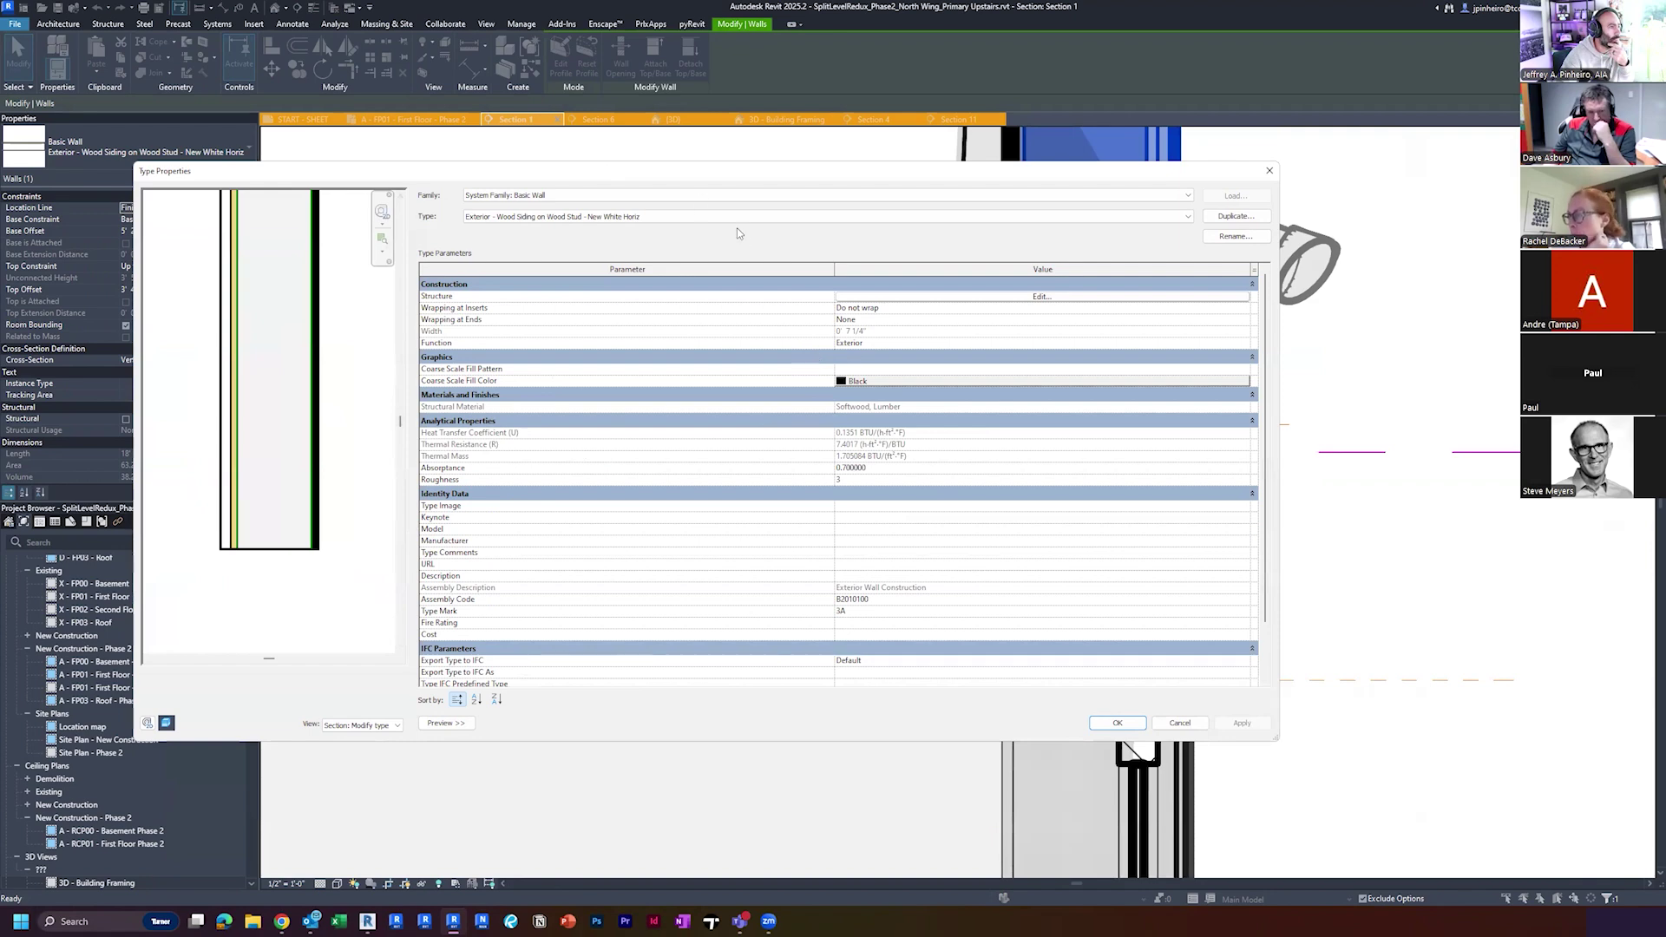
pyautogui.click(359, 725)
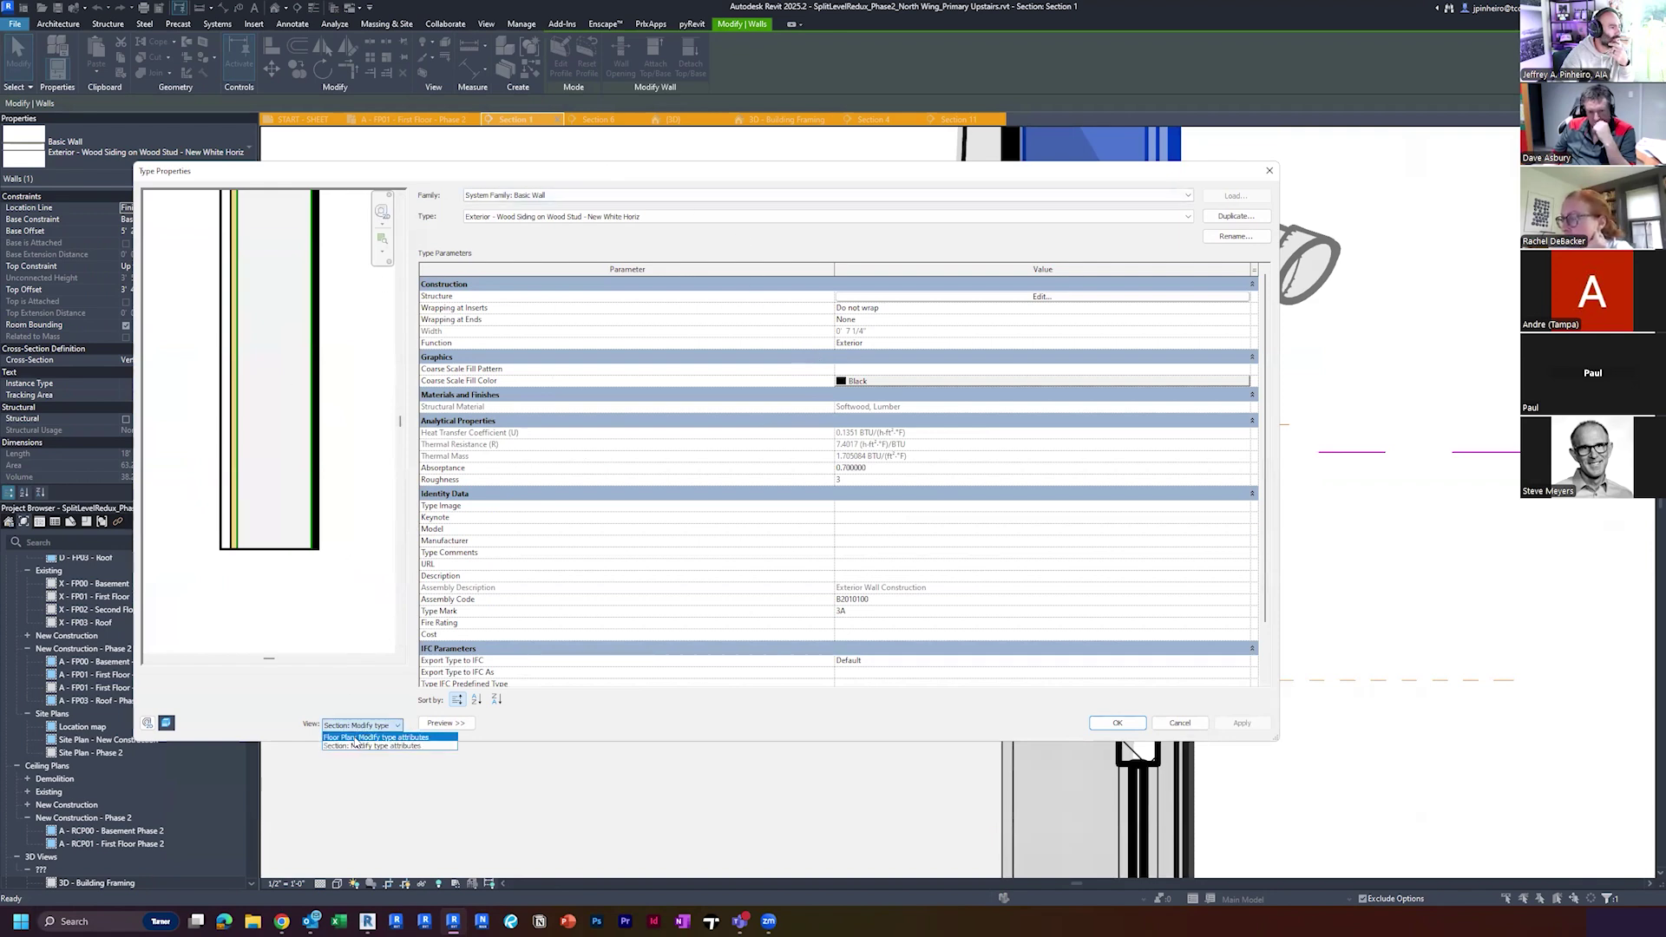
pyautogui.click(359, 746)
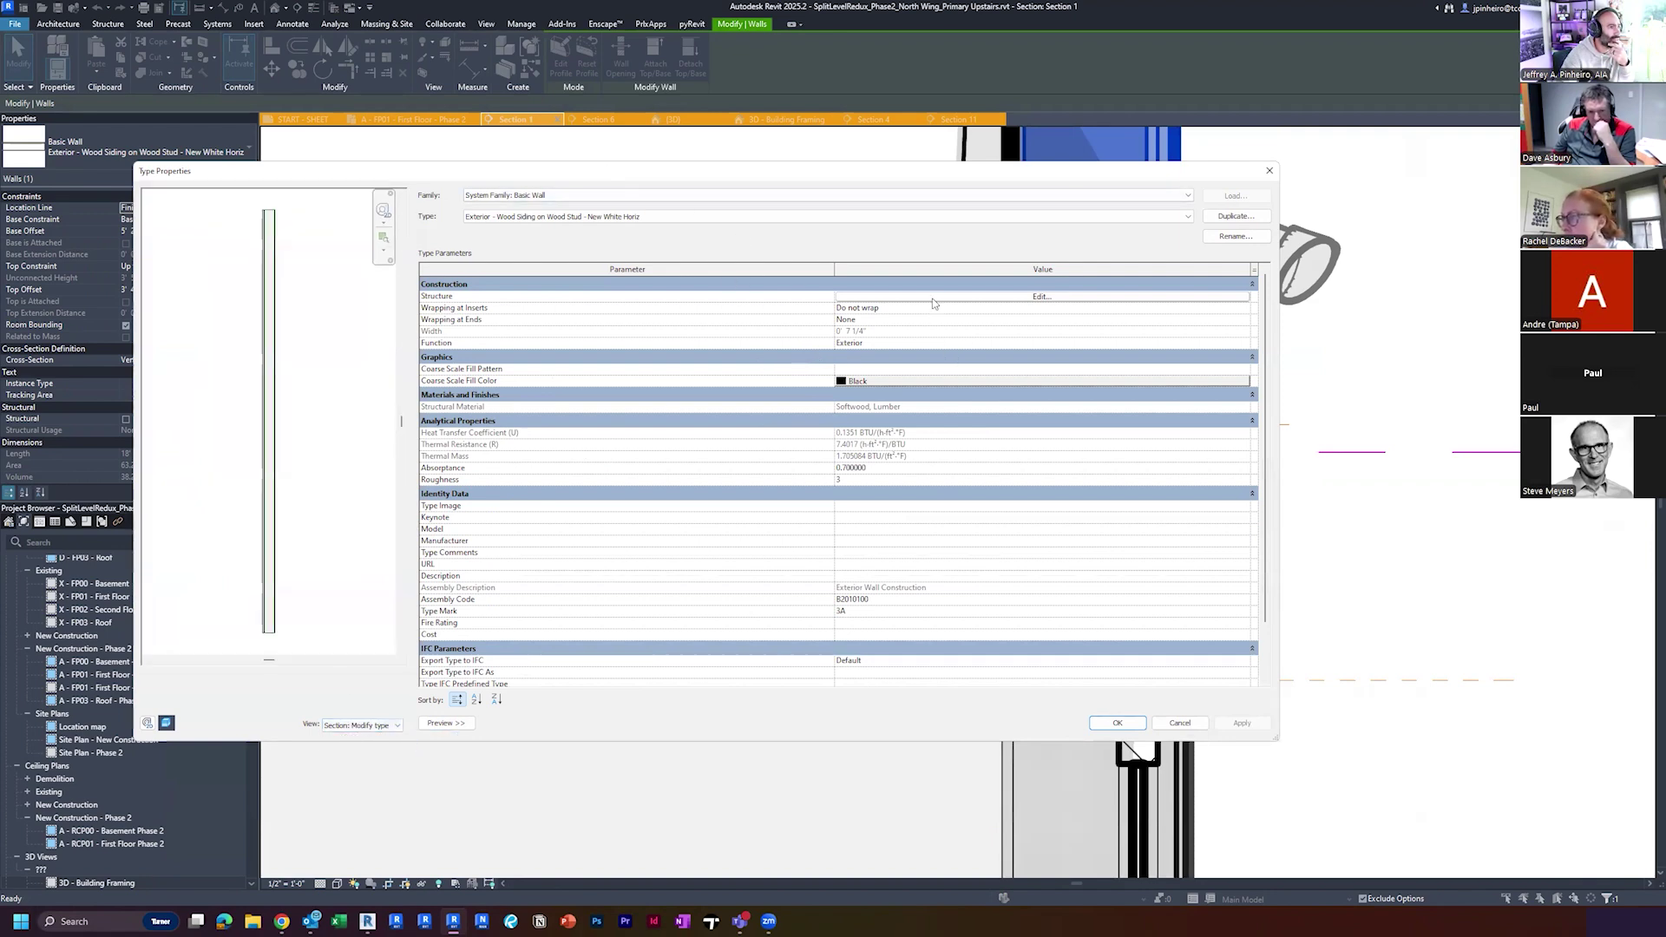
# Unlock the base edges of the siding and plywood sheathing layers in the wall type's structure and accept the type change
pyautogui.click(920, 298)
pyautogui.scroll(3, 278, 646)
pyautogui.moveTo(278, 648); pyautogui.dragTo(237, 623, button='middle')
pyautogui.scroll(3, 269, 590)
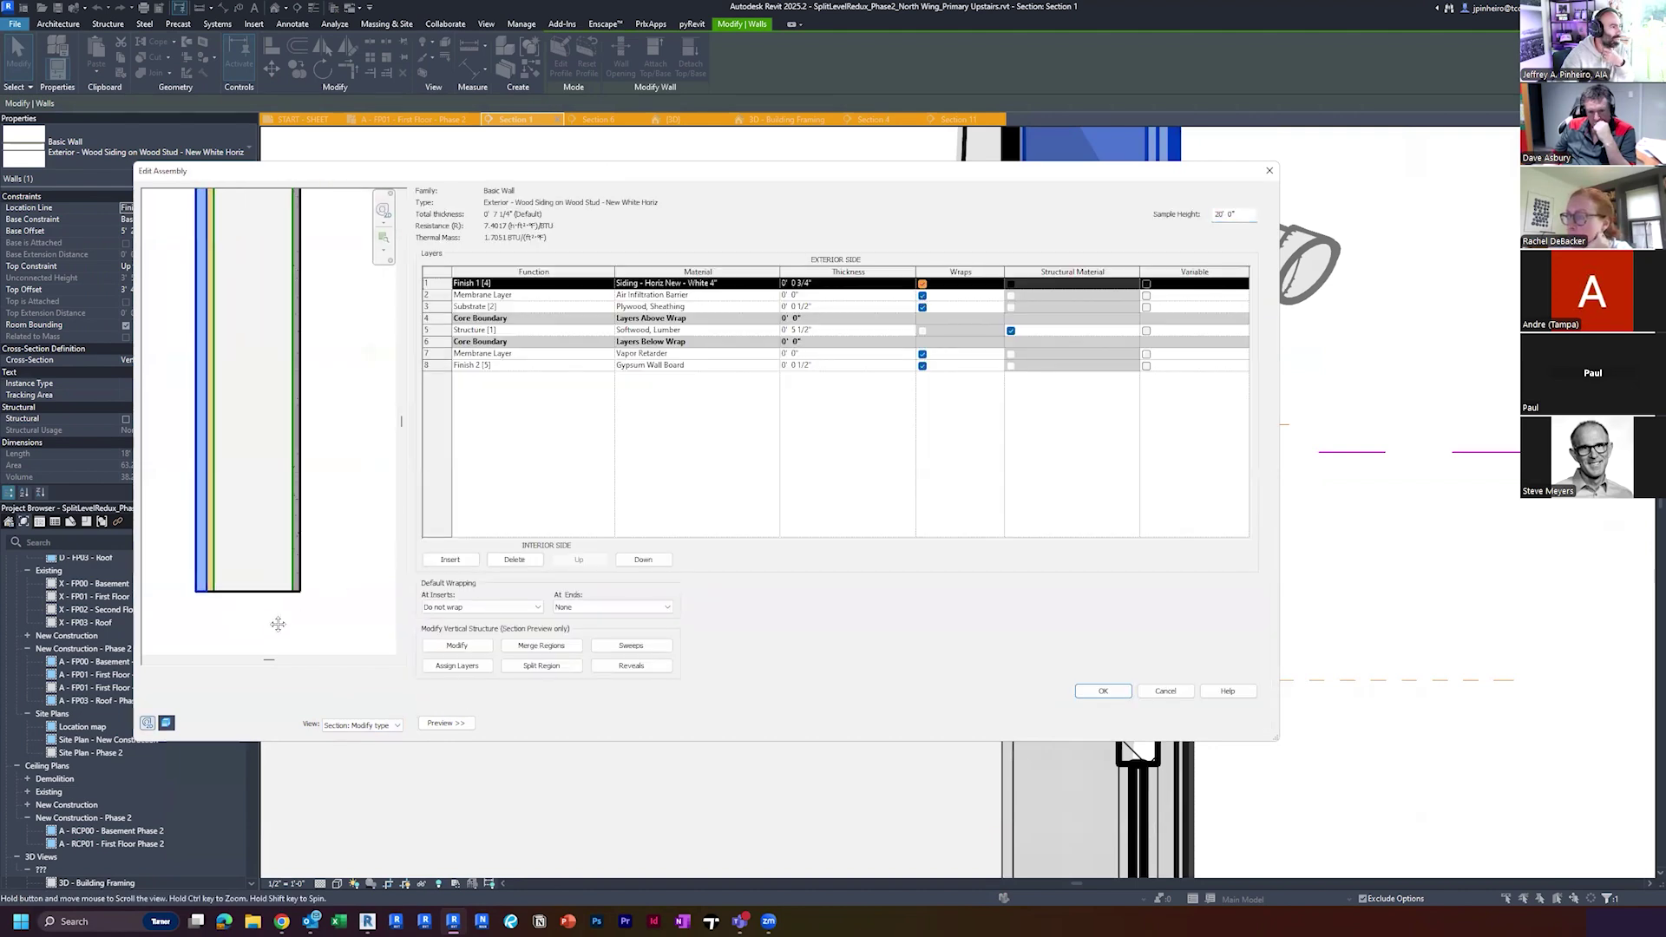
pyautogui.scroll(2, 238, 624)
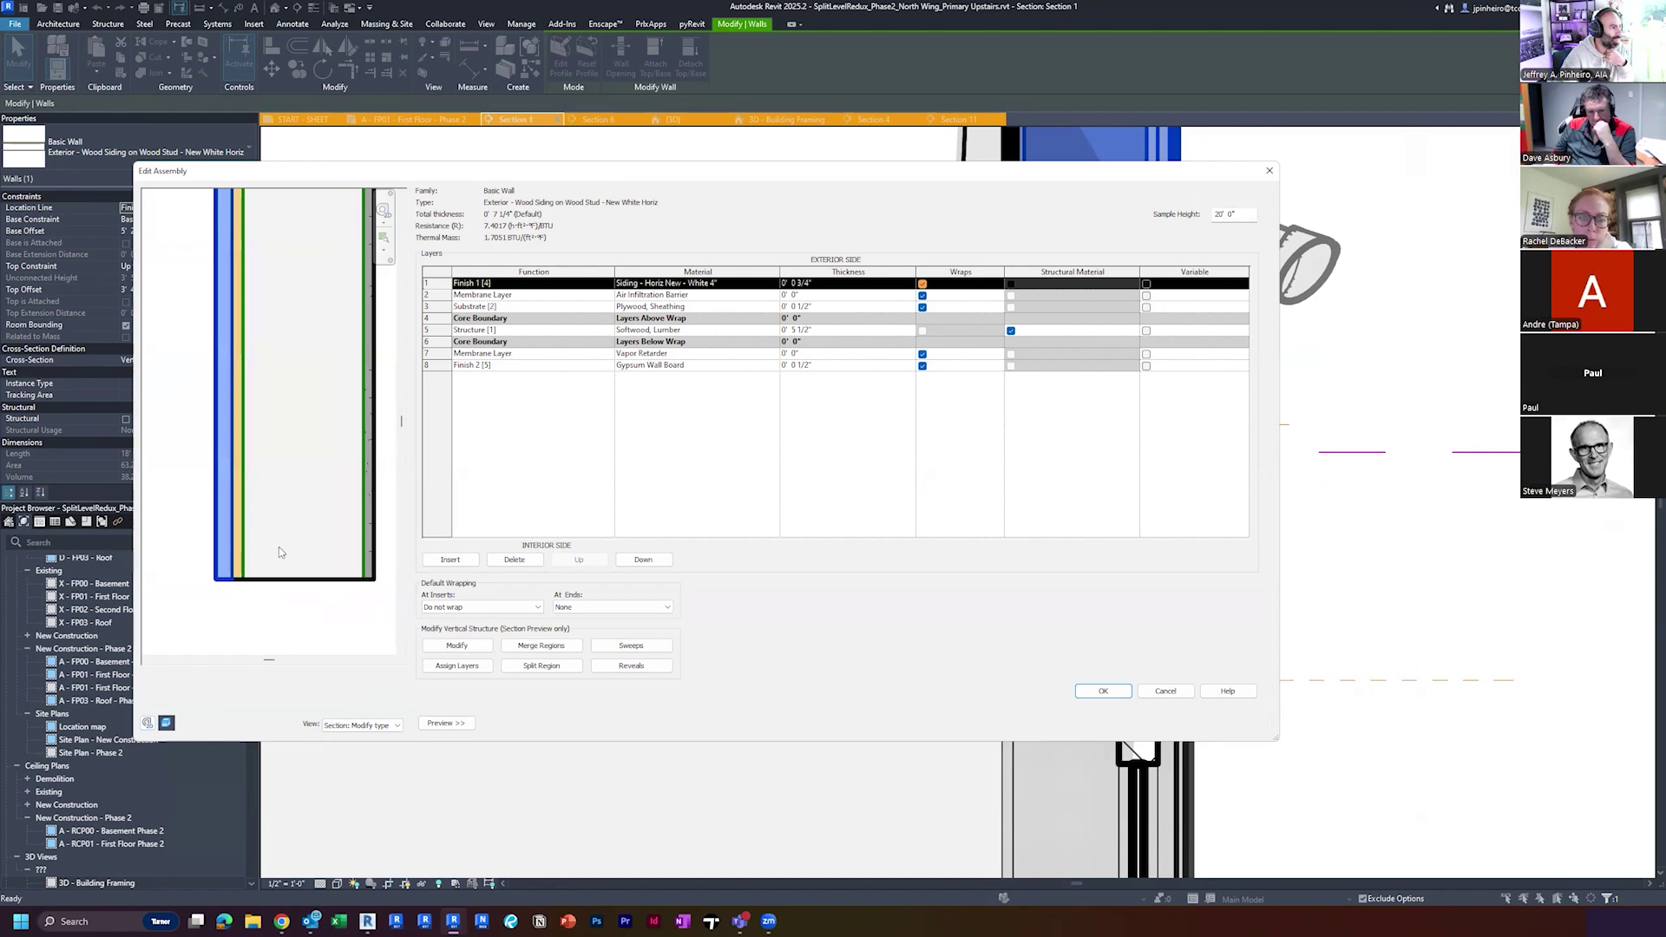
pyautogui.moveTo(349, 618); pyautogui.dragTo(299, 619, button='middle')
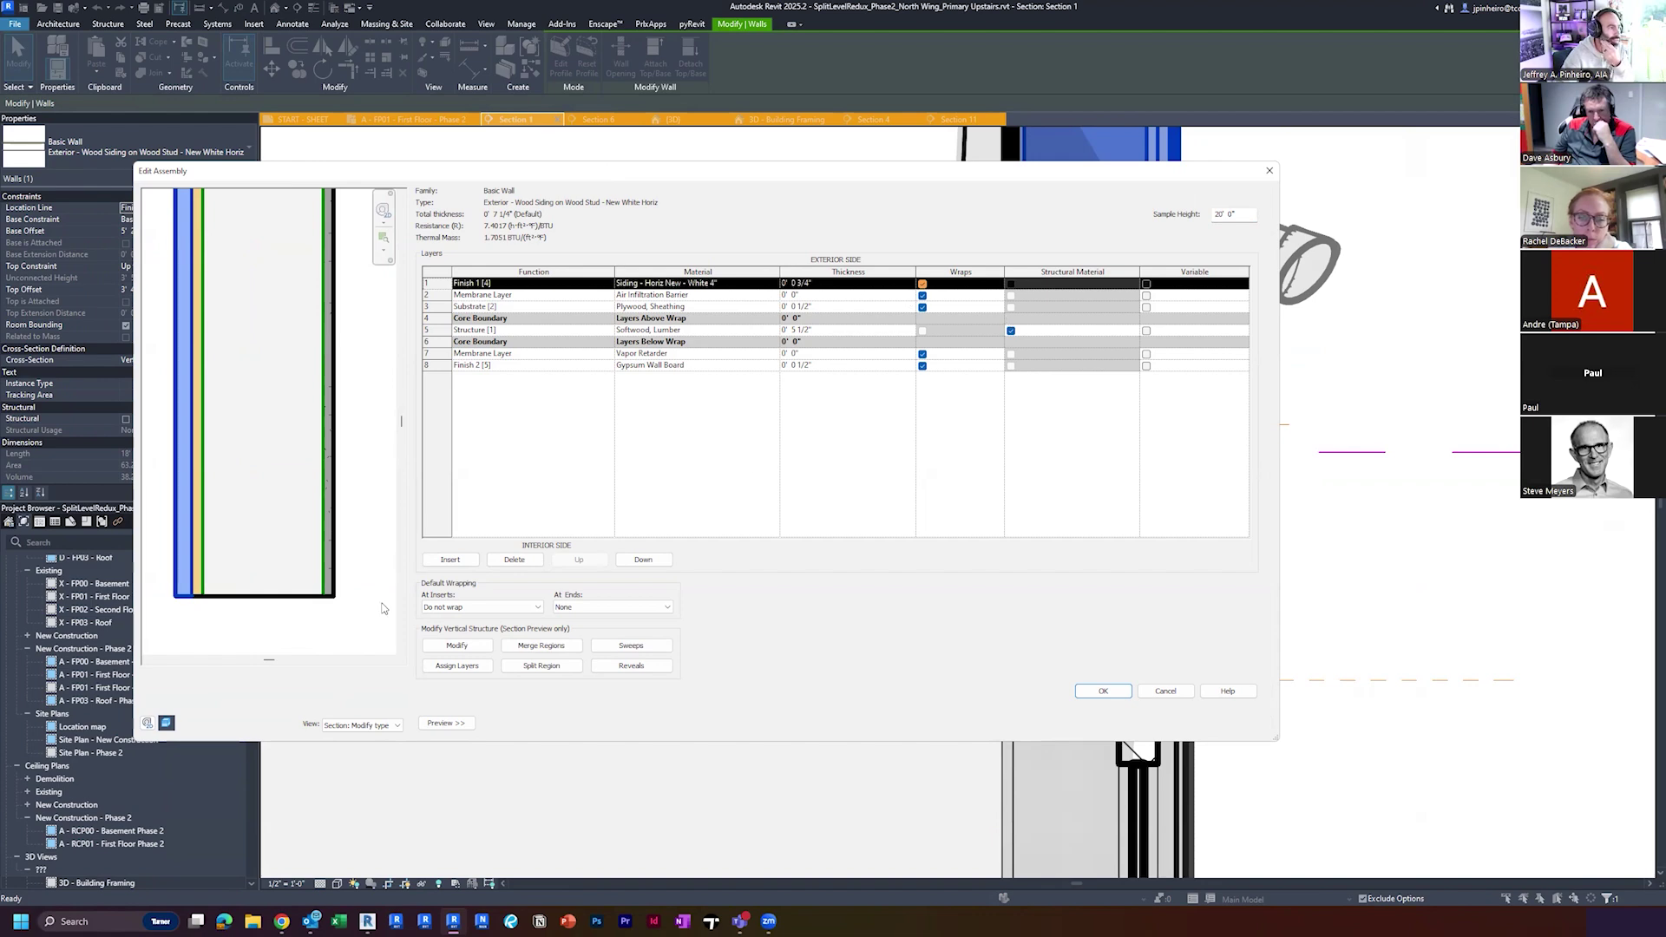
pyautogui.click(540, 645)
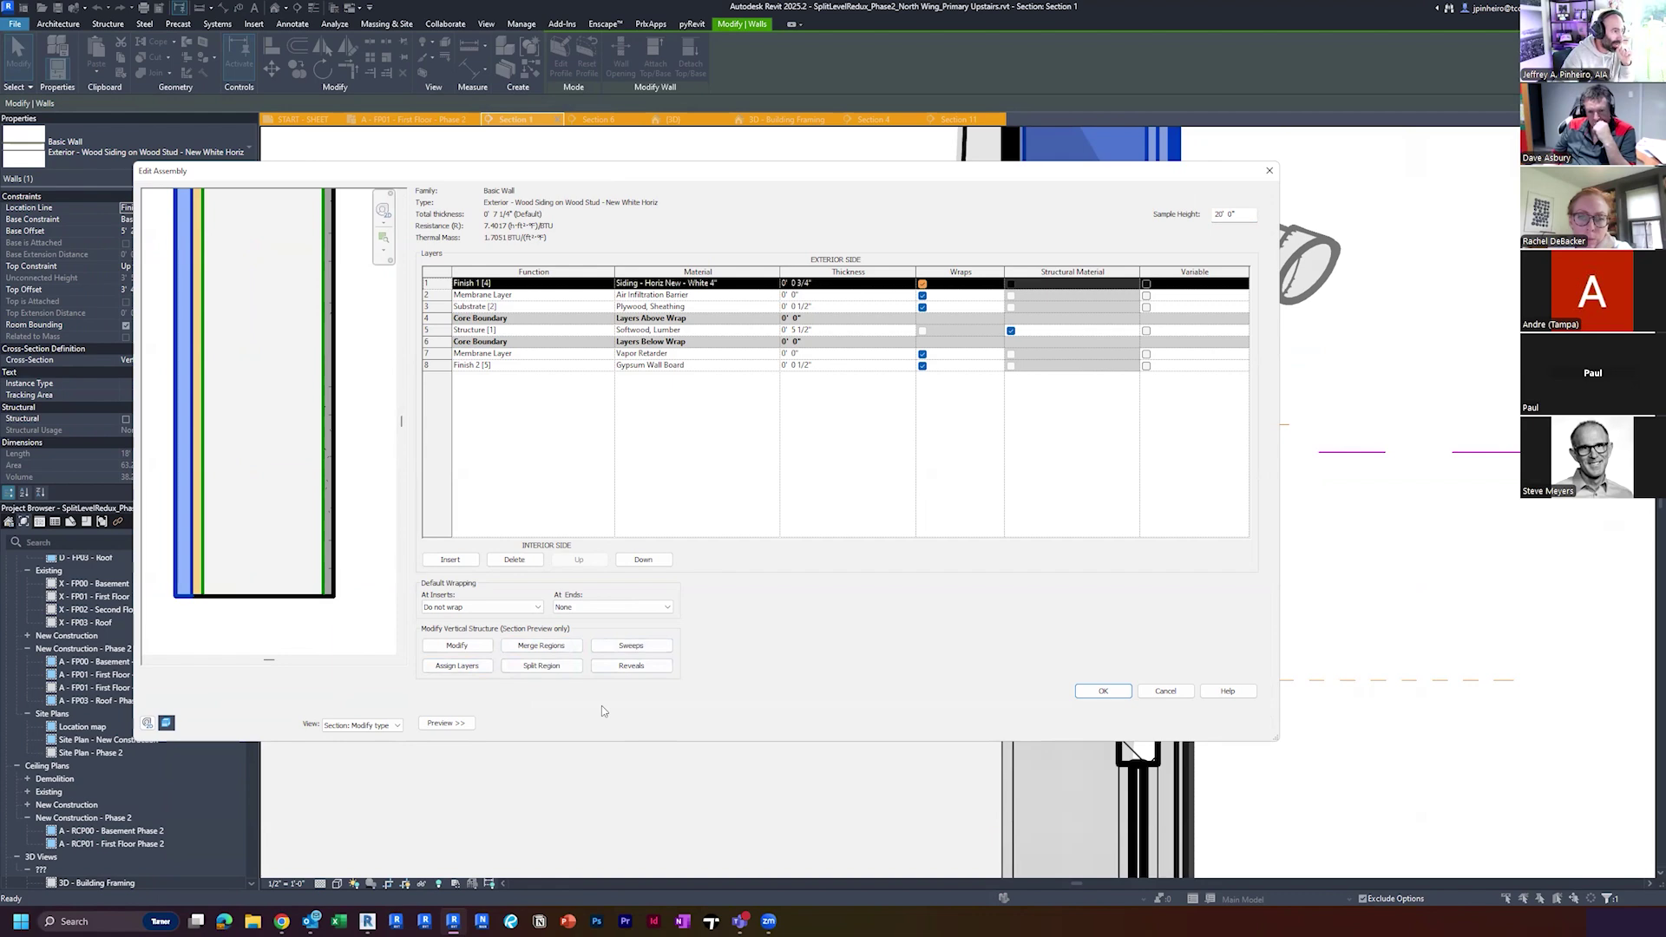
pyautogui.click(462, 648)
pyautogui.scroll(3, 182, 600)
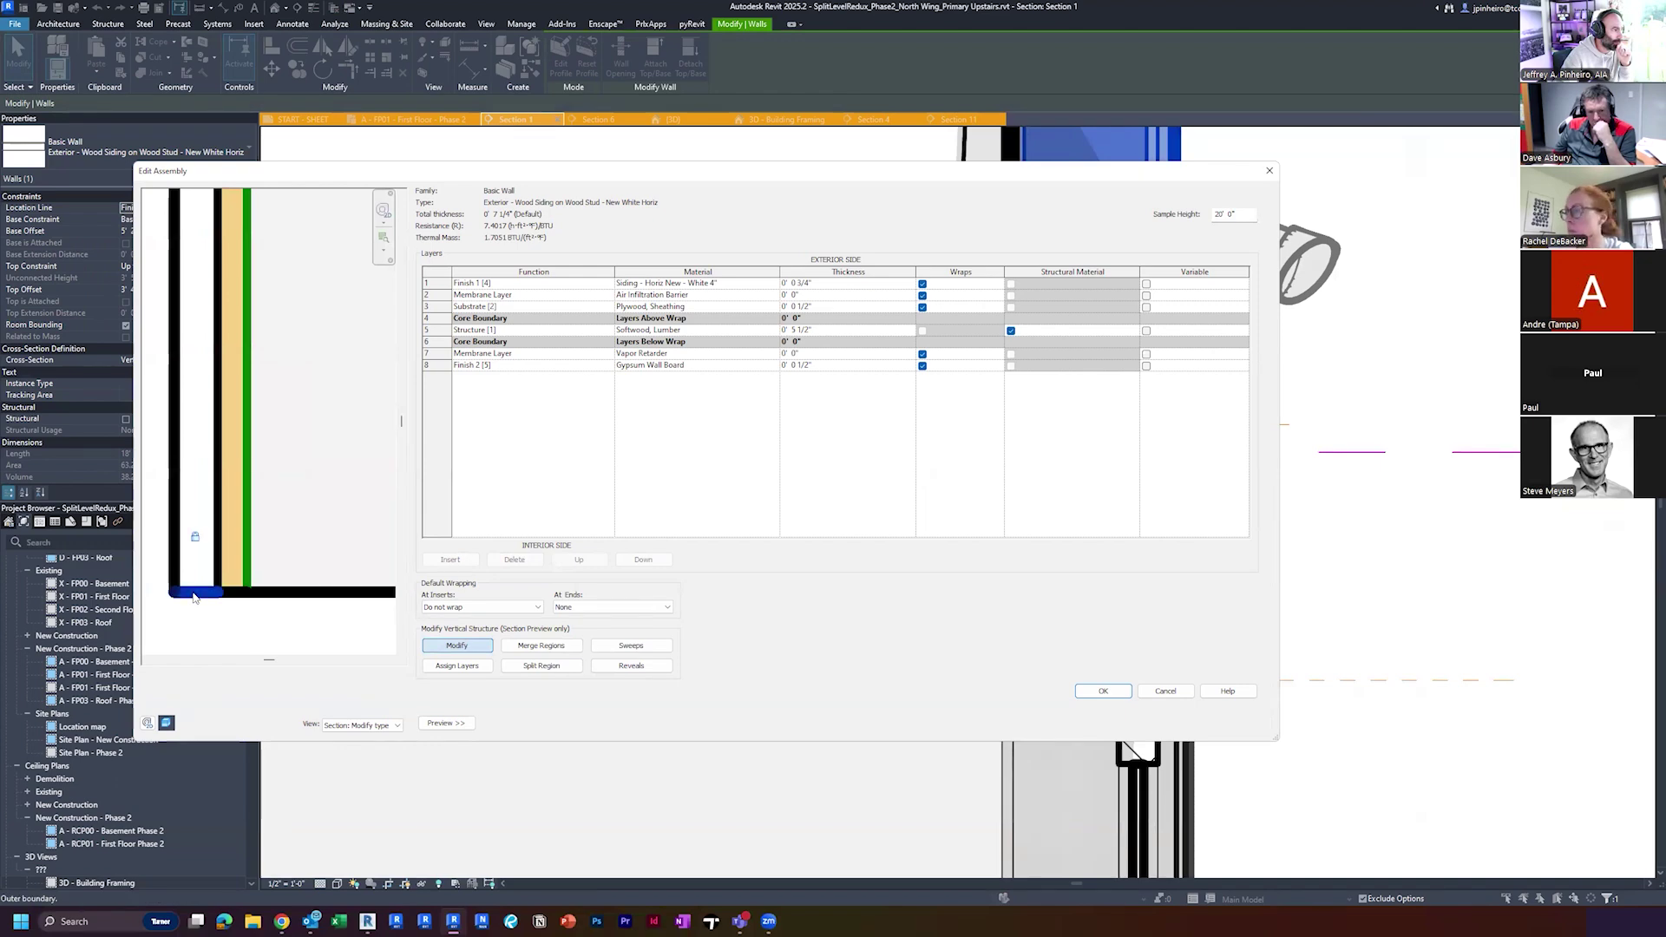
pyautogui.click(232, 593)
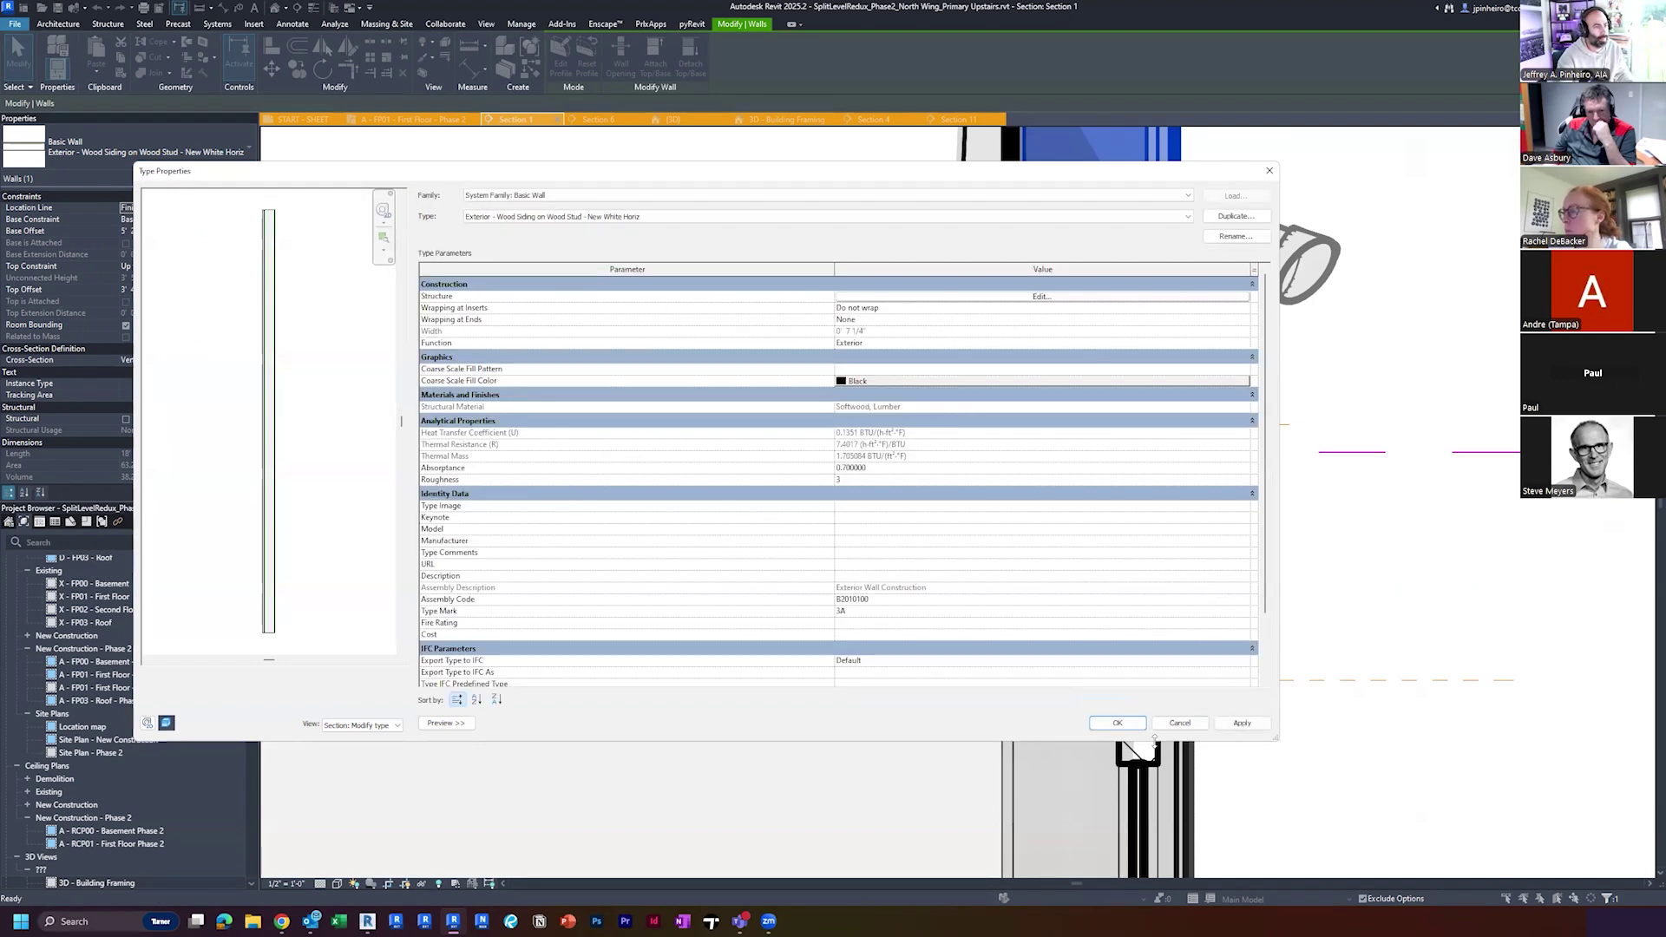
pyautogui.click(1126, 728)
# Extend the upper exterior wall's unlocked siding and sheathing down over the rim framing to the underside of the lower plate in Section 1
pyautogui.moveTo(1333, 533); pyautogui.dragTo(1163, 528, button='middle')
pyautogui.scroll(4, 1163, 528)
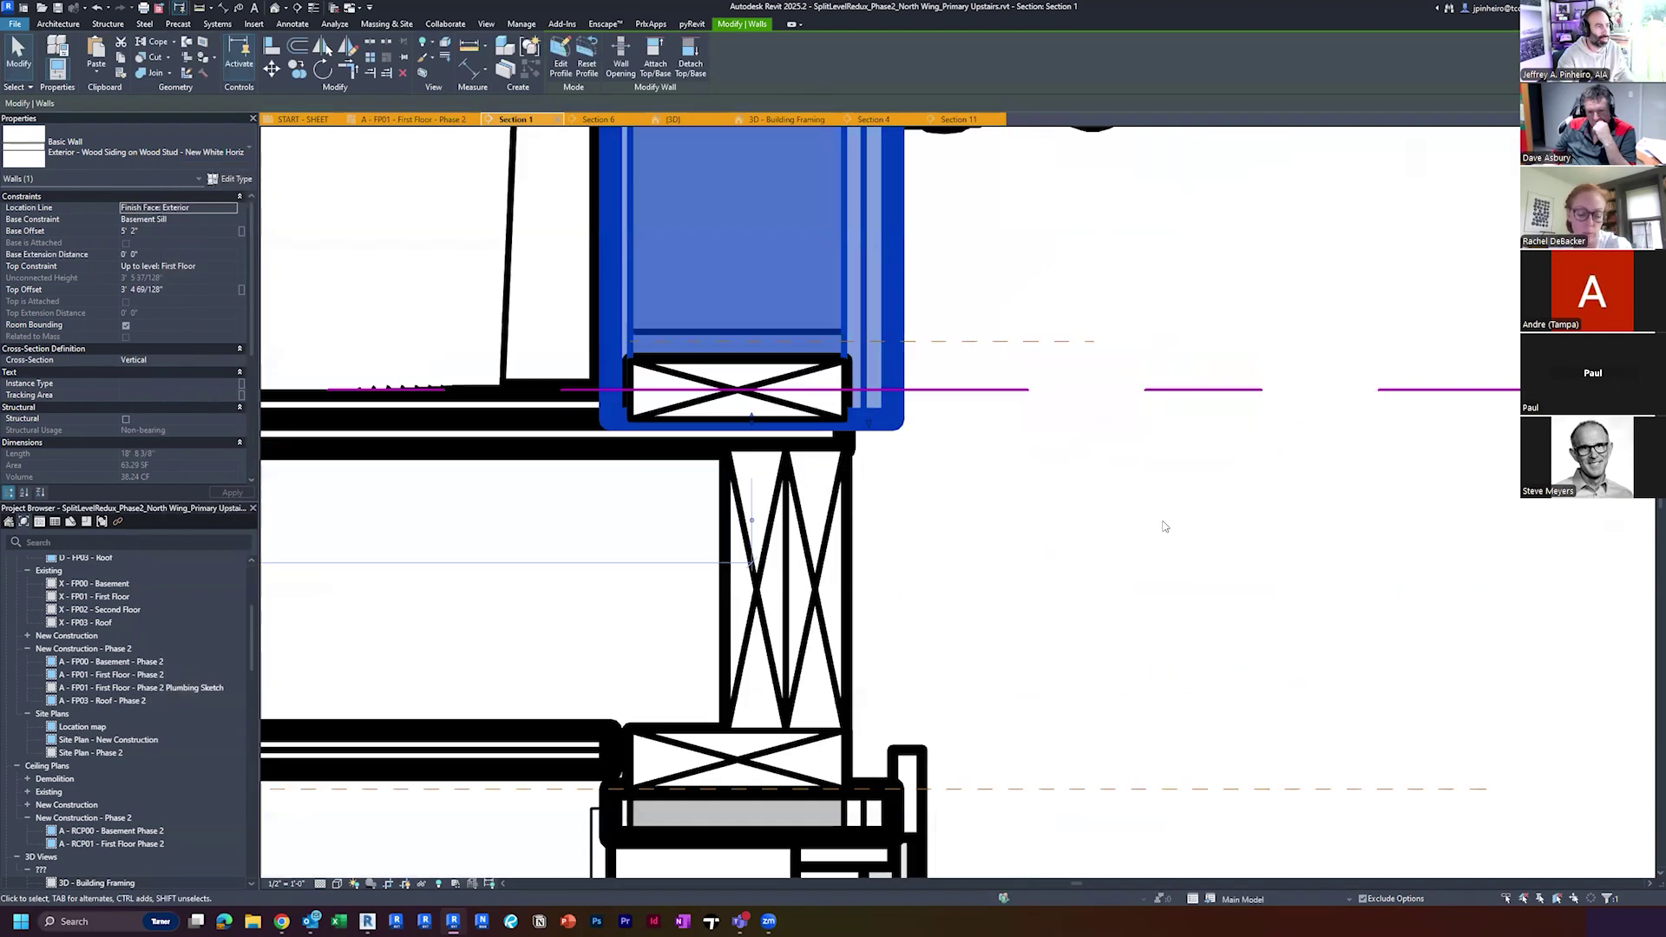
pyautogui.press('t')
pyautogui.press('l')
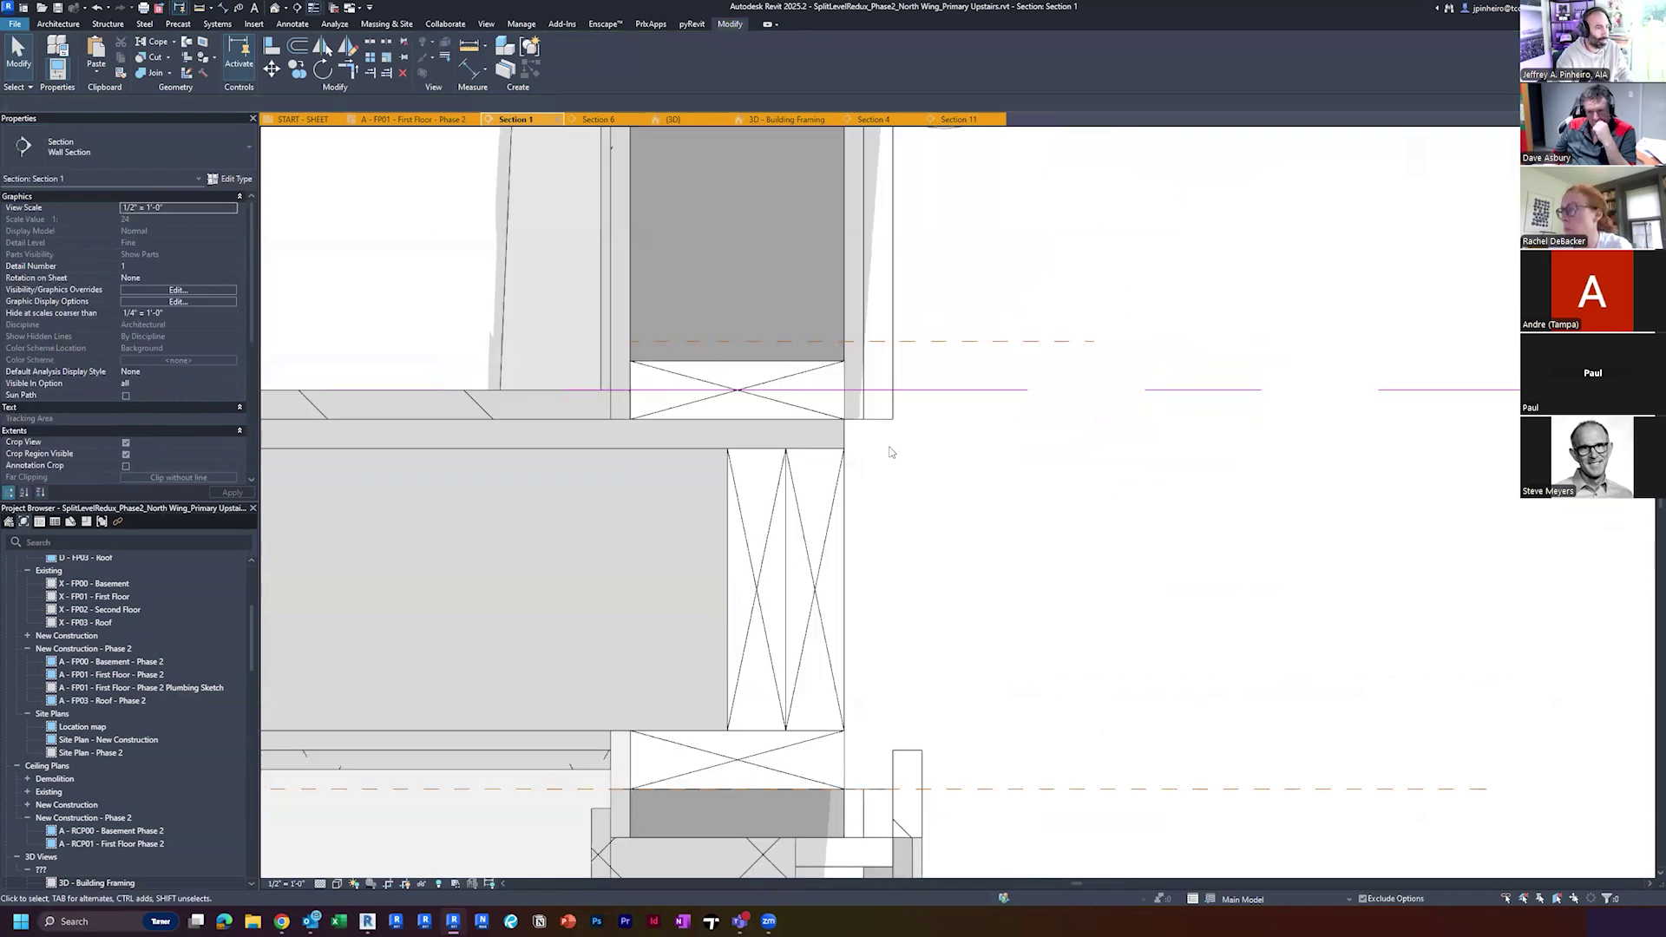
pyautogui.scroll(2, 888, 451)
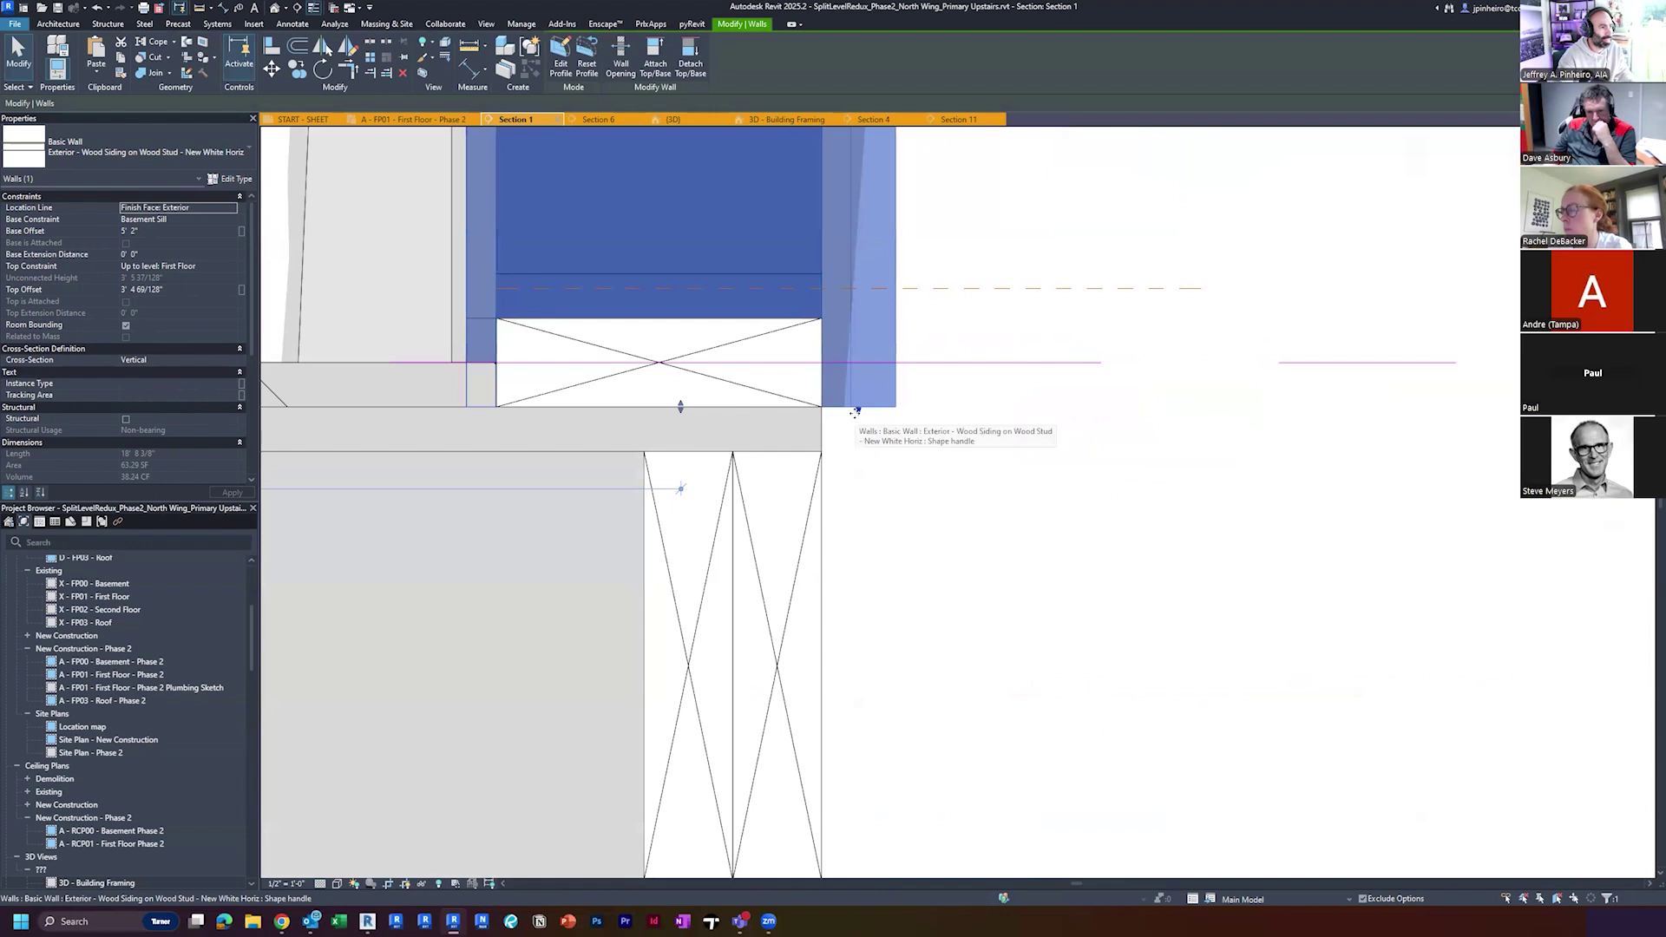
pyautogui.scroll(-2, 855, 413)
pyautogui.moveTo(855, 414); pyautogui.dragTo(842, 336, button='middle')
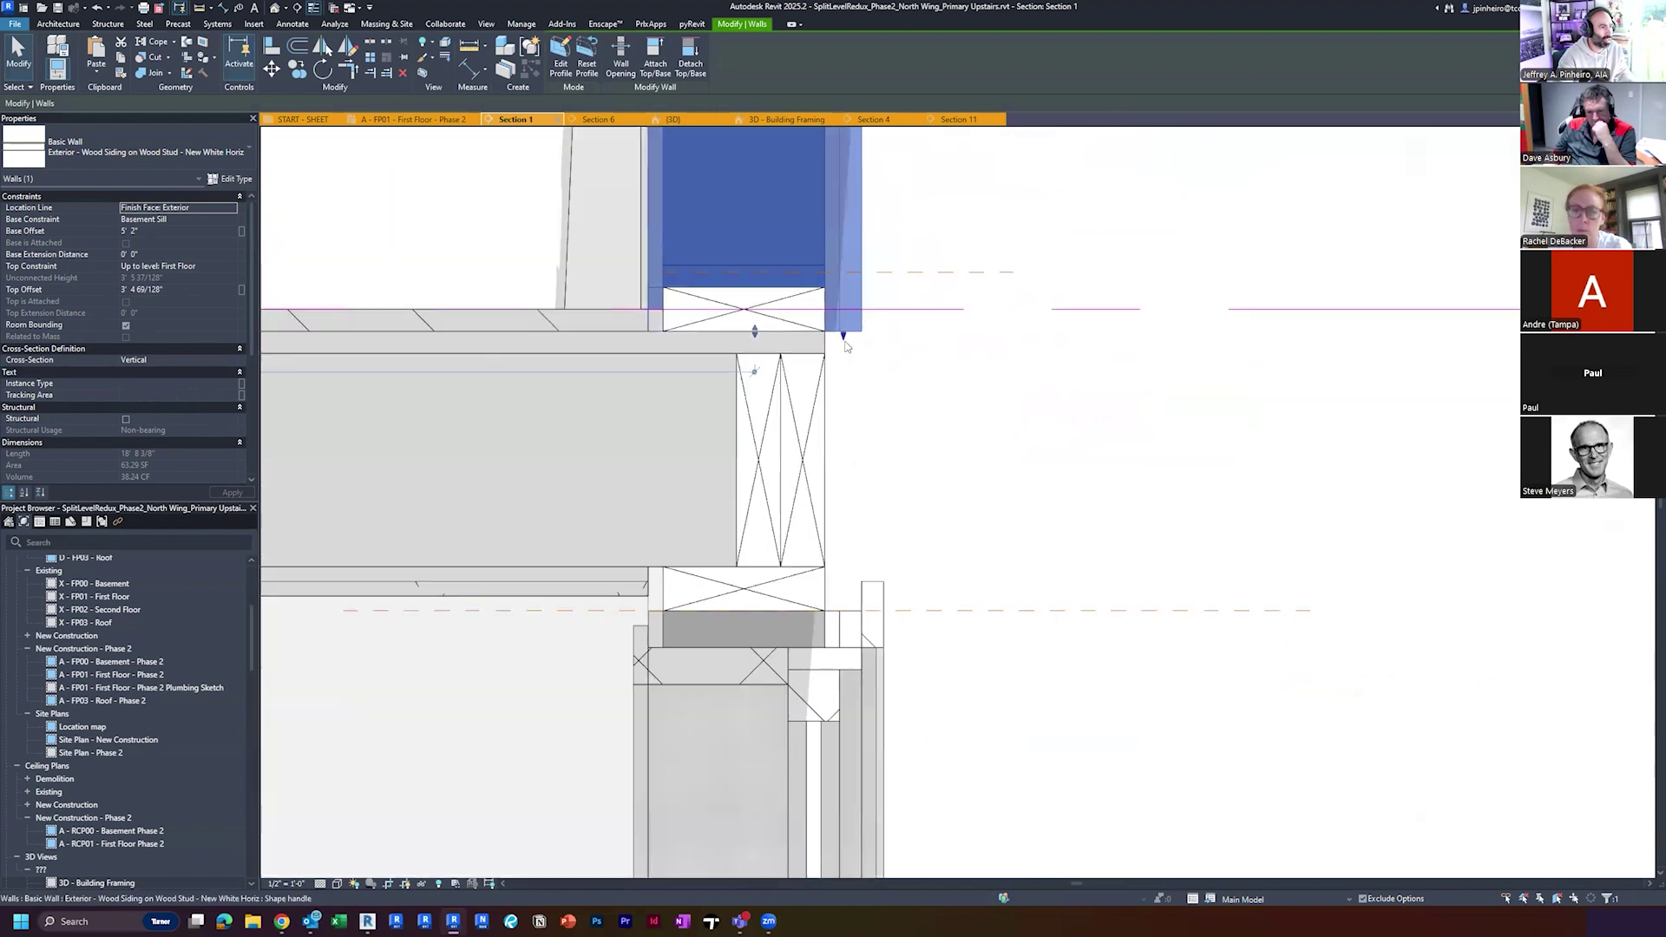
pyautogui.moveTo(845, 342); pyautogui.dragTo(843, 611)
pyautogui.rightClick(843, 612)
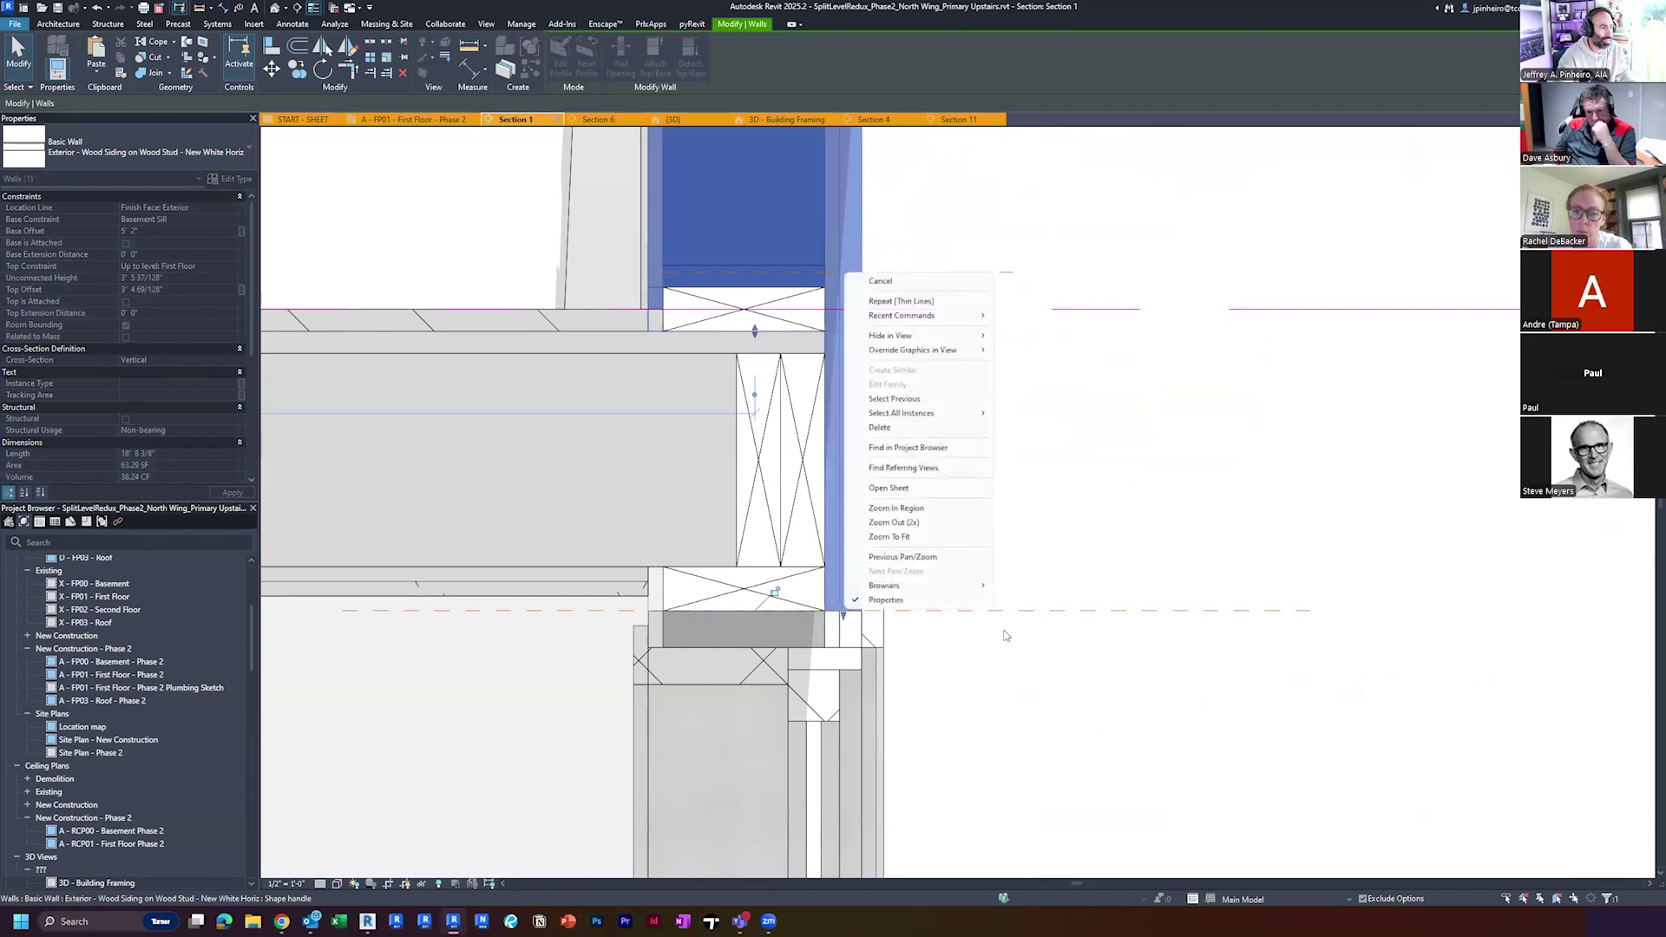
pyautogui.click(1003, 630)
pyautogui.click(861, 469)
pyautogui.click(963, 473)
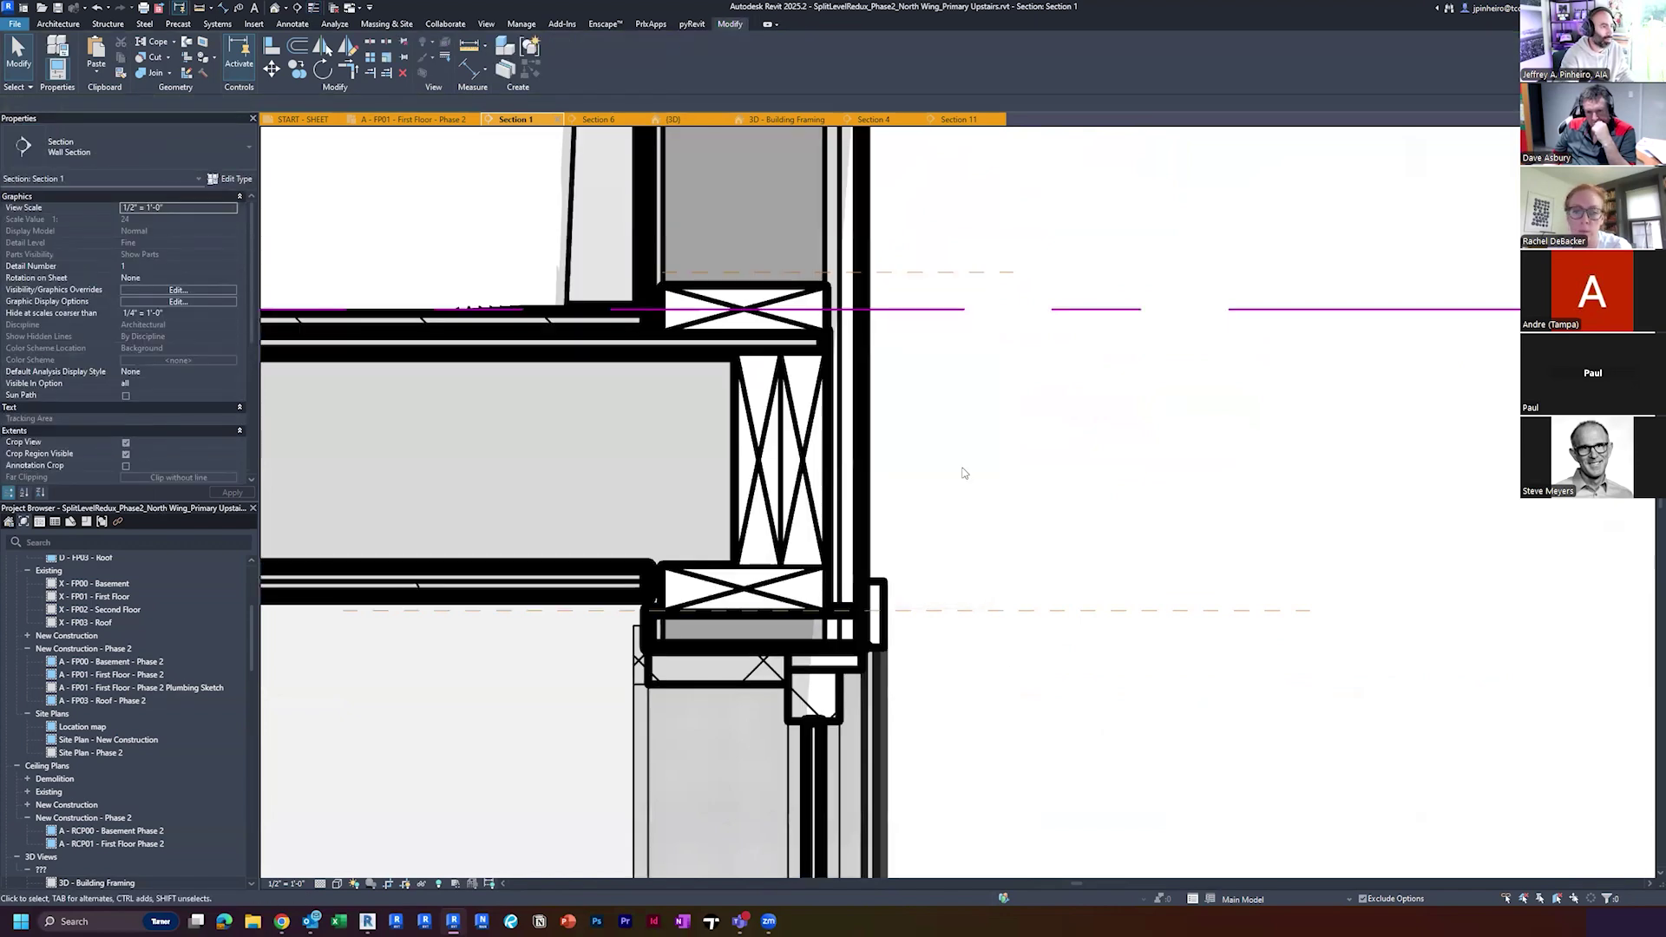
# Open the default 3D view and examine the exposed framing at the end of the extended exterior wall, with thin lines on
pyautogui.scroll(-2, 965, 519)
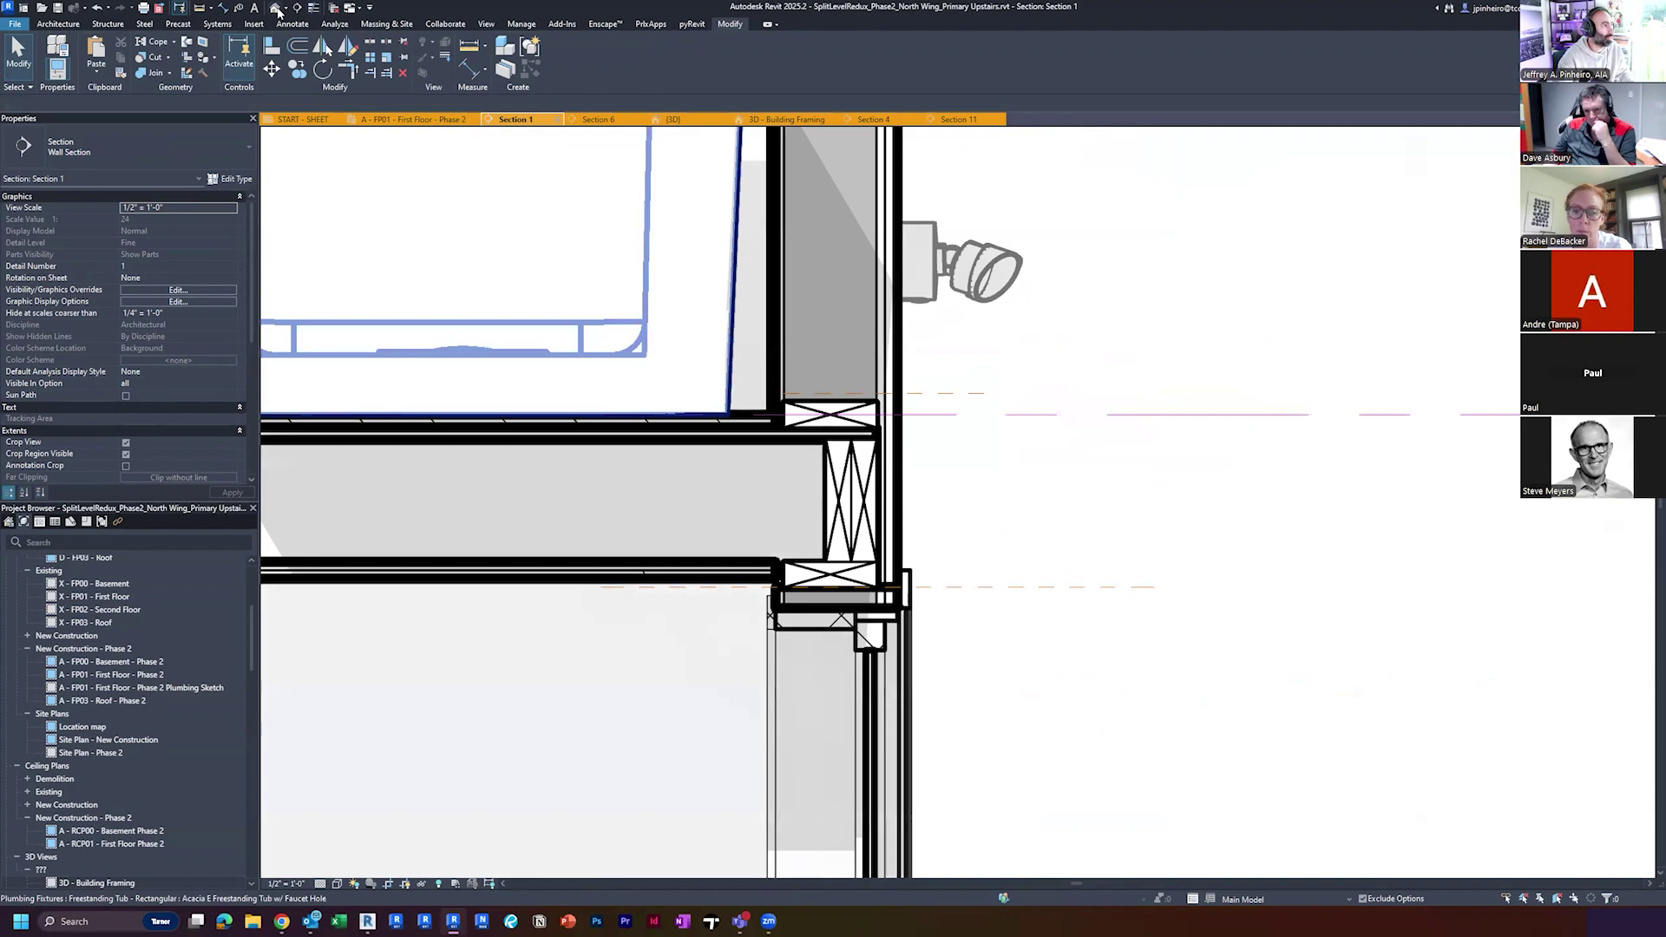
pyautogui.click(275, 8)
pyautogui.scroll(-3, 767, 353)
pyautogui.keyDown('shift'); pyautogui.moveTo(1048, 529); pyautogui.dragTo(1201, 521, button='middle'); pyautogui.keyUp('shift')
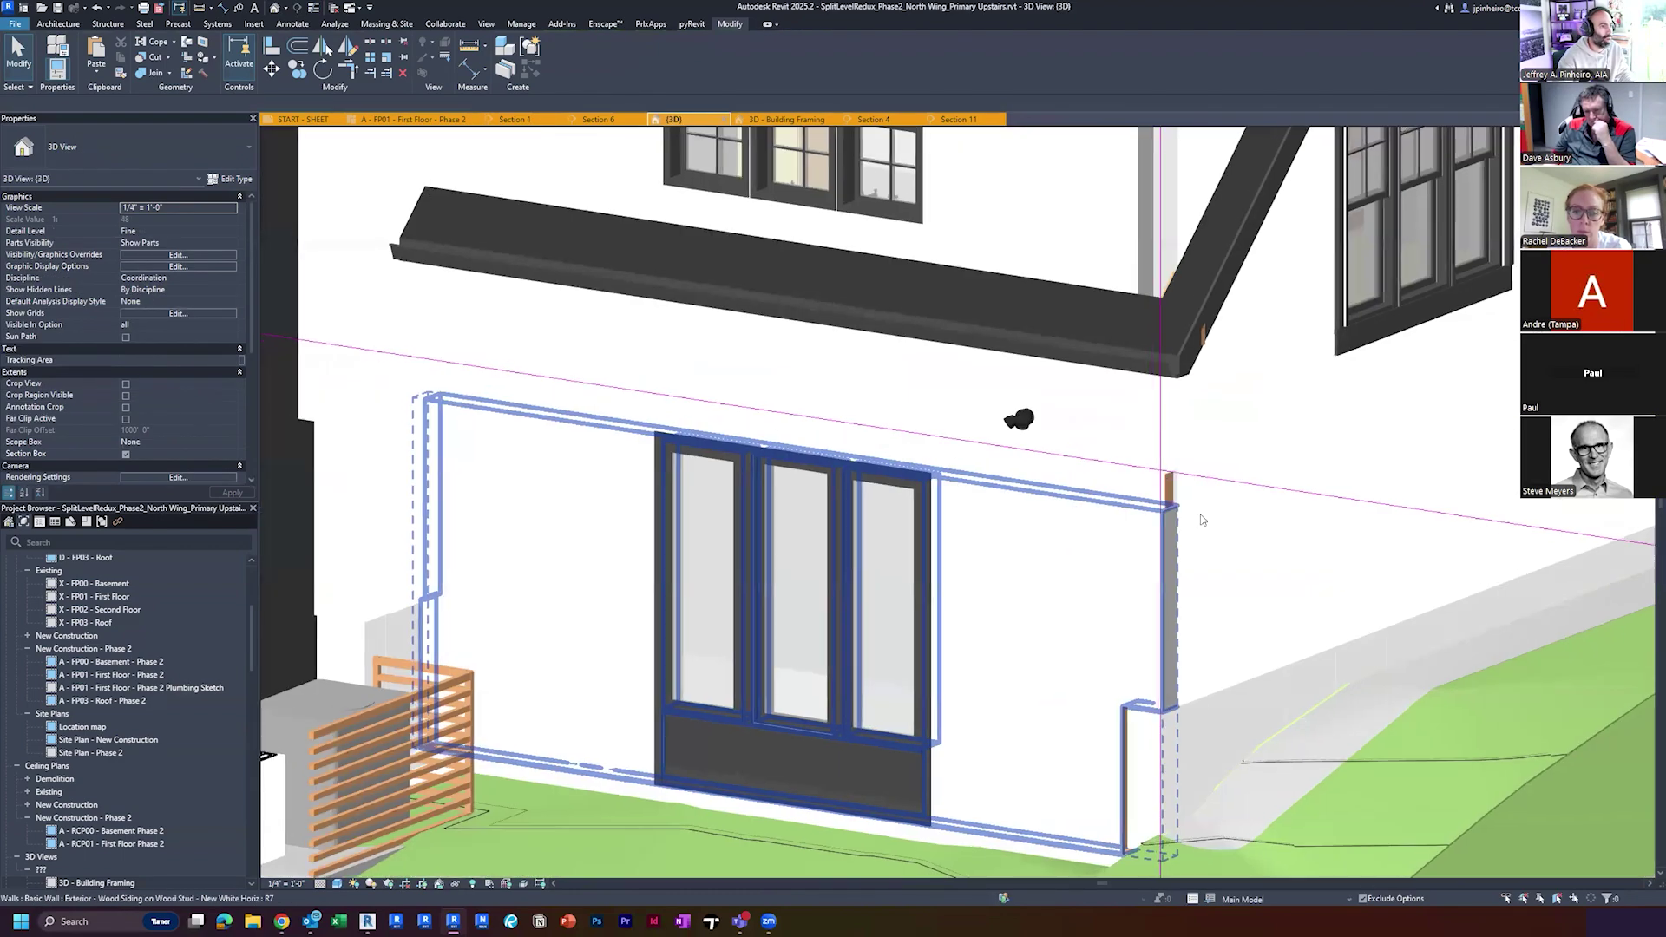
pyautogui.scroll(3, 1197, 522)
pyautogui.moveTo(911, 579); pyautogui.dragTo(1155, 659, button='middle')
pyautogui.scroll(-3, 997, 547)
pyautogui.moveTo(996, 548); pyautogui.dragTo(835, 575, button='middle')
pyautogui.scroll(3, 1185, 568)
pyautogui.keyDown('shift'); pyautogui.moveTo(1184, 568); pyautogui.dragTo(1201, 610, button='middle'); pyautogui.keyUp('shift')
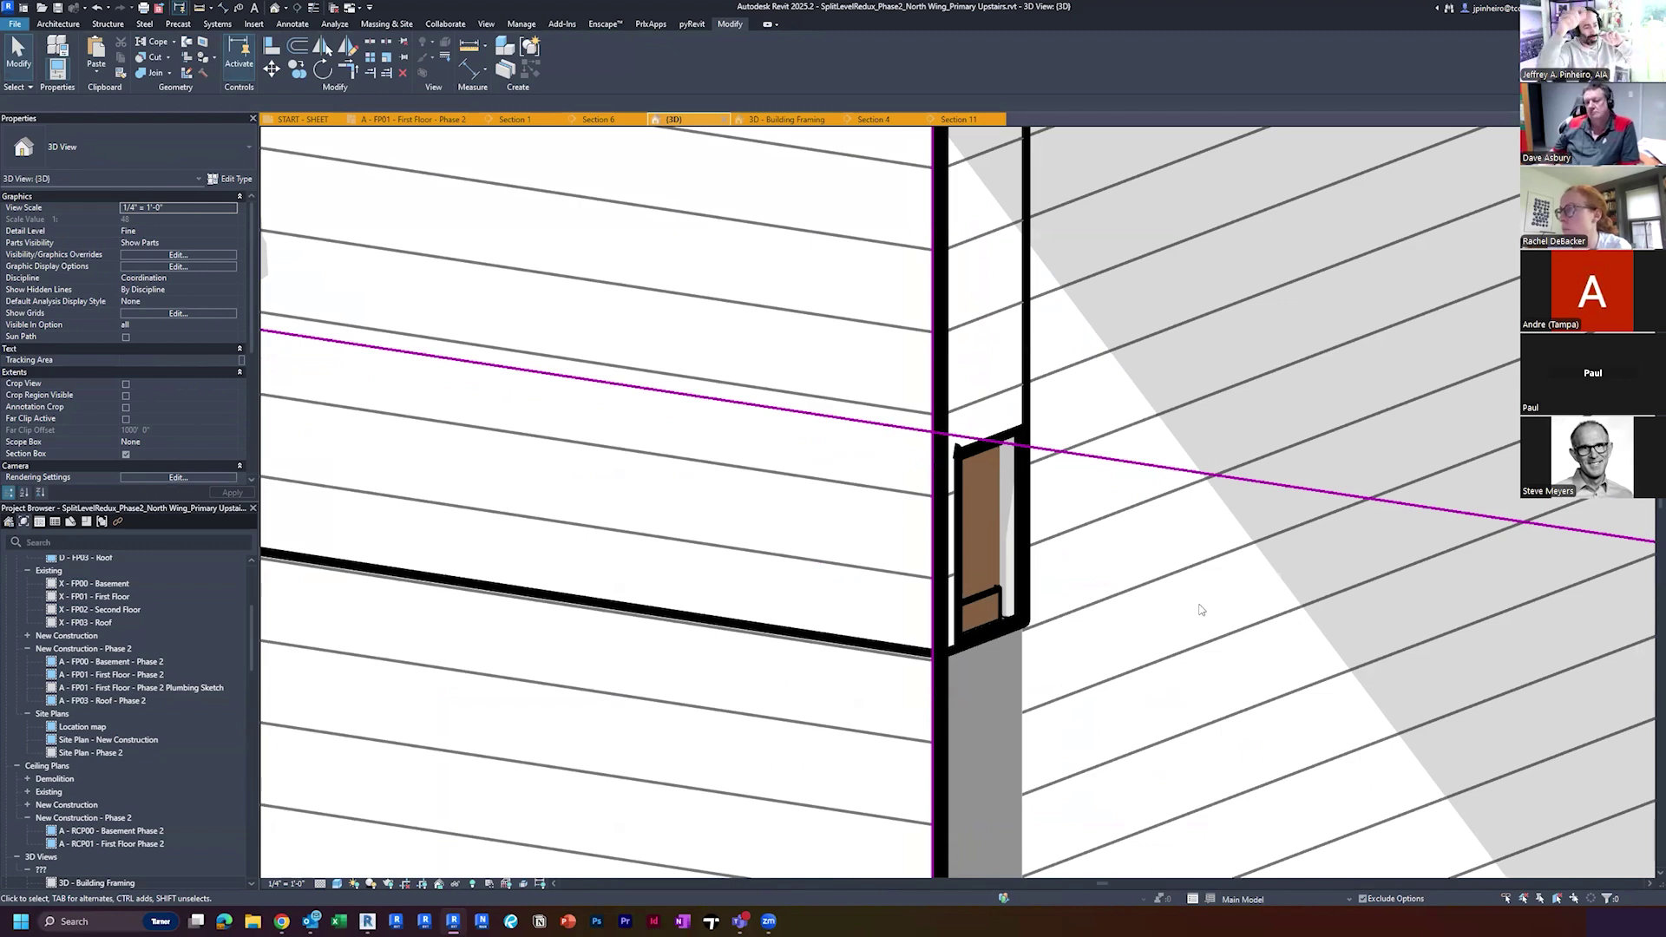
pyautogui.scroll(-3, 1188, 620)
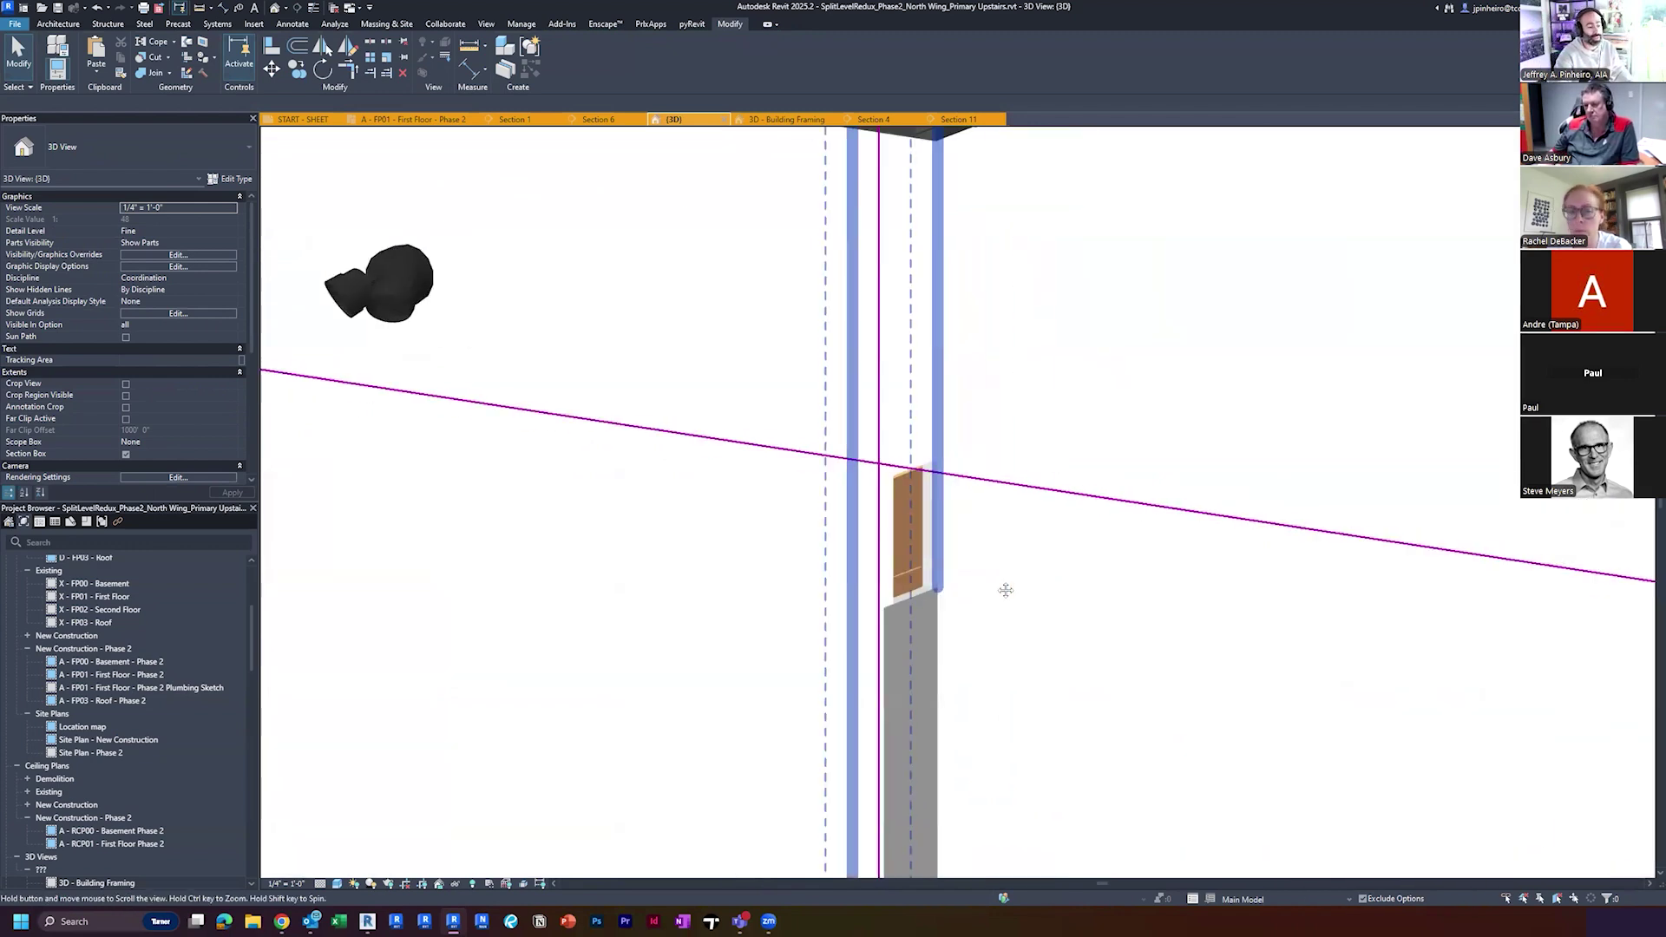
pyautogui.scroll(3, 961, 559)
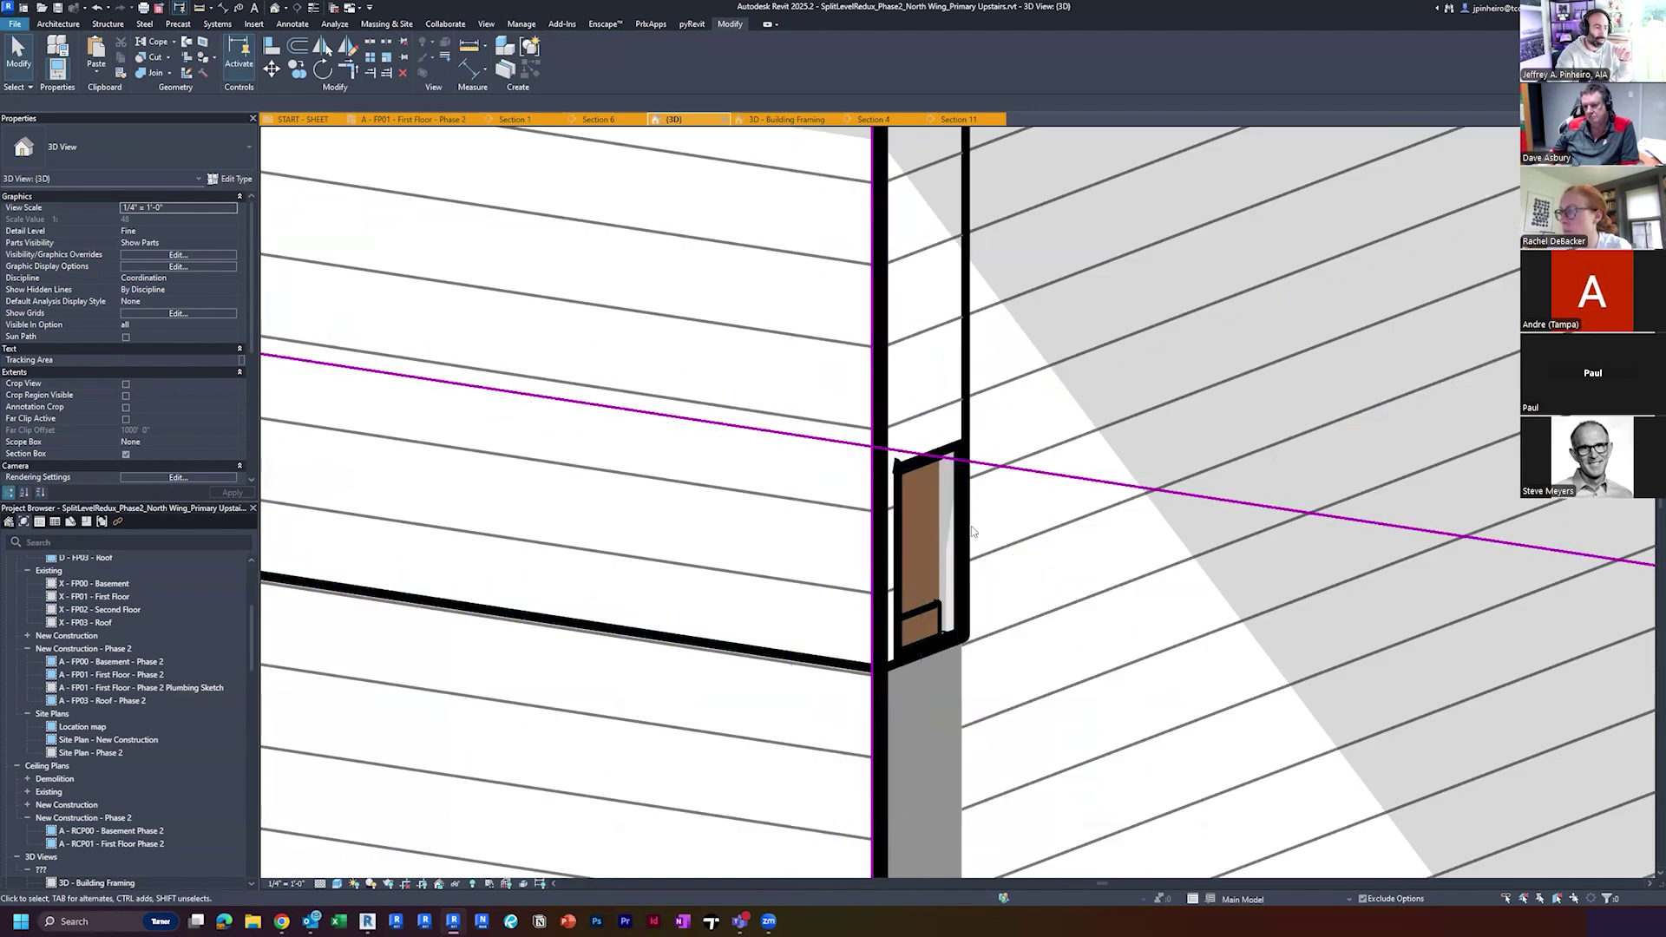
pyautogui.press('t')
pyautogui.press('l')
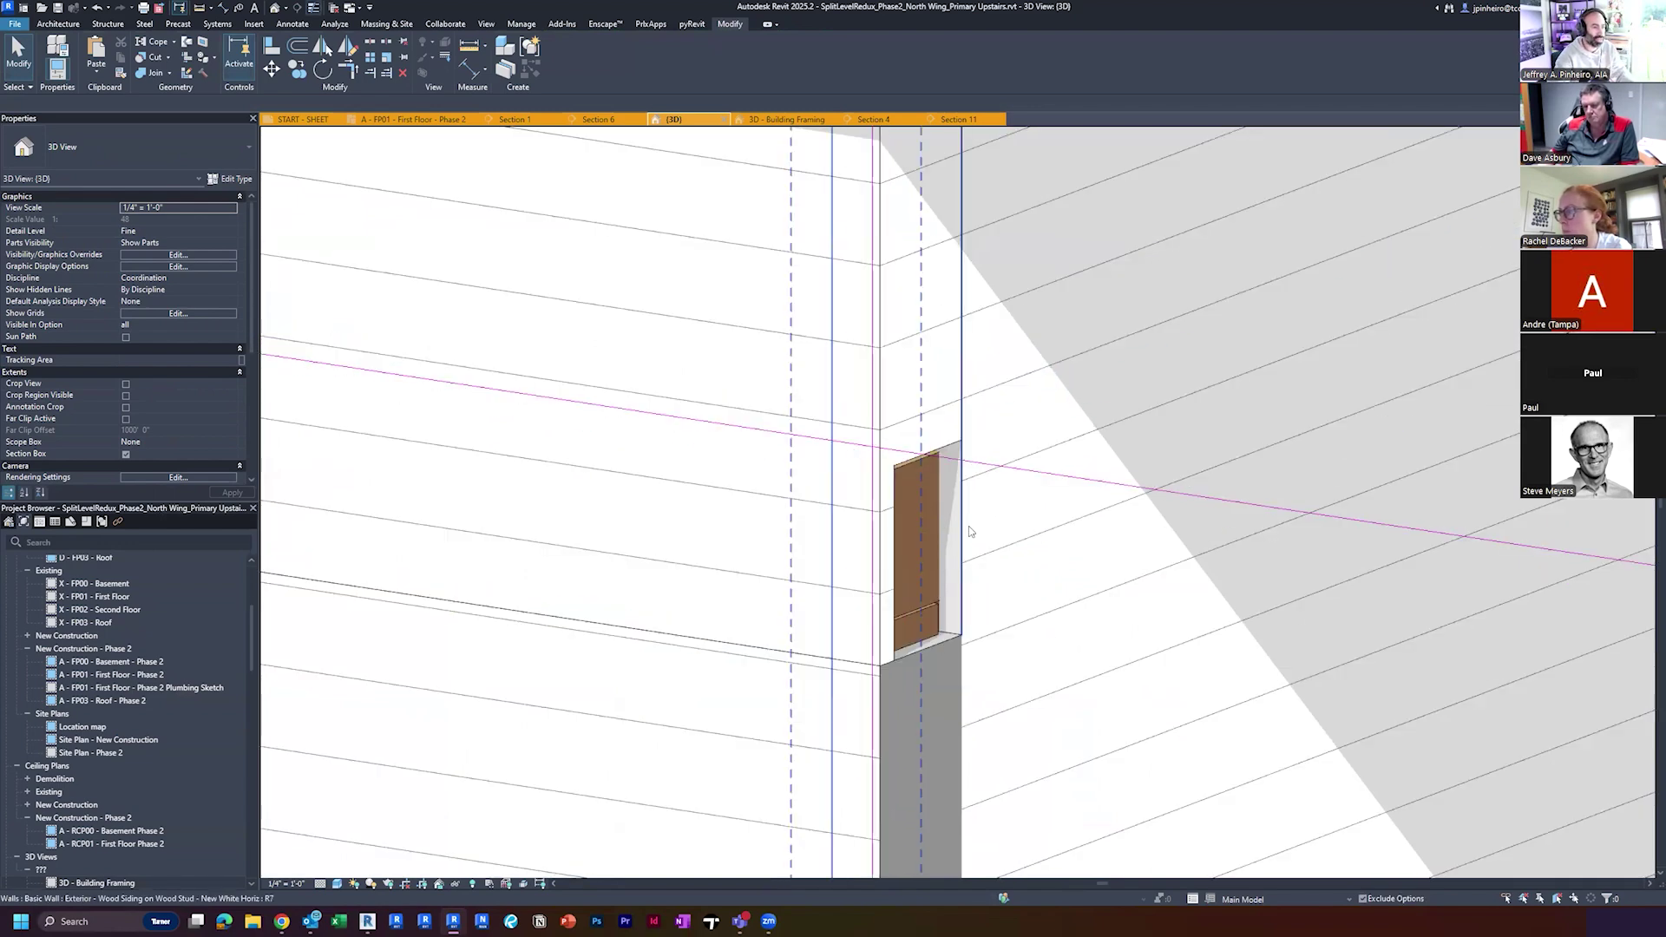
pyautogui.scroll(-4, 970, 531)
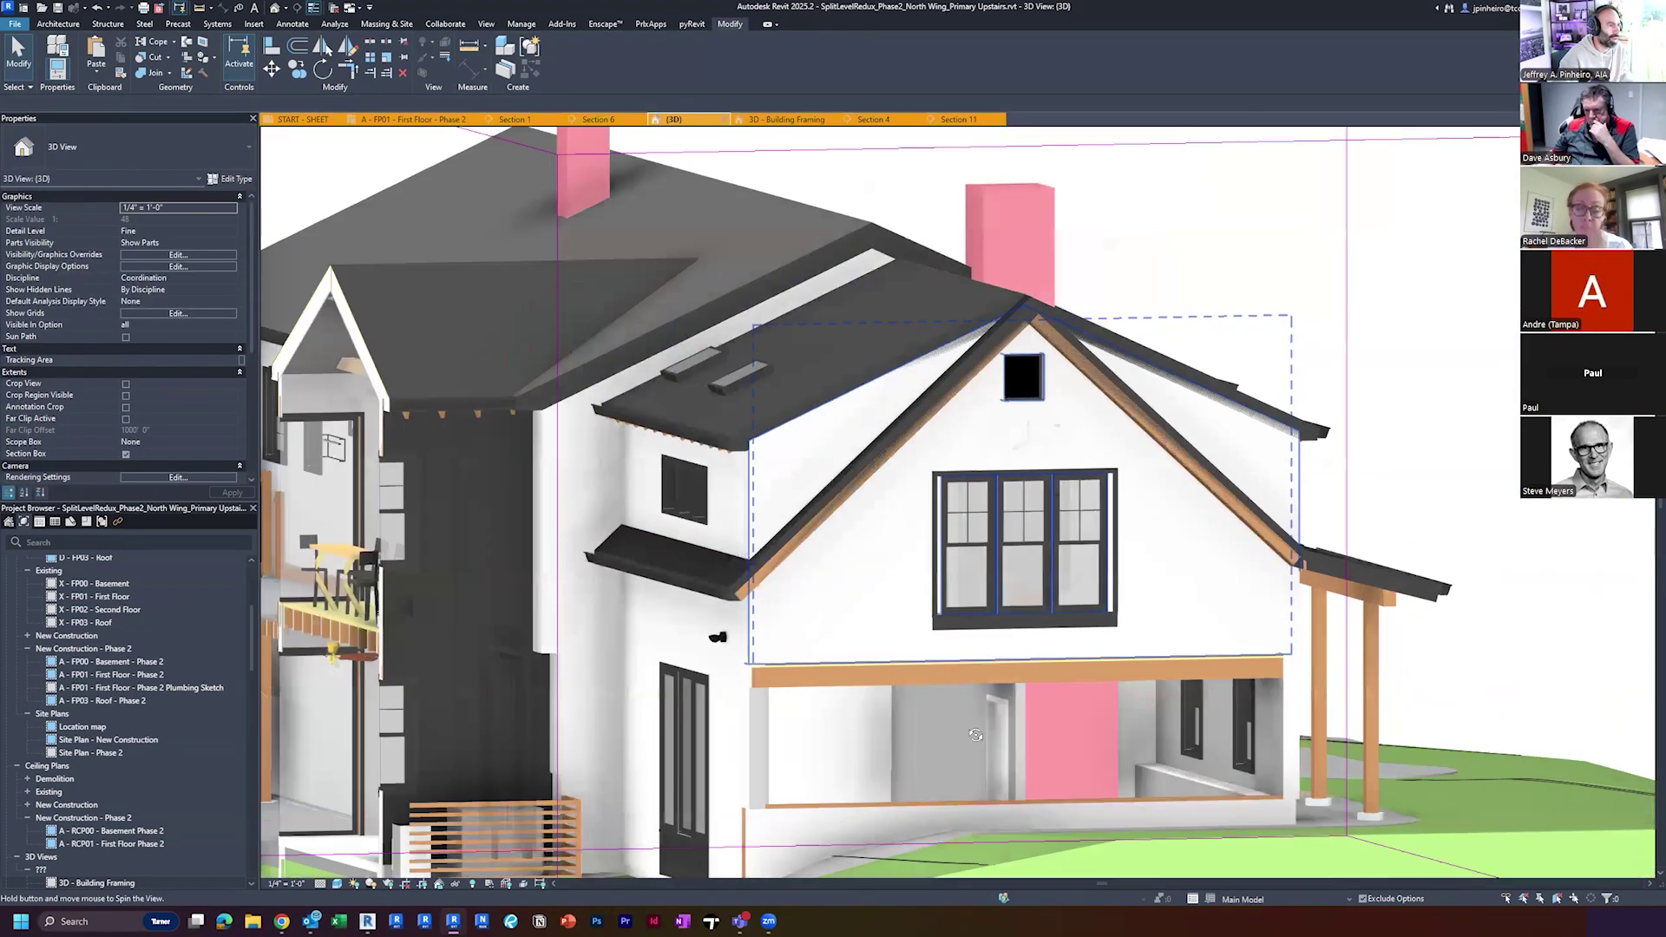
pyautogui.keyDown('shift'); pyautogui.moveTo(781, 642); pyautogui.dragTo(885, 646, button='middle'); pyautogui.keyUp('shift')
pyautogui.scroll(4, 810, 699)
pyautogui.click(1065, 666)
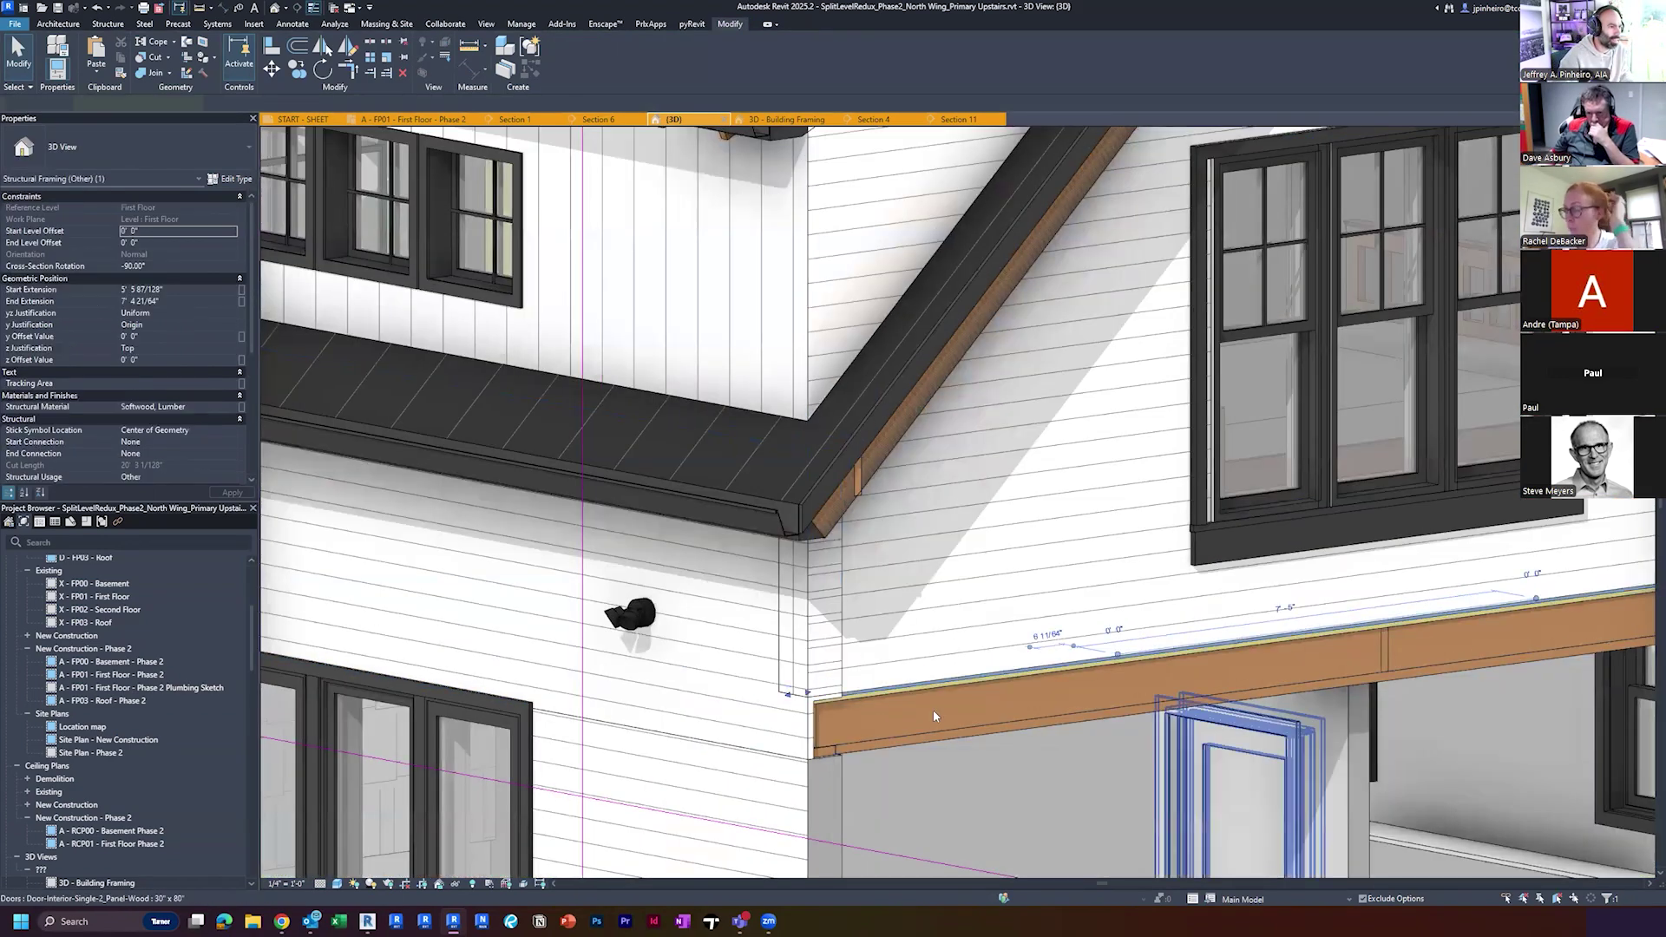
pyautogui.moveTo(1520, 670); pyautogui.dragTo(1274, 639, button='middle')
pyautogui.scroll(1, 1276, 647)
pyautogui.press('Escape')
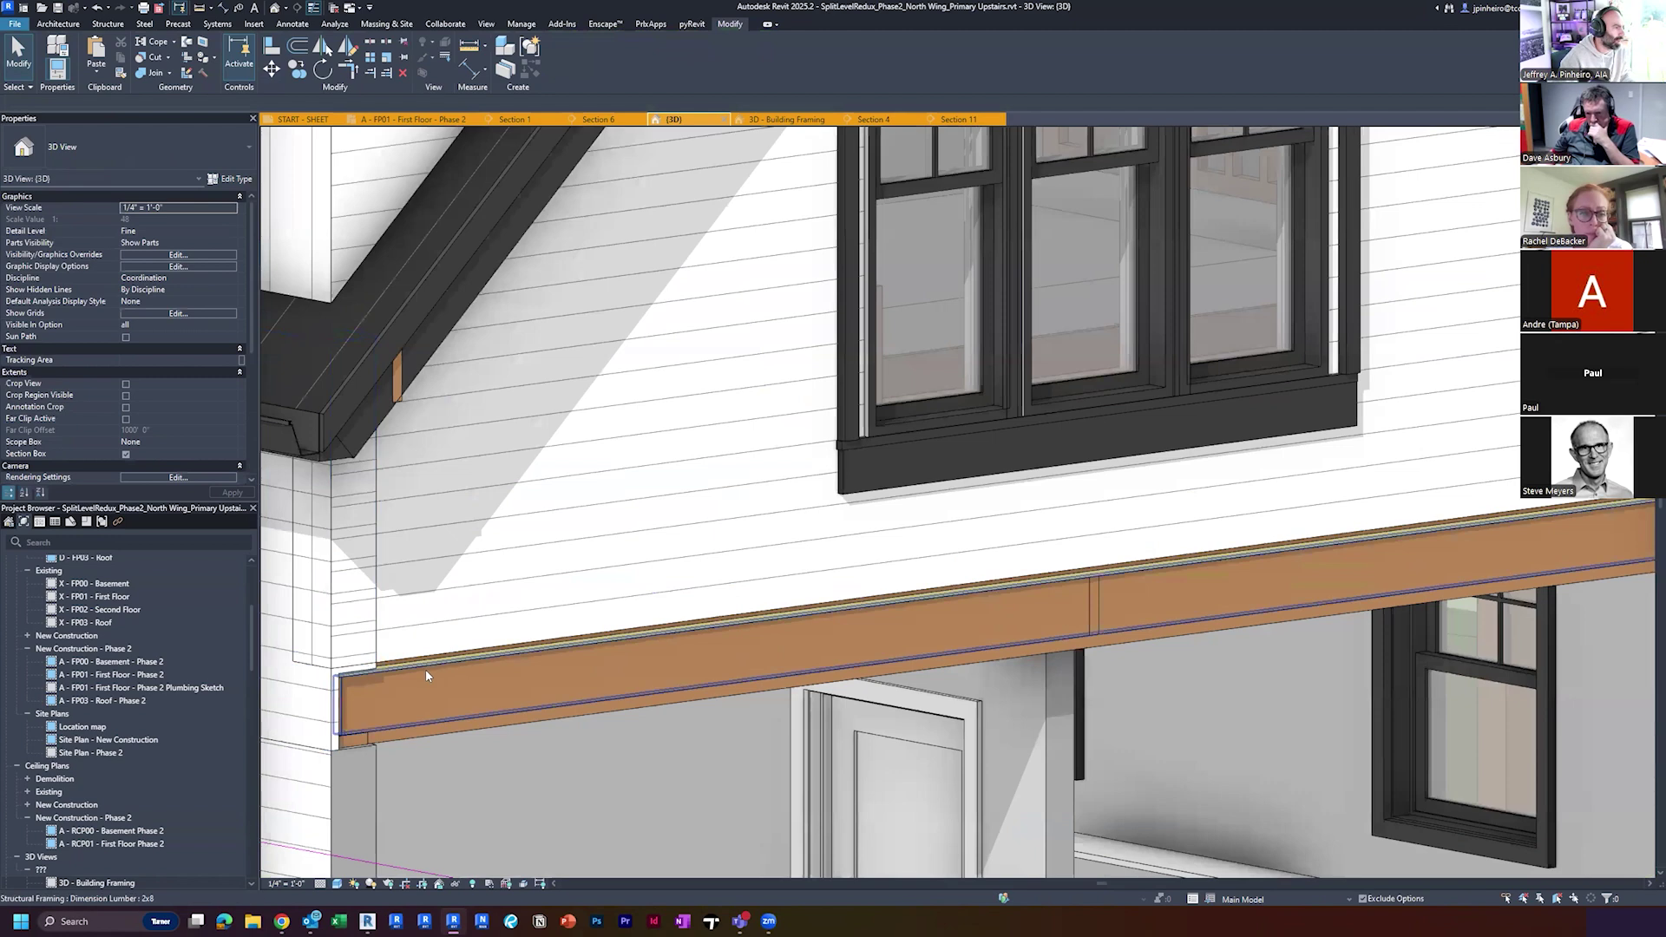
pyautogui.scroll(2, 425, 671)
pyautogui.press('a')
pyautogui.press('l')
pyautogui.moveTo(425, 671); pyautogui.dragTo(718, 662, button='middle')
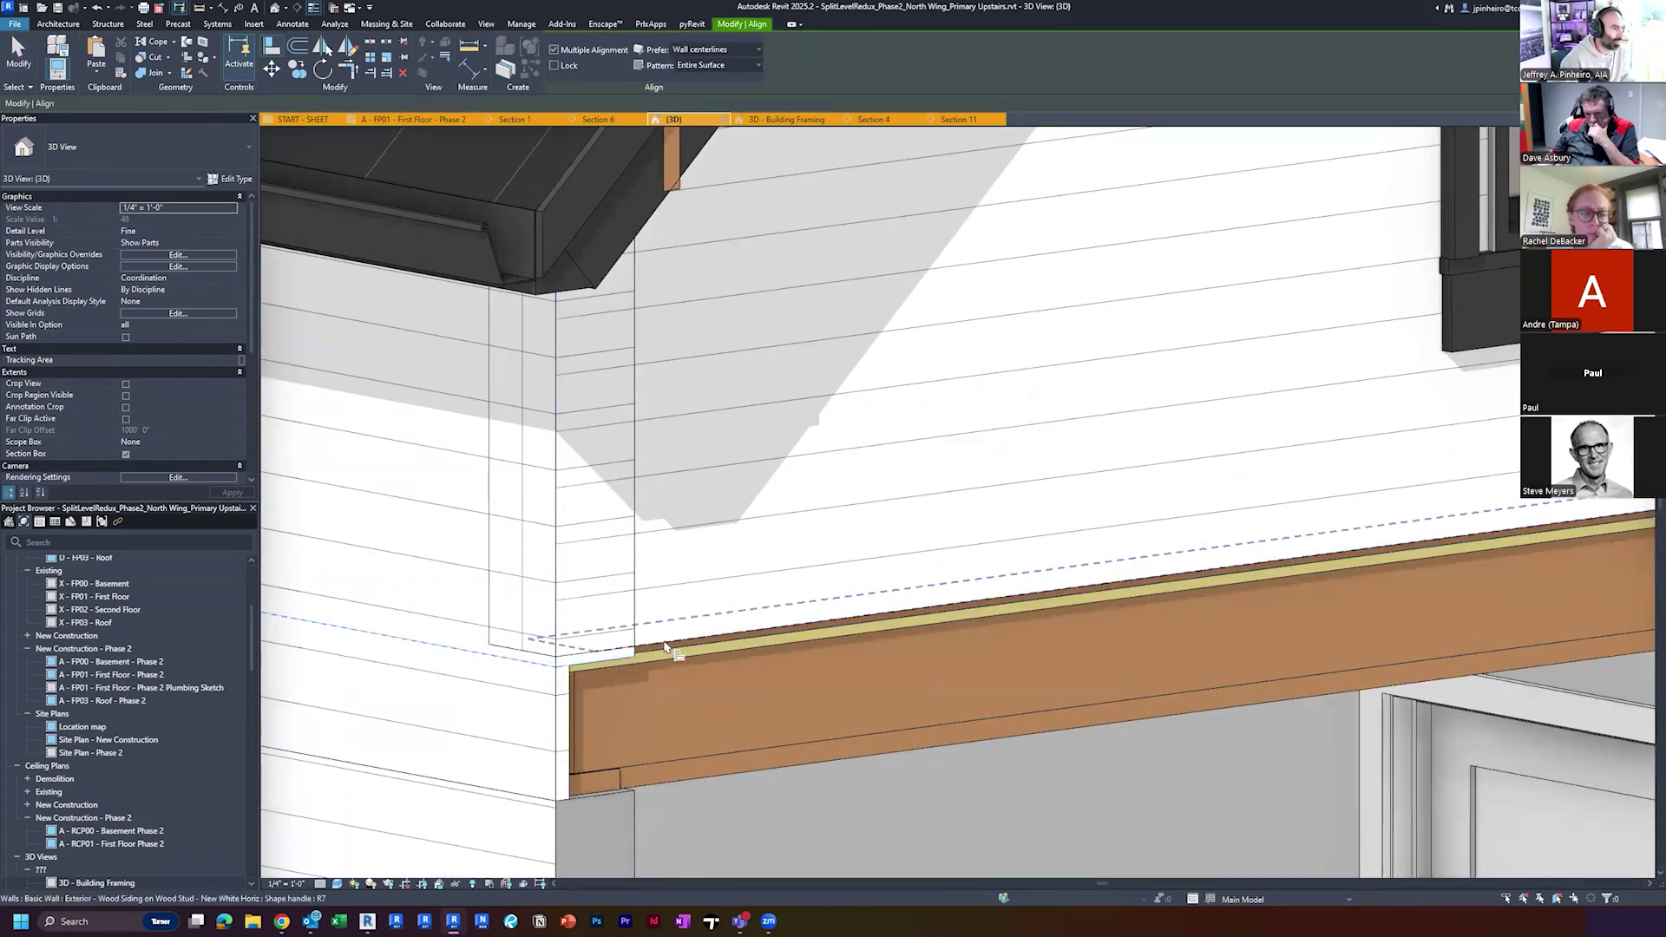
pyautogui.press('Escape')
# Extend the gable wall's siding and sheathing about 9 1/2" down over the exposed rim framing in the 3D view
pyautogui.scroll(-2, 667, 649)
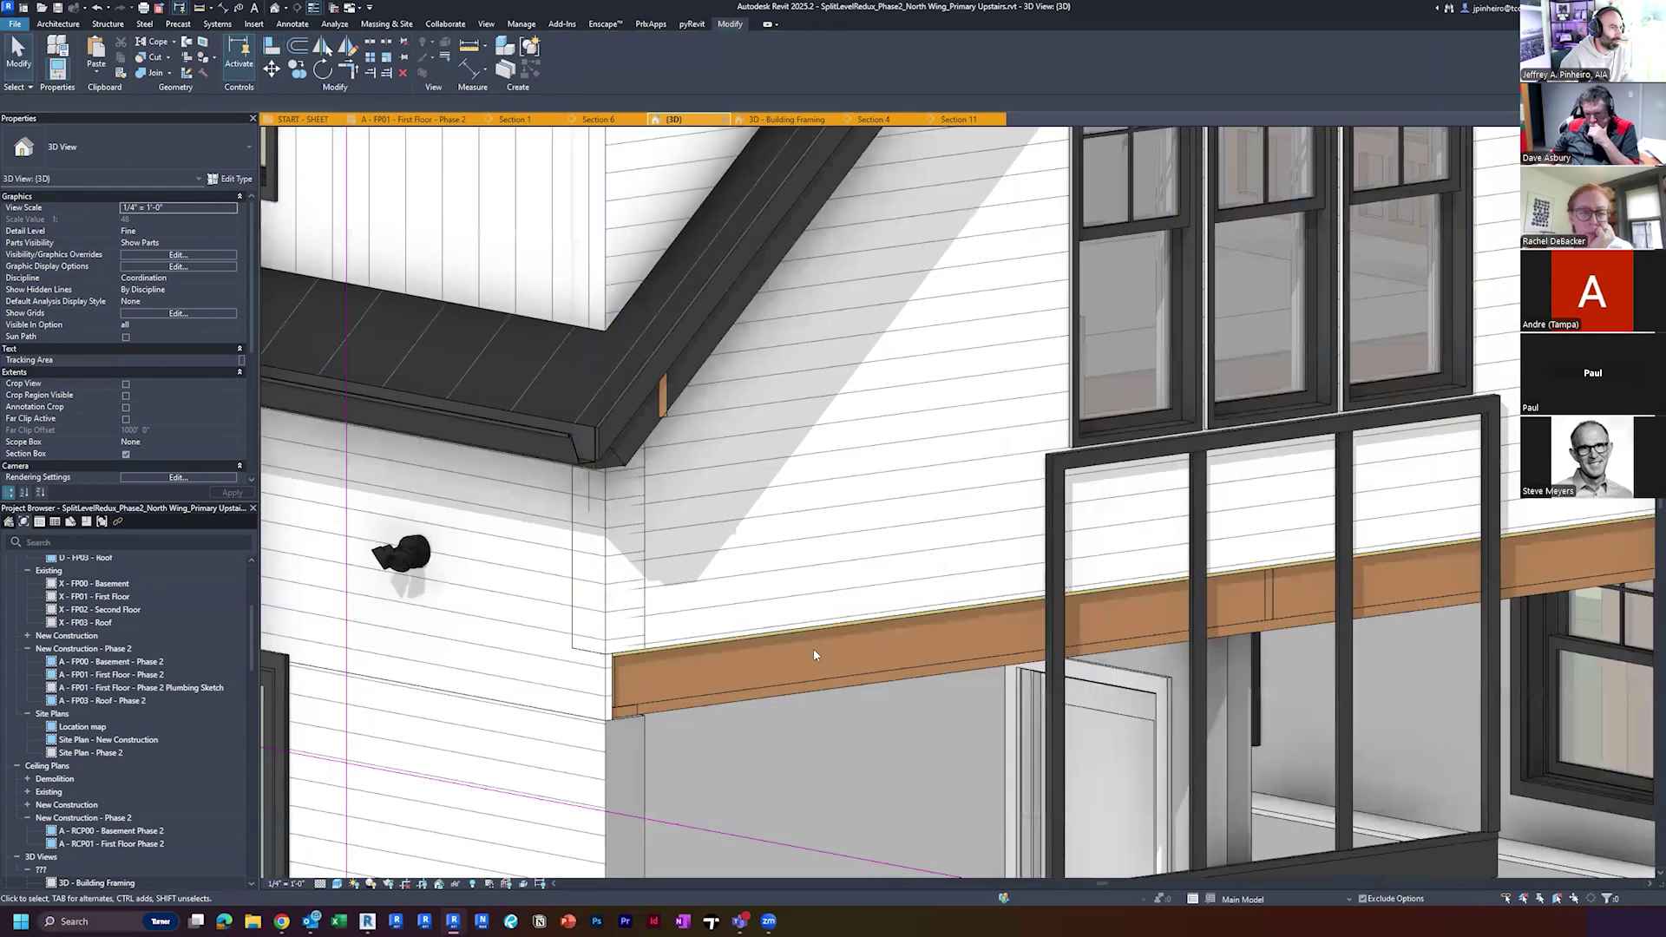
pyautogui.scroll(2, 759, 642)
pyautogui.click(760, 631)
pyautogui.scroll(-1, 760, 631)
pyautogui.moveTo(759, 630); pyautogui.dragTo(427, 593, button='middle')
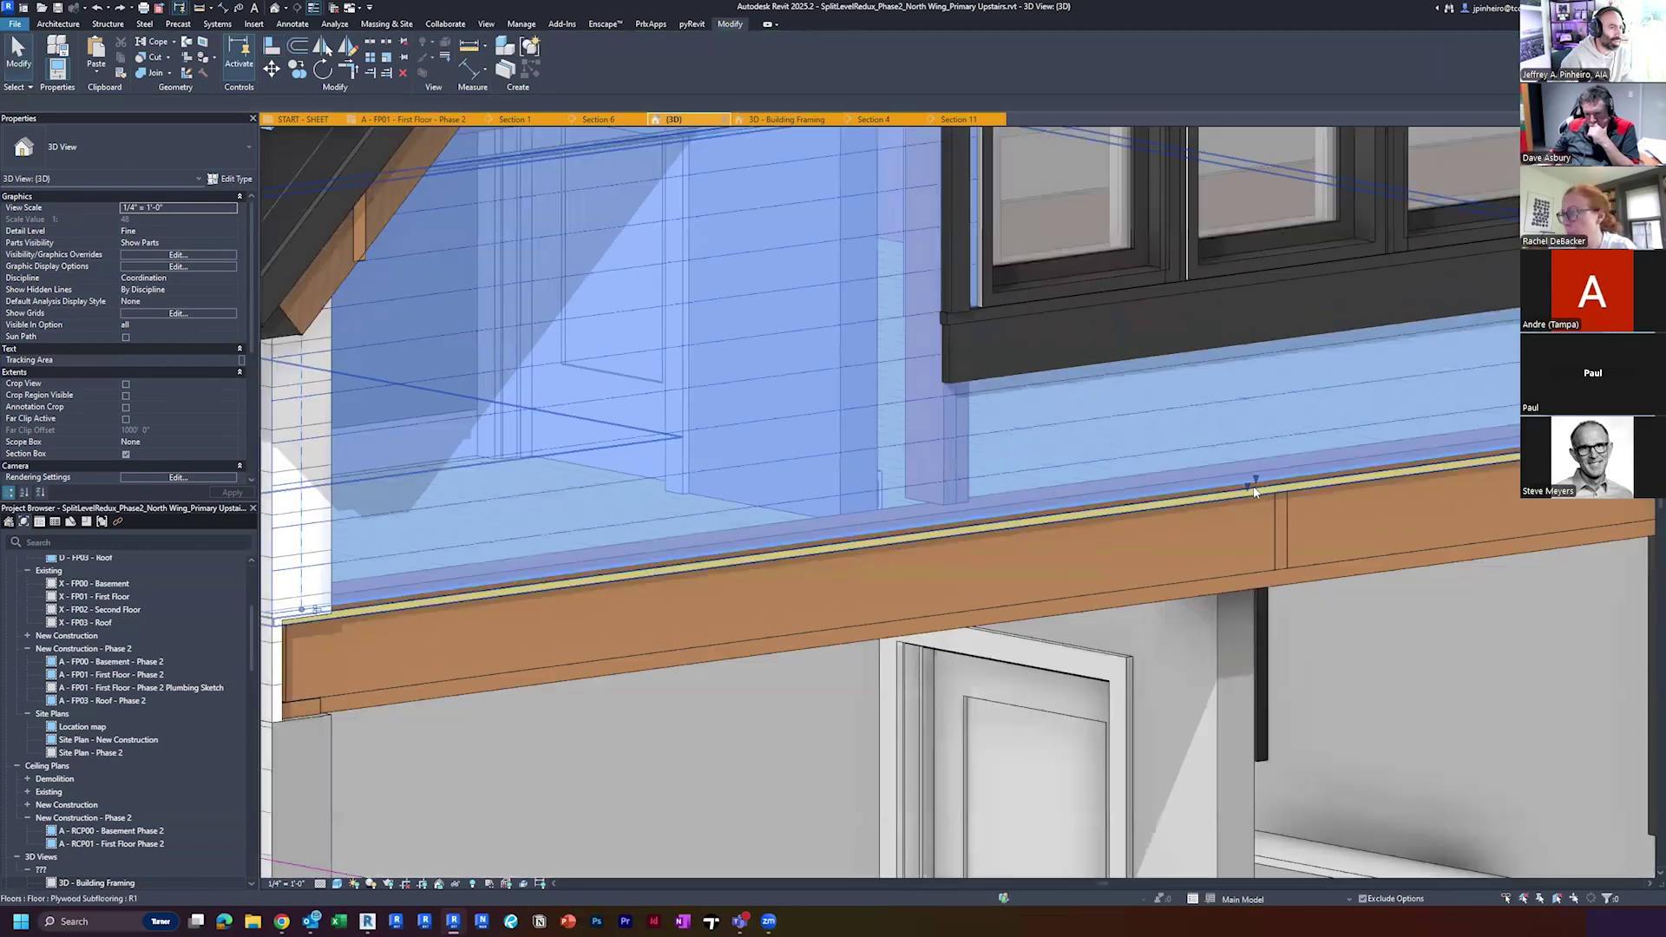
pyautogui.moveTo(1255, 482); pyautogui.dragTo(1247, 600)
pyautogui.moveTo(963, 724); pyautogui.dragTo(1368, 643, button='middle')
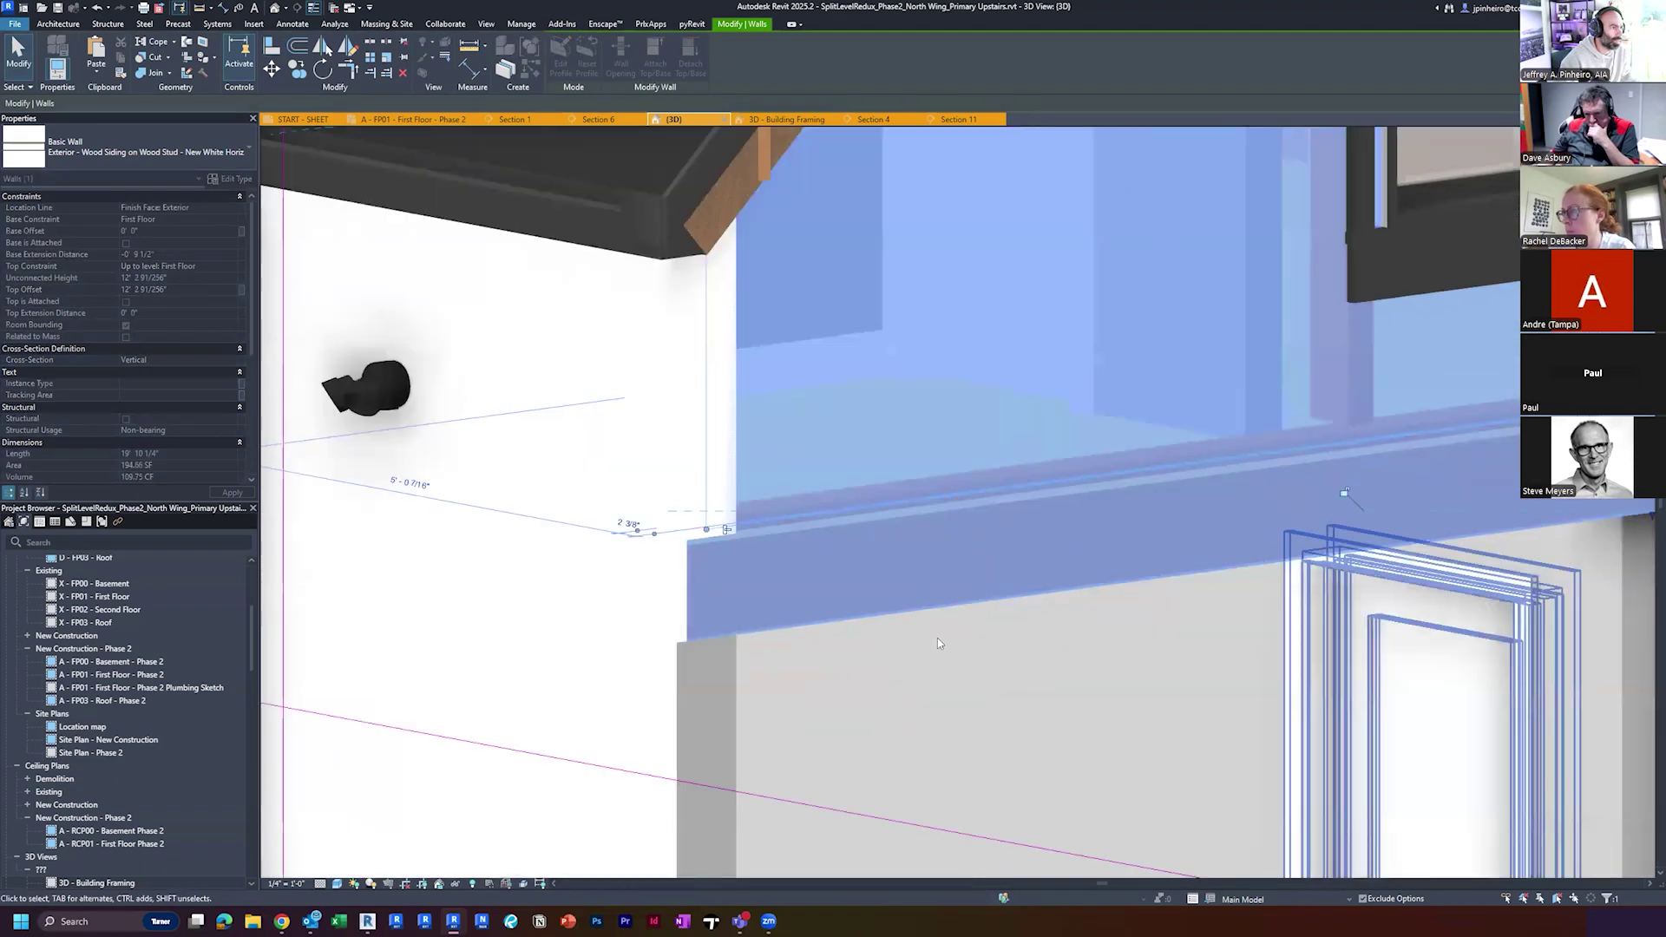
pyautogui.click(938, 641)
# Examine the corner where the two extended exterior walls meet, along with the siding below the gable windows
pyautogui.scroll(2, 616, 573)
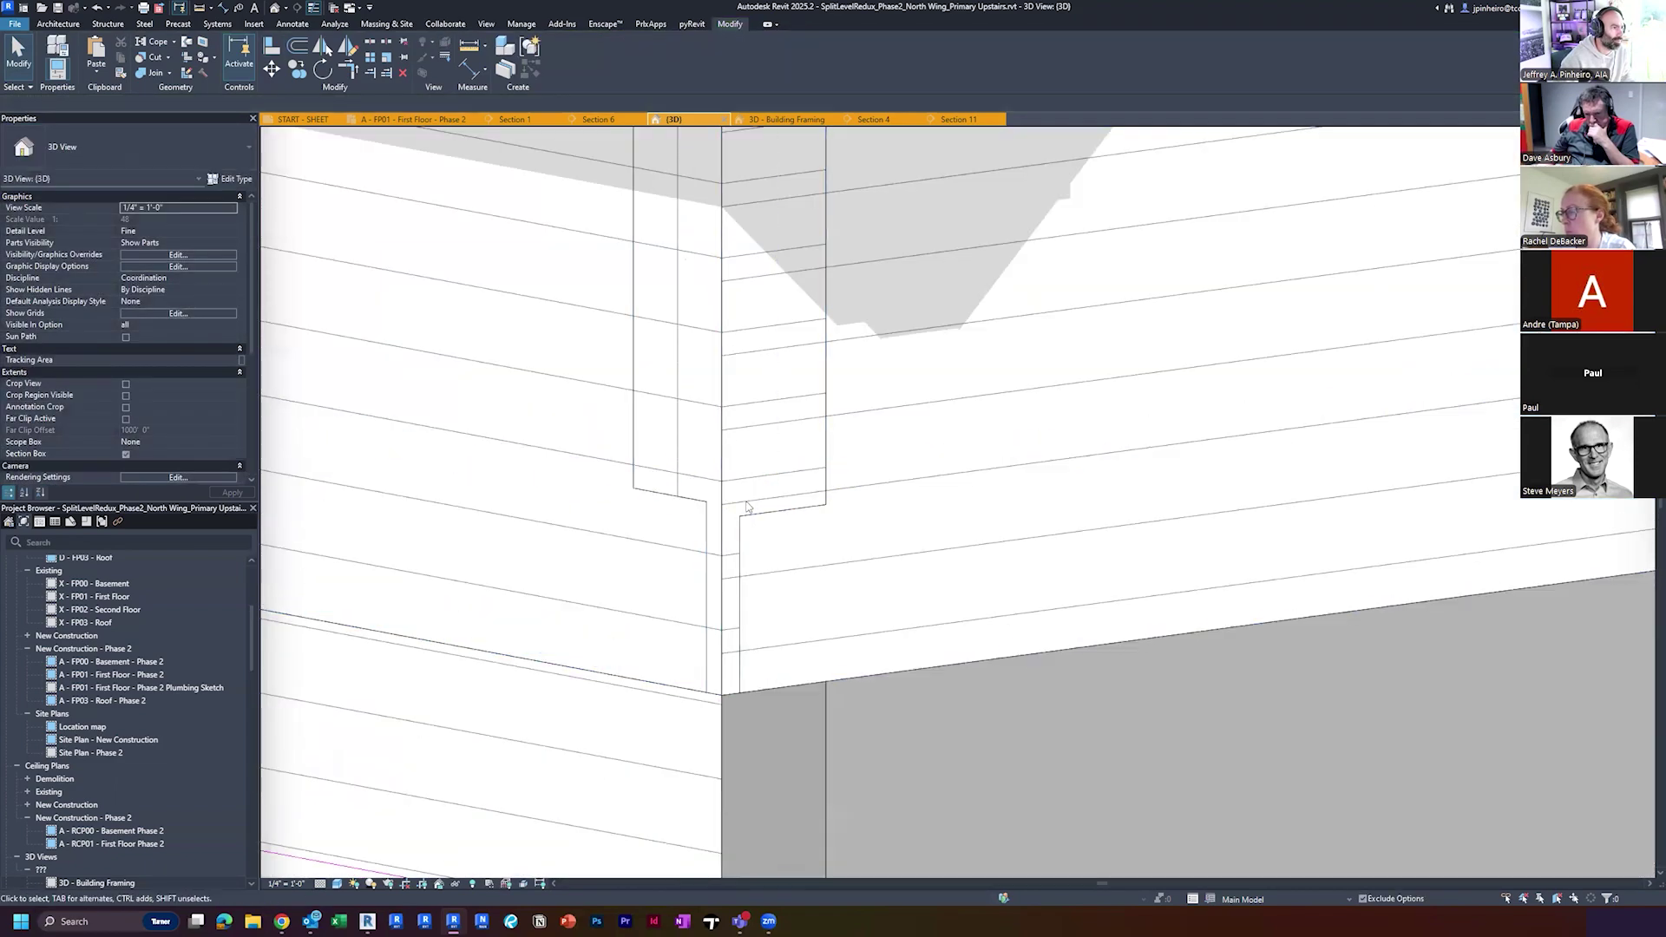
pyautogui.scroll(-2, 751, 531)
pyautogui.moveTo(761, 554); pyautogui.dragTo(790, 585, button='middle')
pyautogui.press('t')
pyautogui.press('l')
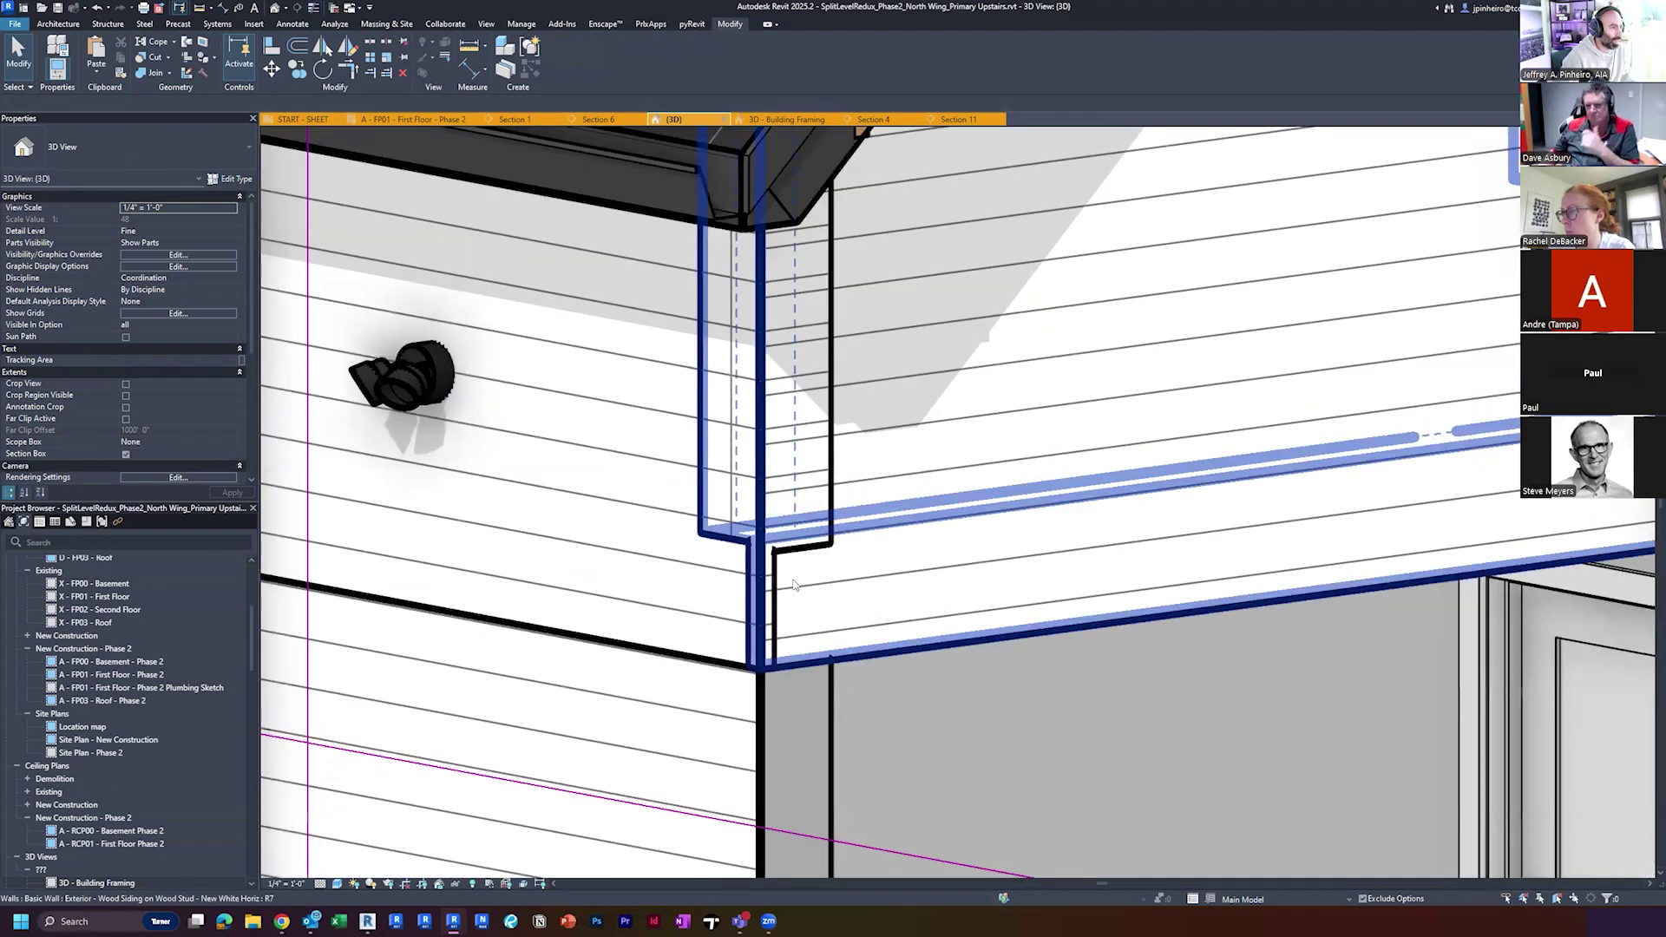
pyautogui.scroll(1, 736, 468)
pyautogui.scroll(-5, 815, 495)
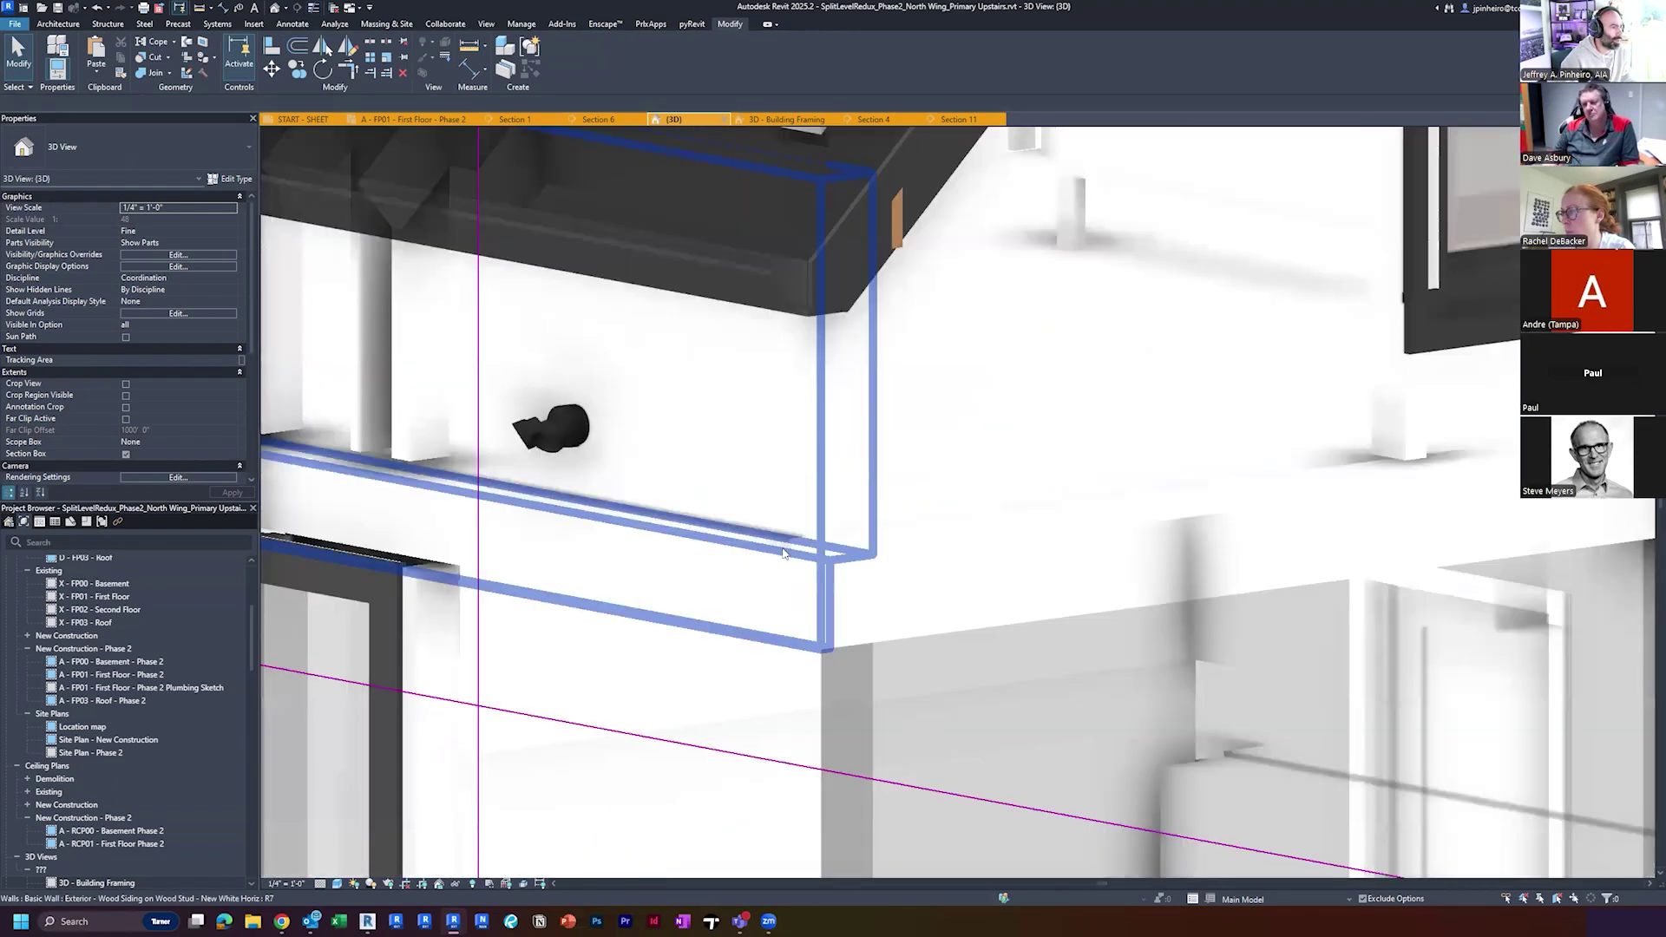
pyautogui.scroll(2, 1023, 619)
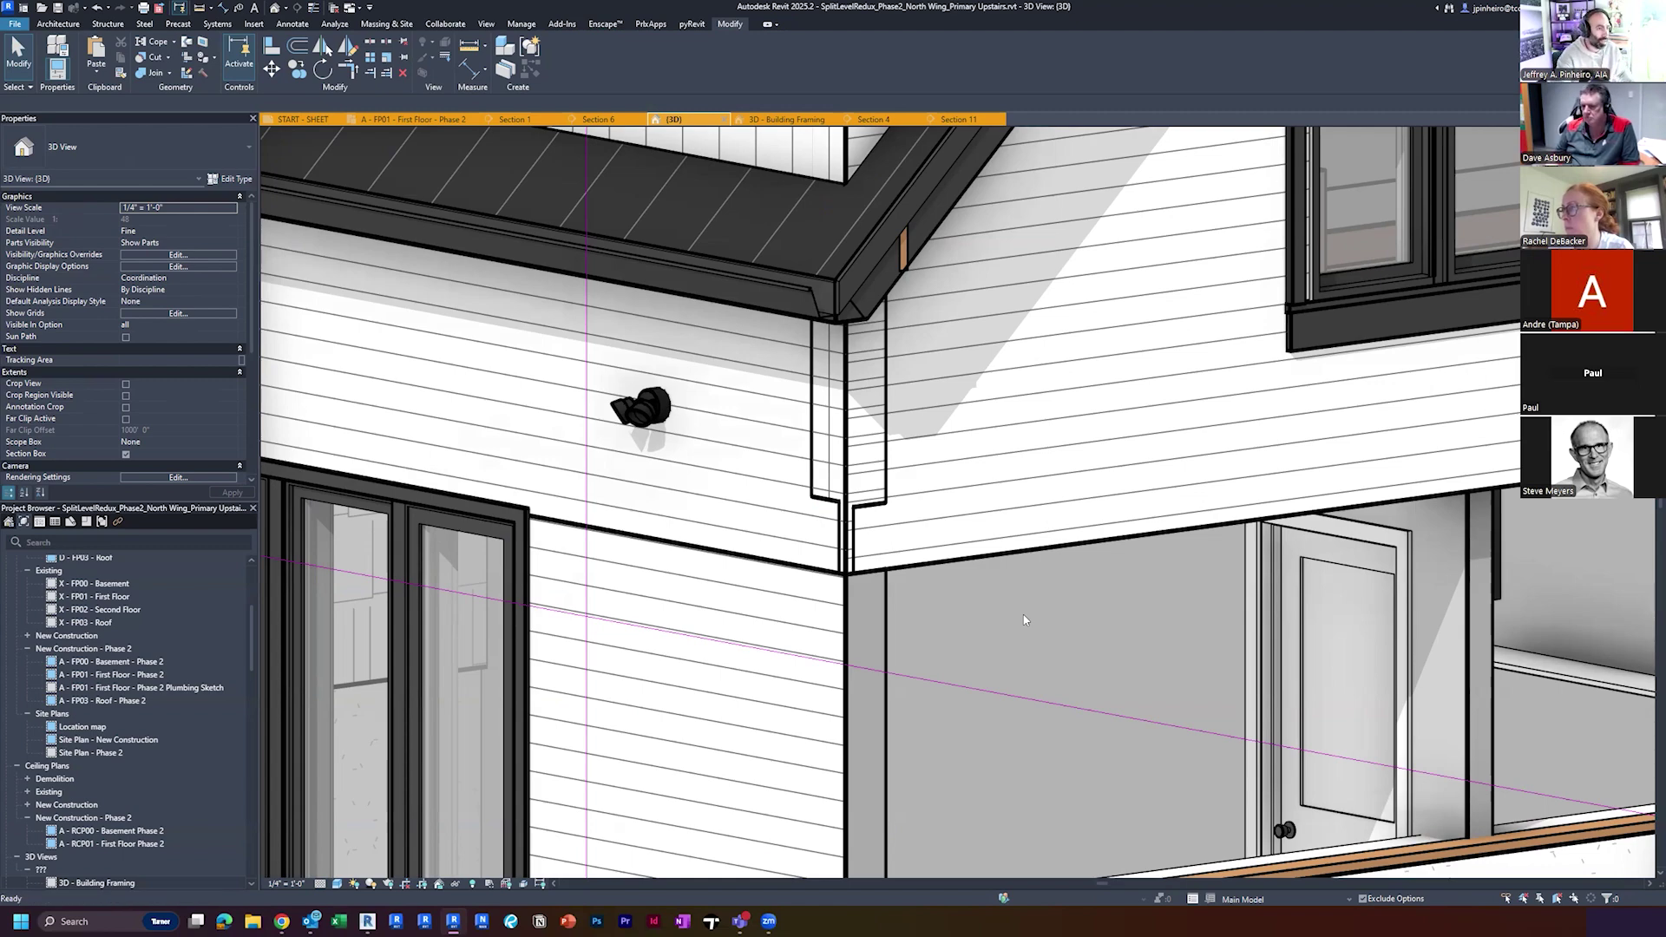
pyautogui.moveTo(1328, 516); pyautogui.dragTo(1002, 629, button='middle')
pyautogui.scroll(2, 1002, 629)
pyautogui.scroll(-5, 1000, 628)
pyautogui.scroll(5, 745, 716)
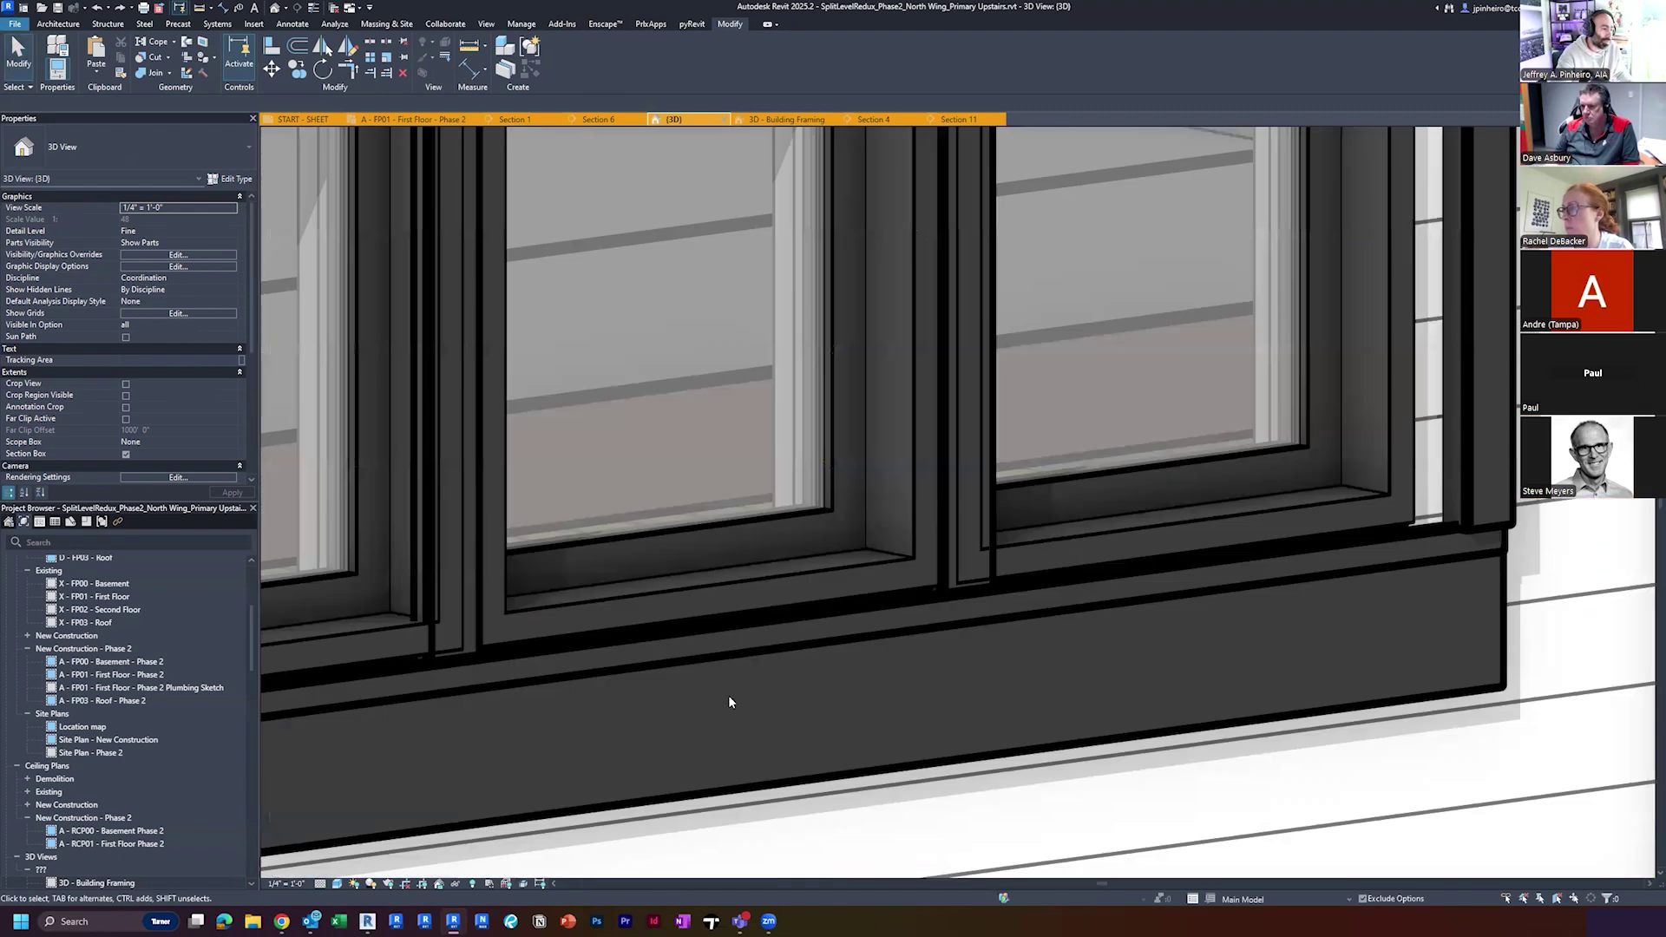
# Open the type properties of the wall above the exposed rim framing and examine its layer structure and section preview
pyautogui.scroll(-8, 729, 699)
pyautogui.doubleClick(635, 774)
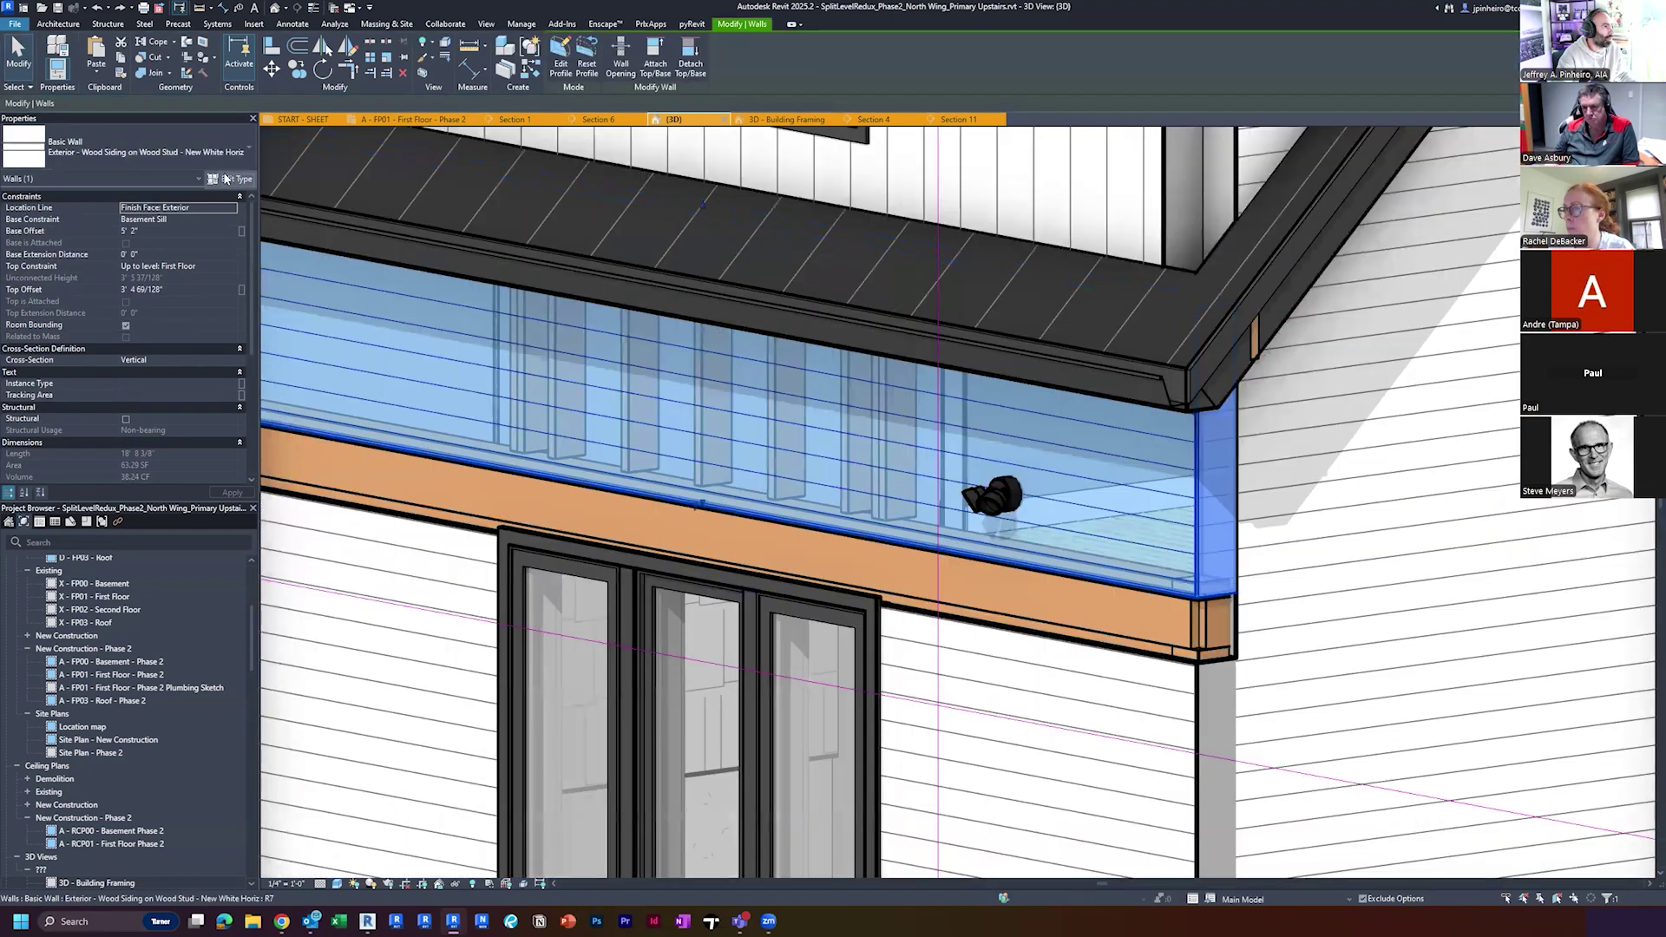
pyautogui.click(231, 179)
pyautogui.click(959, 295)
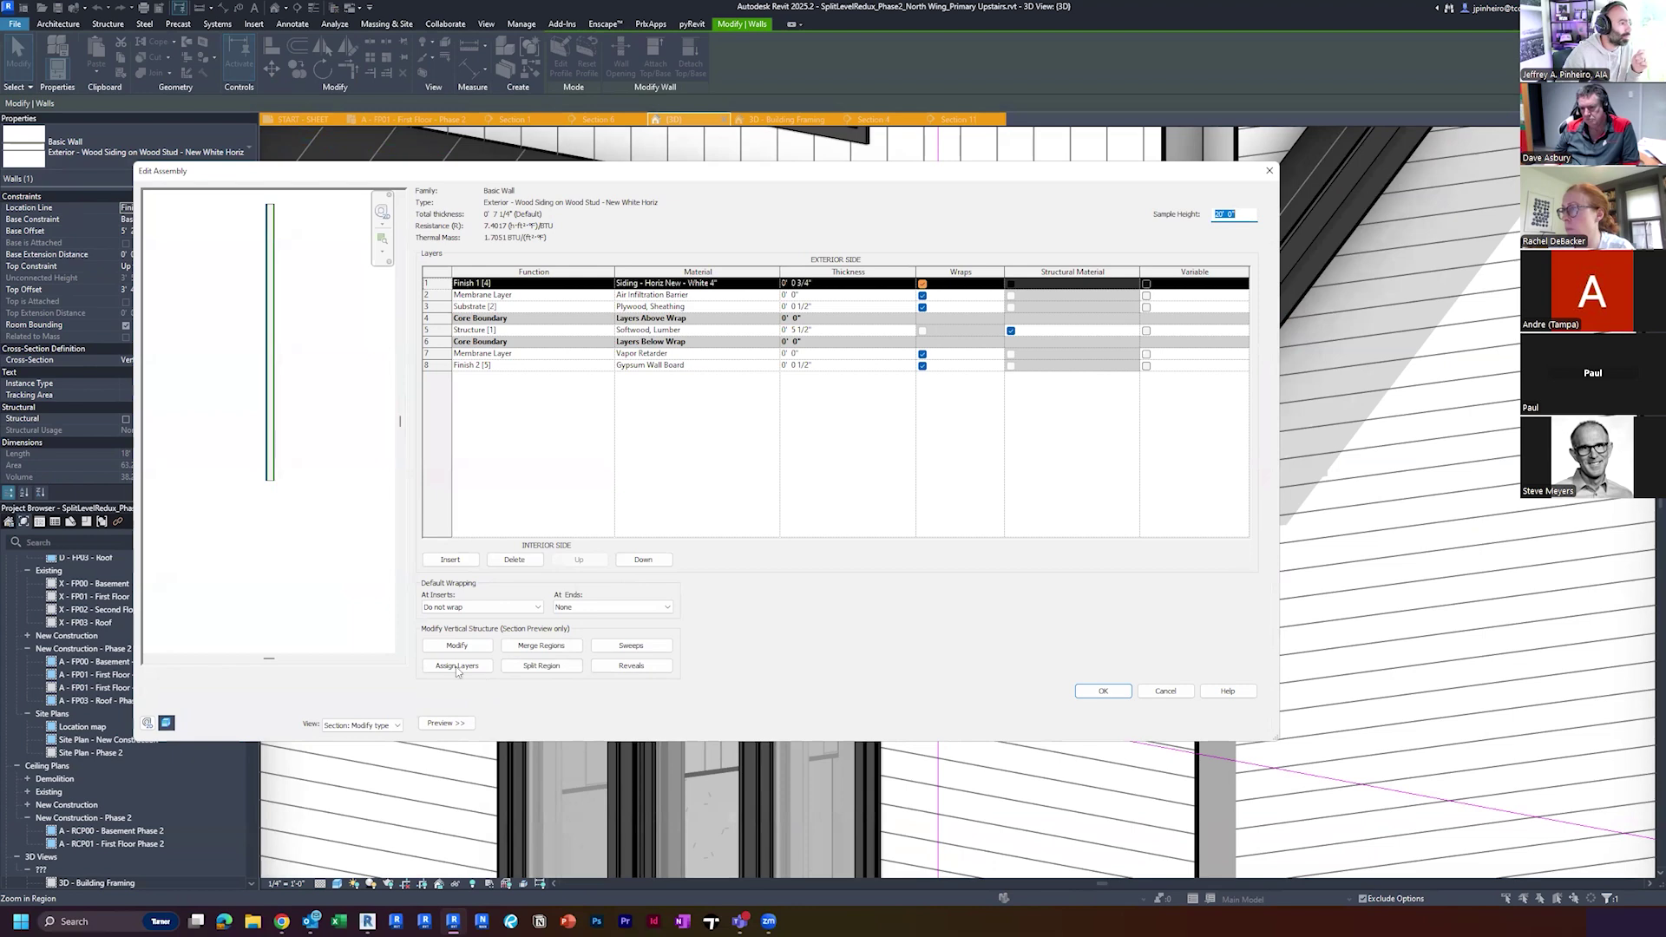
pyautogui.scroll(4, 216, 476)
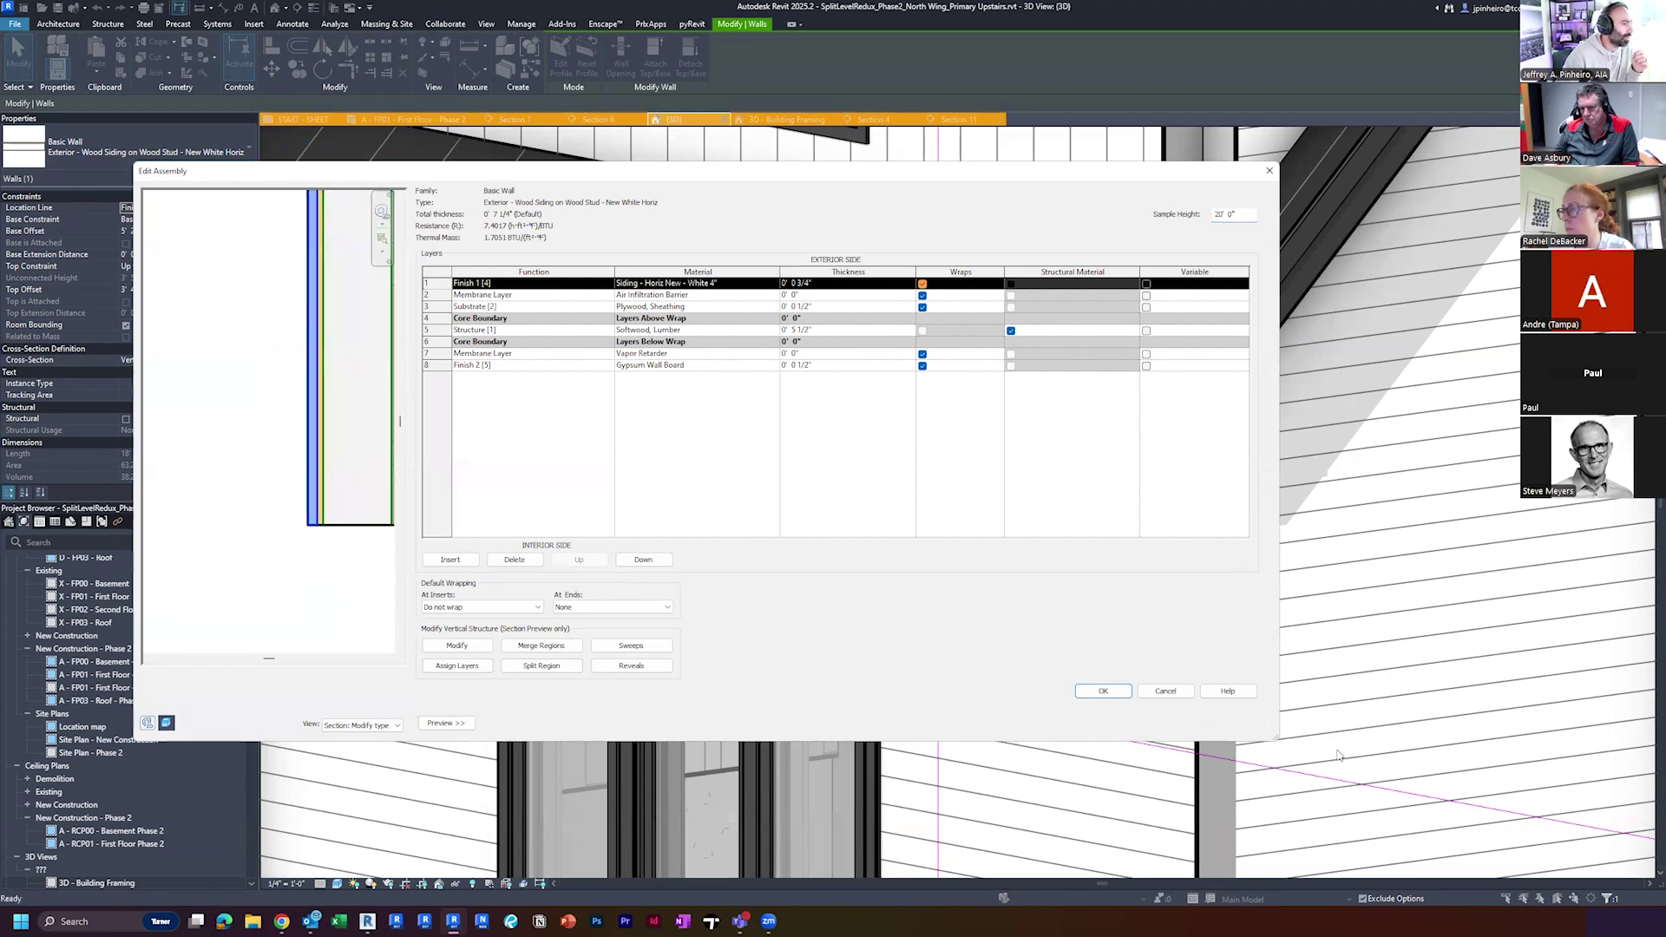
pyautogui.click(1187, 694)
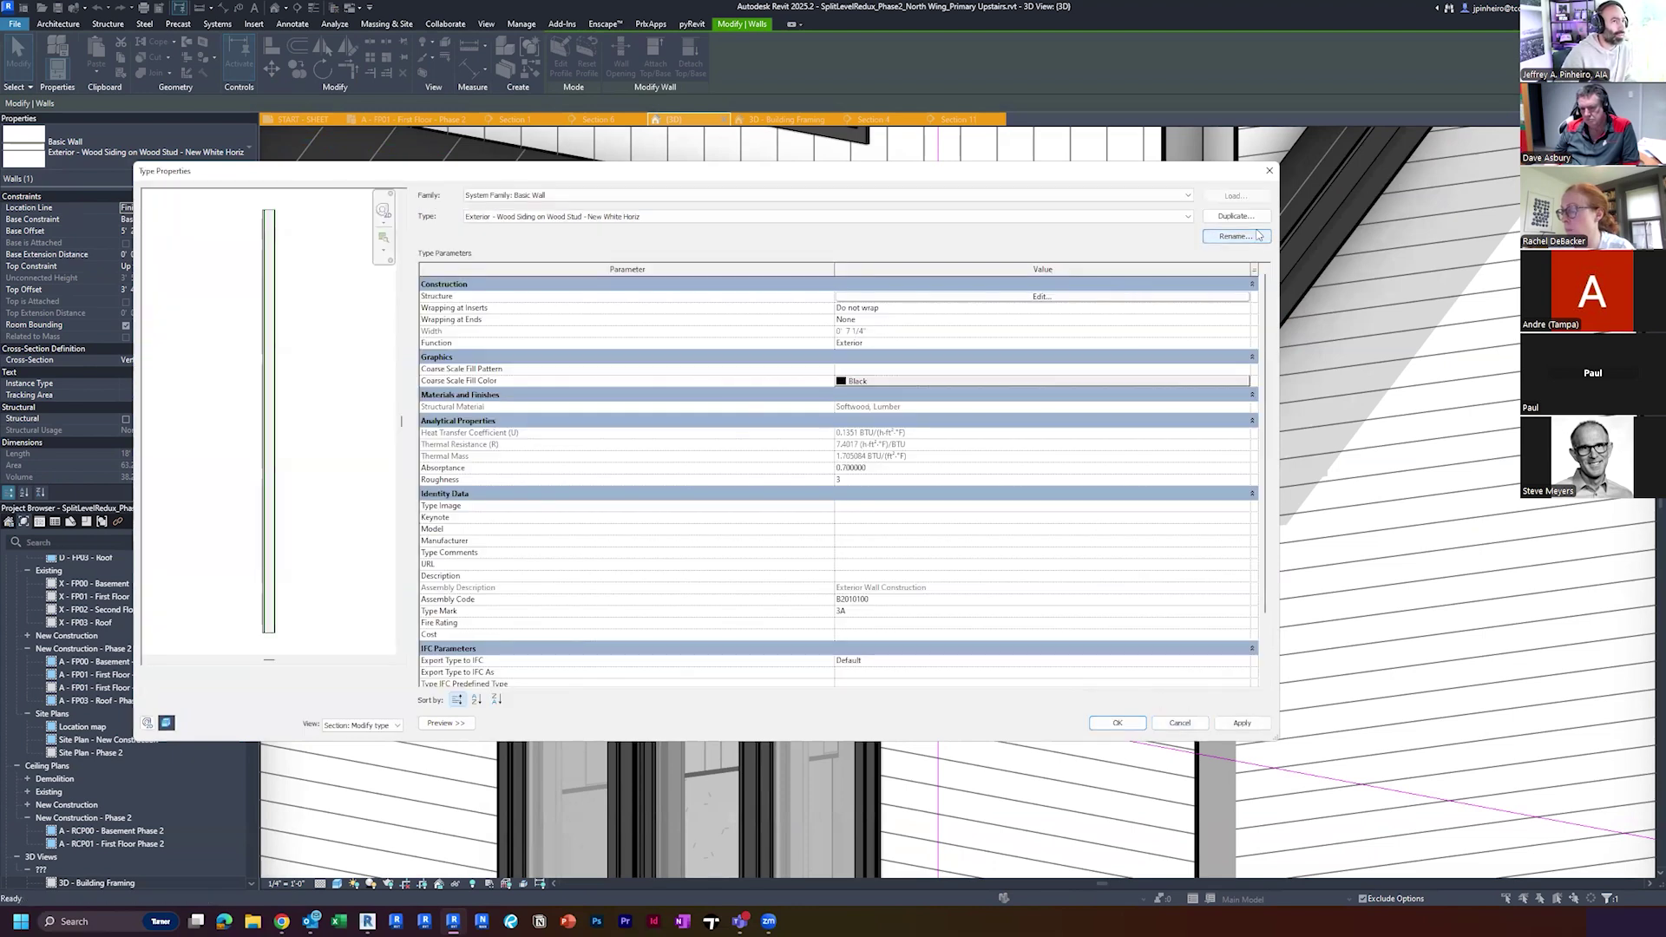
# Duplicate the wall type under the name "Sheathing and Siding"
pyautogui.click(1236, 217)
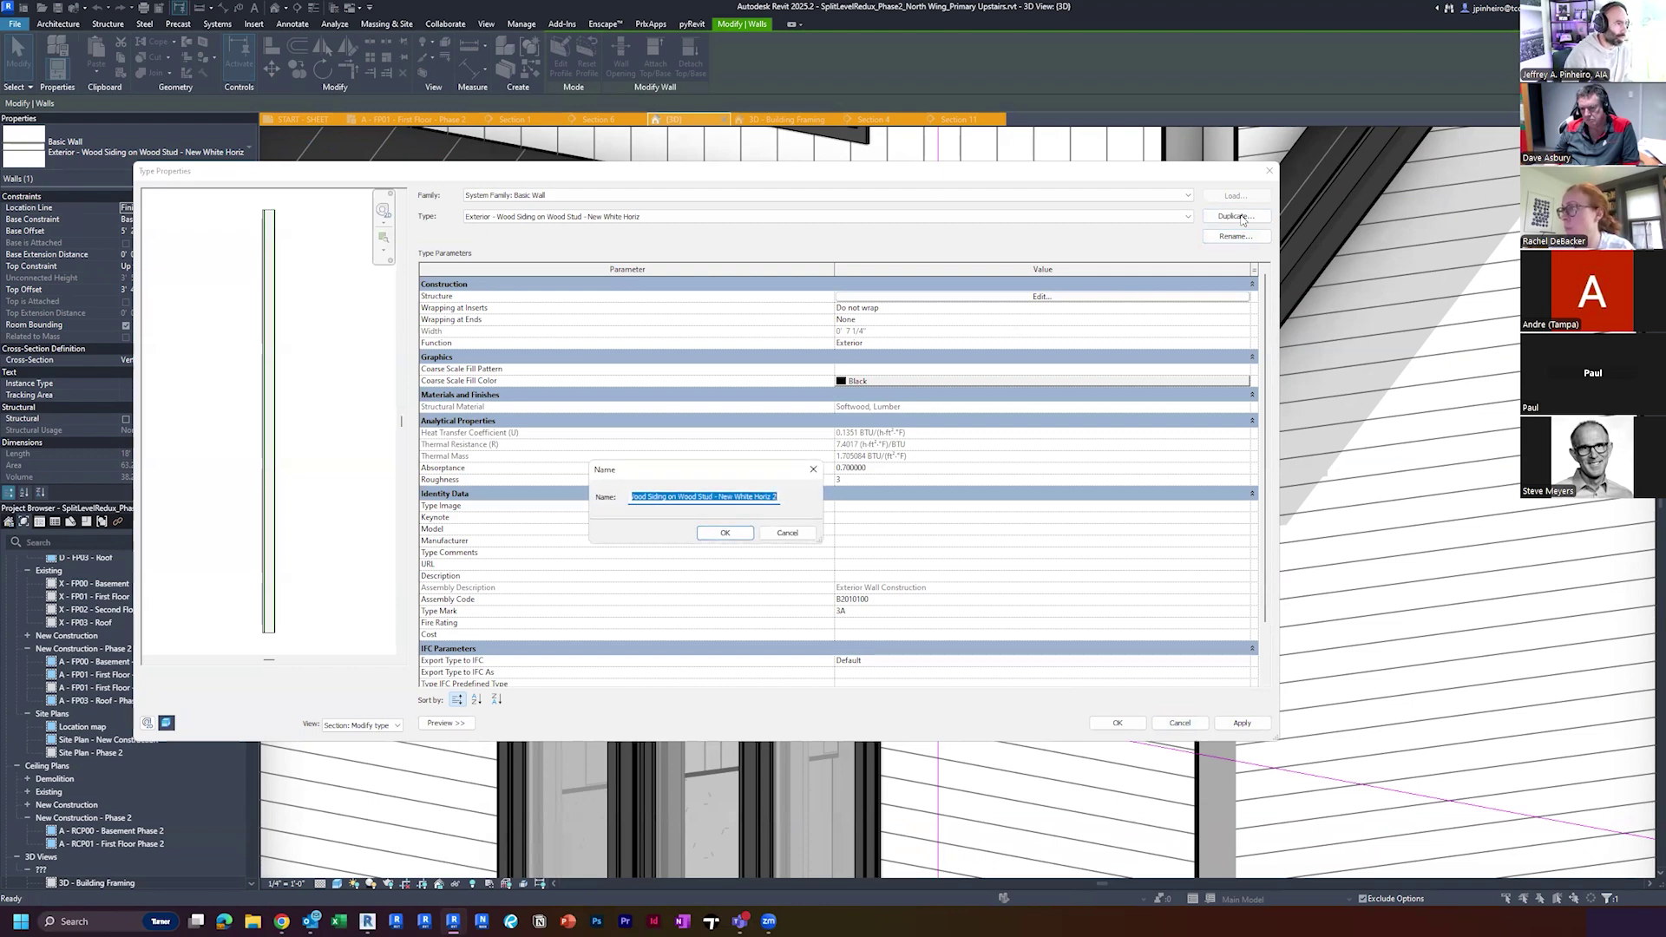
pyautogui.write('Sheathing')
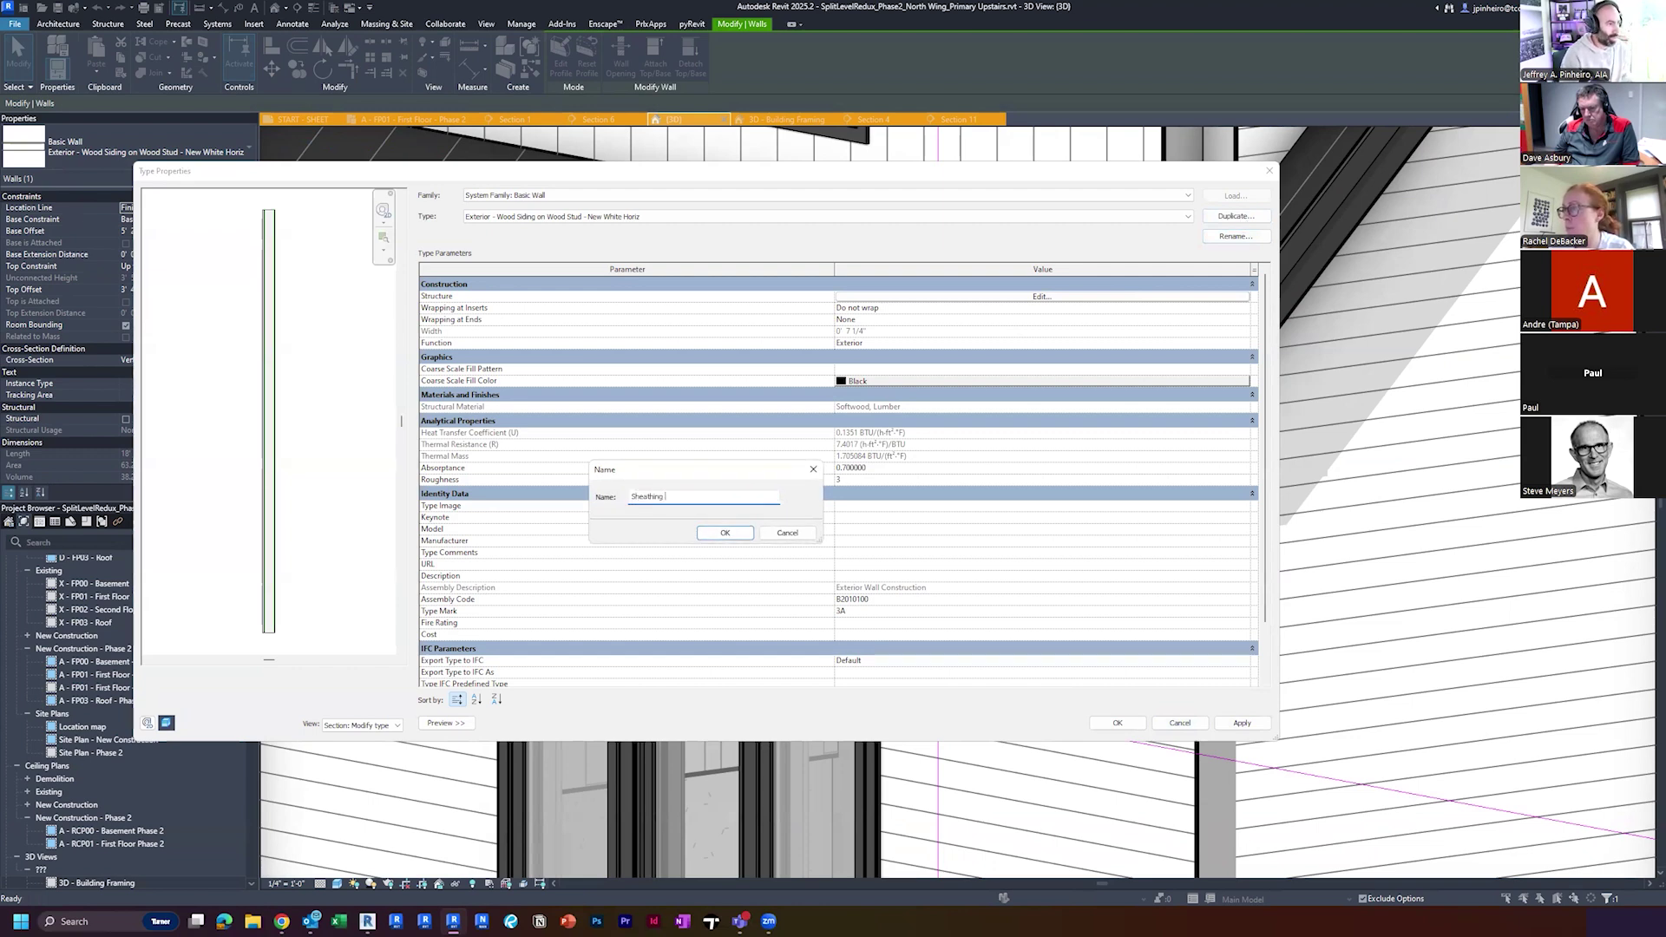
pyautogui.write(' and Siding')
pyautogui.press('Return')
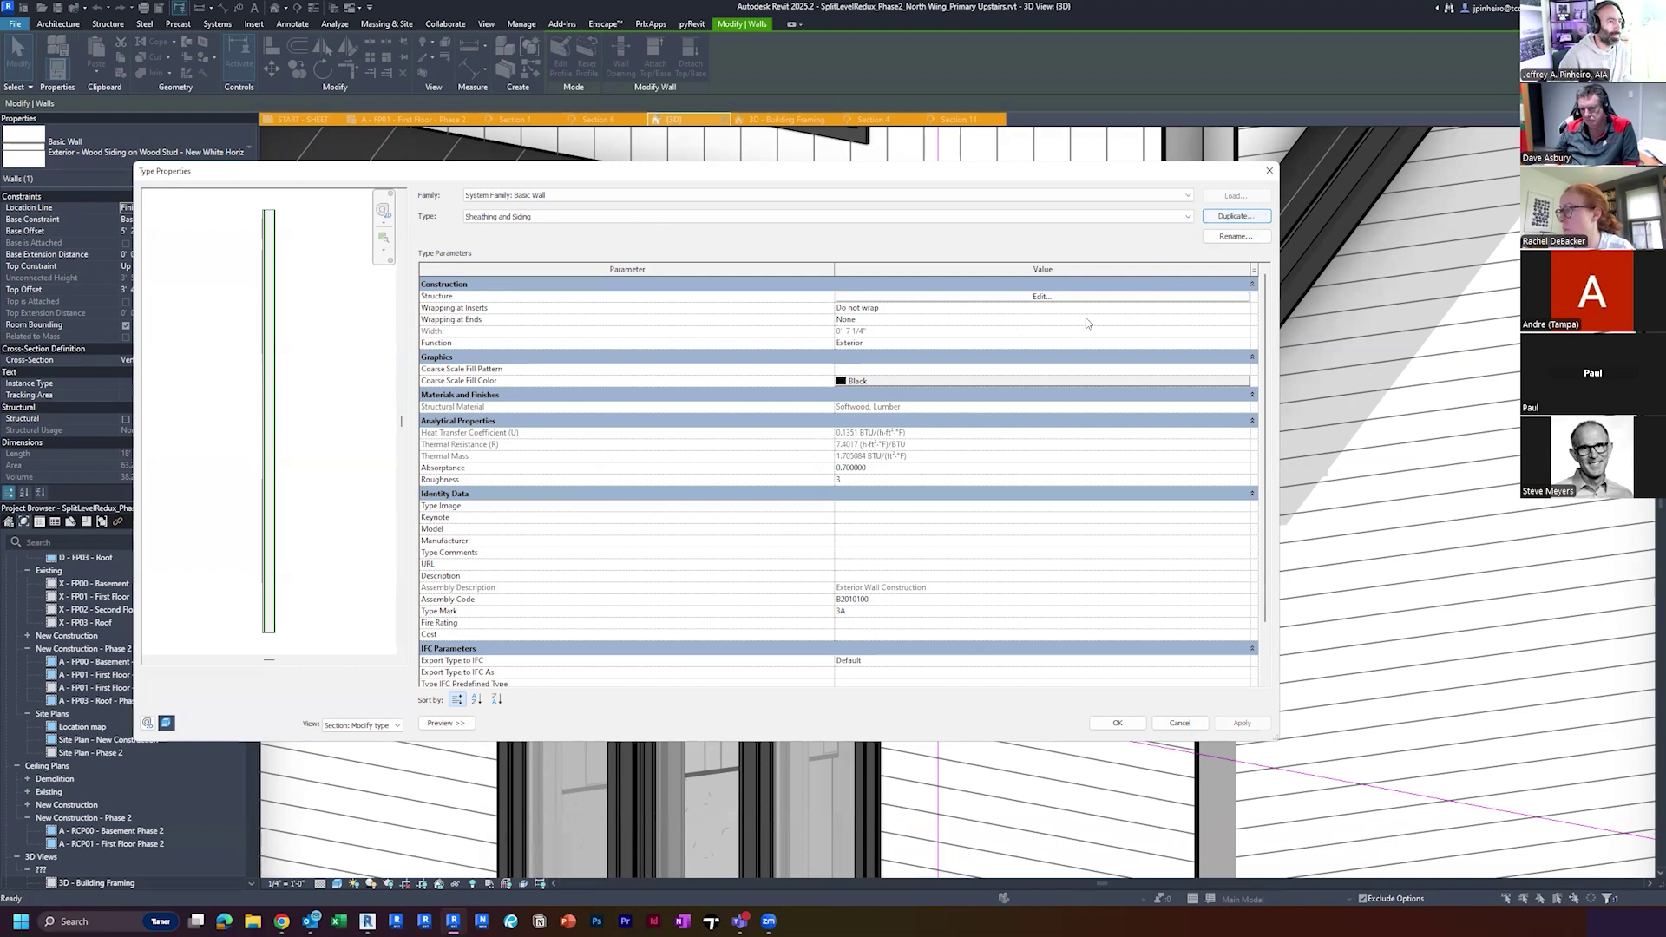
# Edit the Sheathing and Siding type's structure so the air infiltration barrier and plywood sheathing sit inside the core boundary, with the siding outside it
pyautogui.click(1041, 296)
pyautogui.press('Down')
pyautogui.press('Down')
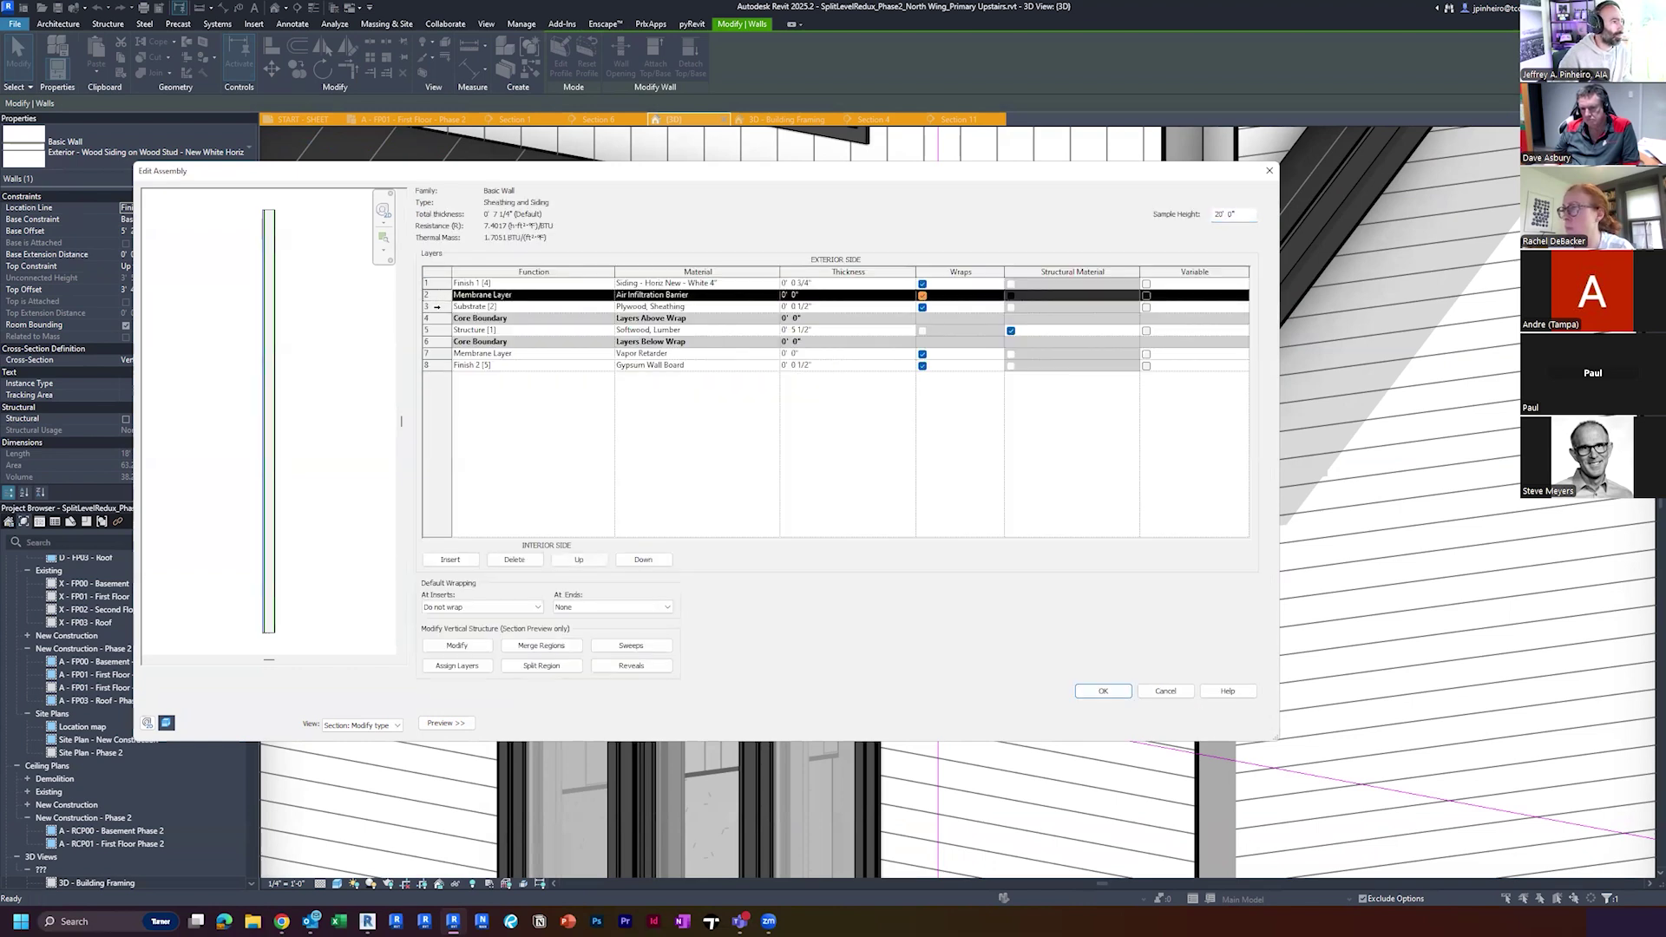
pyautogui.click(643, 559)
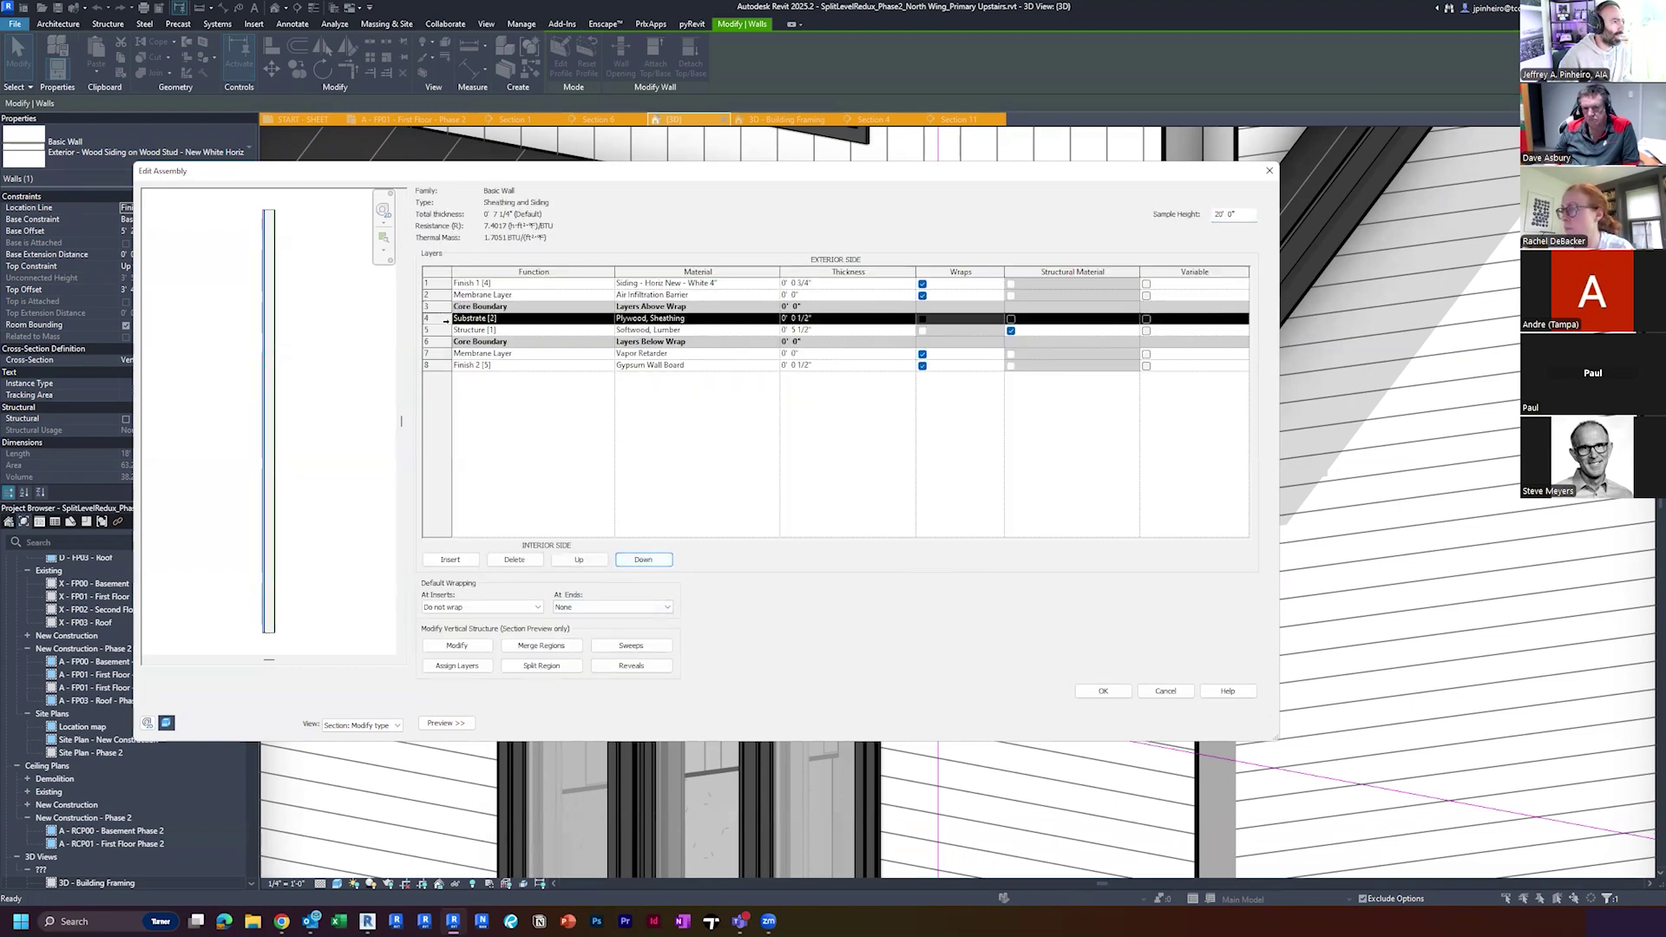
pyautogui.click(432, 296)
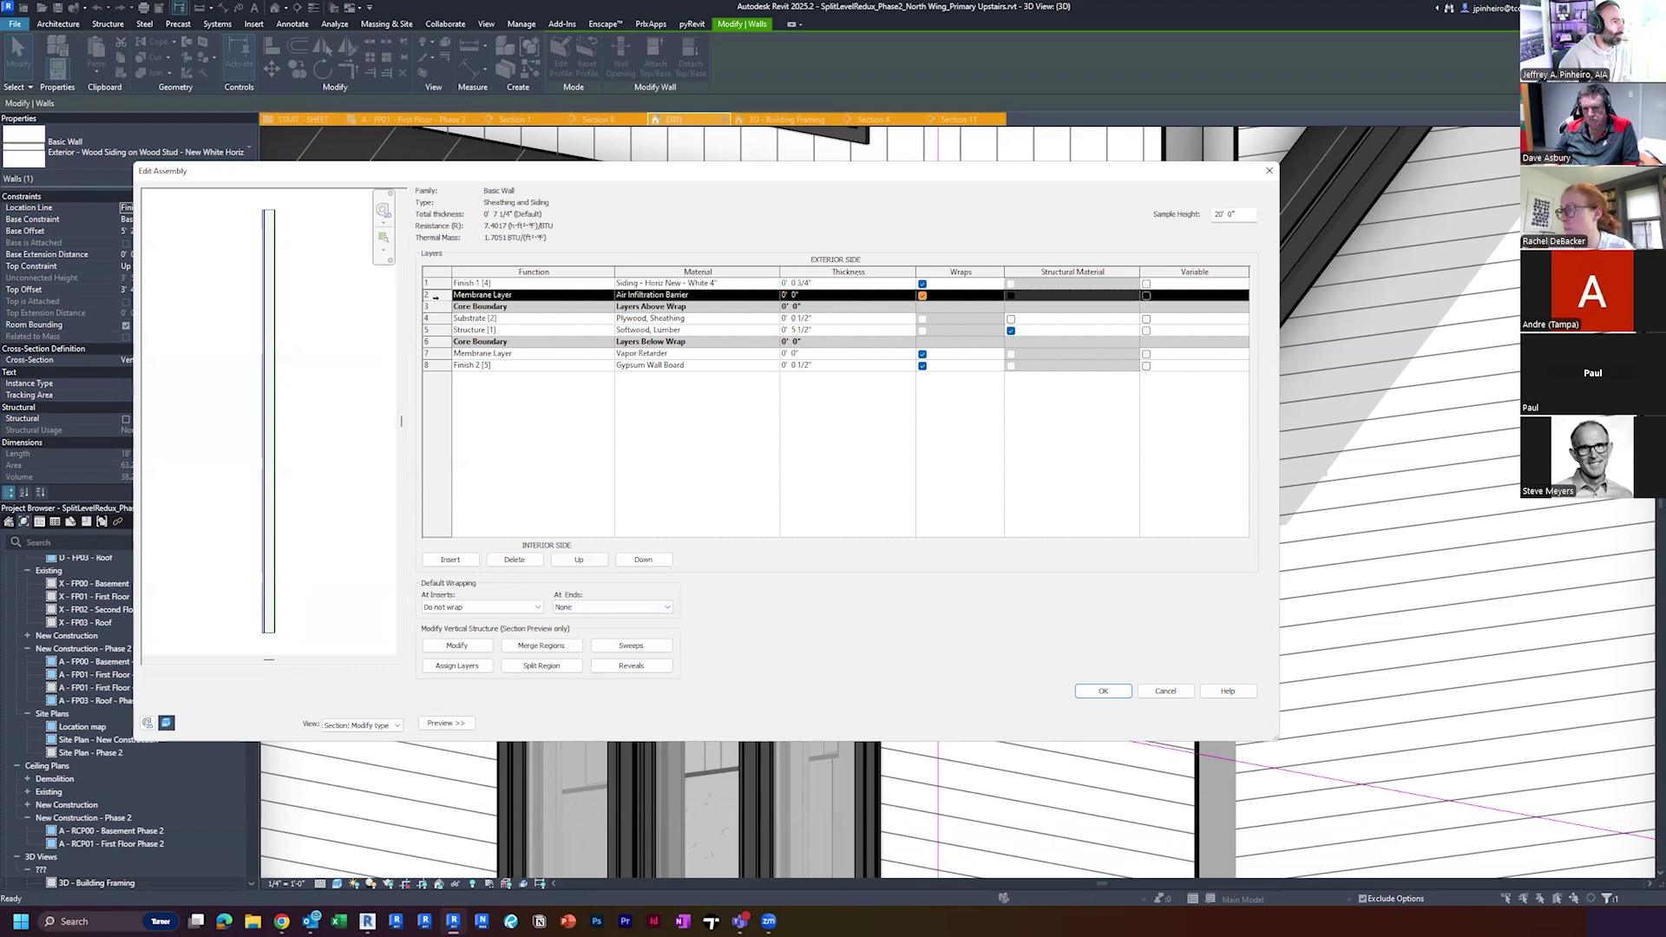
pyautogui.click(642, 560)
pyautogui.click(431, 284)
pyautogui.click(643, 560)
pyautogui.click(579, 560)
# Delete the softwood lumber structure, vapor retarder and gypsum wall board layers, and accept the wall type's changes
pyautogui.click(433, 329)
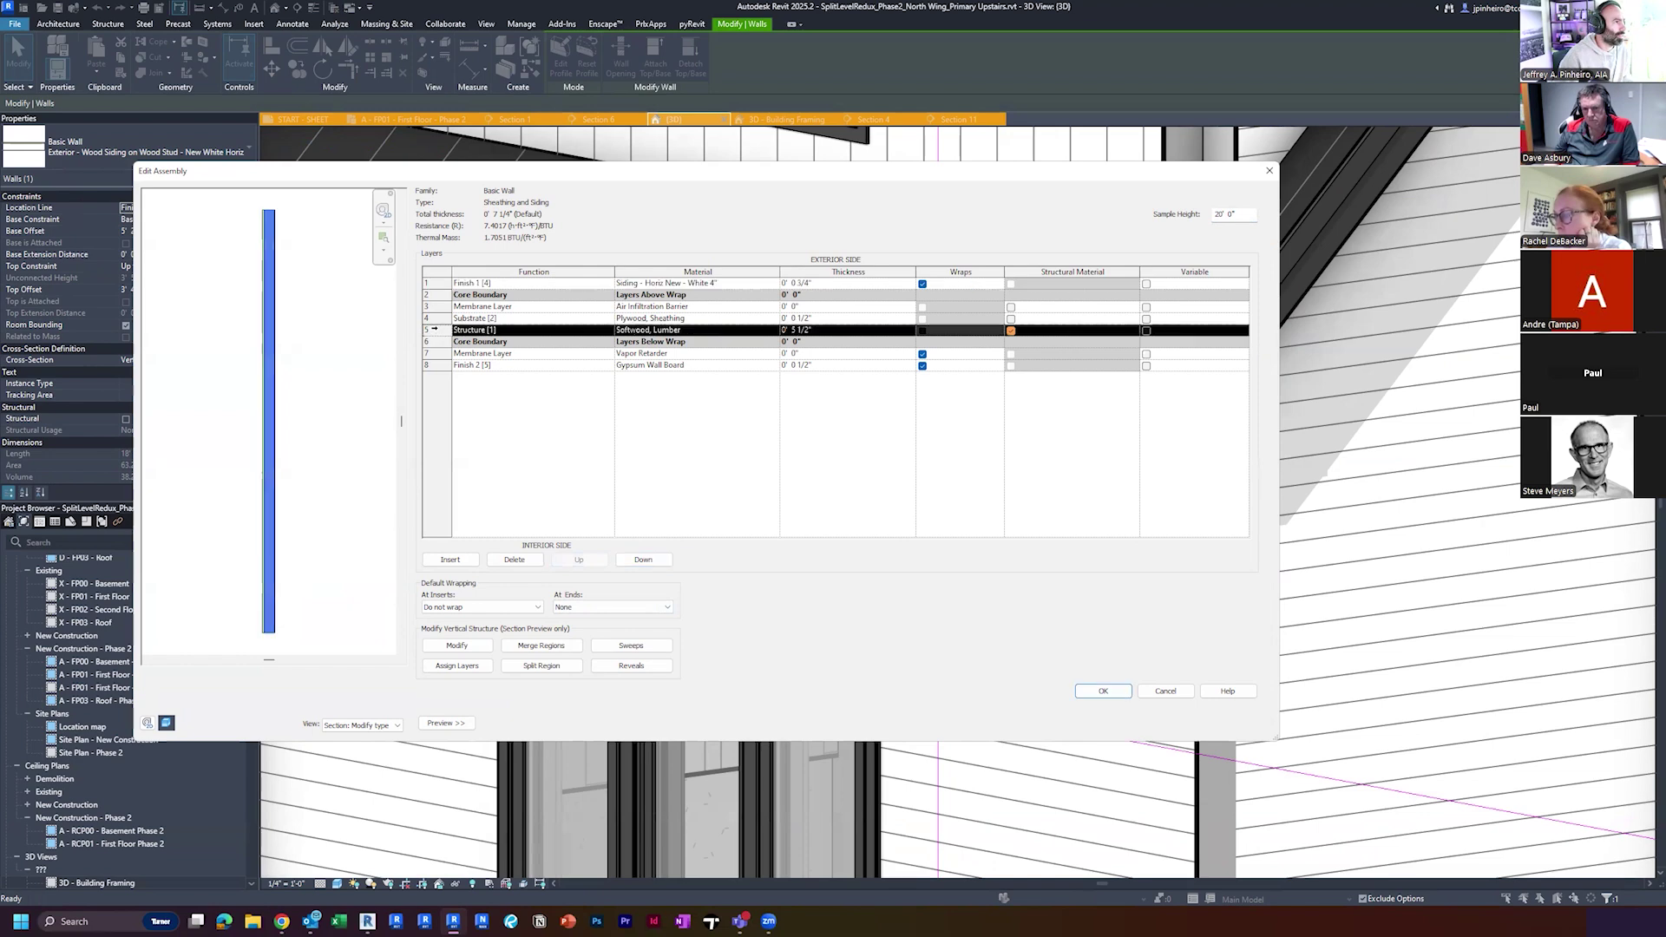
pyautogui.click(515, 561)
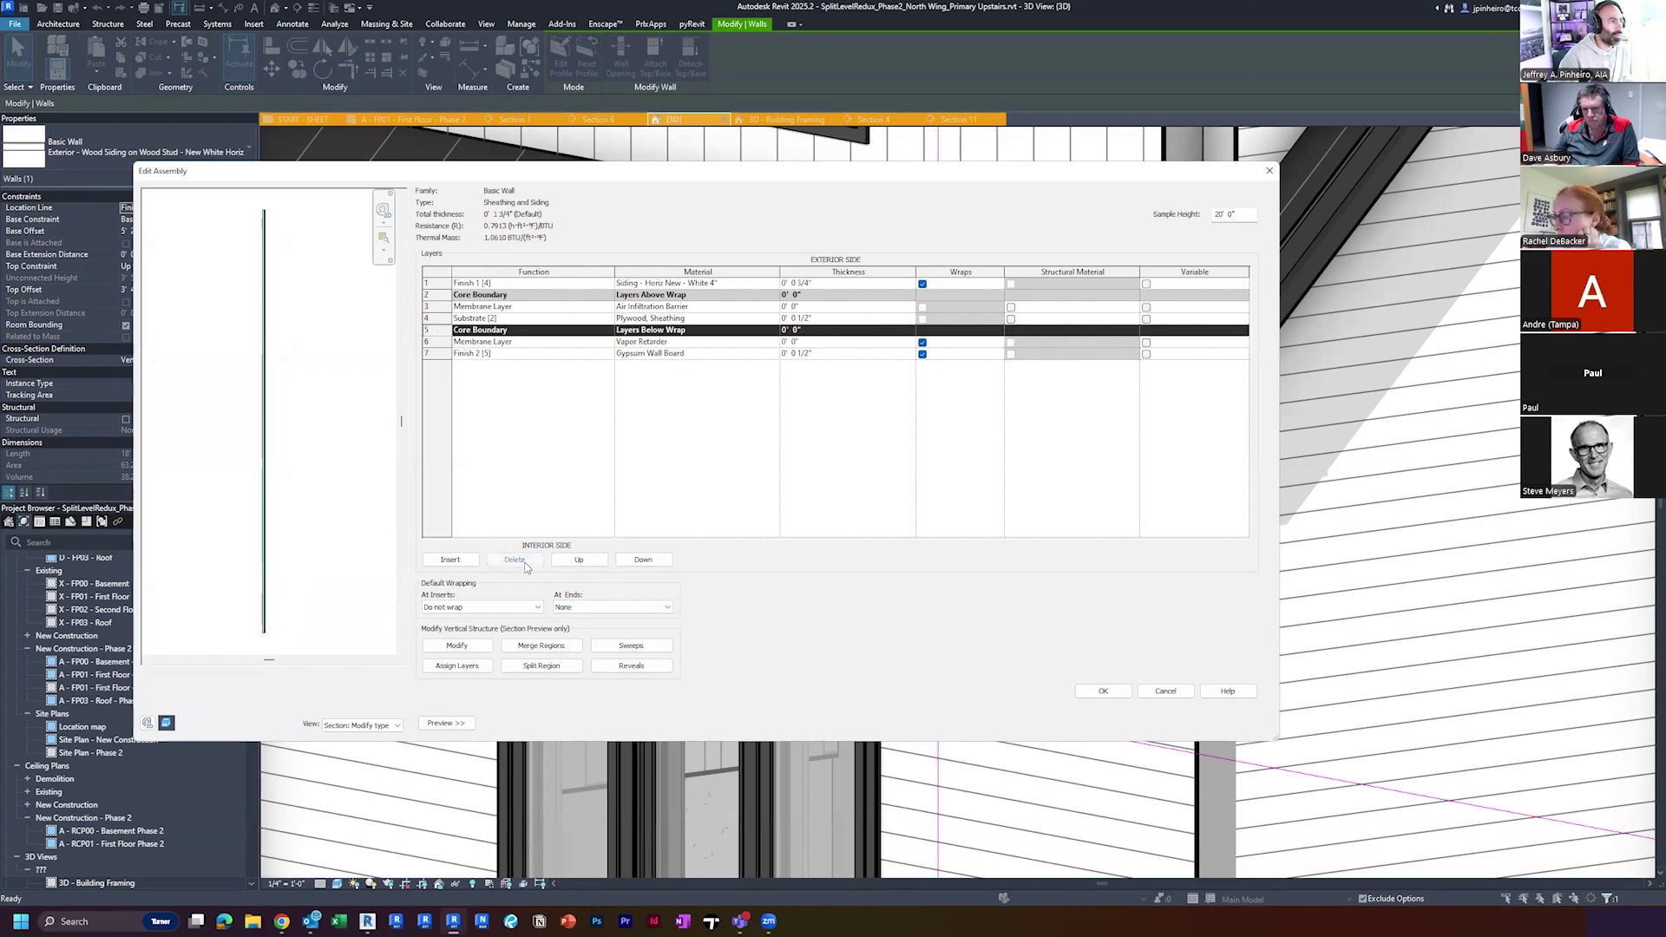
pyautogui.click(441, 342)
pyautogui.click(514, 560)
pyautogui.click(514, 559)
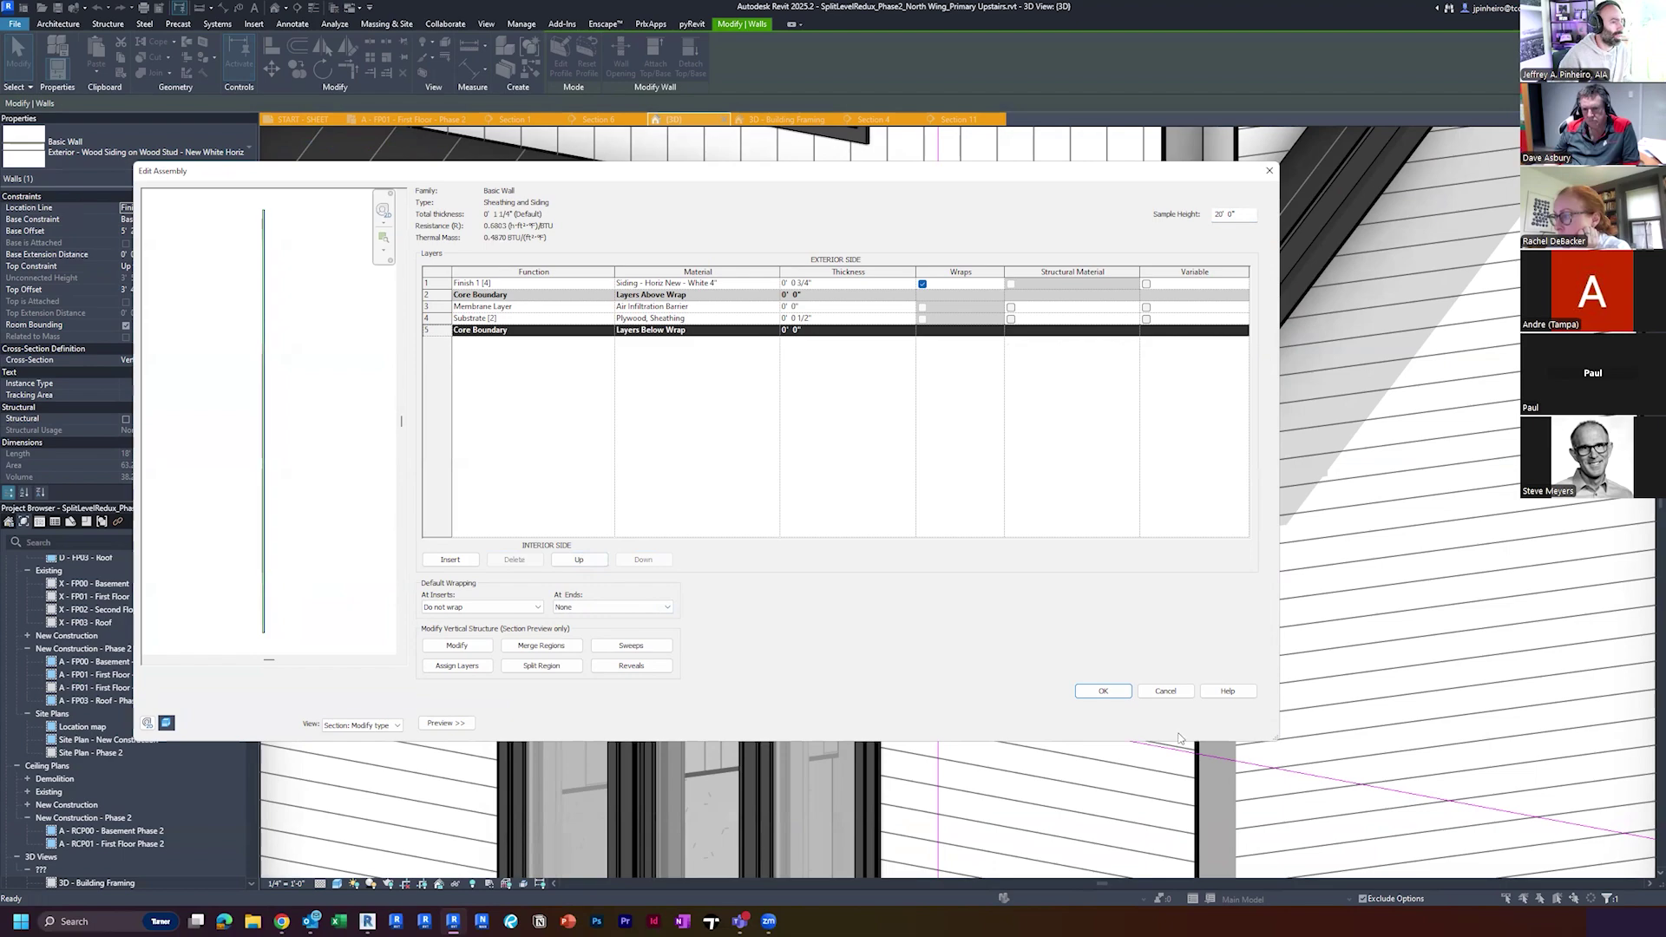
pyautogui.click(1103, 691)
pyautogui.click(1112, 722)
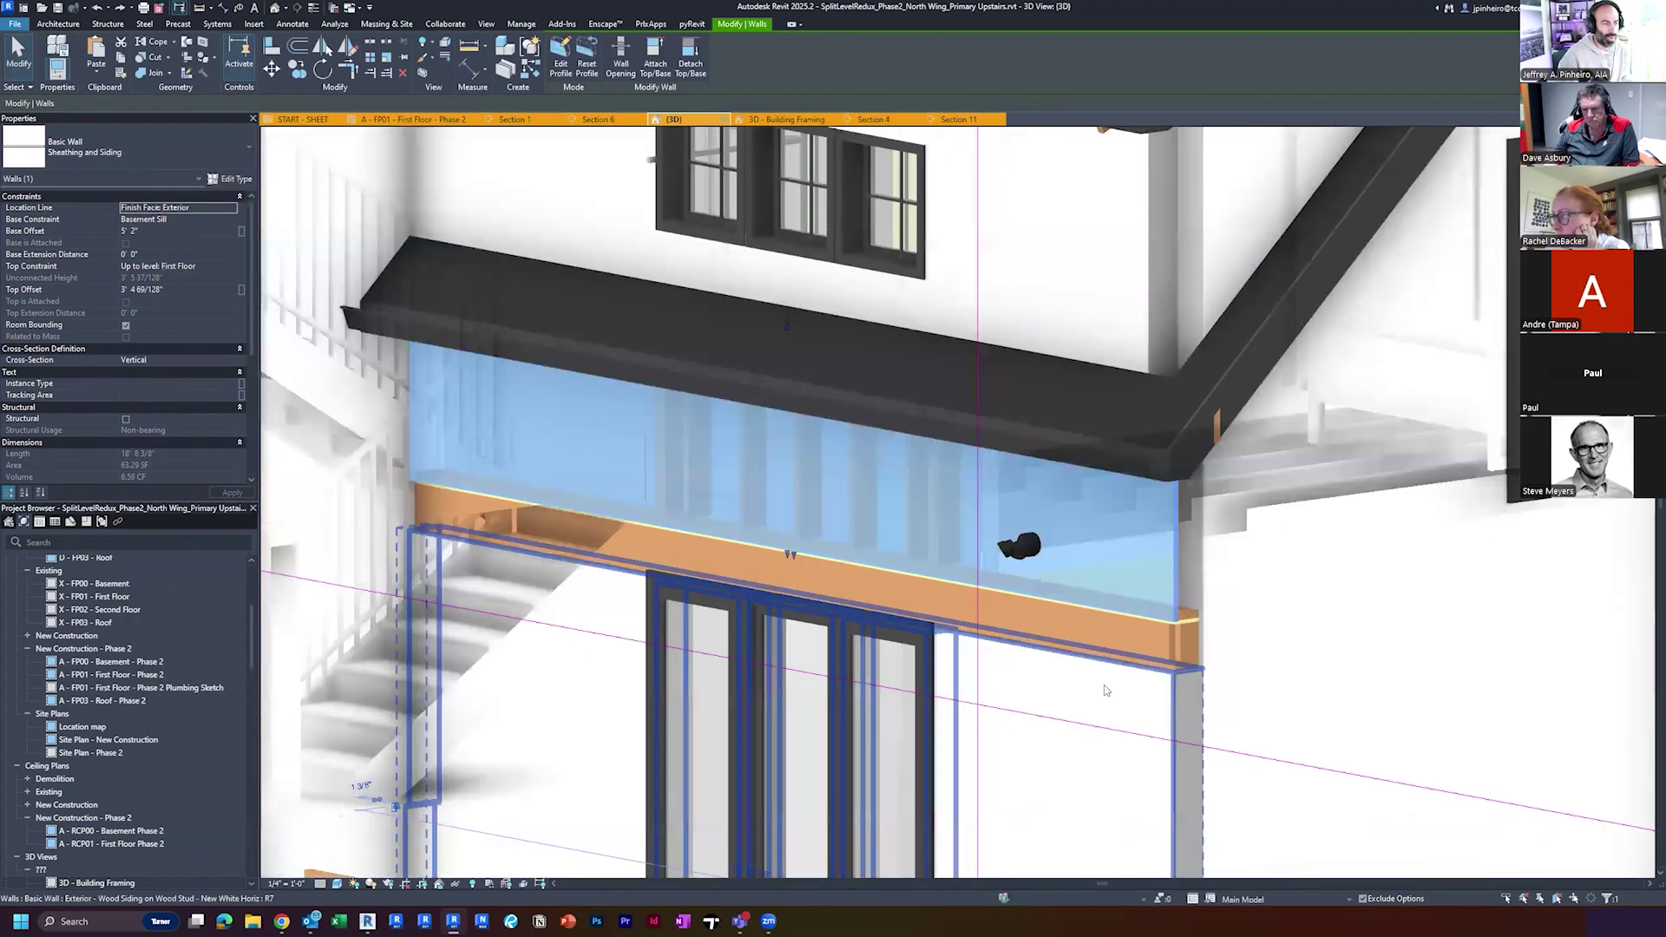
# Change the selected wall above the rim framing back to the type "Exterior - Wood Siding on Wood Stud - New White Horiz"
pyautogui.scroll(-1, 1103, 686)
pyautogui.scroll(4, 1111, 573)
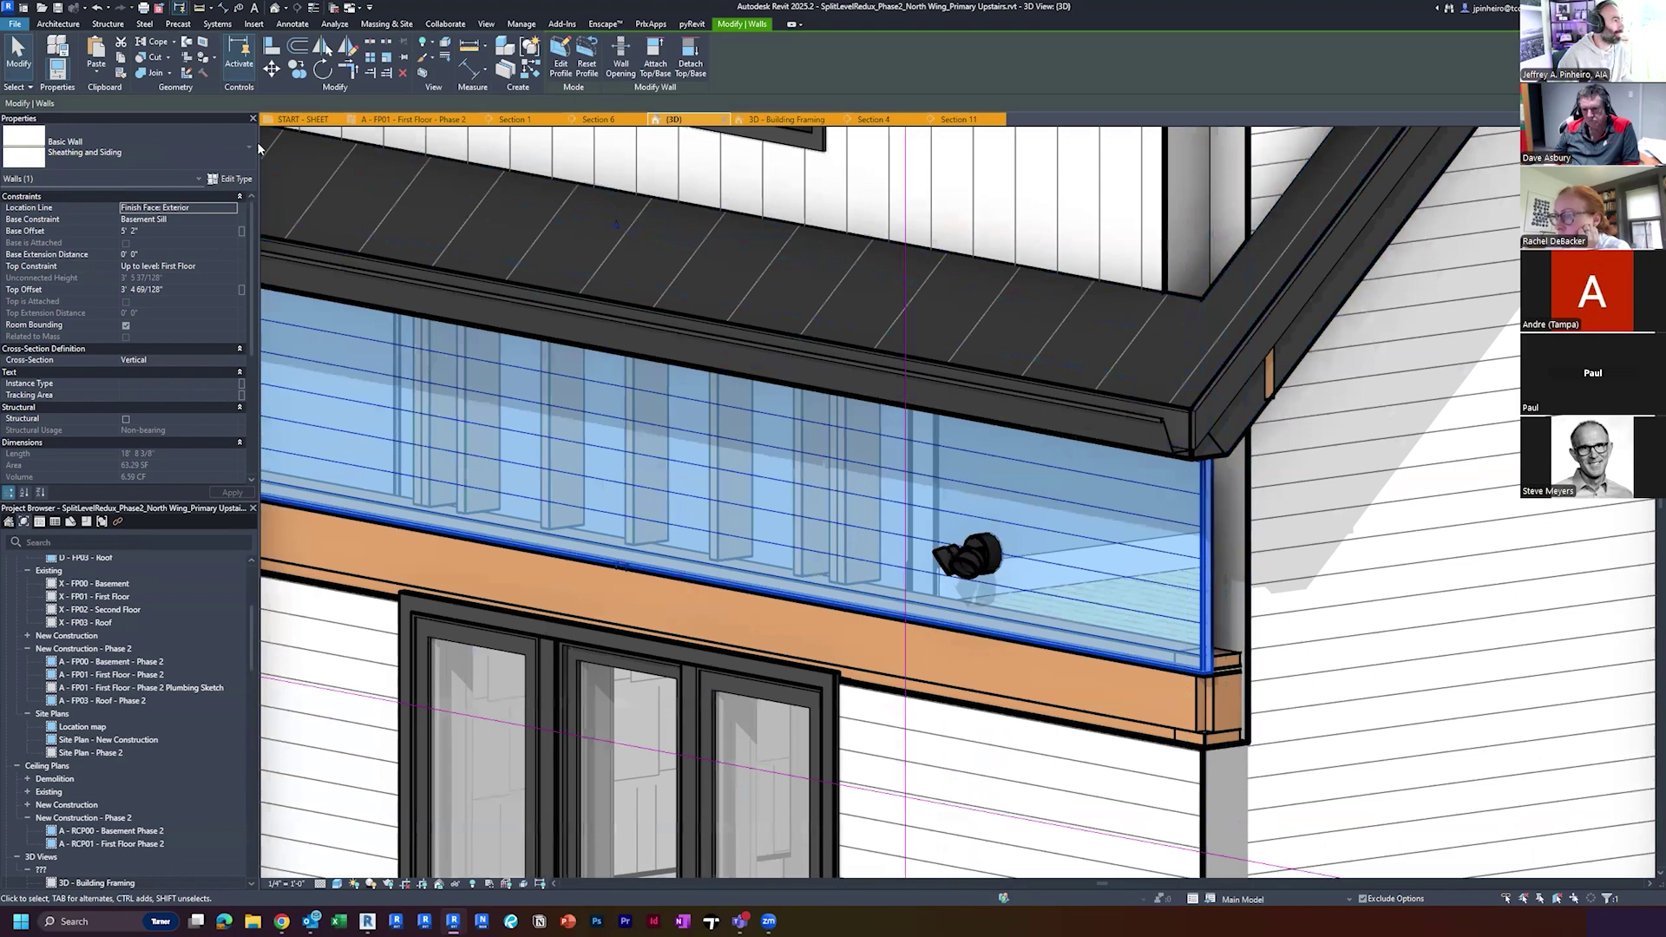
pyautogui.click(142, 144)
pyautogui.scroll(1, 138, 299)
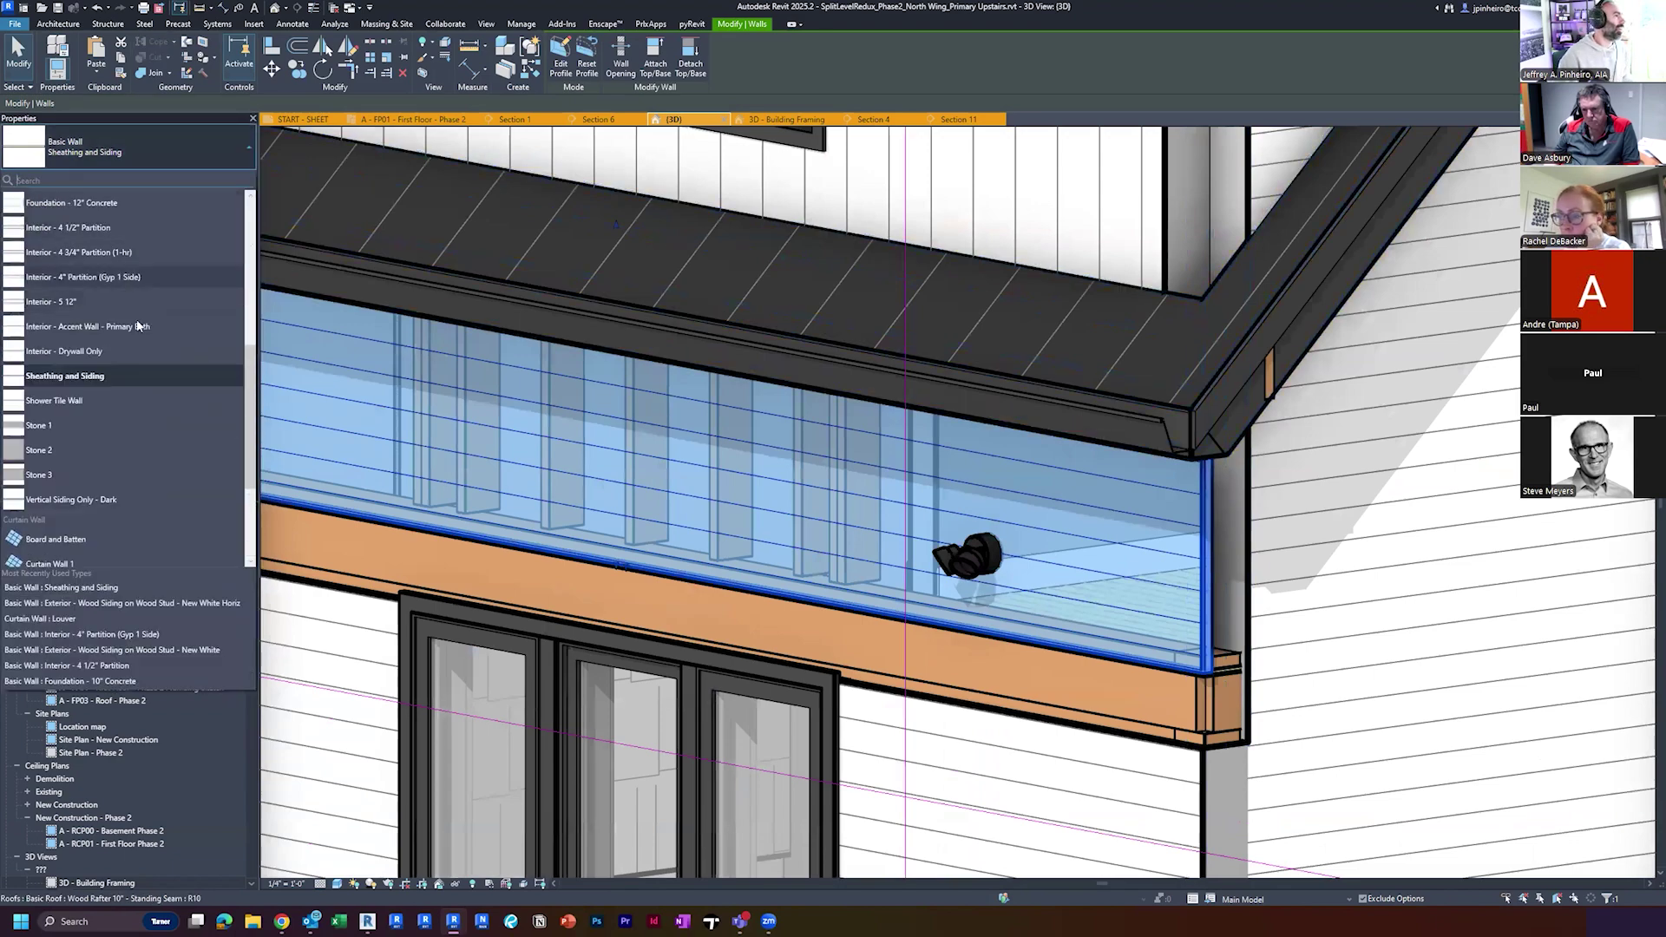
pyautogui.scroll(4, 154, 387)
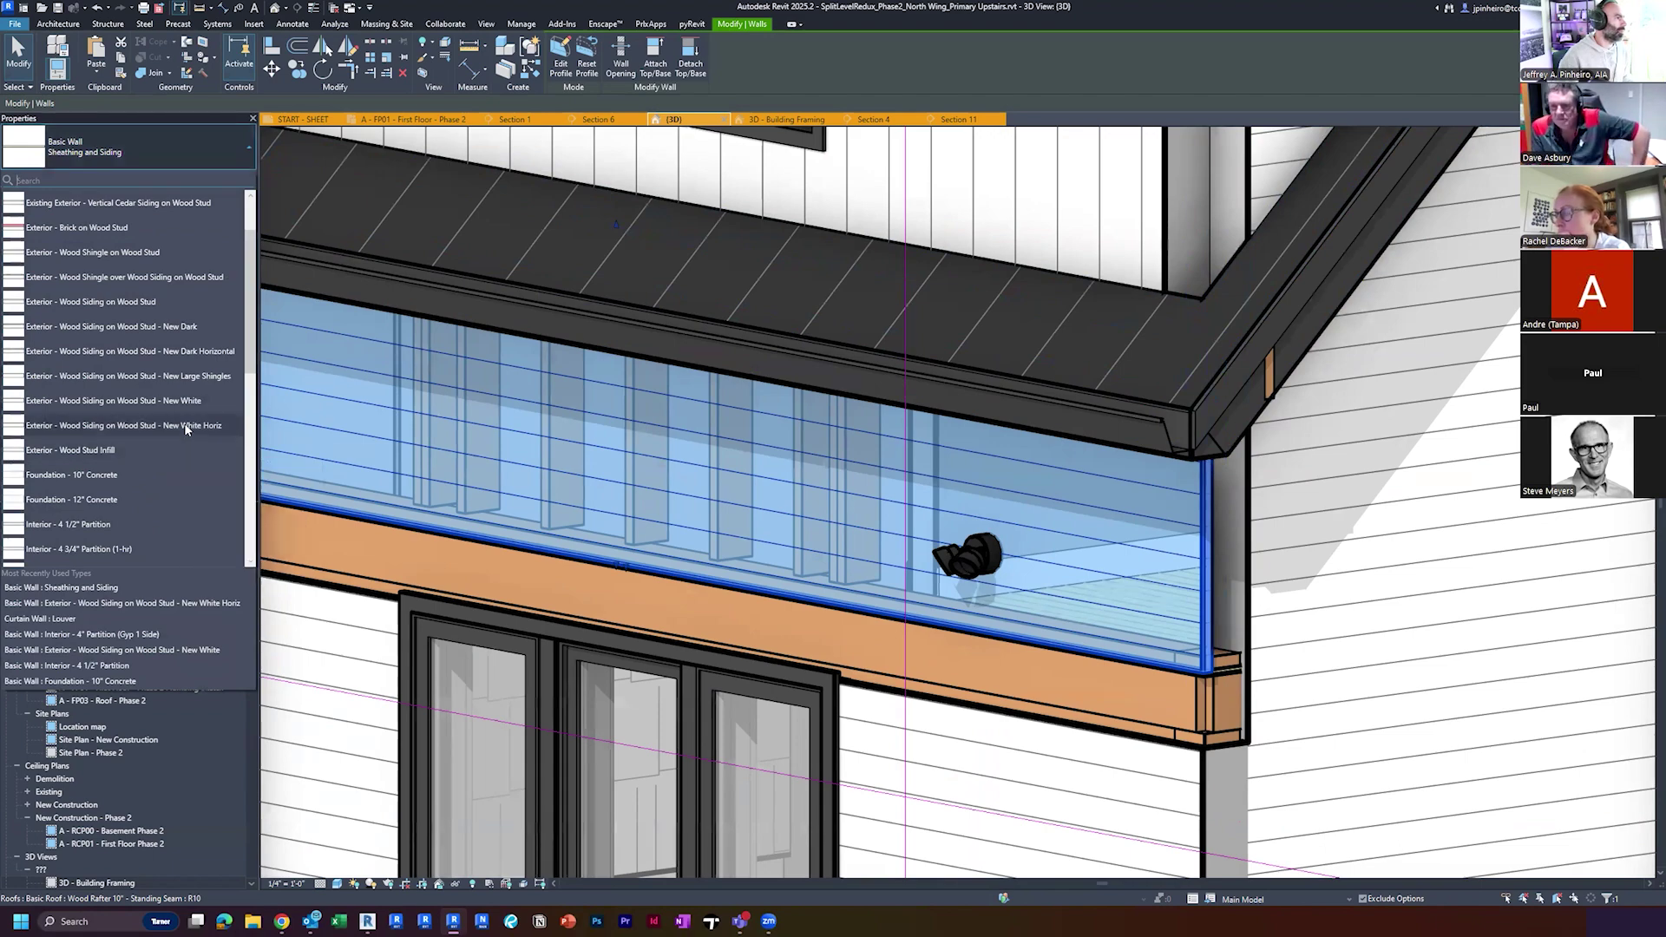
pyautogui.click(188, 429)
pyautogui.press('Escape')
pyautogui.scroll(-2, 1204, 746)
pyautogui.moveTo(1205, 747); pyautogui.dragTo(1186, 688, button='middle')
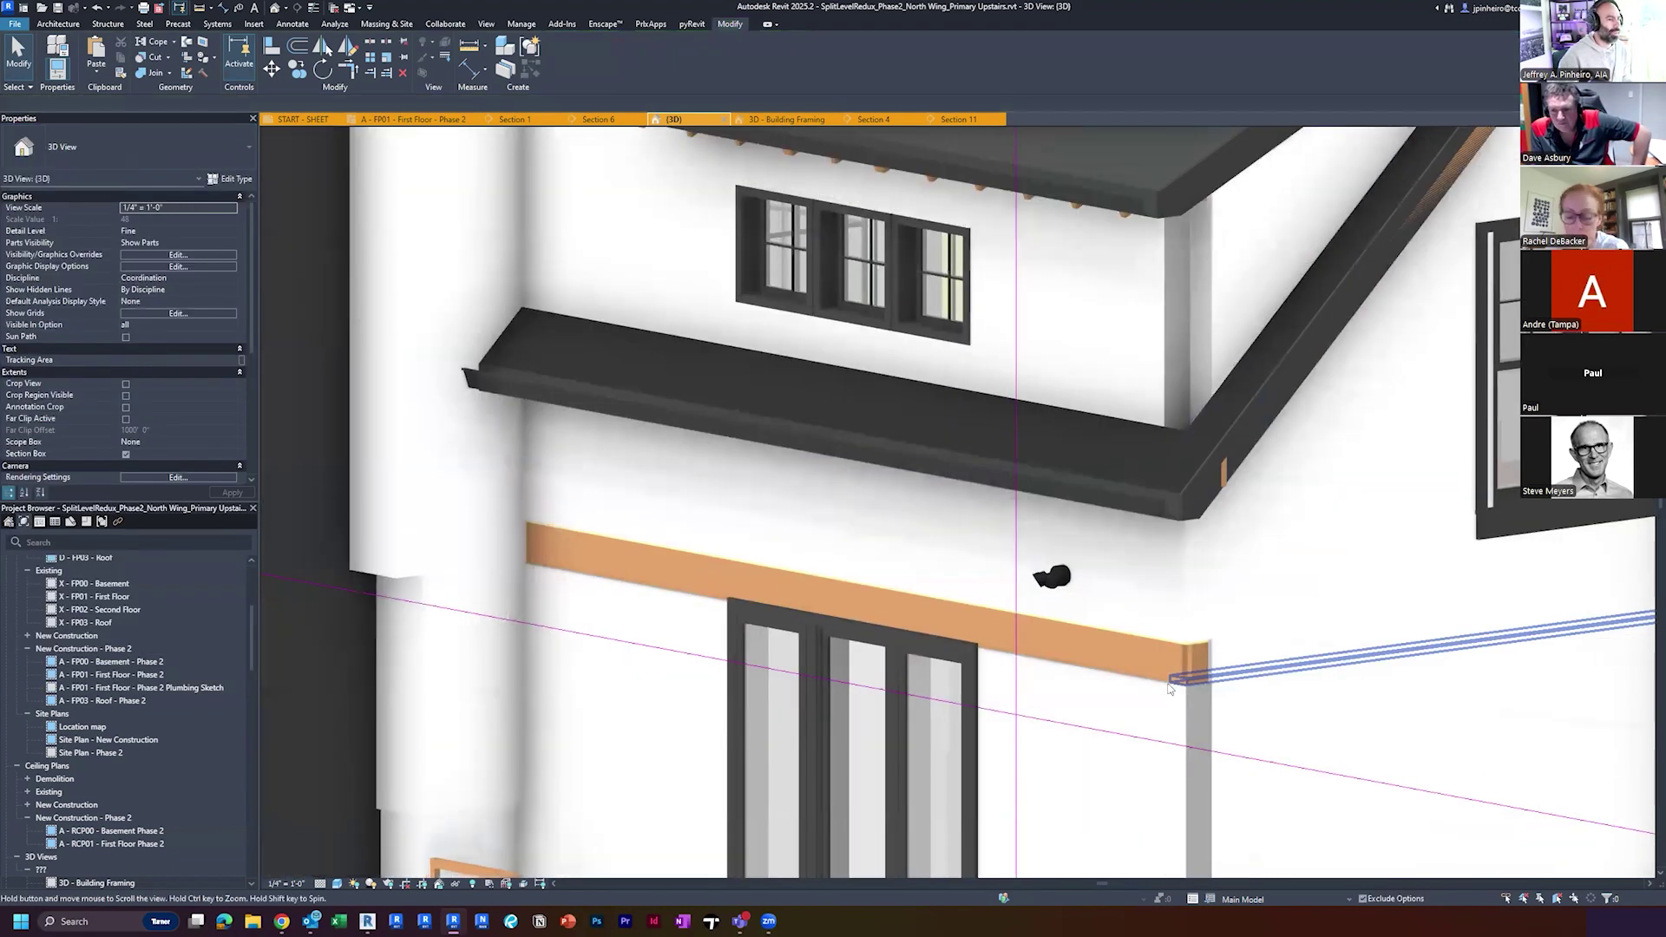
pyautogui.scroll(2, 171, 780)
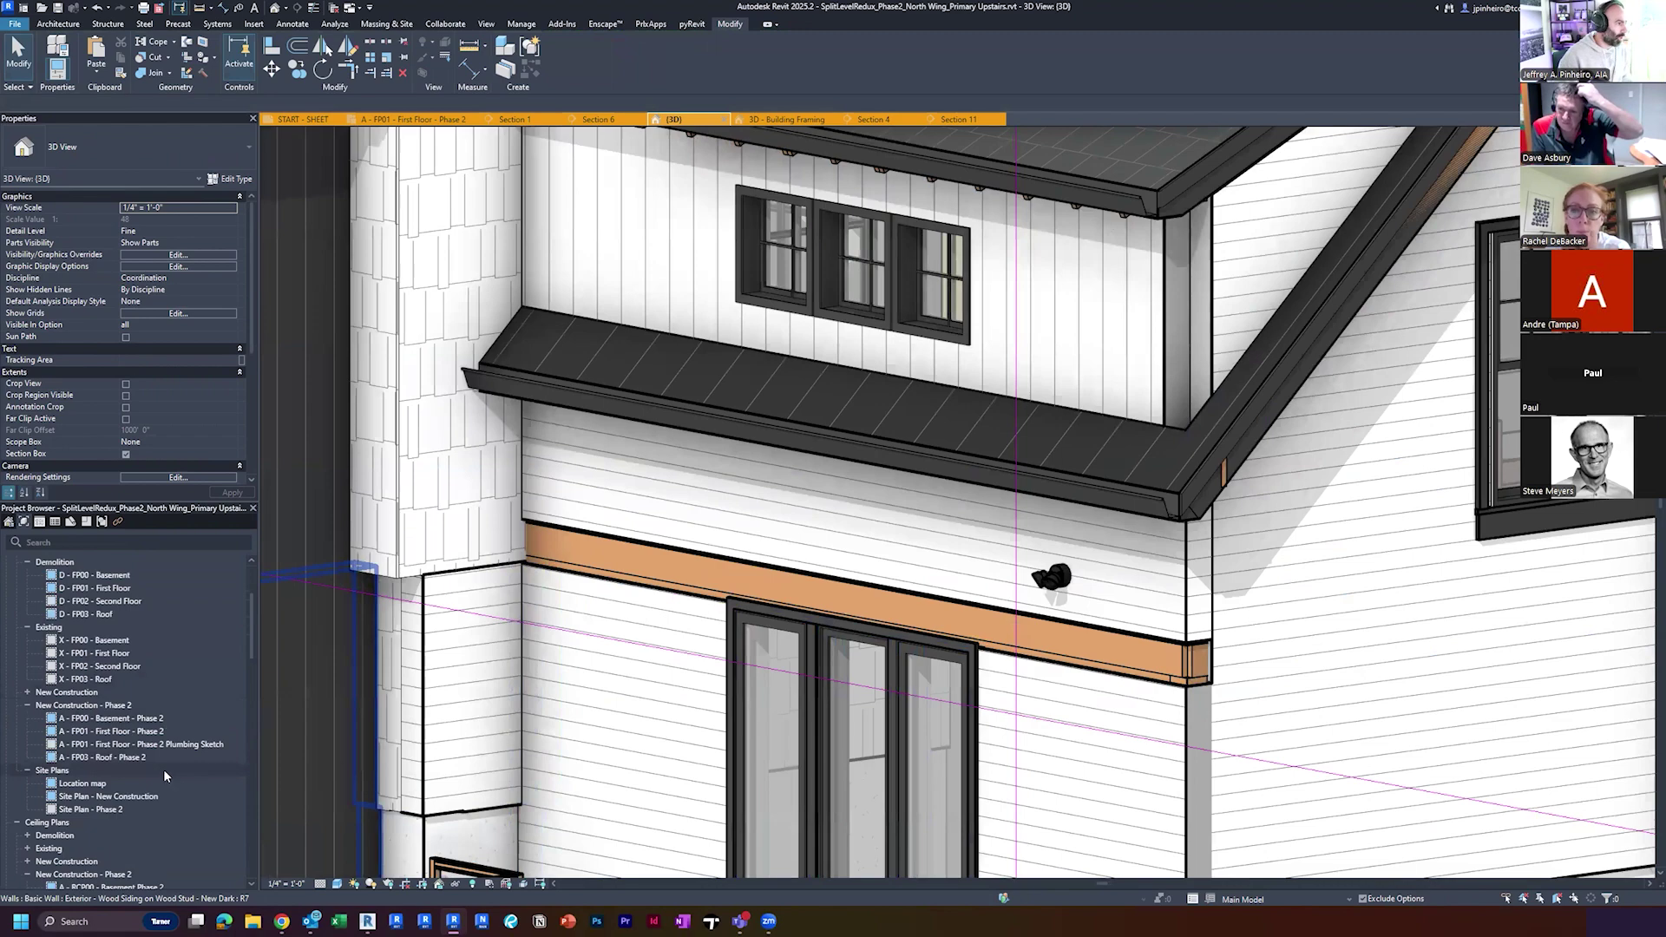
# In the Phase 2 first floor plan, draw a Sheathing and Siding wall about 17' long just outside the W.I.C. and primary bath exterior wall
pyautogui.doubleClick(172, 733)
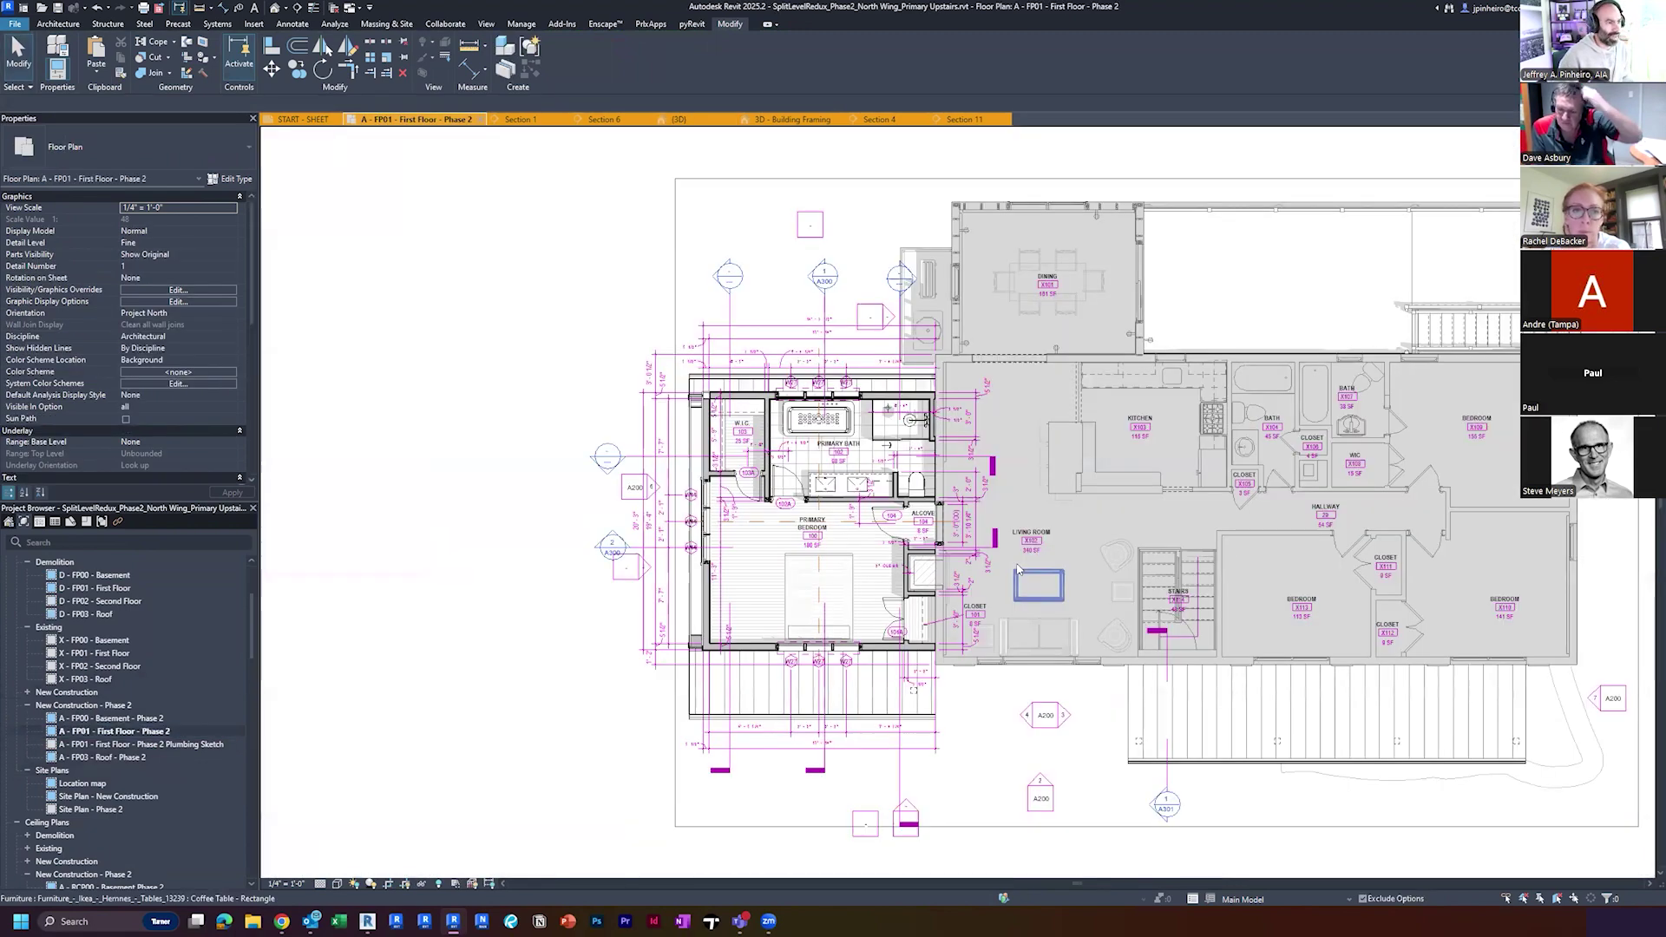
pyautogui.scroll(6, 772, 360)
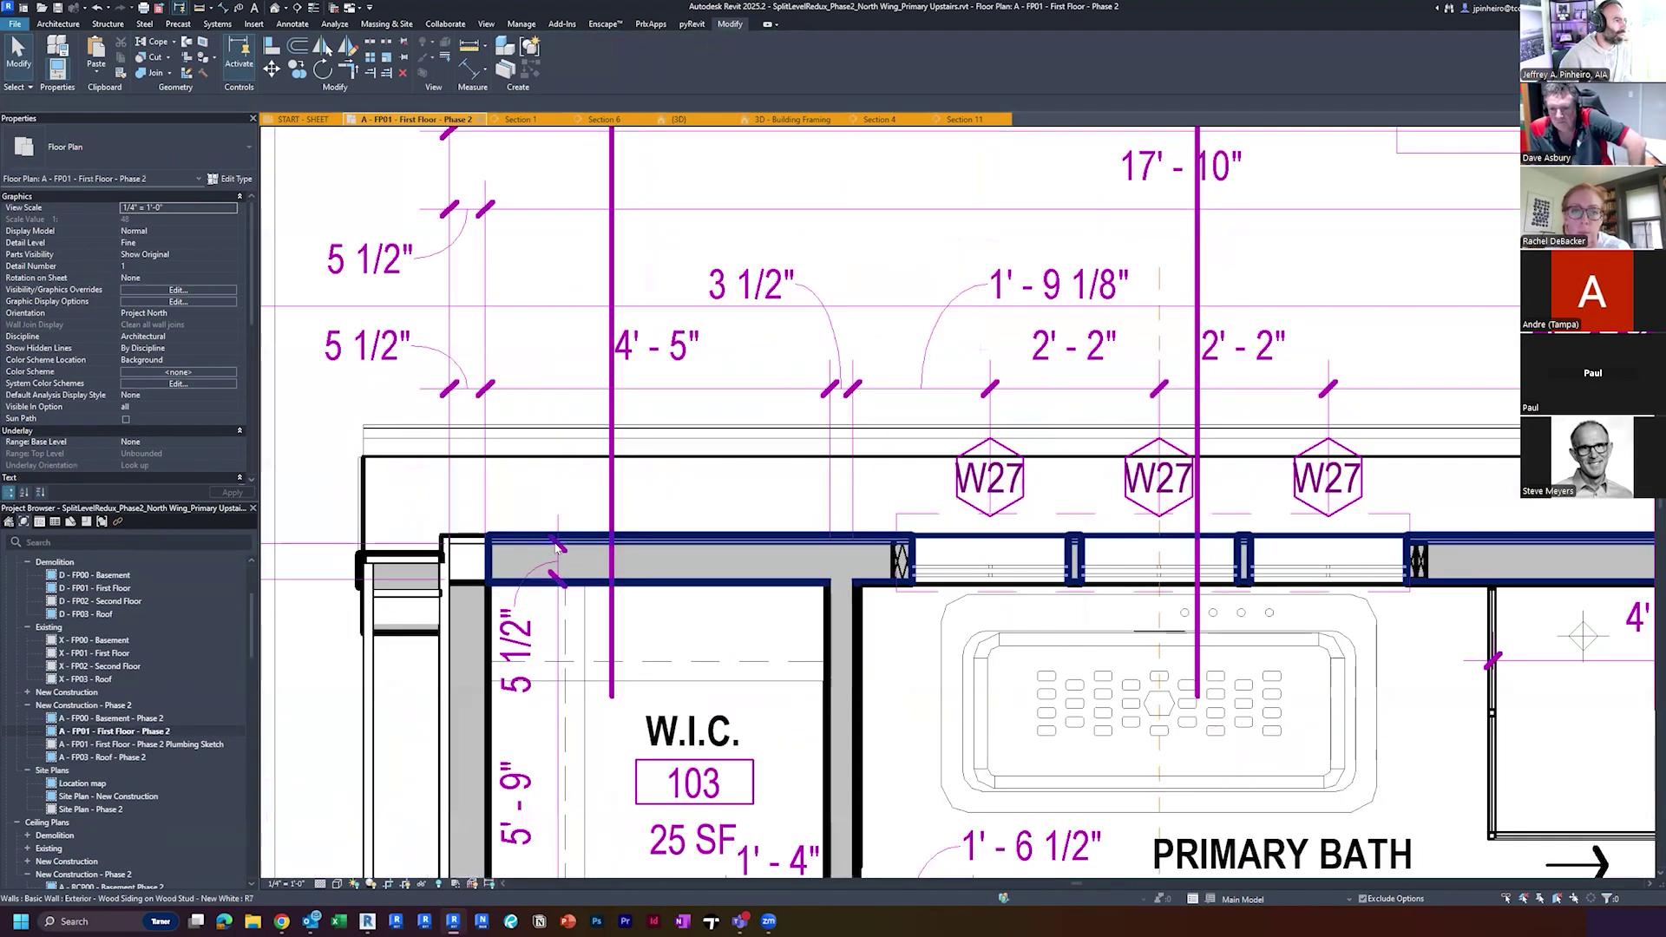
pyautogui.click(556, 546)
pyautogui.press('c')
pyautogui.press('s')
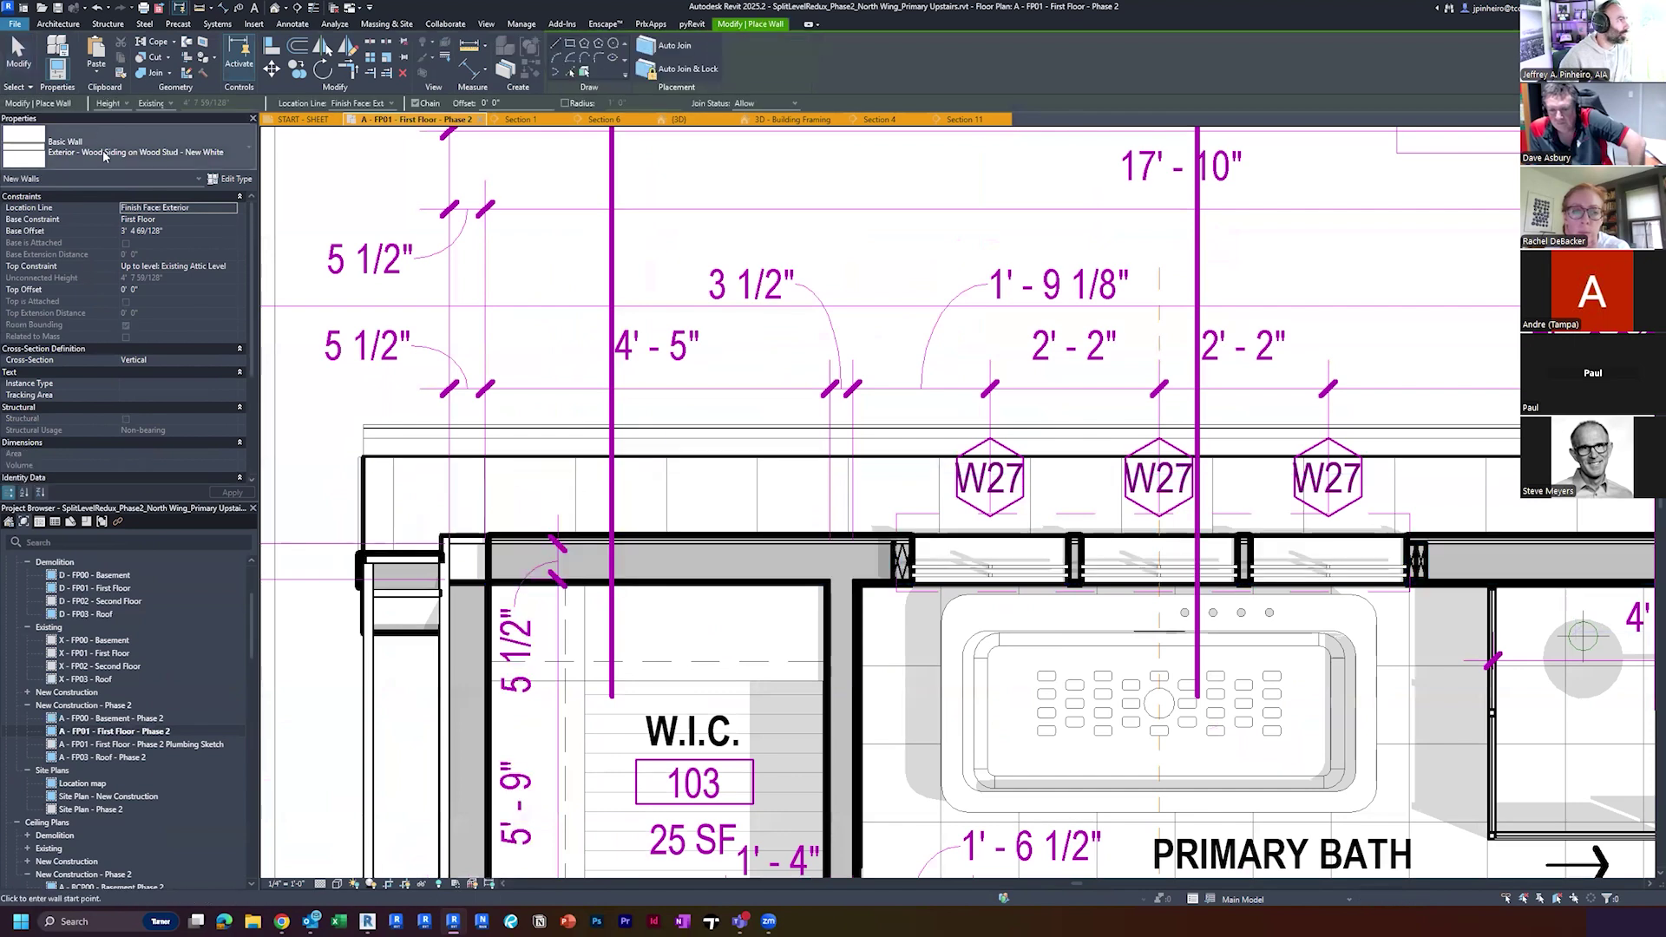
pyautogui.click(104, 154)
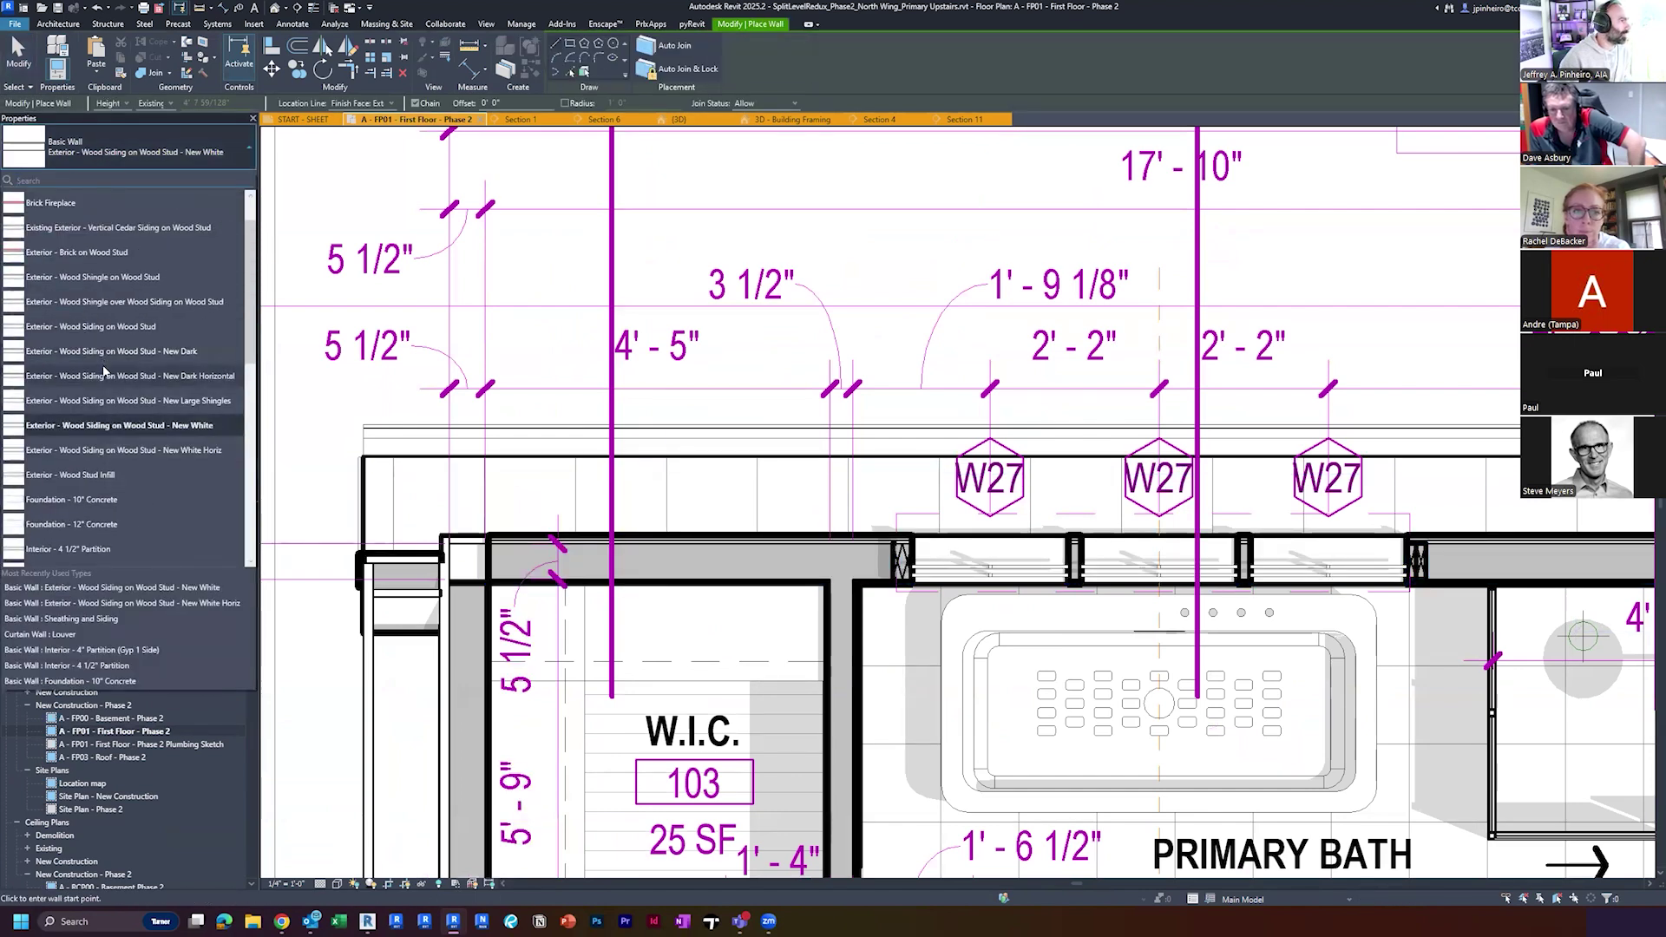
pyautogui.scroll(1, 151, 413)
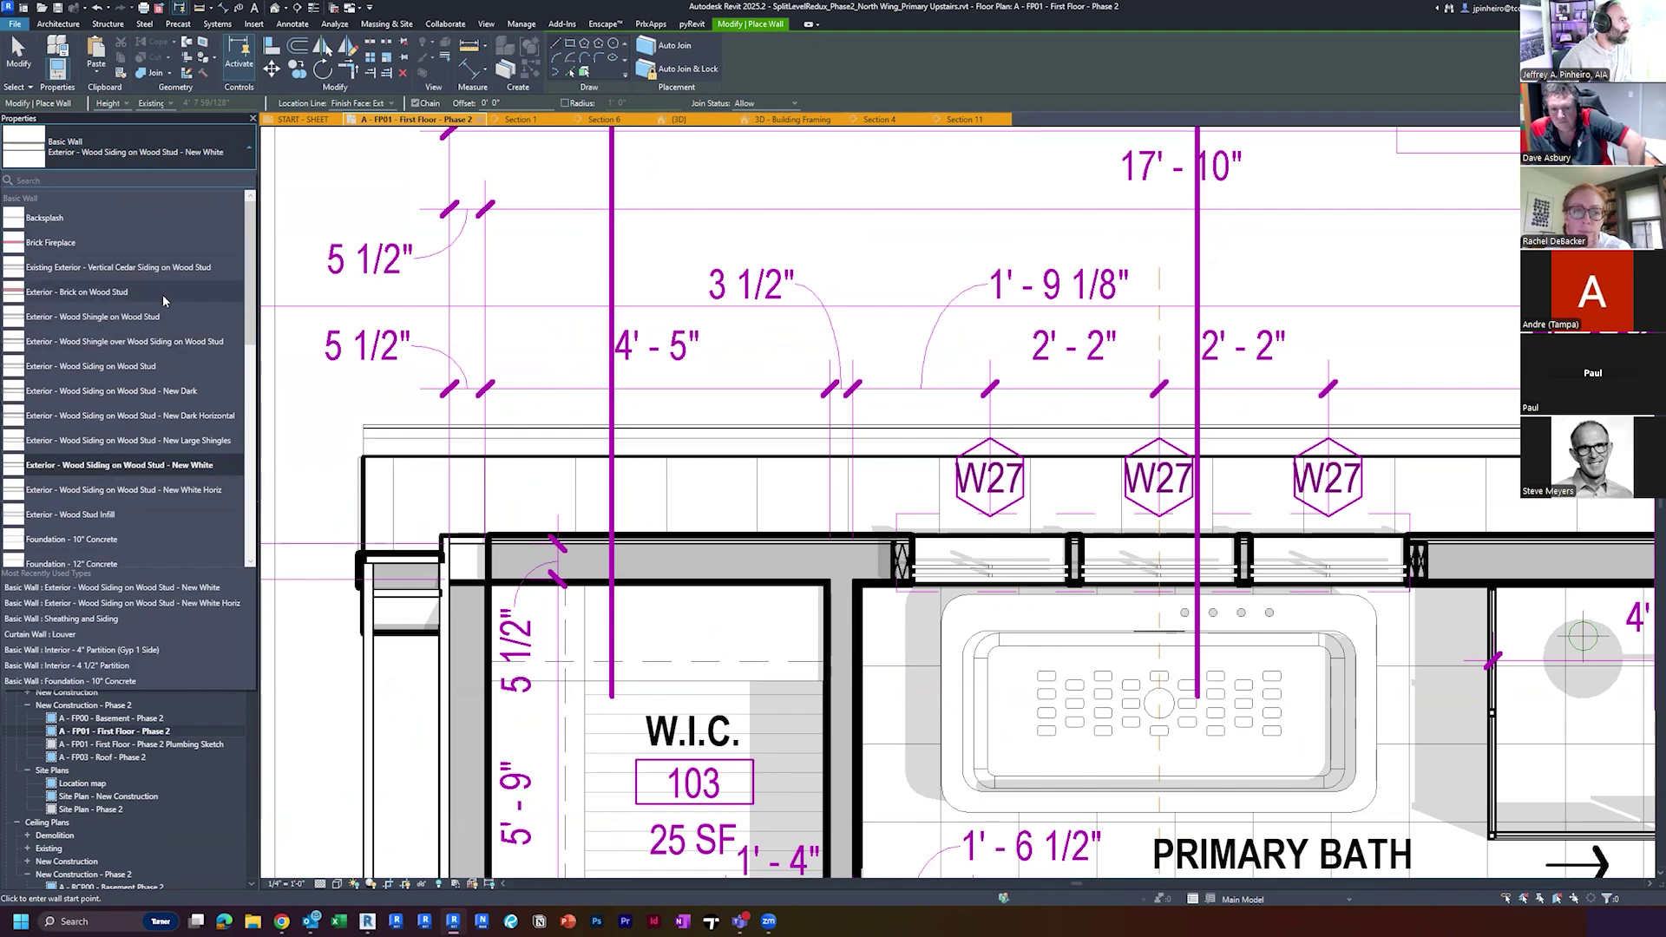
pyautogui.scroll(-6, 153, 497)
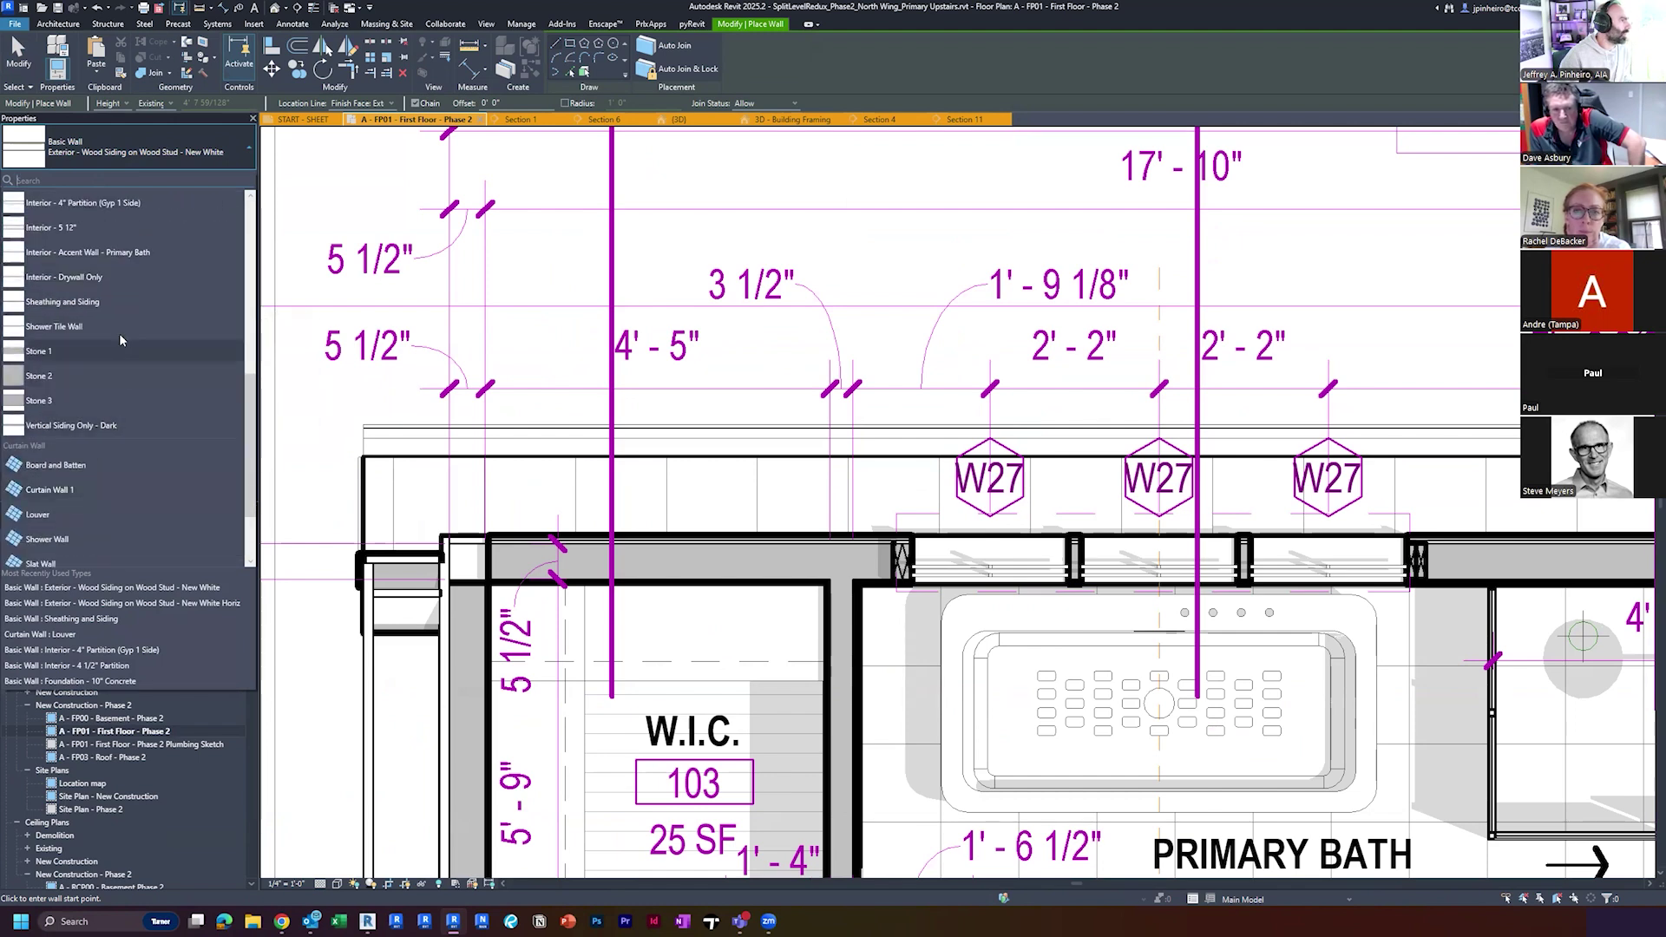
pyautogui.click(112, 302)
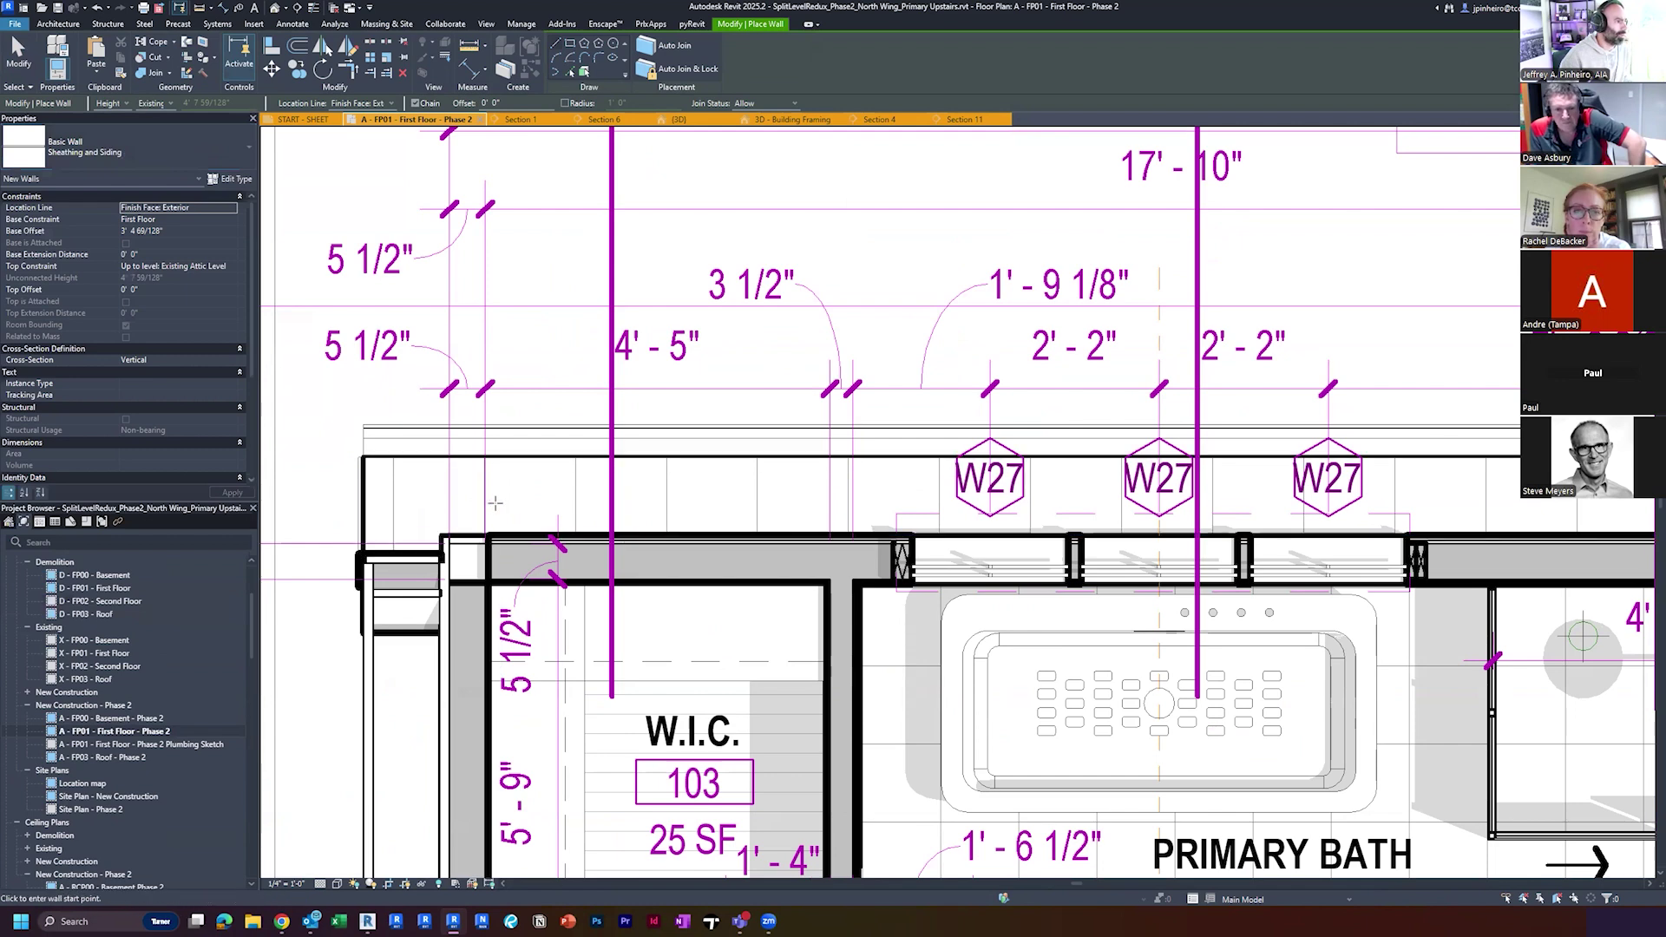
pyautogui.click(495, 503)
pyautogui.moveTo(1055, 488); pyautogui.dragTo(643, 477, button='middle')
pyautogui.scroll(-2, 655, 490)
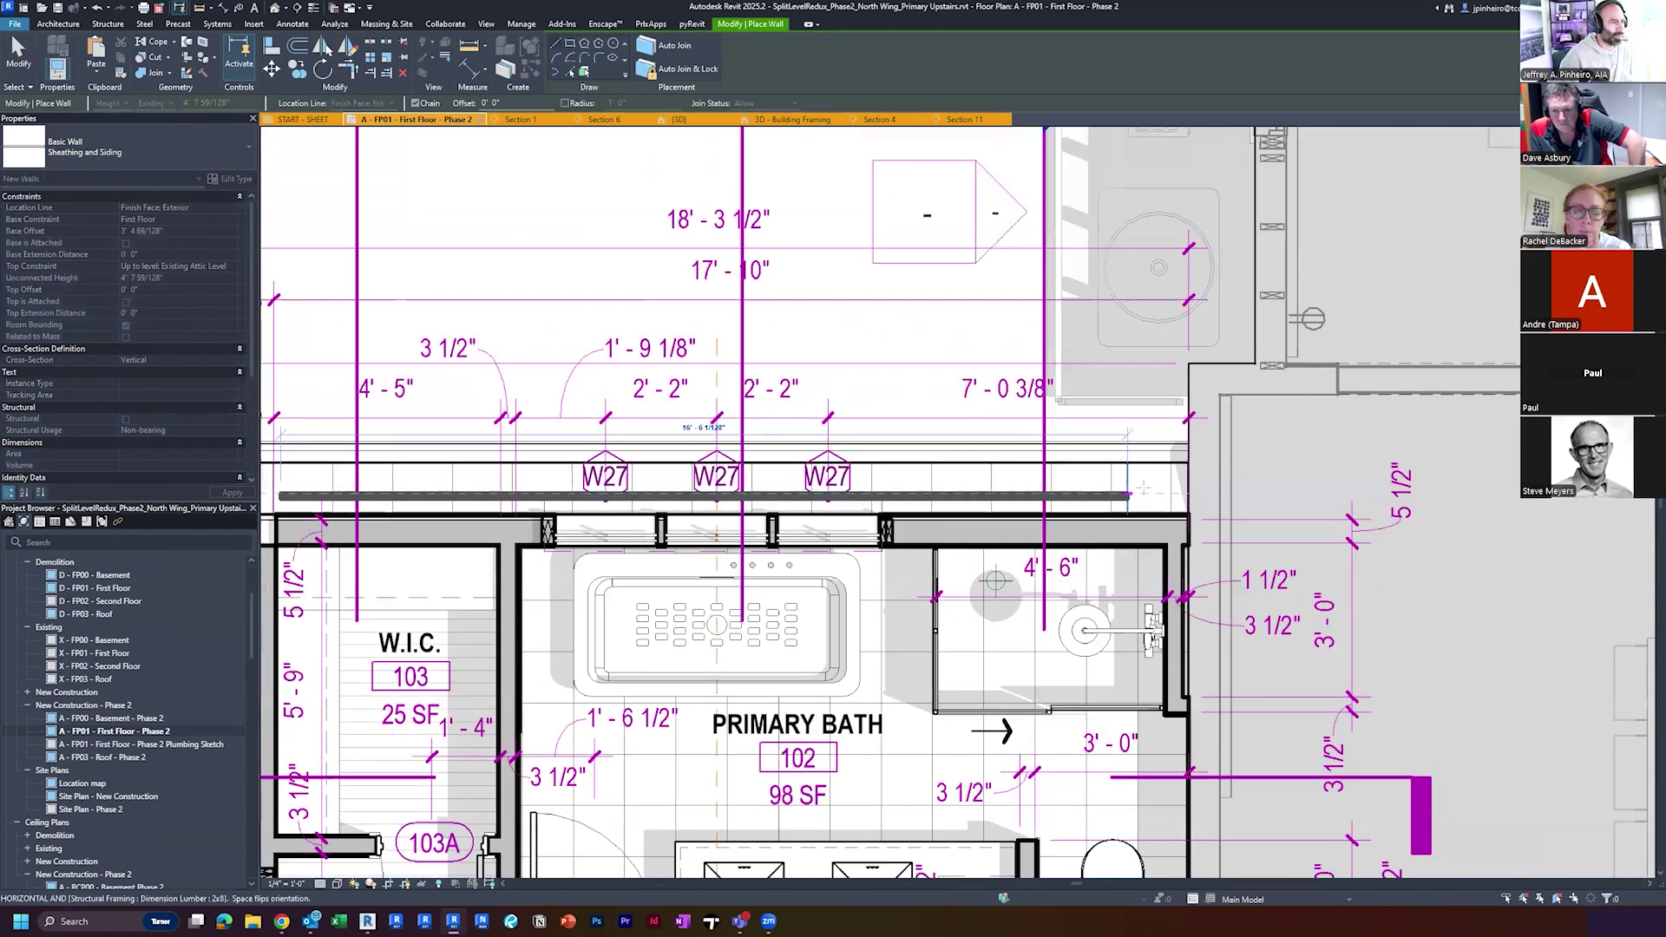
pyautogui.press('Escape')
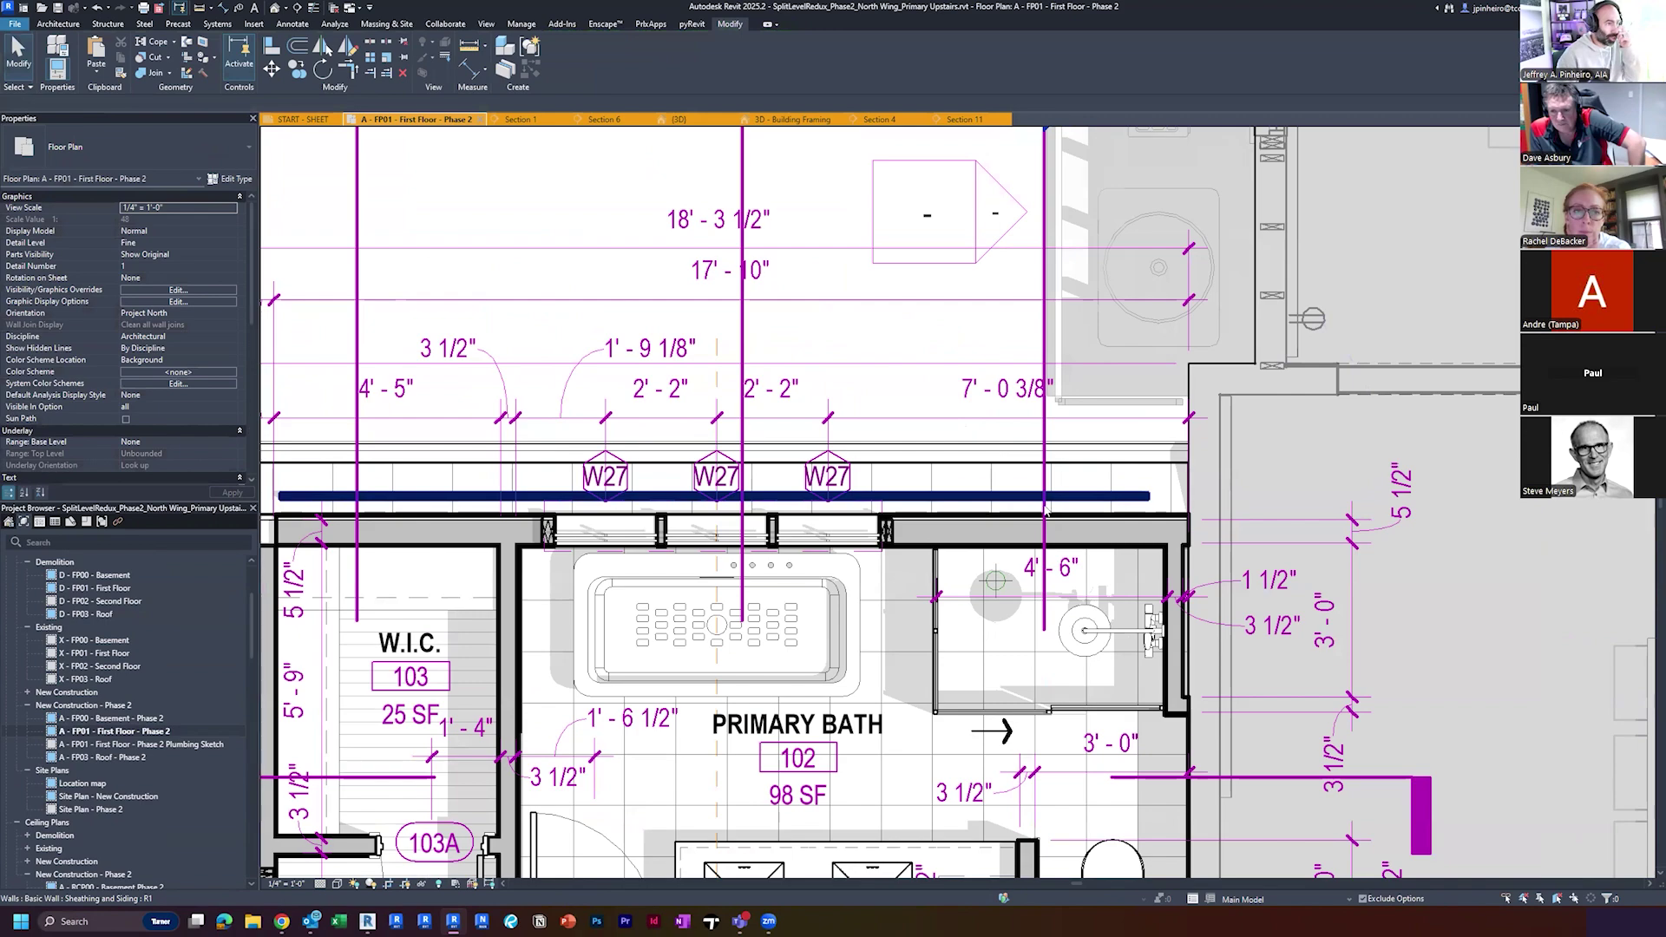
# Open Section 1 and set the new Sheathing and Siding wall's base offset to 0
pyautogui.scroll(-2, 1033, 578)
pyautogui.doubleClick(864, 285)
pyautogui.scroll(-8, 897, 455)
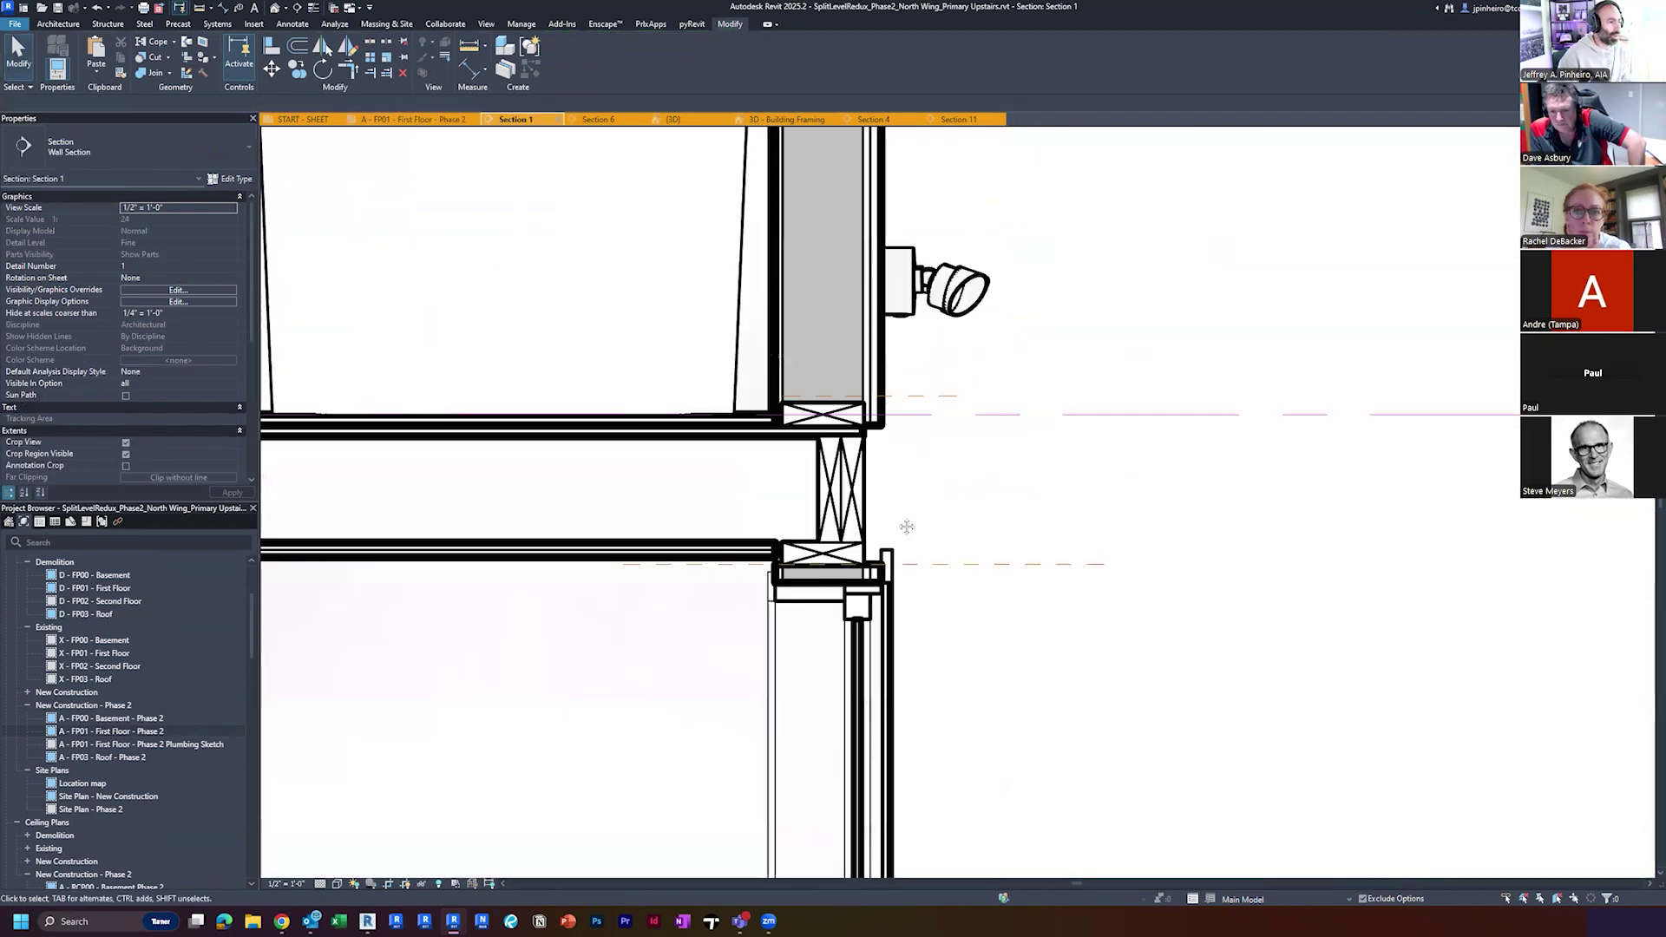
pyautogui.click(919, 399)
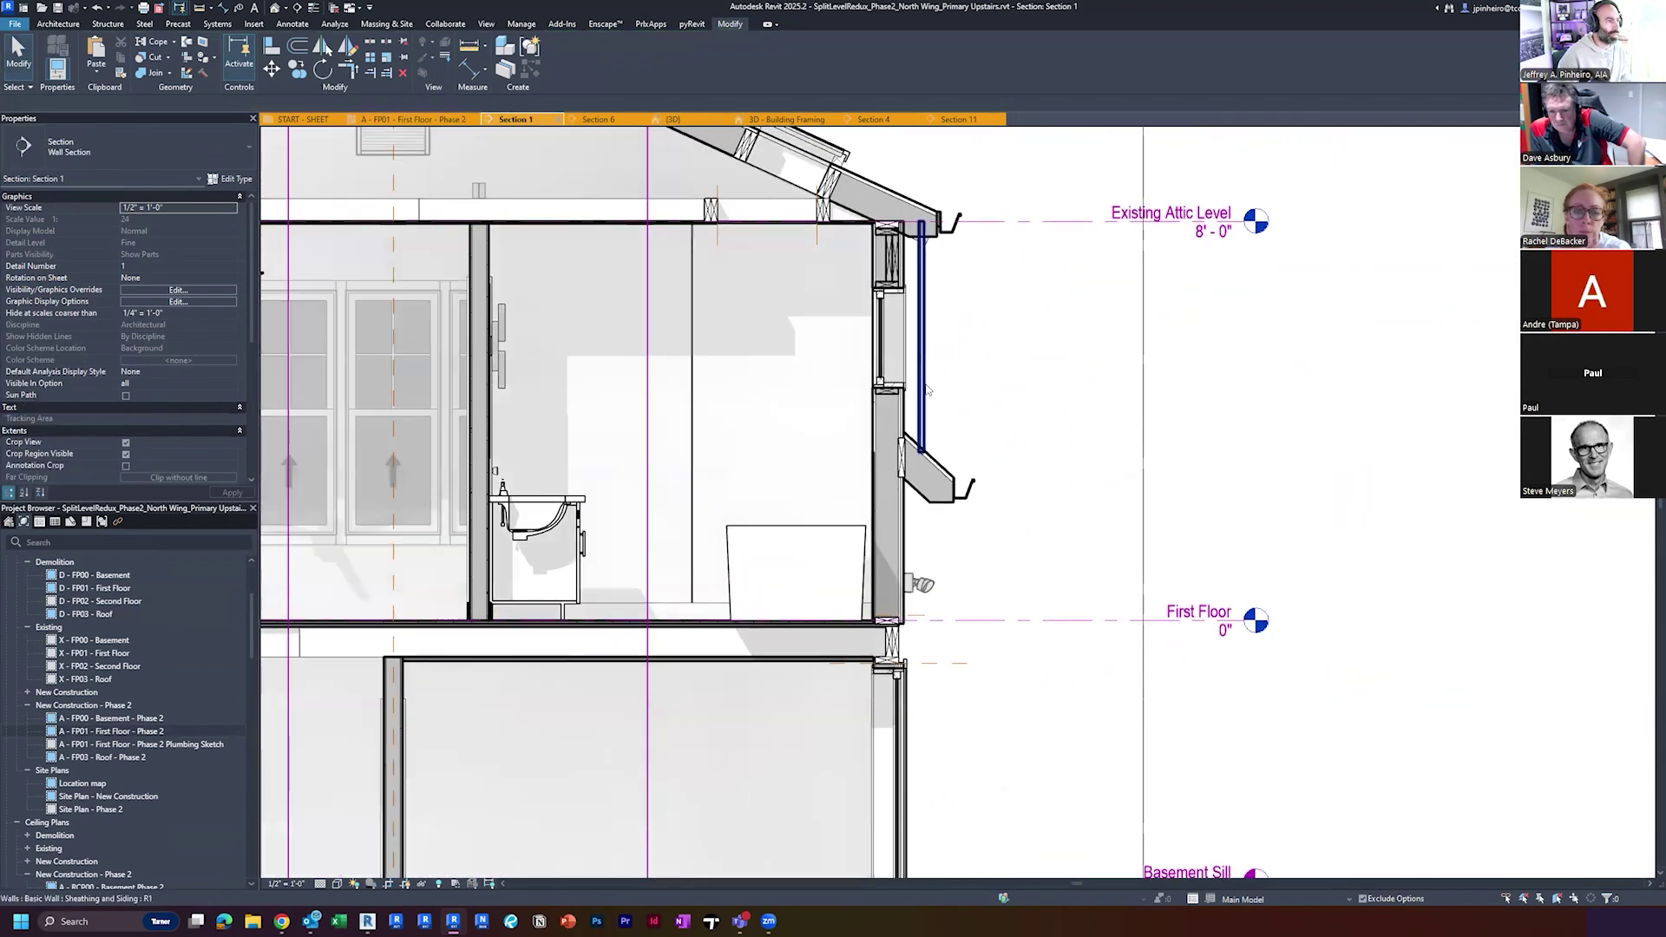
pyautogui.scroll(2, 1119, 232)
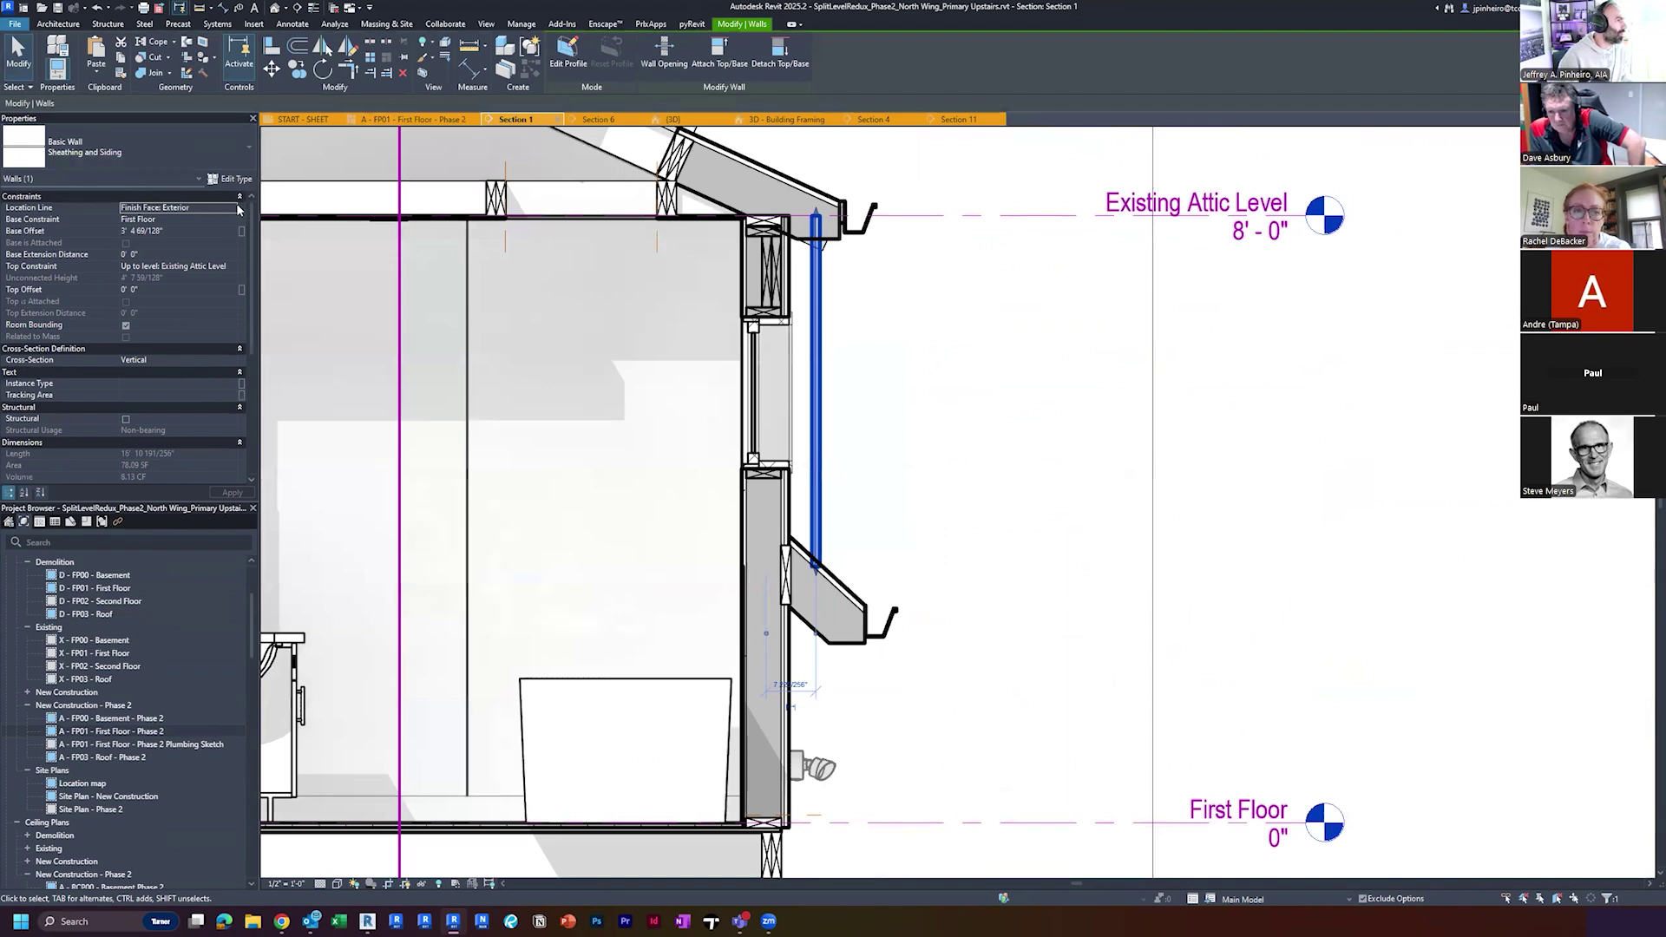
pyautogui.press('Return')
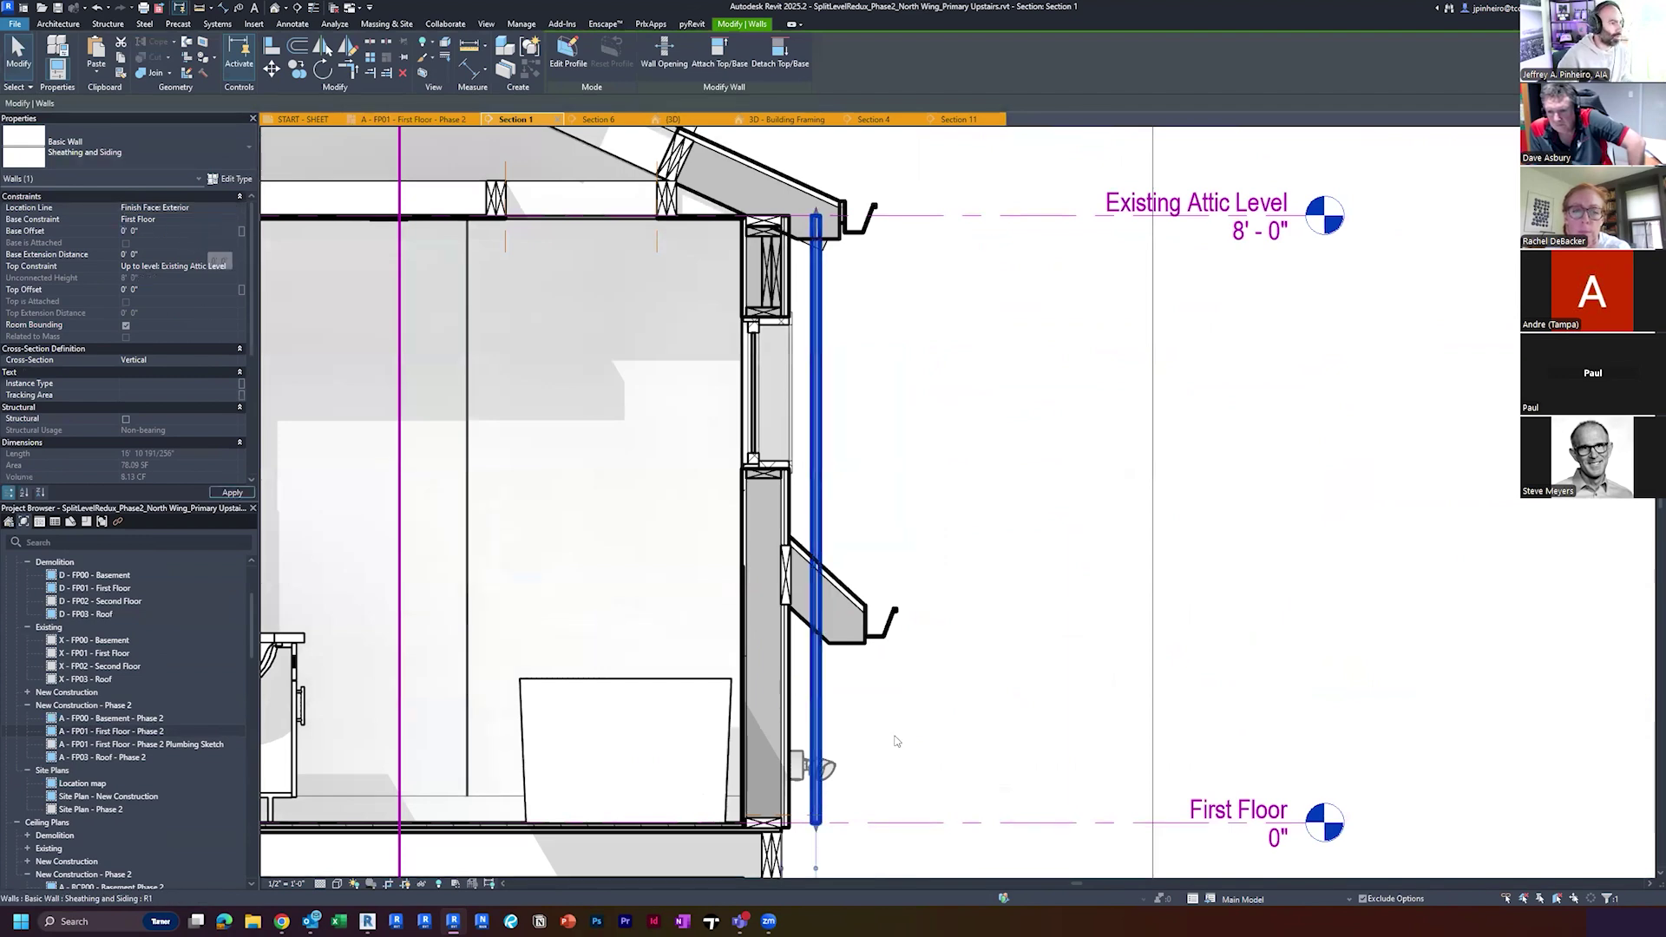
# Extend the wall's base 10 1/4" below the First Floor level, to the reference line beneath the rim framing
pyautogui.scroll(4, 811, 755)
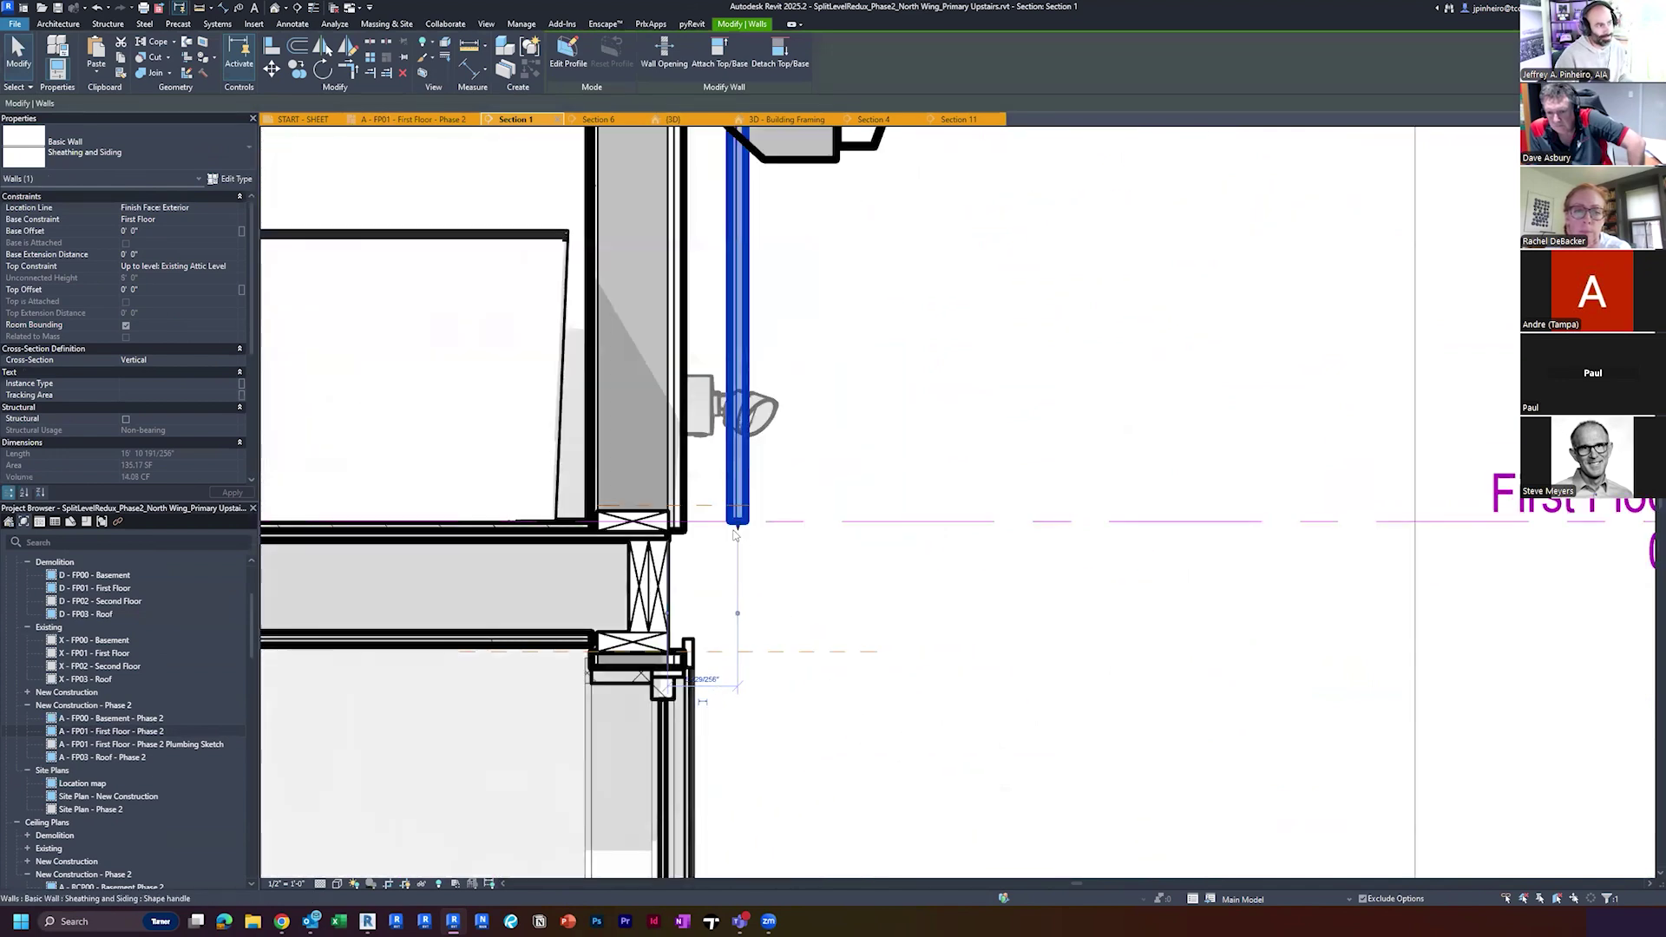
pyautogui.moveTo(738, 527); pyautogui.dragTo(738, 651)
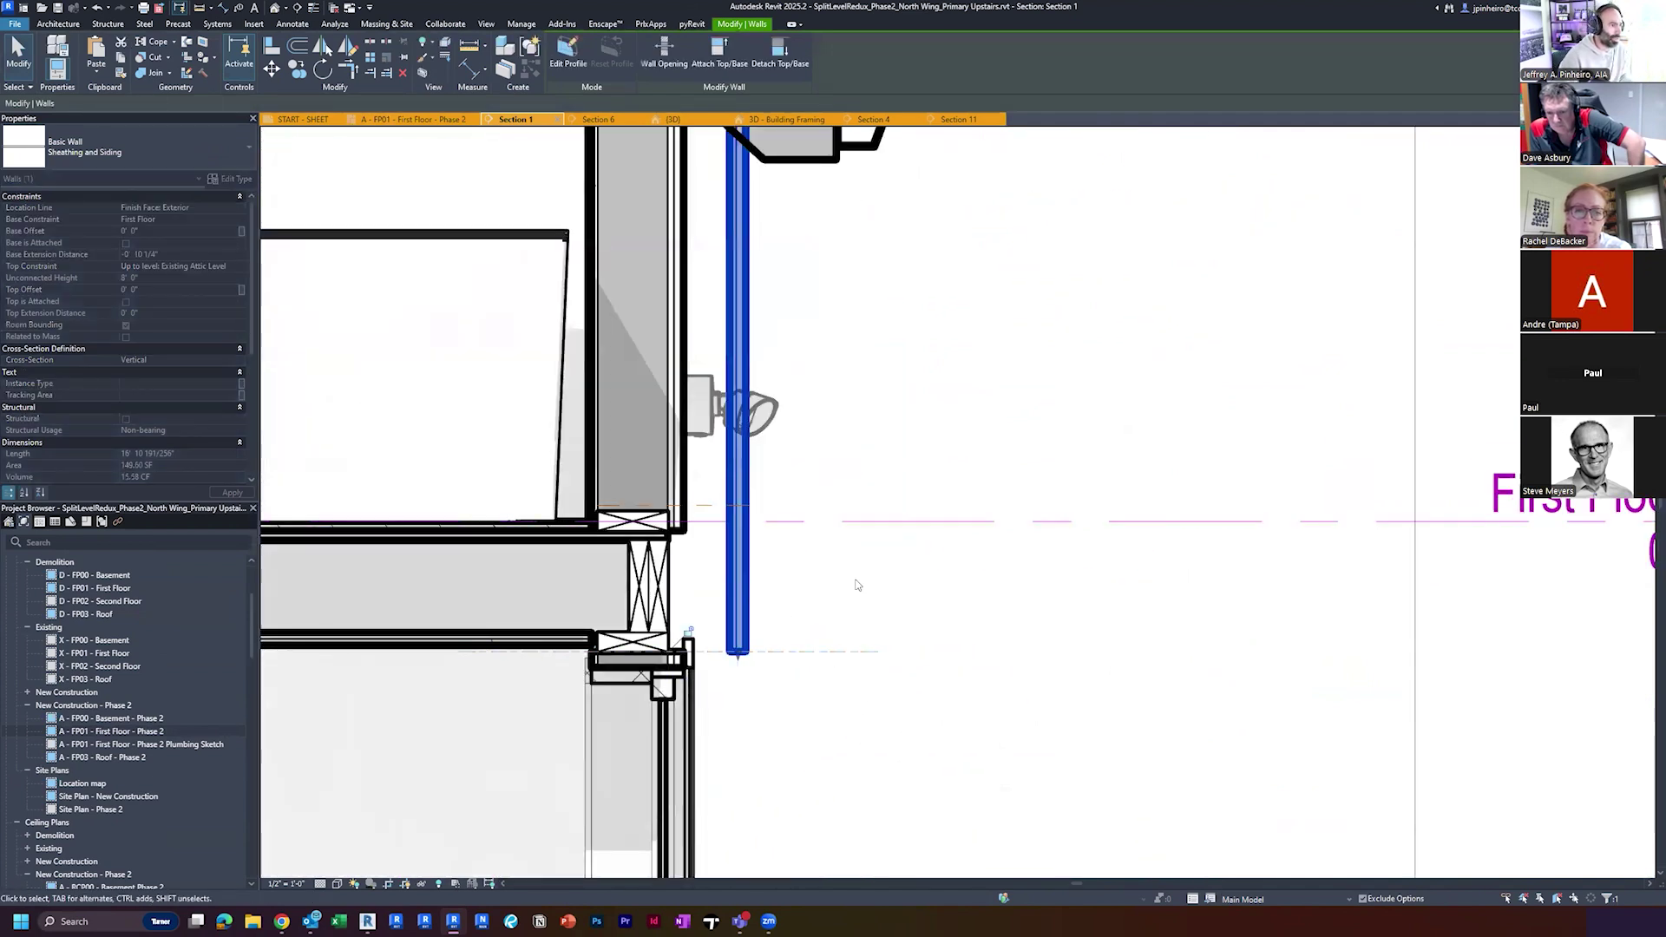
pyautogui.press('Escape')
pyautogui.scroll(-2, 785, 589)
# Try to set the Sheathing and Siding wall's top constraint to First Floor while its base stays on the same level
pyautogui.click(789, 583)
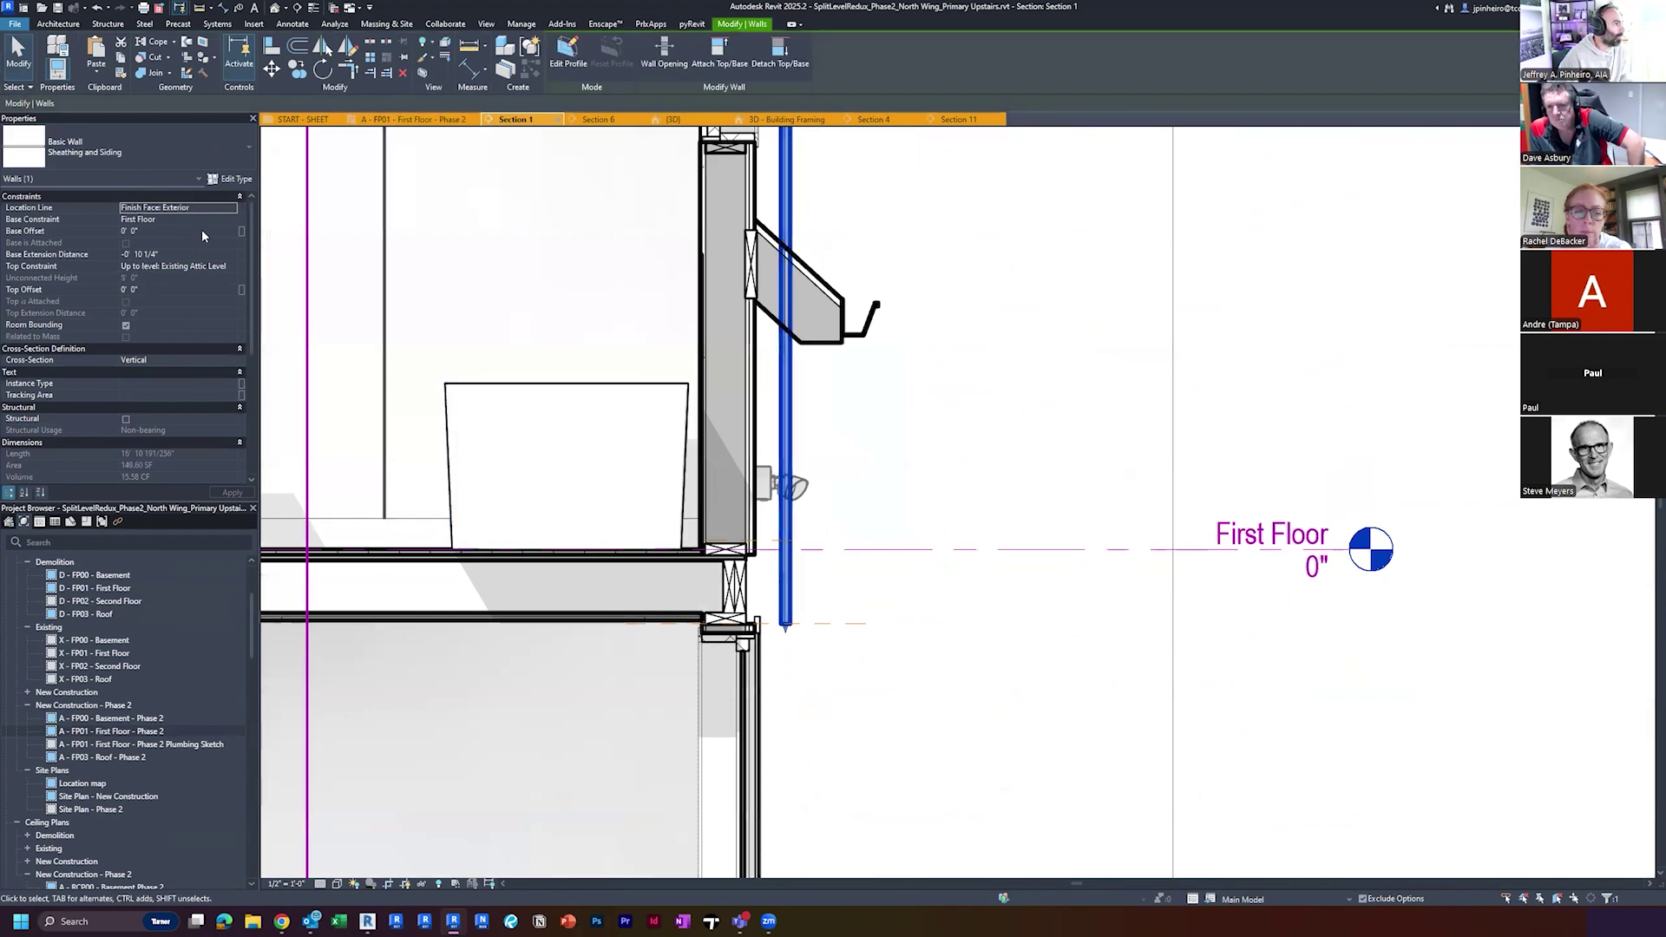
pyautogui.click(230, 265)
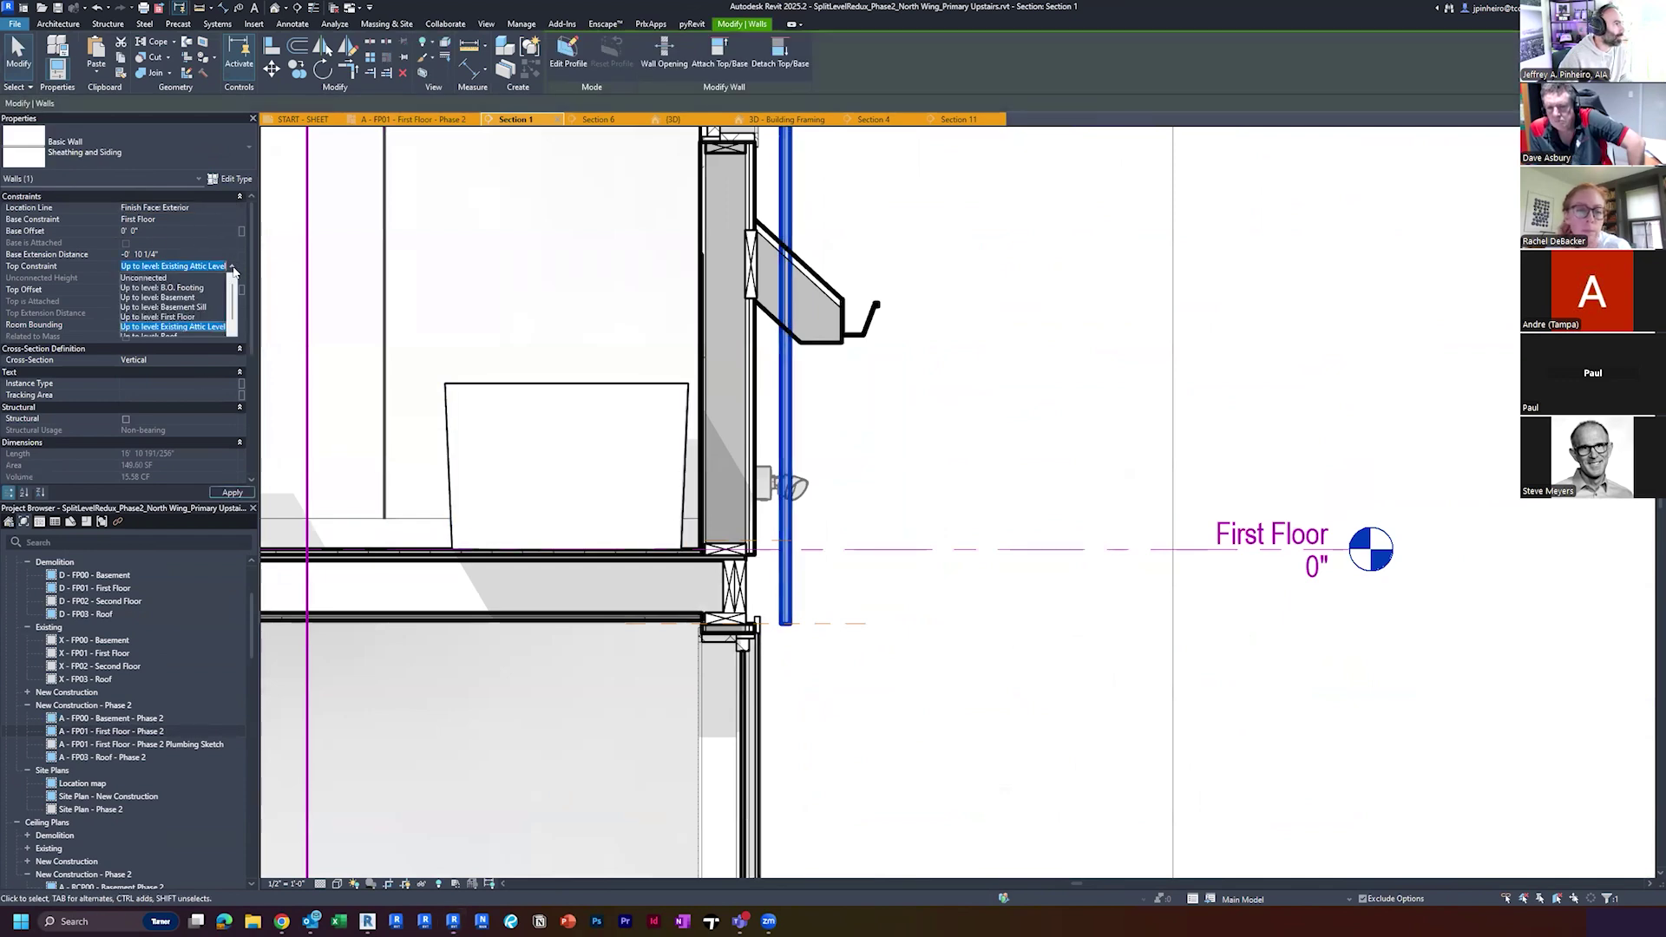
pyautogui.click(183, 317)
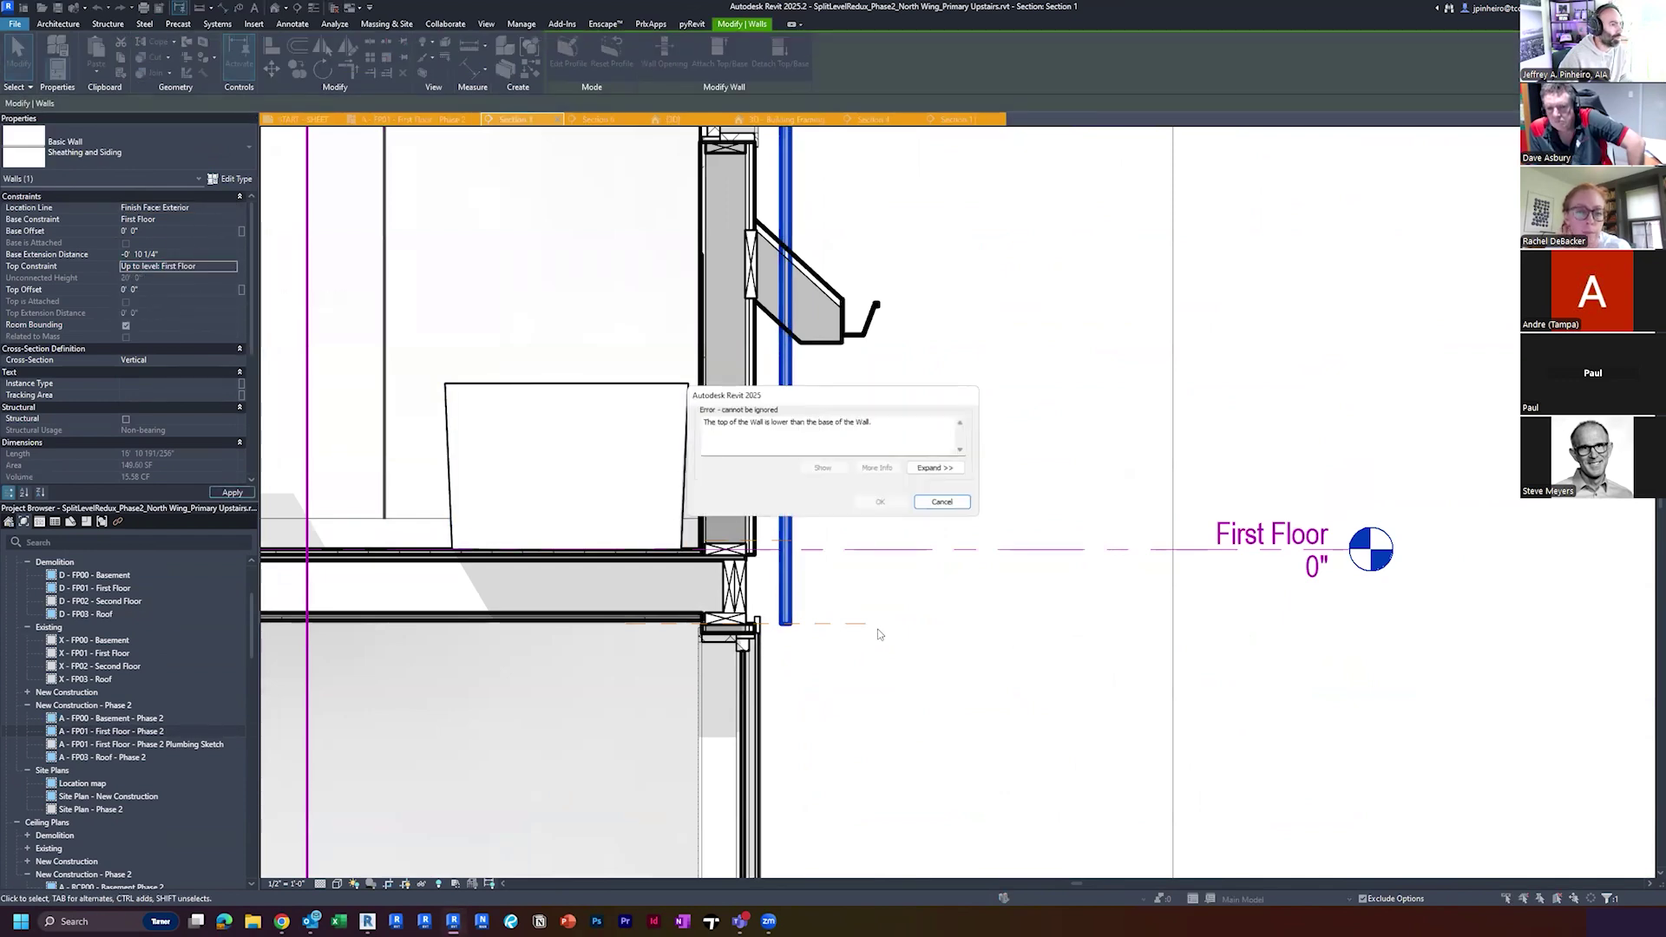
pyautogui.click(966, 507)
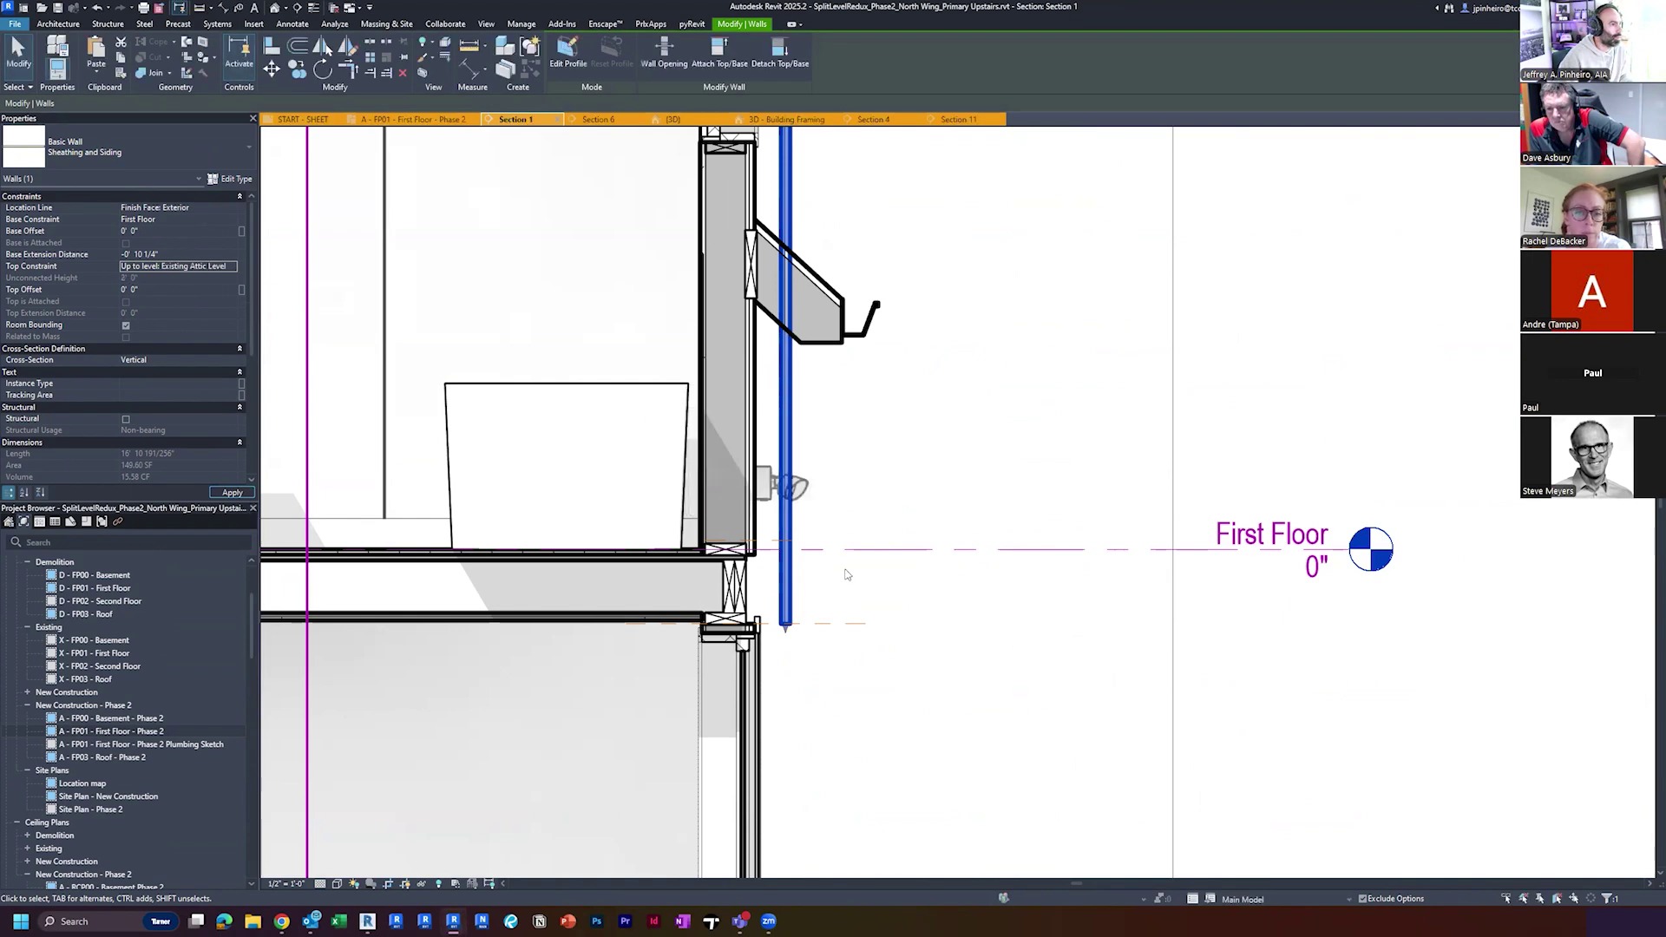
# Set the wall's base constraint to Basement and its top constraint to Up to level: First Floor
pyautogui.click(163, 290)
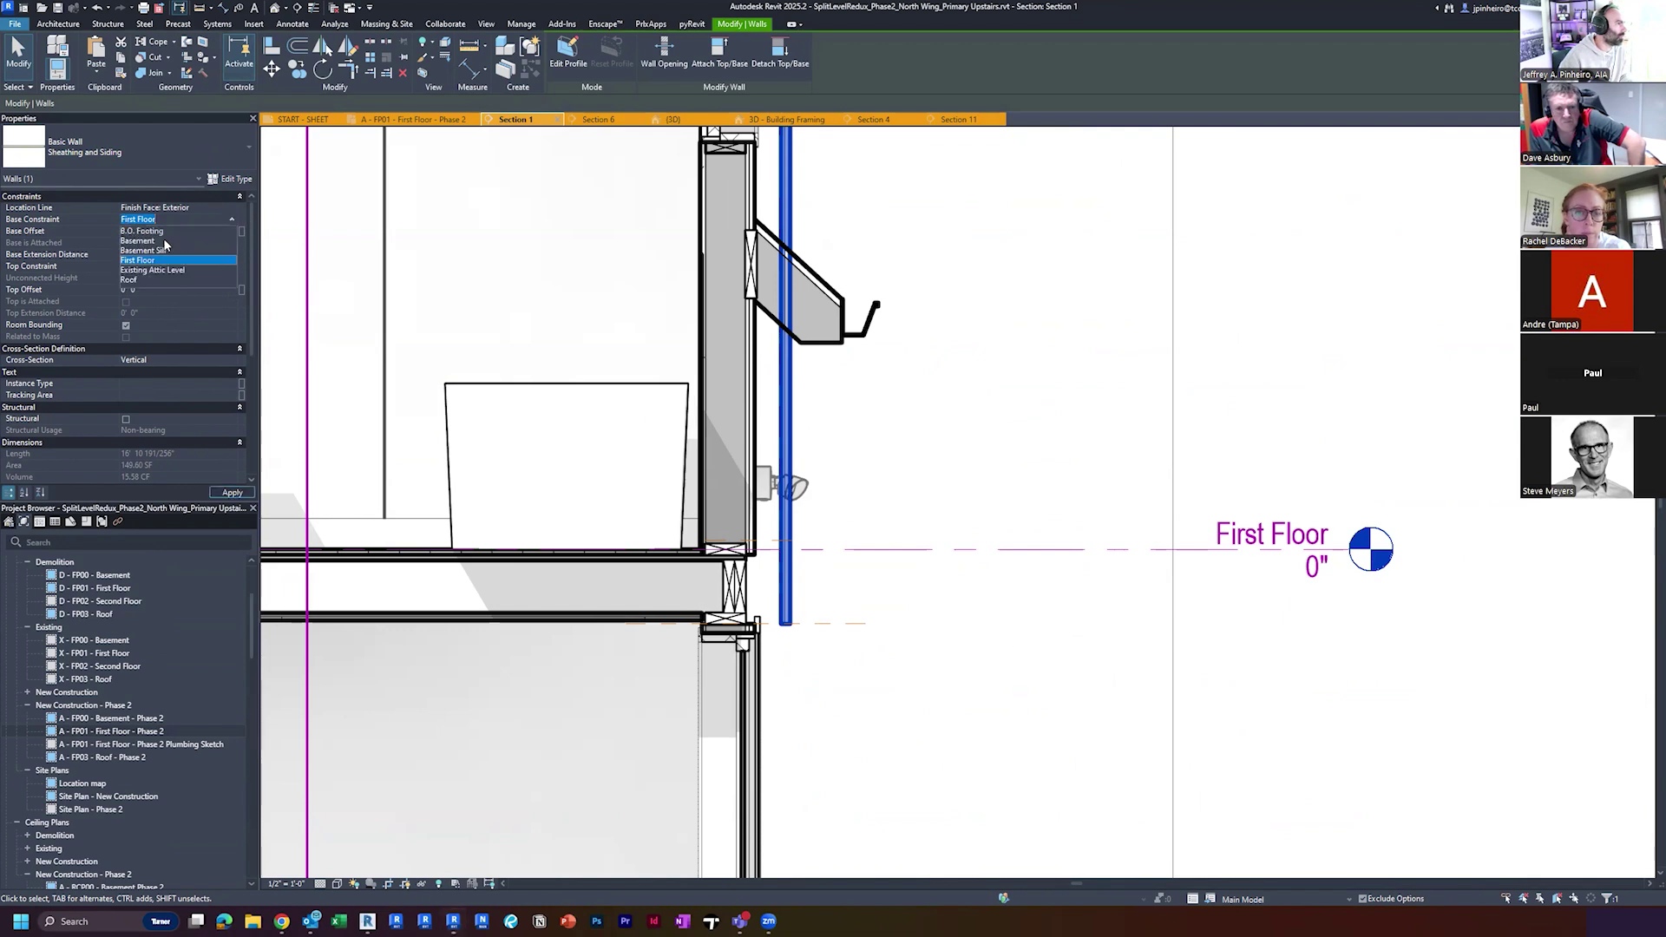
pyautogui.click(231, 492)
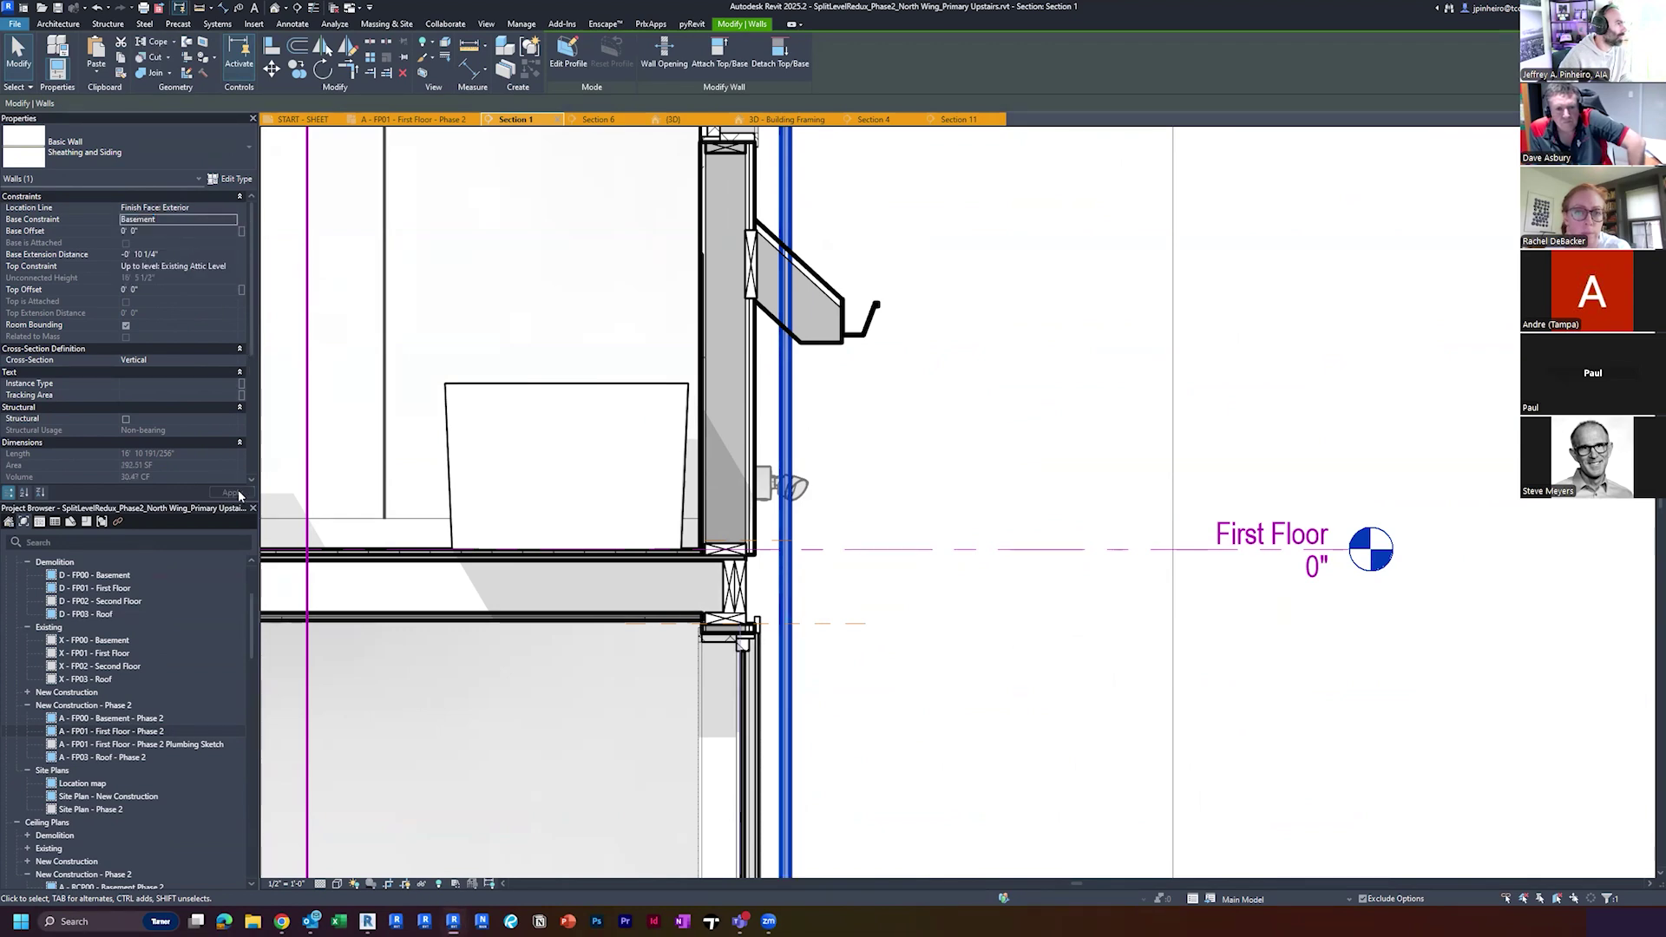
pyautogui.scroll(-3, 809, 568)
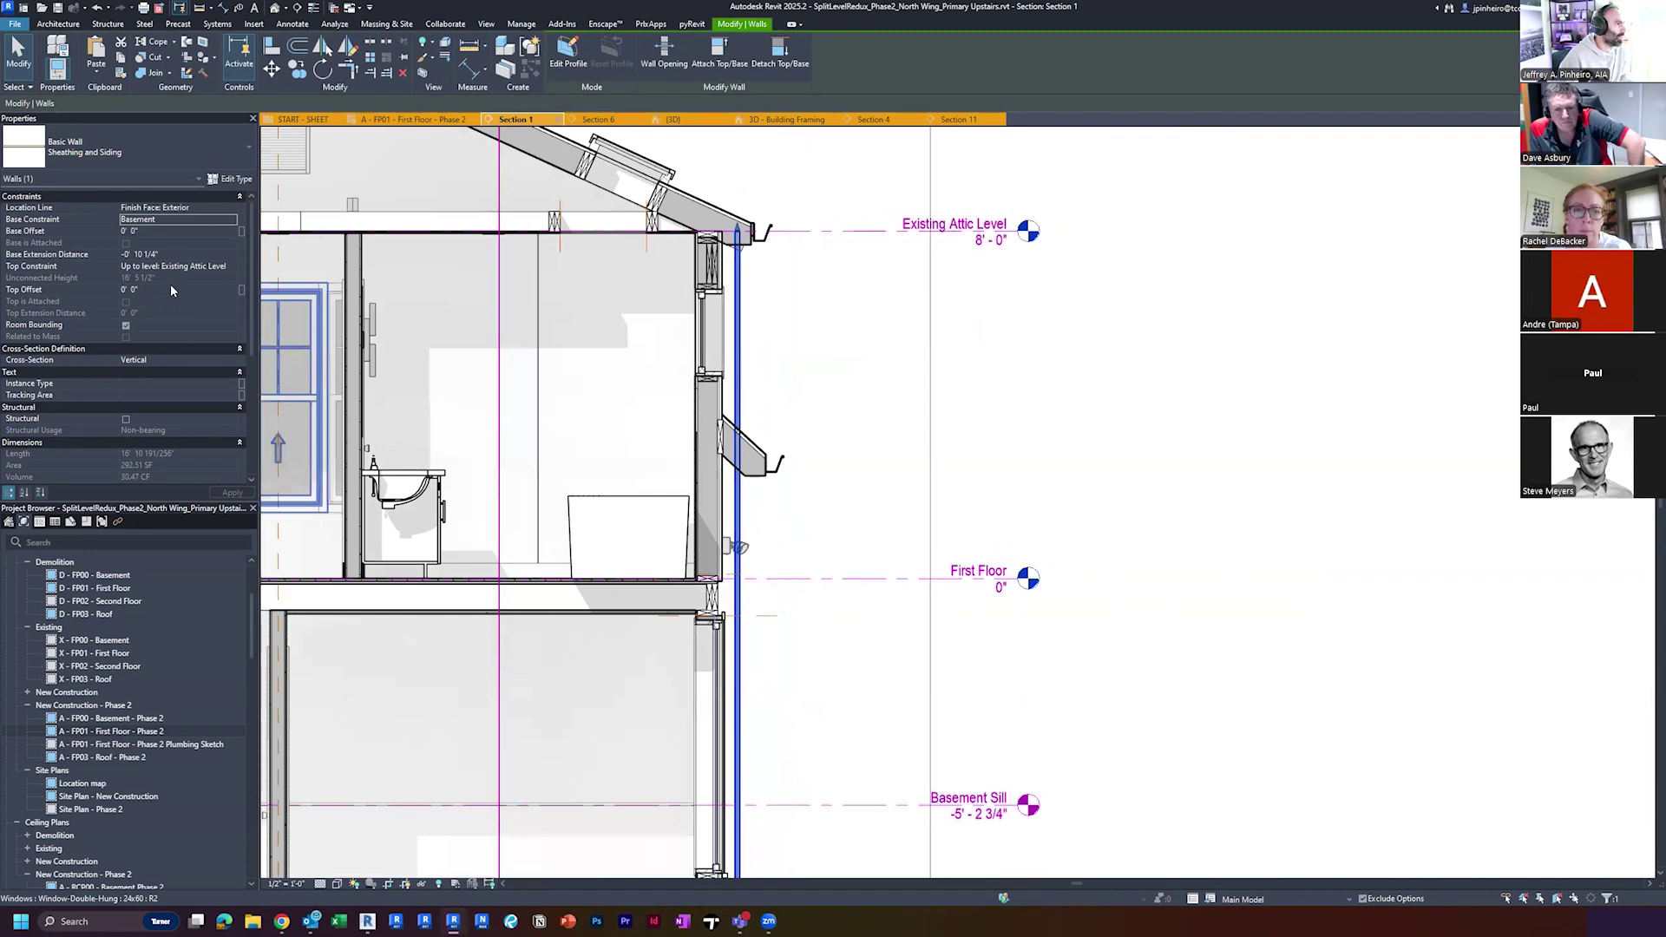
pyautogui.click(234, 267)
pyautogui.click(232, 267)
pyautogui.click(230, 268)
pyautogui.click(157, 317)
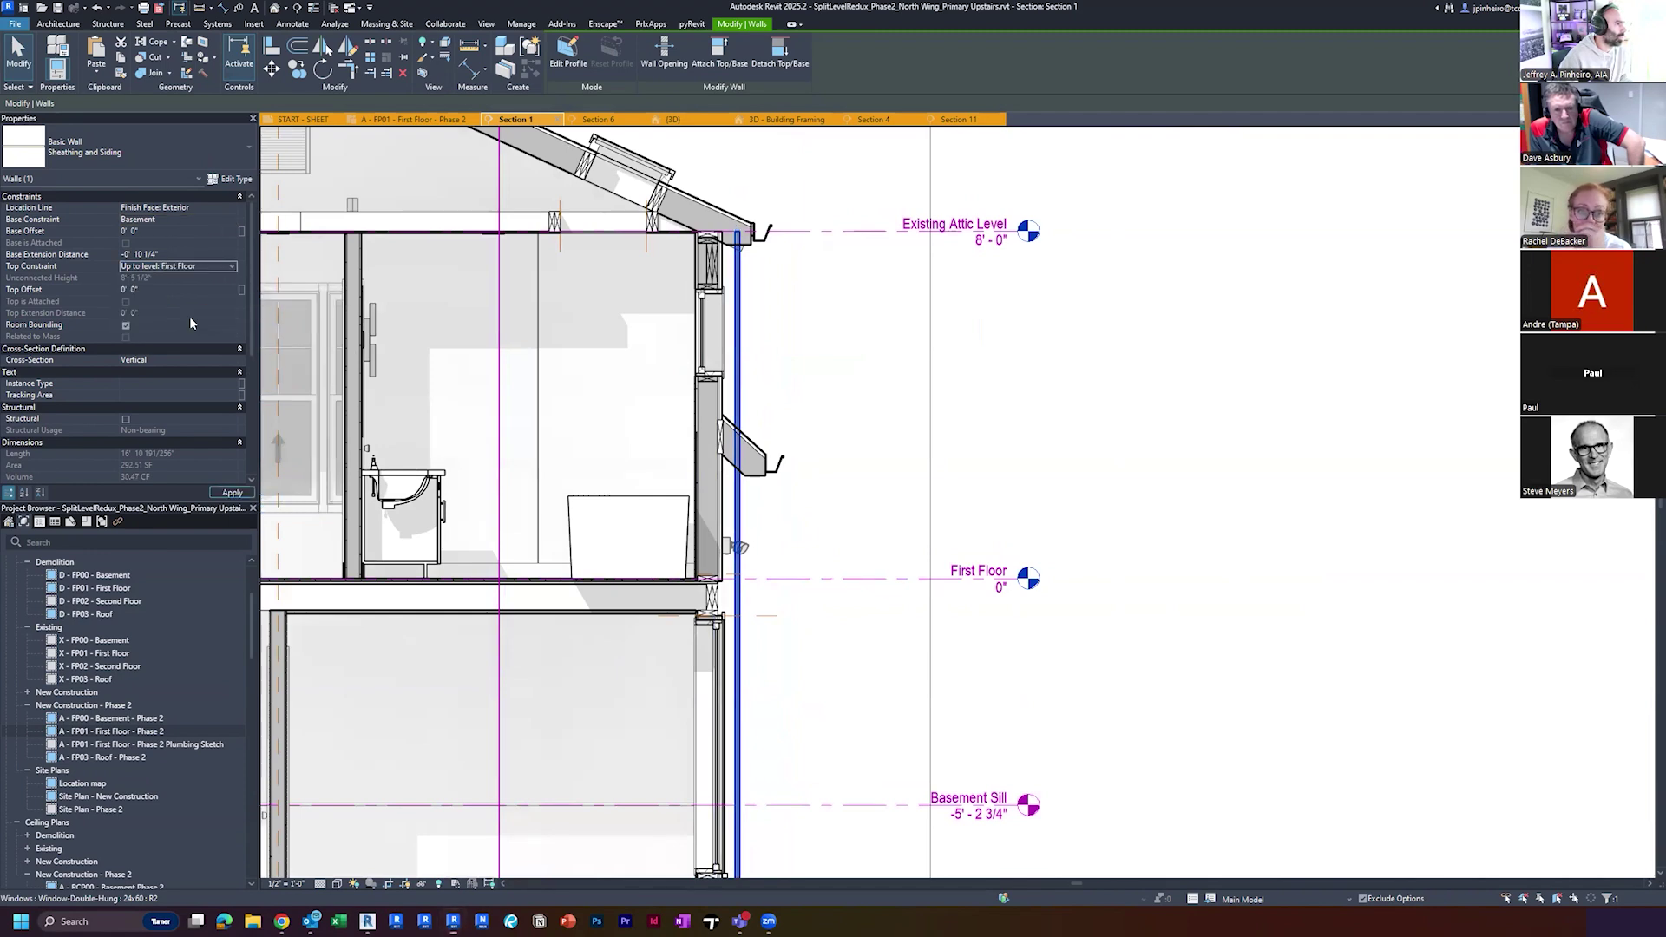
# Raise the Sheathing and Siding wall's base to the reference line beneath the first-floor rim framing
pyautogui.moveTo(910, 599); pyautogui.dragTo(895, 531, button='middle')
pyautogui.scroll(-1, 895, 531)
pyautogui.moveTo(781, 788); pyautogui.dragTo(799, 544)
pyautogui.scroll(3, 765, 543)
pyautogui.click(811, 514)
pyautogui.scroll(4, 813, 510)
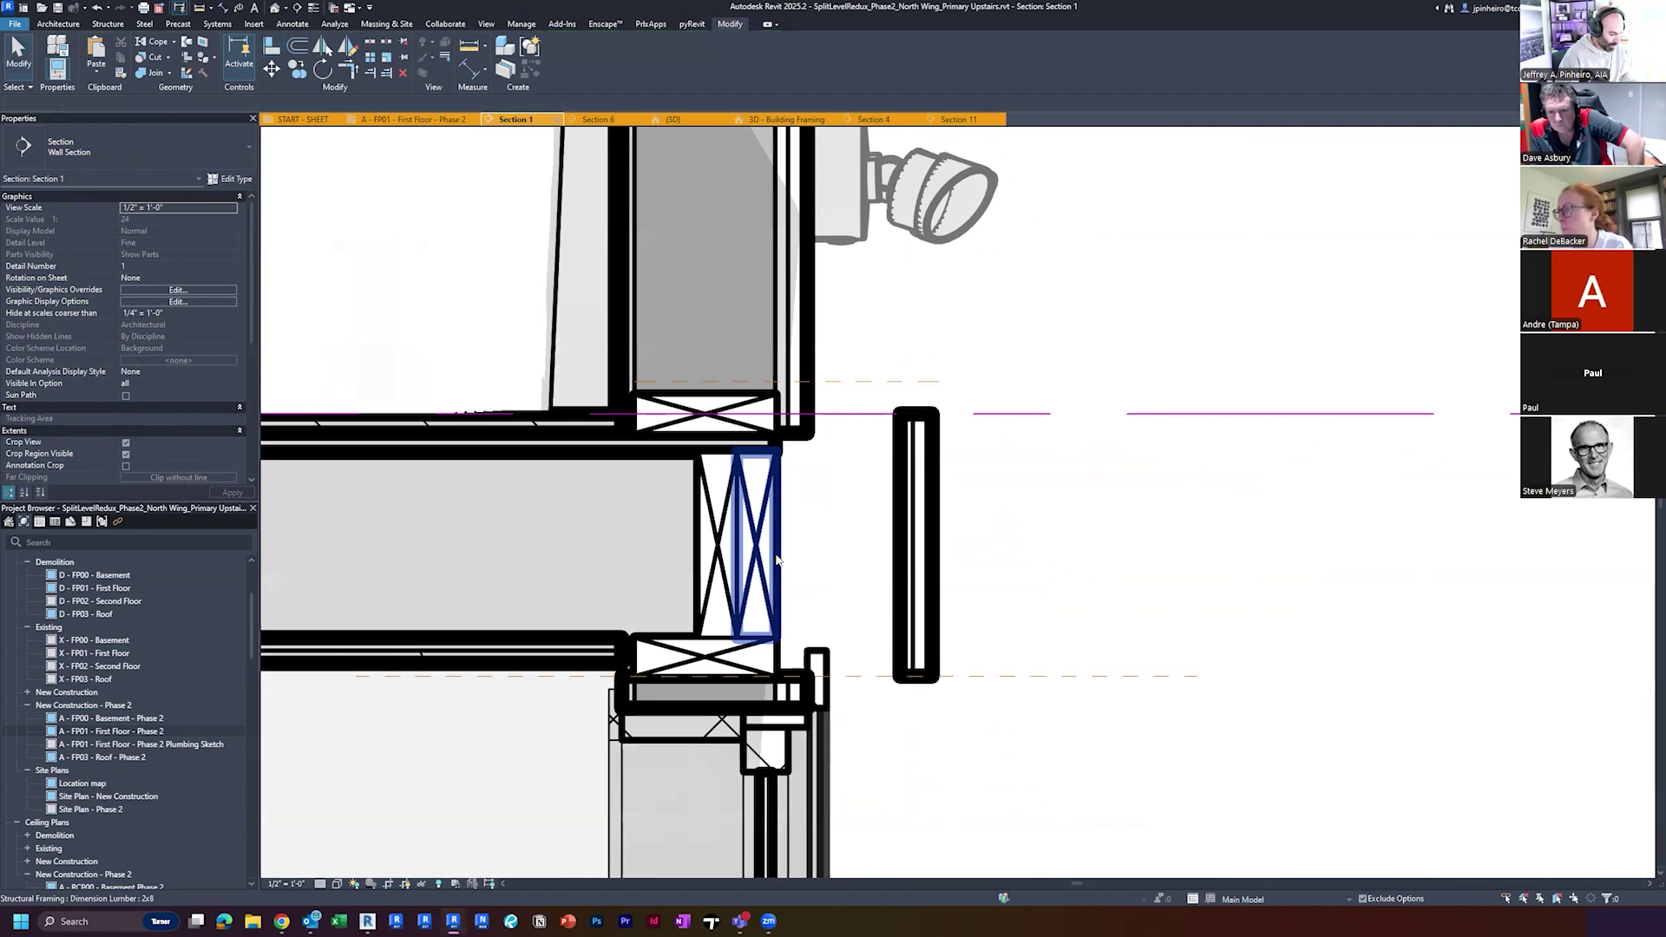
# Try to align the Sheathing and Siding wall with the outer face of the rim framing, checking it in 3D
pyautogui.press('t')
pyautogui.press('l')
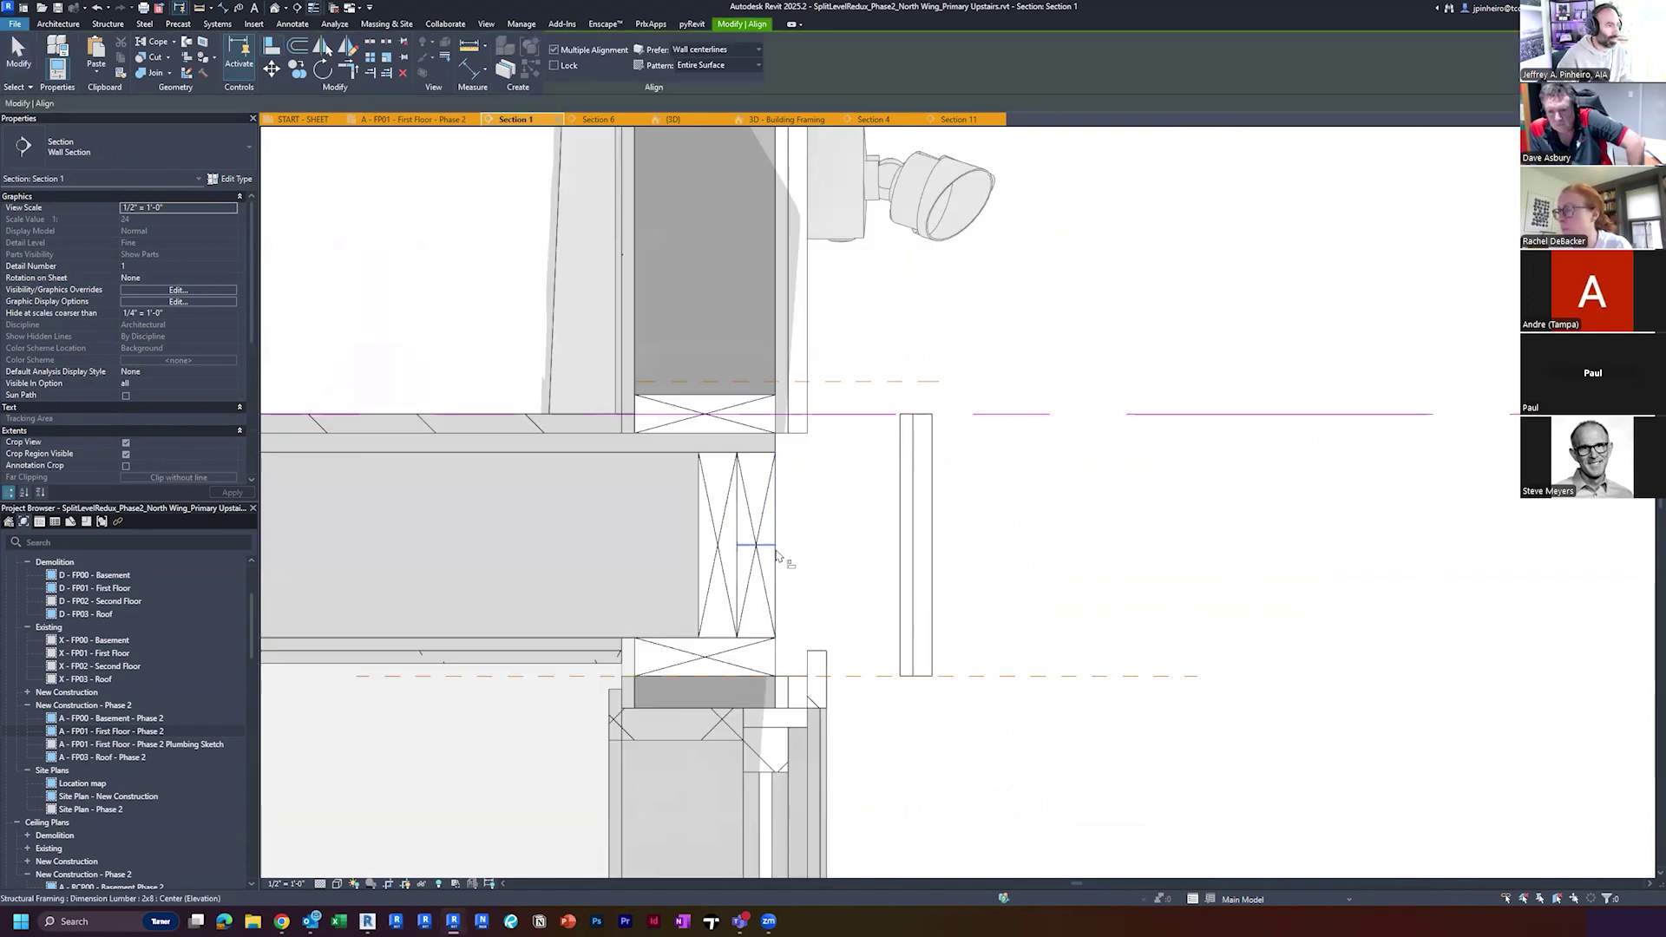
pyautogui.click(935, 555)
pyautogui.press('Escape')
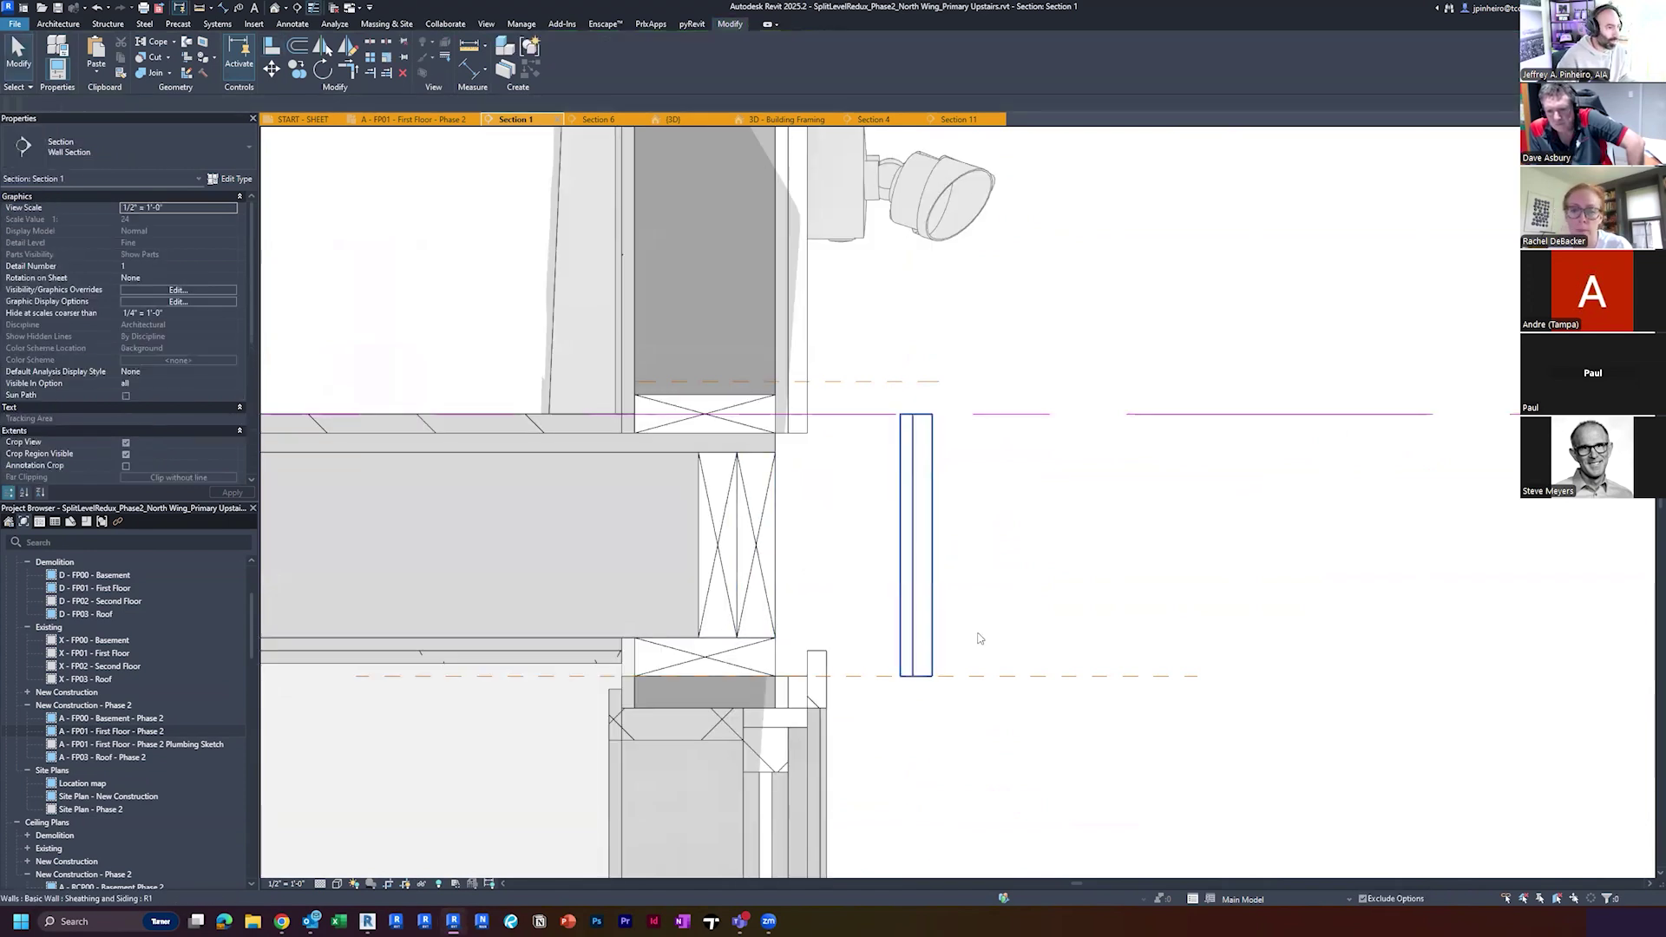
pyautogui.scroll(-3, 973, 635)
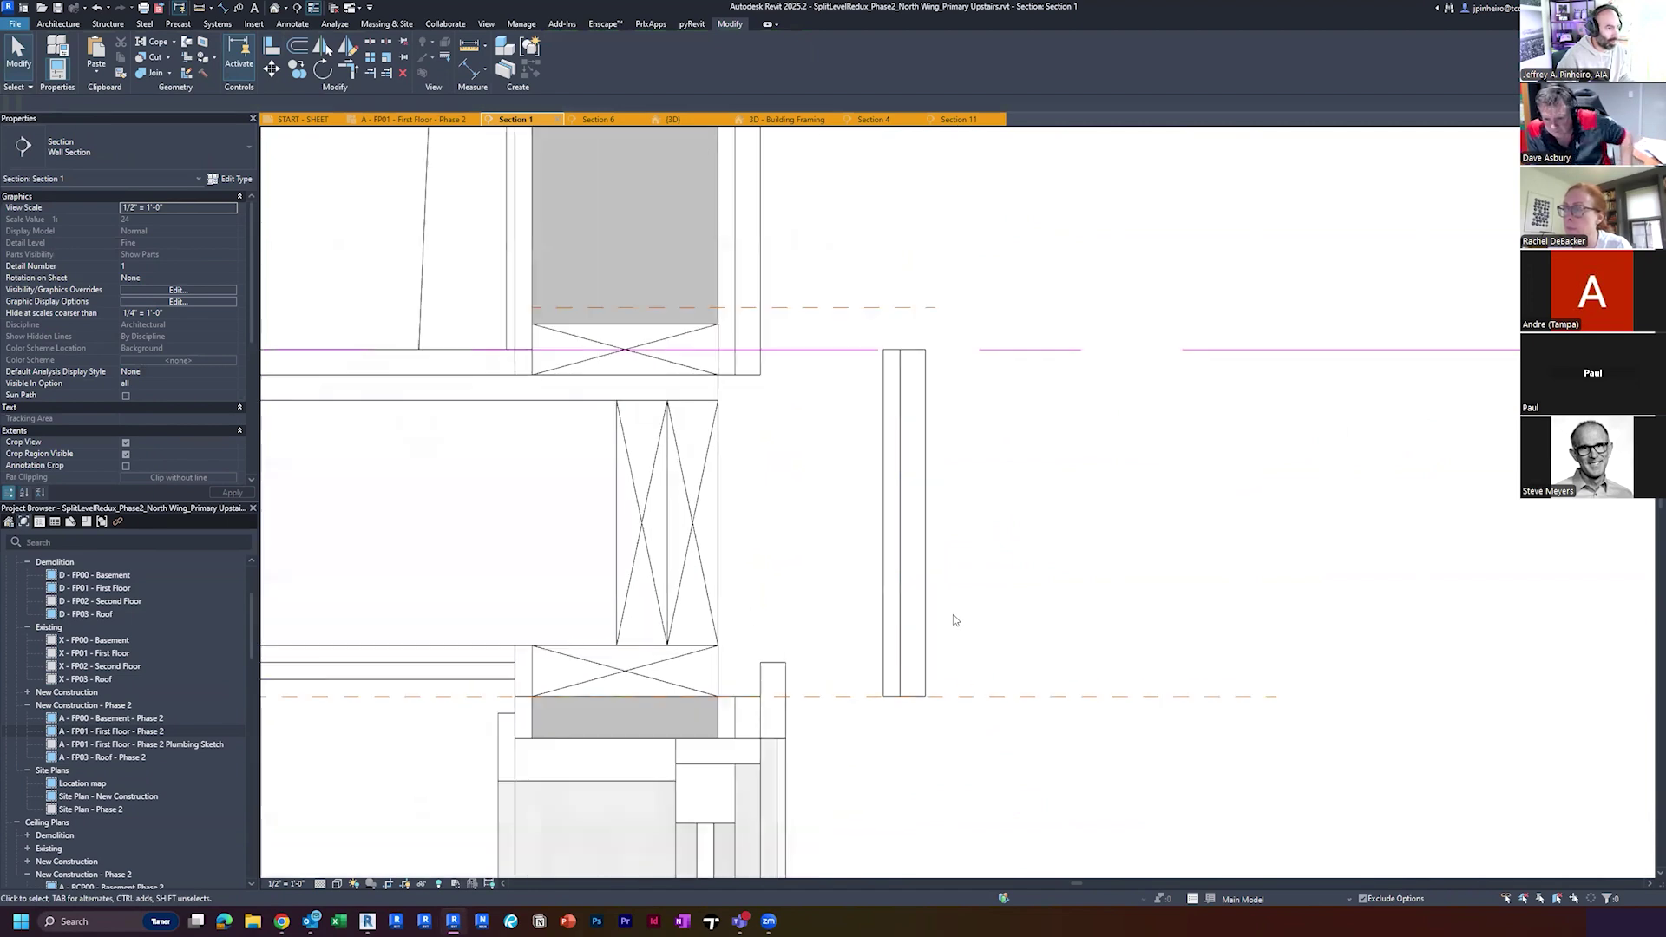
pyautogui.click(274, 8)
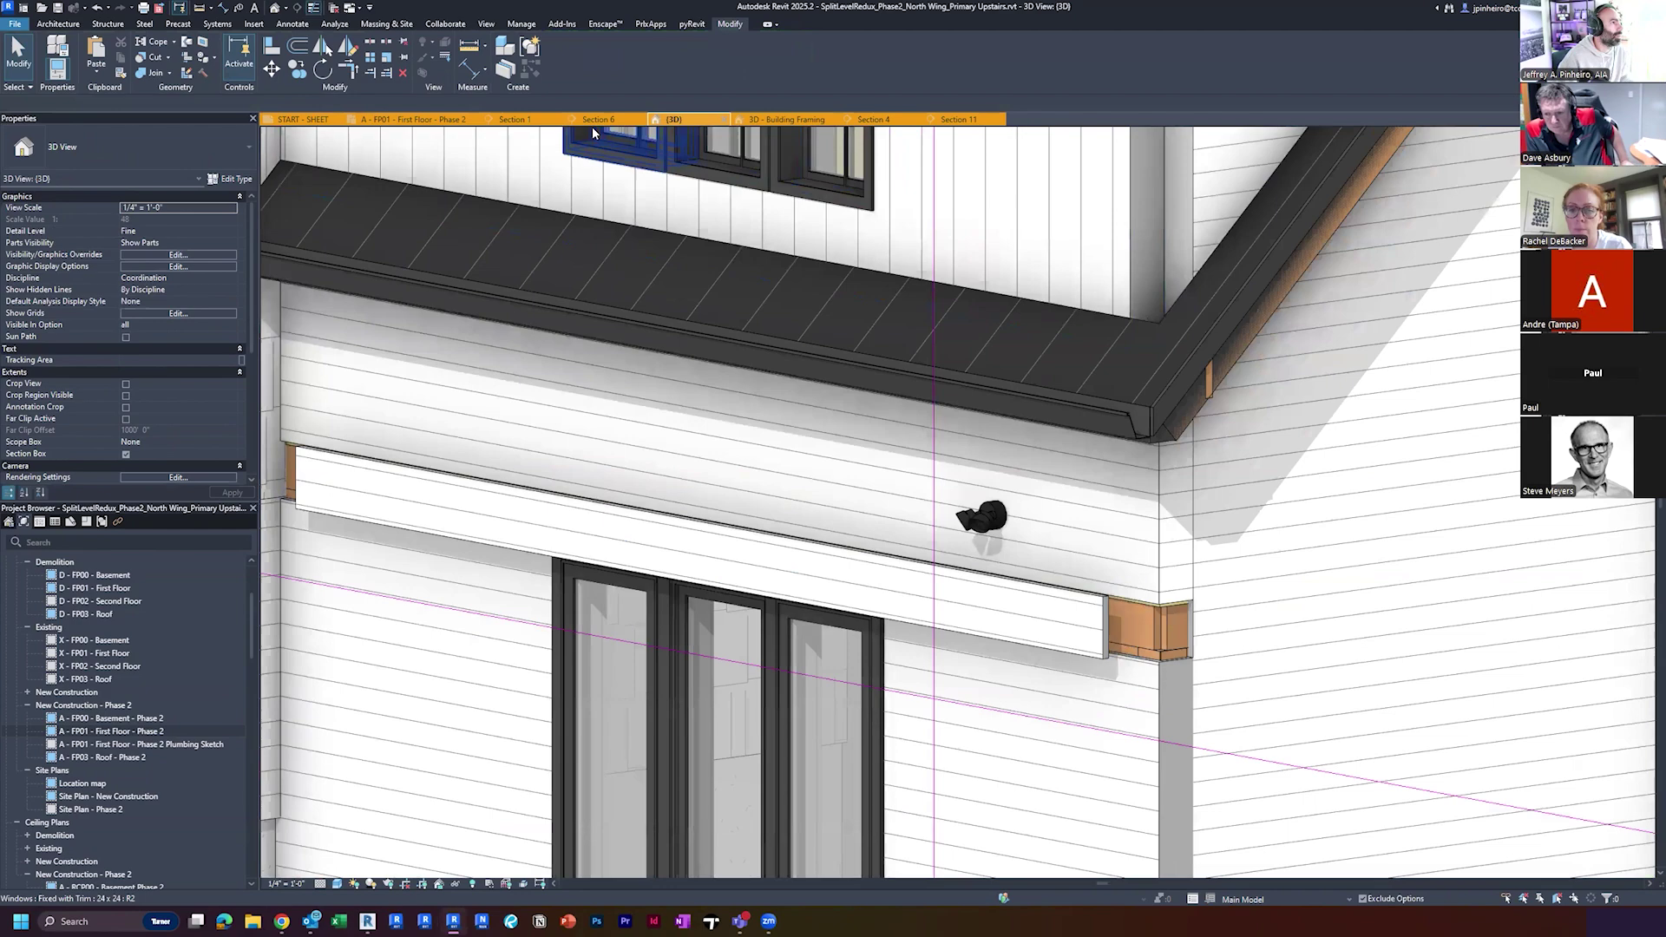
# Reopen Section 1 from the first-floor plan and align the Sheathing and Siding wall's inner face to the outer face of the rim framing
pyautogui.click(407, 120)
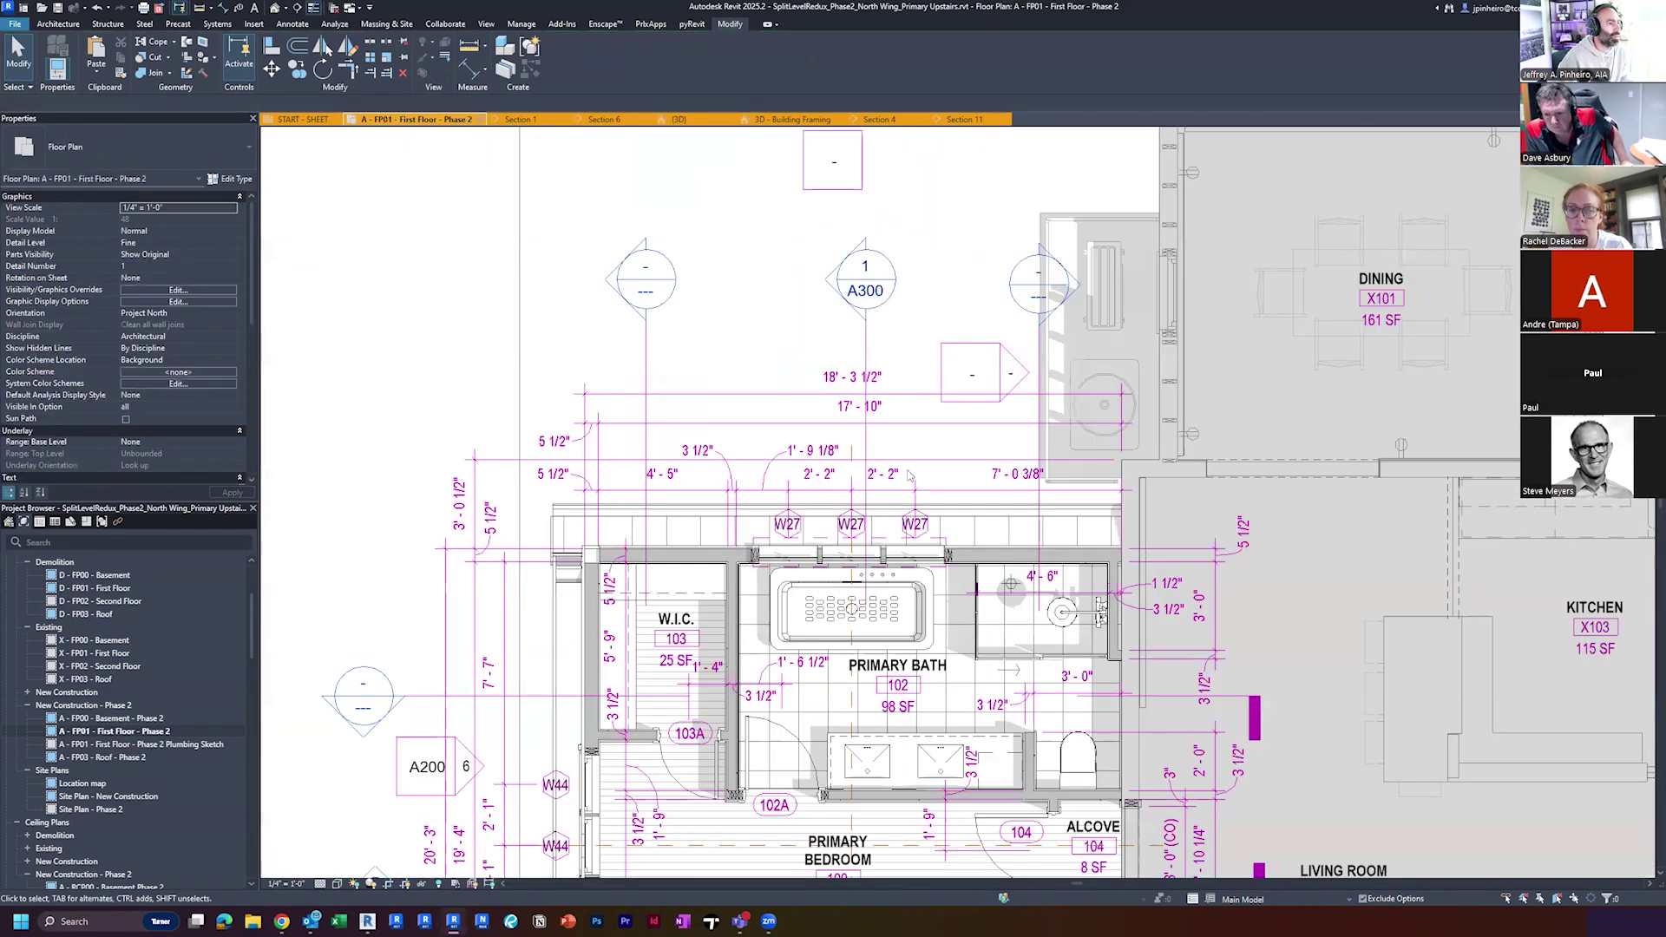
pyautogui.doubleClick(852, 277)
pyautogui.scroll(2, 837, 551)
pyautogui.press('a')
pyautogui.press('l')
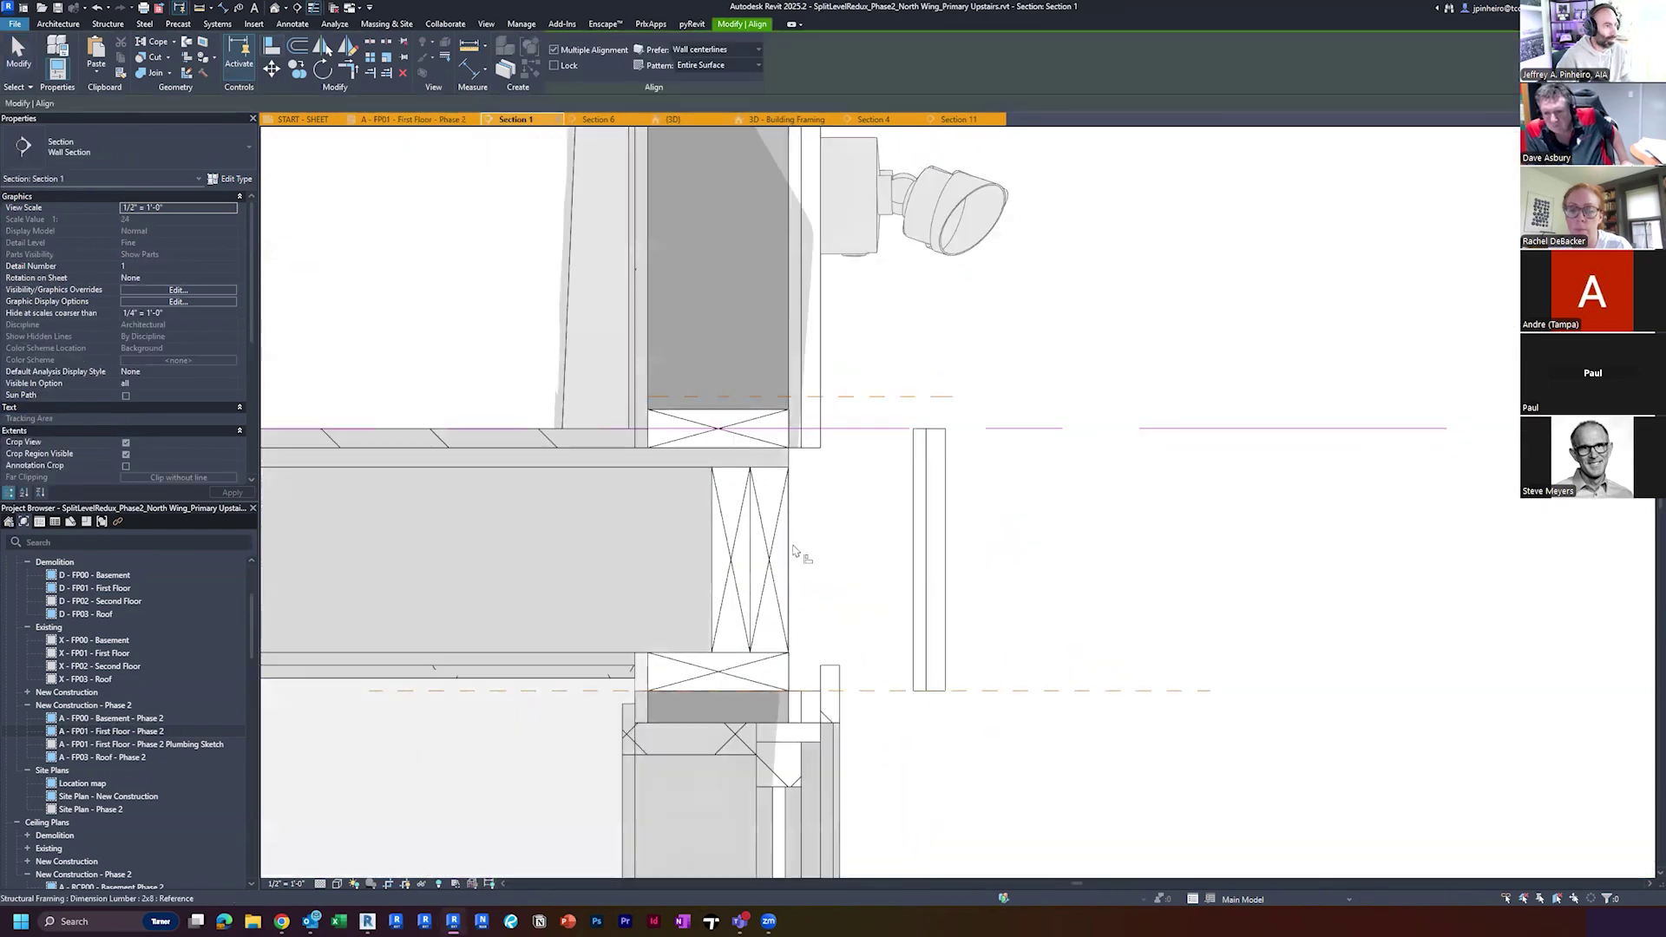
pyautogui.click(916, 548)
pyautogui.press('Escape')
pyautogui.press('Escape')
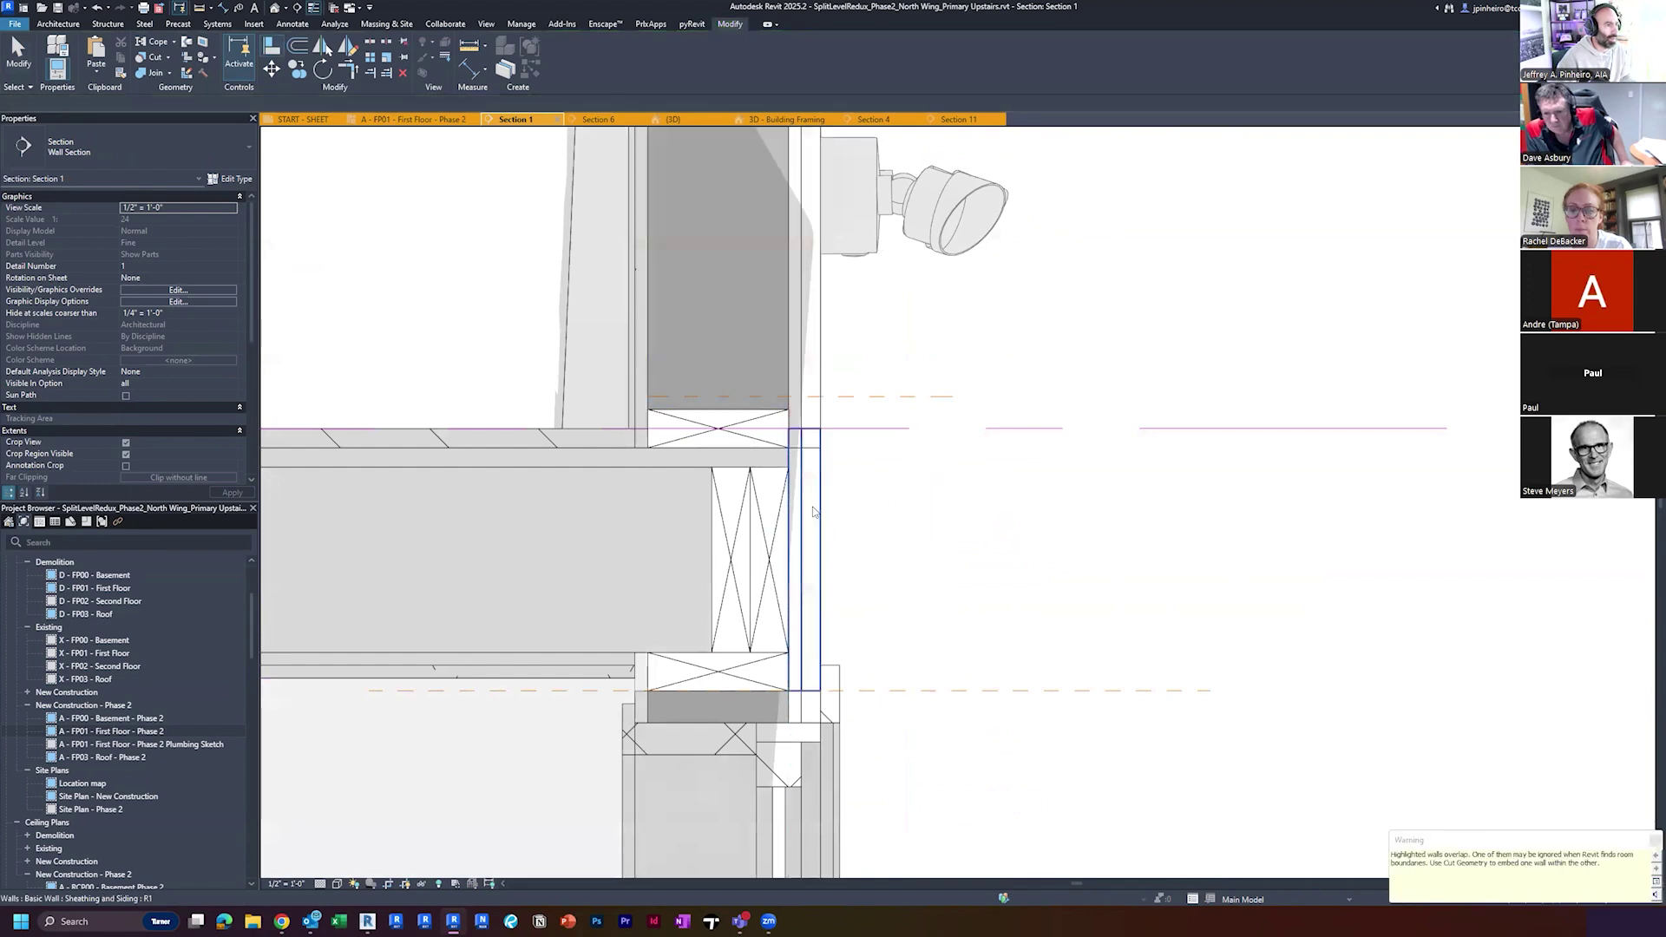
# Lower the Sheathing and Siding wall's top 3/4" below First Floor, to the underside of the siding above
pyautogui.click(814, 510)
pyautogui.scroll(2, 803, 439)
pyautogui.moveTo(805, 420); pyautogui.dragTo(810, 450)
pyautogui.click(877, 483)
pyautogui.scroll(-2, 877, 483)
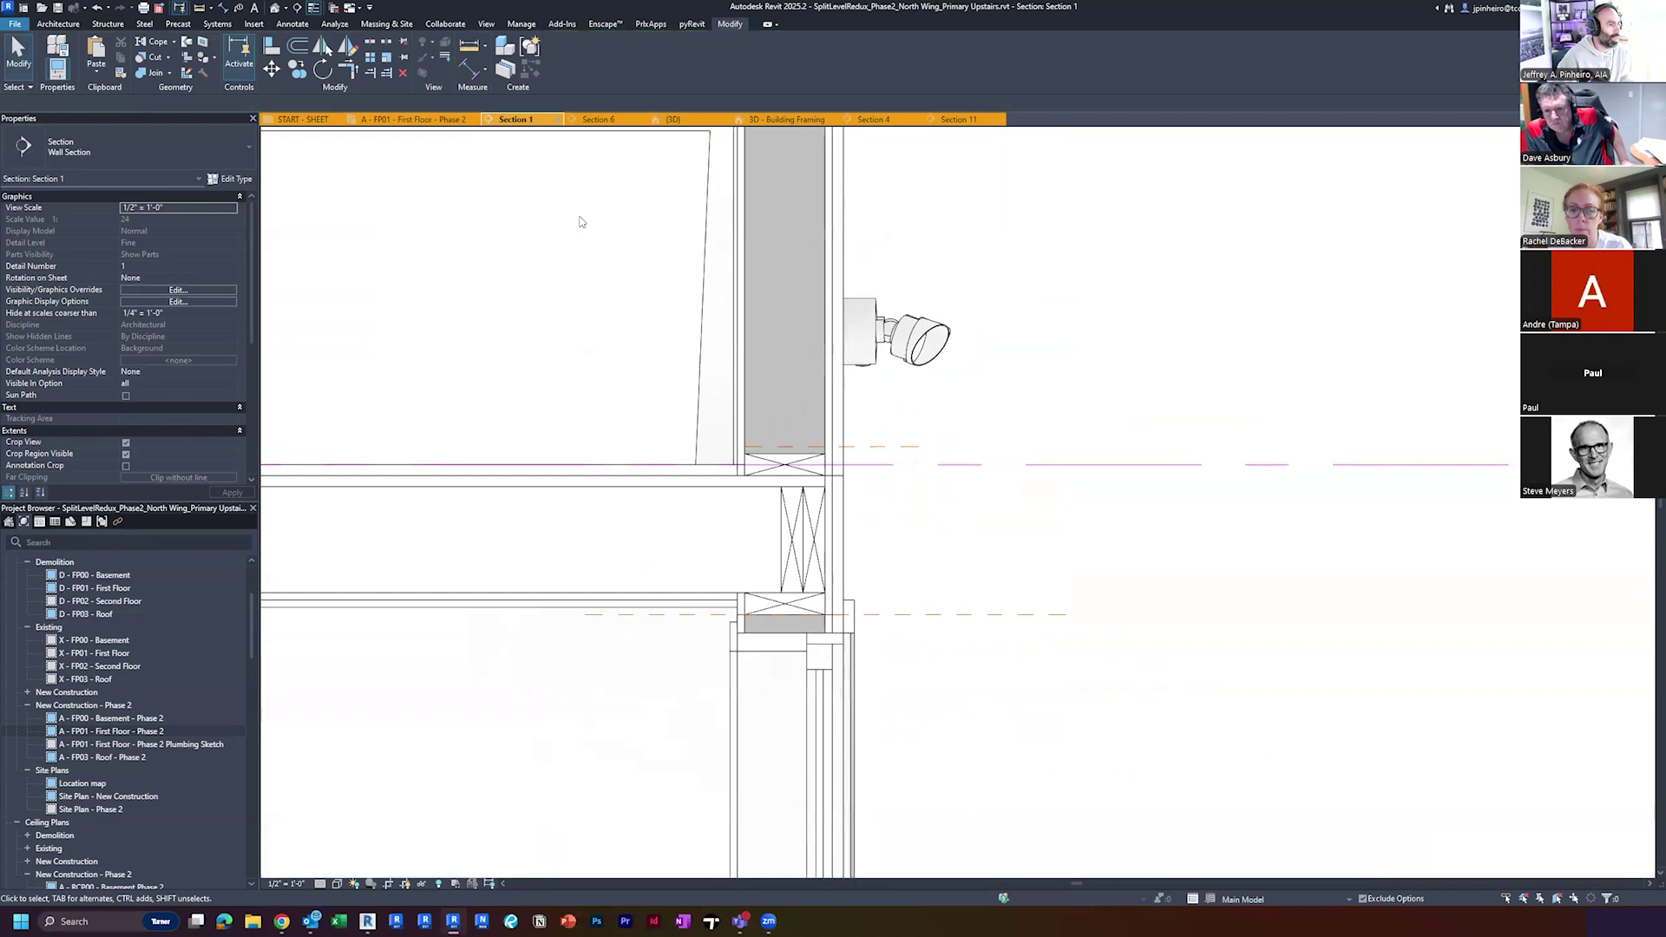
# In the 3D view, join the Sheathing and Siding wall's geometry with the adjoining exterior siding wall below it
pyautogui.click(277, 9)
pyautogui.scroll(-2, 812, 440)
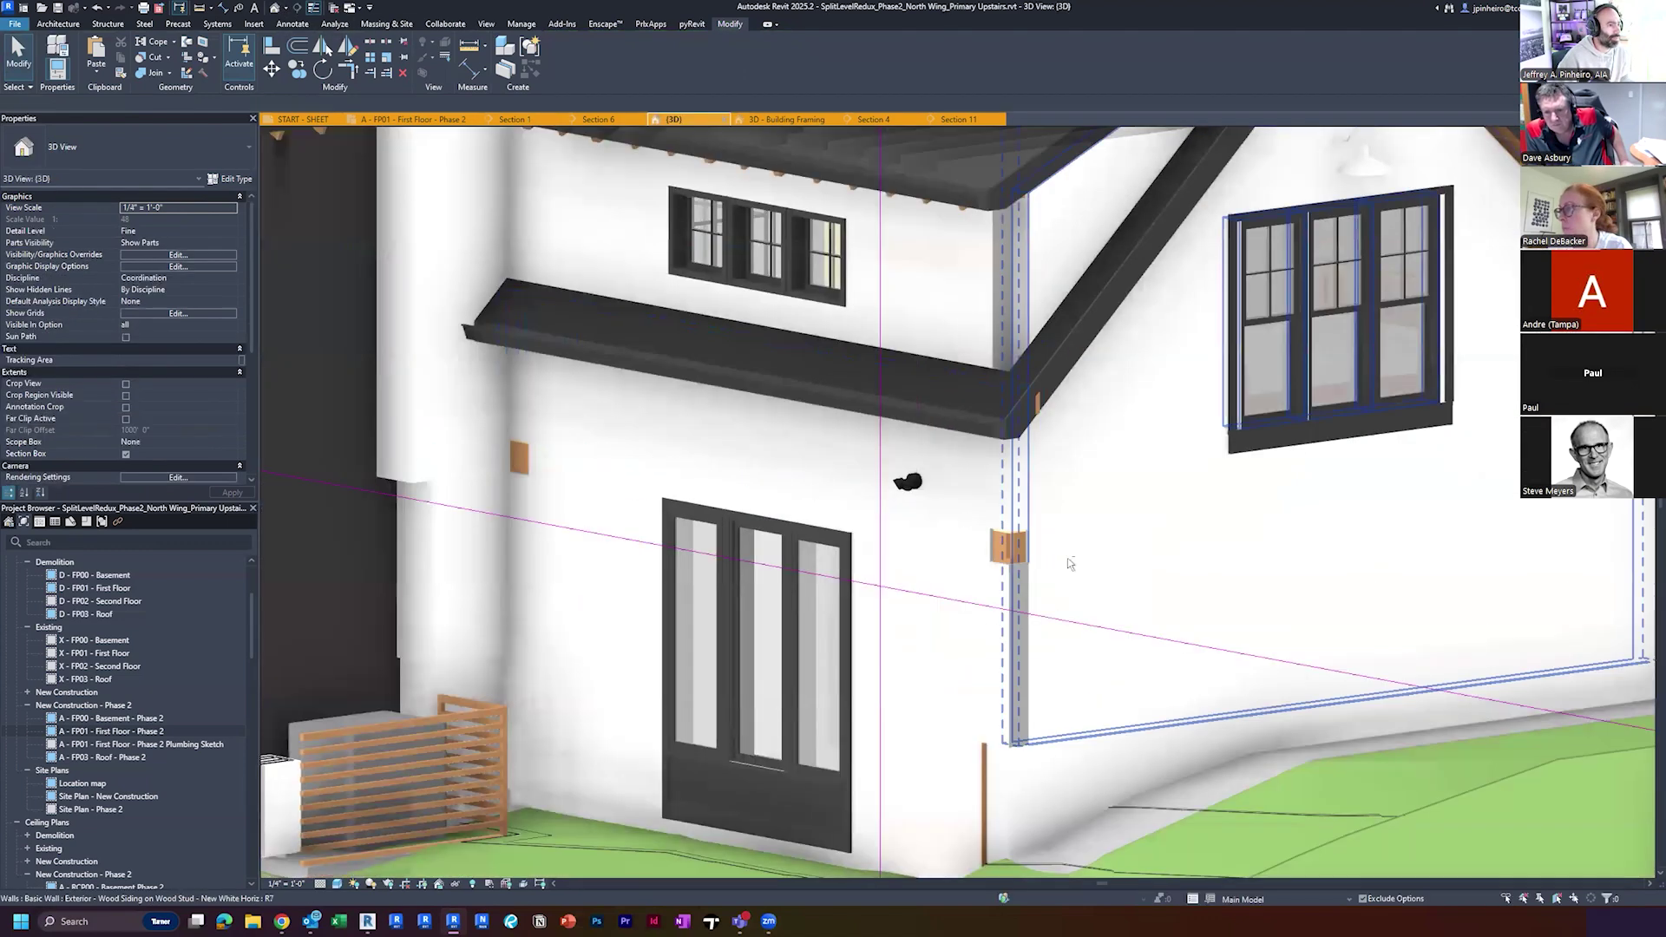
pyautogui.keyDown('shift'); pyautogui.moveTo(1044, 606); pyautogui.dragTo(1046, 532, button='middle'); pyautogui.keyUp('shift')
pyautogui.scroll(3, 1045, 532)
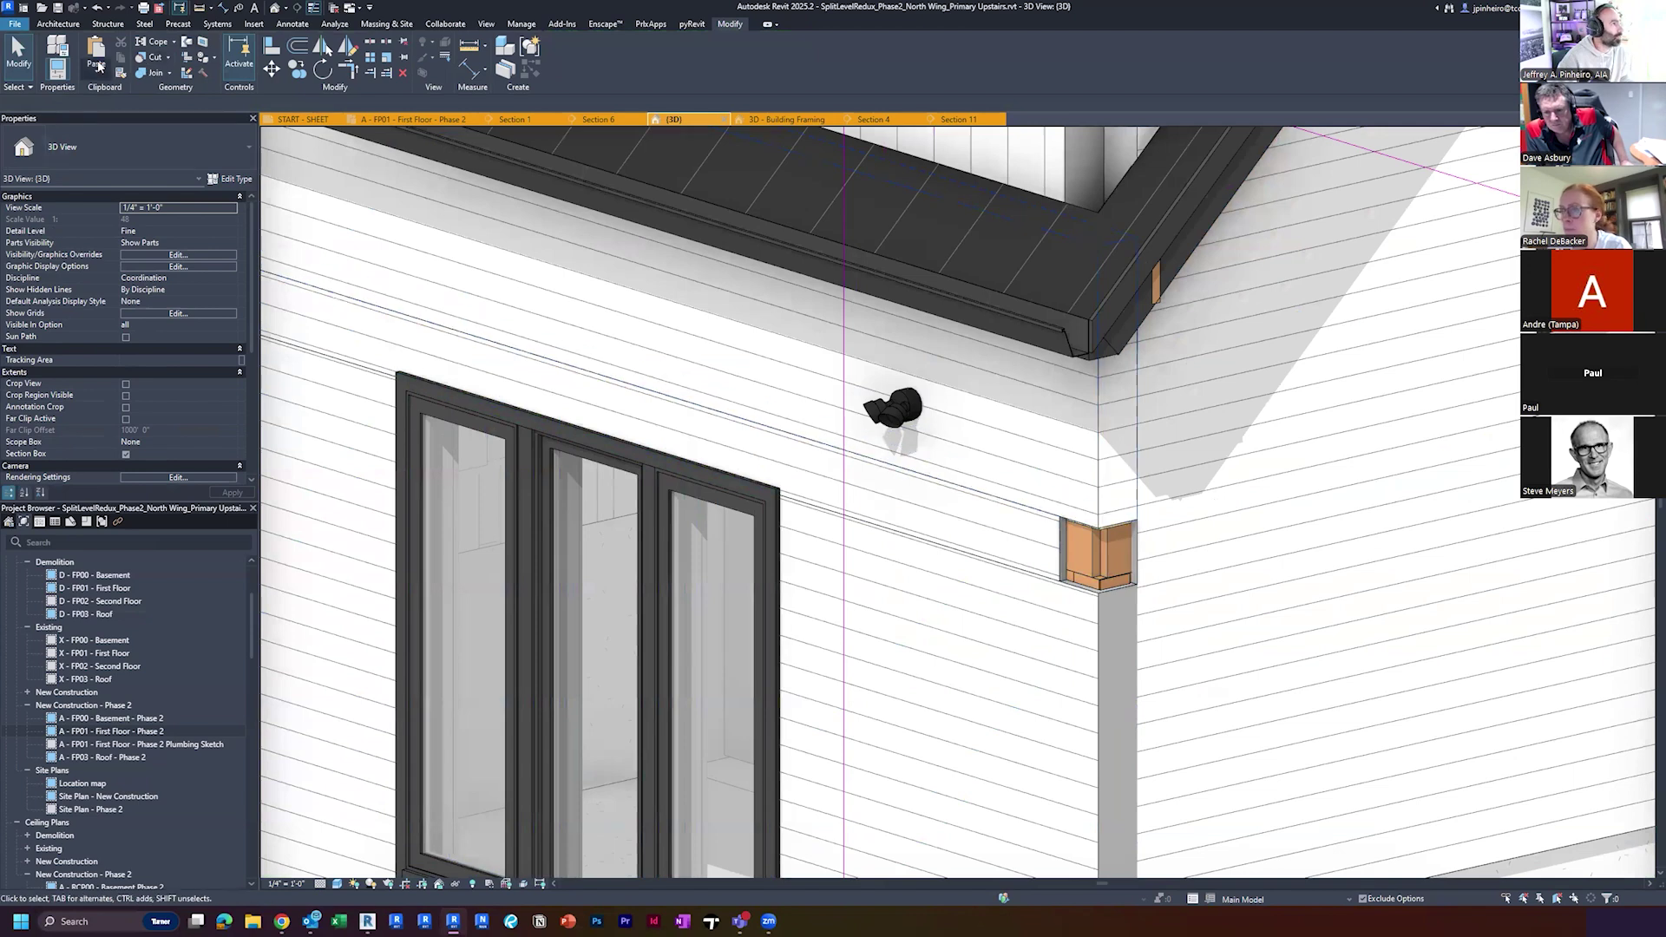
pyautogui.click(149, 73)
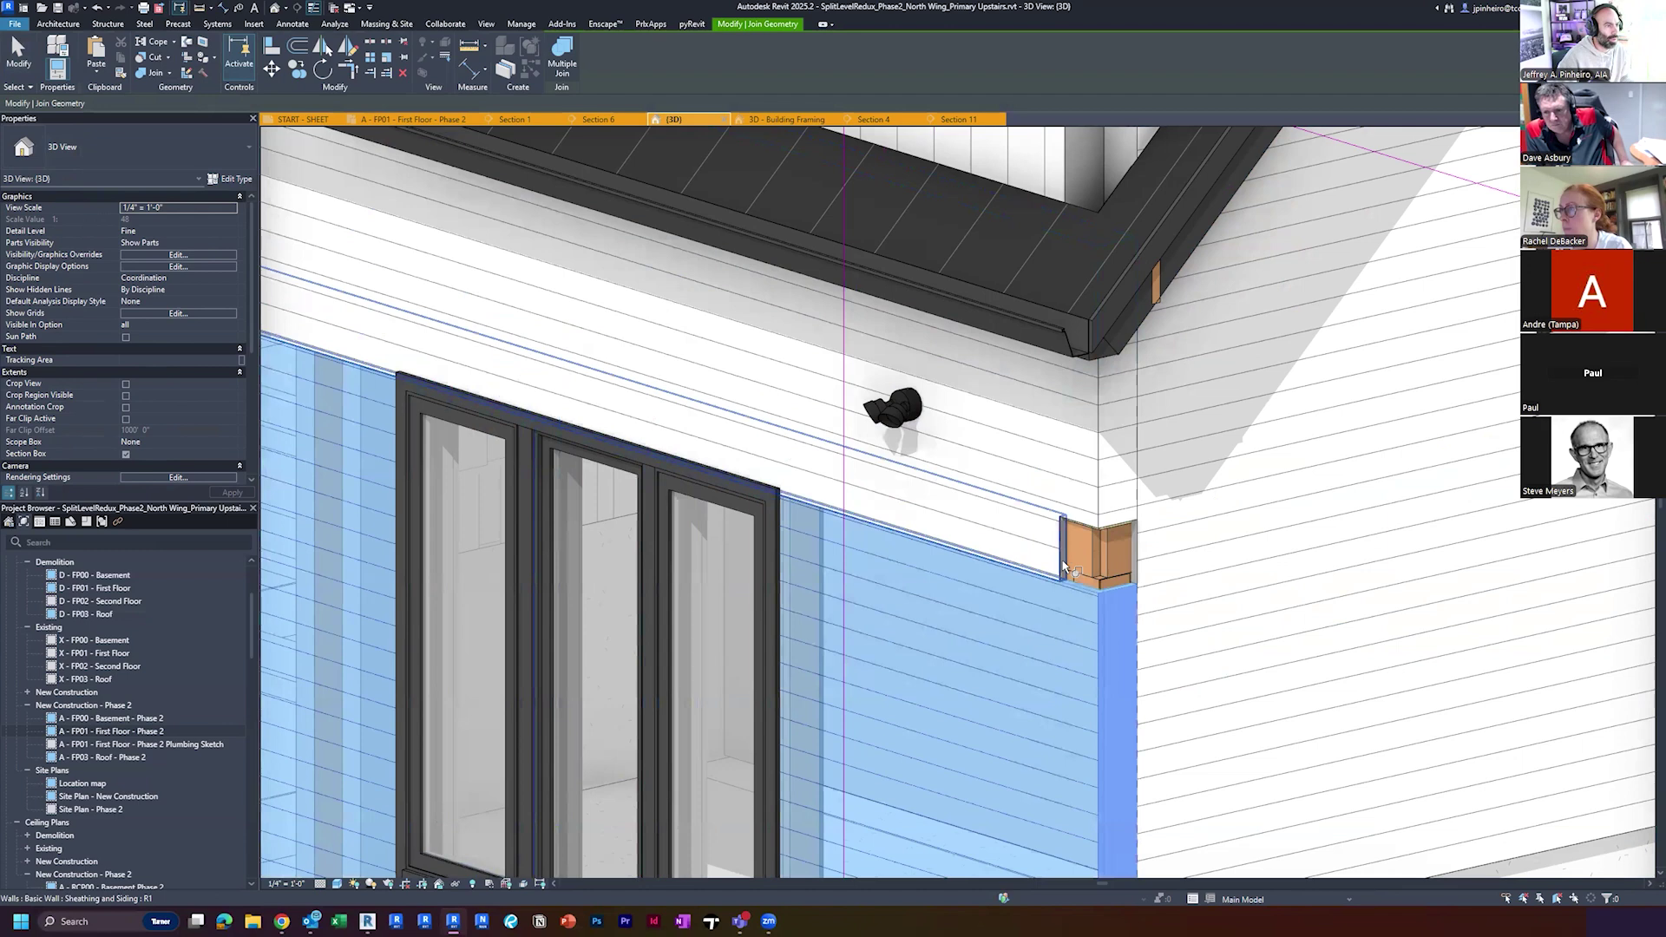
pyautogui.press('Escape')
pyautogui.scroll(3, 1029, 538)
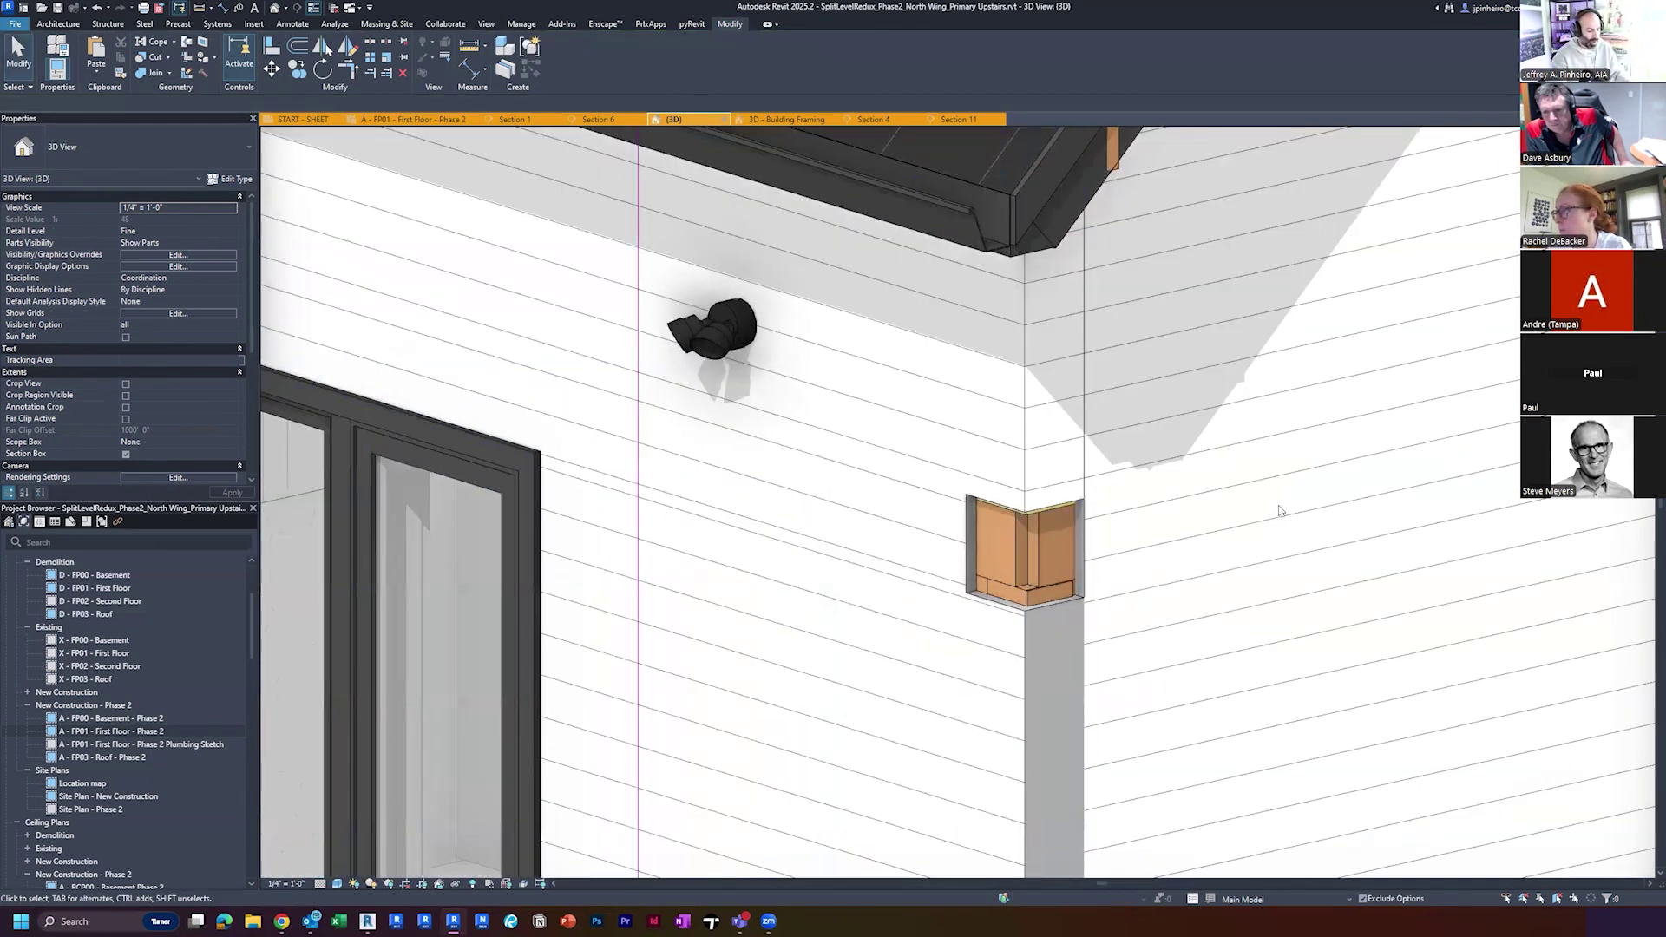
# Align the horizontal siding pattern lines on the stacked exterior walls beside the building corner
pyautogui.press('a')
pyautogui.press('l')
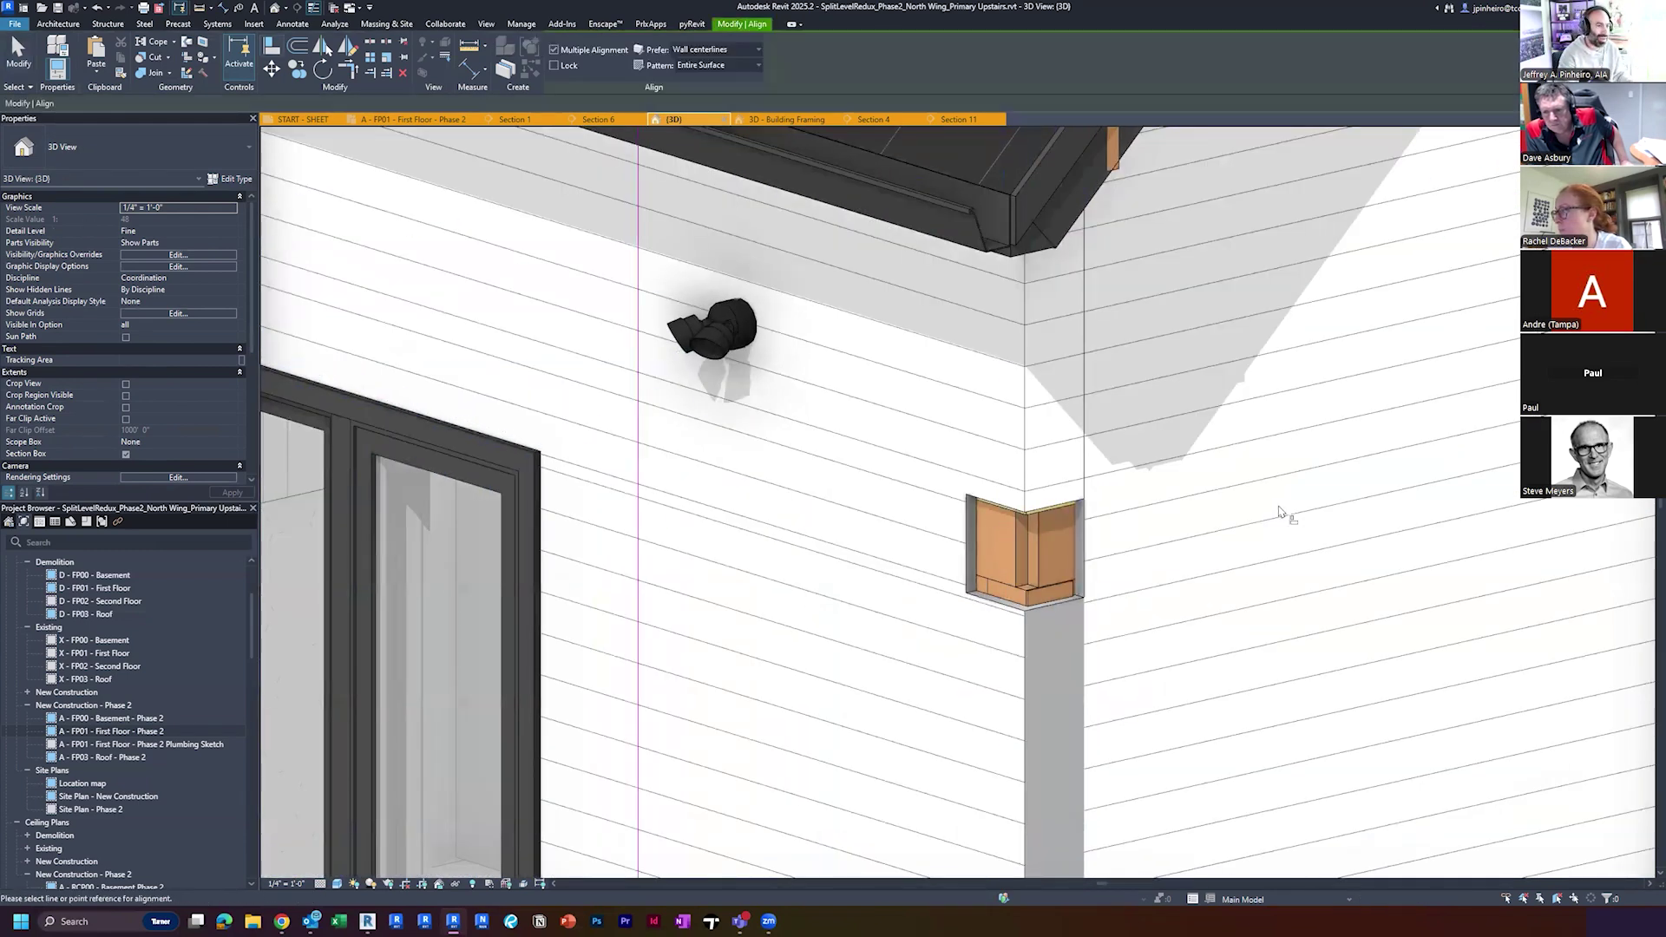
pyautogui.click(907, 425)
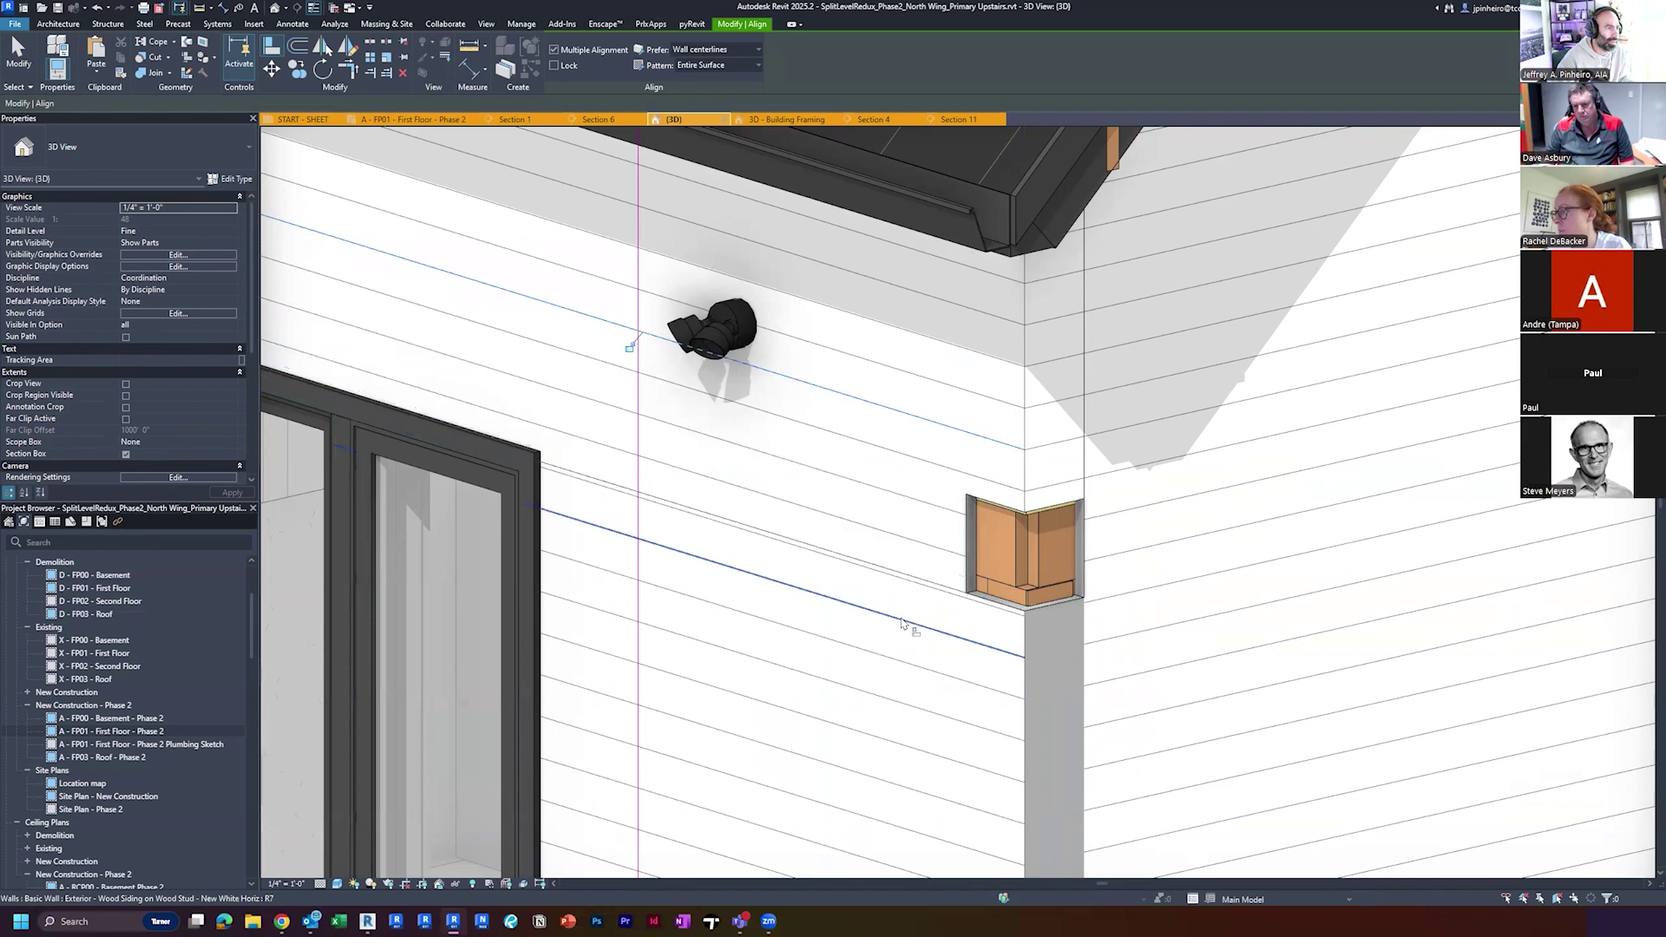
pyautogui.press('Escape')
pyautogui.press('Escape')
pyautogui.scroll(-2, 939, 588)
pyautogui.moveTo(939, 586); pyautogui.dragTo(922, 472, button='middle')
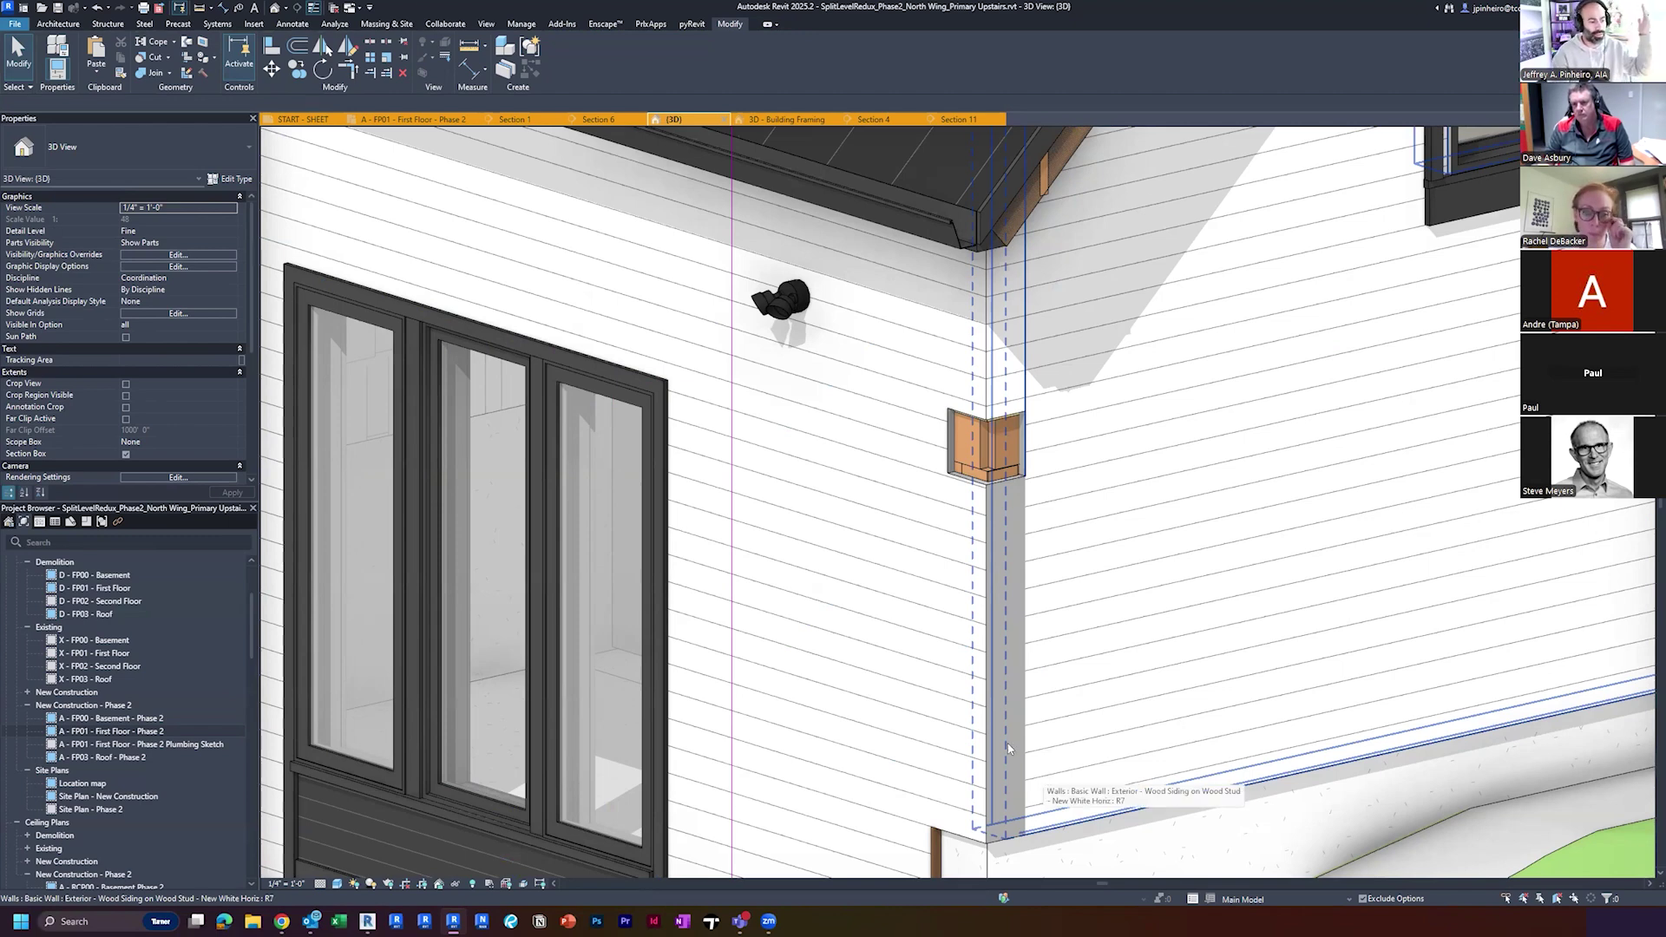
# Examine how the Sheathing and Siding wall's ends meet the exposed rim framing at the building corners
pyautogui.click(1000, 400)
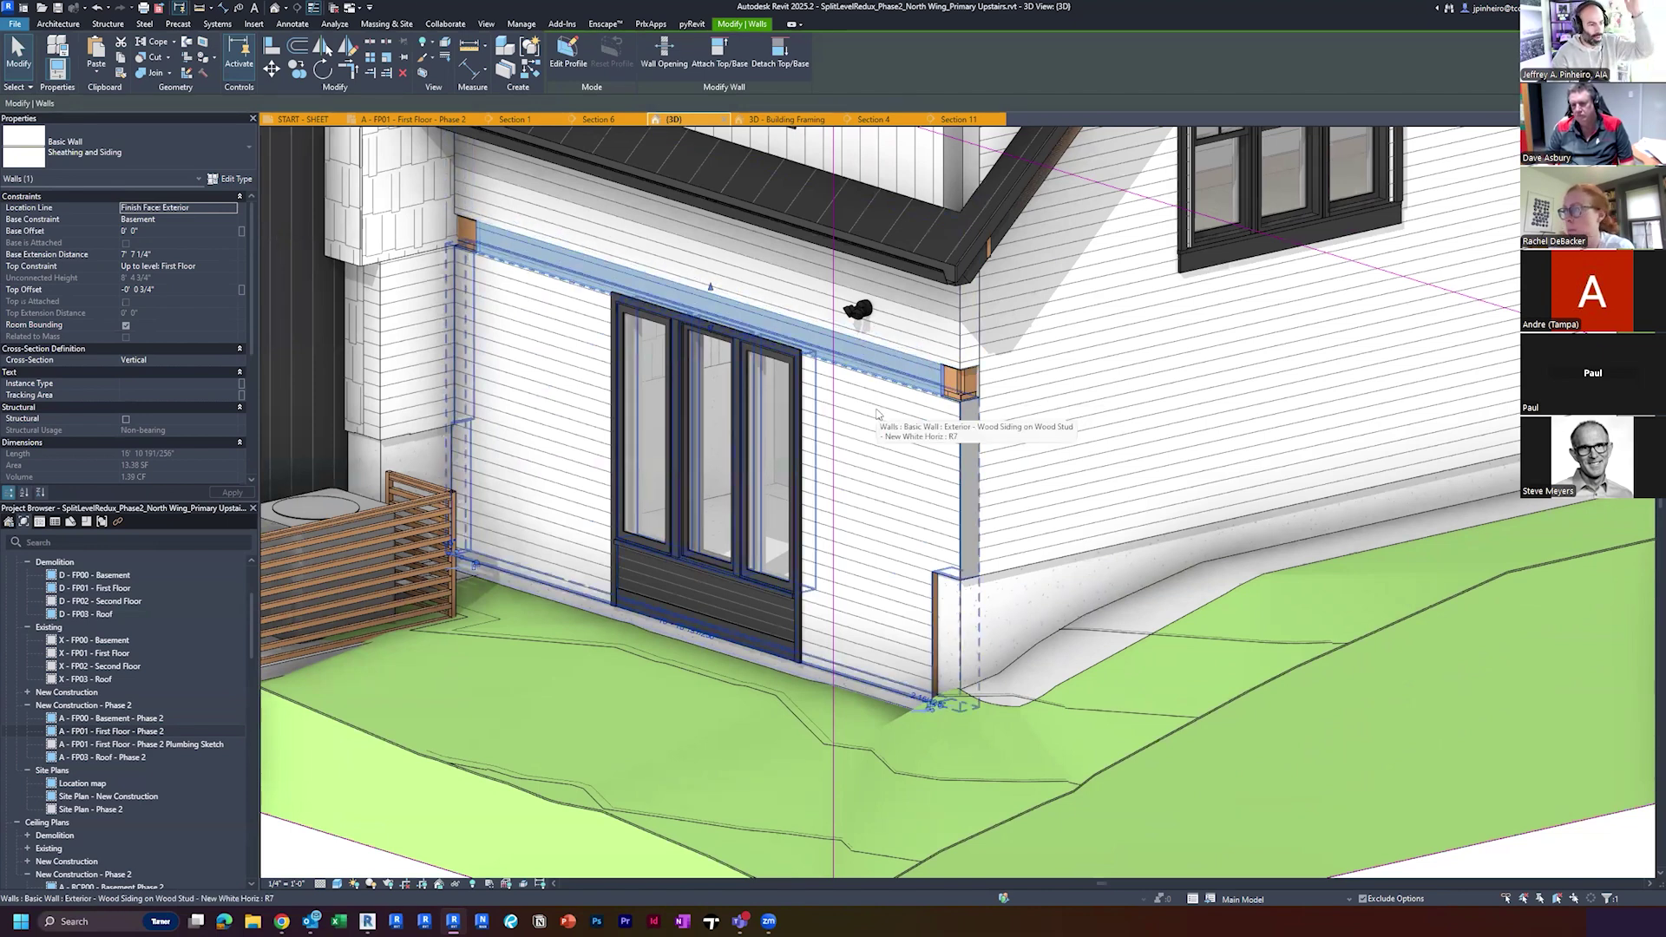
pyautogui.moveTo(877, 414); pyautogui.dragTo(866, 626, button='middle')
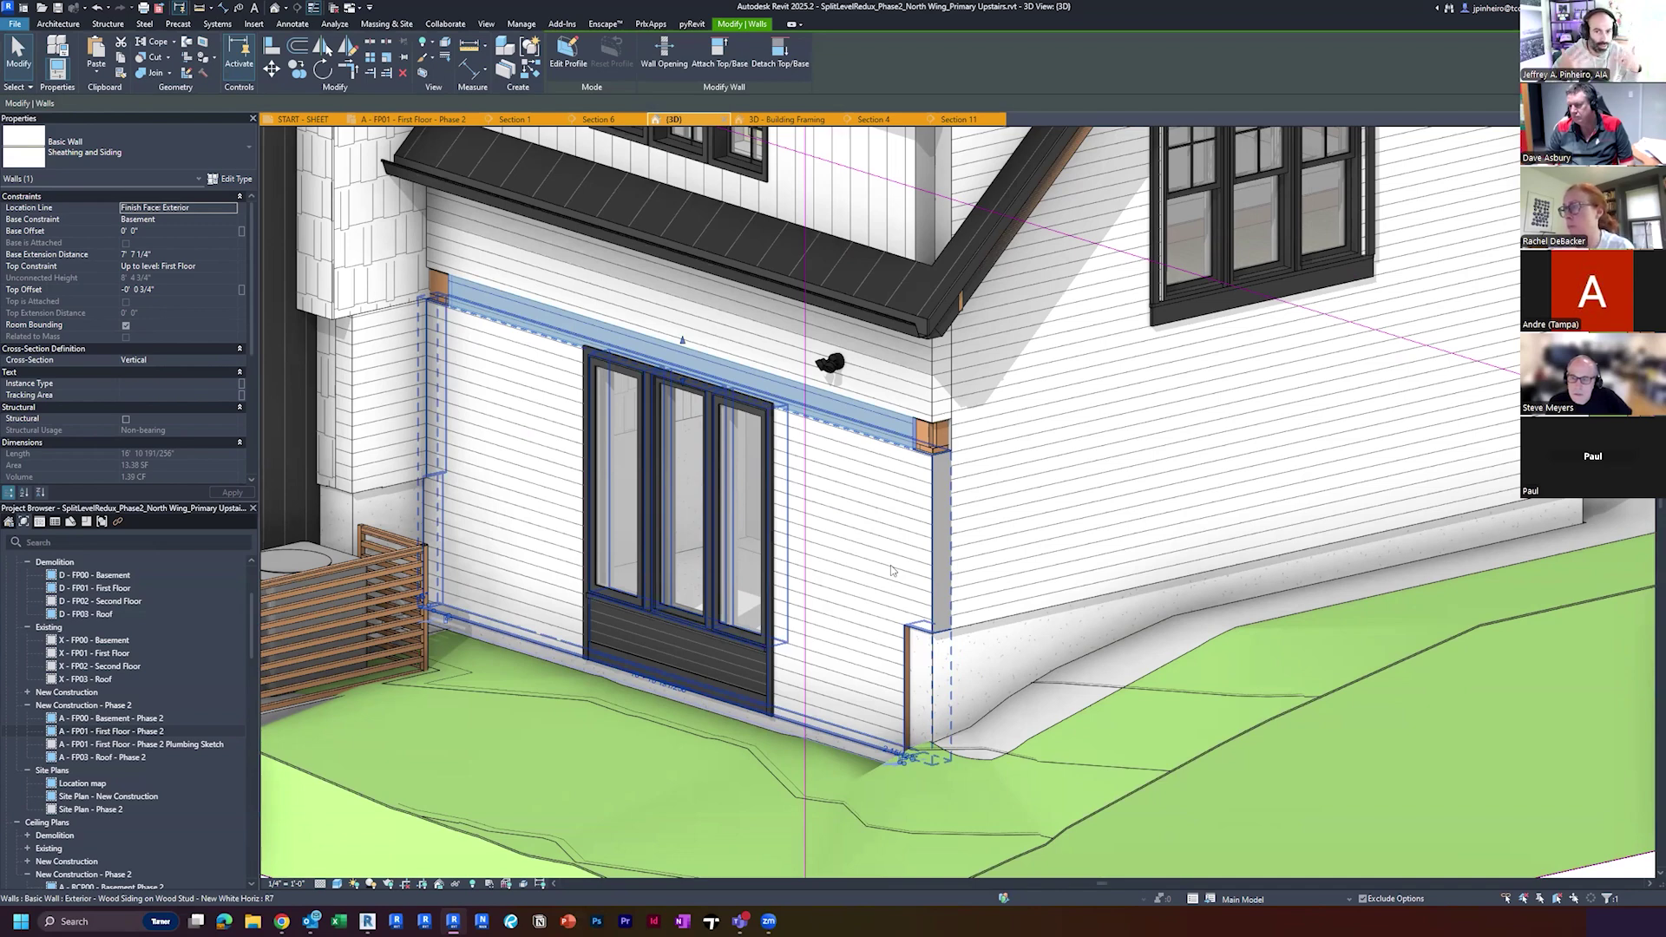
pyautogui.scroll(-2, 824, 436)
pyautogui.moveTo(839, 542); pyautogui.dragTo(850, 605, button='middle')
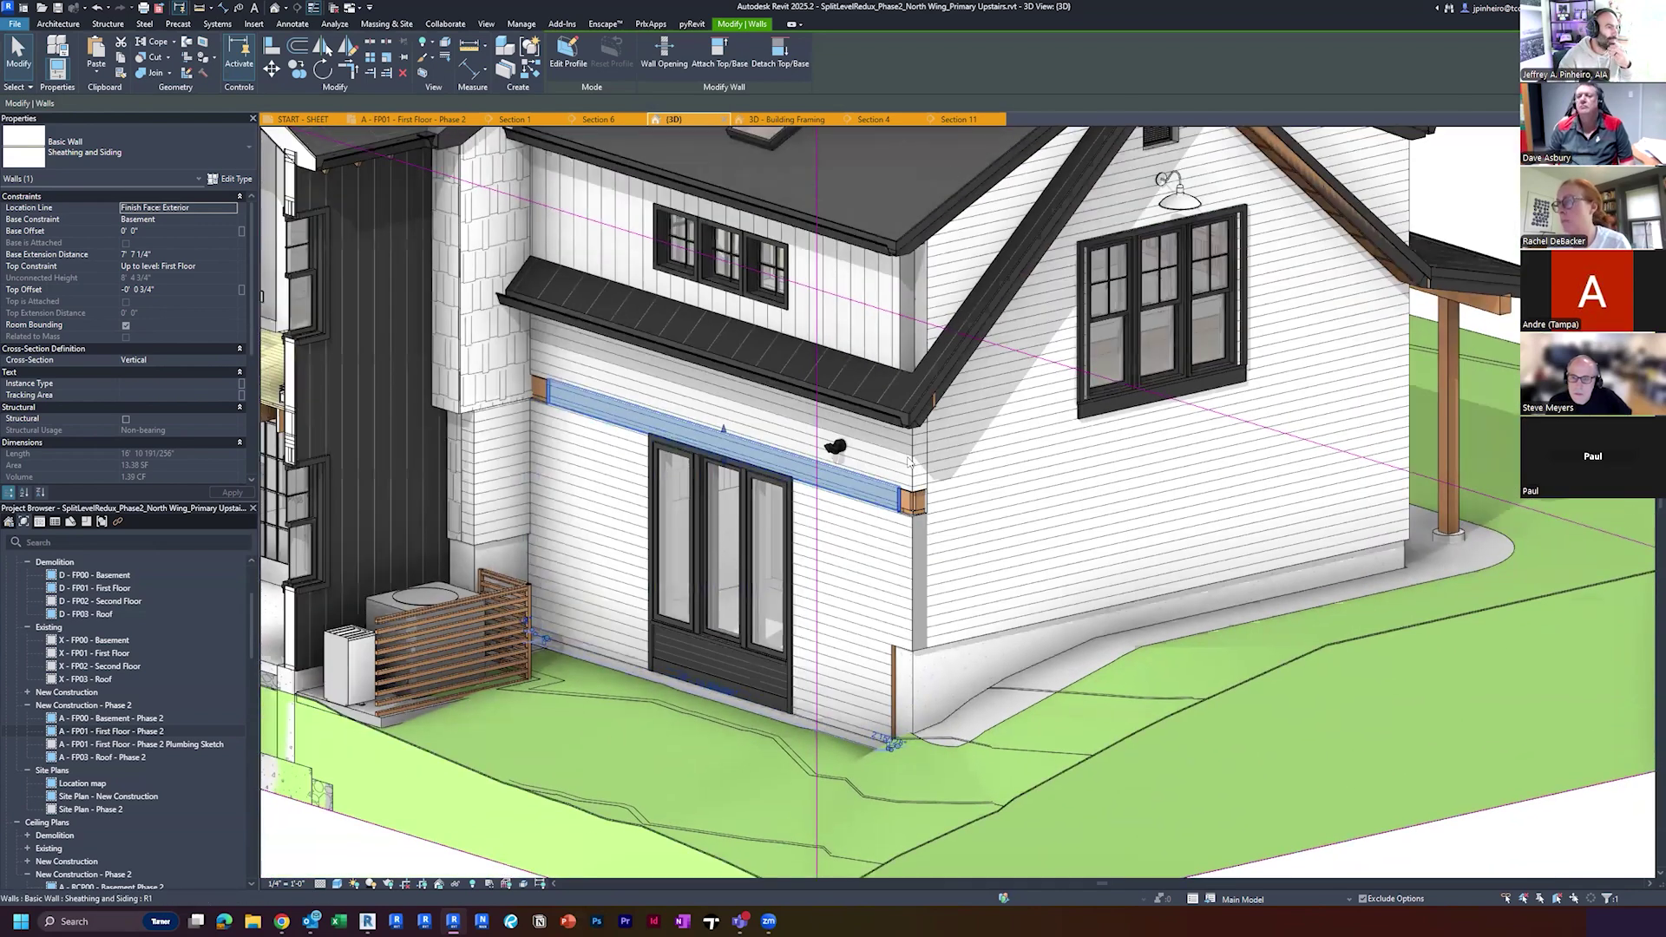
pyautogui.scroll(2, 851, 526)
pyautogui.moveTo(851, 526); pyautogui.dragTo(805, 547, button='middle')
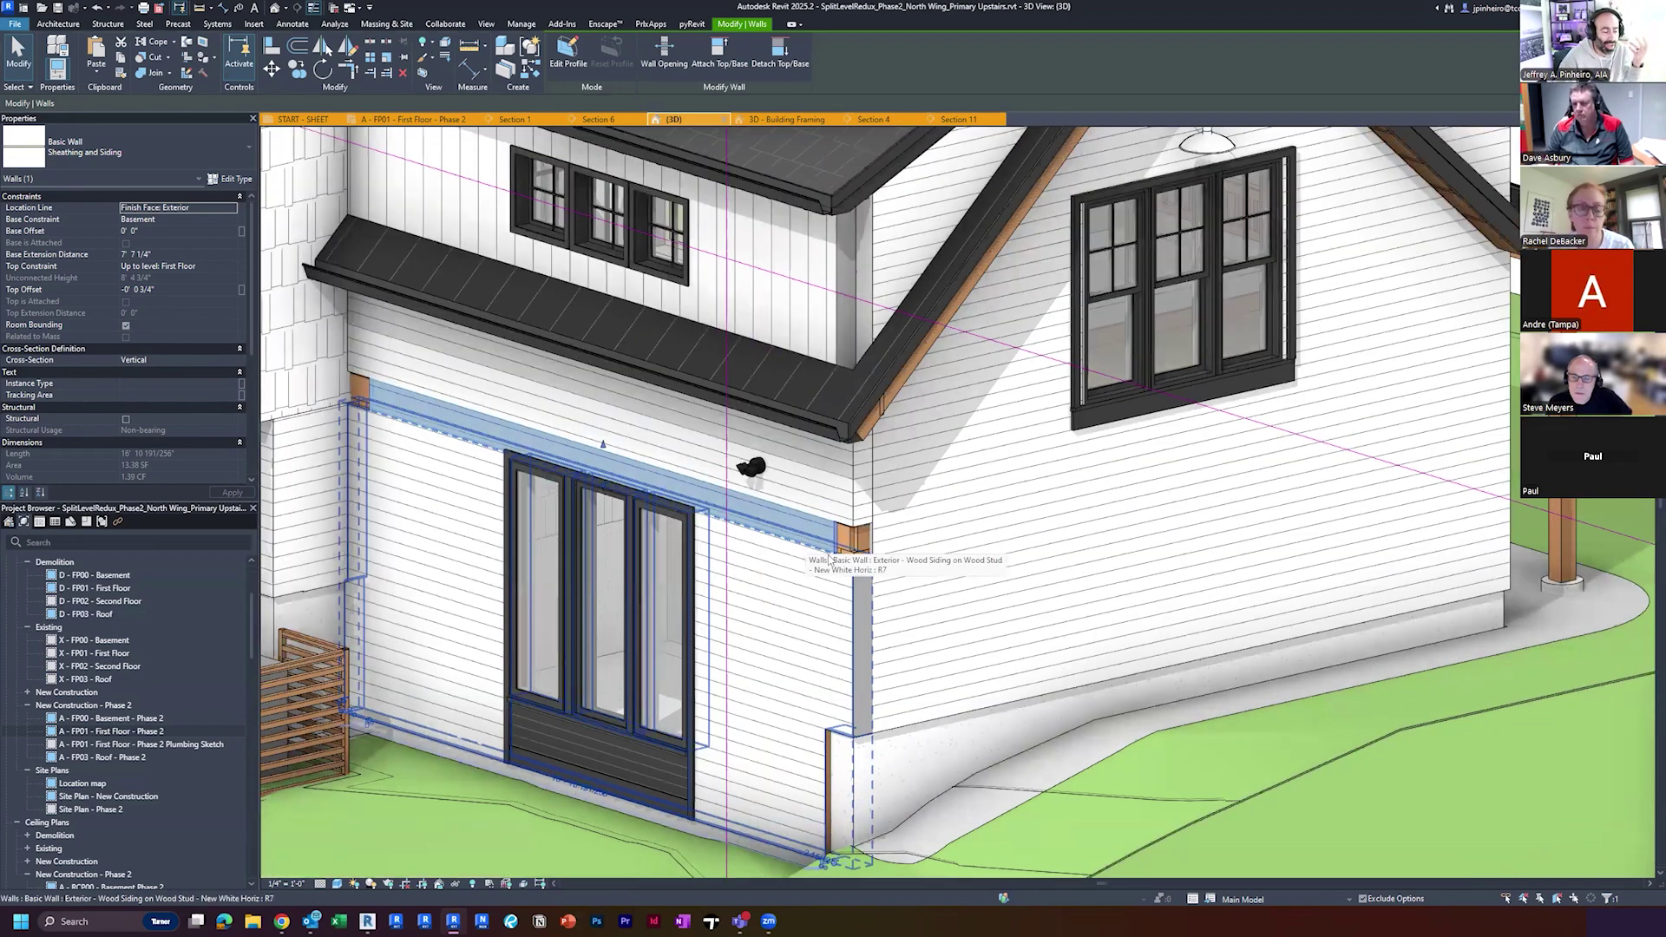
pyautogui.scroll(2, 855, 581)
pyautogui.moveTo(818, 576); pyautogui.dragTo(1048, 672, button='middle')
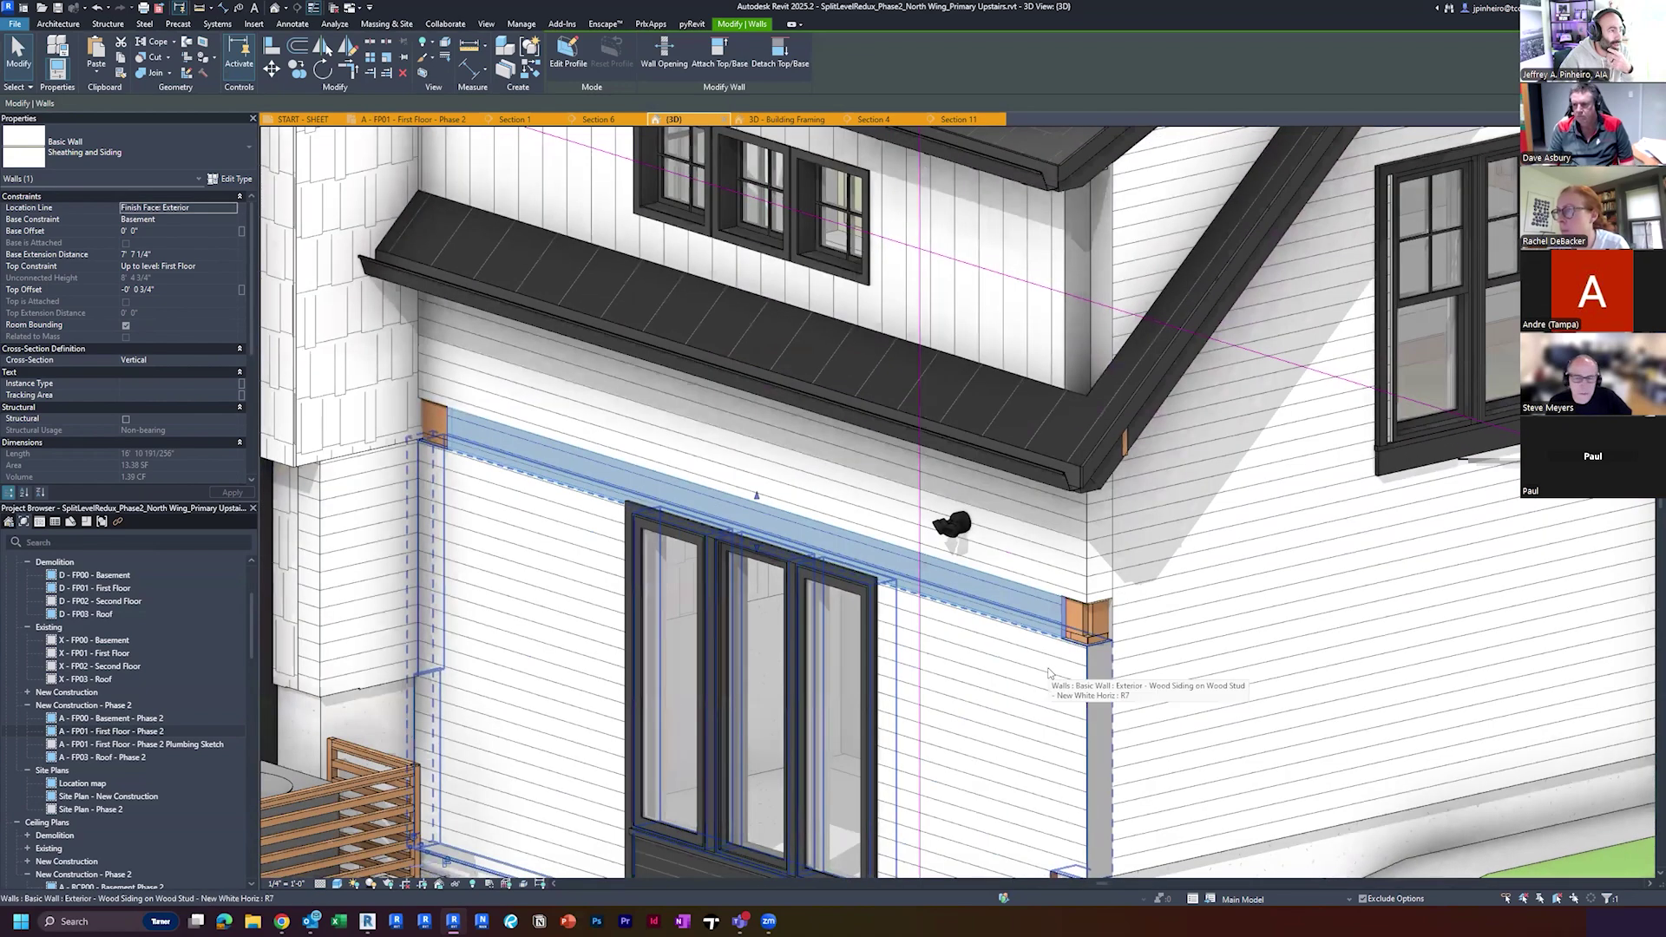
pyautogui.scroll(-3, 527, 548)
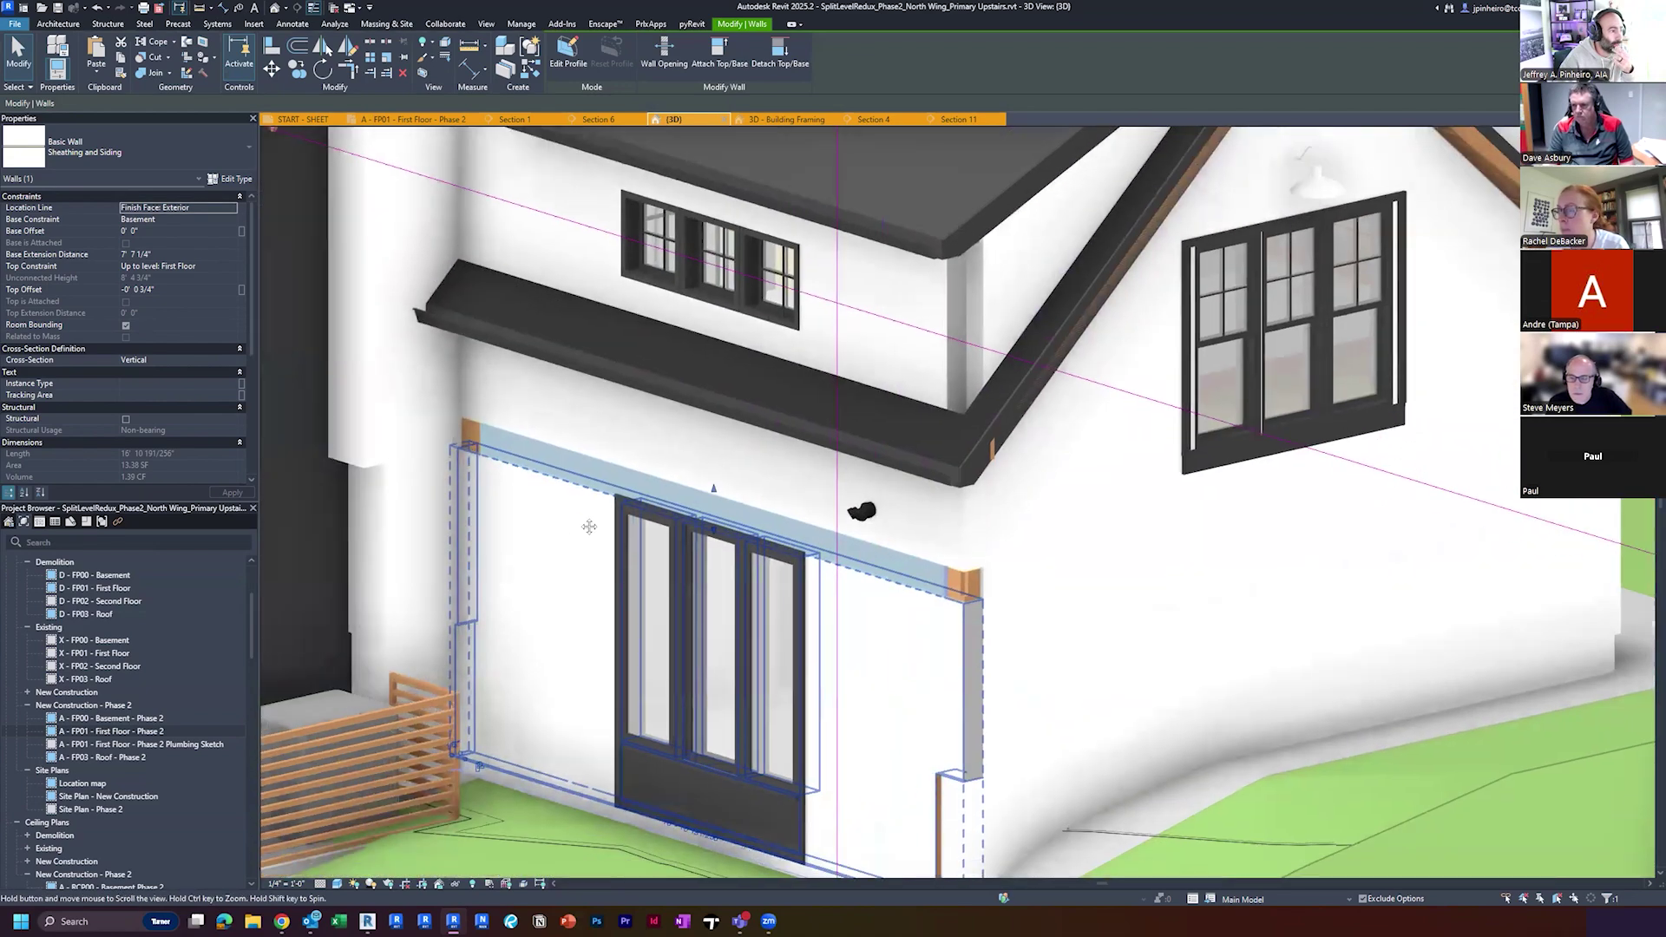
pyautogui.scroll(5, 946, 548)
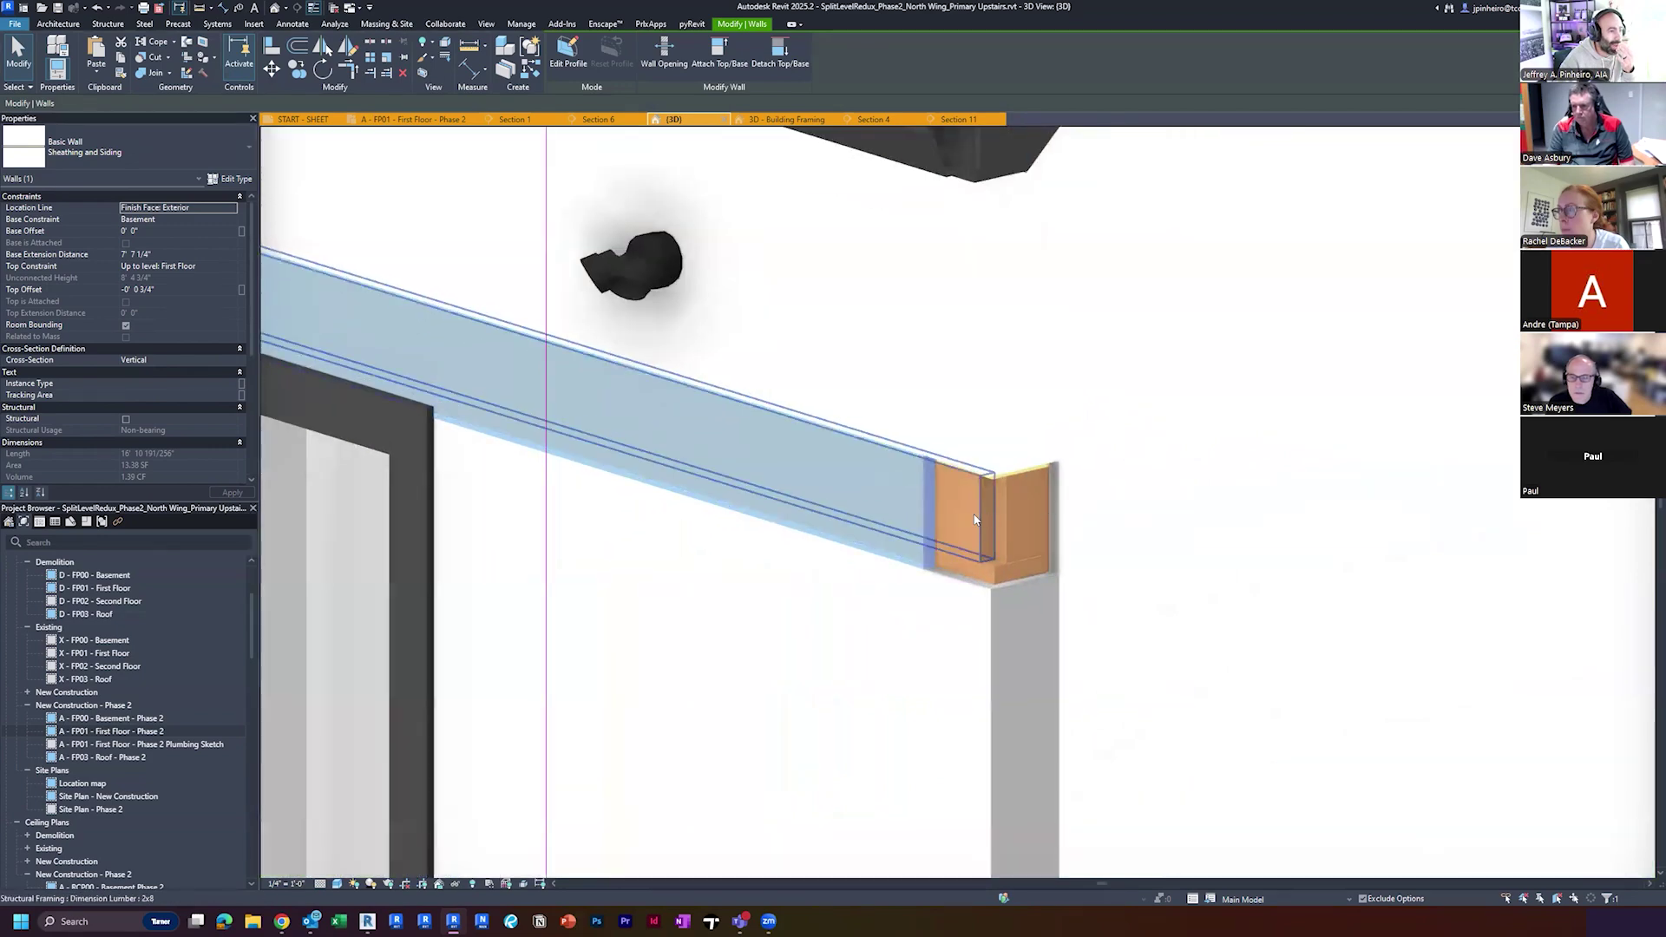
pyautogui.scroll(-3, 946, 548)
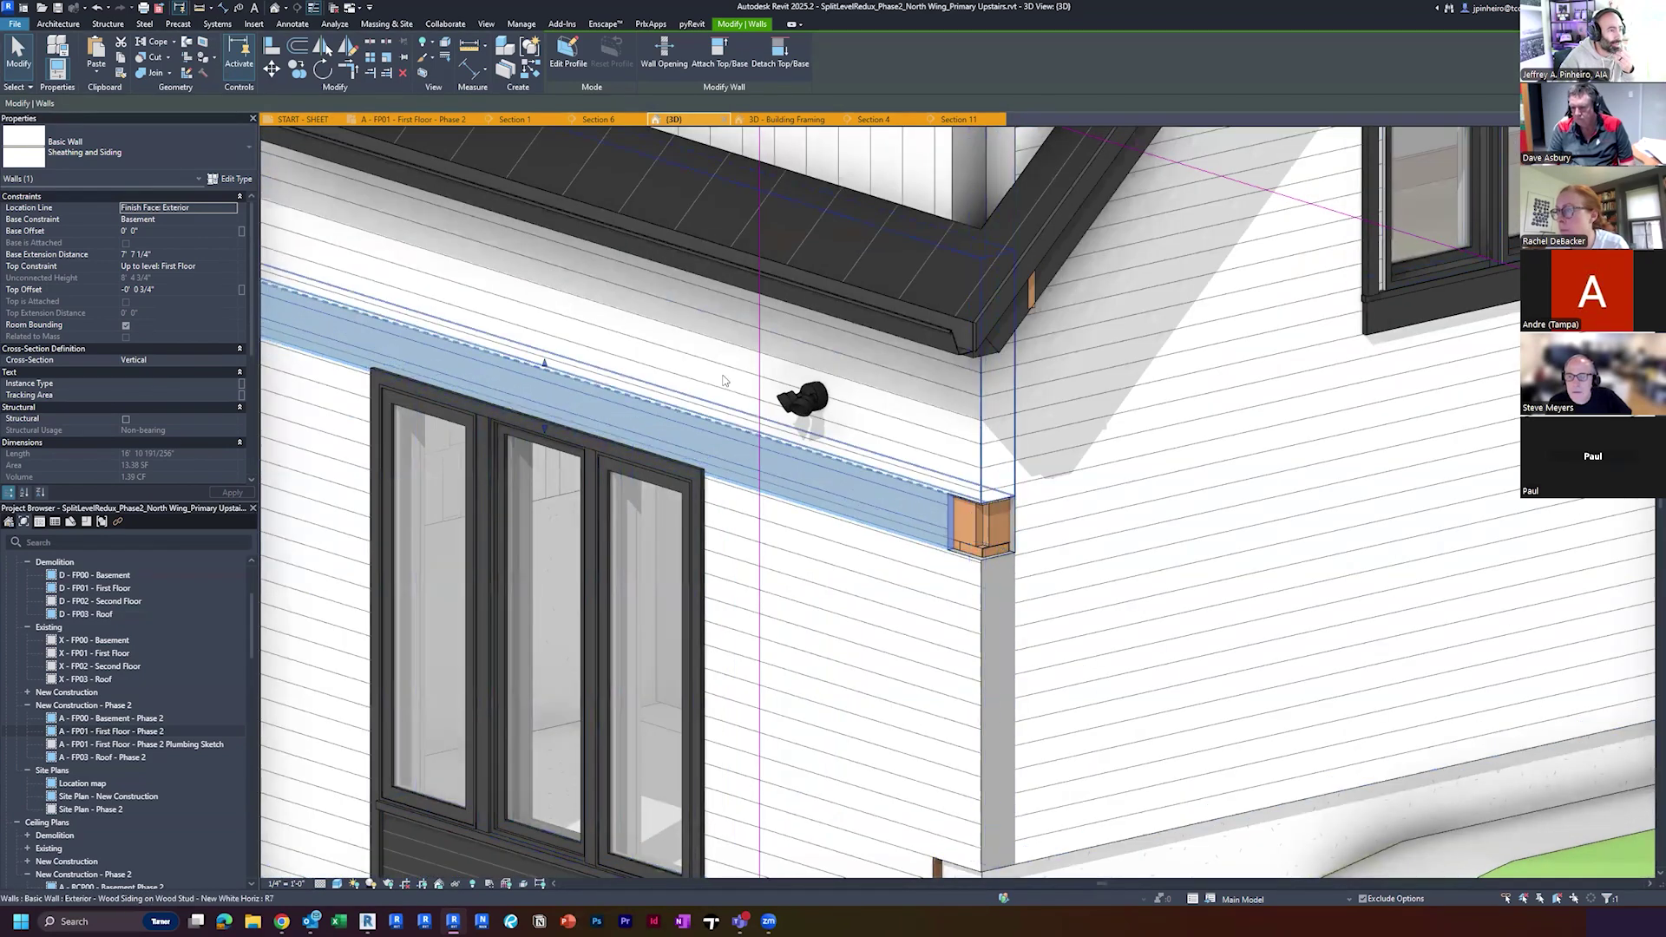
pyautogui.scroll(3, 954, 555)
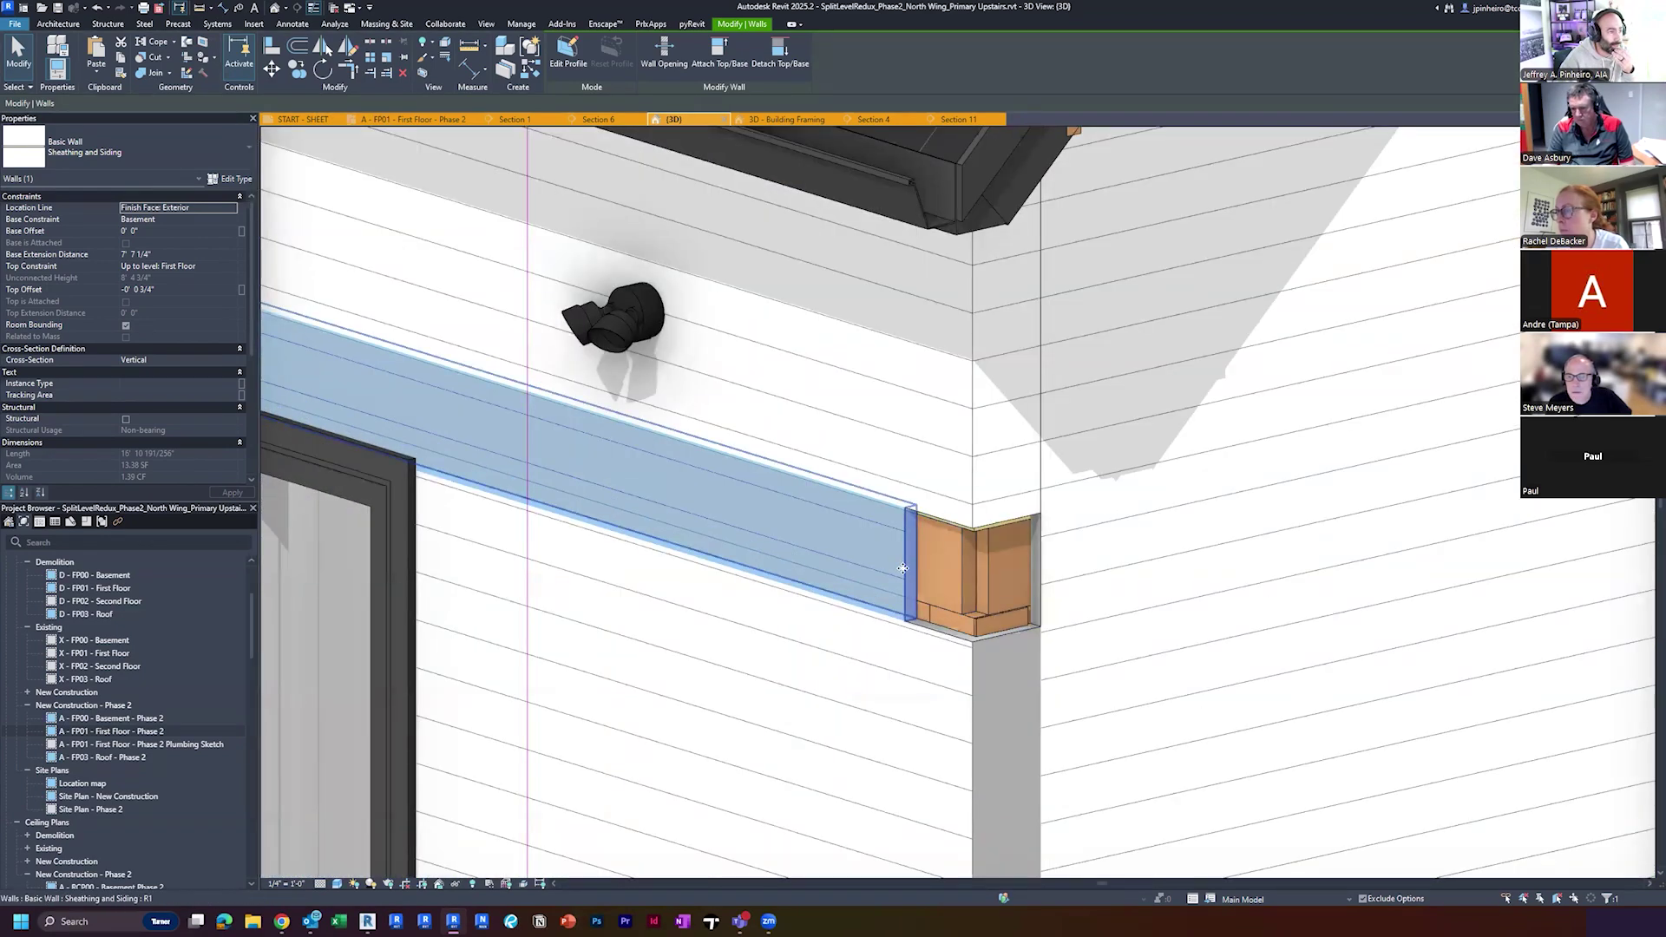
pyautogui.scroll(-6, 930, 564)
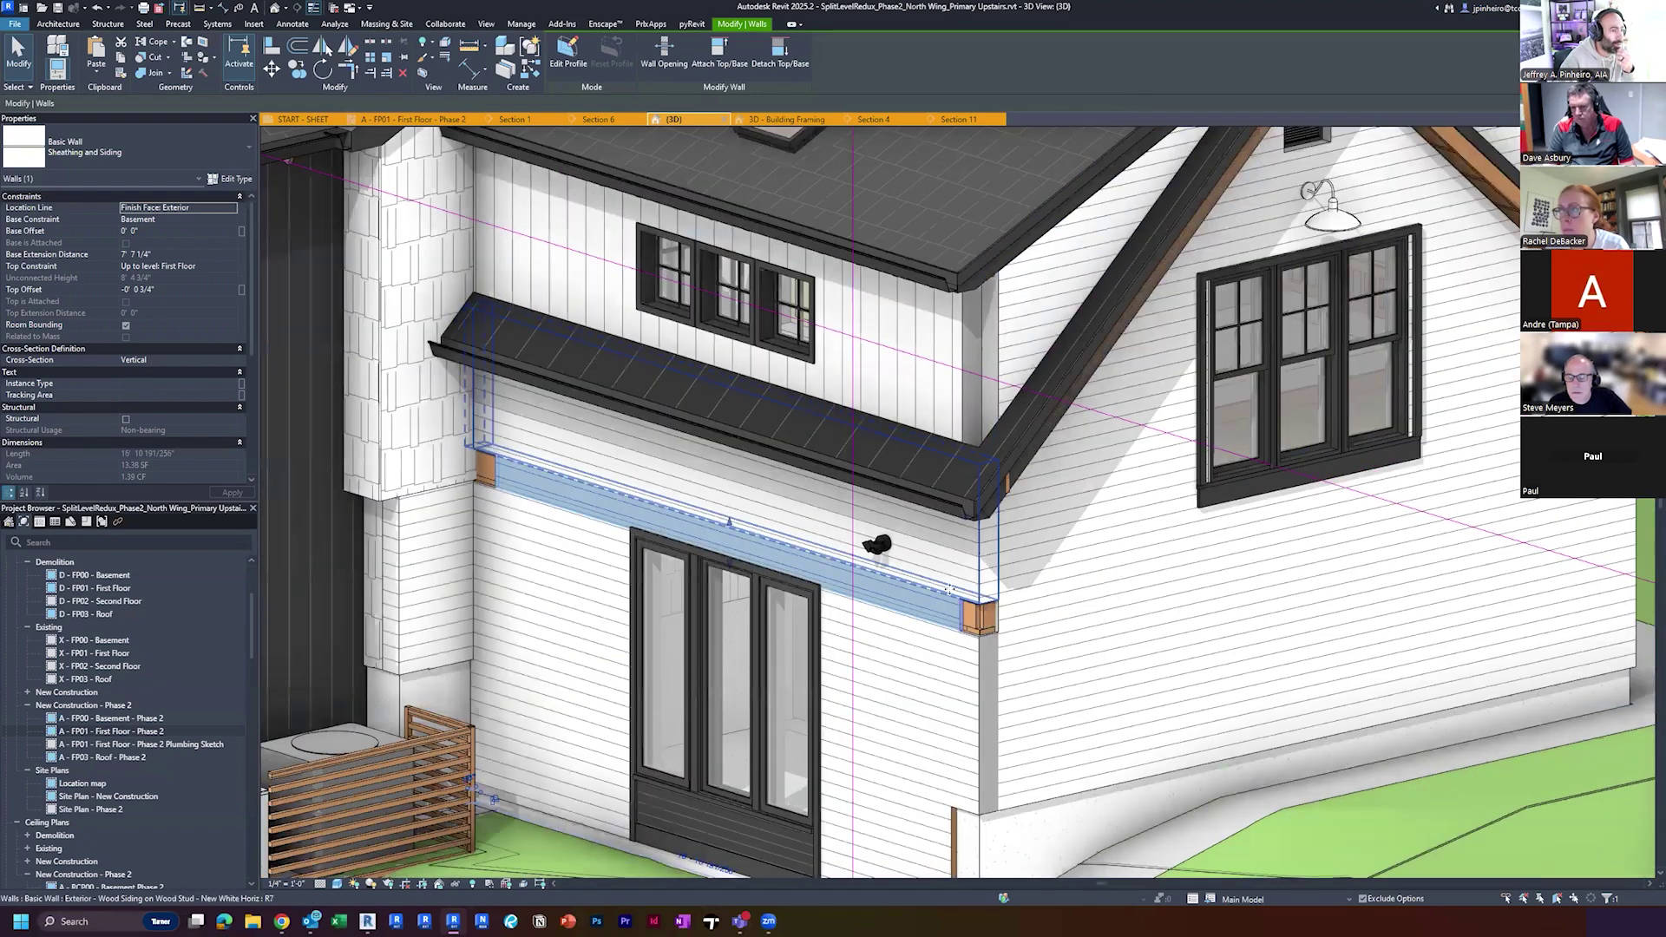
# Inspect the siding walls above and below the rim strip, along with the trim and dark panel around the tall windows
pyautogui.click(957, 568)
pyautogui.click(959, 568)
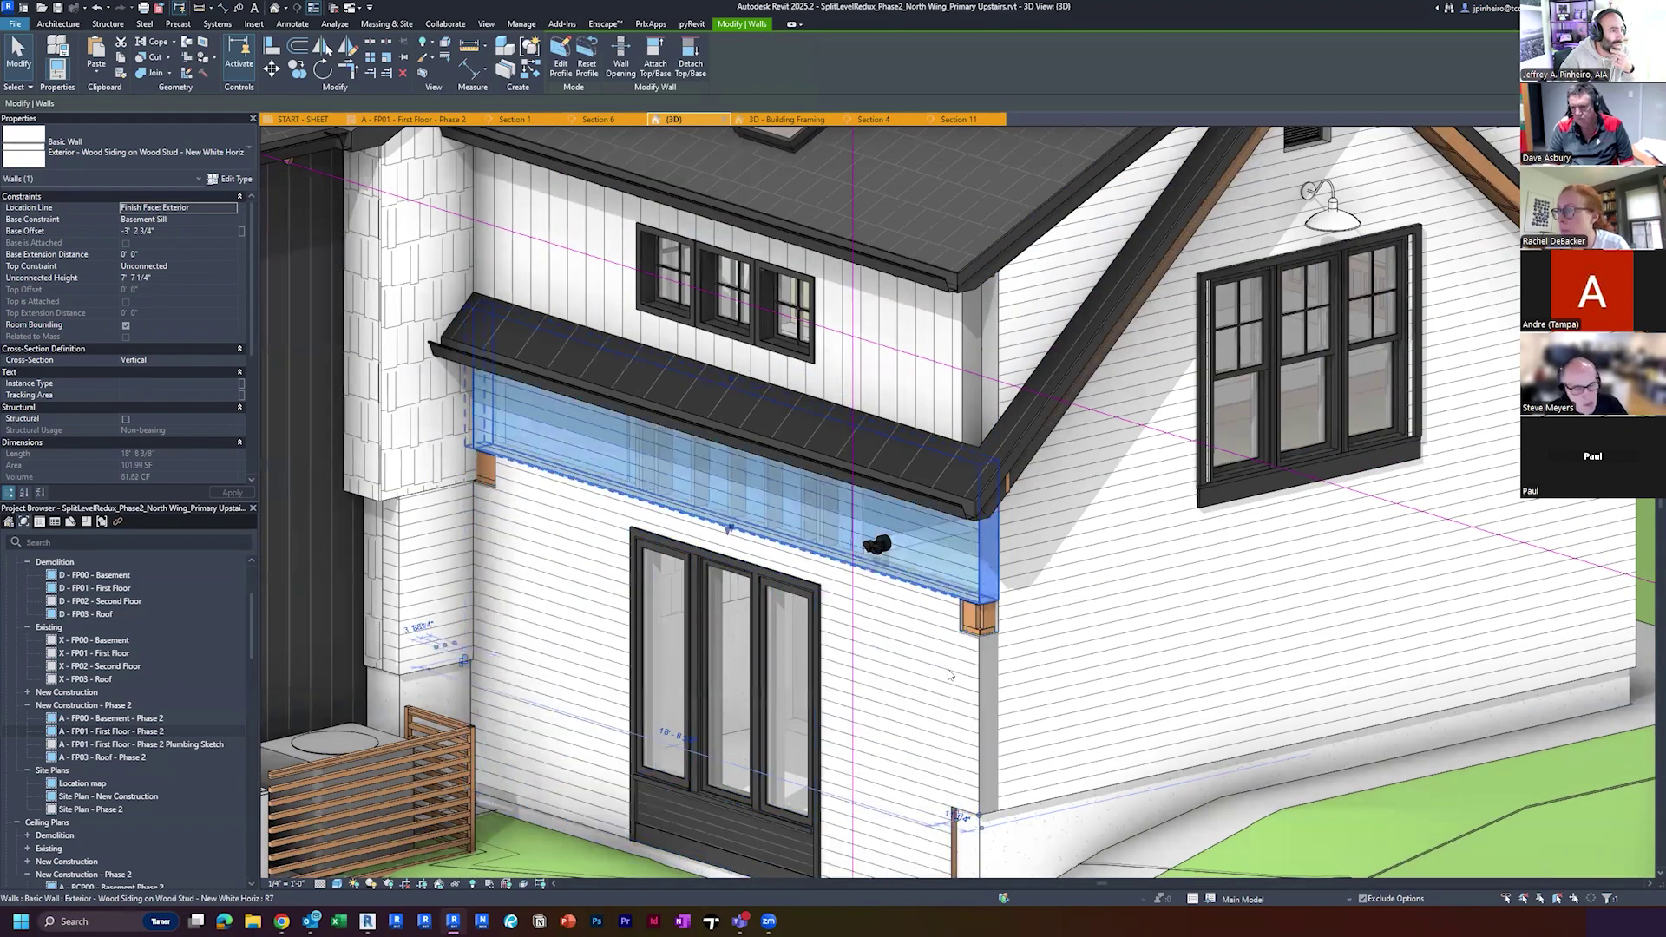
pyautogui.scroll(-2, 935, 662)
pyautogui.click(936, 662)
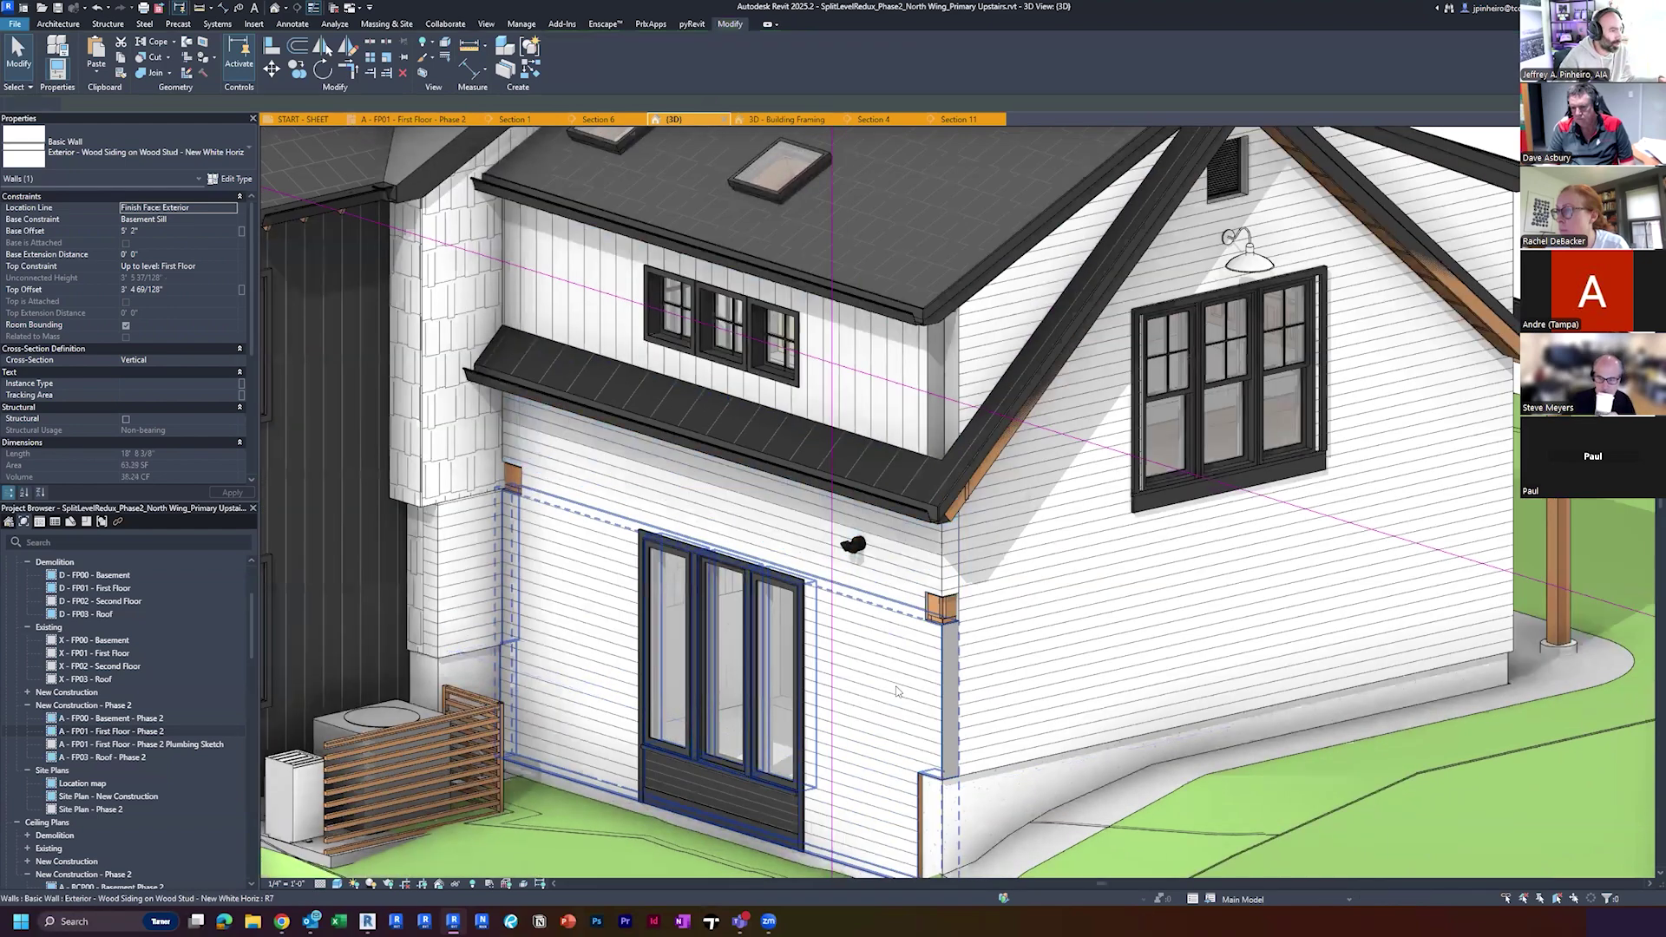
pyautogui.scroll(5, 885, 711)
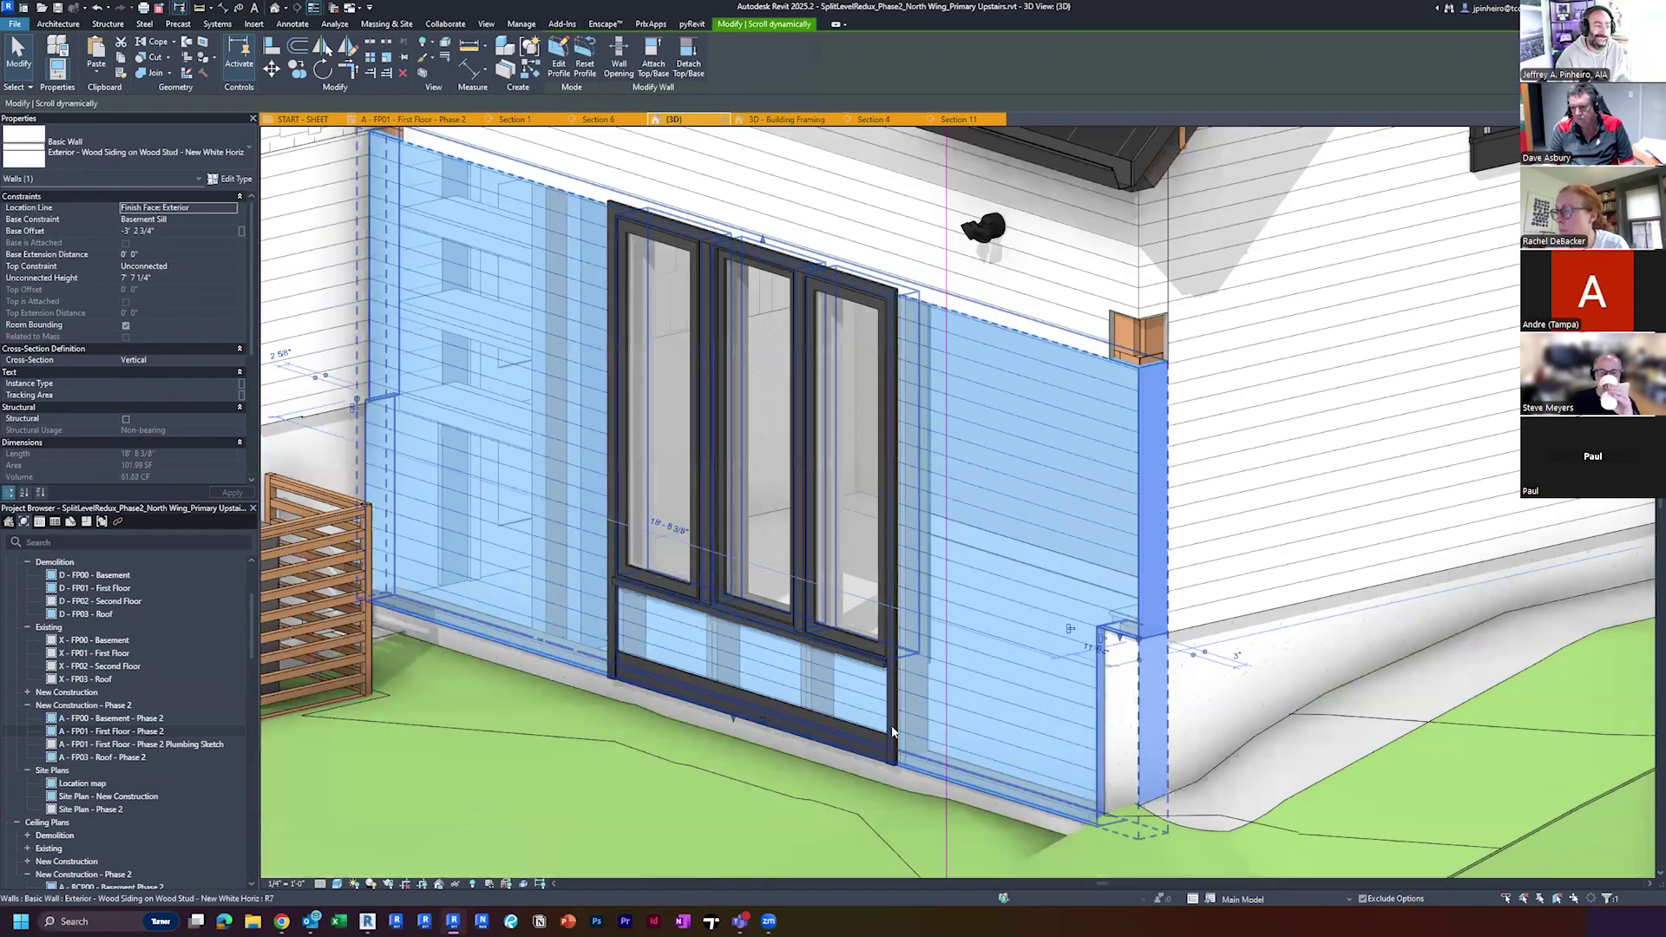
pyautogui.press('Escape')
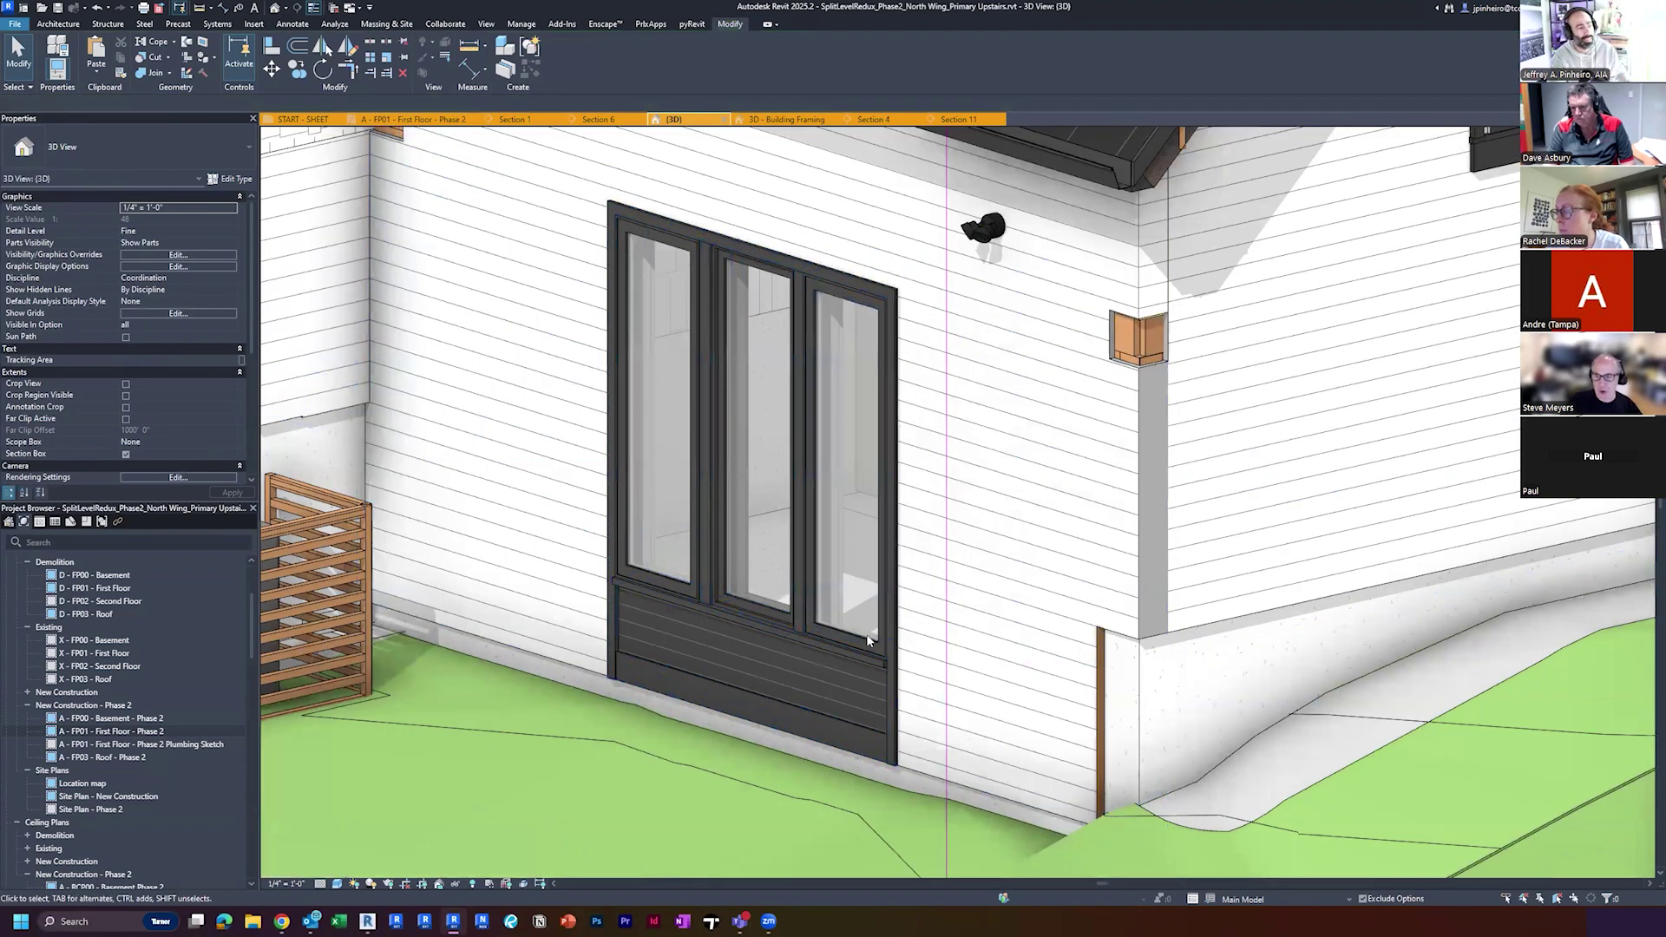
pyautogui.scroll(3, 902, 655)
pyautogui.click(898, 675)
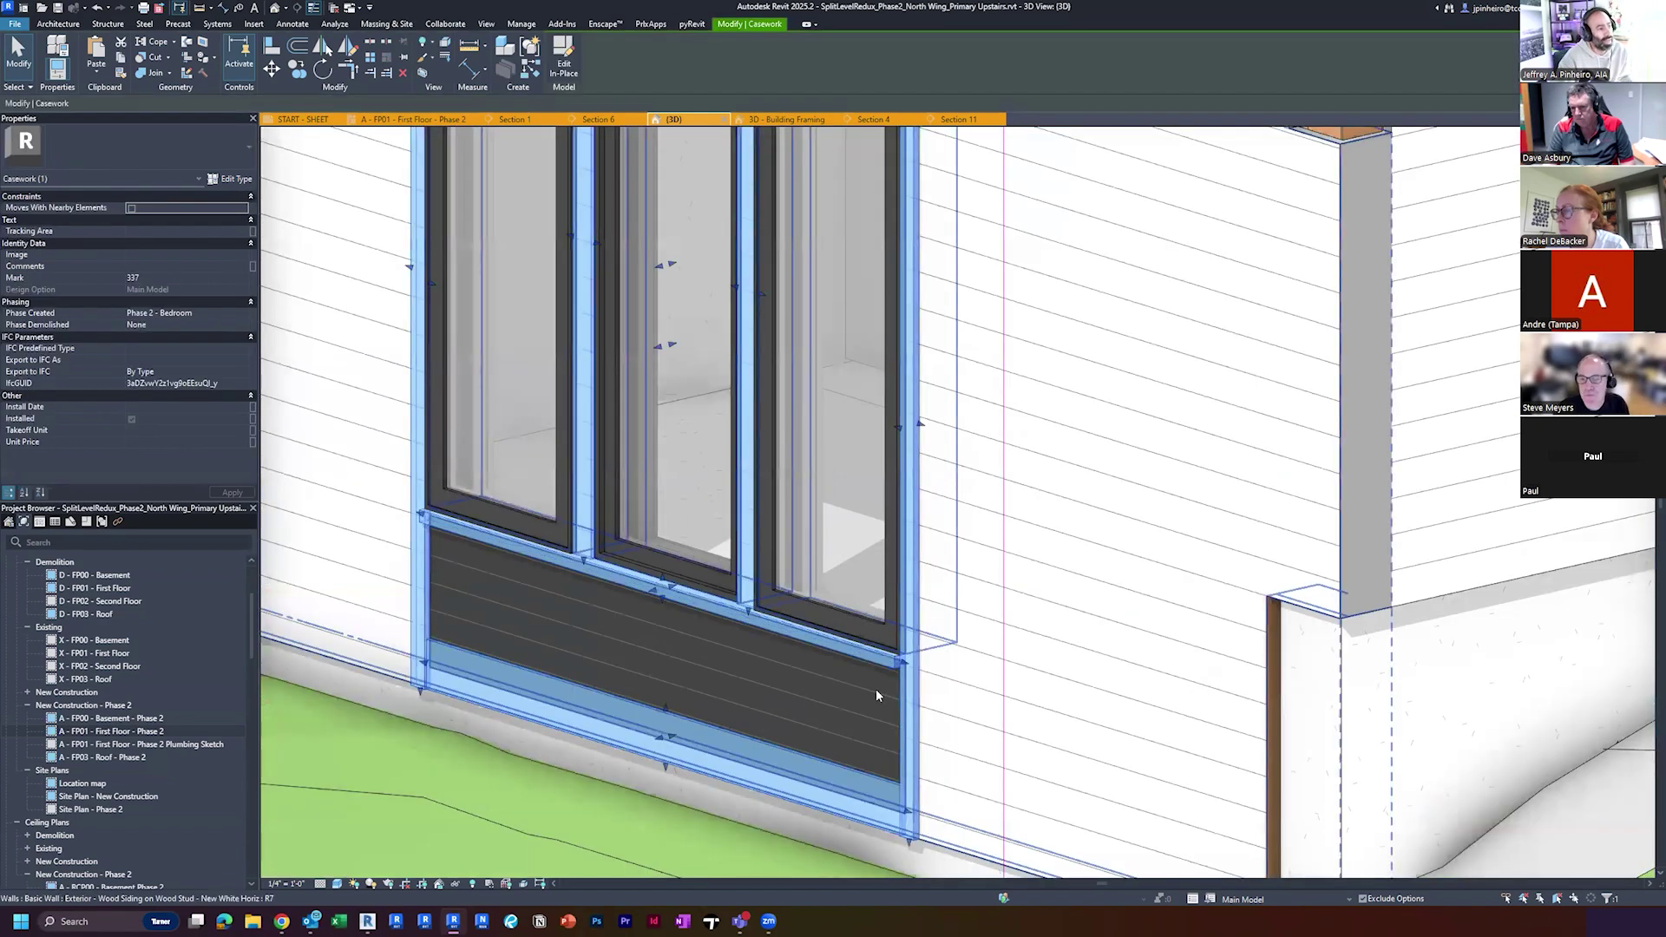
pyautogui.scroll(-4, 876, 689)
pyautogui.scroll(4, 790, 674)
pyautogui.press('Escape')
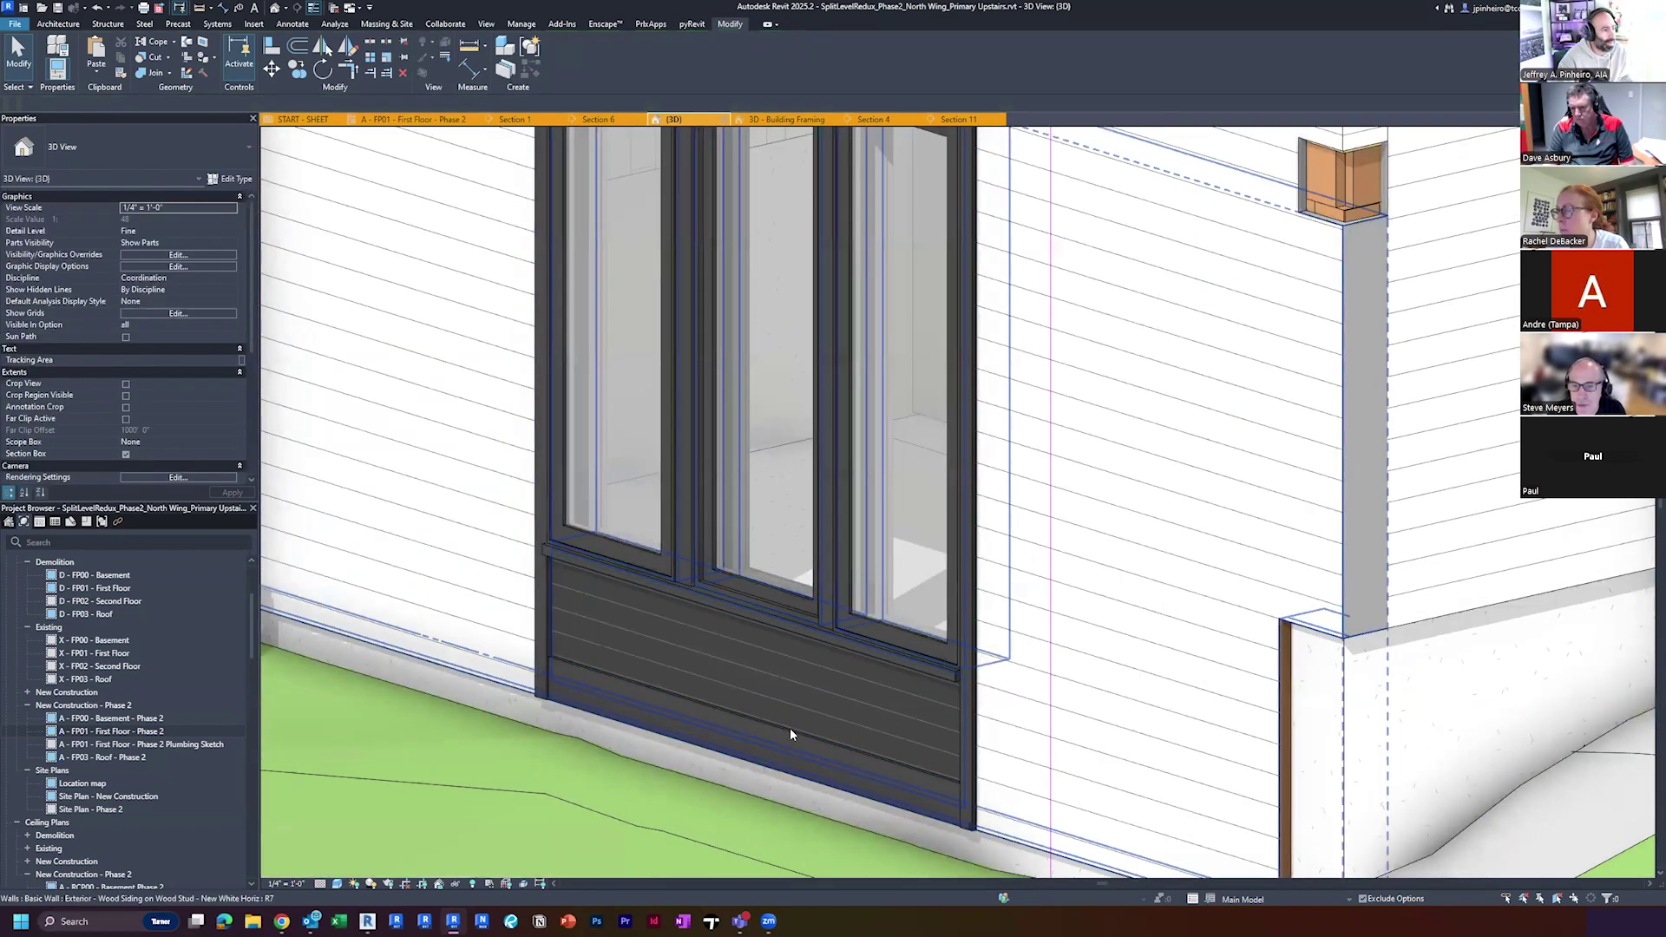
pyautogui.click(791, 726)
pyautogui.press('Escape')
pyautogui.scroll(-5, 791, 725)
pyautogui.scroll(4, 929, 680)
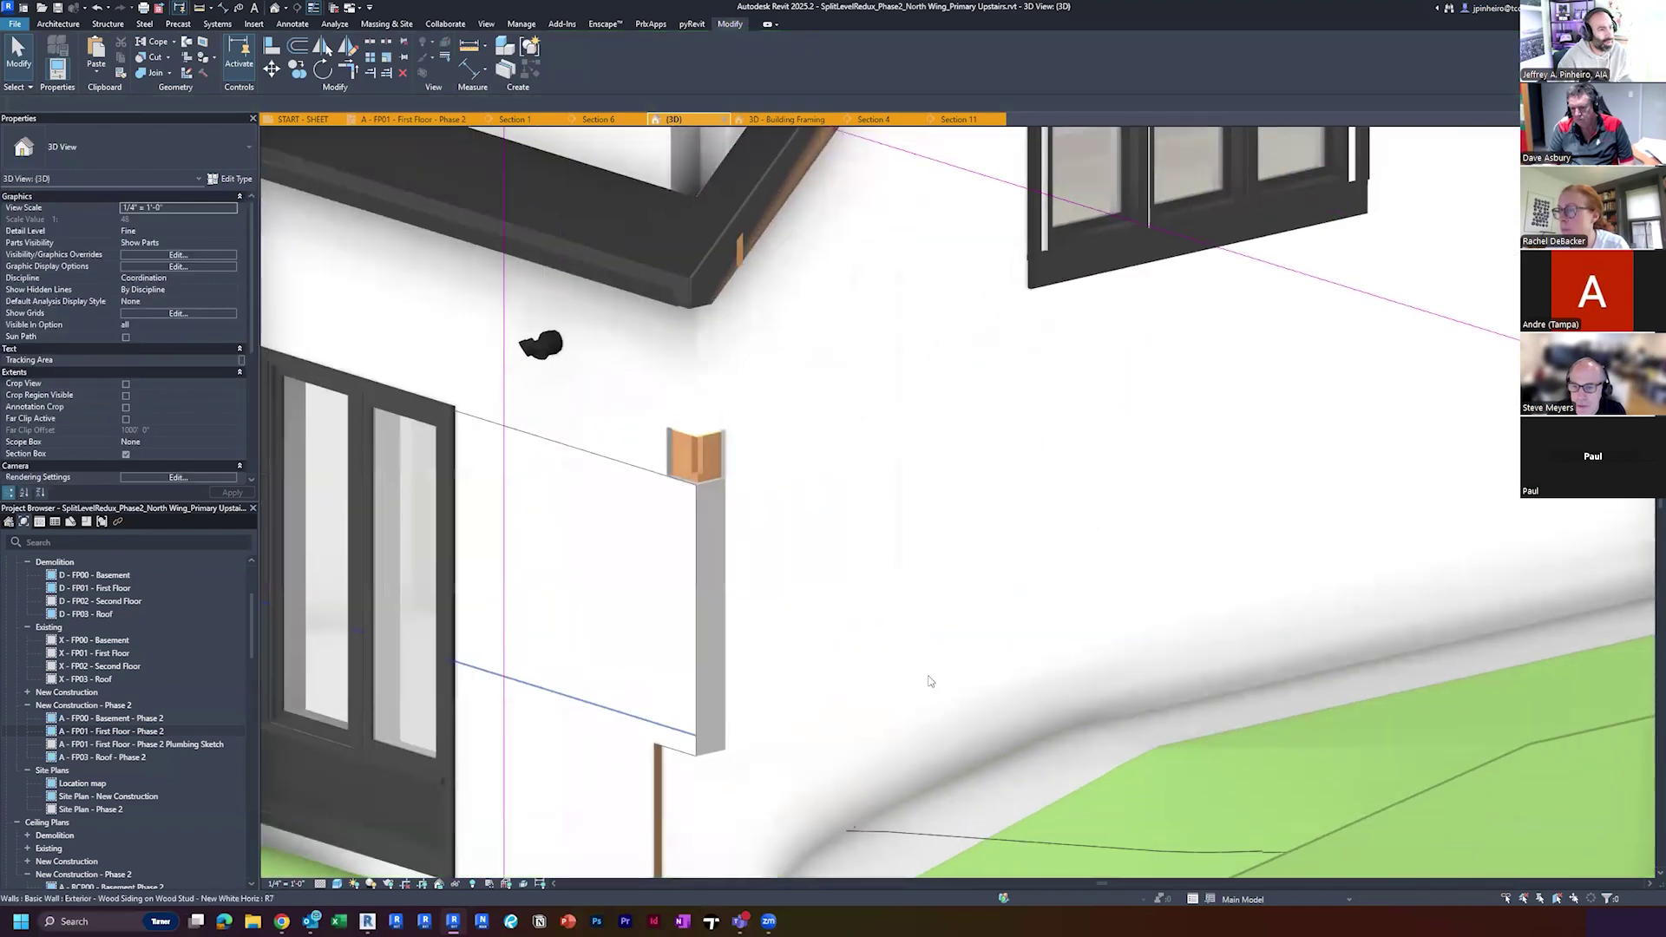
pyautogui.scroll(-3, 929, 675)
pyautogui.scroll(4, 980, 441)
pyautogui.scroll(-5, 944, 489)
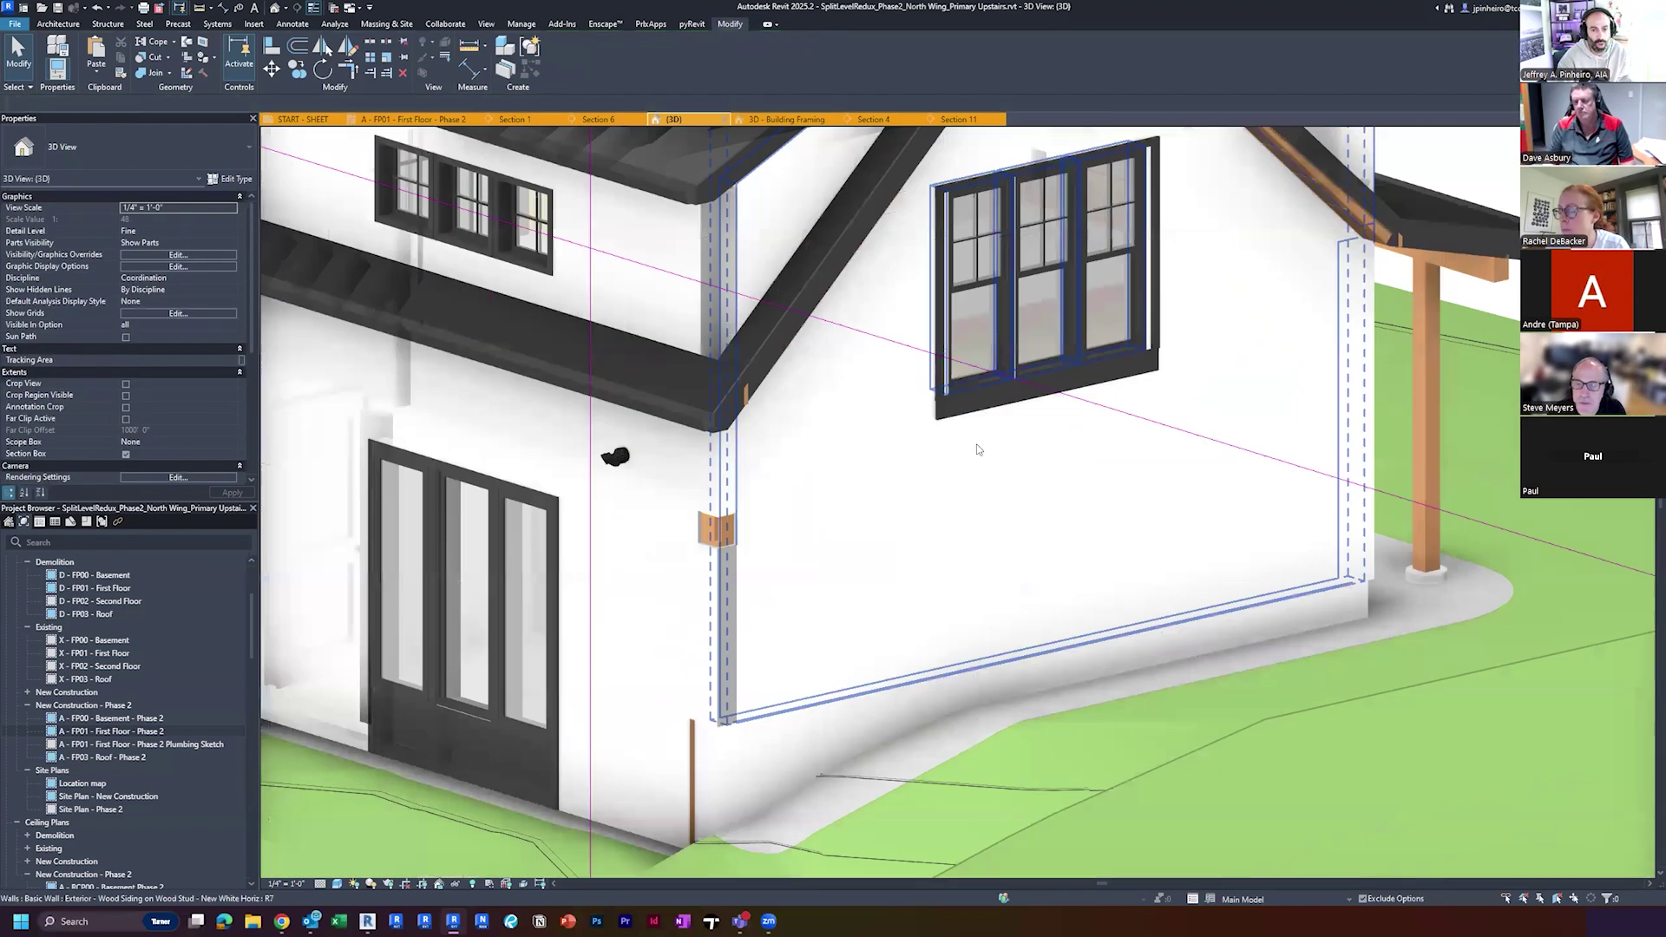
pyautogui.scroll(1, 977, 448)
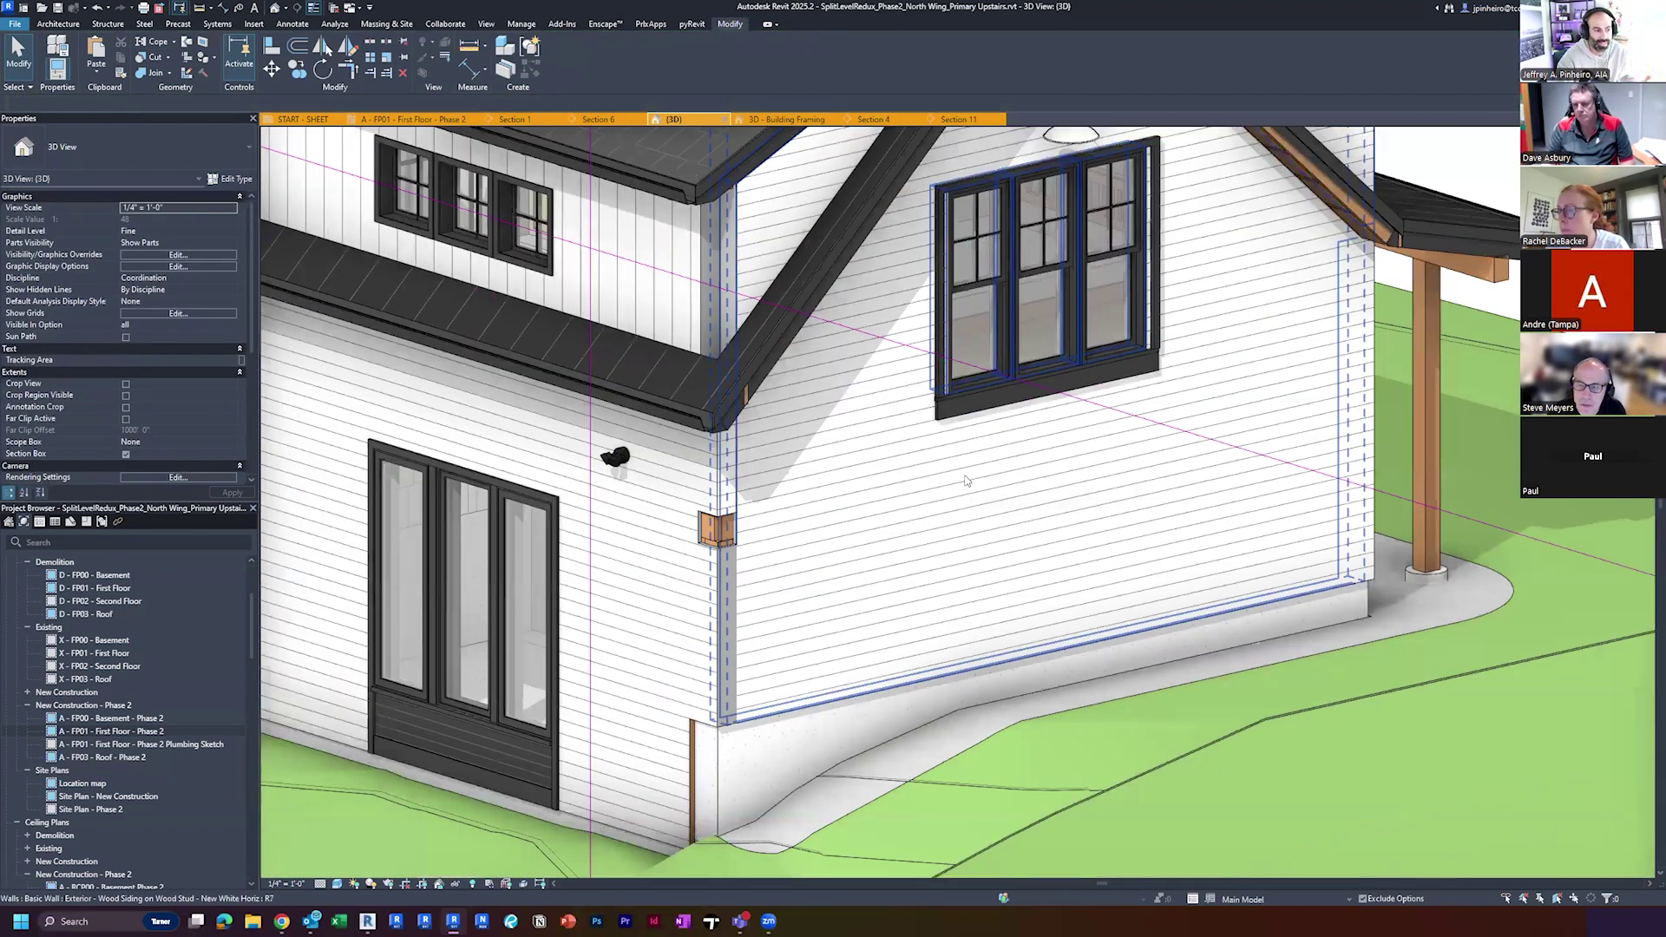
# Inspect the gap exposing the wood framing where the Sheathing and Siding wall stops short of the building corner
pyautogui.keyDown('shift'); pyautogui.moveTo(955, 482); pyautogui.dragTo(914, 489, button='middle'); pyautogui.keyUp('shift')
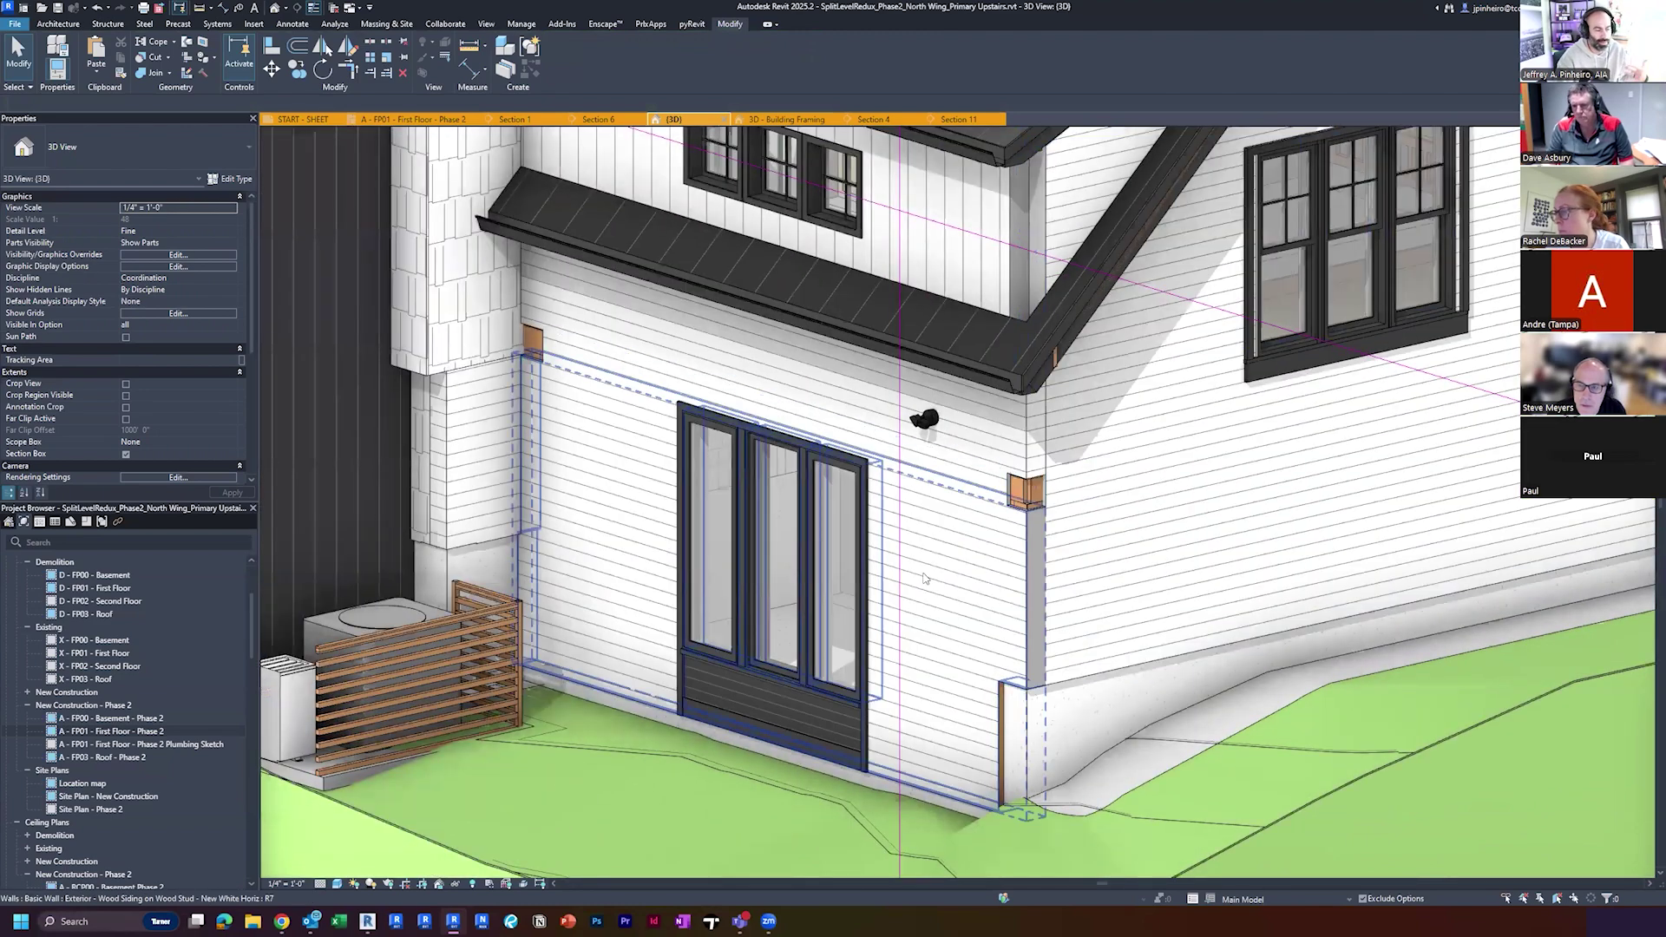
pyautogui.scroll(2, 924, 577)
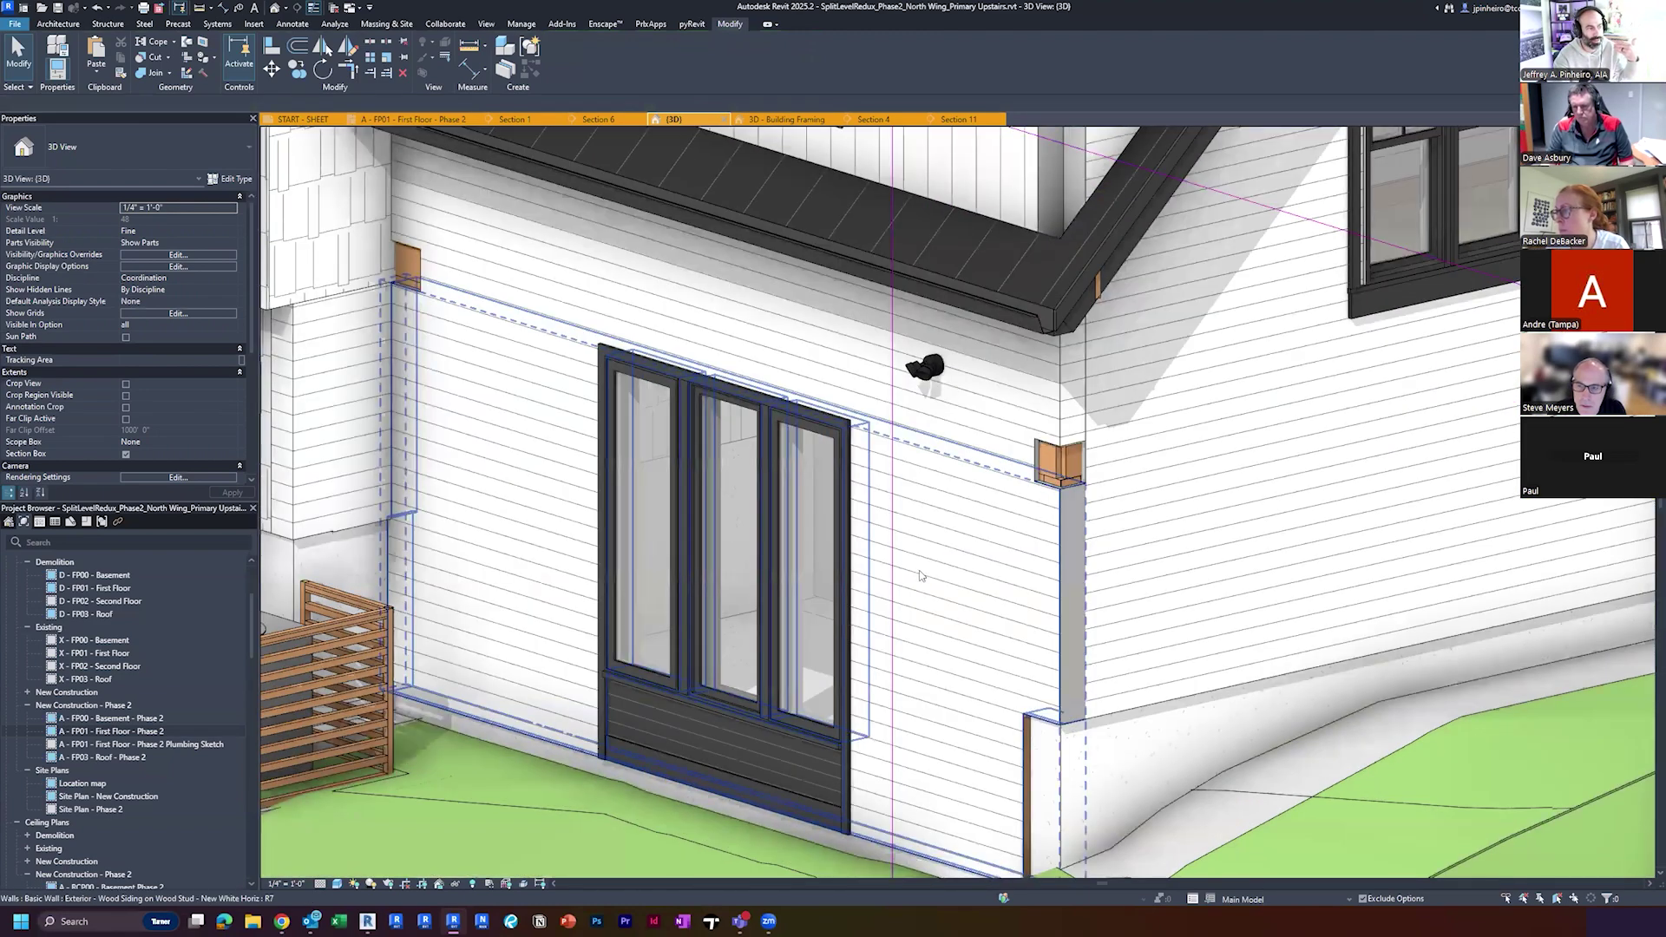
pyautogui.keyDown('shift'); pyautogui.moveTo(920, 601); pyautogui.dragTo(959, 585, button='middle'); pyautogui.keyUp('shift')
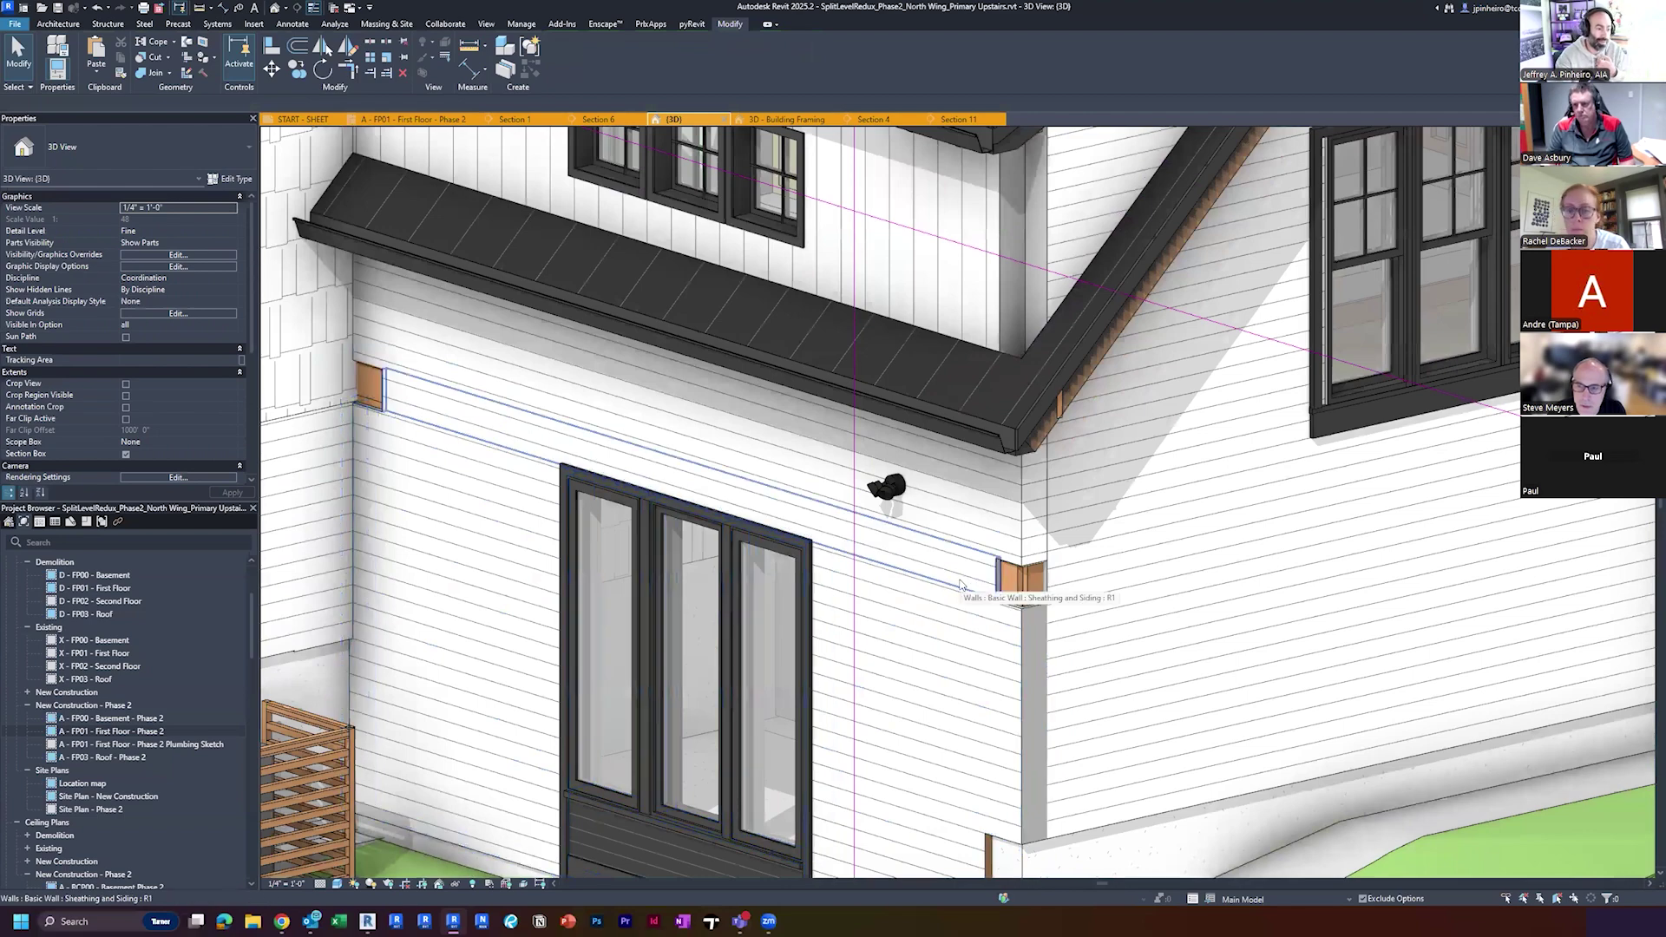
pyautogui.scroll(3, 959, 585)
pyautogui.click(989, 590)
pyautogui.scroll(3, 1015, 594)
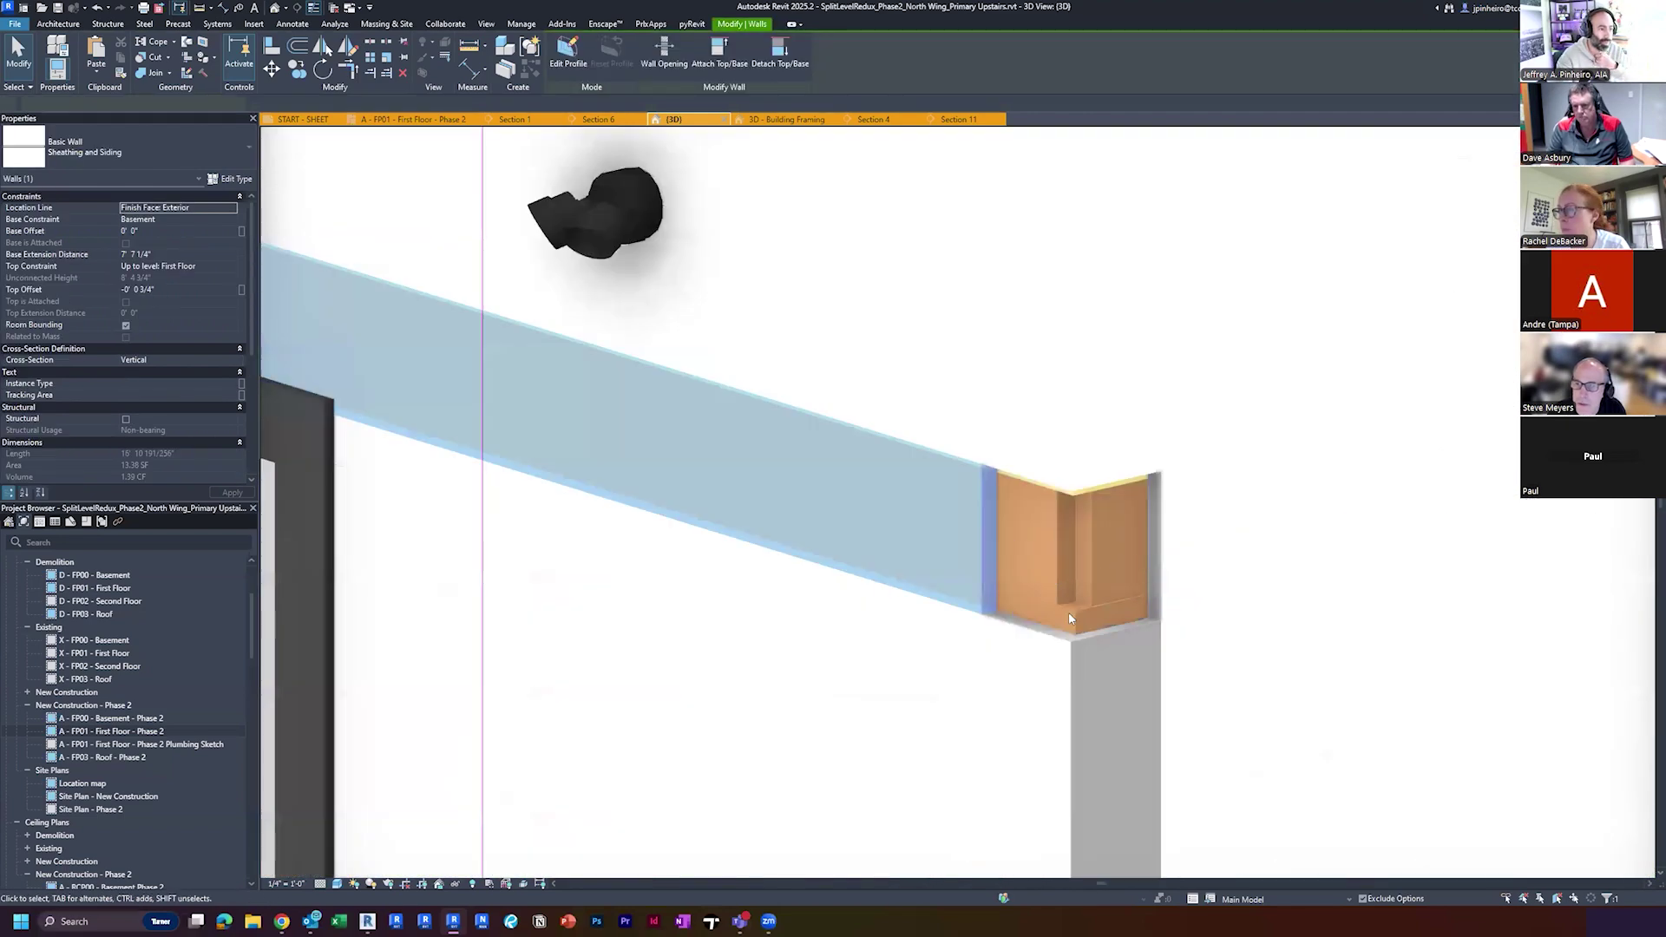
pyautogui.press('Escape')
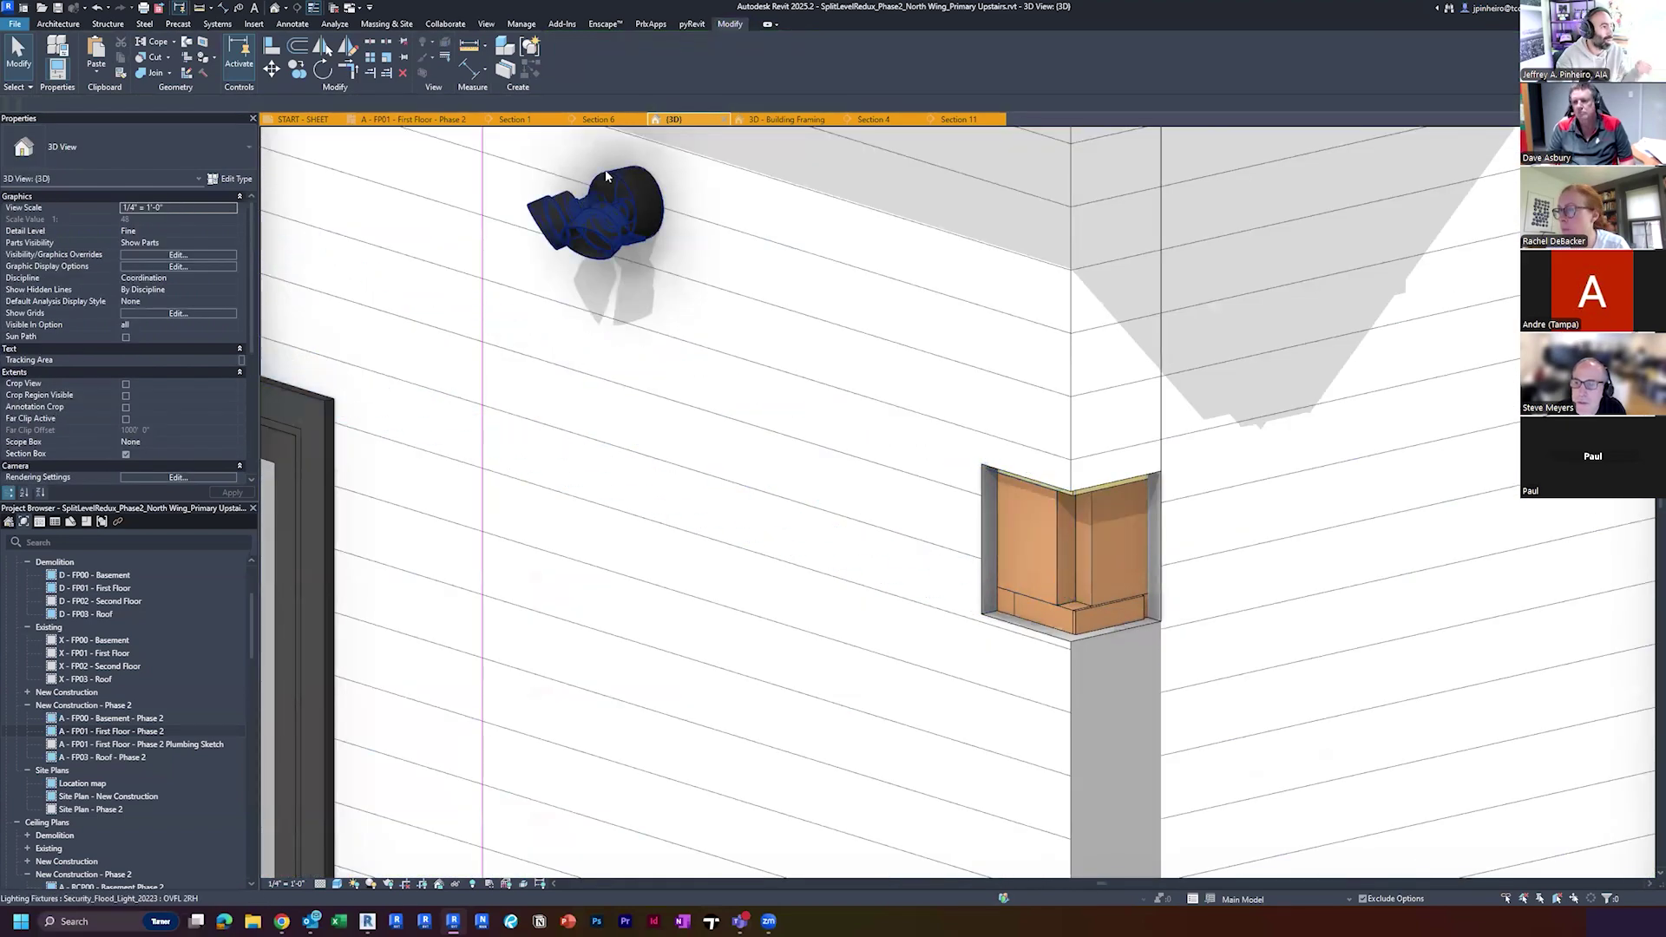
# In Section 1, draw a callout around the exterior wall and first-floor rim framing beside the flood light, and open its view
pyautogui.click(518, 121)
pyautogui.press('l')
pyautogui.scroll(3, 1022, 541)
pyautogui.moveTo(1022, 540); pyautogui.dragTo(1107, 670, button='middle')
pyautogui.scroll(-8, 1104, 635)
pyautogui.scroll(4, 819, 610)
pyautogui.scroll(5, 819, 615)
pyautogui.moveTo(344, 710); pyautogui.dragTo(263, 629, button='middle')
pyautogui.scroll(-6, 821, 658)
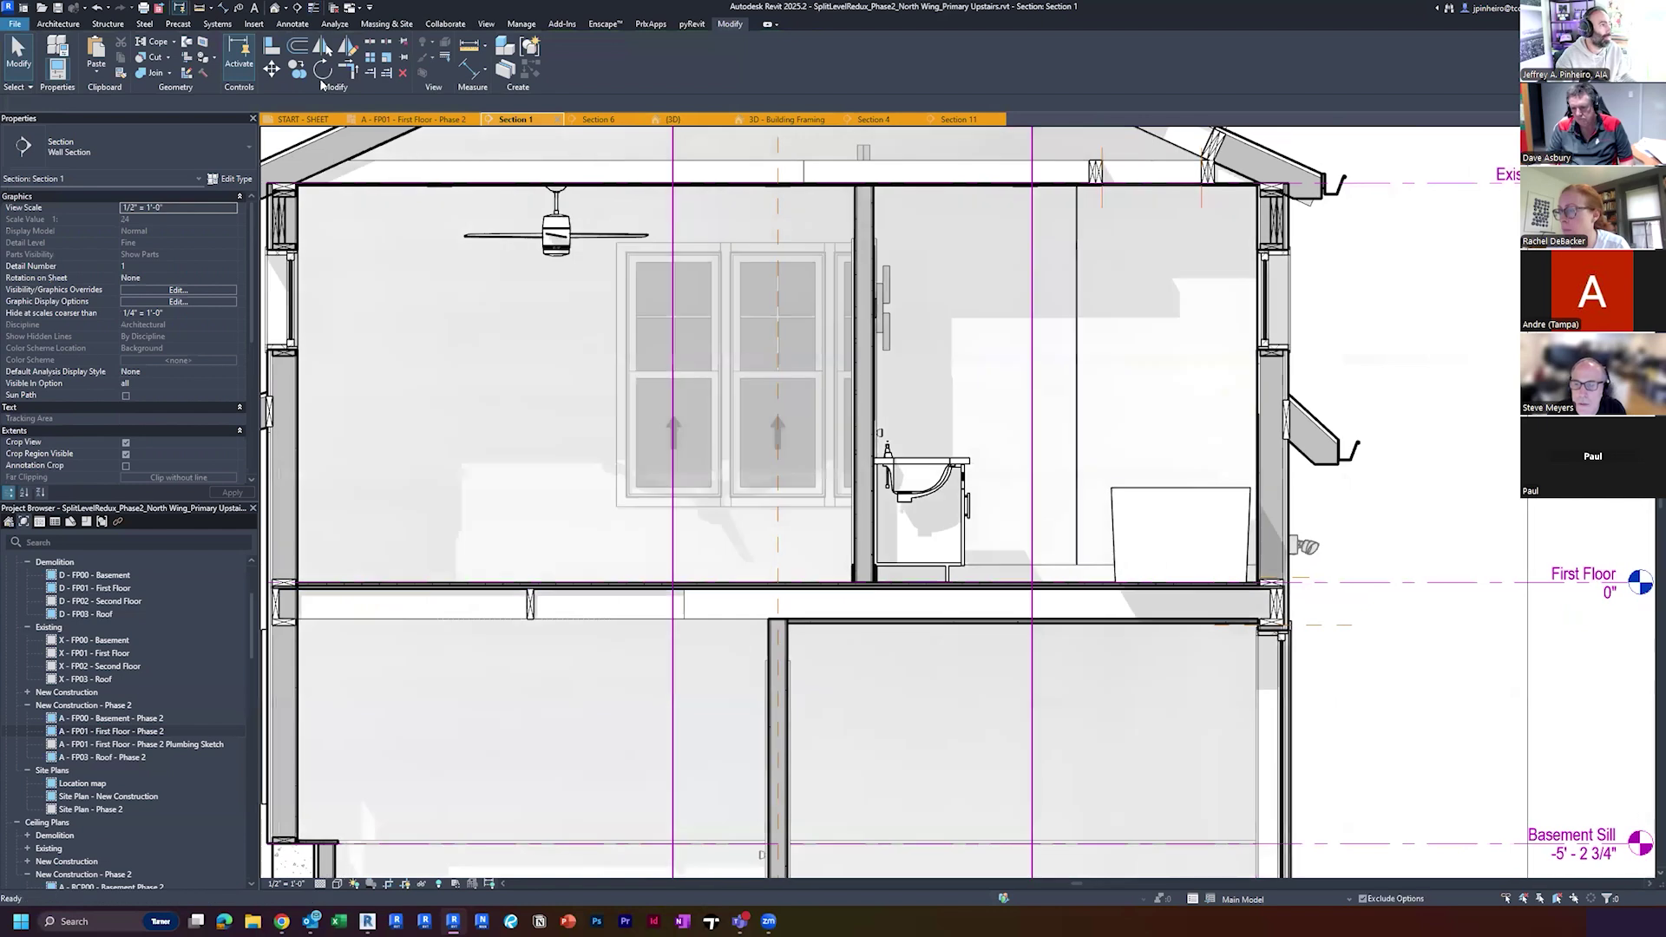
pyautogui.click(486, 25)
pyautogui.click(510, 57)
pyautogui.scroll(3, 1299, 613)
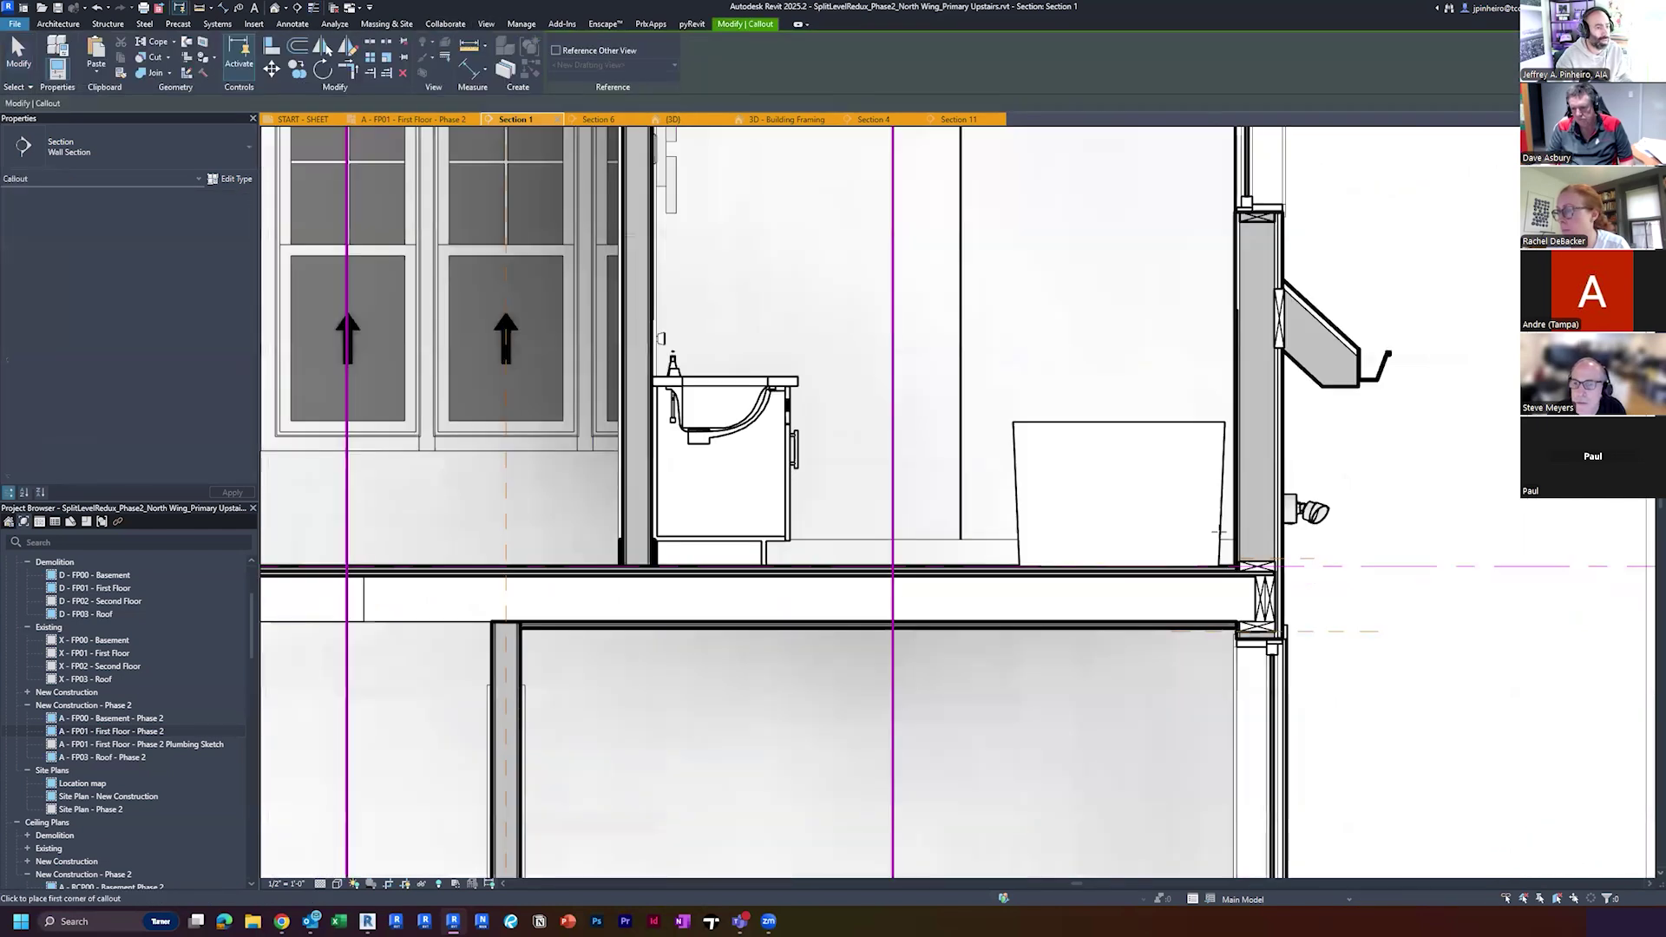
pyautogui.moveTo(1143, 459); pyautogui.dragTo(1409, 737)
pyautogui.moveTo(1600, 611); pyautogui.dragTo(1420, 609, button='middle')
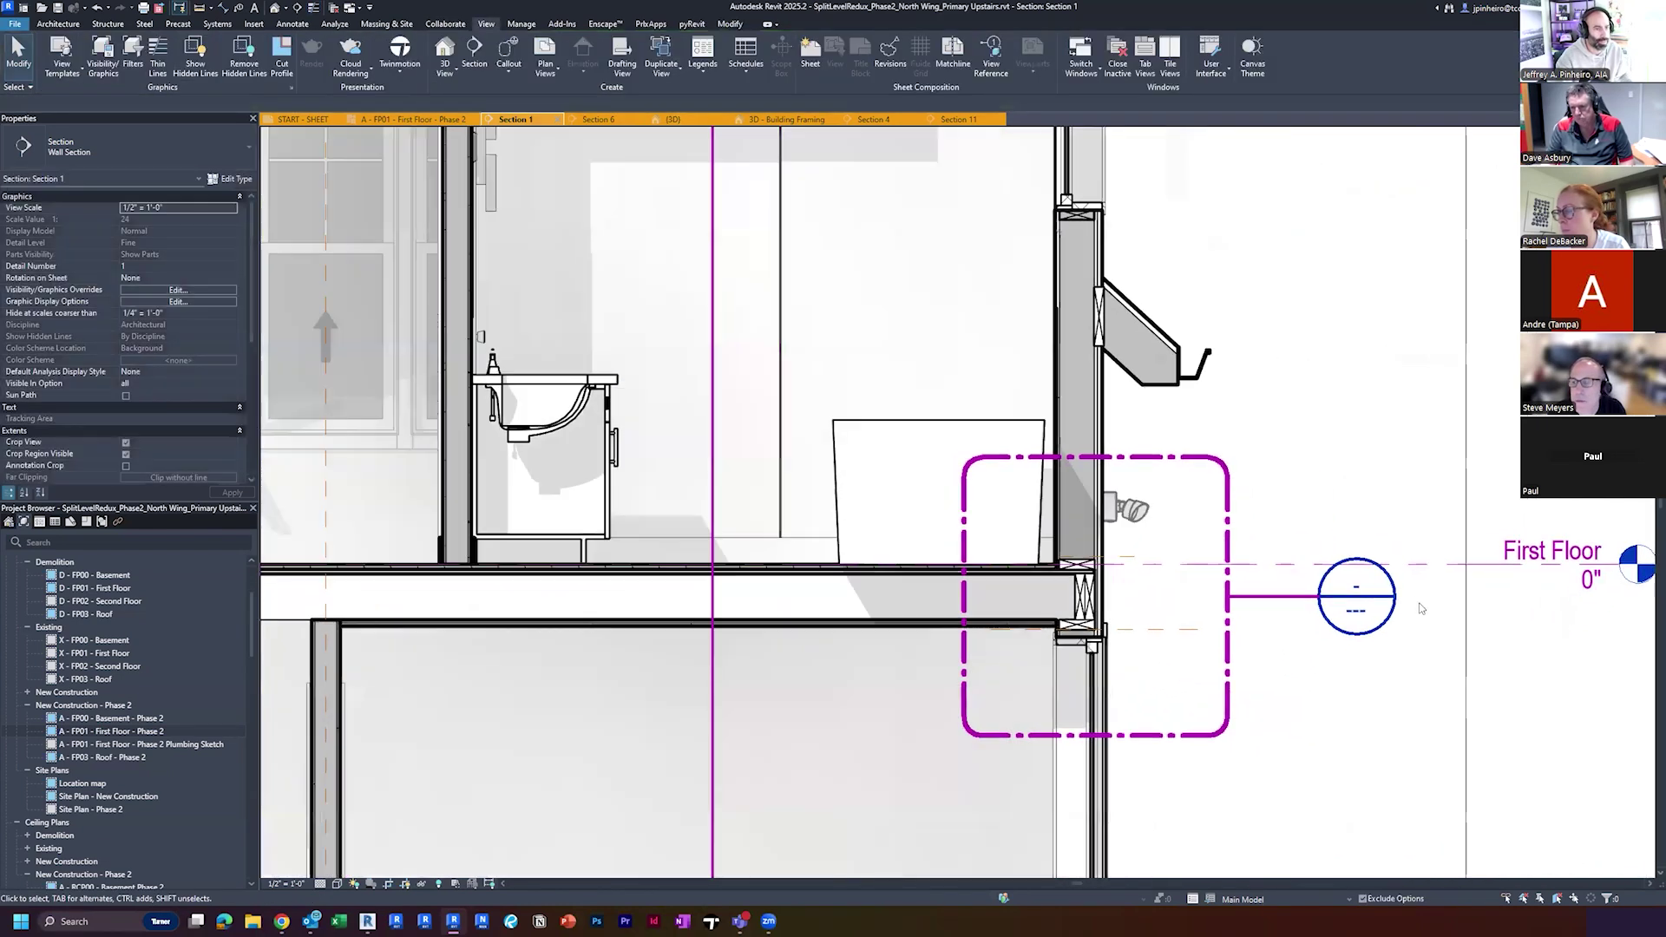
pyautogui.doubleClick(1356, 597)
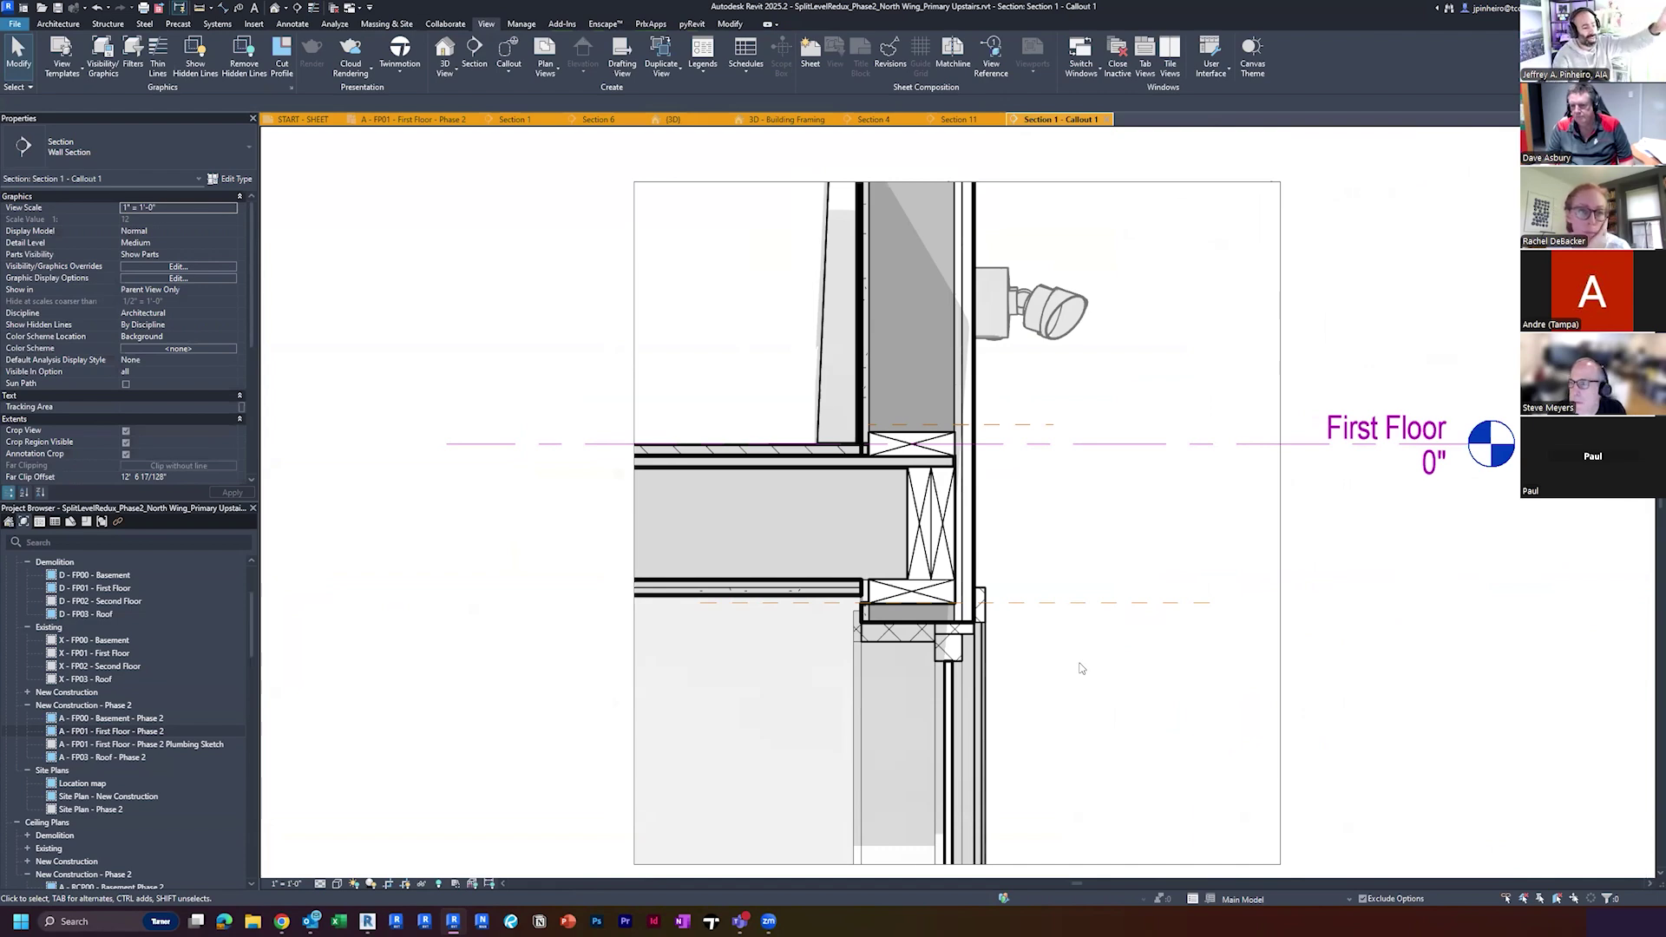
# Examine the 2x6 plate under the rim framing and the head of the Fixed with Trim window in the callout
pyautogui.scroll(3, 911, 591)
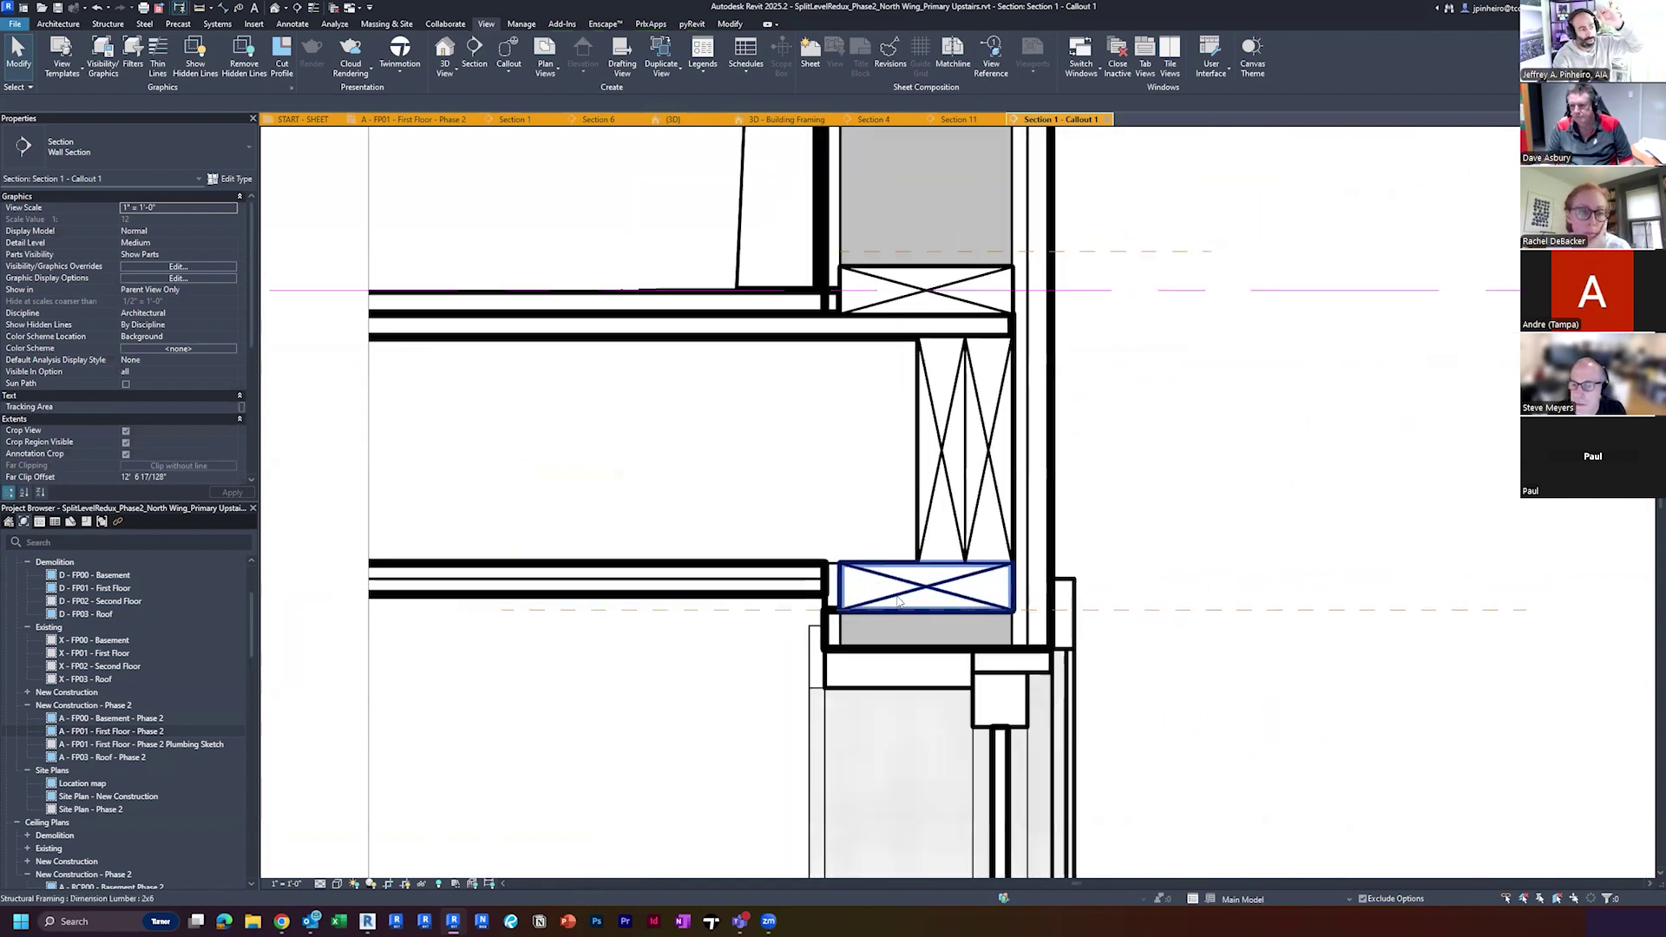
pyautogui.scroll(-2, 908, 592)
pyautogui.scroll(3, 917, 553)
pyautogui.click(908, 578)
pyautogui.press('Escape')
pyautogui.click(894, 663)
pyautogui.scroll(-2, 895, 661)
pyautogui.moveTo(951, 628); pyautogui.dragTo(839, 525, button='middle')
pyautogui.press('Escape')
pyautogui.scroll(2, 890, 661)
pyautogui.click(889, 679)
pyautogui.scroll(-3, 891, 680)
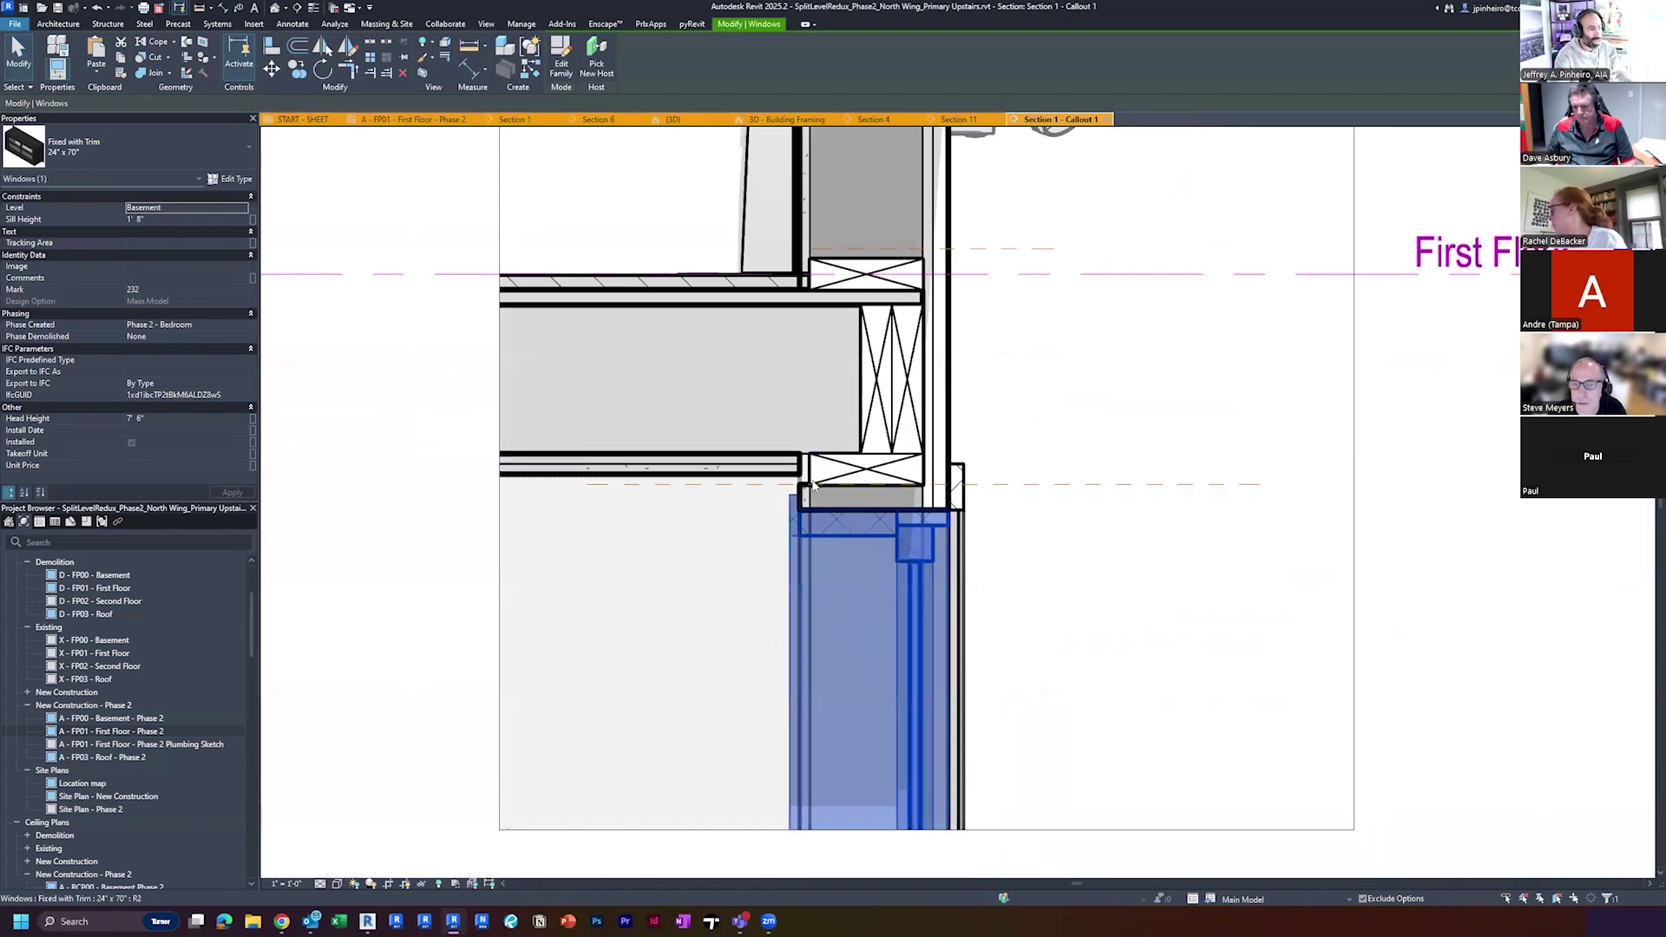
pyautogui.scroll(4, 821, 544)
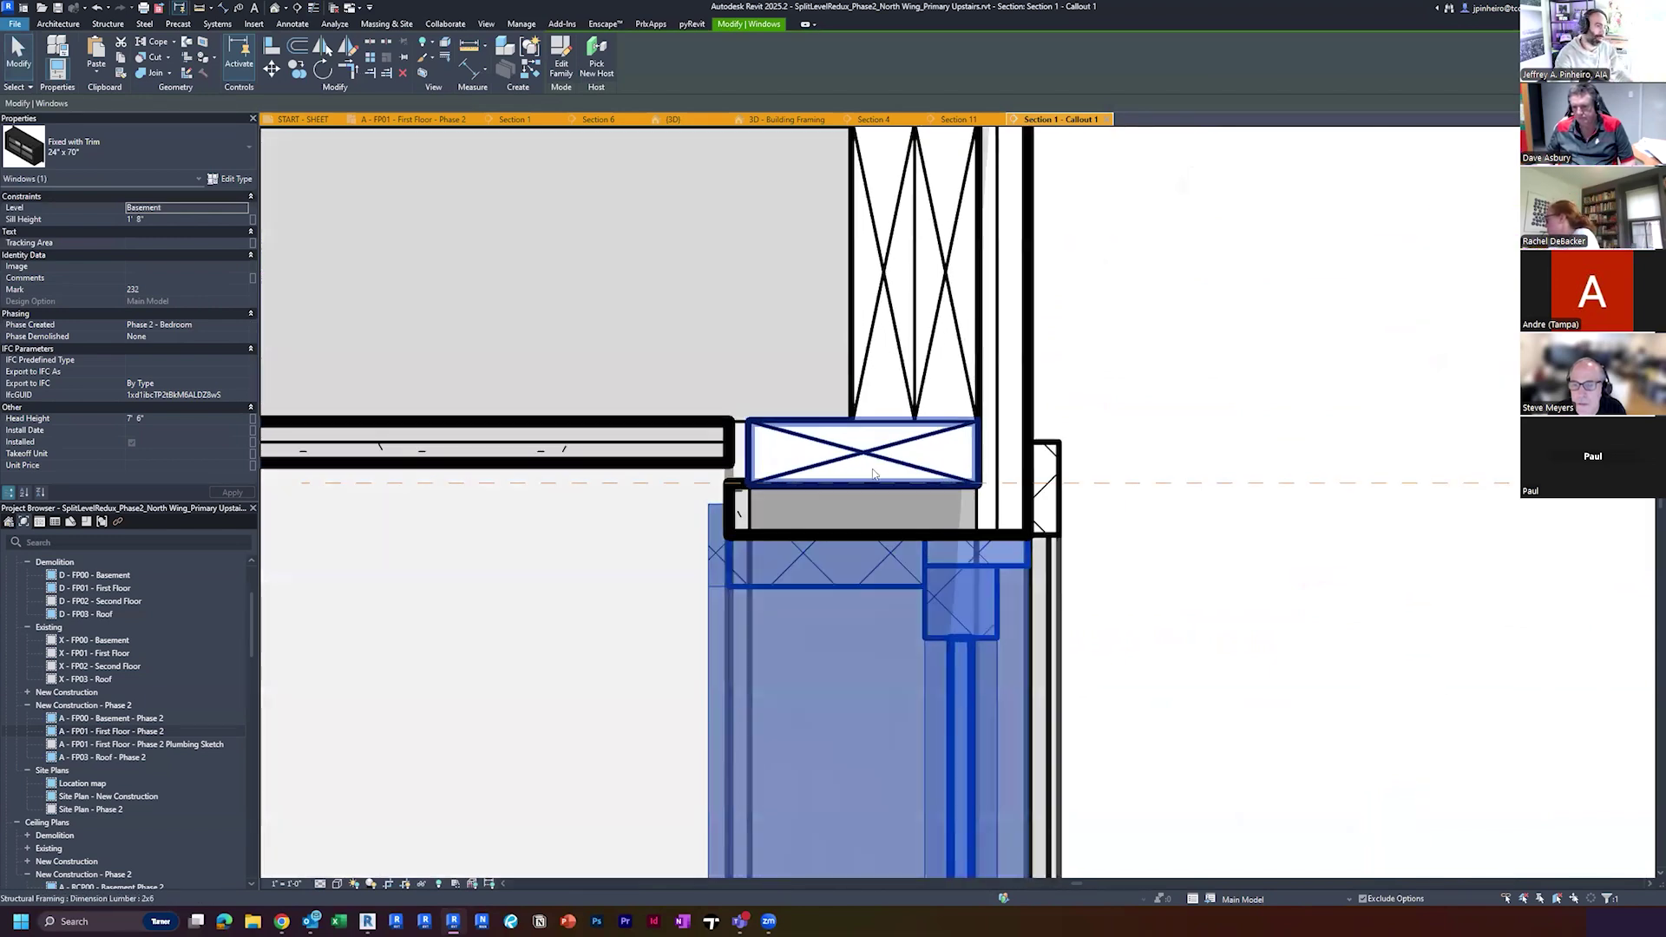
pyautogui.click(823, 458)
pyautogui.scroll(-3, 823, 458)
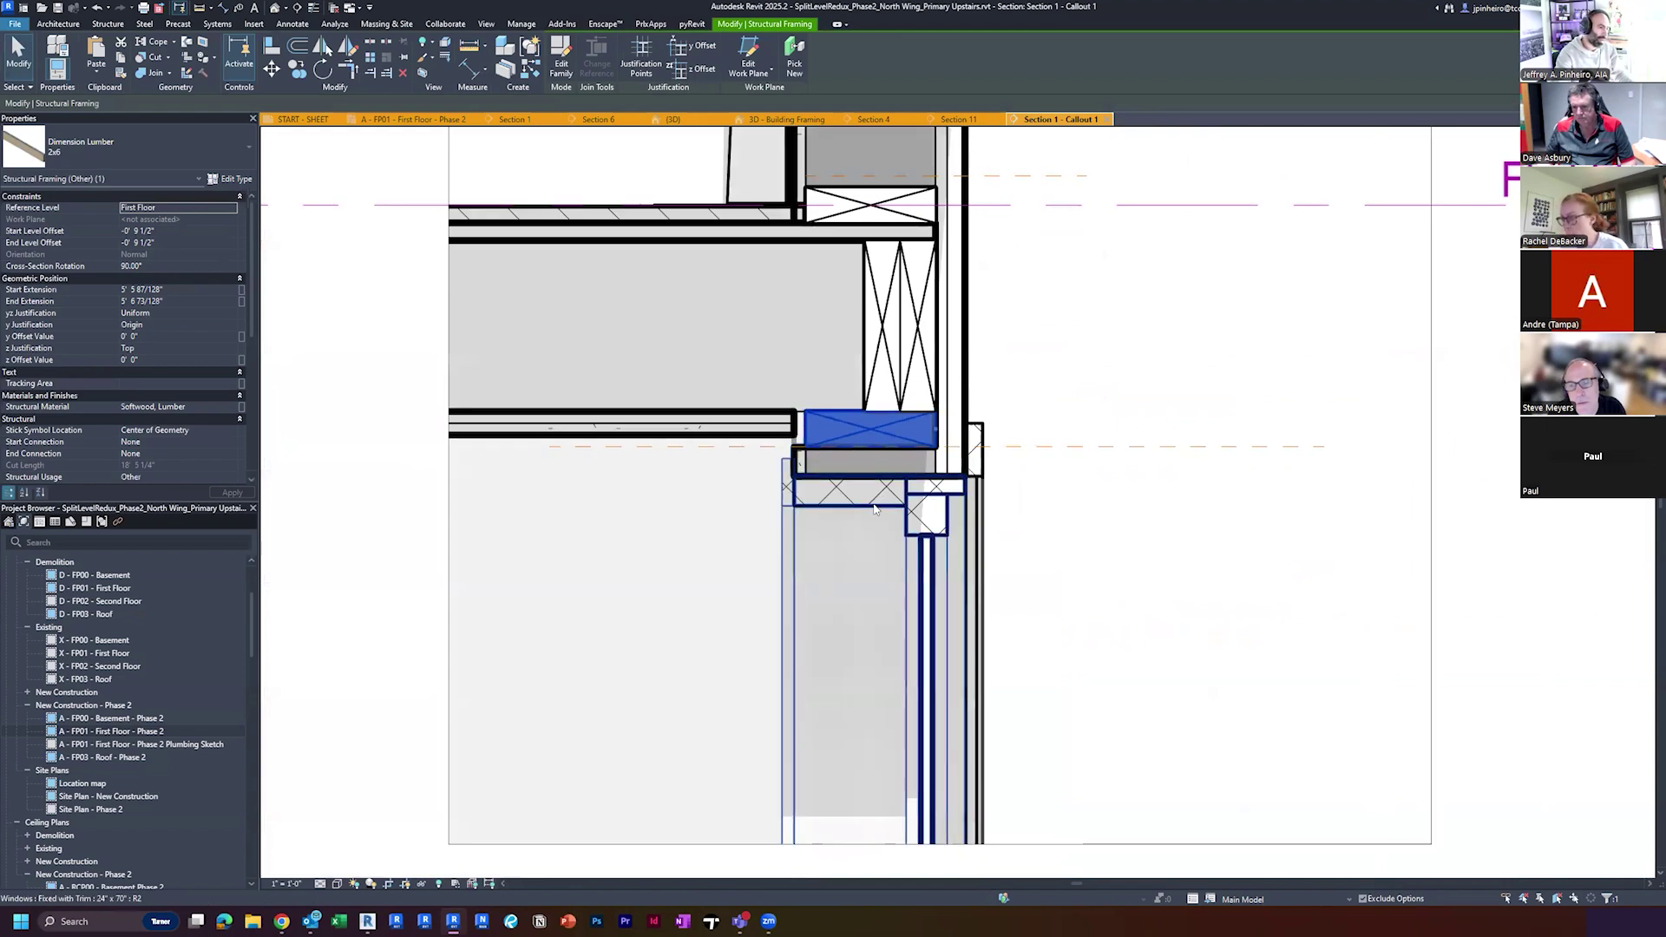
# Inspect where the GWB w/RC1 Channel ceiling meets the exterior wall plate and window head
pyautogui.scroll(3, 820, 549)
pyautogui.click(821, 550)
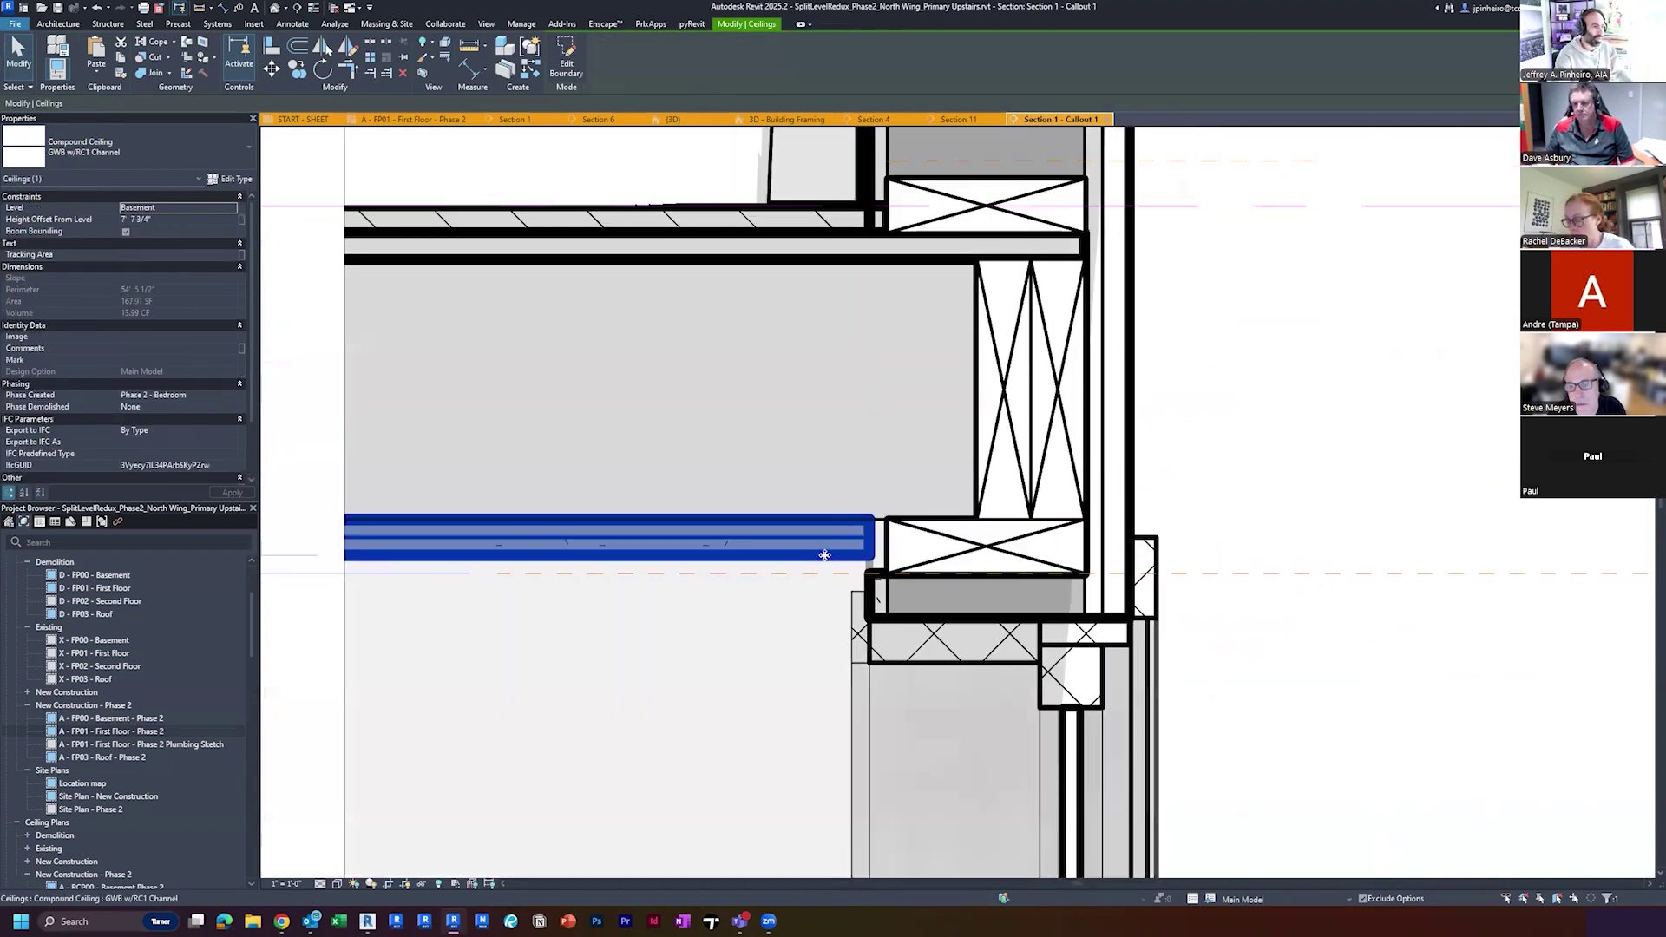
pyautogui.scroll(2, 821, 552)
pyautogui.moveTo(776, 681); pyautogui.dragTo(1047, 723, button='middle')
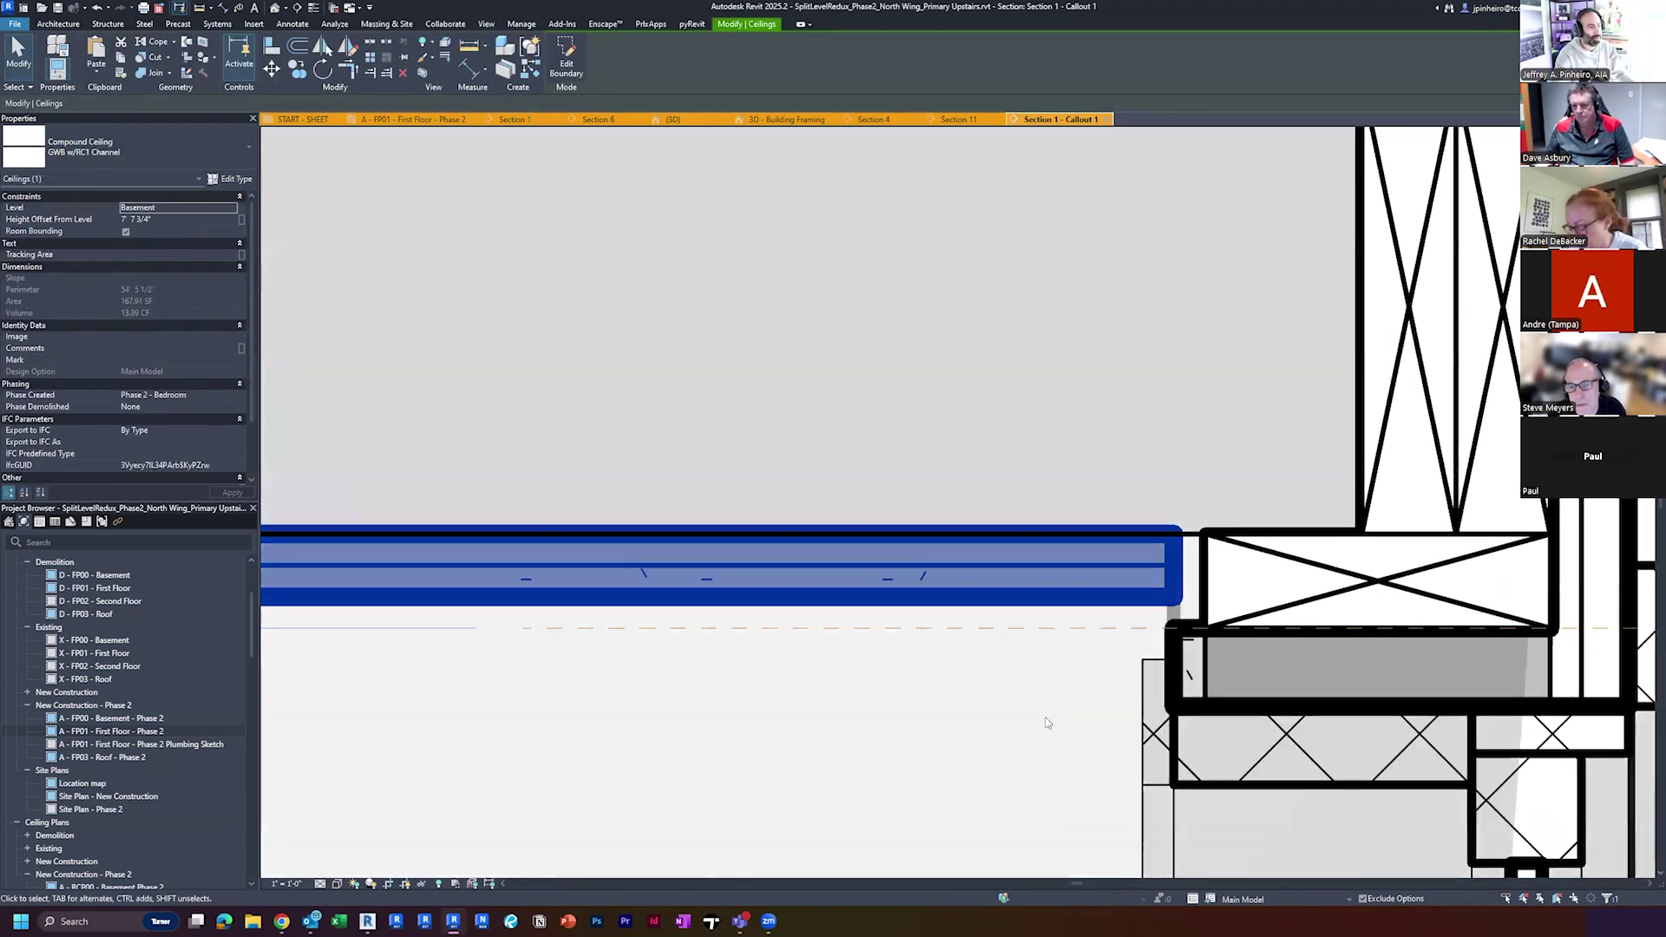
pyautogui.click(1047, 723)
pyautogui.scroll(-1, 1047, 723)
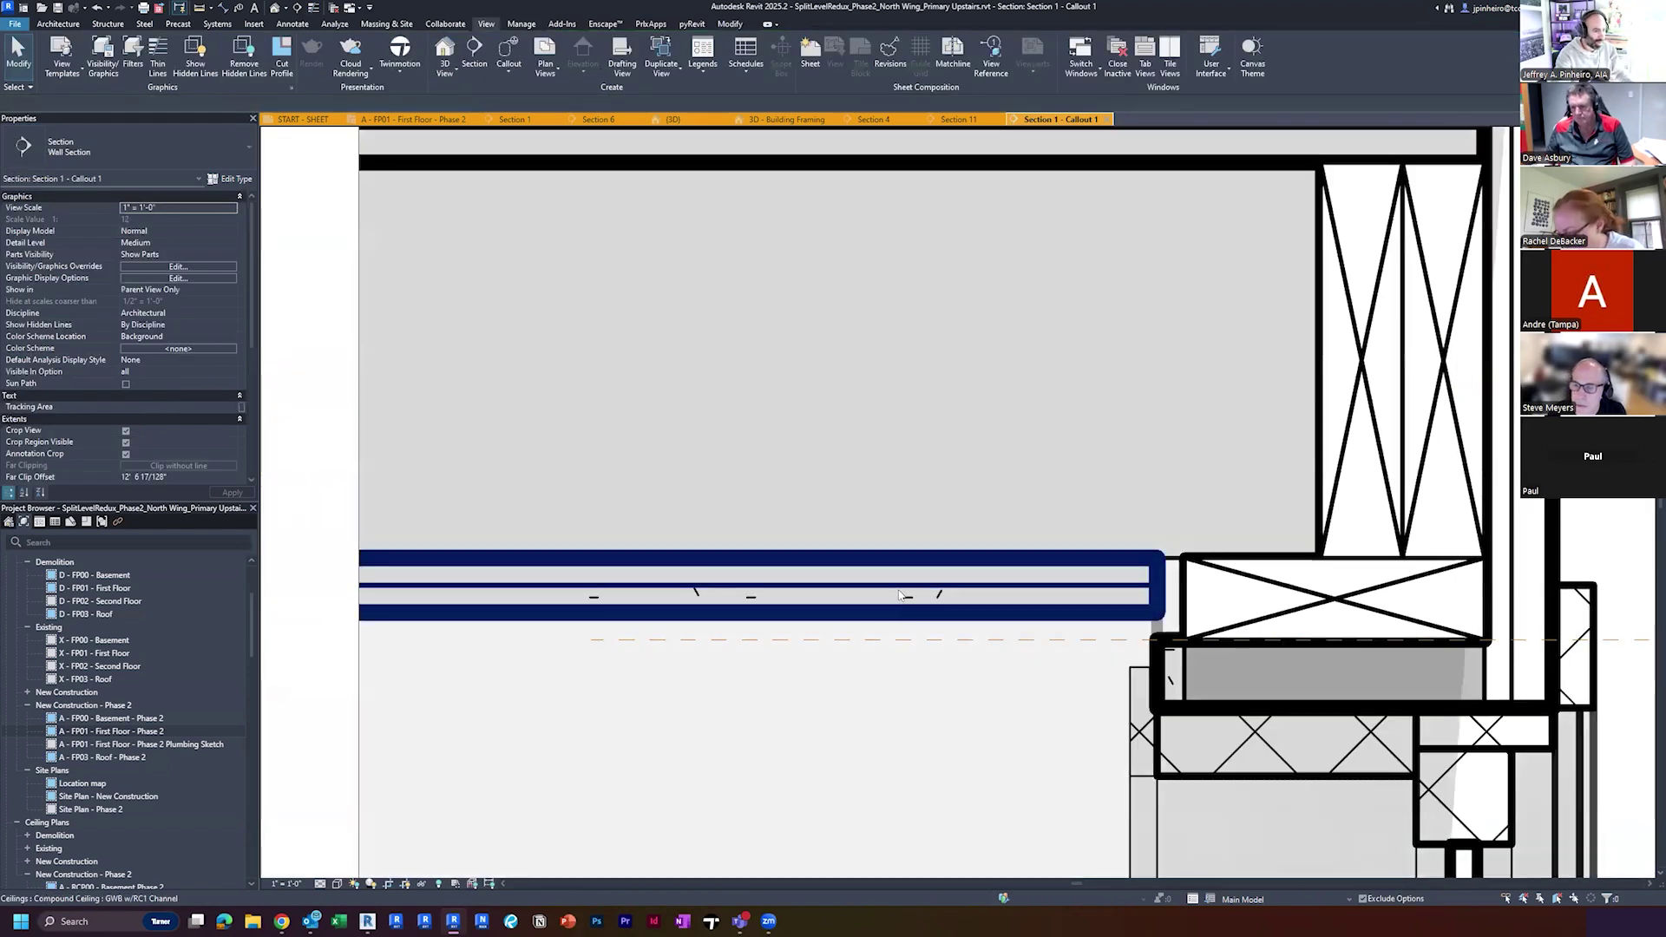
pyautogui.scroll(-3, 835, 769)
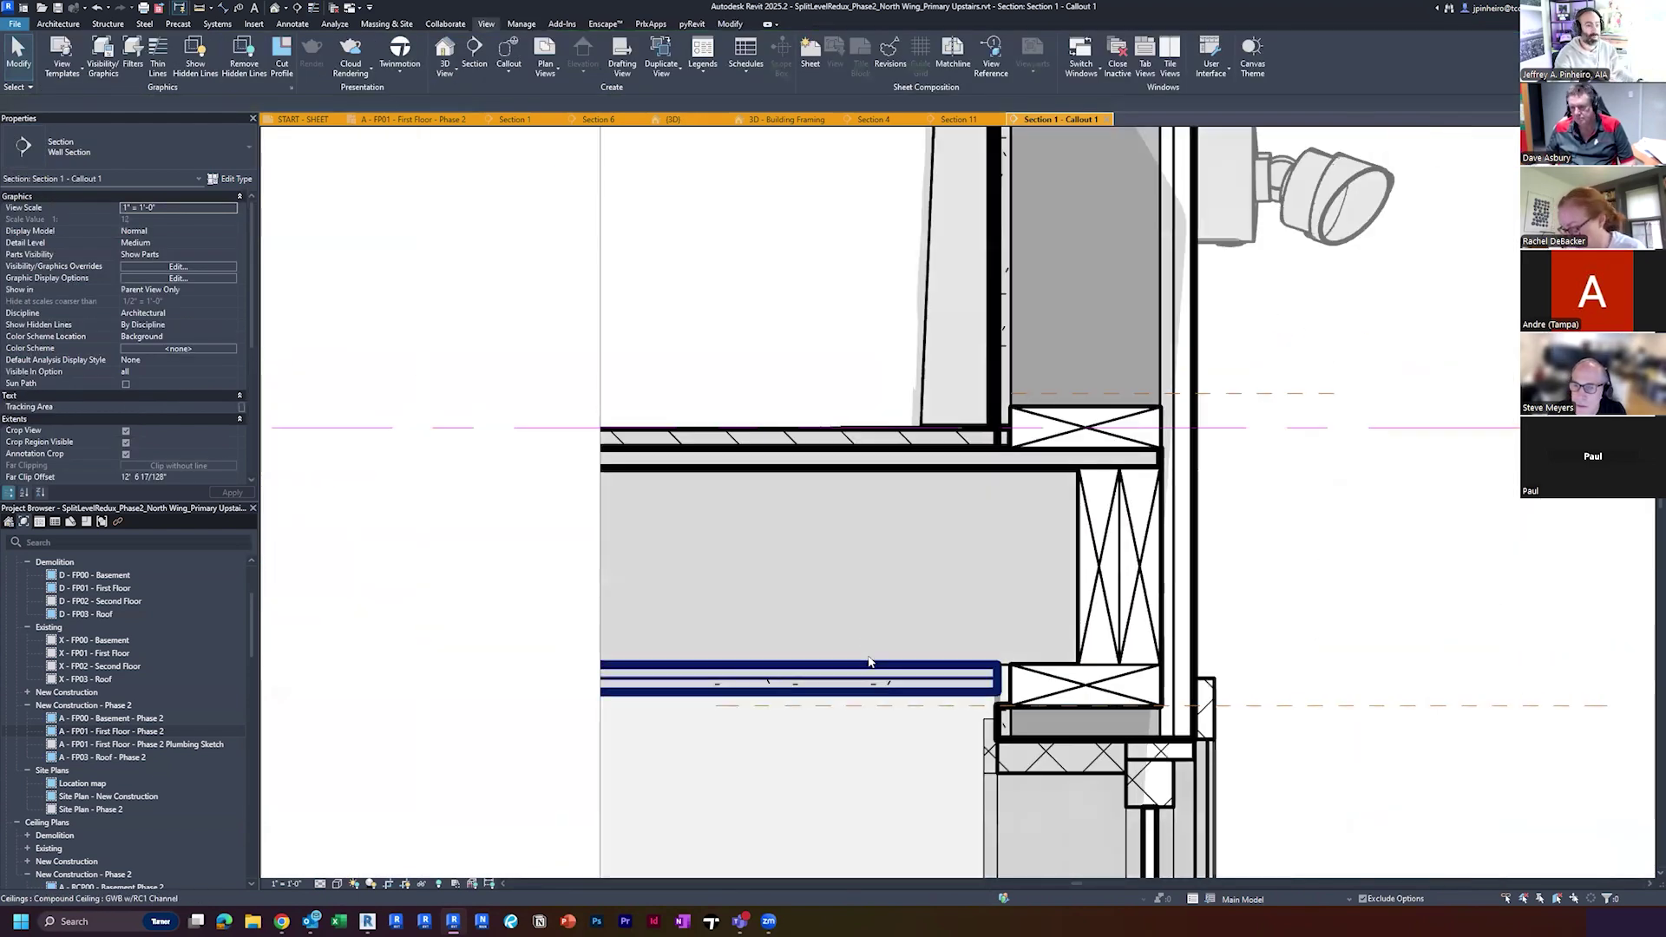
pyautogui.scroll(-1, 951, 646)
pyautogui.moveTo(951, 645); pyautogui.dragTo(991, 588, button='middle')
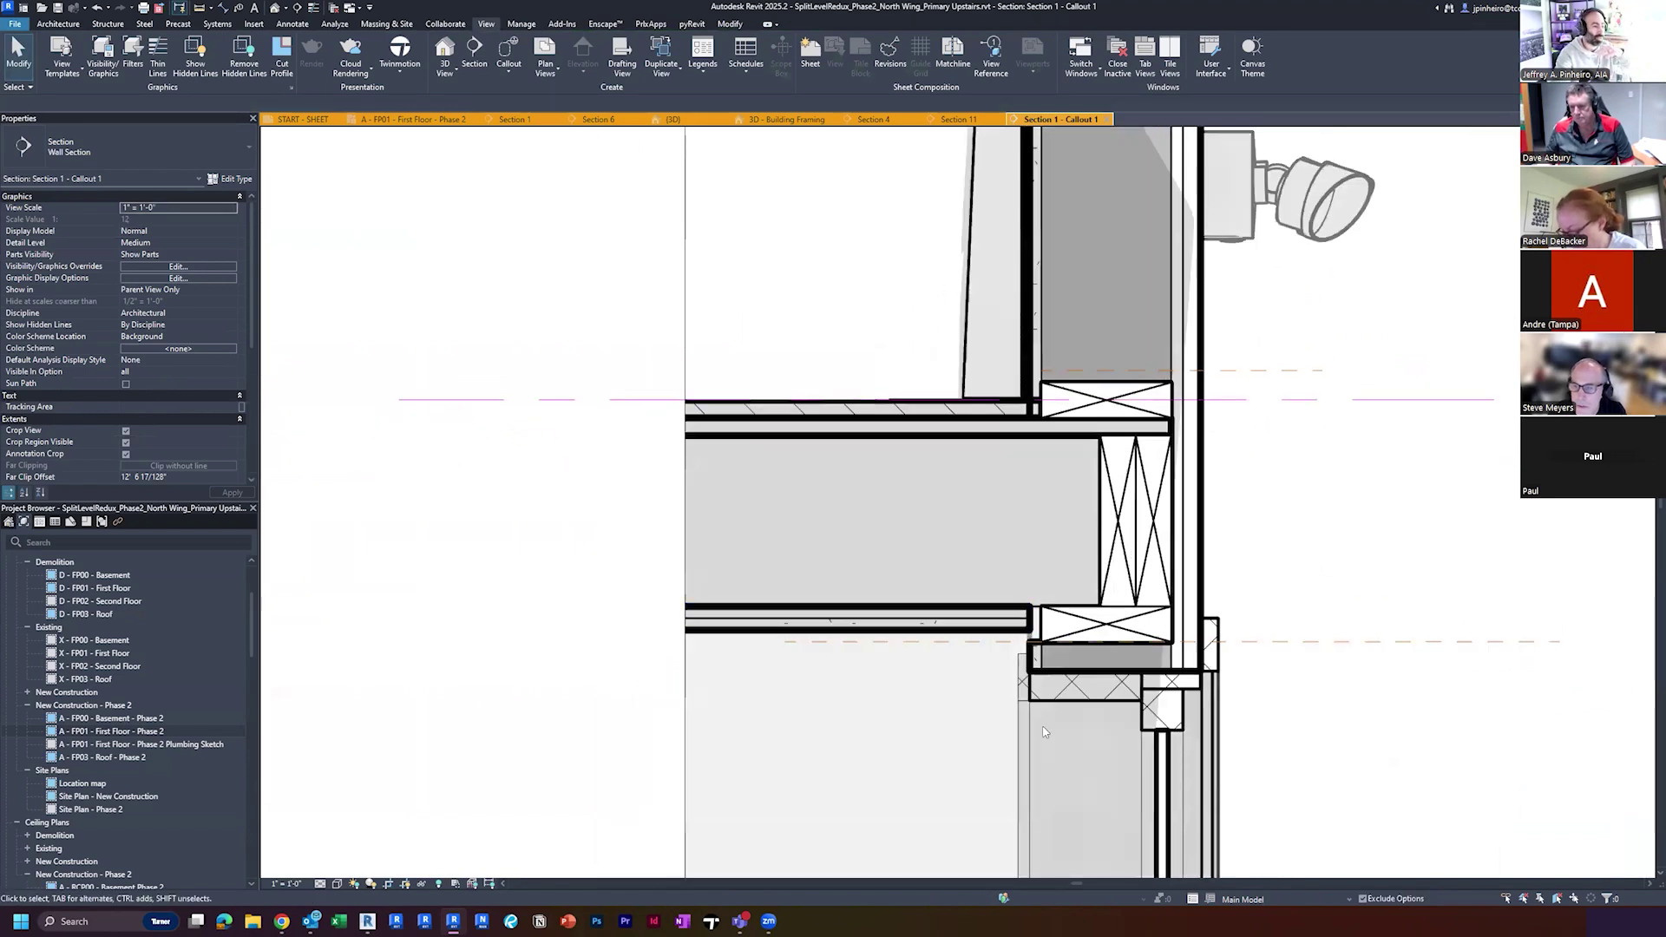
pyautogui.scroll(-4, 832, 549)
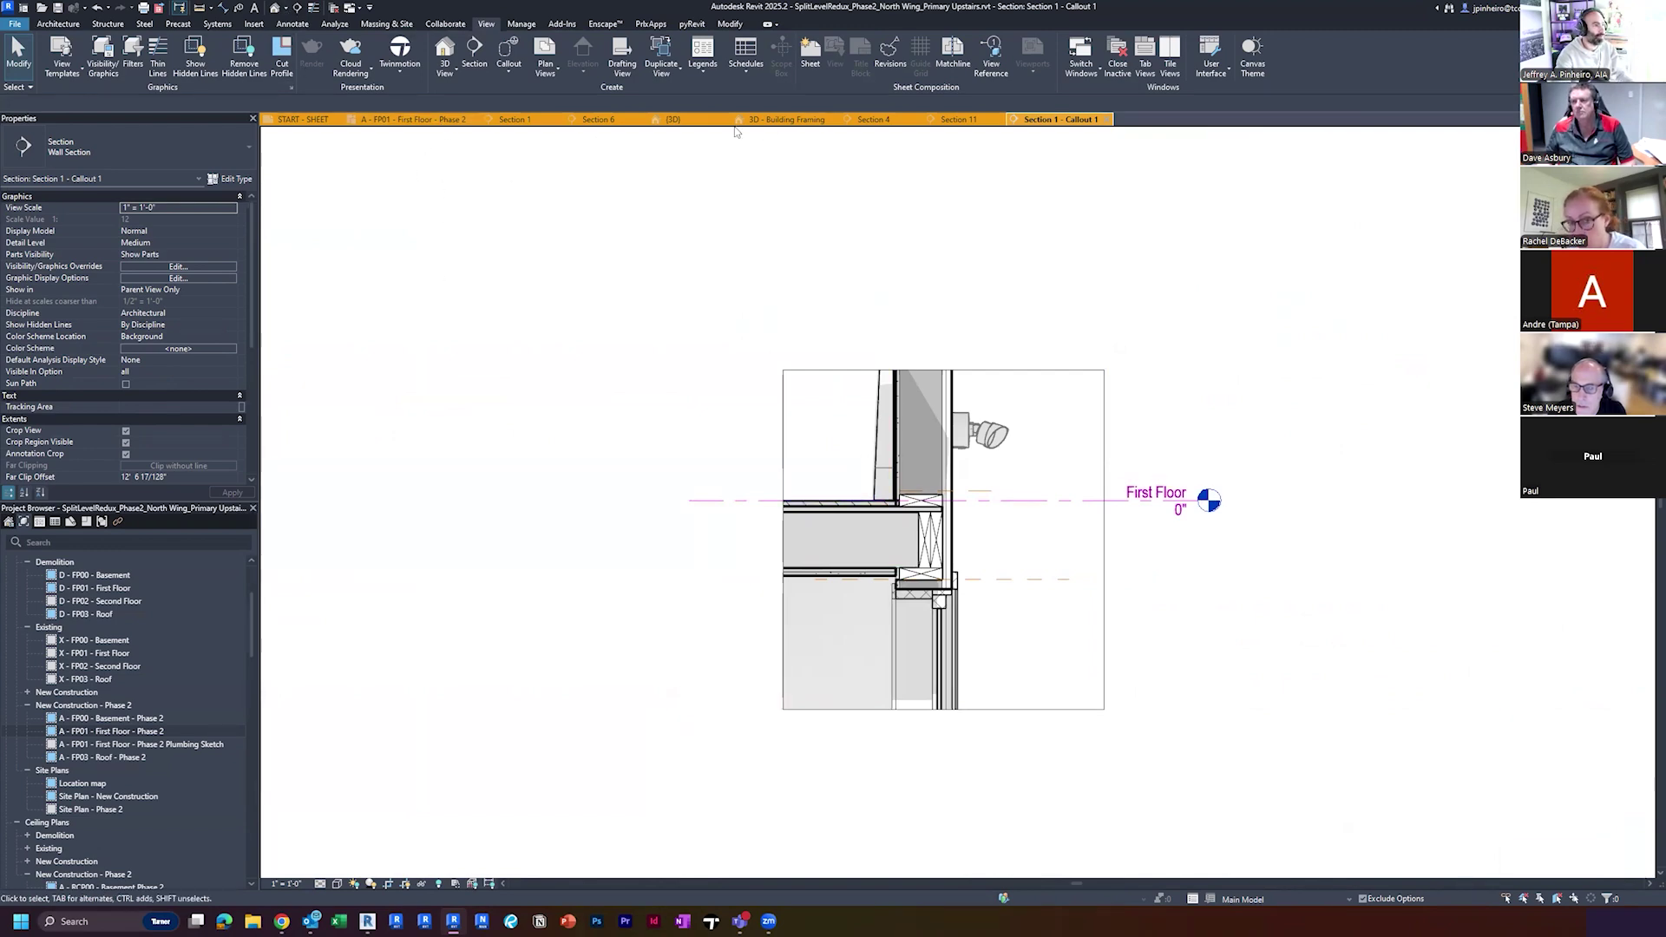
# Open the 3D - Building Framing view and select the pressure-treated 2x6 sill plate beneath the window studs
pyautogui.click(774, 121)
pyautogui.scroll(5, 982, 586)
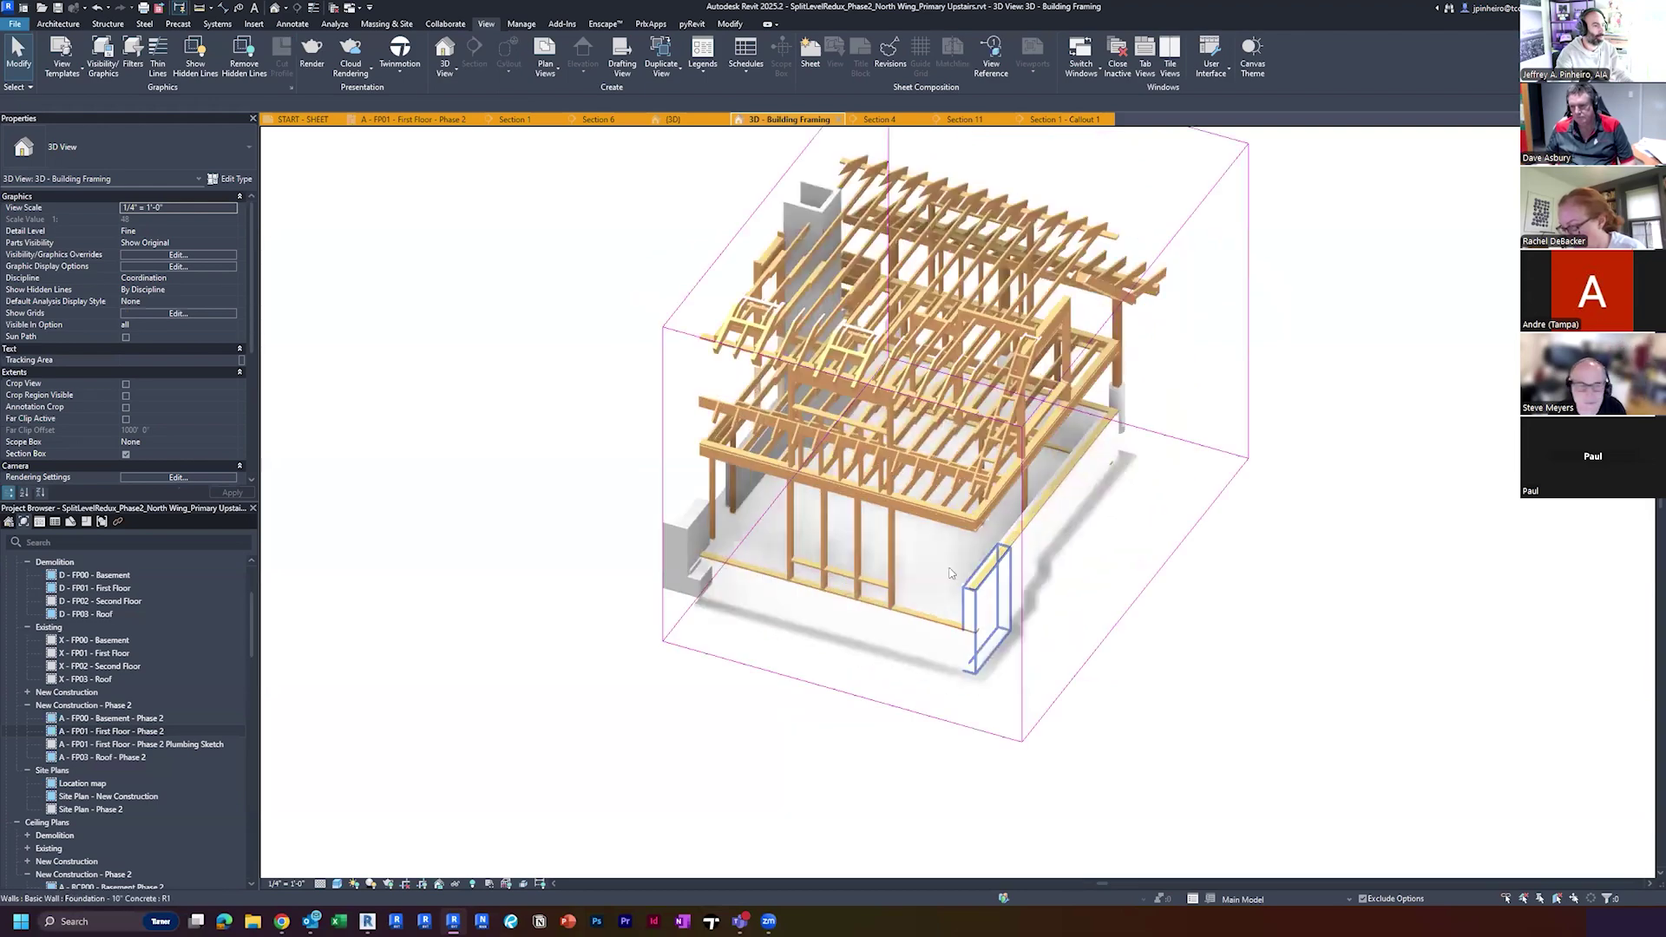
pyautogui.scroll(-5, 981, 586)
pyautogui.keyDown('shift'); pyautogui.moveTo(981, 659); pyautogui.dragTo(929, 739, button='middle'); pyautogui.keyUp('shift')
pyautogui.scroll(5, 902, 694)
pyautogui.click(851, 640)
pyautogui.scroll(3, 868, 640)
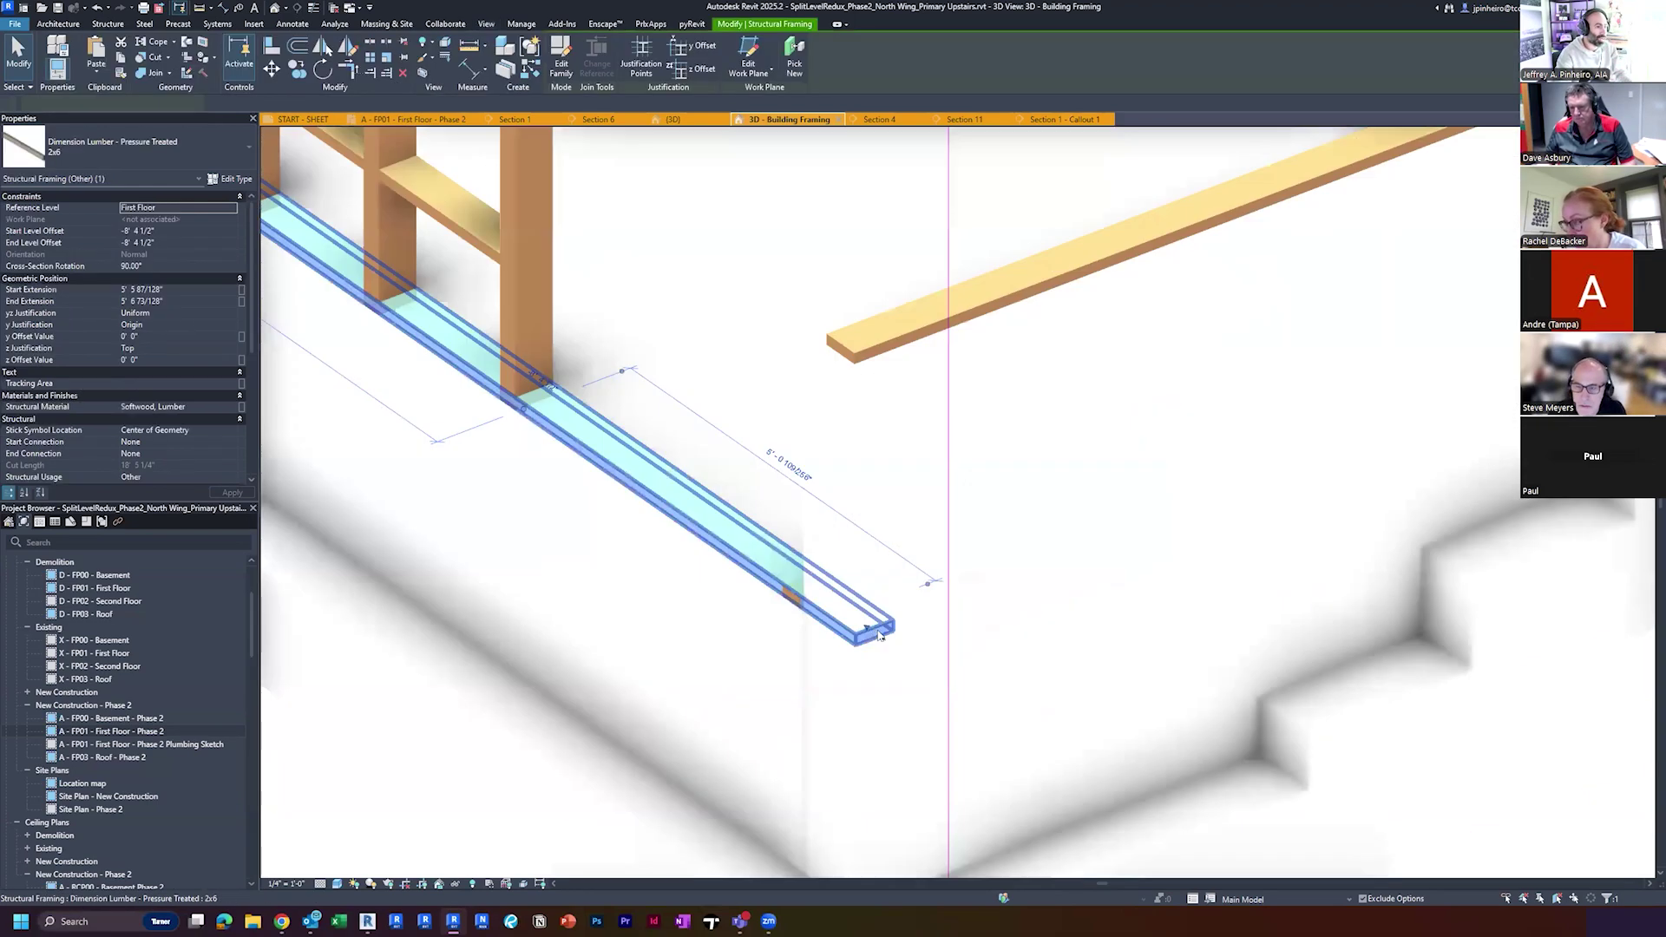
# Try to pull the pressure-treated sill plate's overrunning end back to the raised concrete foundation wall
pyautogui.moveTo(879, 641); pyautogui.dragTo(828, 599)
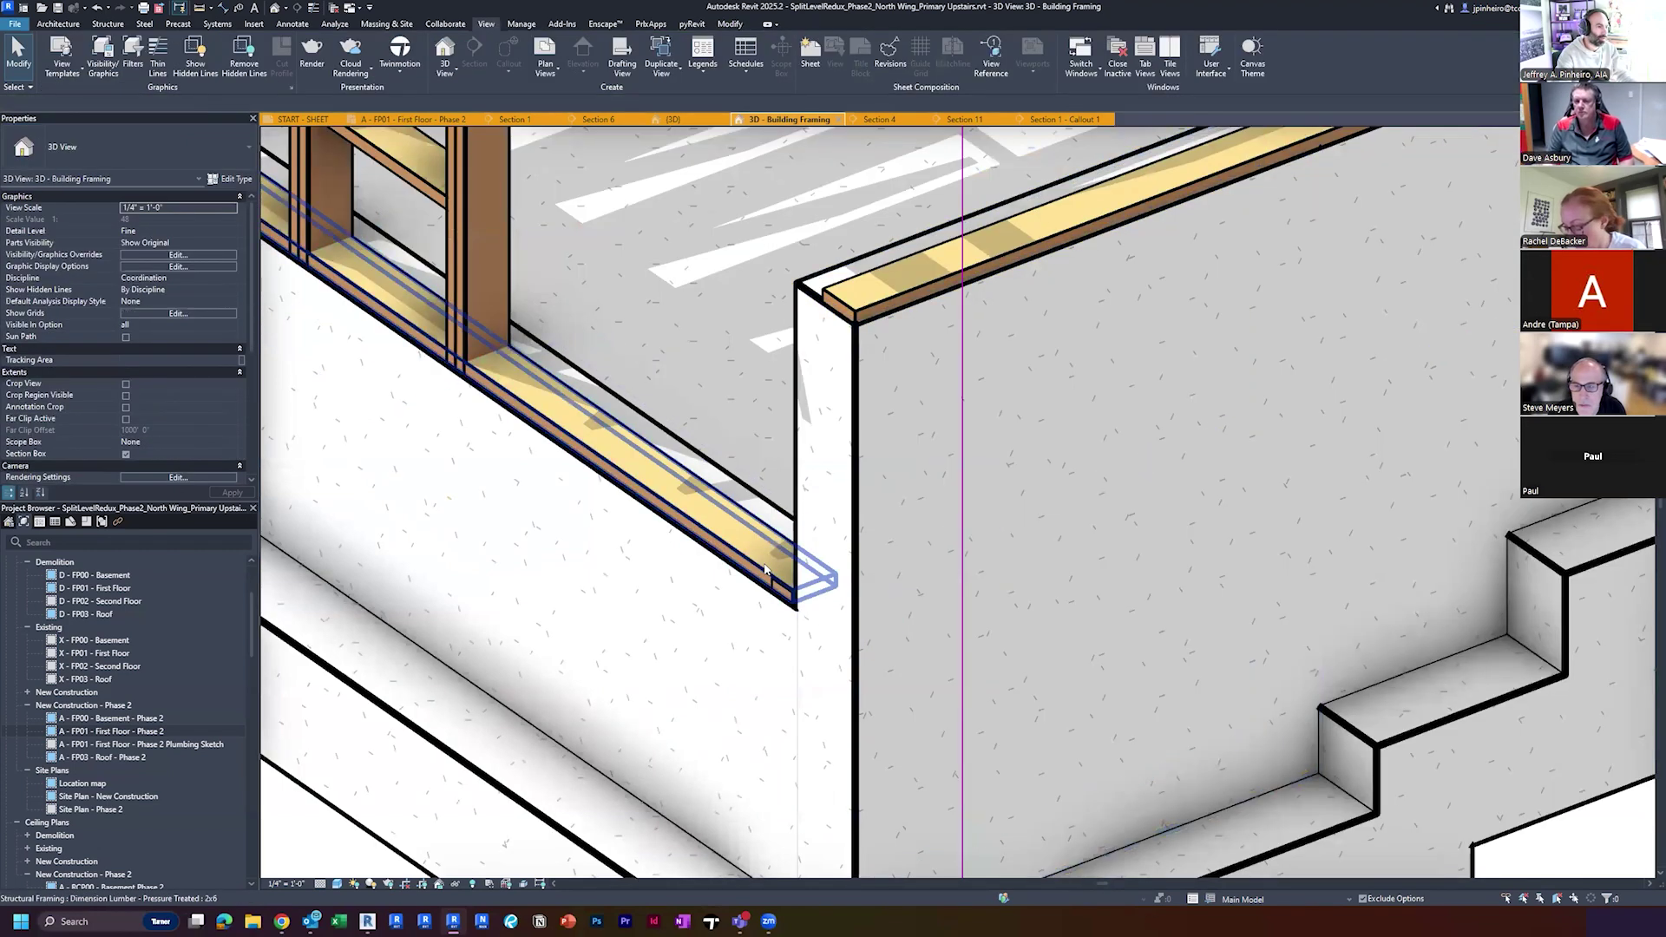
pyautogui.scroll(2, 831, 599)
pyautogui.keyDown('shift'); pyautogui.moveTo(832, 599); pyautogui.dragTo(1044, 659, button='middle'); pyautogui.keyUp('shift')
pyautogui.press('Escape')
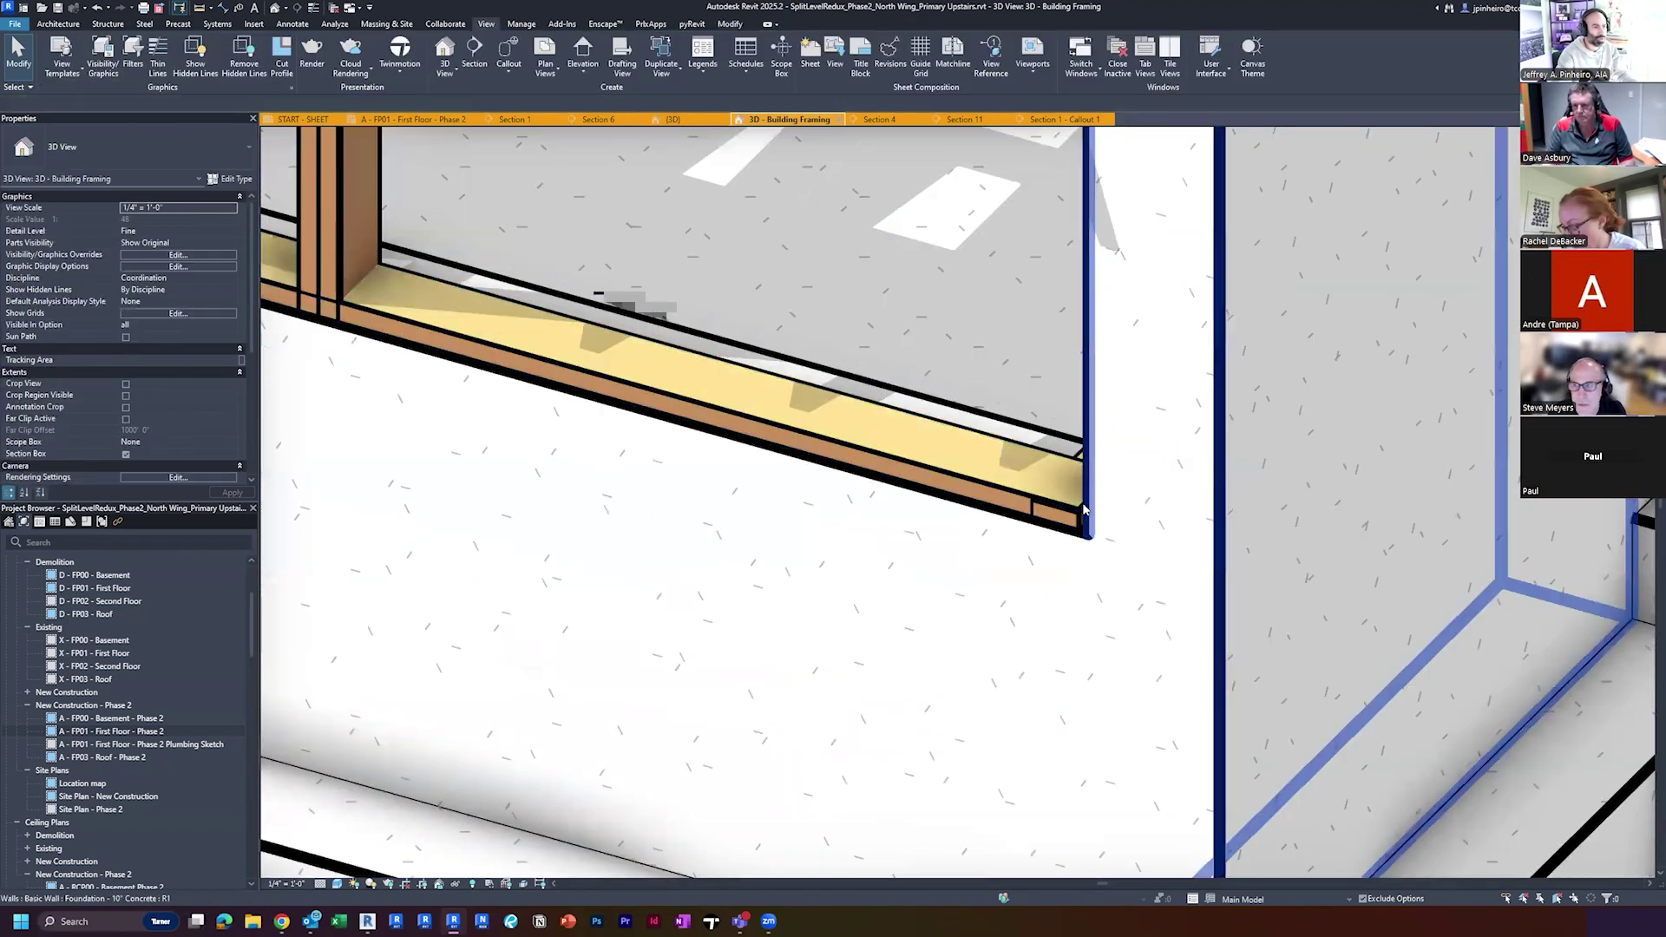
pyautogui.click(996, 484)
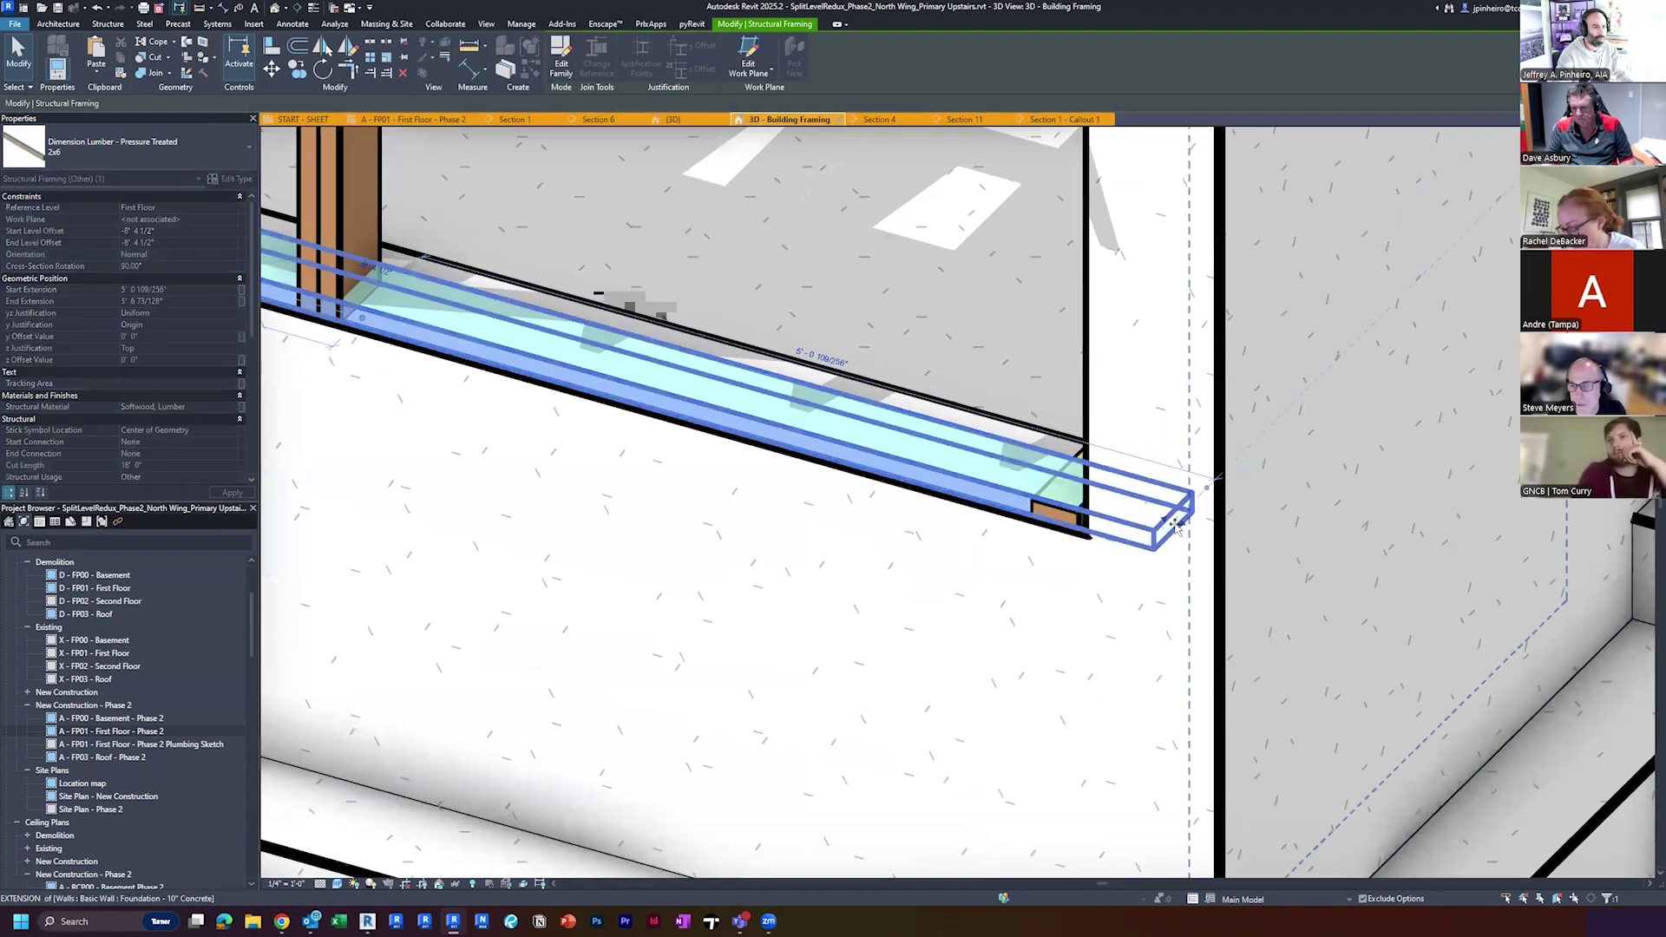
pyautogui.press('Escape')
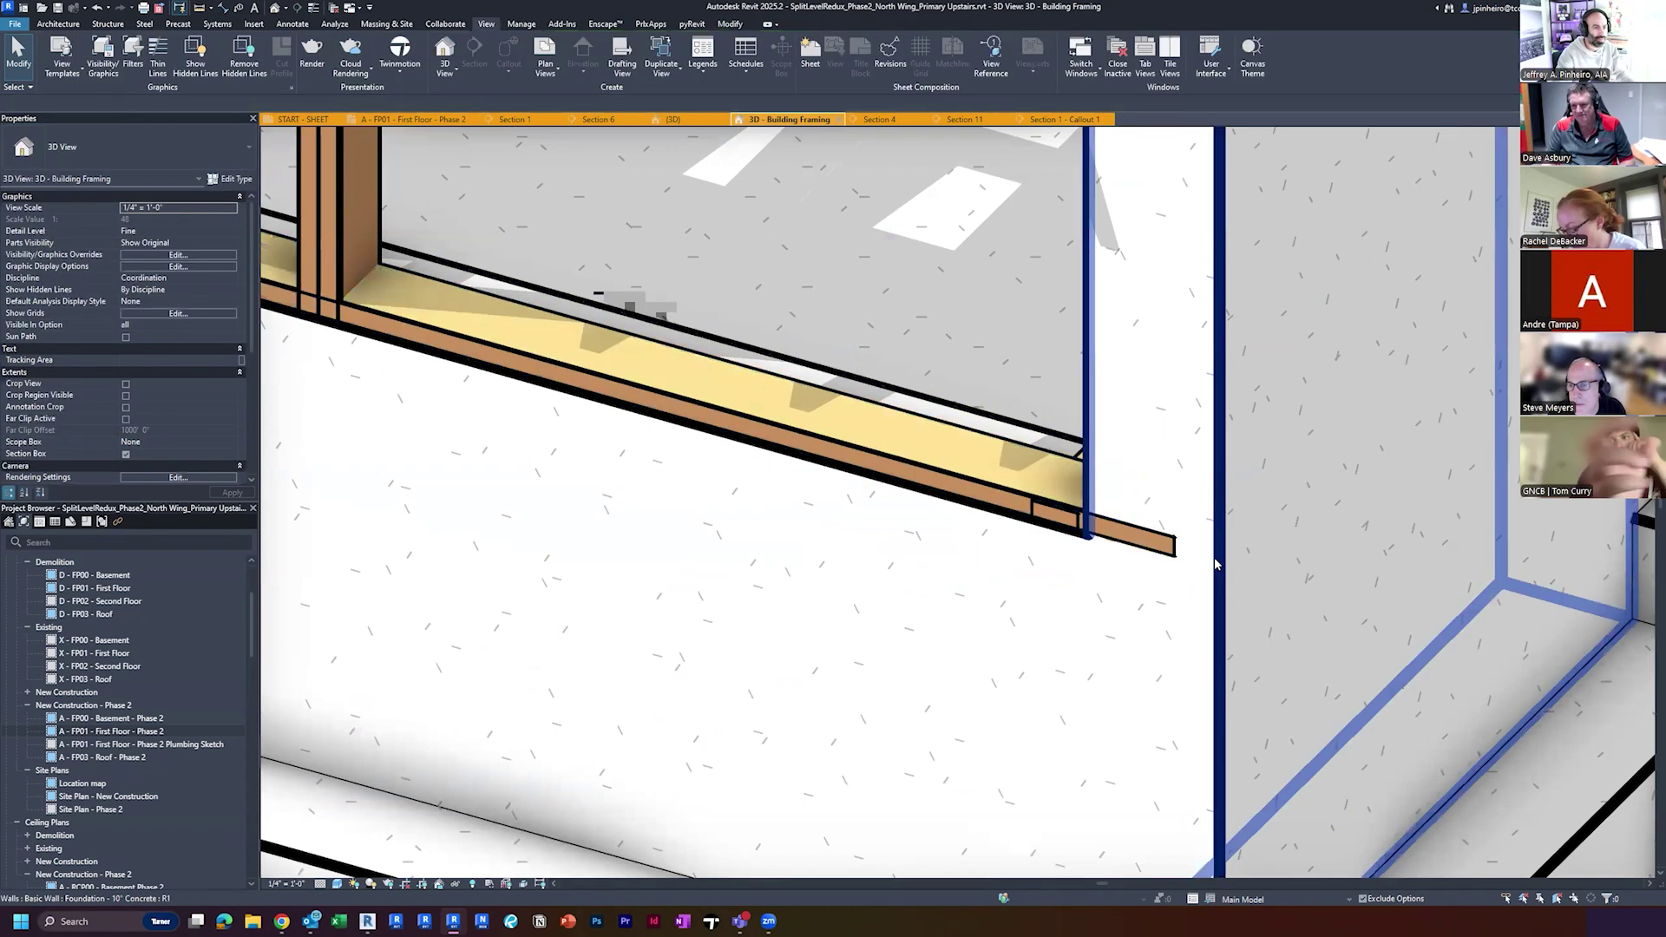
pyautogui.scroll(2, 1218, 560)
pyautogui.click(1204, 445)
pyautogui.scroll(5, 1188, 438)
pyautogui.keyDown('shift'); pyautogui.moveTo(1174, 427); pyautogui.dragTo(1188, 482, button='middle'); pyautogui.keyUp('shift')
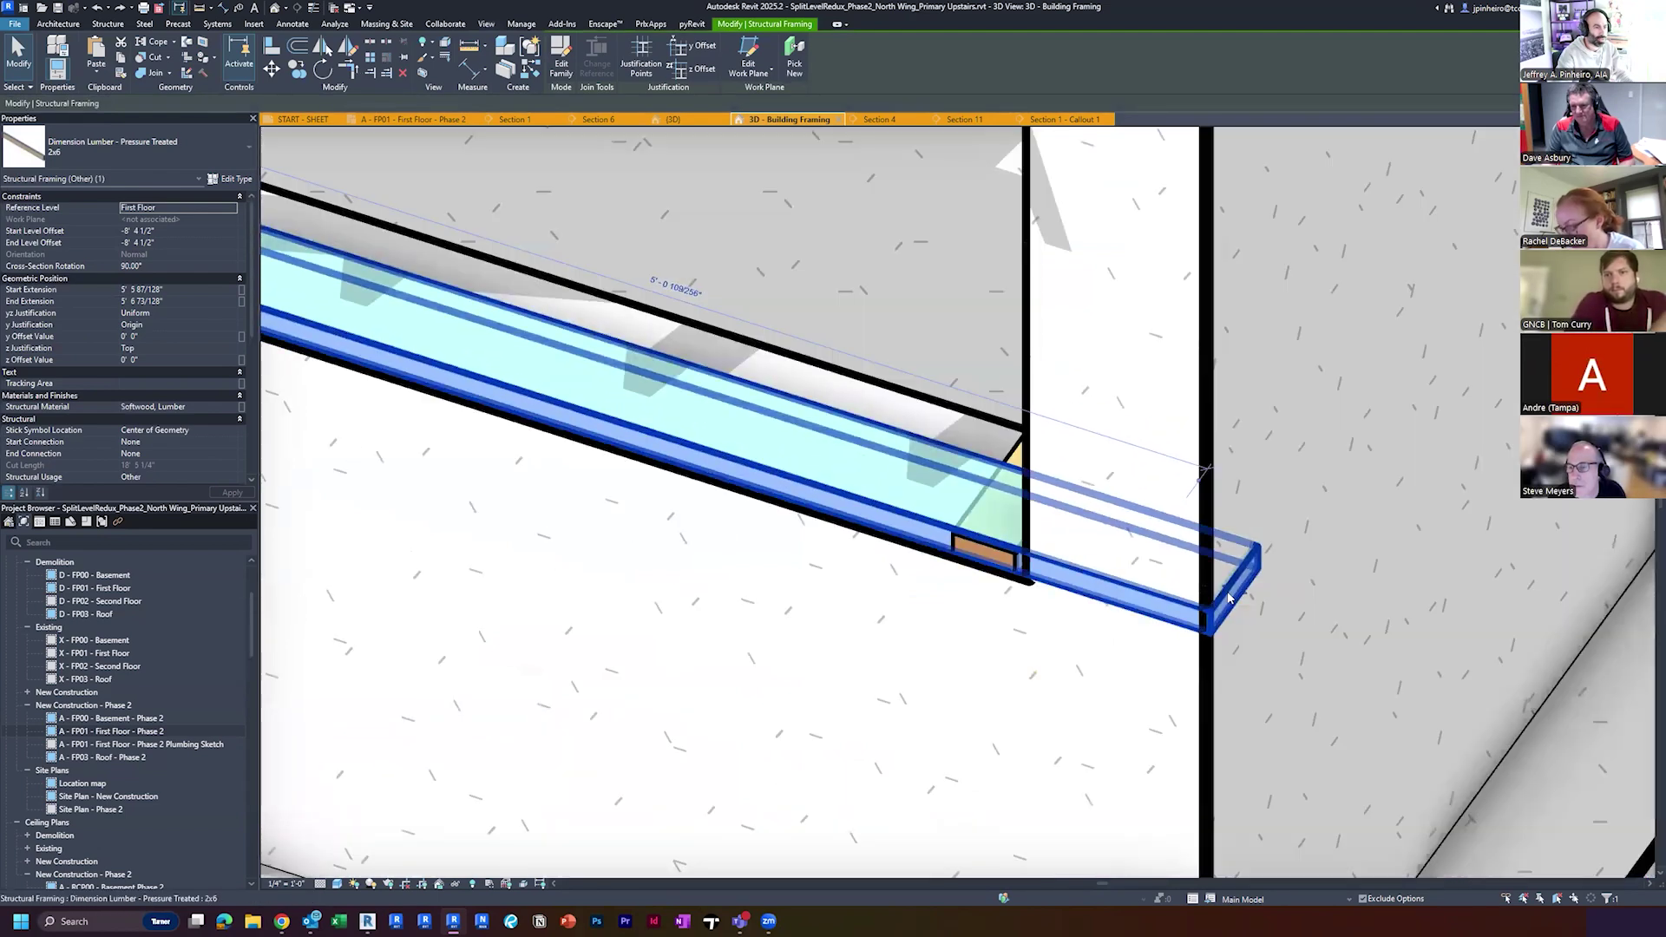
pyautogui.scroll(5, 1238, 600)
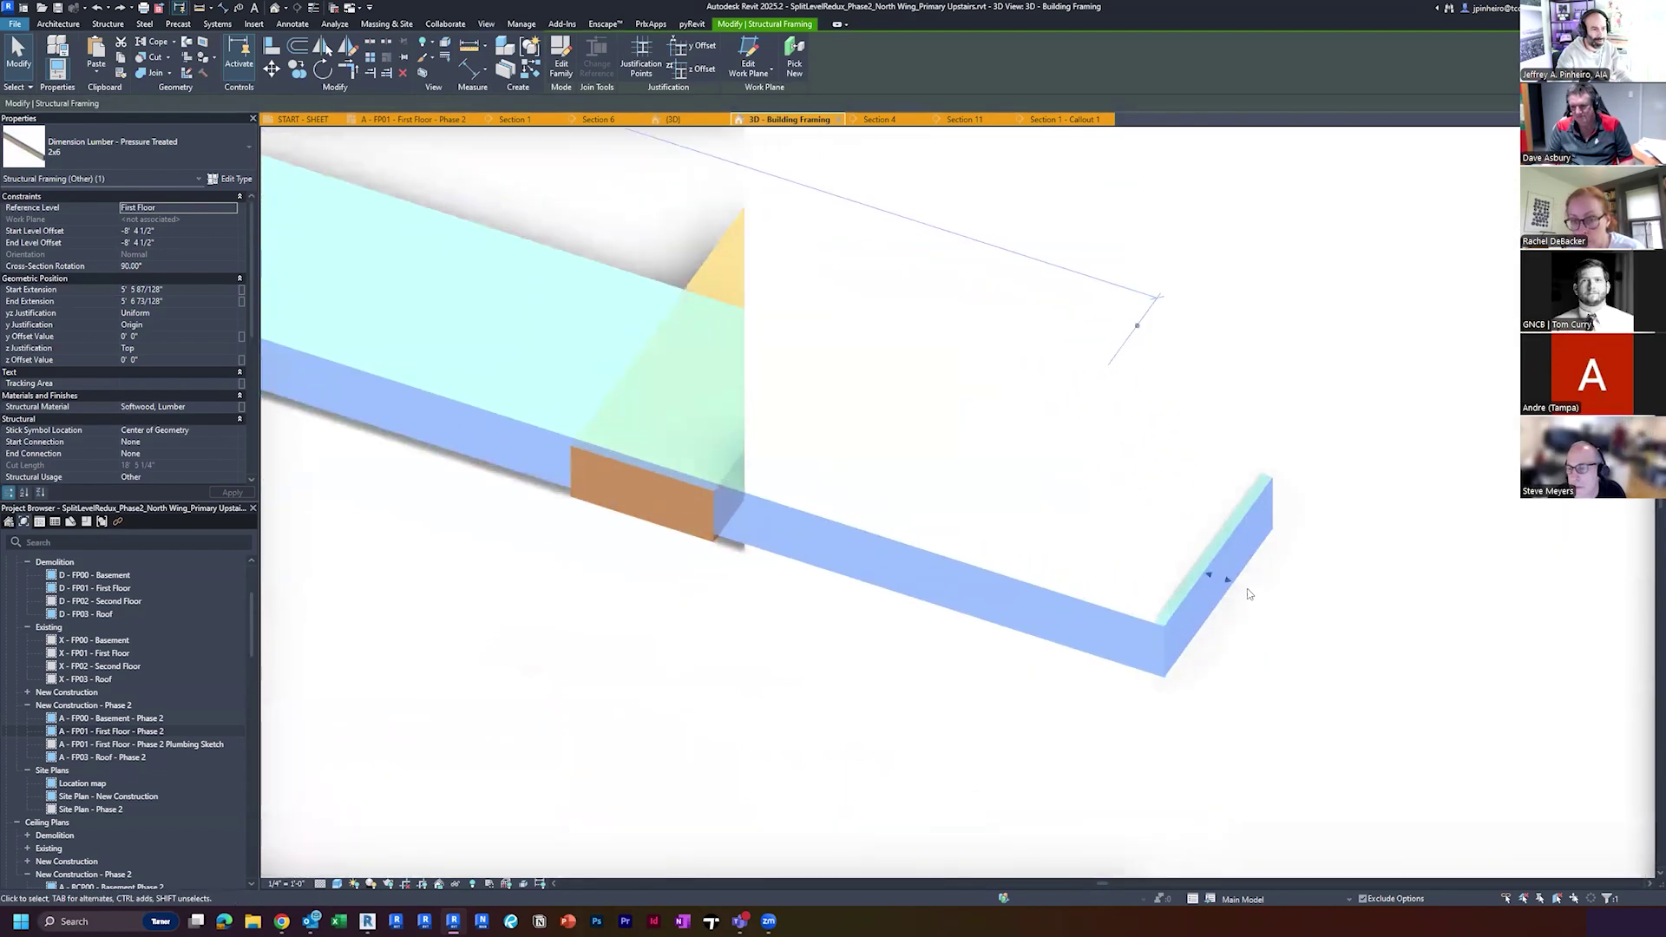
pyautogui.scroll(-6, 1225, 585)
pyautogui.scroll(-4, 1151, 583)
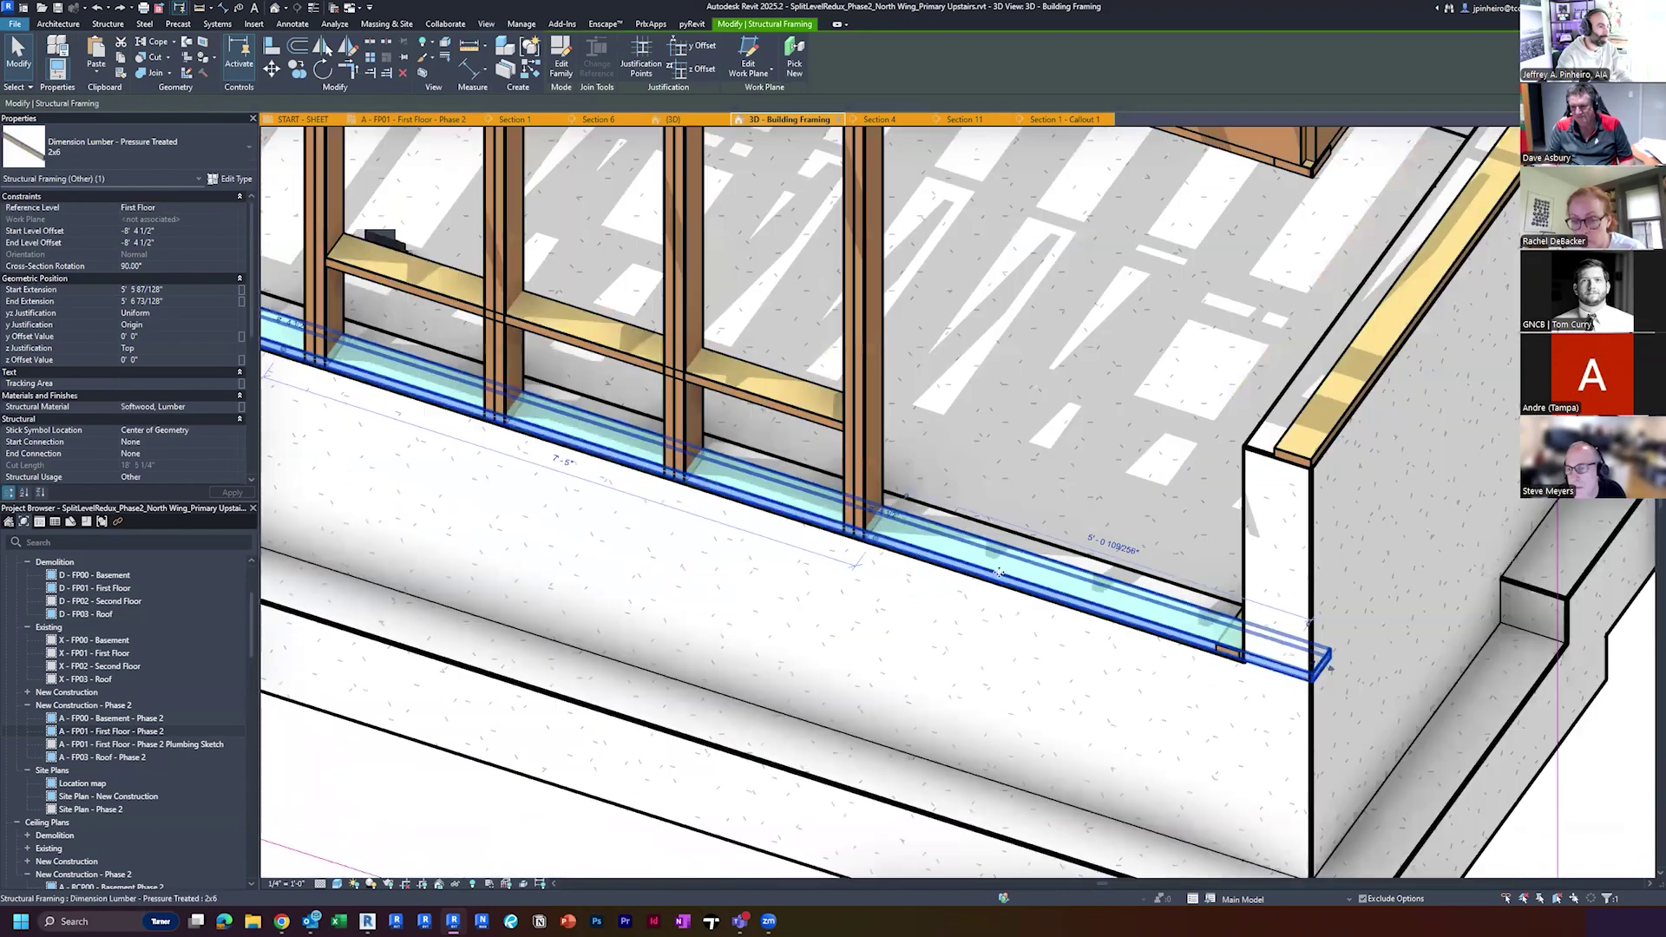
# Move the sill plate's endpoint to the raised foundation wall and set its start and end extensions to 0' 0"
pyautogui.moveTo(879, 546); pyautogui.dragTo(1231, 646)
pyautogui.scroll(-2, 1215, 640)
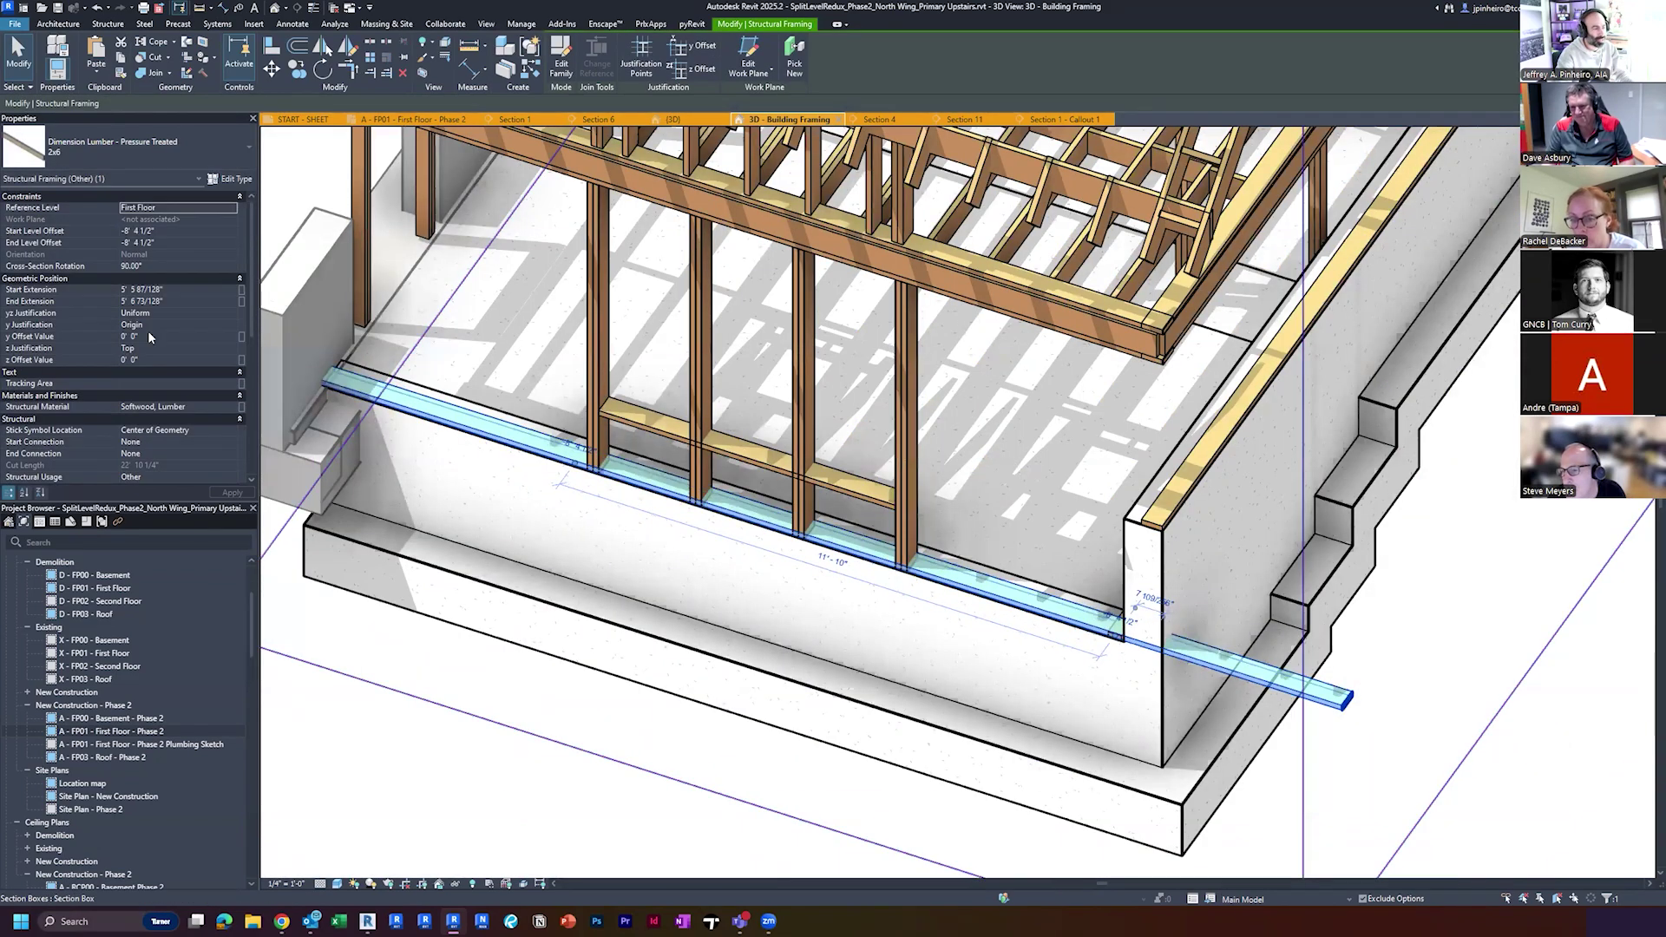
pyautogui.click(185, 241)
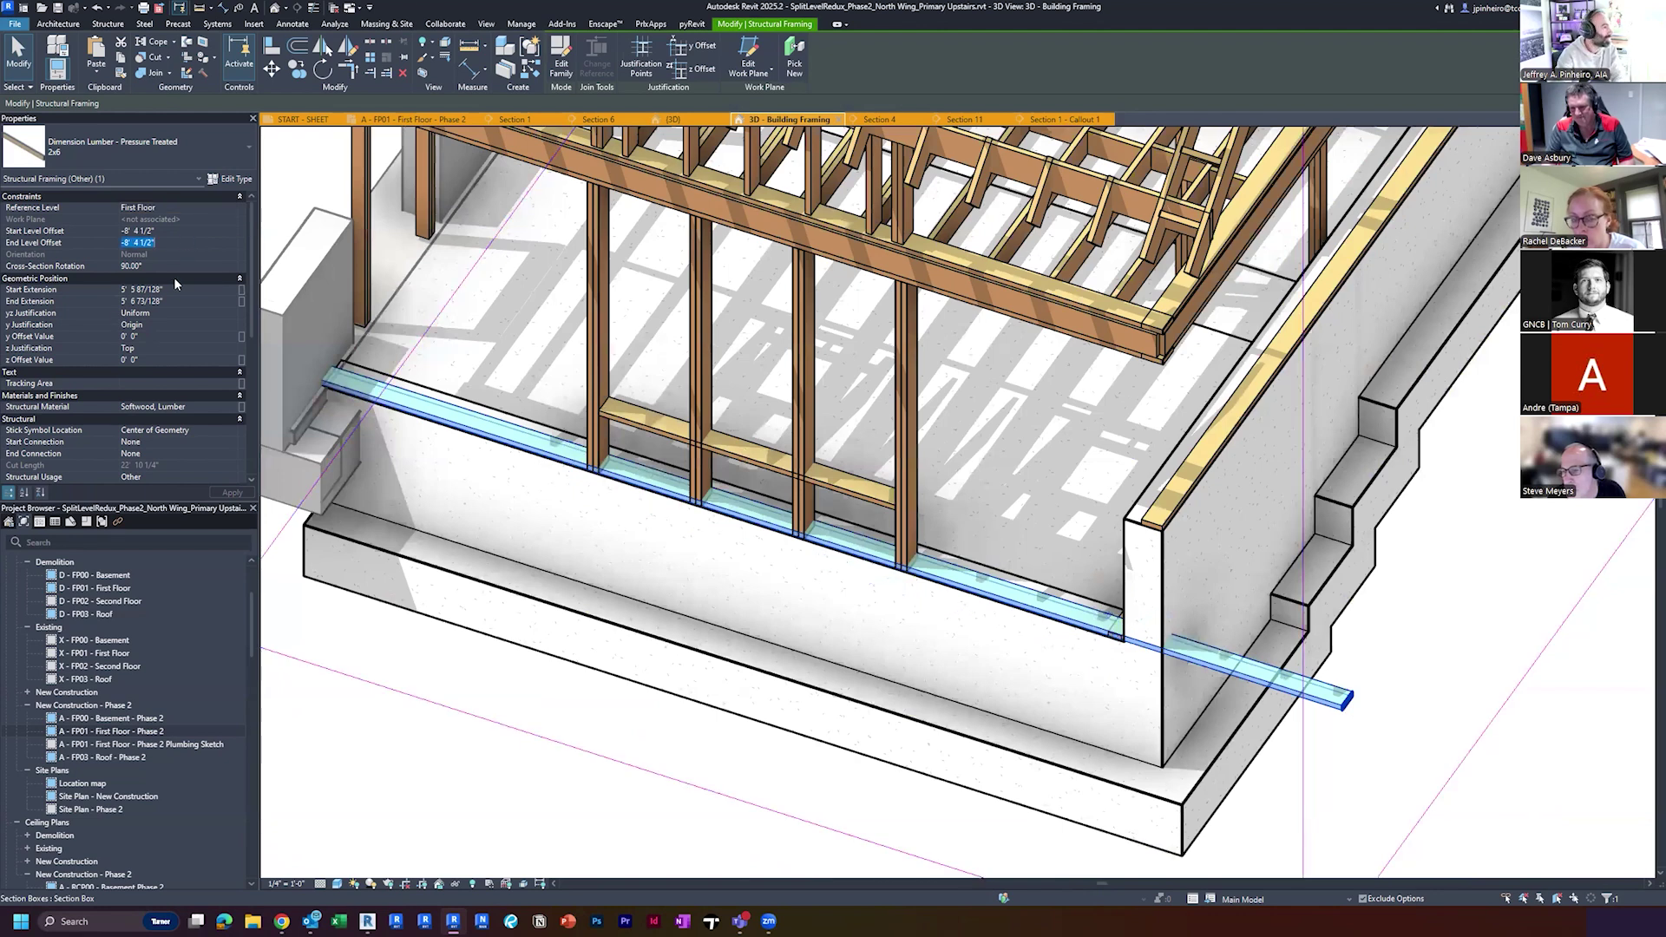
pyautogui.click(194, 287)
pyautogui.write('0')
pyautogui.click(180, 301)
pyautogui.click(232, 492)
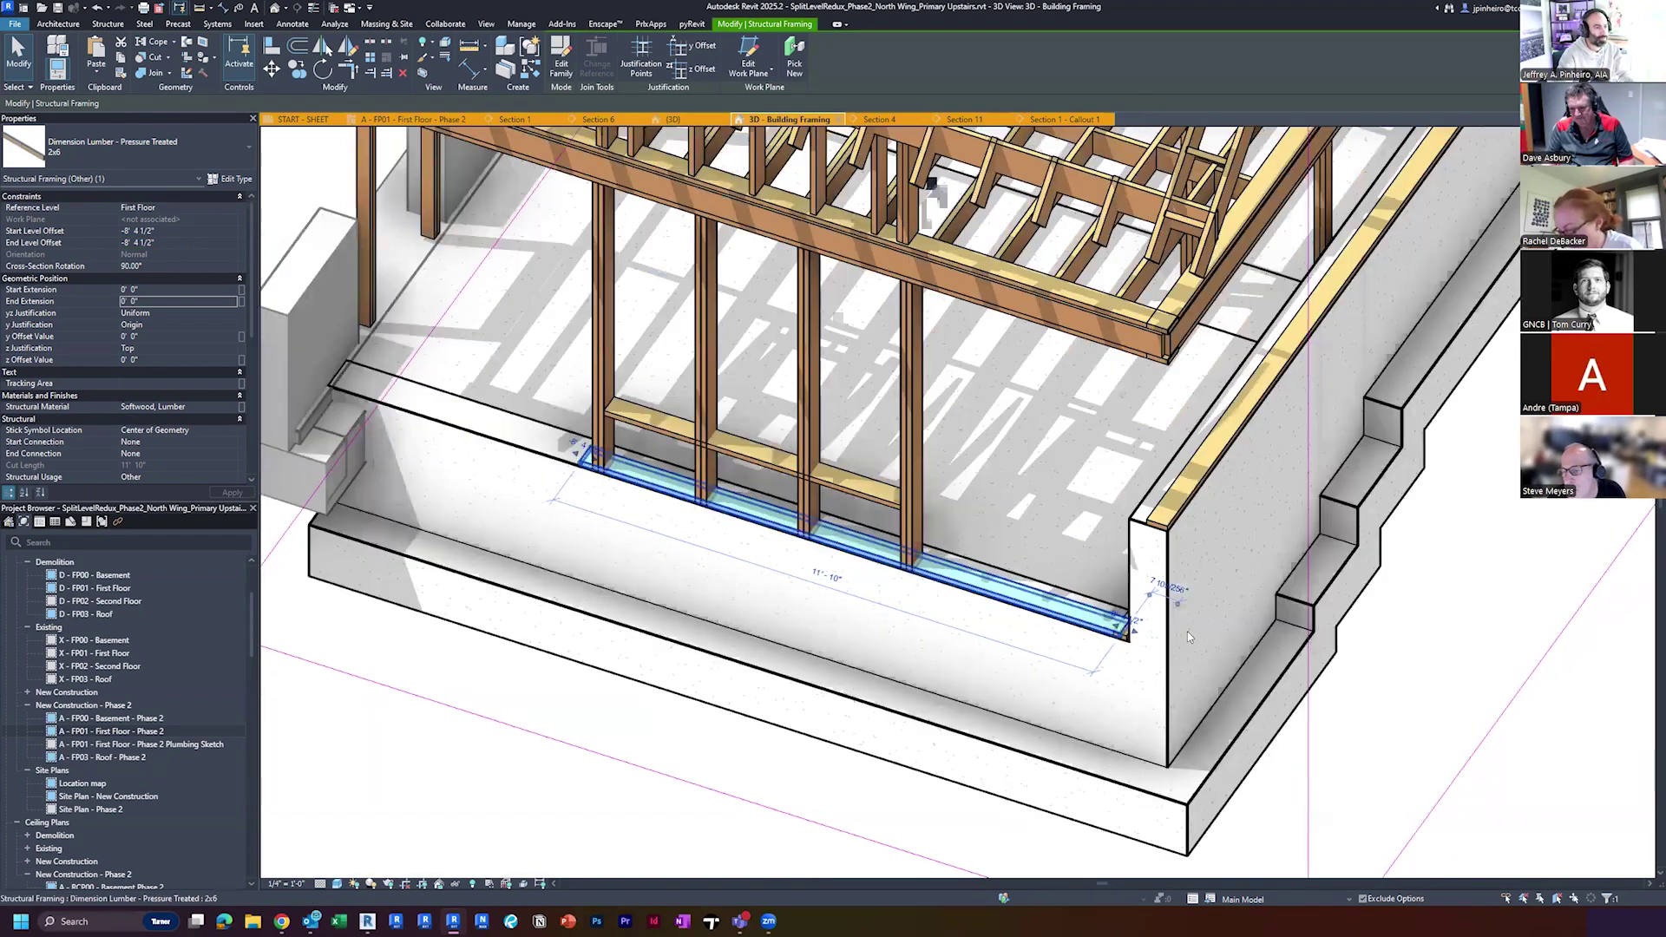
# Fine-tune the sill plate's end at the raised foundation wall and stretch its opposite end to the stepped concrete foundation block
pyautogui.scroll(8, 1128, 642)
pyautogui.moveTo(1104, 661); pyautogui.dragTo(1109, 664)
pyautogui.scroll(-8, 1101, 666)
pyautogui.moveTo(347, 490); pyautogui.dragTo(960, 699, button='middle')
pyautogui.scroll(1, 1136, 670)
pyautogui.scroll(2, 1135, 668)
pyautogui.moveTo(1158, 632); pyautogui.dragTo(491, 416)
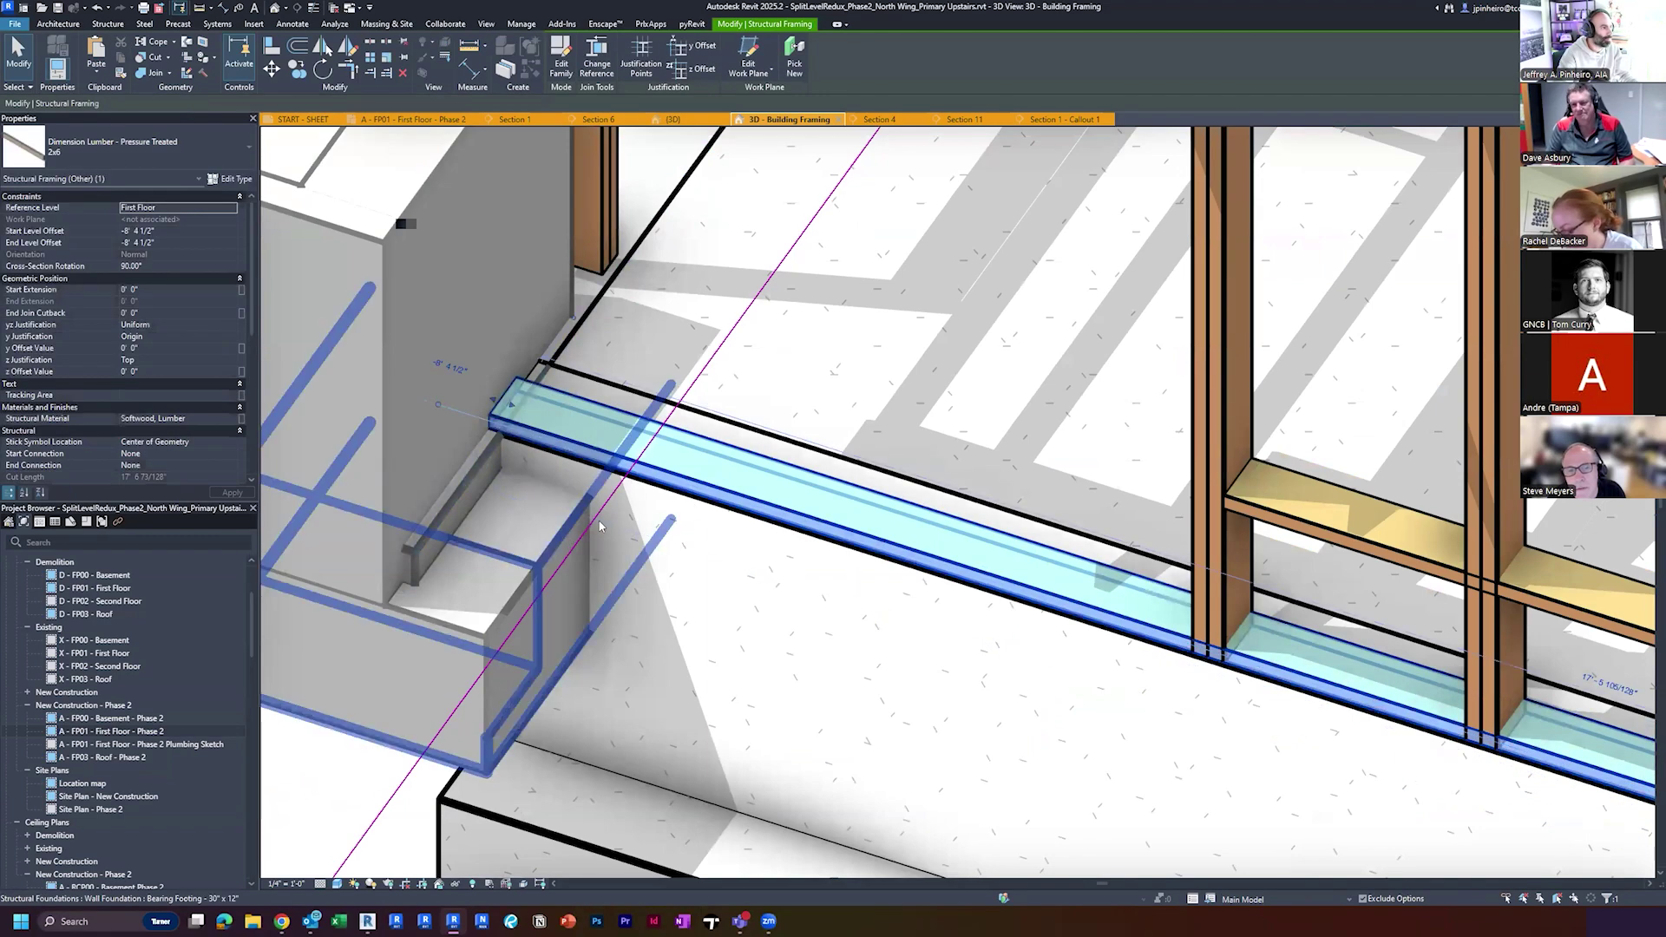
pyautogui.click(608, 518)
pyautogui.scroll(-6, 608, 517)
pyautogui.keyDown('shift'); pyautogui.moveTo(911, 661); pyautogui.dragTo(849, 647, button='middle'); pyautogui.keyUp('shift')
pyautogui.scroll(3, 890, 629)
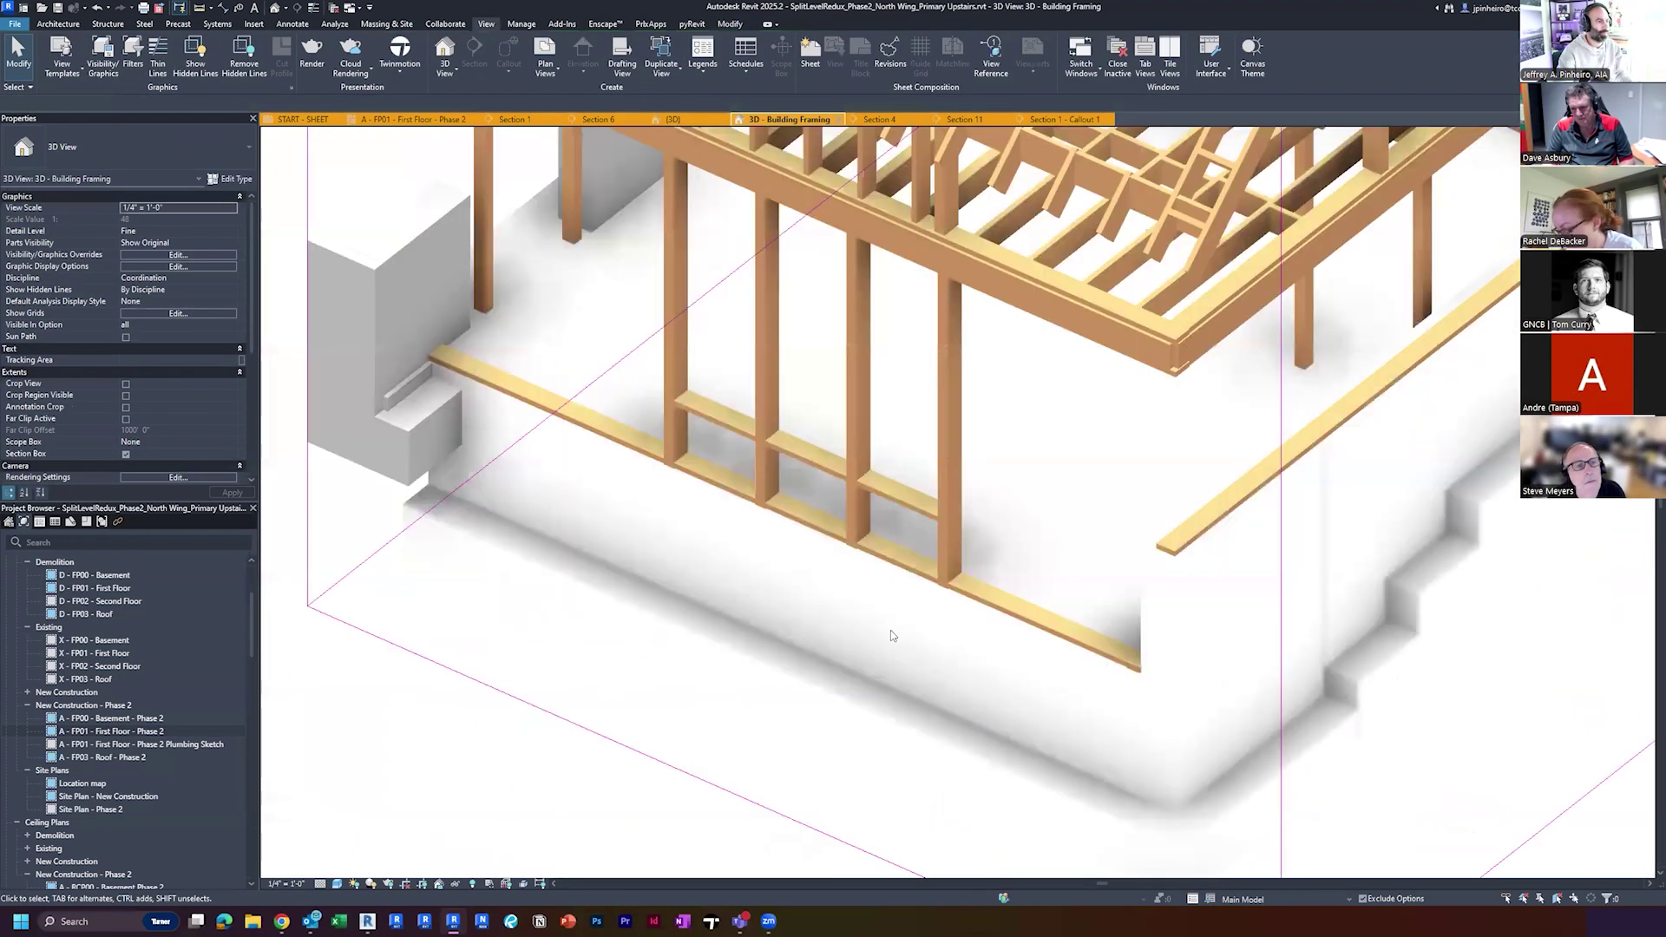
pyautogui.scroll(-1, 891, 630)
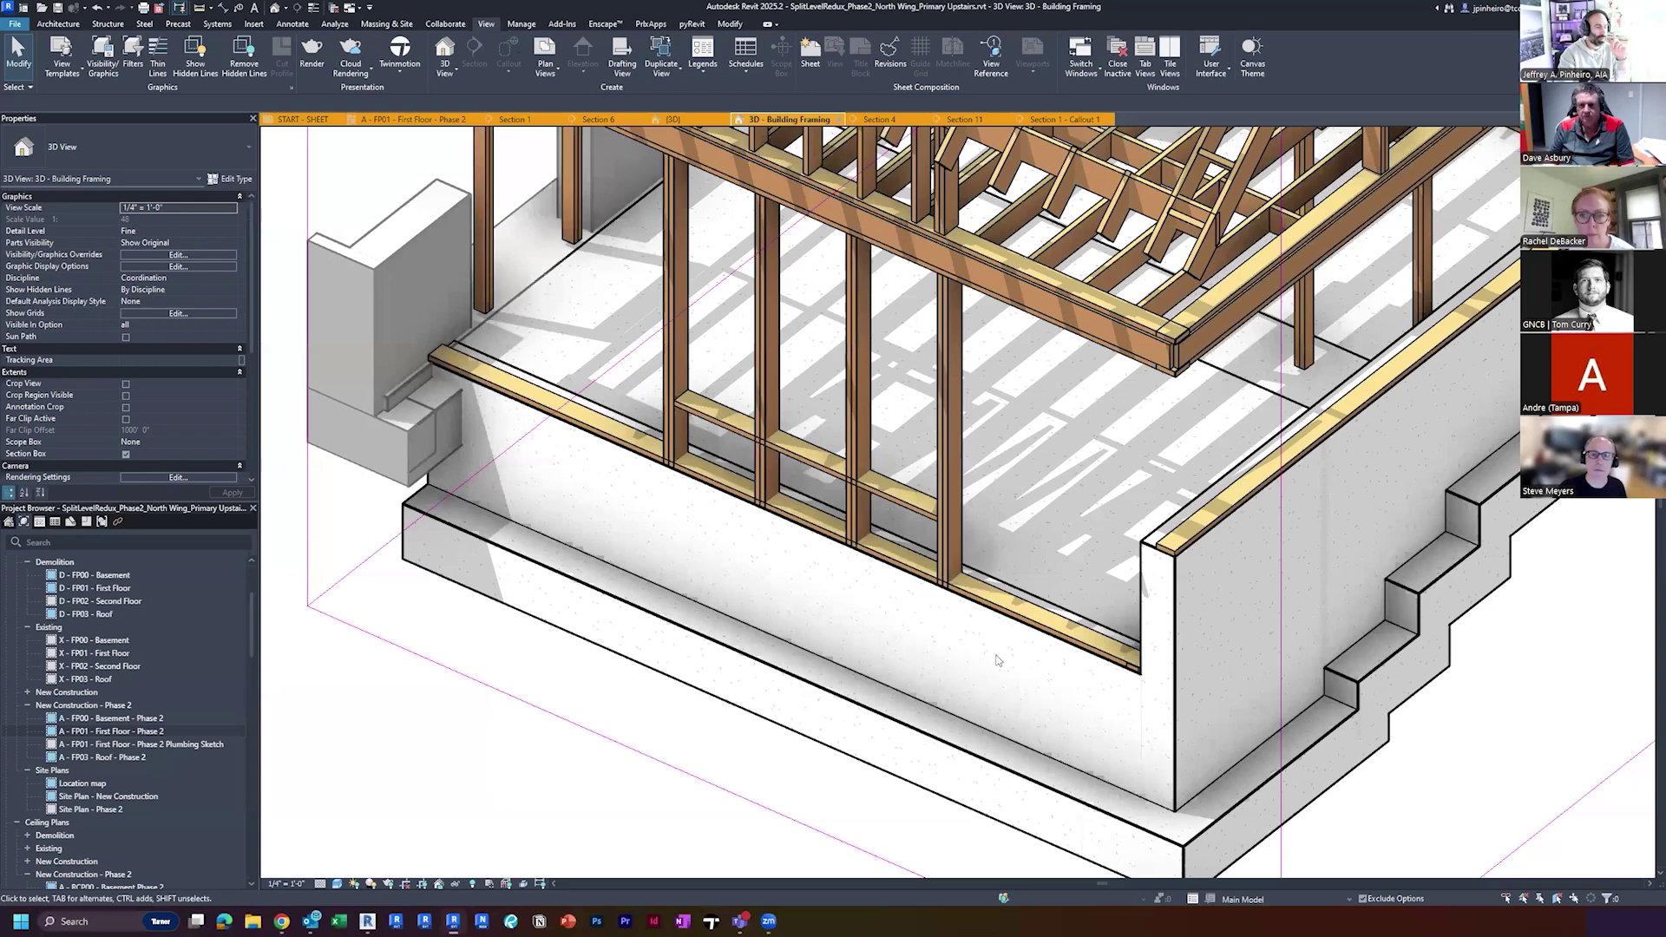
pyautogui.scroll(3, 868, 620)
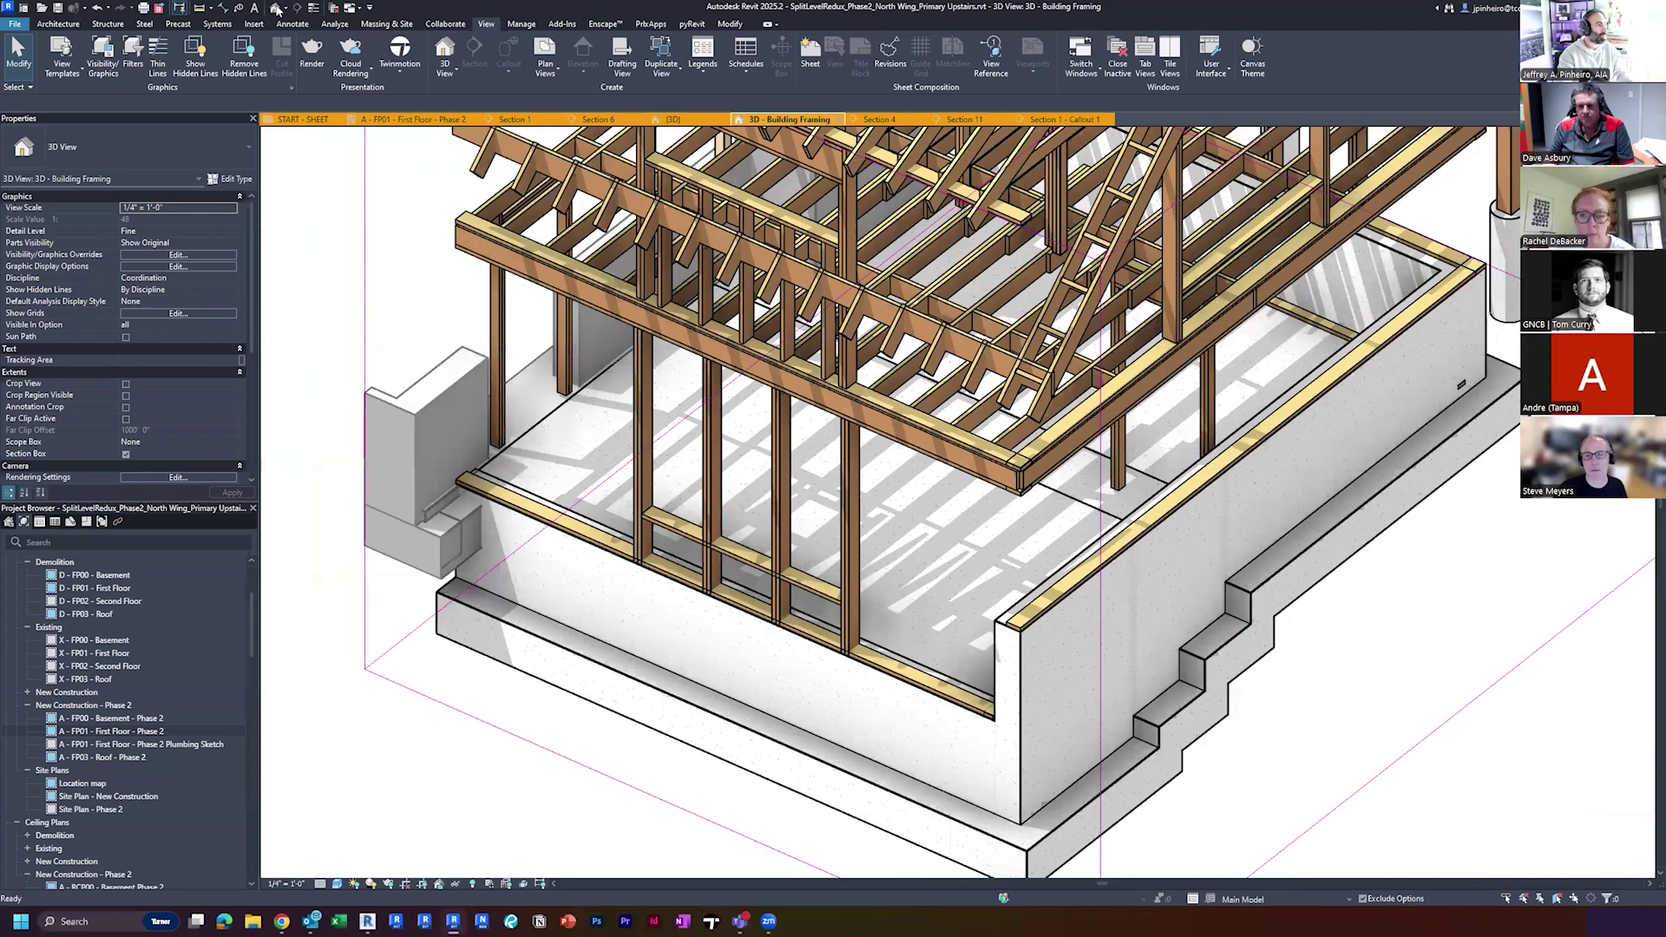
# Open the default 3D view of the house and create a new project from the Imperial Multi-discipline template
pyautogui.click(276, 8)
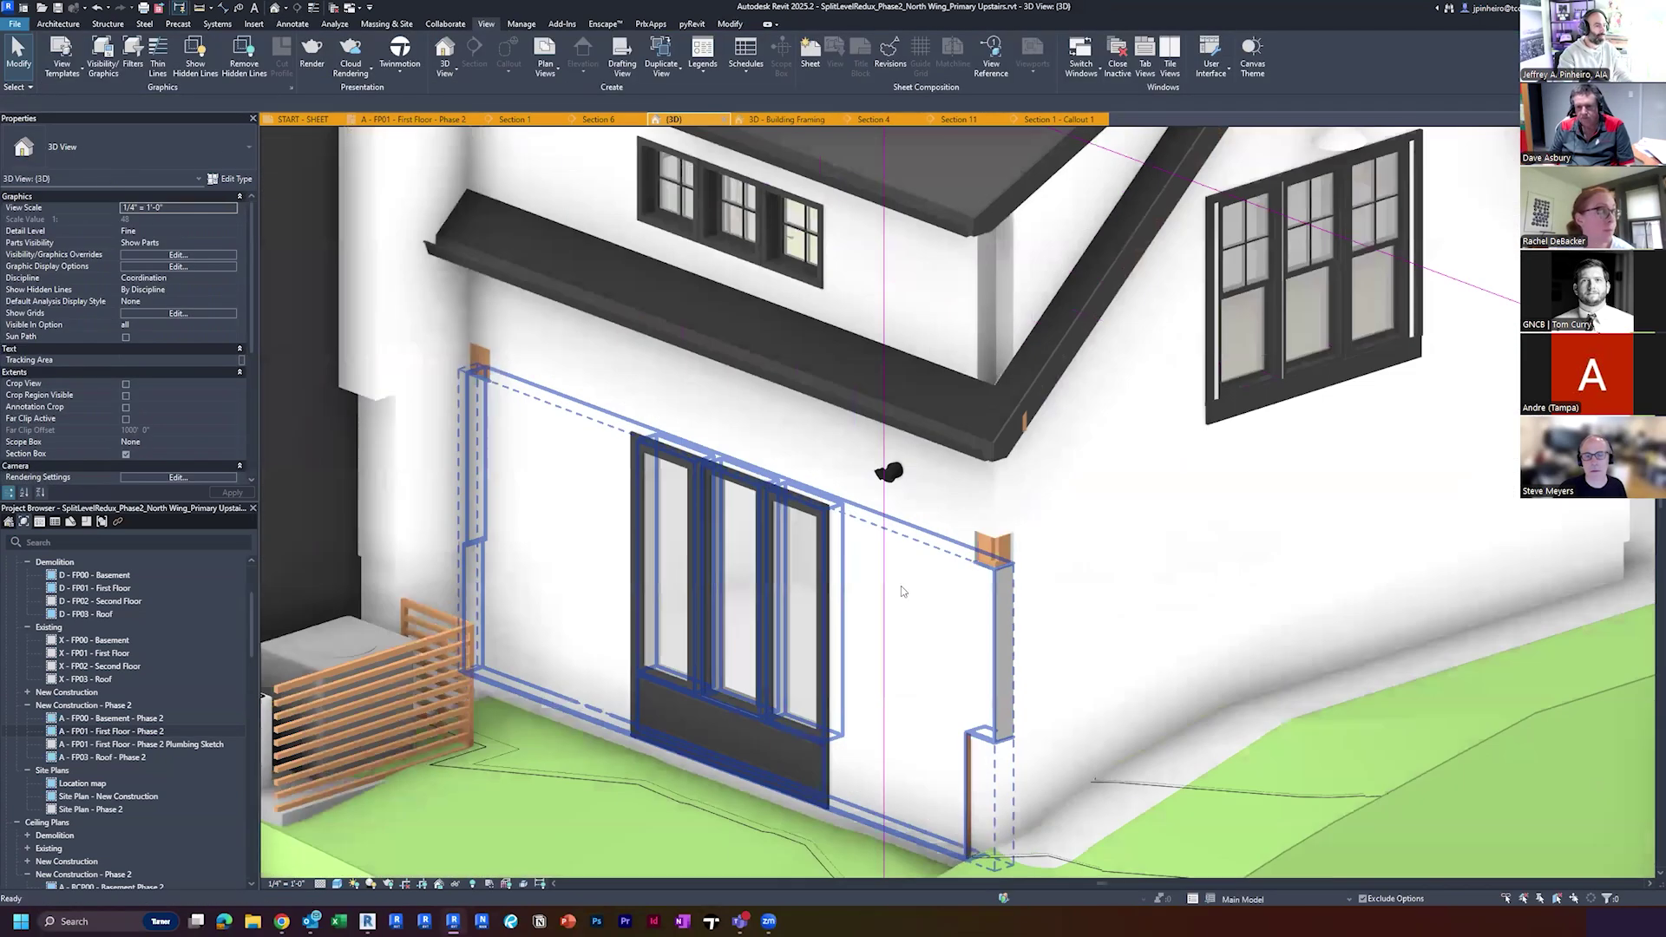
pyautogui.scroll(-6, 901, 591)
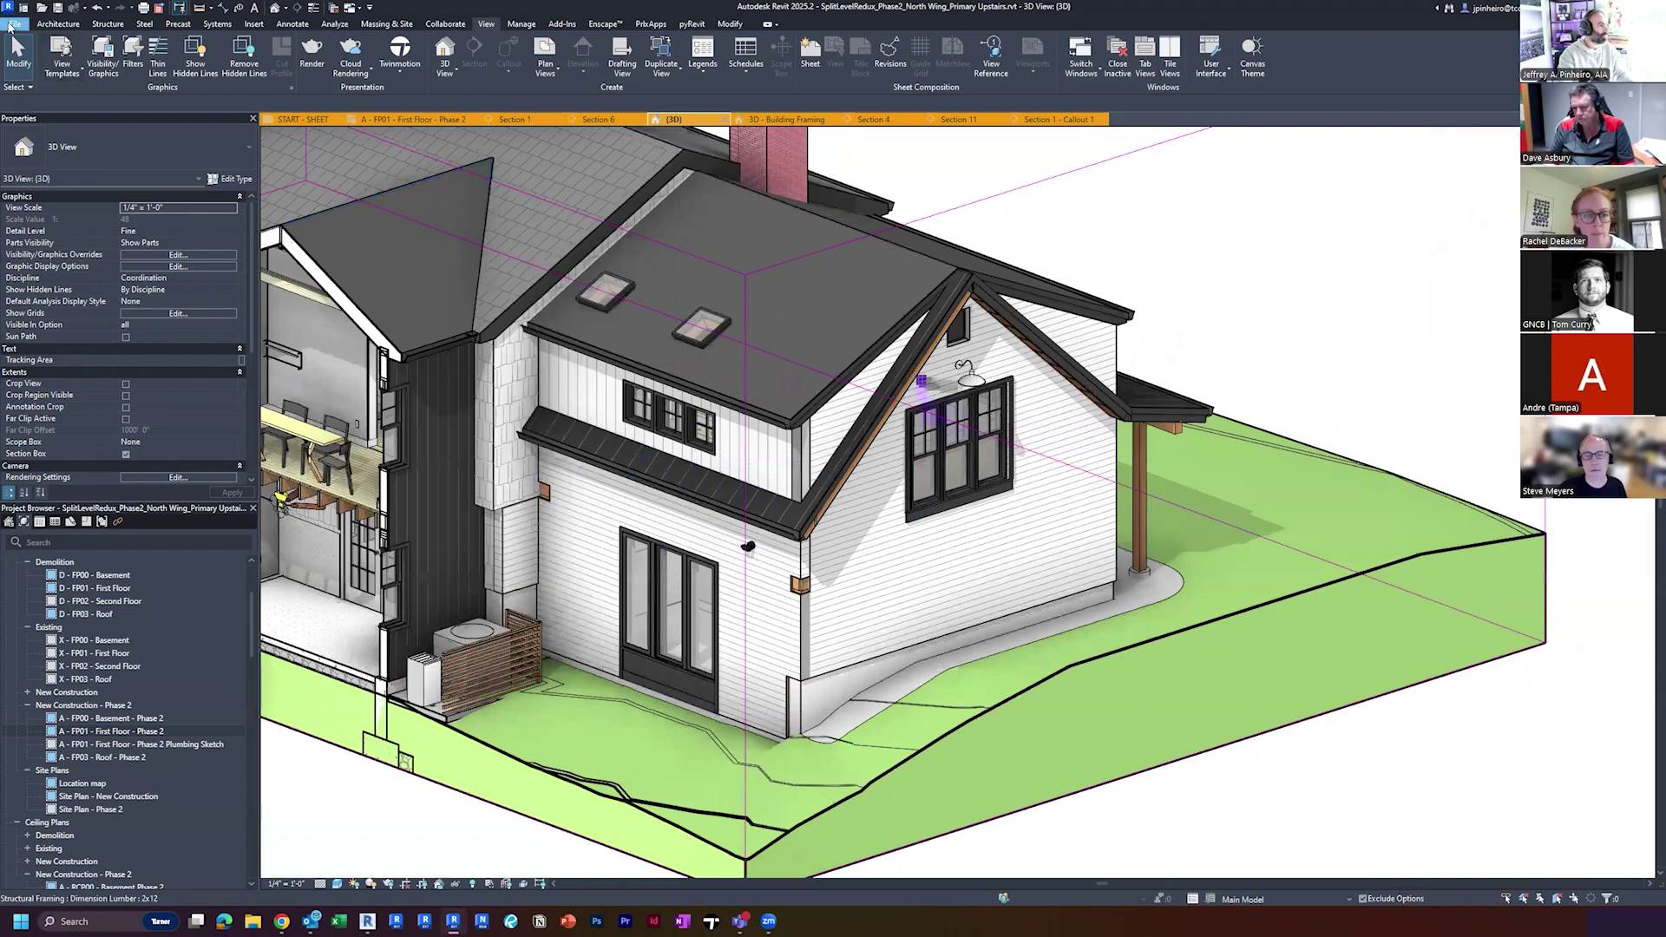
pyautogui.click(13, 25)
pyautogui.moveTo(84, 78)
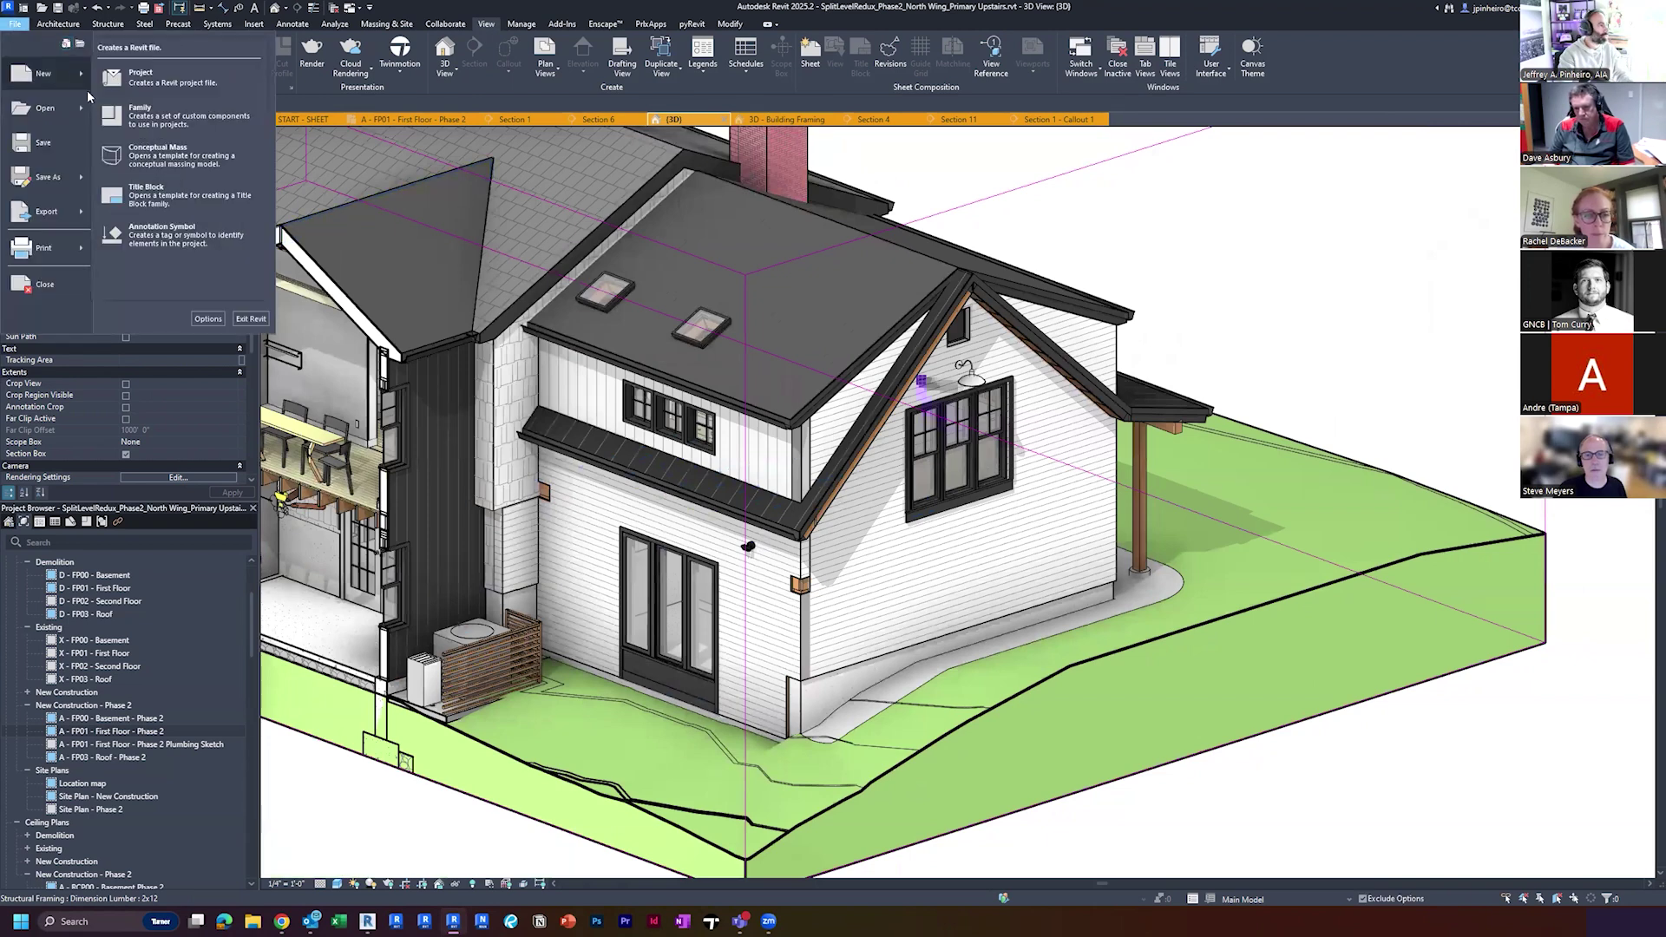
pyautogui.click(165, 79)
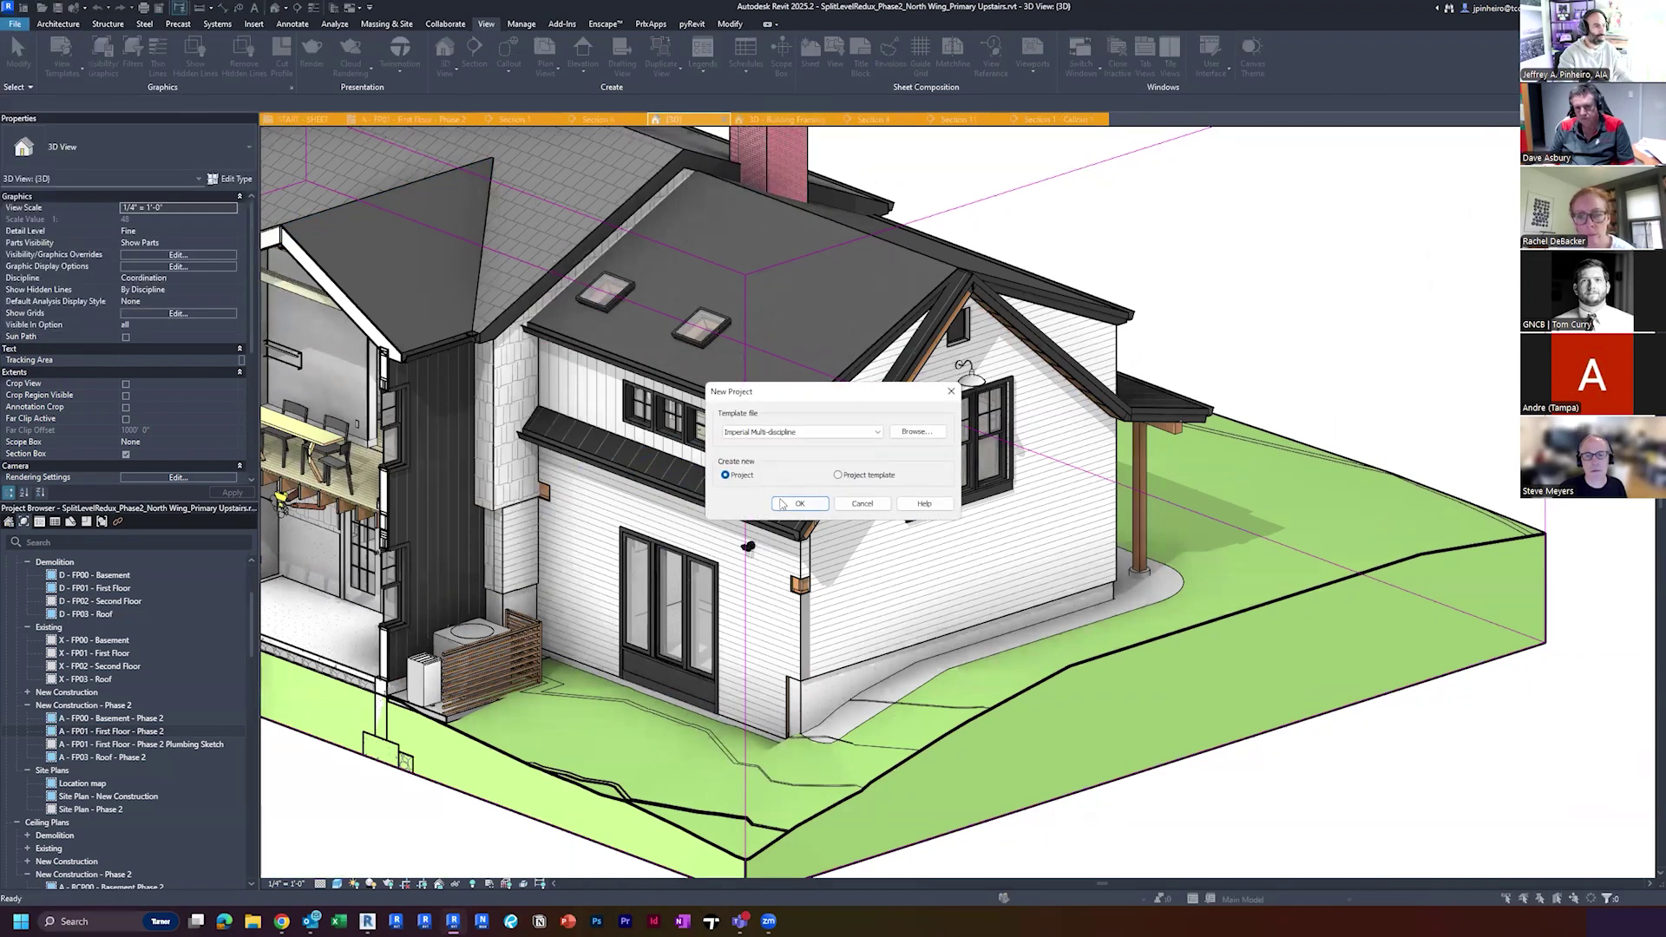
pyautogui.click(795, 504)
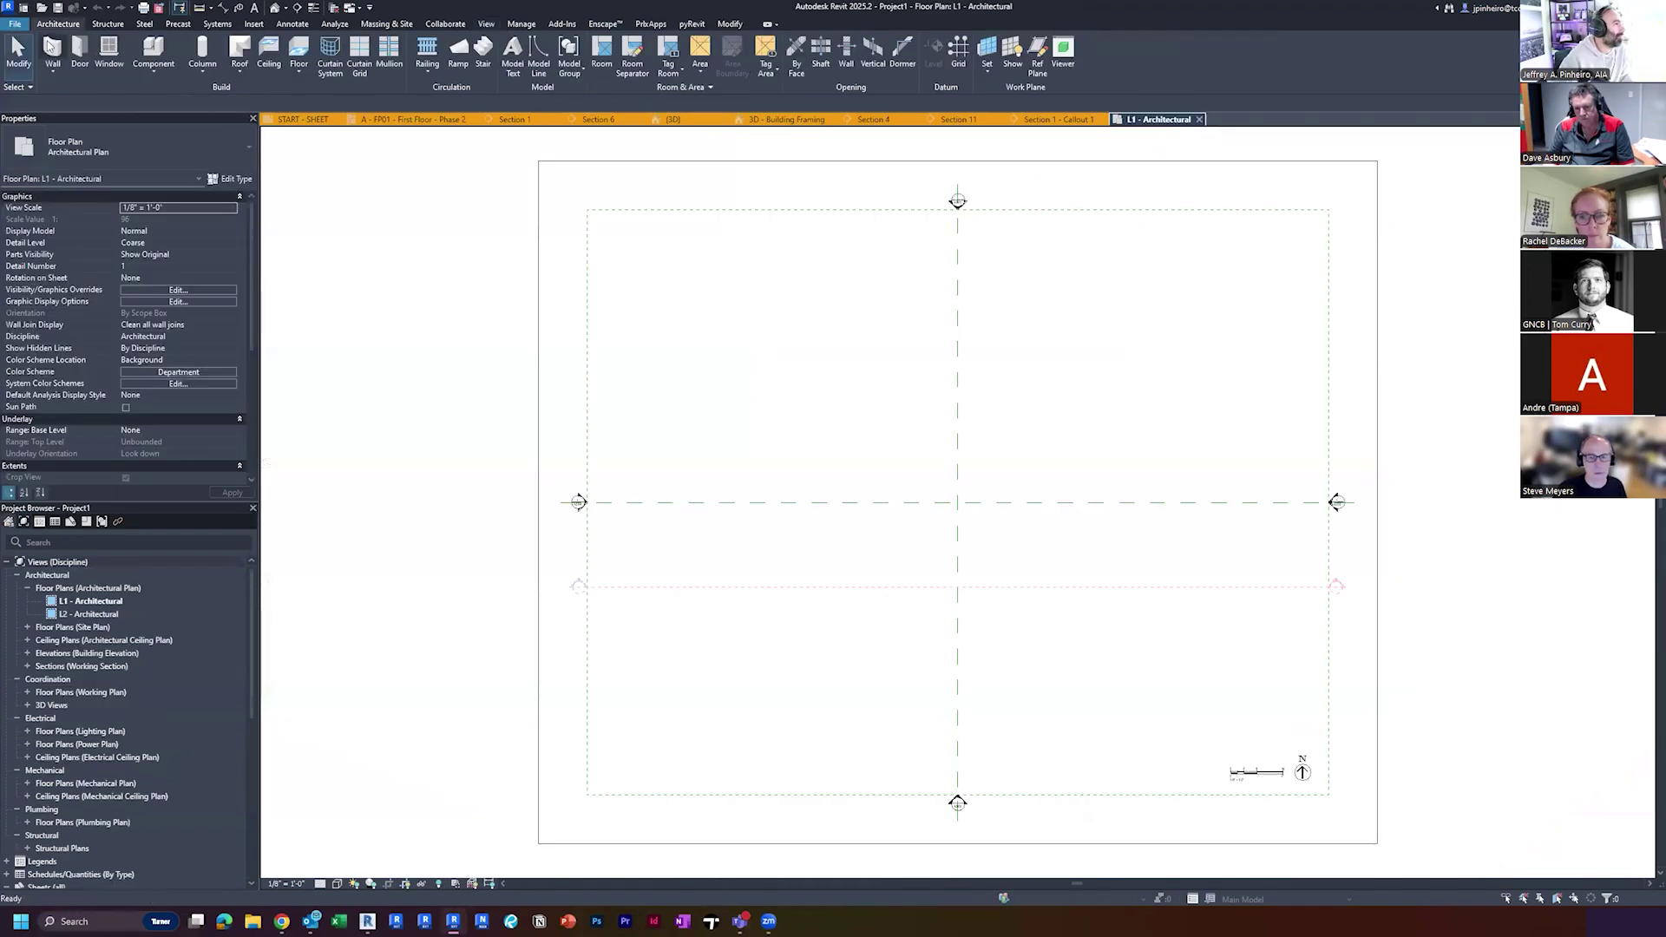
# Draw a horizontal Generic - 8" wall about 28' 0" long across the L1 - Architectural floor plan
pyautogui.scroll(2, 861, 421)
pyautogui.moveTo(848, 439); pyautogui.dragTo(564, 480, button='middle')
pyautogui.click(696, 476)
pyautogui.click(855, 476)
pyautogui.press('Escape')
pyautogui.press('Escape')
pyautogui.click(714, 479)
pyautogui.scroll(5, 714, 479)
pyautogui.press('Escape')
pyautogui.press('Escape')
# Change the wall's type to Interior - 6 3/4" Partition (1-hr) and set the plan's detail level to Fine
pyautogui.click(159, 143)
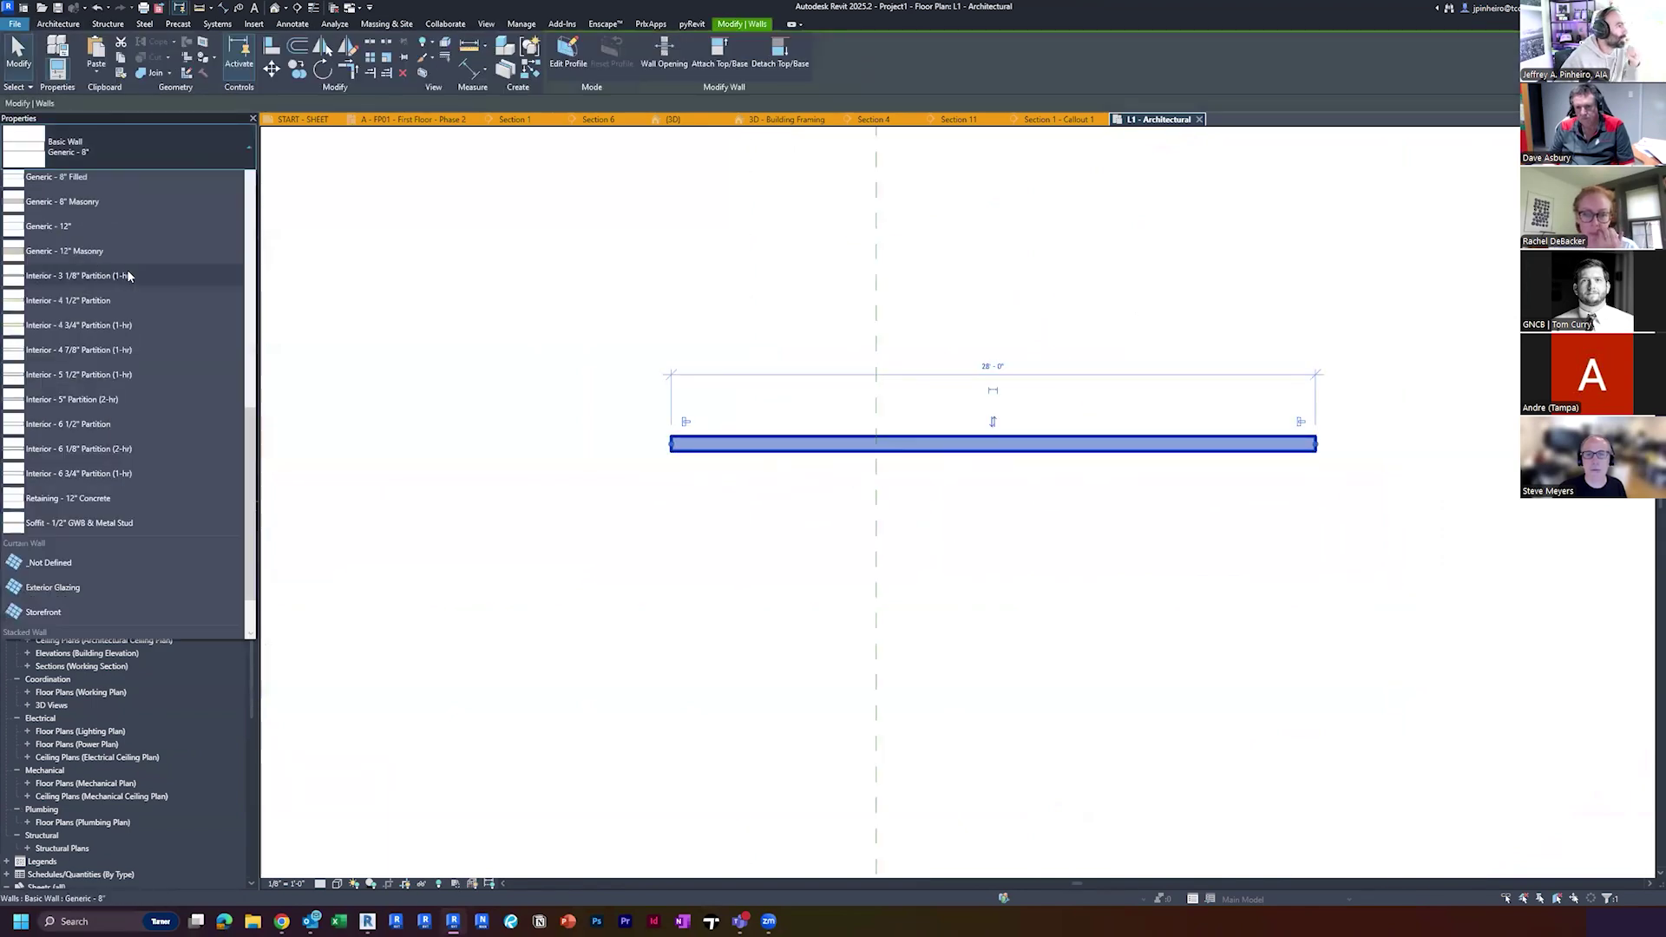
pyautogui.scroll(4, 137, 382)
pyautogui.scroll(-5, 132, 343)
pyautogui.scroll(-4, 144, 394)
pyautogui.click(111, 450)
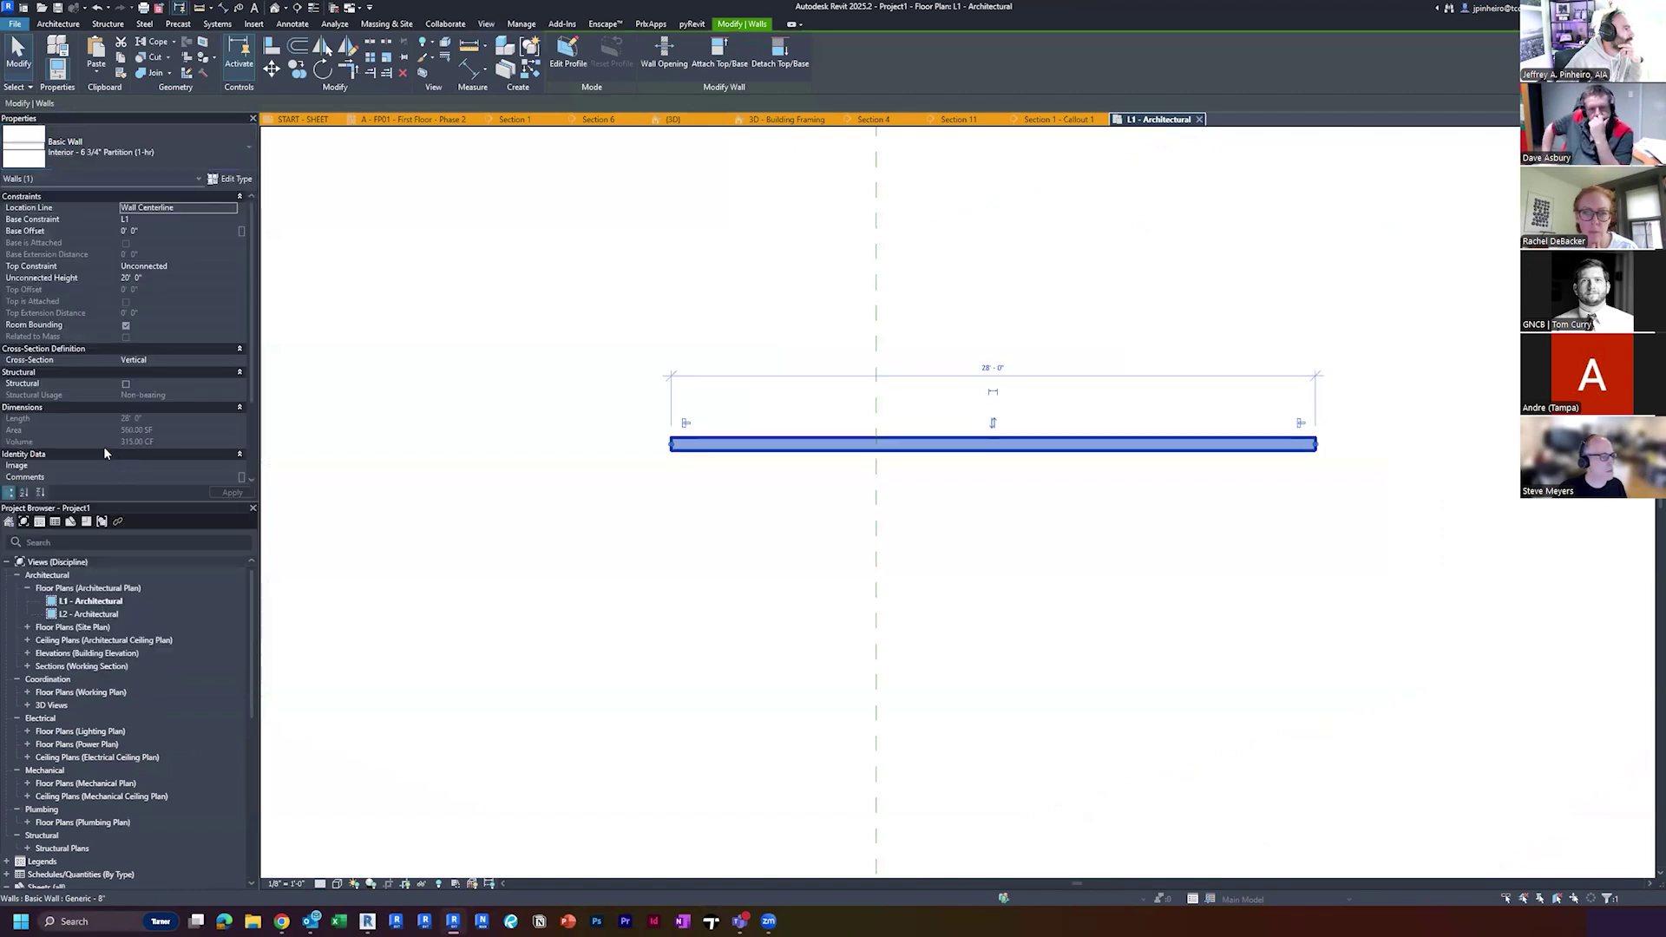
pyautogui.scroll(3, 713, 434)
pyautogui.click(698, 467)
pyautogui.scroll(2, 647, 451)
pyautogui.moveTo(668, 508); pyautogui.dragTo(586, 589, button='middle')
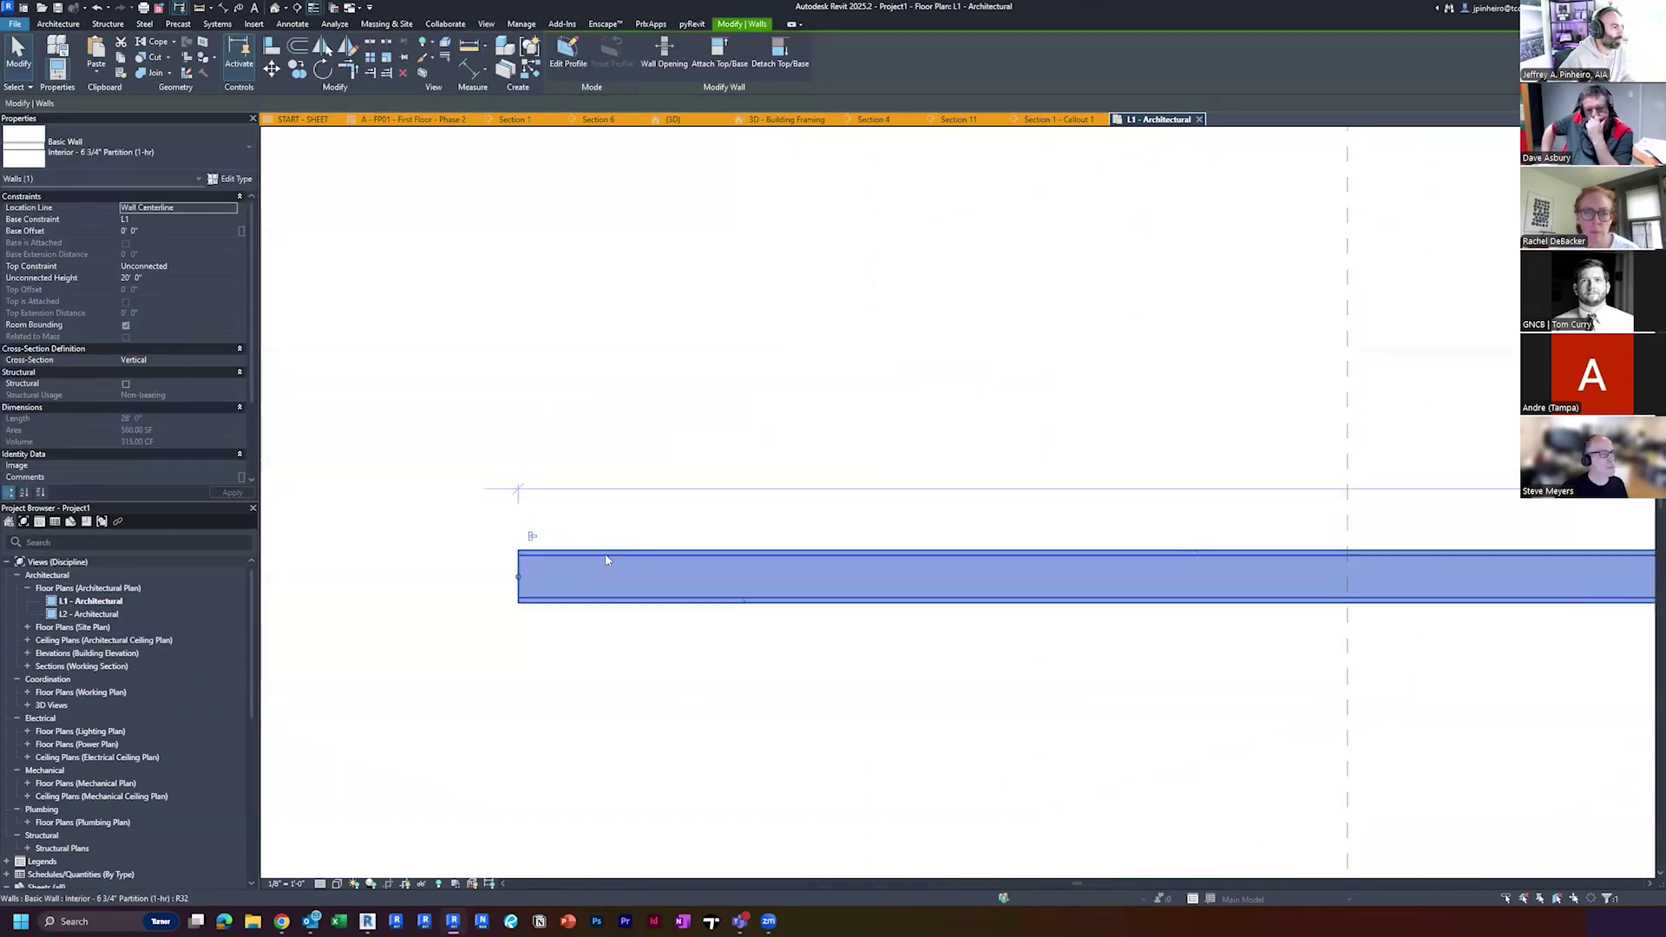
pyautogui.click(324, 260)
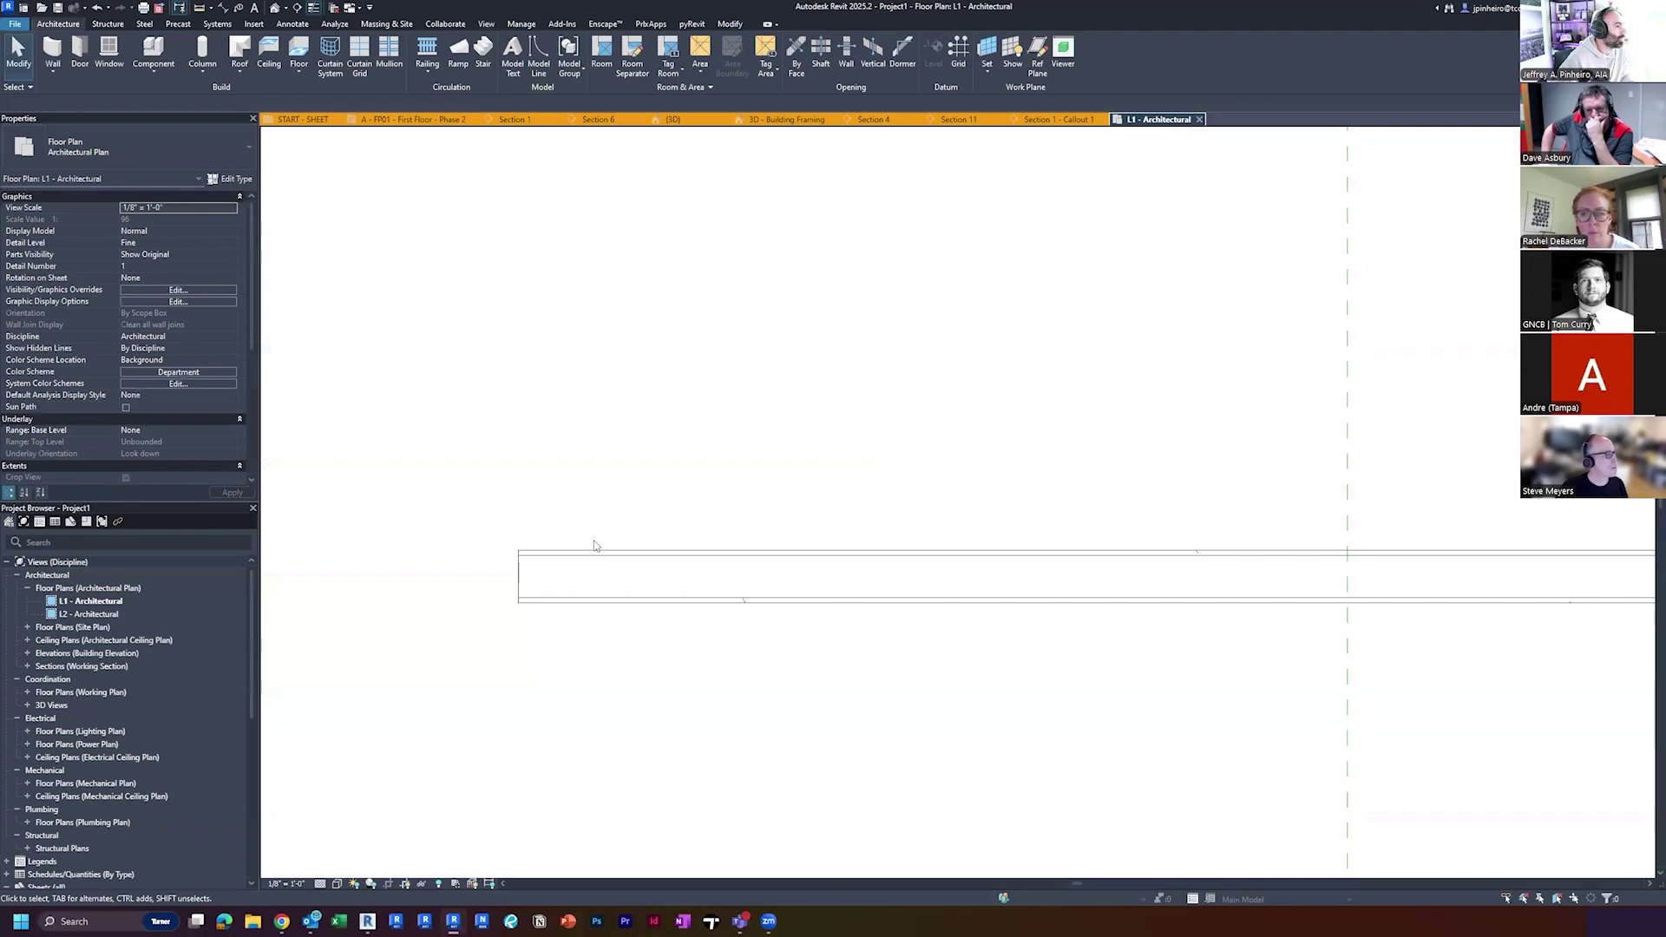
# Draw a second wall of type Exterior - Insulated Metal Panel parallel to the partition, just north of it
pyautogui.click(113, 143)
pyautogui.click(457, 252)
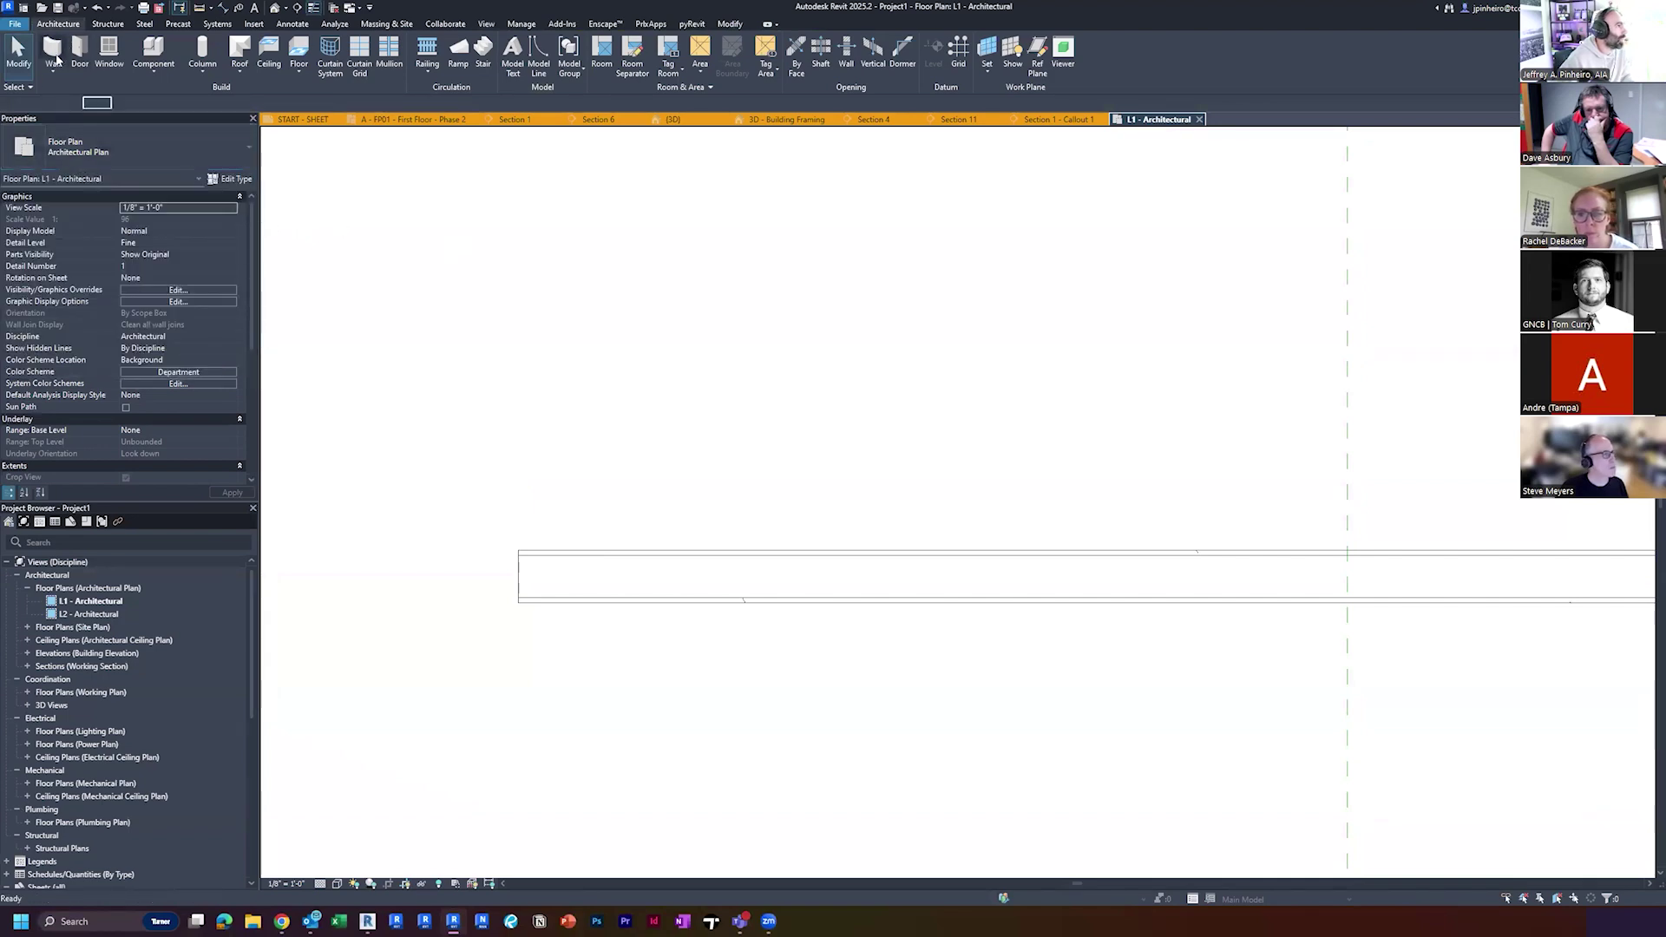
pyautogui.click(59, 60)
pyautogui.click(231, 178)
pyautogui.press('Escape')
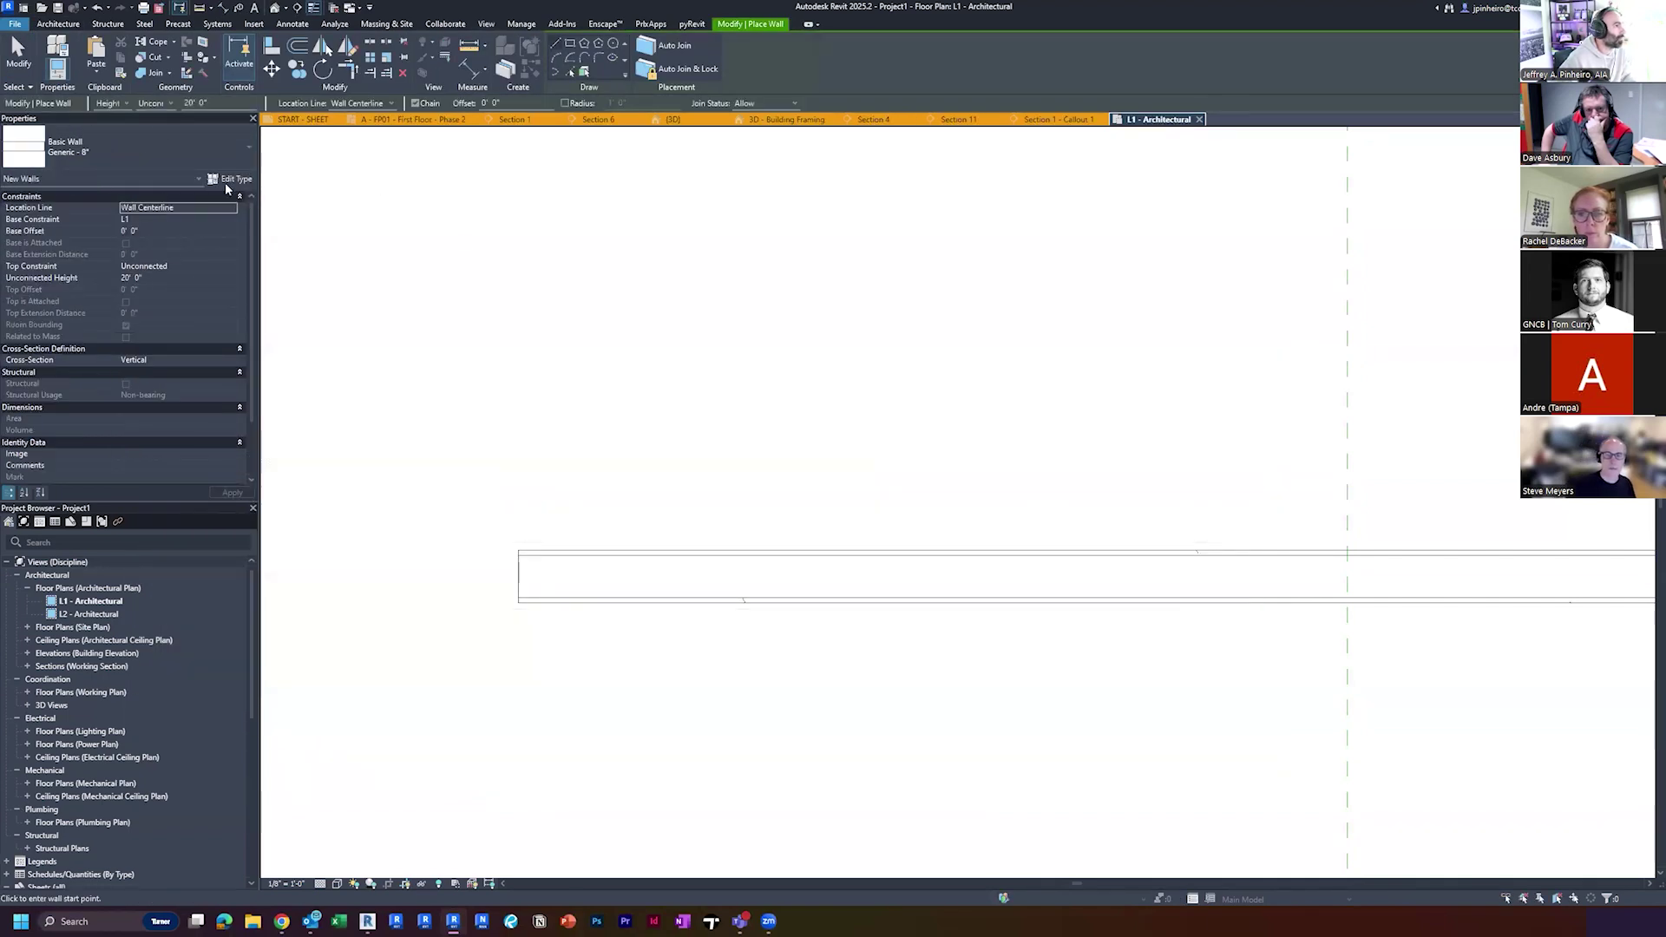
pyautogui.click(127, 153)
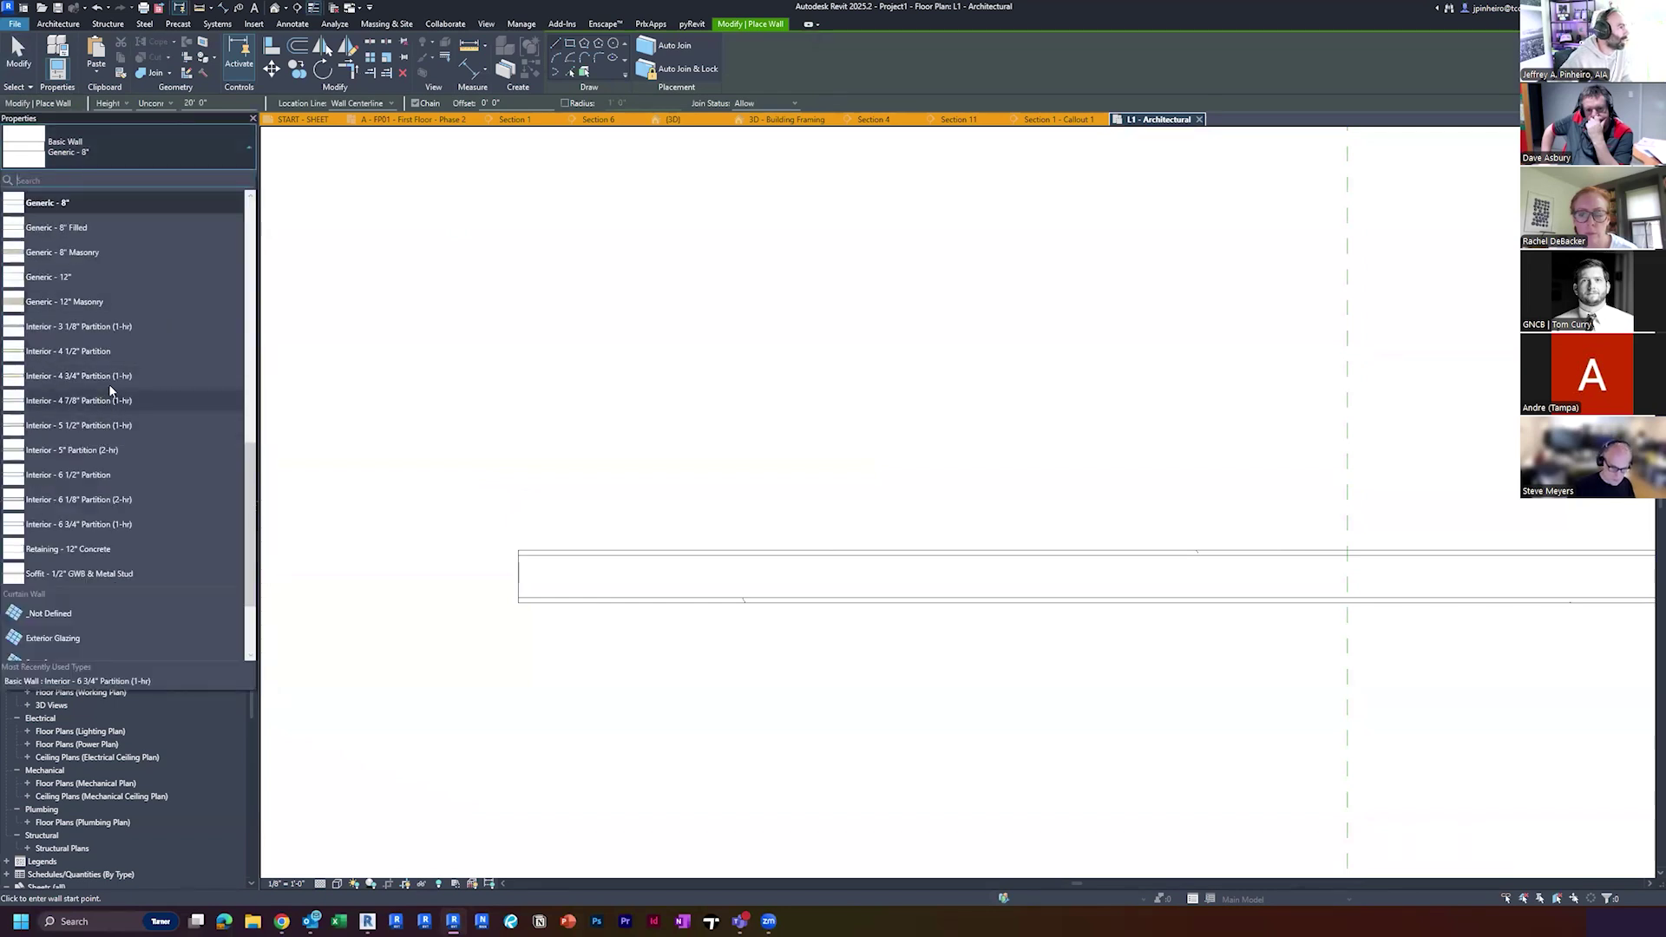
pyautogui.scroll(-3, 122, 442)
pyautogui.scroll(10, 149, 468)
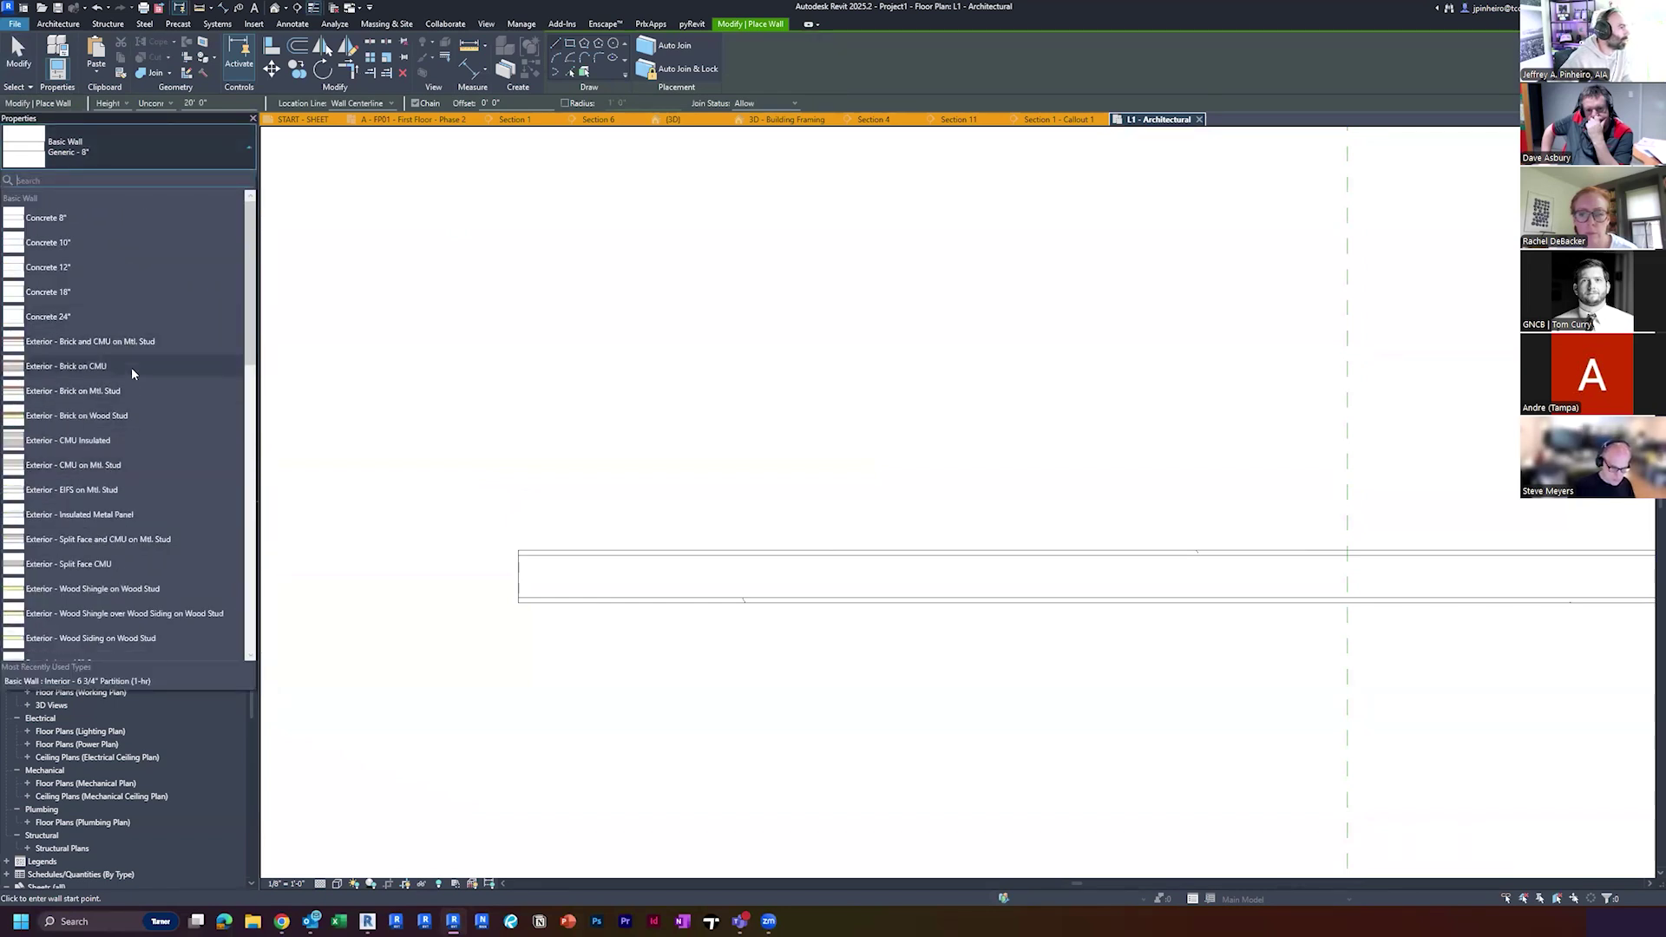
pyautogui.press('Escape')
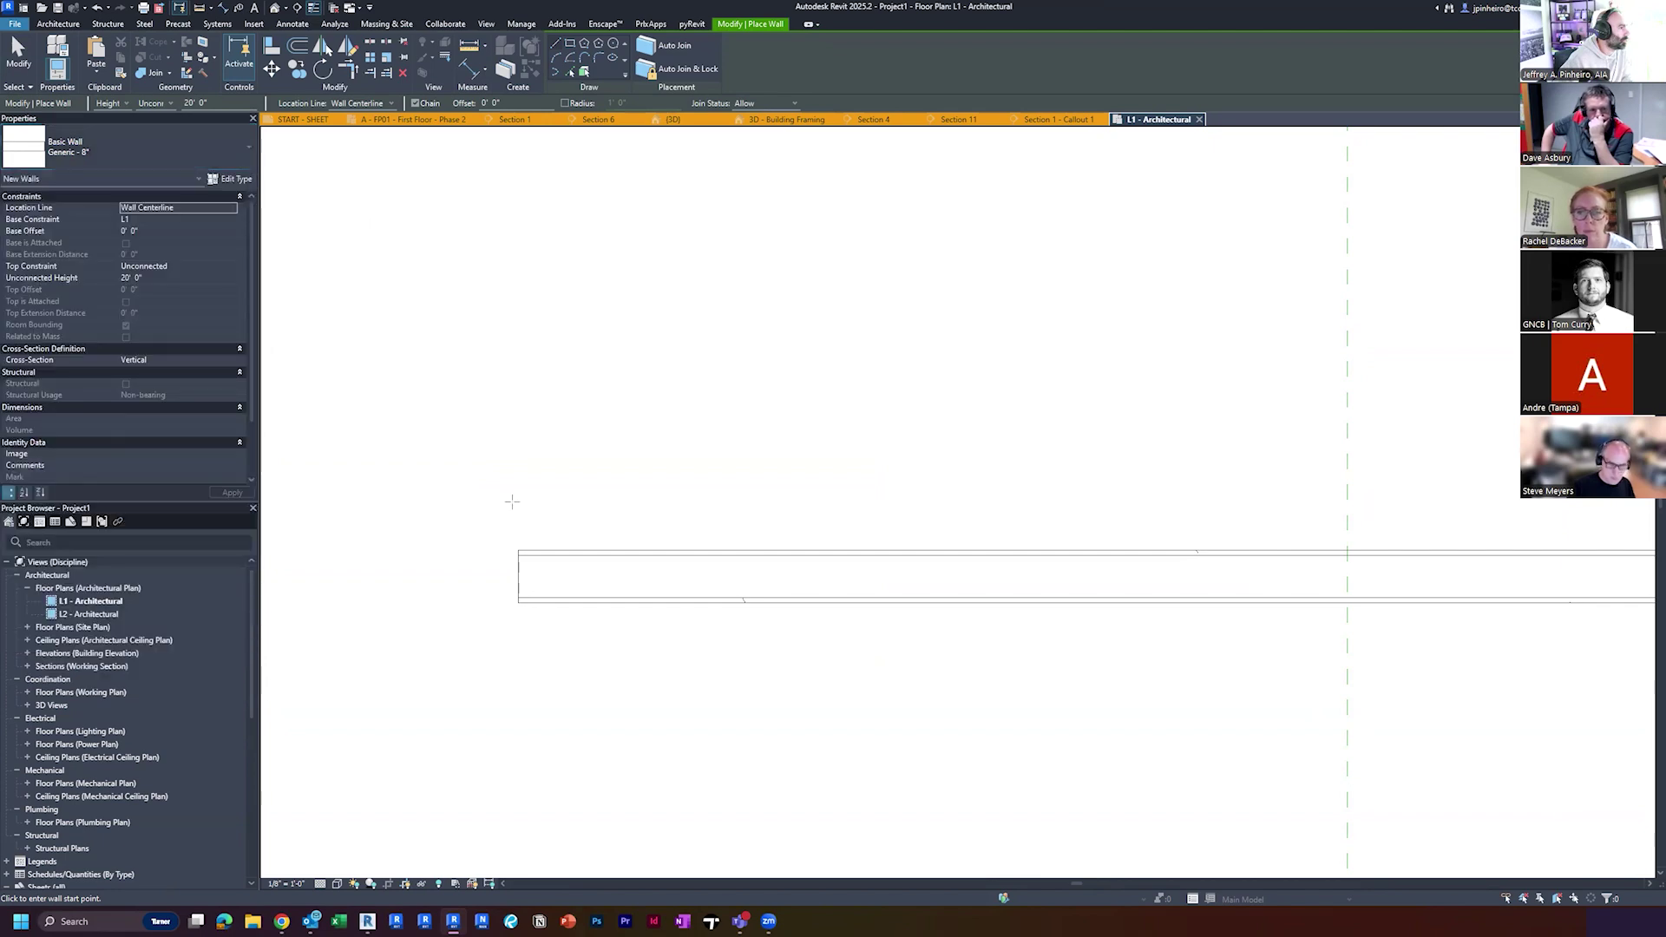
pyautogui.click(545, 476)
pyautogui.moveTo(1622, 479); pyautogui.dragTo(1143, 462, button='middle')
pyautogui.click(1167, 460)
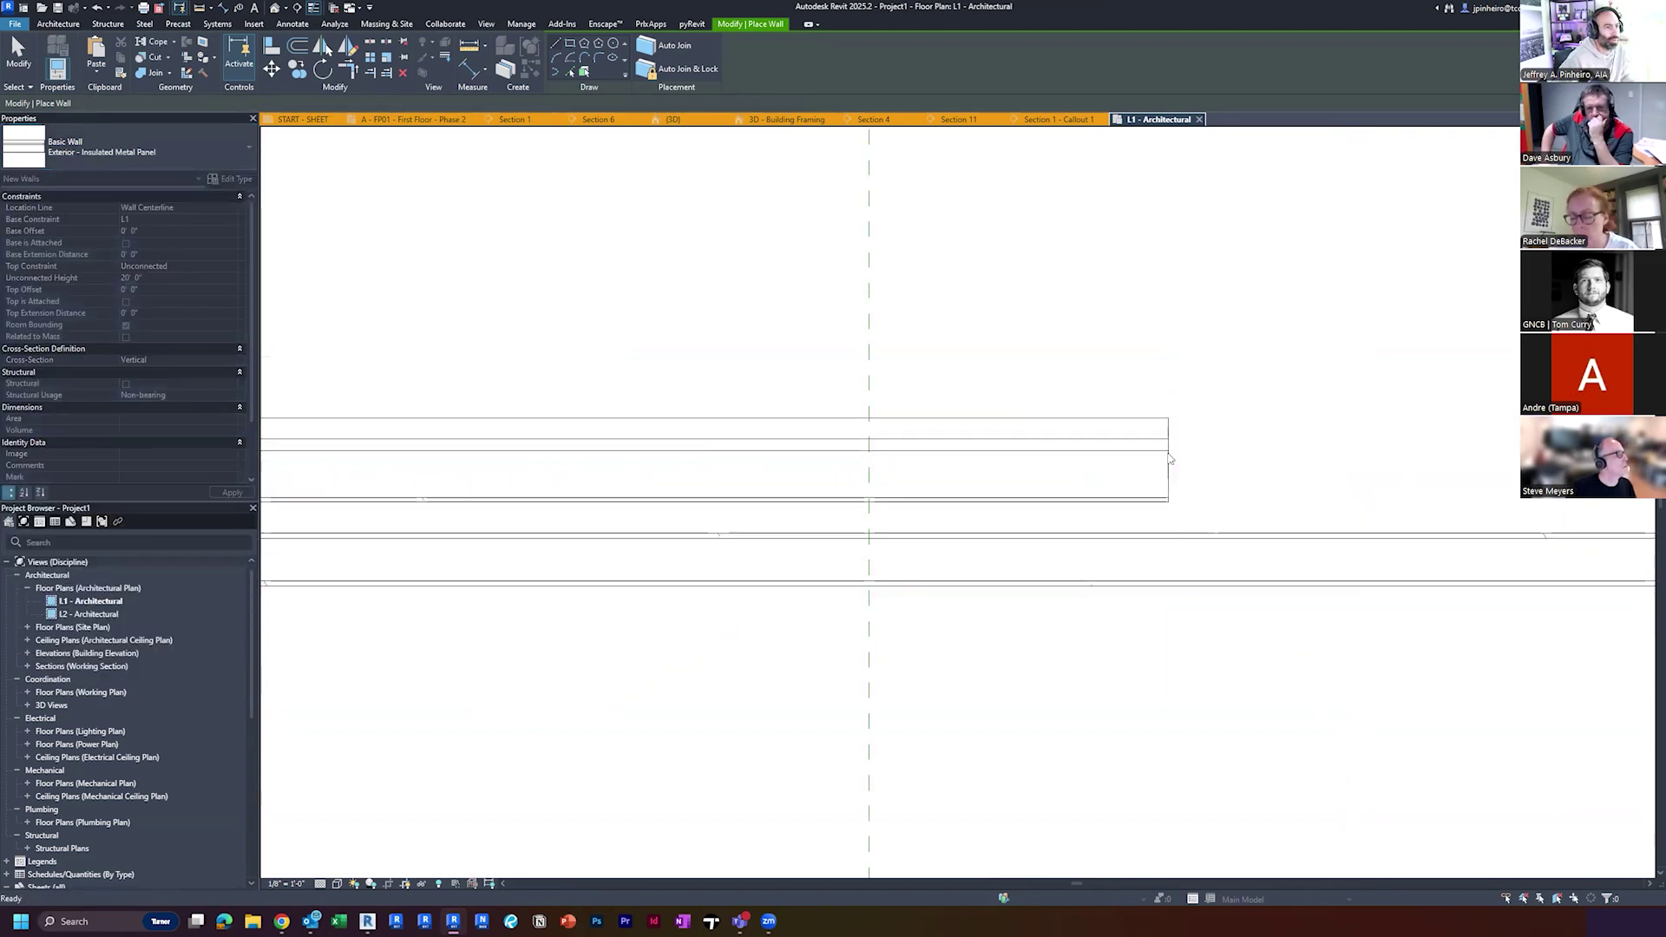
pyautogui.click(1169, 460)
pyautogui.press('Escape')
pyautogui.press('Escape')
# Duplicate the metal panel wall's type as Exterior - Insulated Metal Panel 2 and open its layer structure for editing
pyautogui.press('t')
pyautogui.press('y')
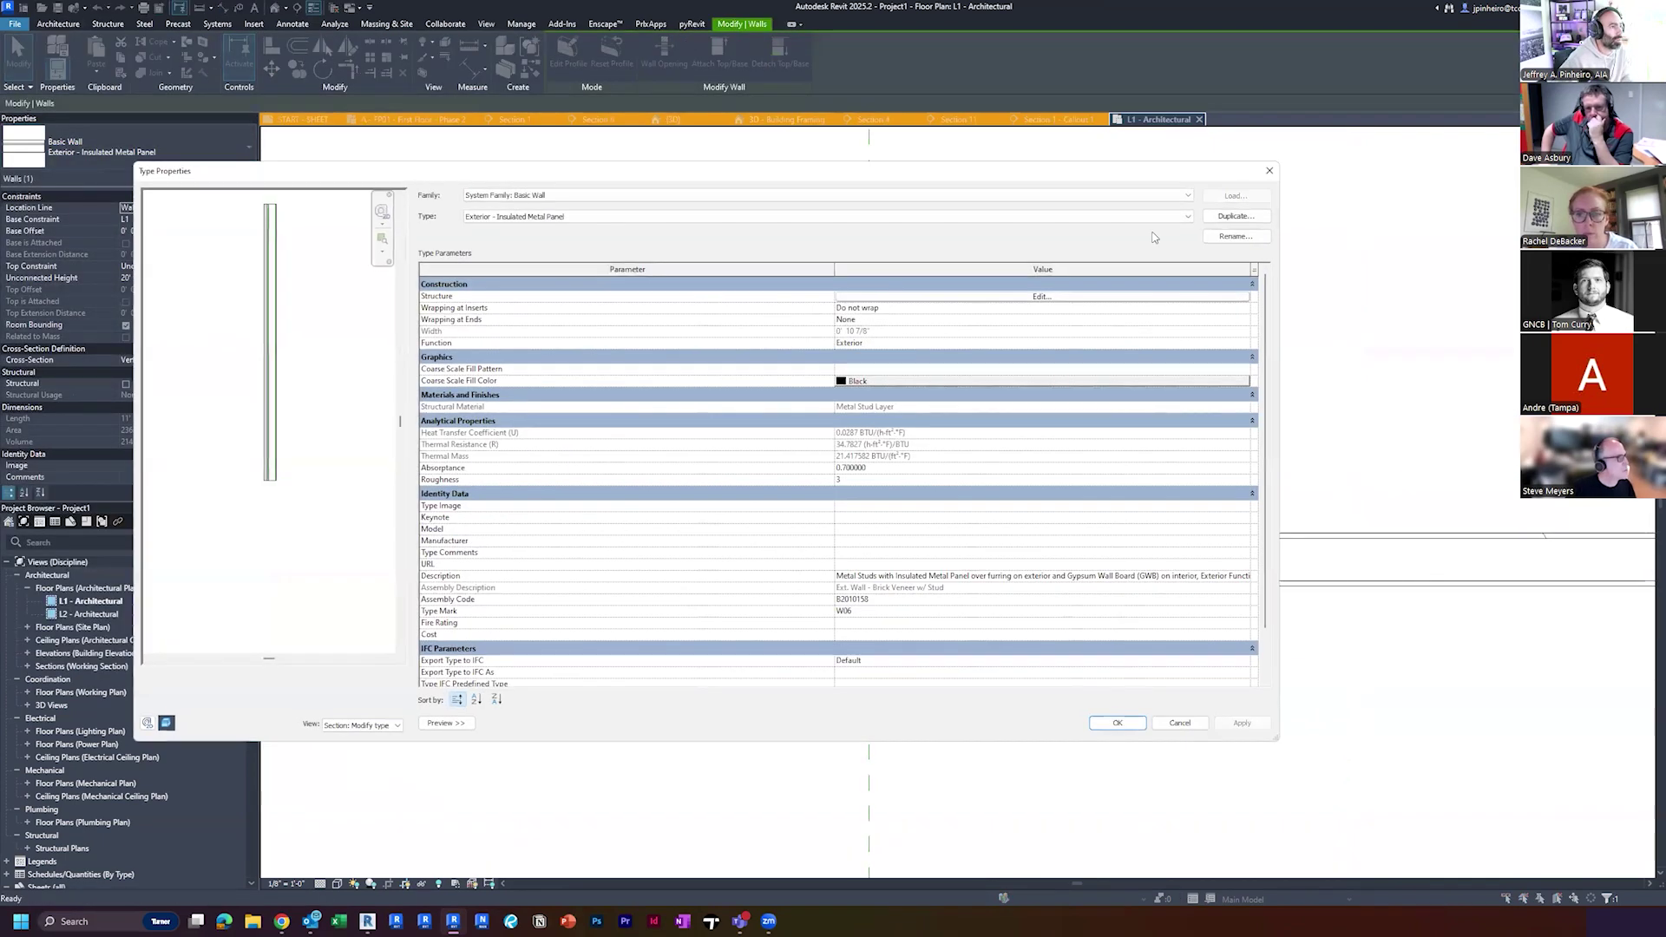
pyautogui.click(1233, 216)
pyautogui.click(724, 534)
pyautogui.click(1041, 296)
# Delete the Vapor Retarder membrane and Gypsum Wall Board finish layers from the wall assembly
pyautogui.click(428, 318)
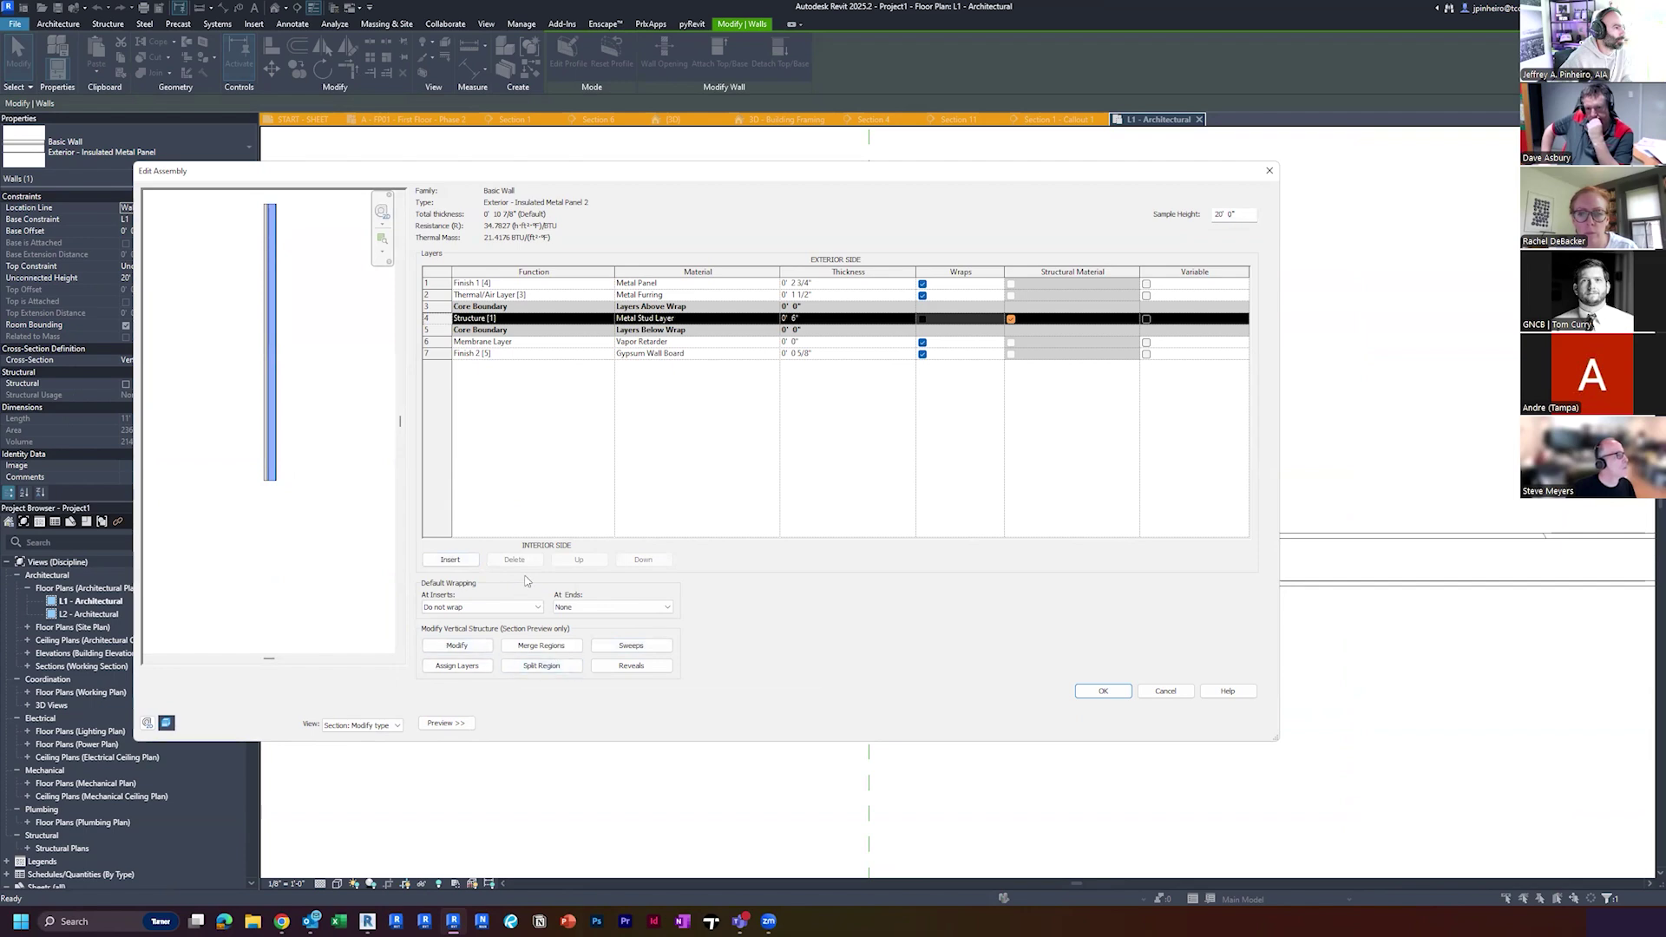
pyautogui.click(429, 341)
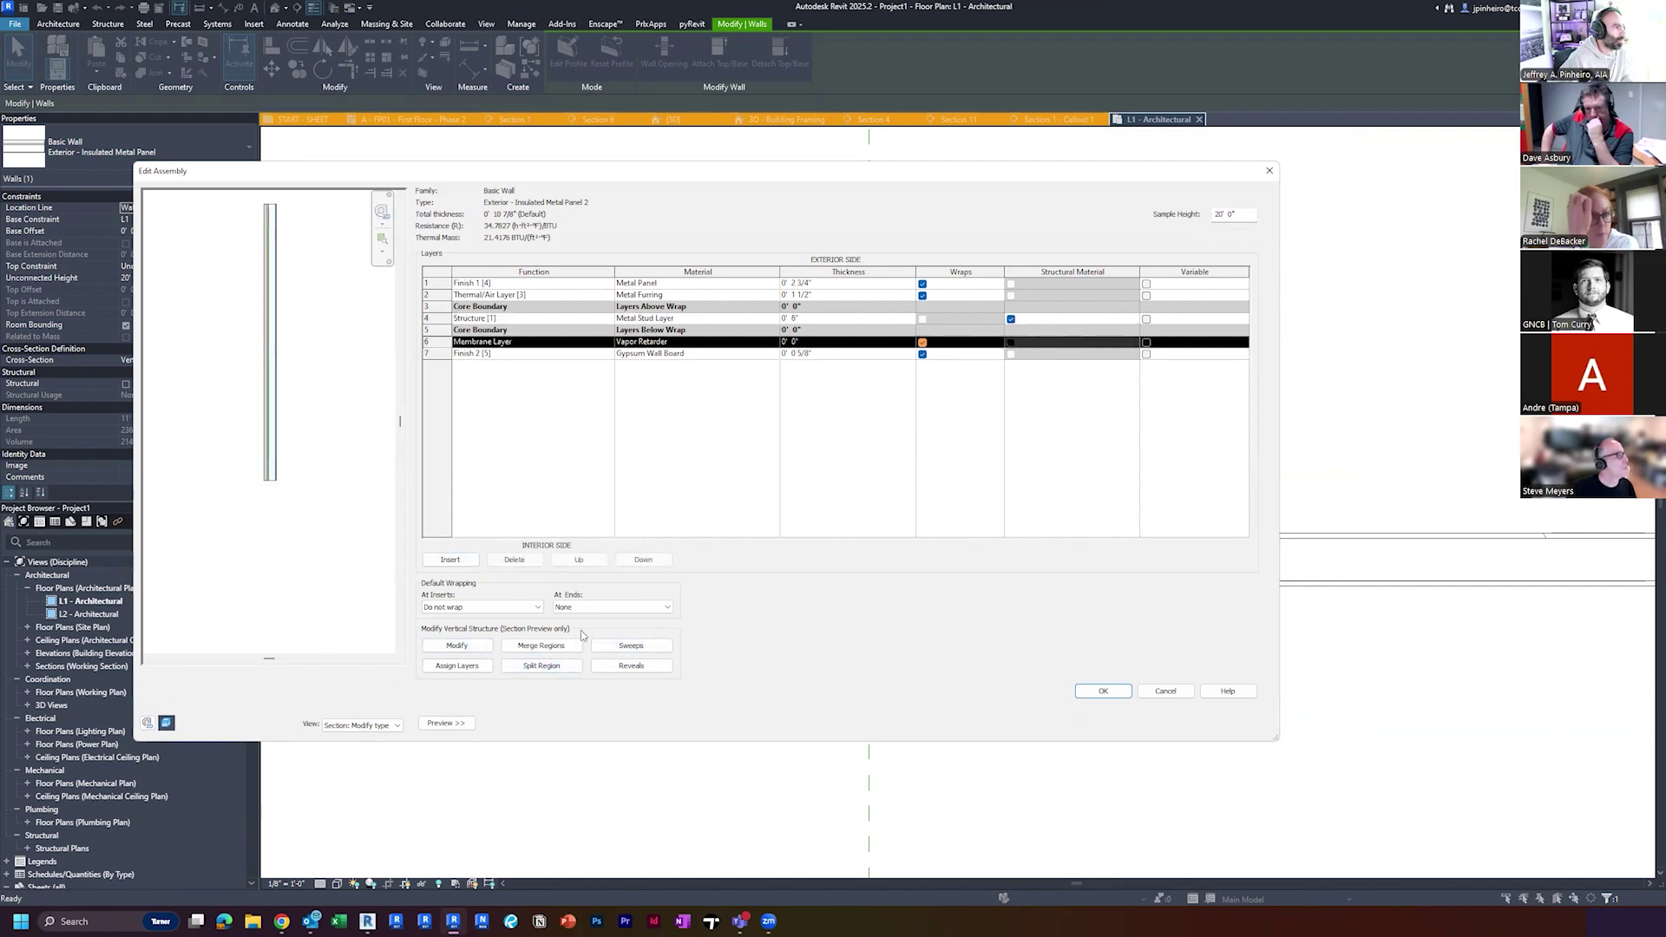
pyautogui.click(515, 559)
pyautogui.click(515, 559)
# Move the Metal Furring and Metal Panel layers inside the core boundaries and delete the Metal Stud Layer
pyautogui.click(436, 296)
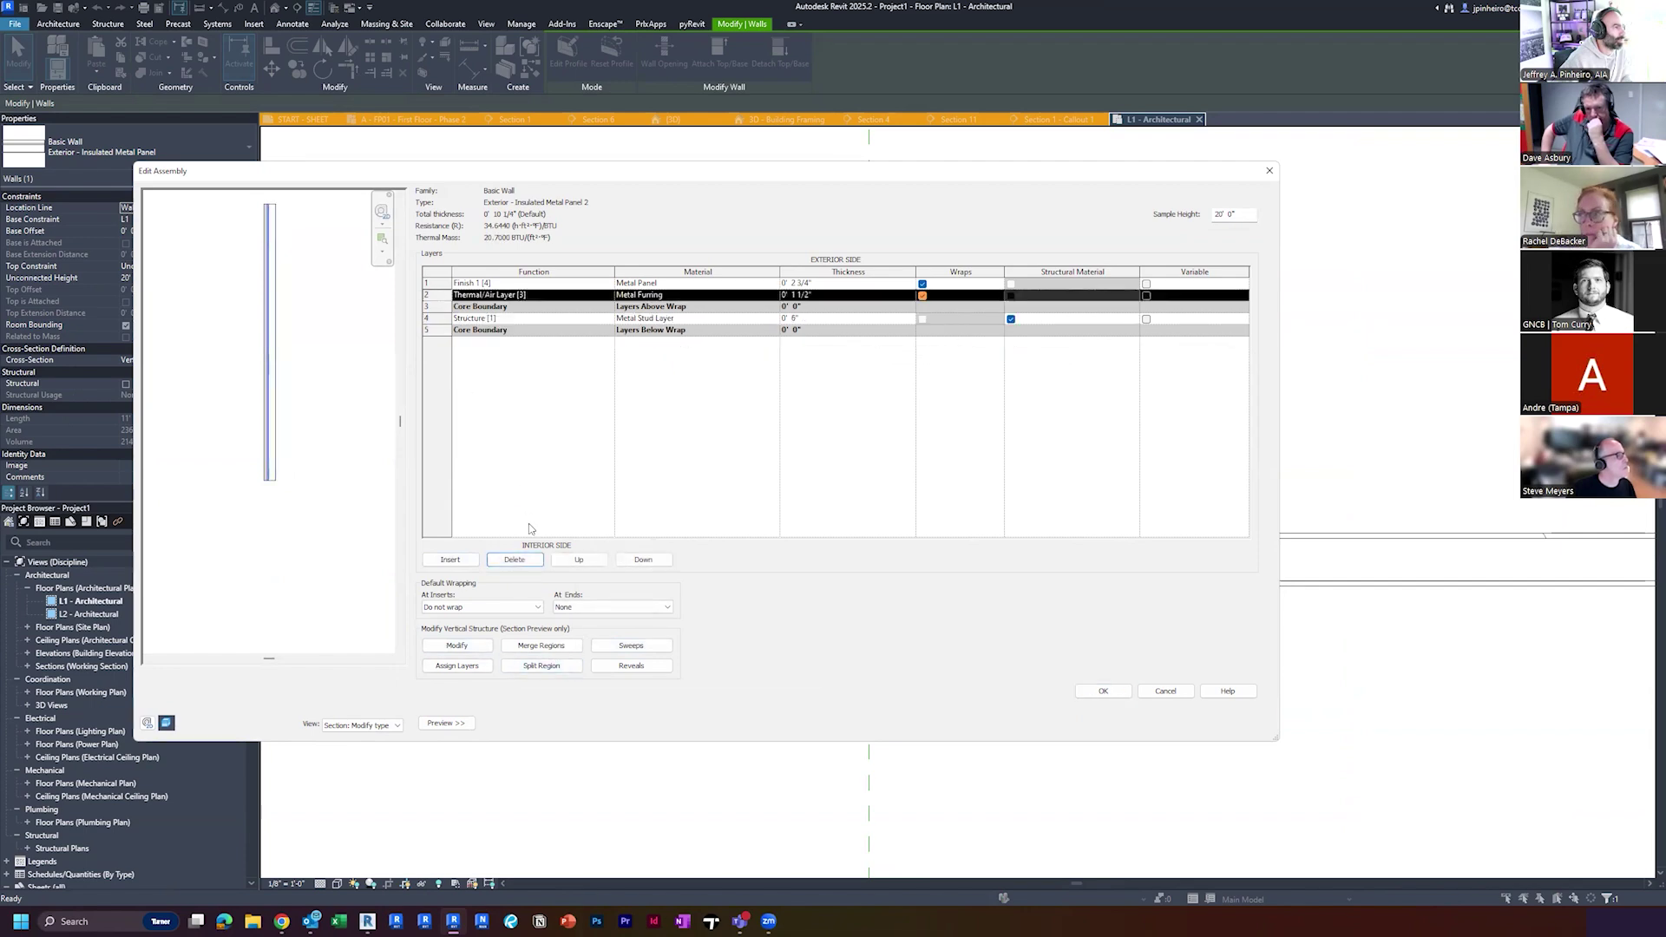
pyautogui.click(632, 561)
pyautogui.click(436, 284)
pyautogui.click(642, 559)
pyautogui.click(643, 559)
pyautogui.click(580, 559)
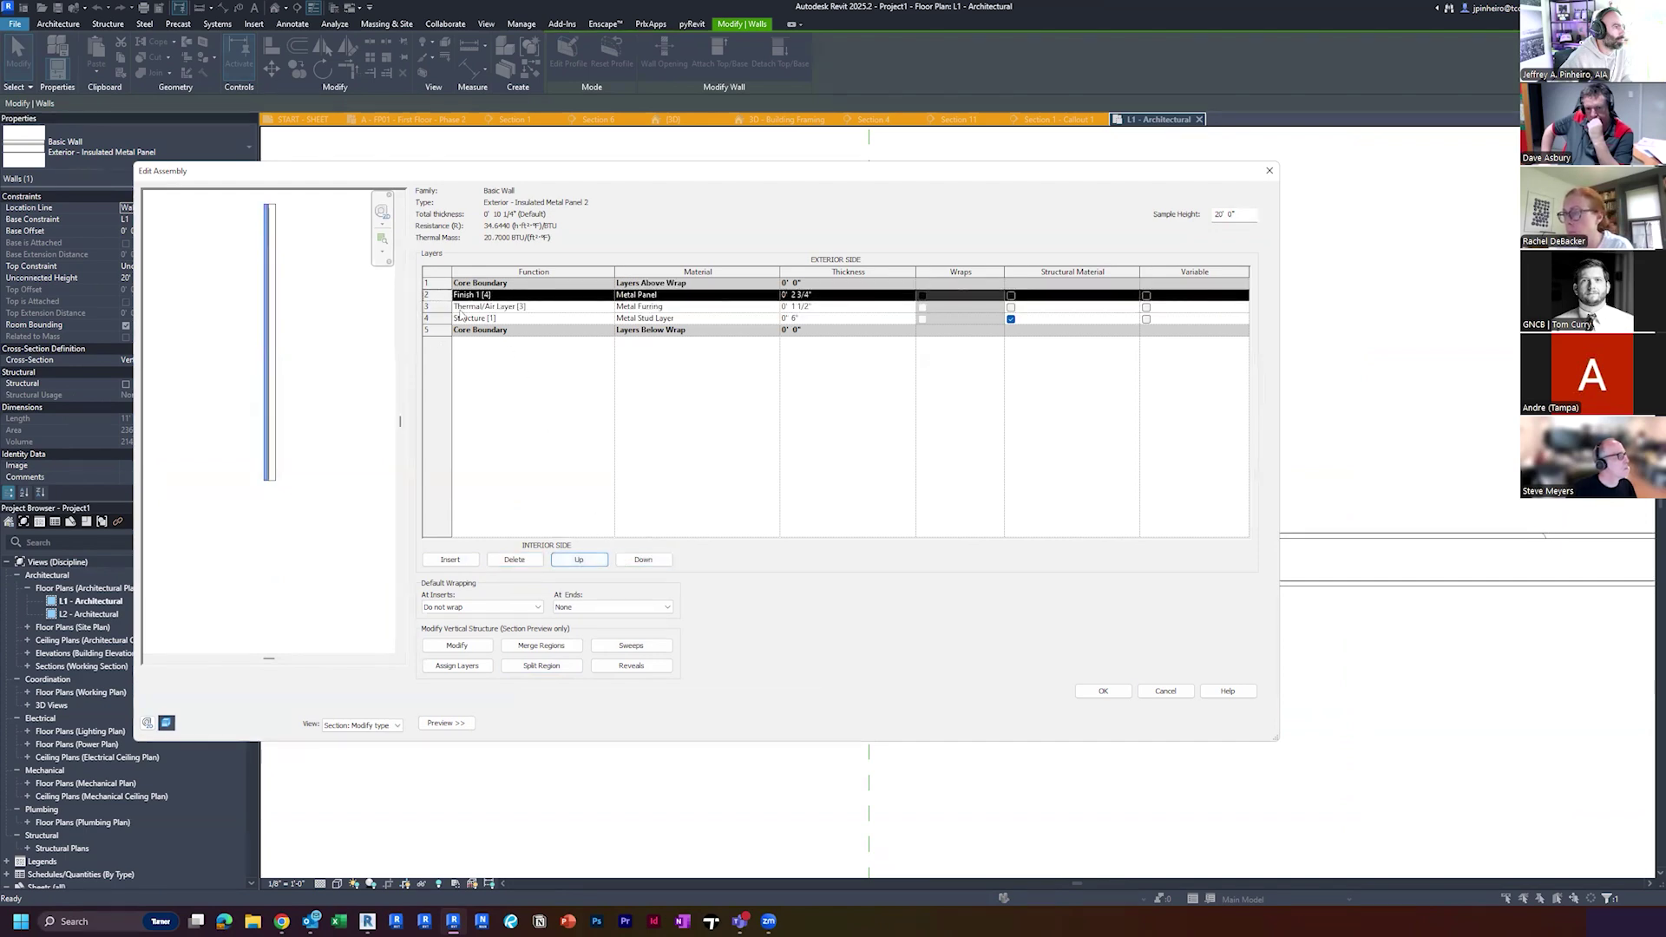
pyautogui.click(439, 318)
pyautogui.click(514, 560)
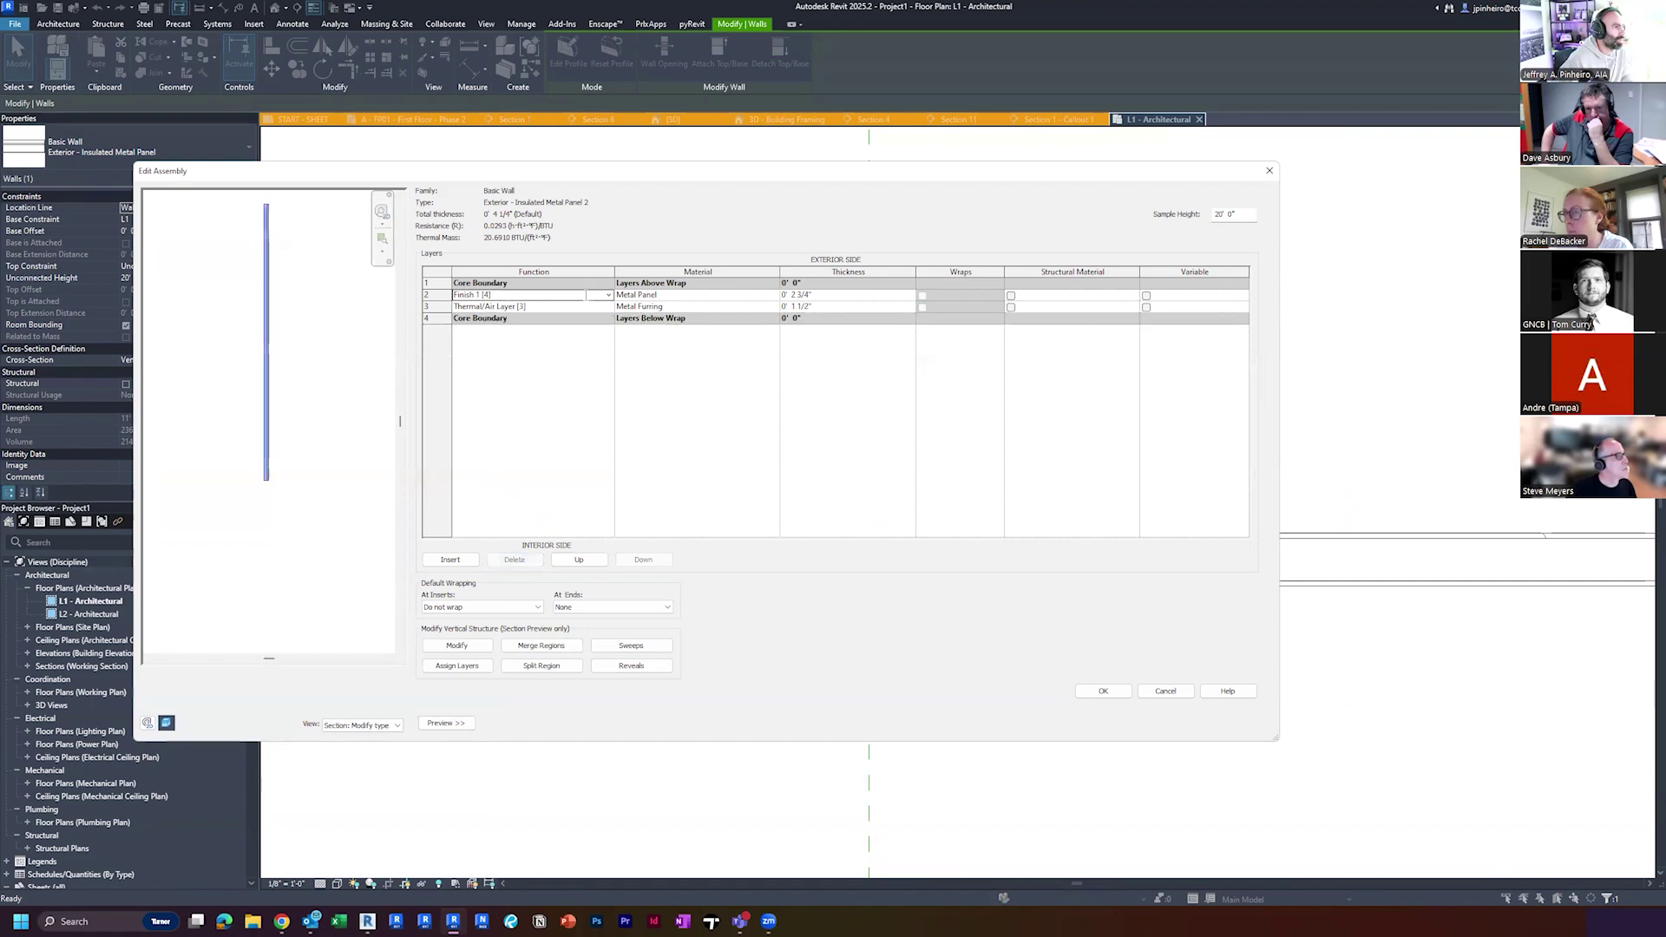
# Set the Metal Panel layer's function to Structure [1] and apply the edited wall type
pyautogui.click(609, 295)
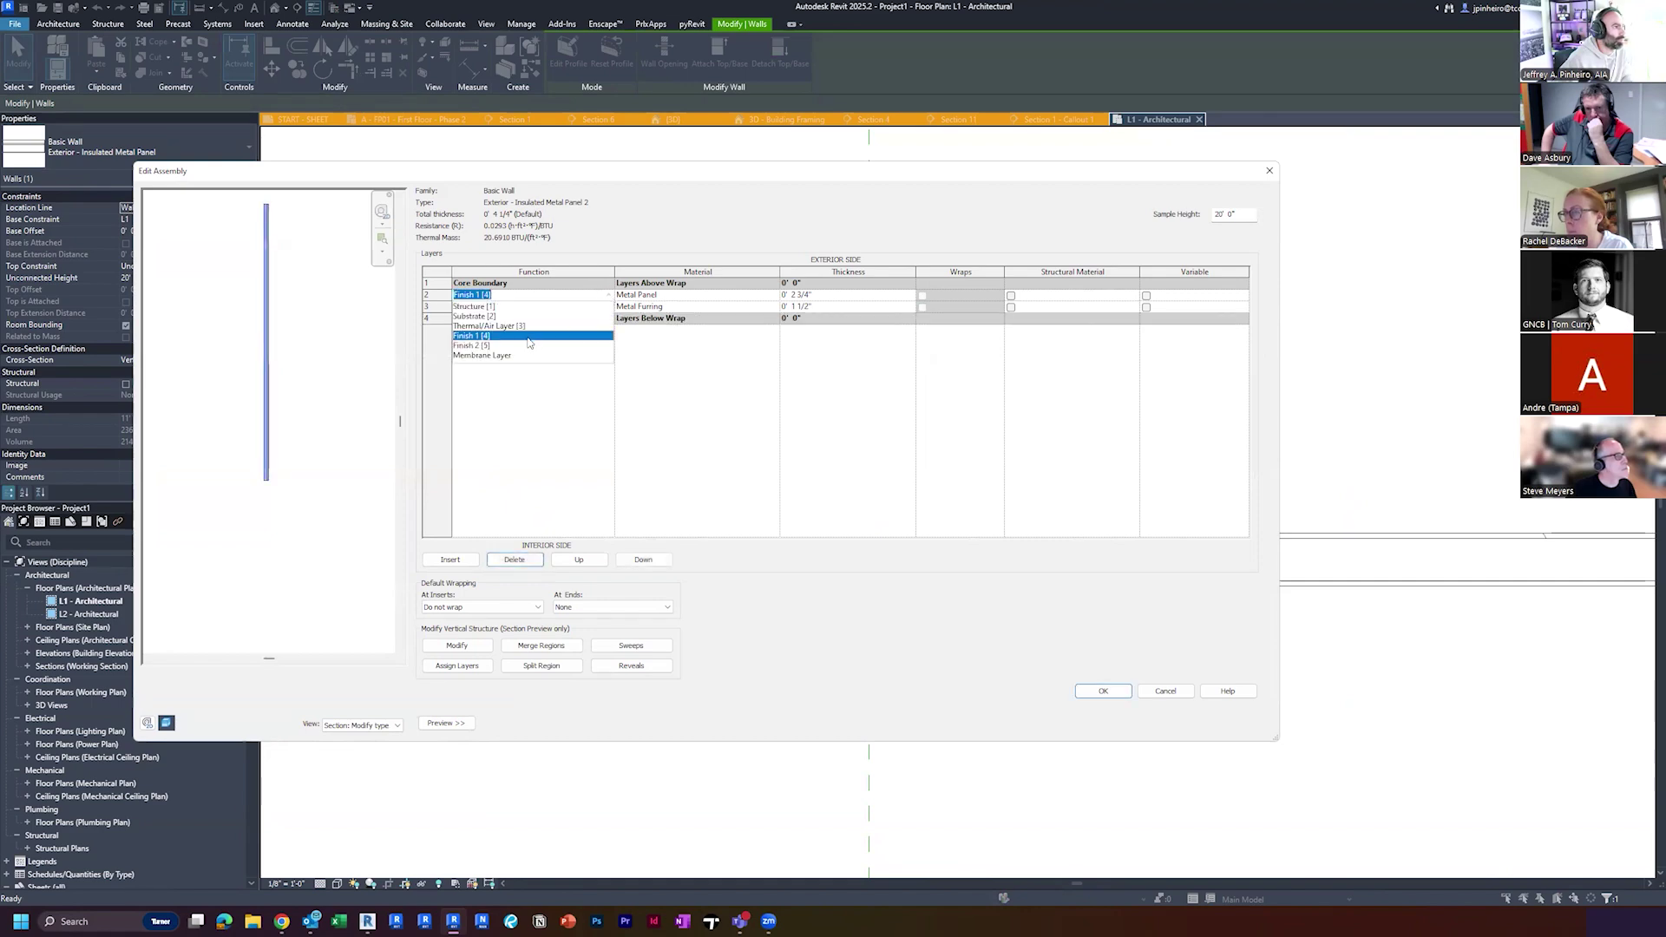
pyautogui.click(492, 307)
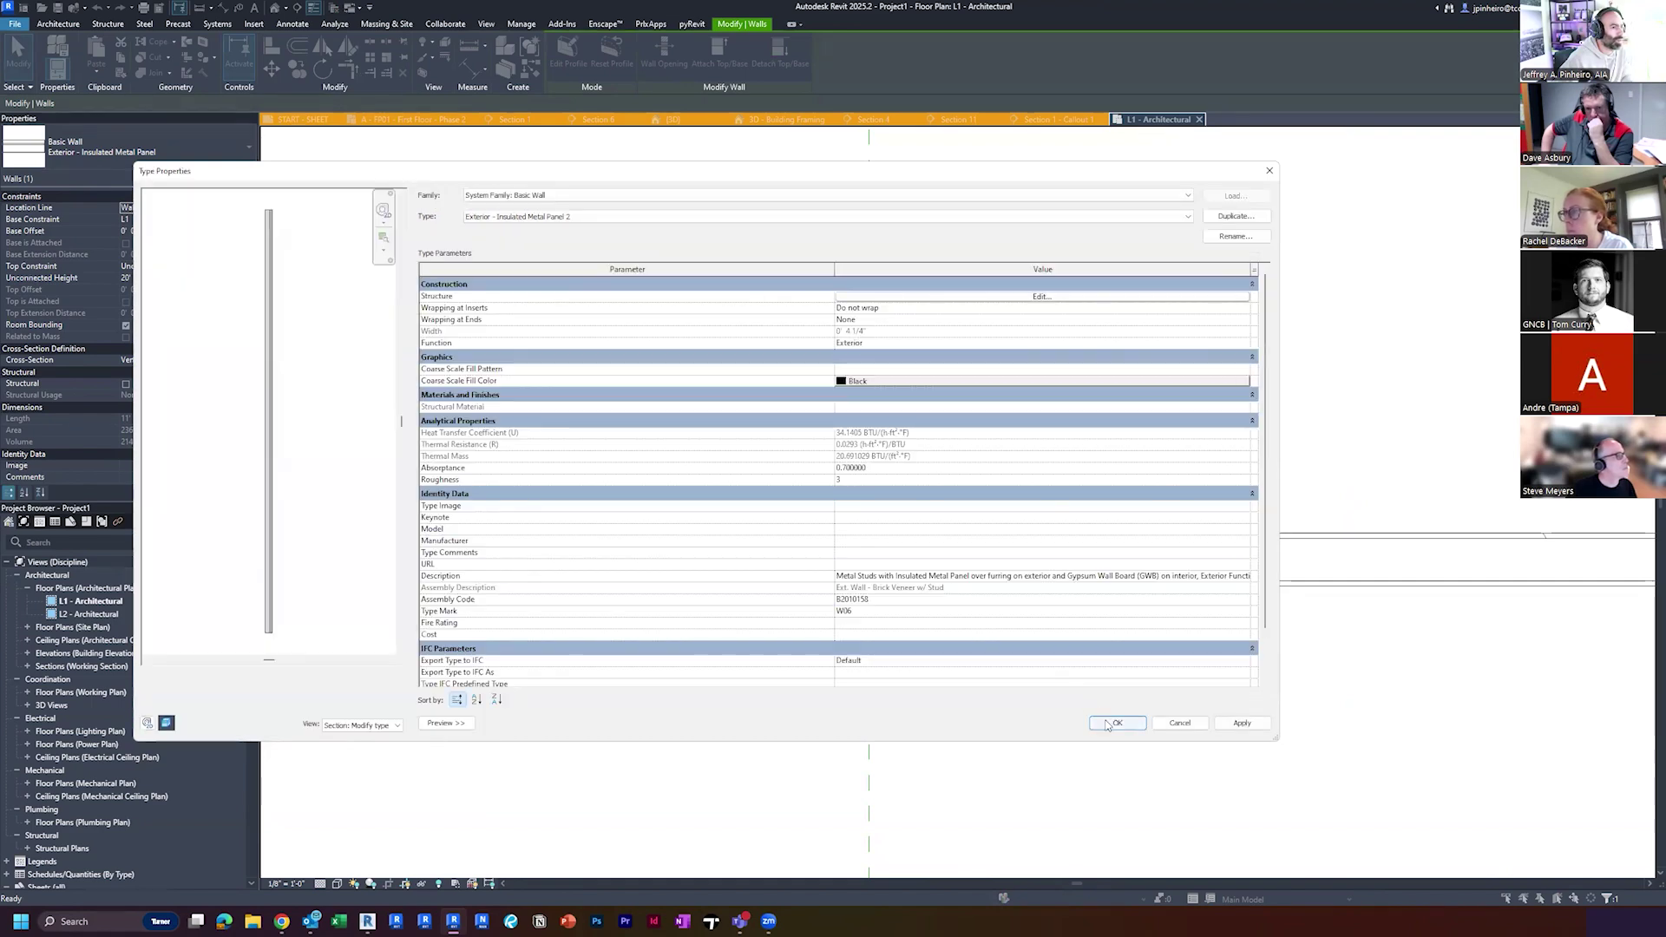
pyautogui.click(1107, 726)
# Stretch both ends of the metal panel wall so they line up with the ends of the interior partition
pyautogui.scroll(-2, 878, 521)
pyautogui.moveTo(473, 520); pyautogui.dragTo(863, 499, button='middle')
pyautogui.scroll(1, 876, 499)
pyautogui.moveTo(770, 449); pyautogui.dragTo(750, 451)
pyautogui.moveTo(1126, 520); pyautogui.dragTo(703, 566, button='middle')
pyautogui.scroll(-1, 655, 552)
pyautogui.scroll(-1, 979, 523)
pyautogui.moveTo(974, 512); pyautogui.dragTo(1442, 544)
pyautogui.press('Escape')
# Align the metal panel wall's inner face with the partition's outer face so the two walls touch
pyautogui.scroll(2, 1388, 542)
pyautogui.press('a')
pyautogui.press('l')
pyautogui.click(1345, 532)
pyautogui.click(1346, 494)
pyautogui.press('Escape')
pyautogui.press('Escape')
pyautogui.scroll(-2, 1338, 531)
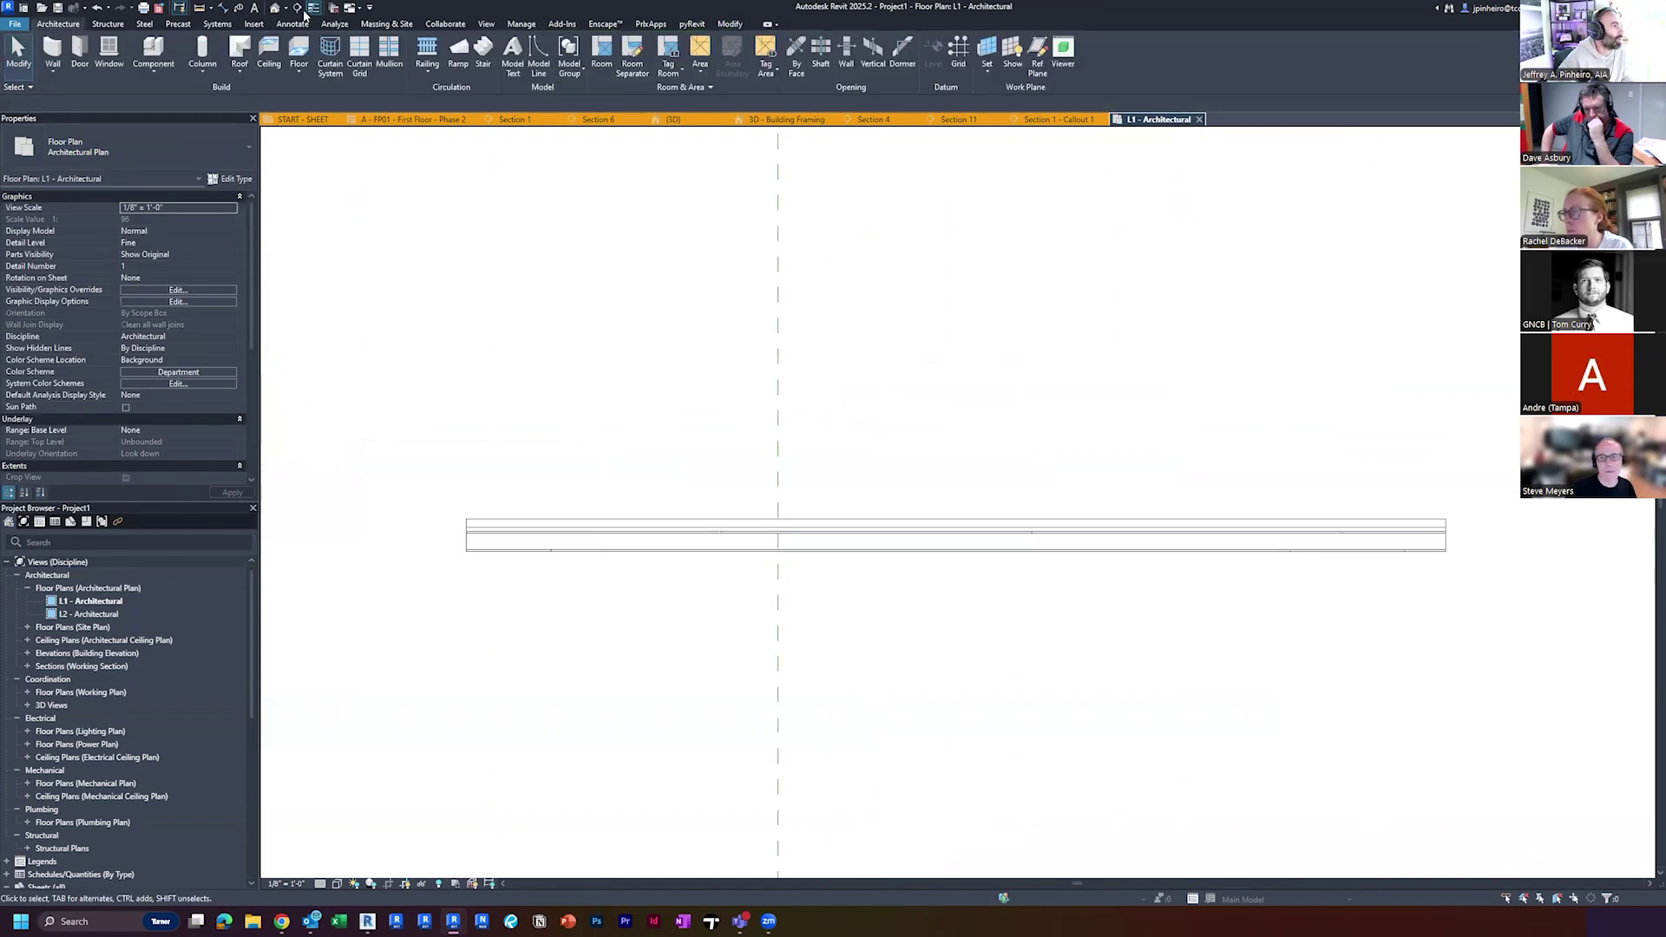
# Open the default 3D view and inspect the two adjacent walls from the metal panel side
pyautogui.click(274, 9)
pyautogui.scroll(5, 911, 521)
pyautogui.click(896, 479)
pyautogui.keyDown('shift'); pyautogui.moveTo(961, 477); pyautogui.dragTo(807, 451, button='middle'); pyautogui.keyUp('shift')
pyautogui.press('Escape')
pyautogui.scroll(4, 796, 441)
pyautogui.click(891, 440)
pyautogui.keyDown('shift'); pyautogui.moveTo(954, 477); pyautogui.dragTo(854, 515, button='middle'); pyautogui.keyUp('shift')
pyautogui.press('Escape')
# Place three 36" x 48" Window-Fixed windows in the outer metal panel wall
pyautogui.click(109, 52)
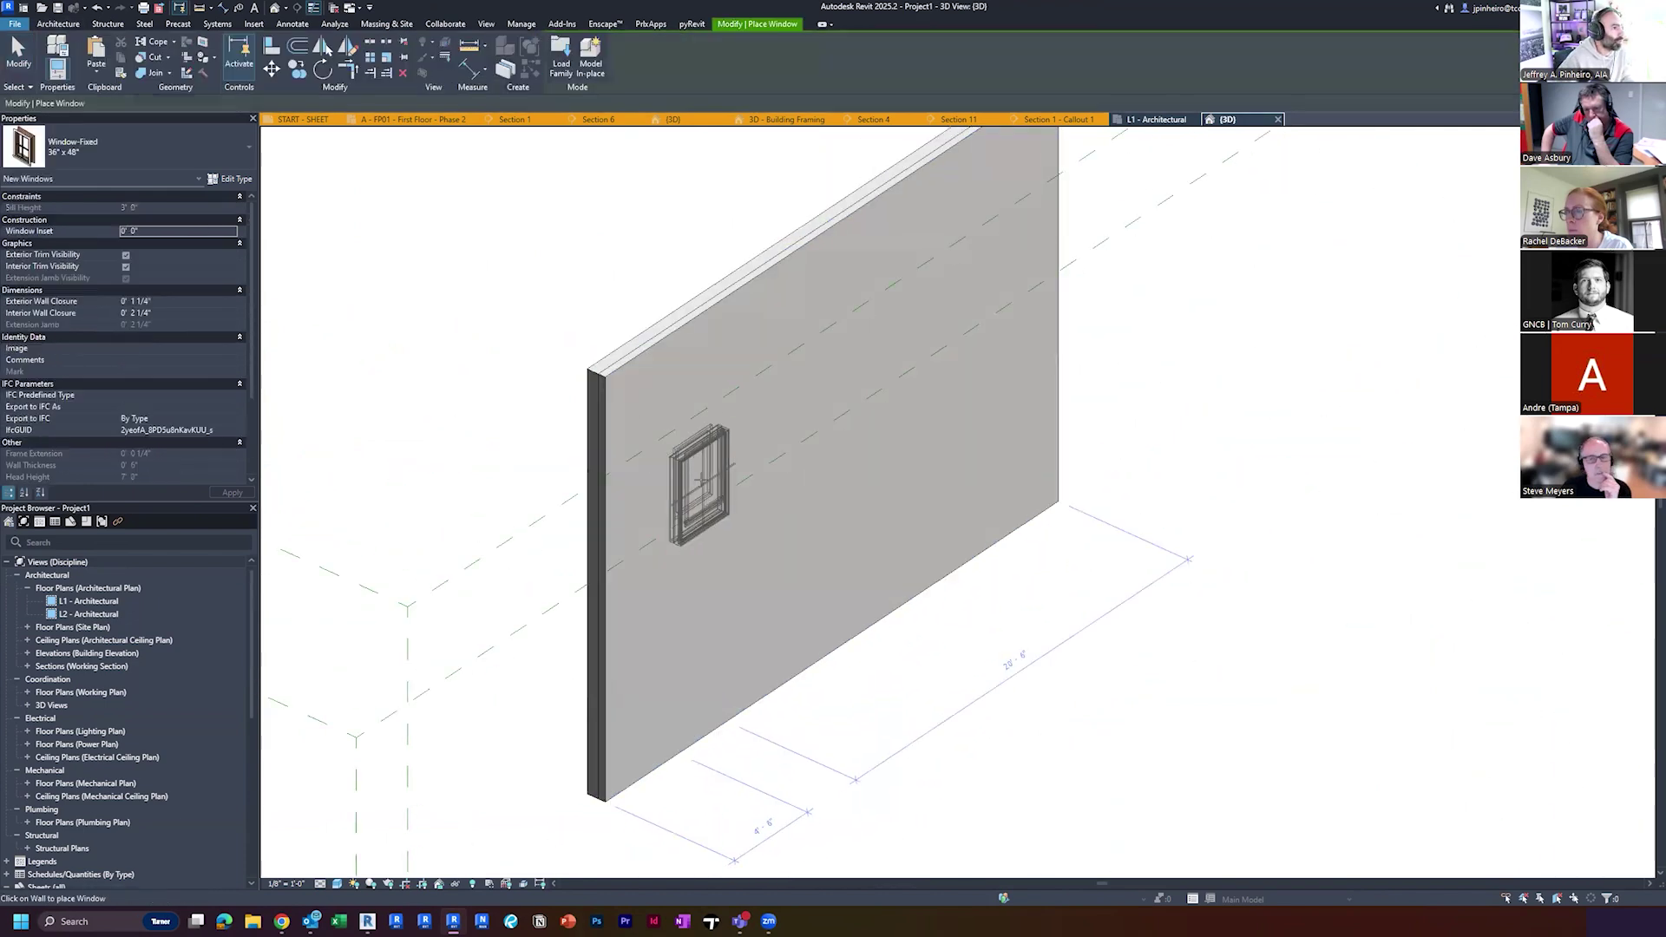
pyautogui.click(931, 413)
pyautogui.press('Escape')
pyautogui.press('Escape')
pyautogui.keyDown('shift'); pyautogui.moveTo(931, 413); pyautogui.dragTo(823, 540, button='middle'); pyautogui.keyUp('shift')
# Place a 36" x 84" Door-Passage-Single-Flush door in the metal panel wall and turn to the partition side
pyautogui.click(82, 55)
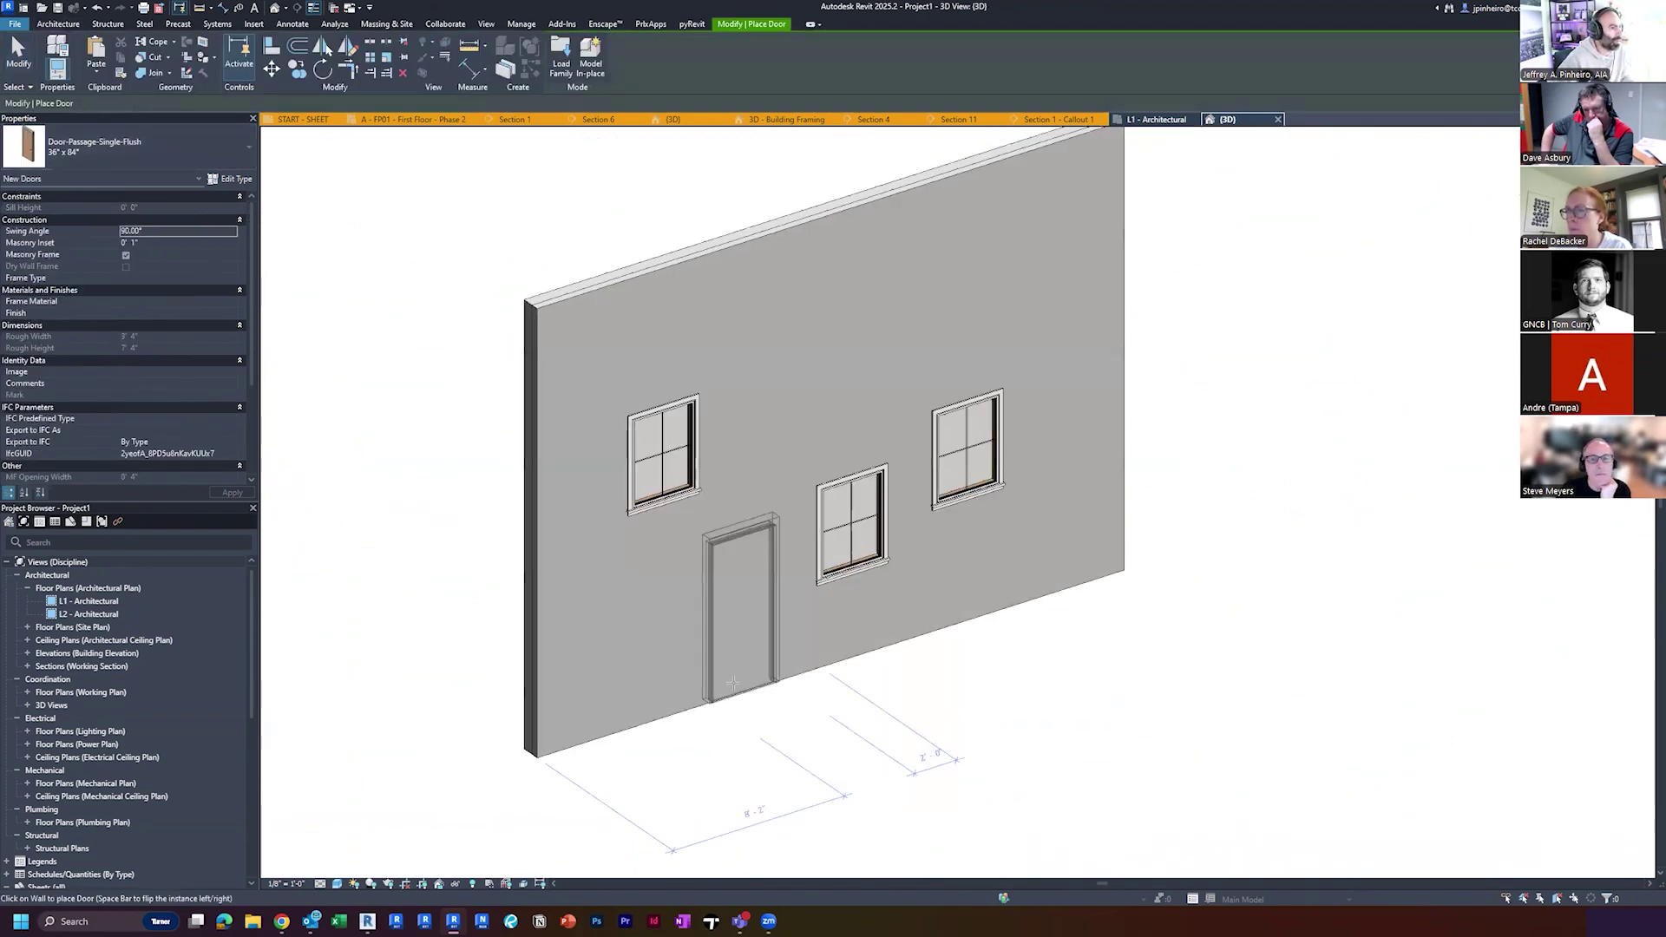
pyautogui.click(700, 617)
pyautogui.press('Escape')
pyautogui.press('Escape')
pyautogui.keyDown('shift'); pyautogui.moveTo(799, 719); pyautogui.dragTo(703, 397, button='middle'); pyautogui.keyUp('shift')
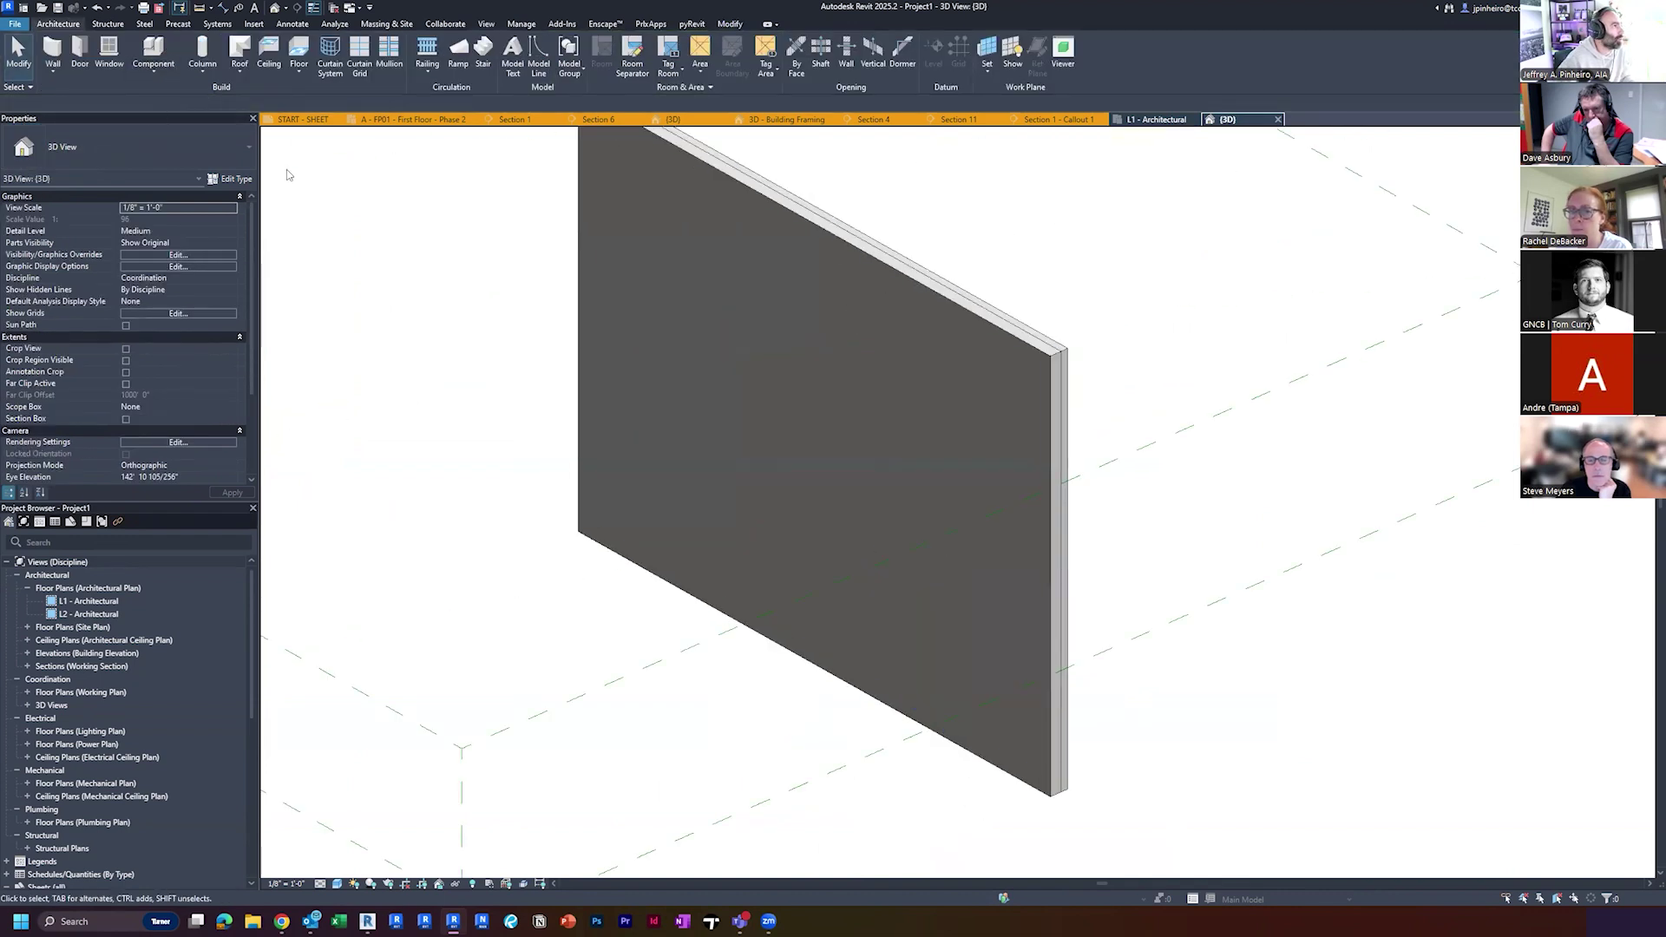
# Join the geometry of the metal panel wall and the interior partition
pyautogui.click(728, 25)
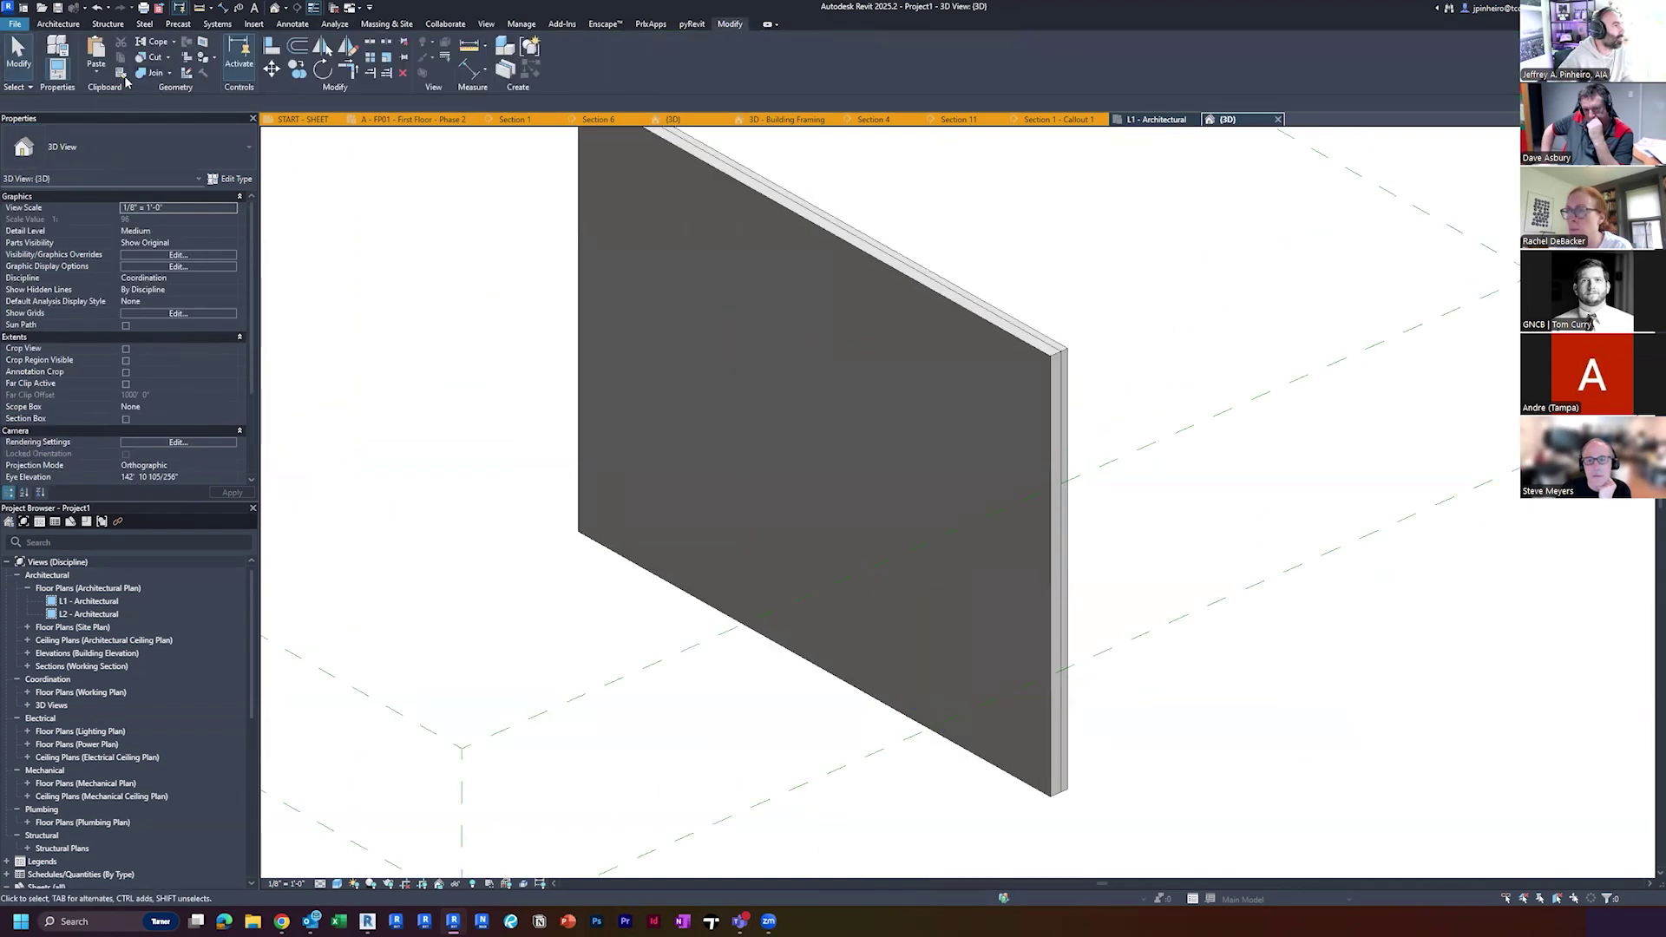
pyautogui.click(139, 75)
pyautogui.click(876, 248)
pyautogui.click(892, 255)
pyautogui.press('Escape')
# Examine how the window and door openings cut through the joined partition wall from its inner side
pyautogui.keyDown('shift'); pyautogui.moveTo(979, 547); pyautogui.dragTo(1207, 579, button='middle'); pyautogui.keyUp('shift')
pyautogui.scroll(3, 727, 547)
pyautogui.click(685, 547)
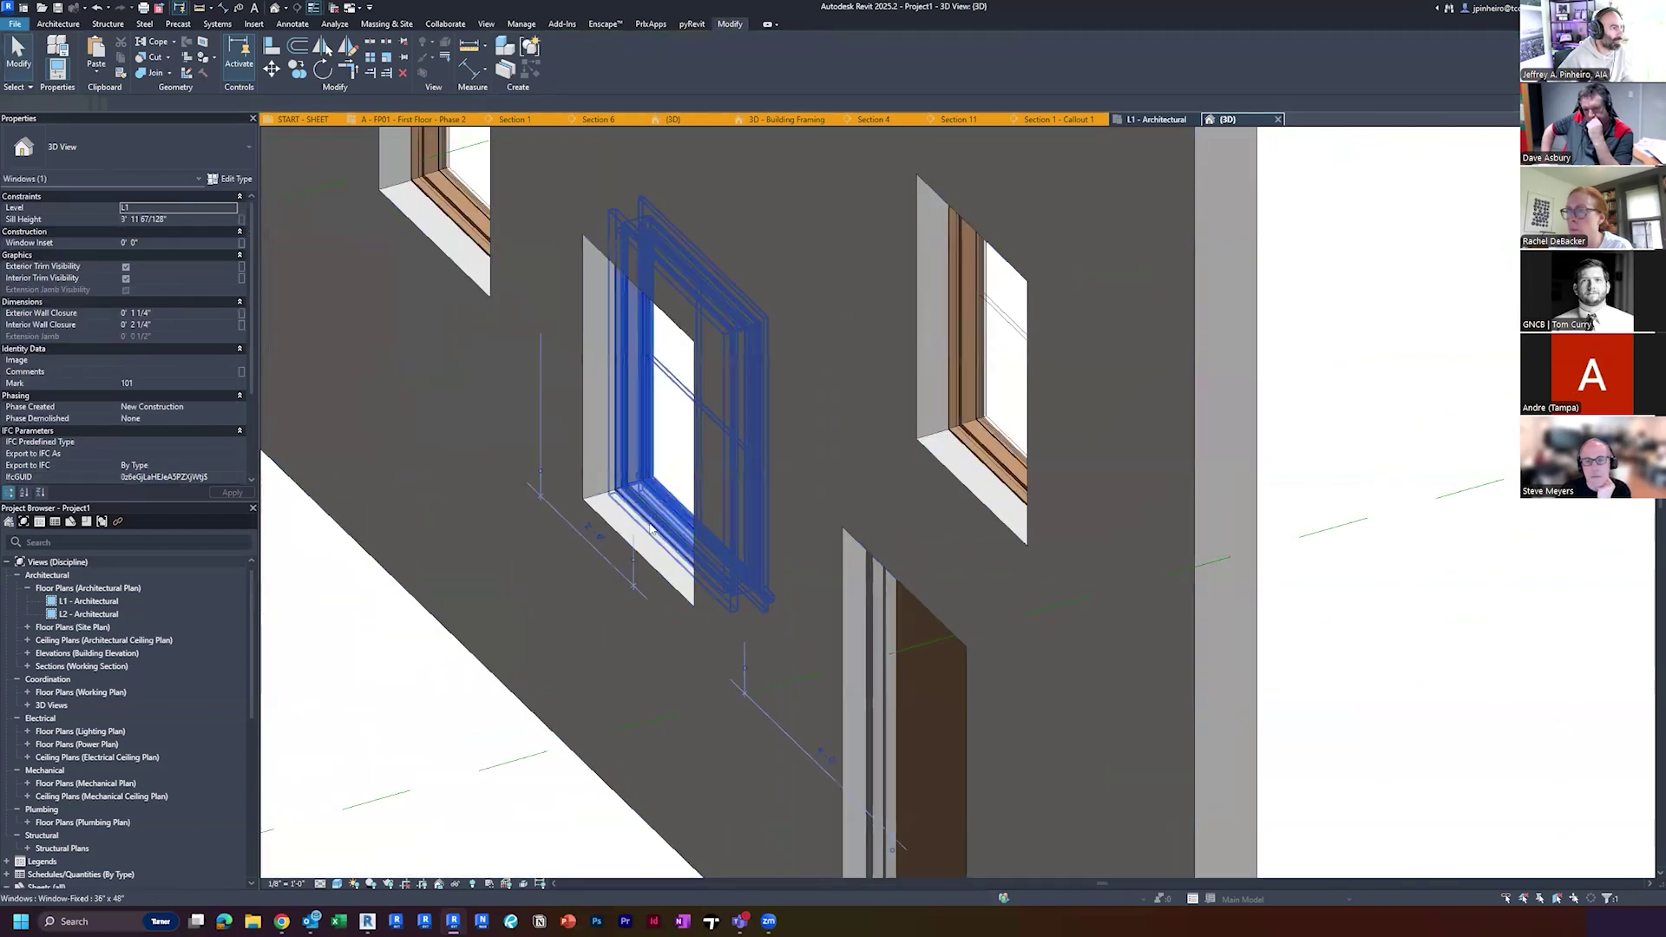
pyautogui.keyDown('shift'); pyautogui.moveTo(685, 555); pyautogui.dragTo(805, 602, button='middle'); pyautogui.keyUp('shift')
pyautogui.press('Escape')
pyautogui.keyDown('shift'); pyautogui.moveTo(686, 555); pyautogui.dragTo(850, 492, button='middle'); pyautogui.keyUp('shift')
pyautogui.scroll(3, 824, 545)
pyautogui.click(788, 525)
pyautogui.scroll(-2, 788, 526)
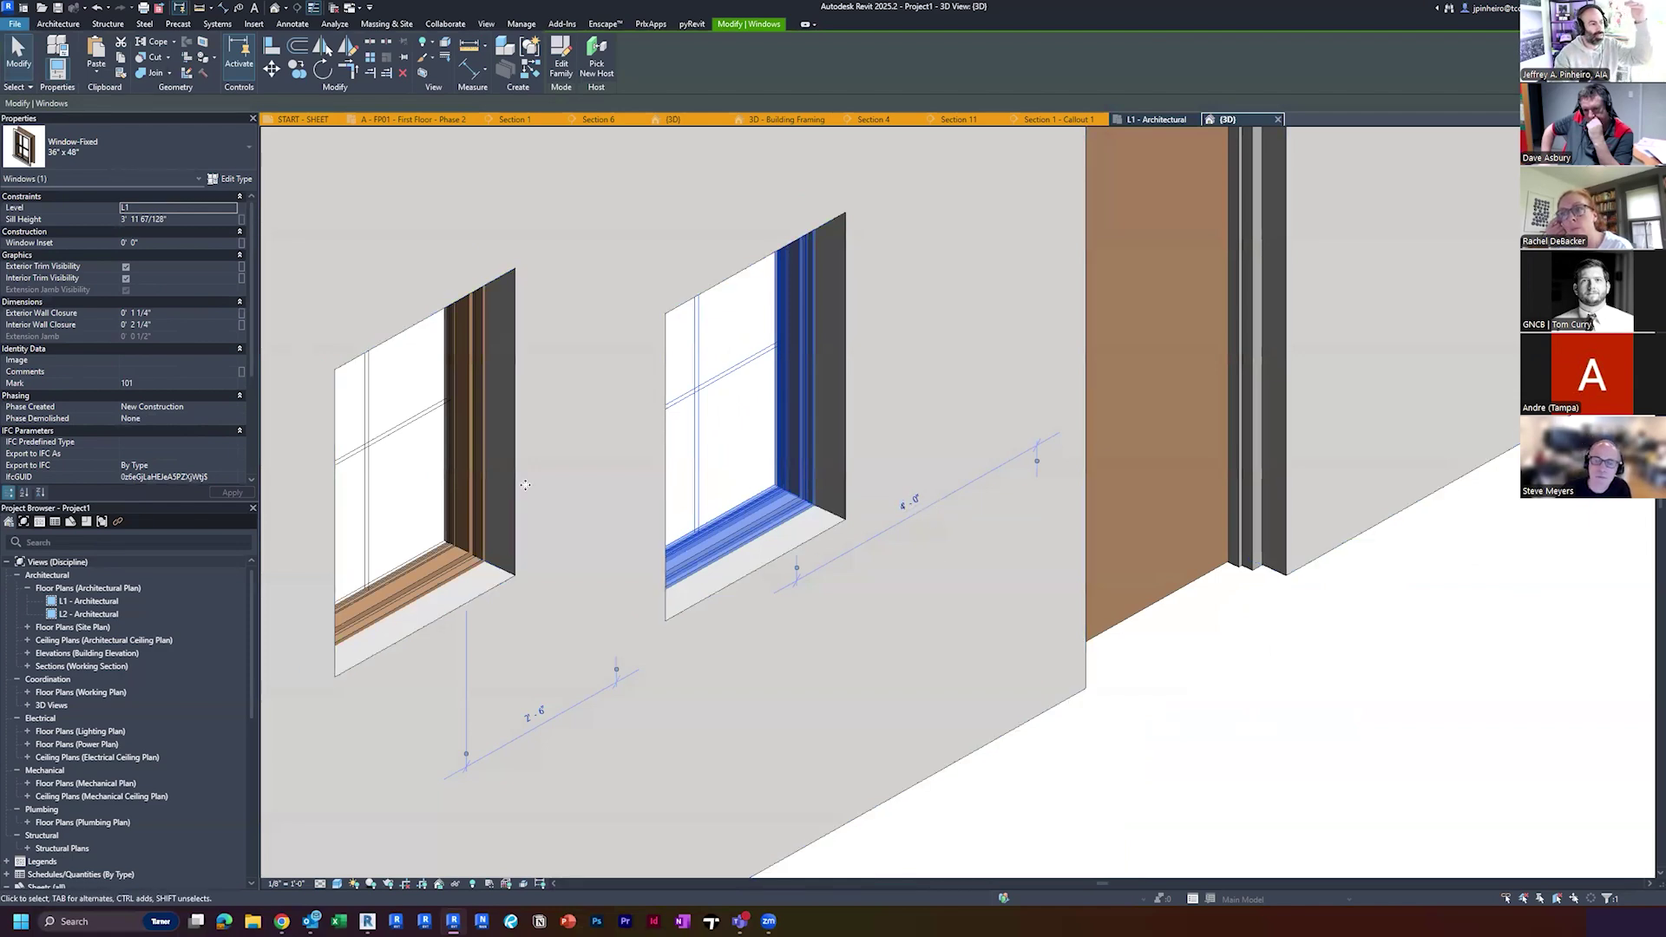
pyautogui.scroll(-3, 1018, 649)
pyautogui.press('Escape')
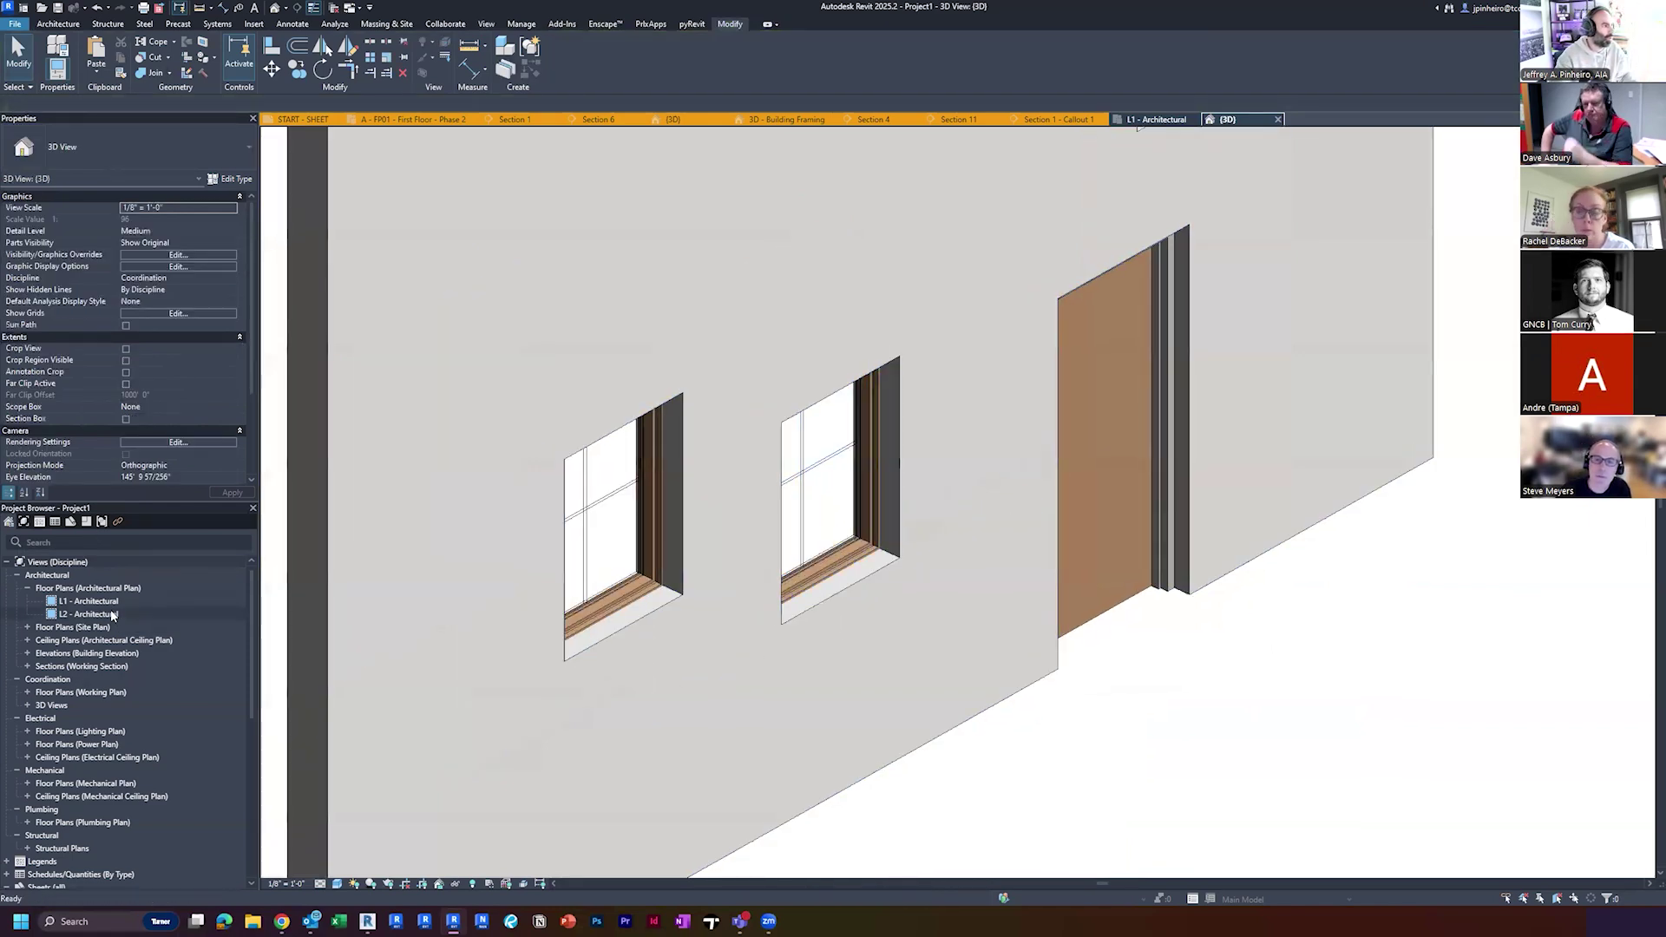
# Open the L1 - Architectural floor plan and draw another Interior - 6 3/4" Partition (1-hr) wall about 8' 7" long north of the joined walls
pyautogui.doubleClick(109, 605)
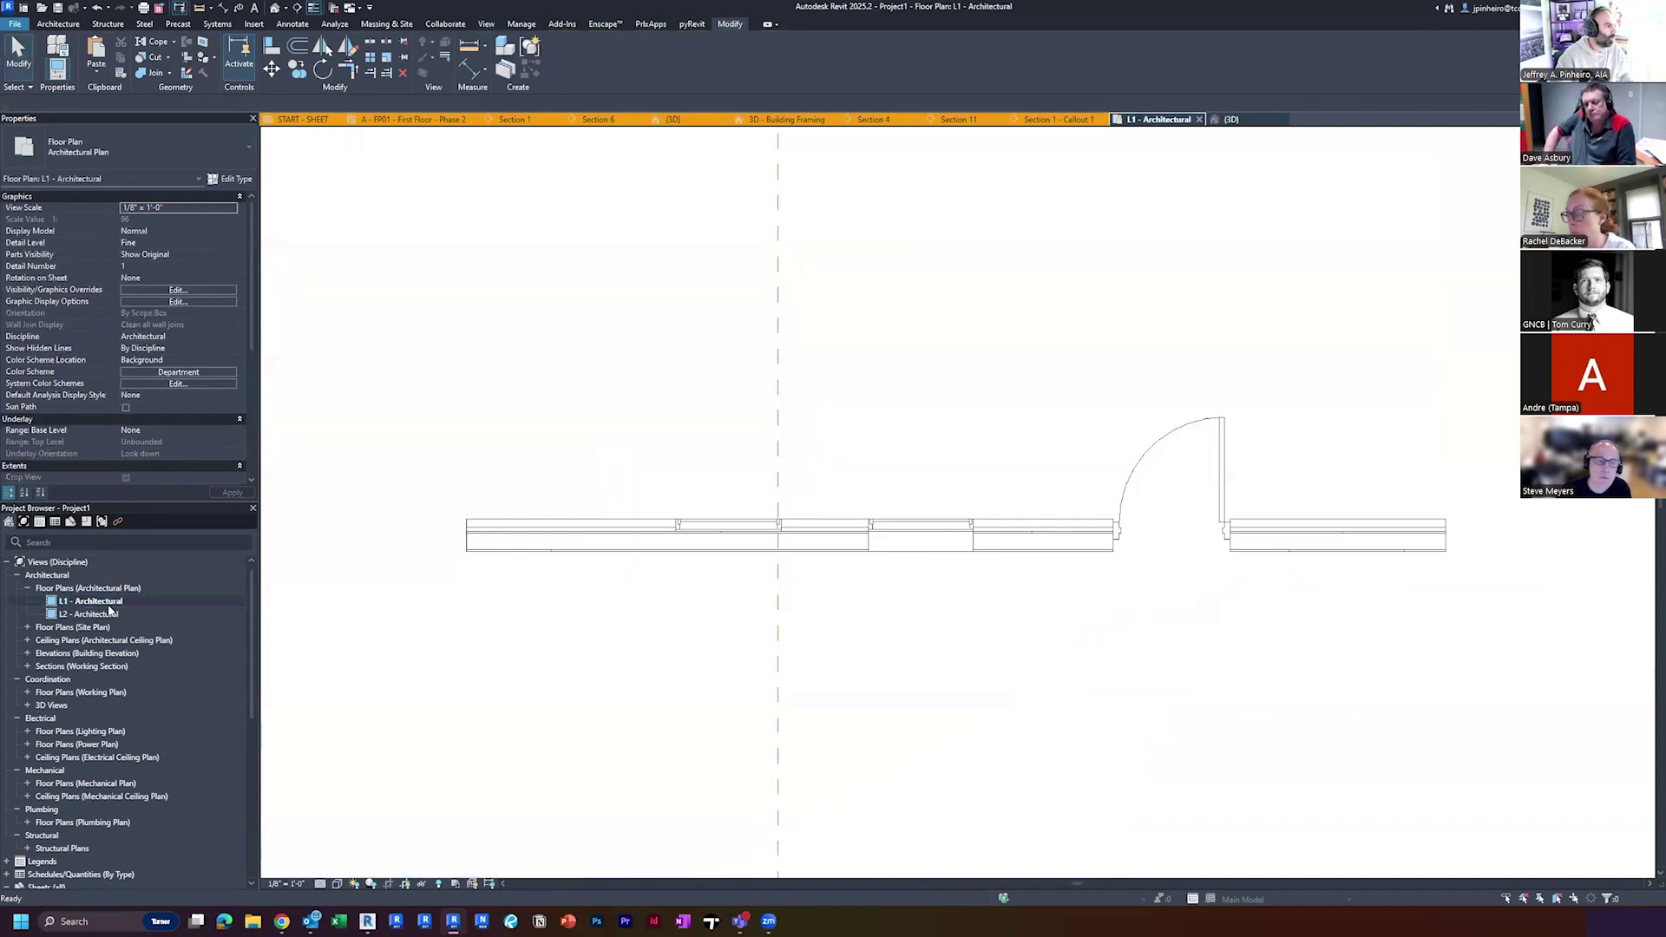
pyautogui.scroll(3, 952, 544)
pyautogui.scroll(-1, 1038, 552)
pyautogui.click(1032, 556)
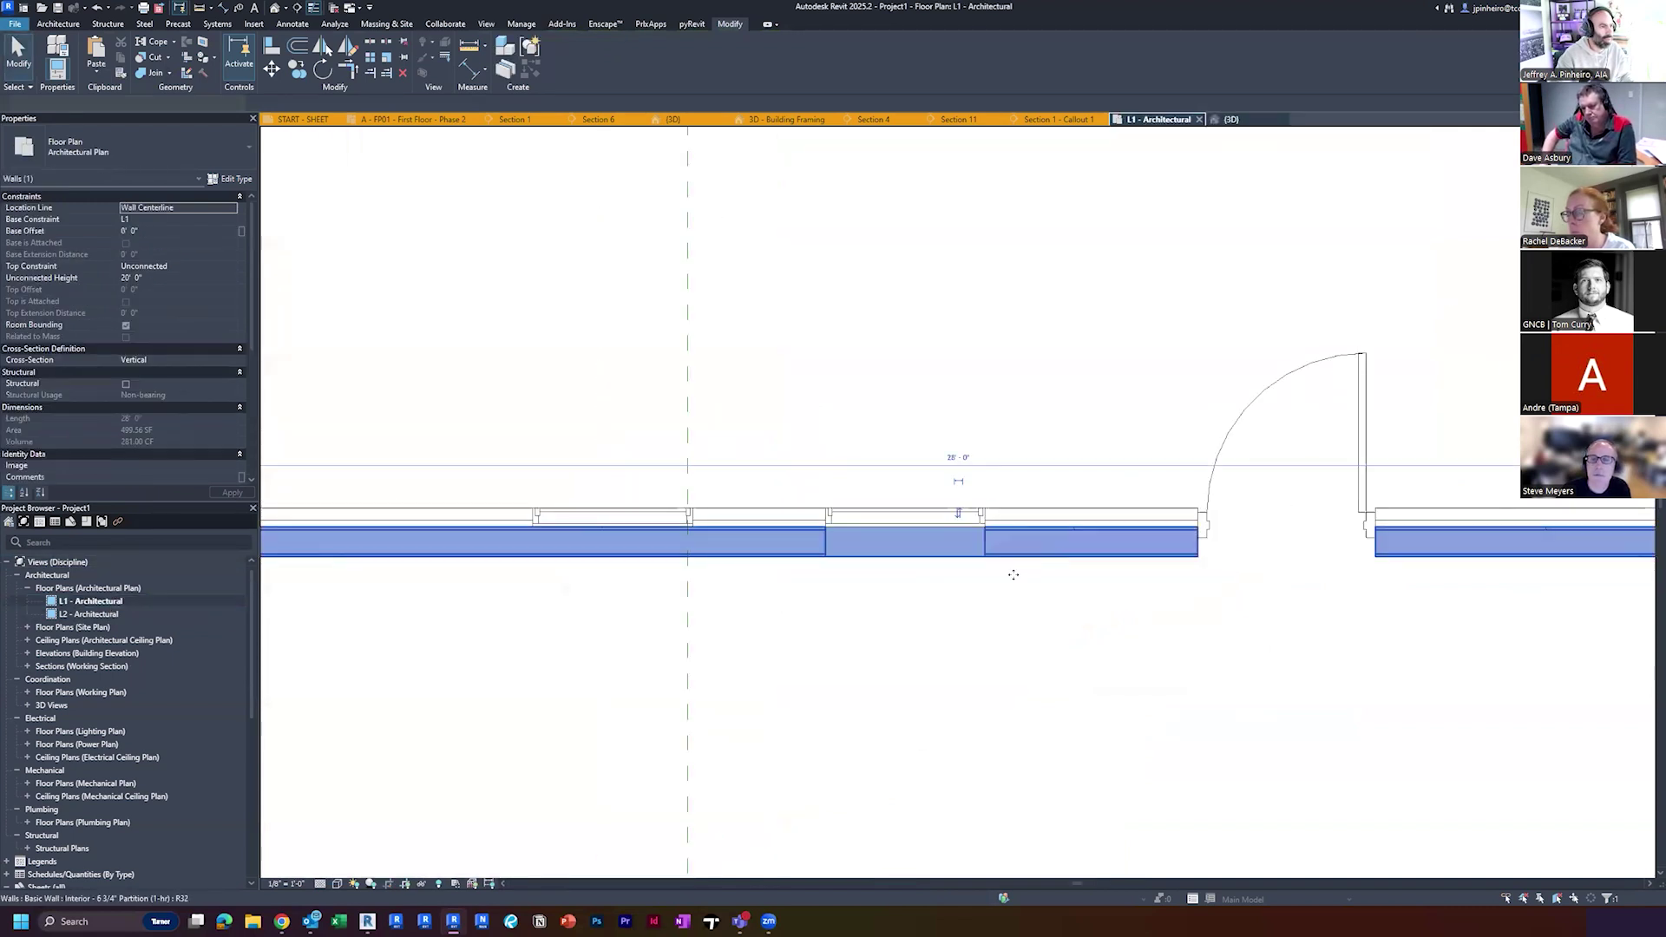
pyautogui.moveTo(506, 543); pyautogui.dragTo(743, 528, button='middle')
pyautogui.press('c')
pyautogui.press('s')
pyautogui.moveTo(413, 425); pyautogui.dragTo(1051, 493, button='middle')
pyautogui.moveTo(1089, 400); pyautogui.dragTo(511, 530, button='middle')
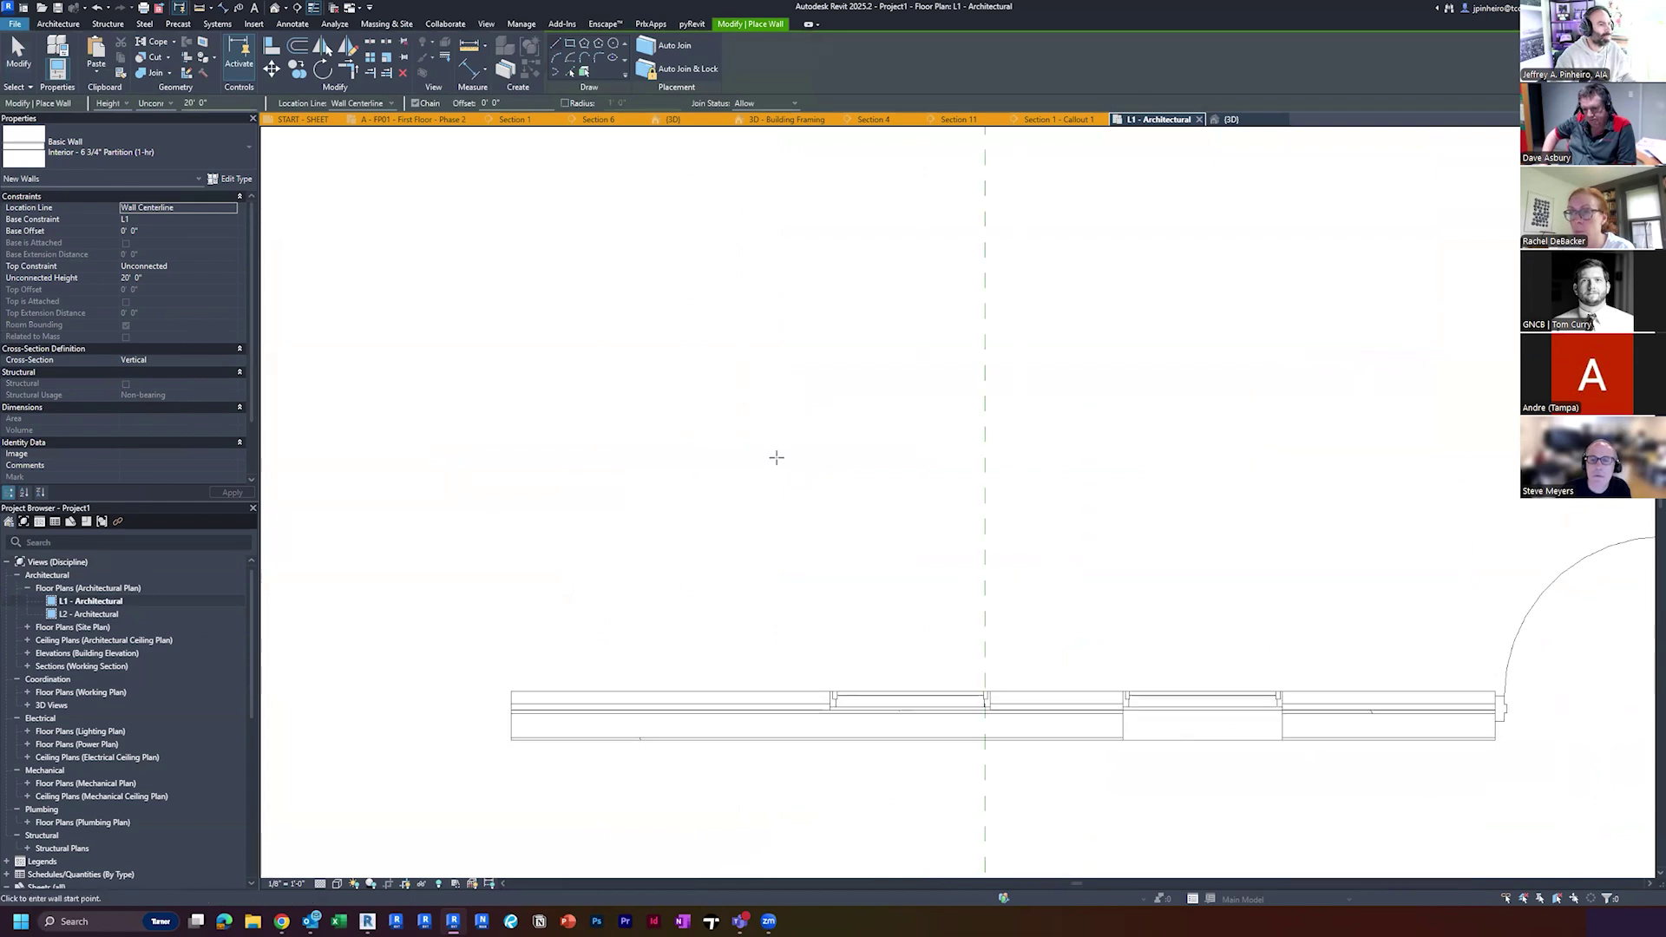
pyautogui.click(776, 457)
pyautogui.click(1232, 457)
pyautogui.press('Escape')
pyautogui.press('Escape')
pyautogui.click(1088, 458)
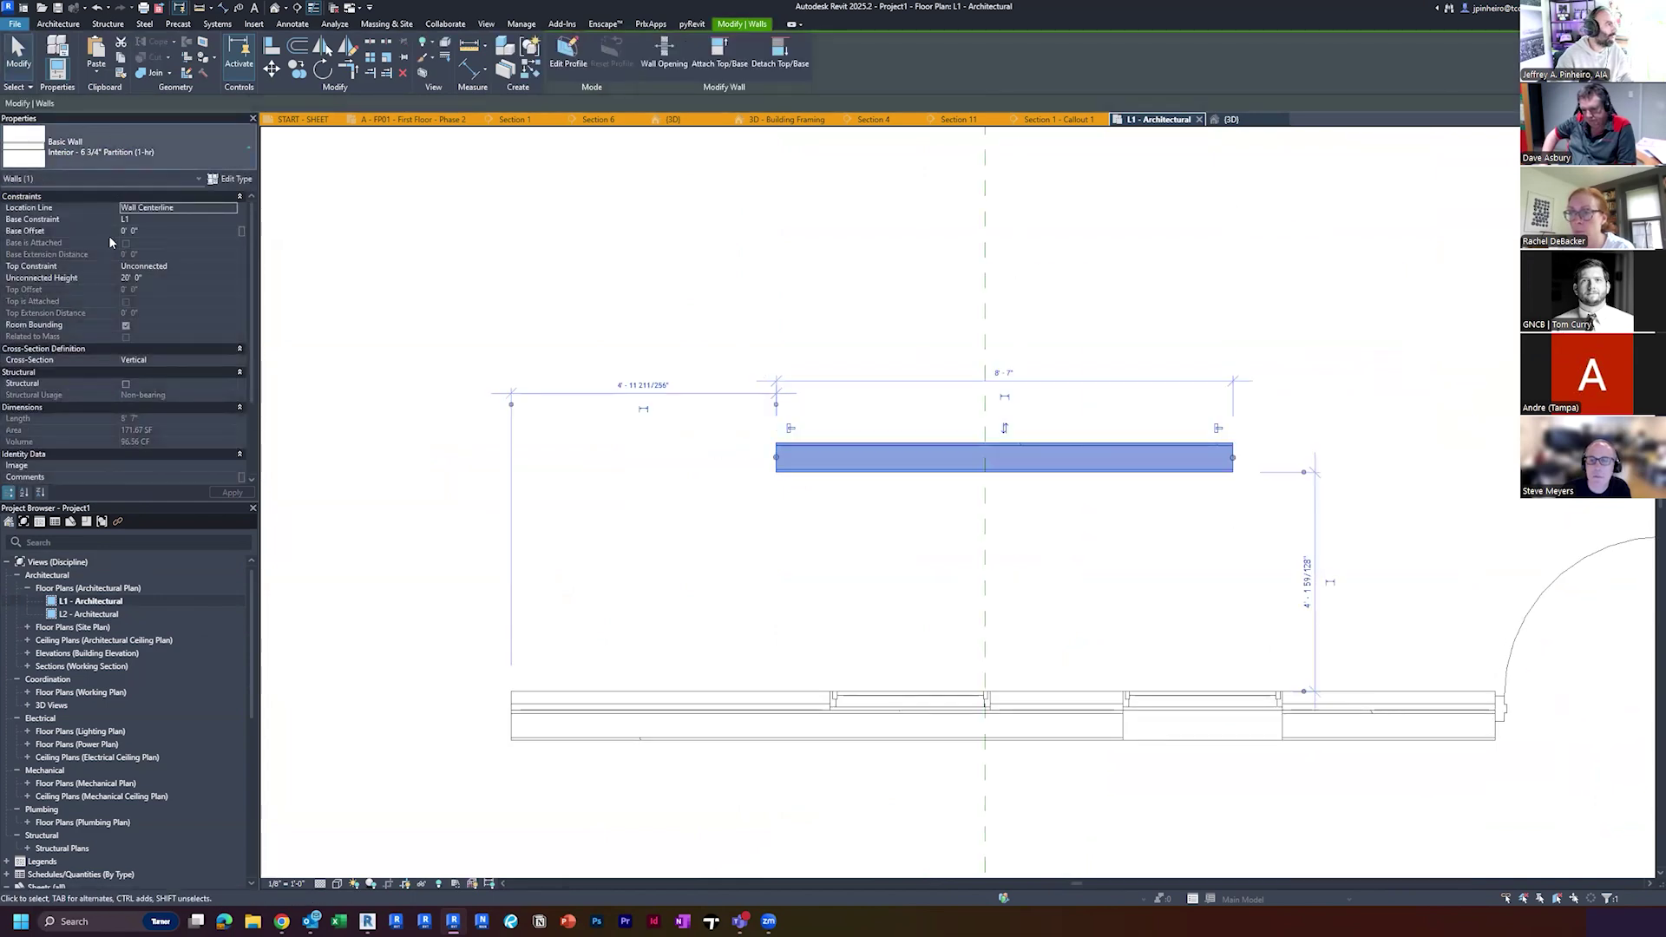
# Change the newly drawn partition wall to a thicker exterior wall type with multiple layers
pyautogui.click(121, 149)
pyautogui.scroll(6, 102, 347)
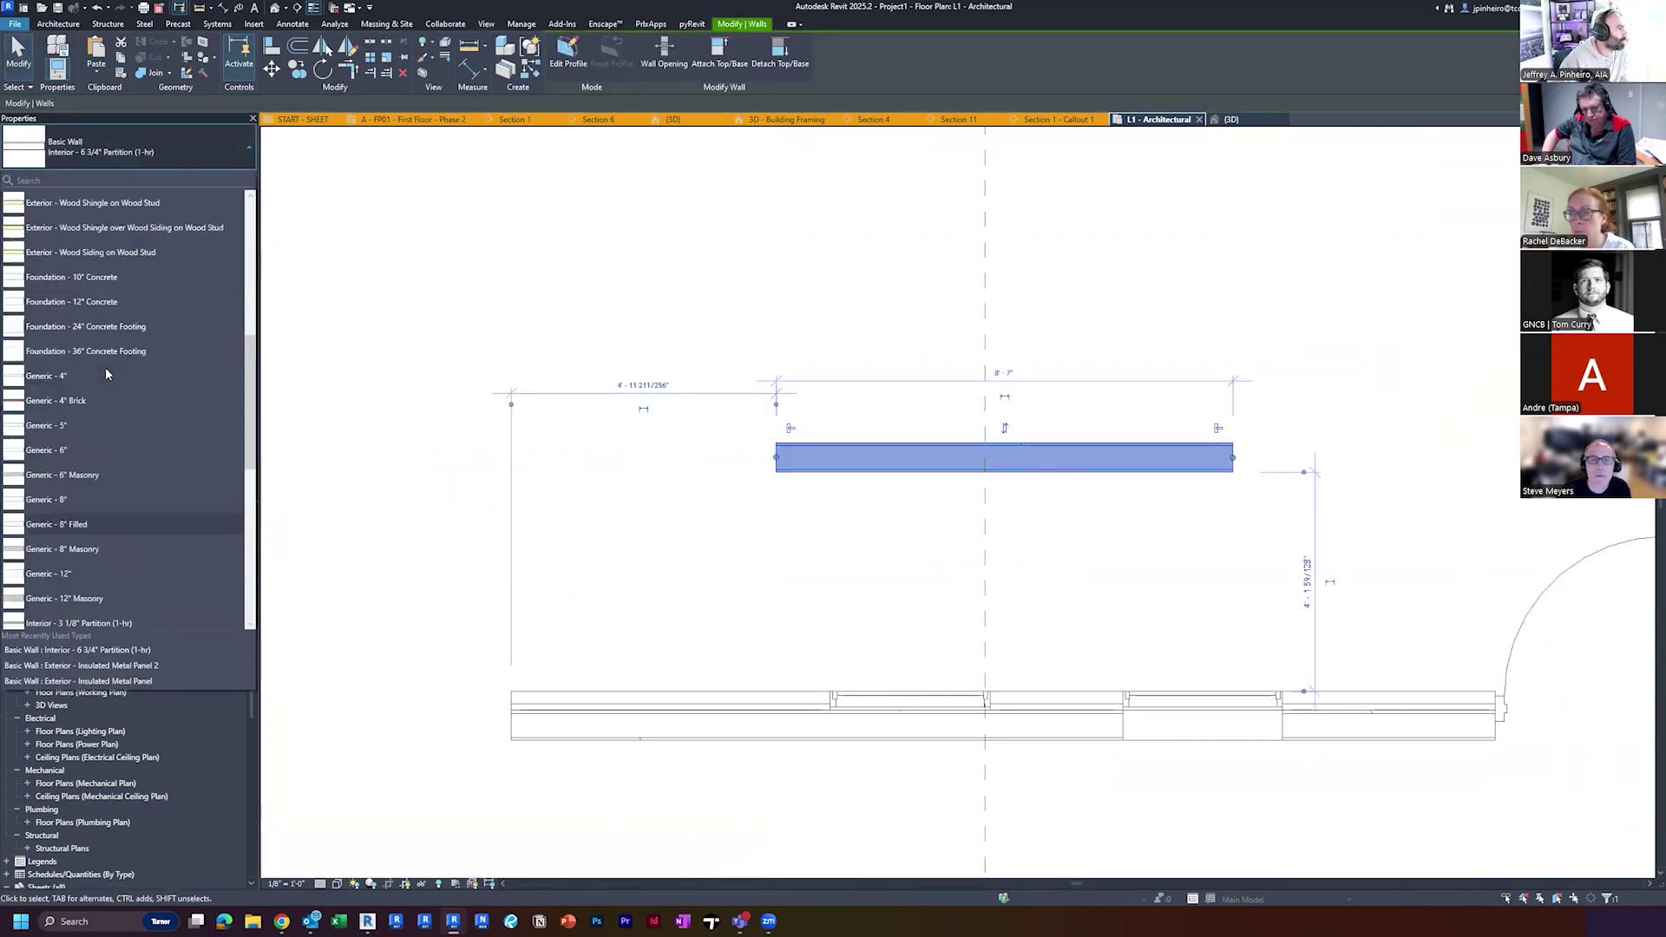
pyautogui.click(108, 397)
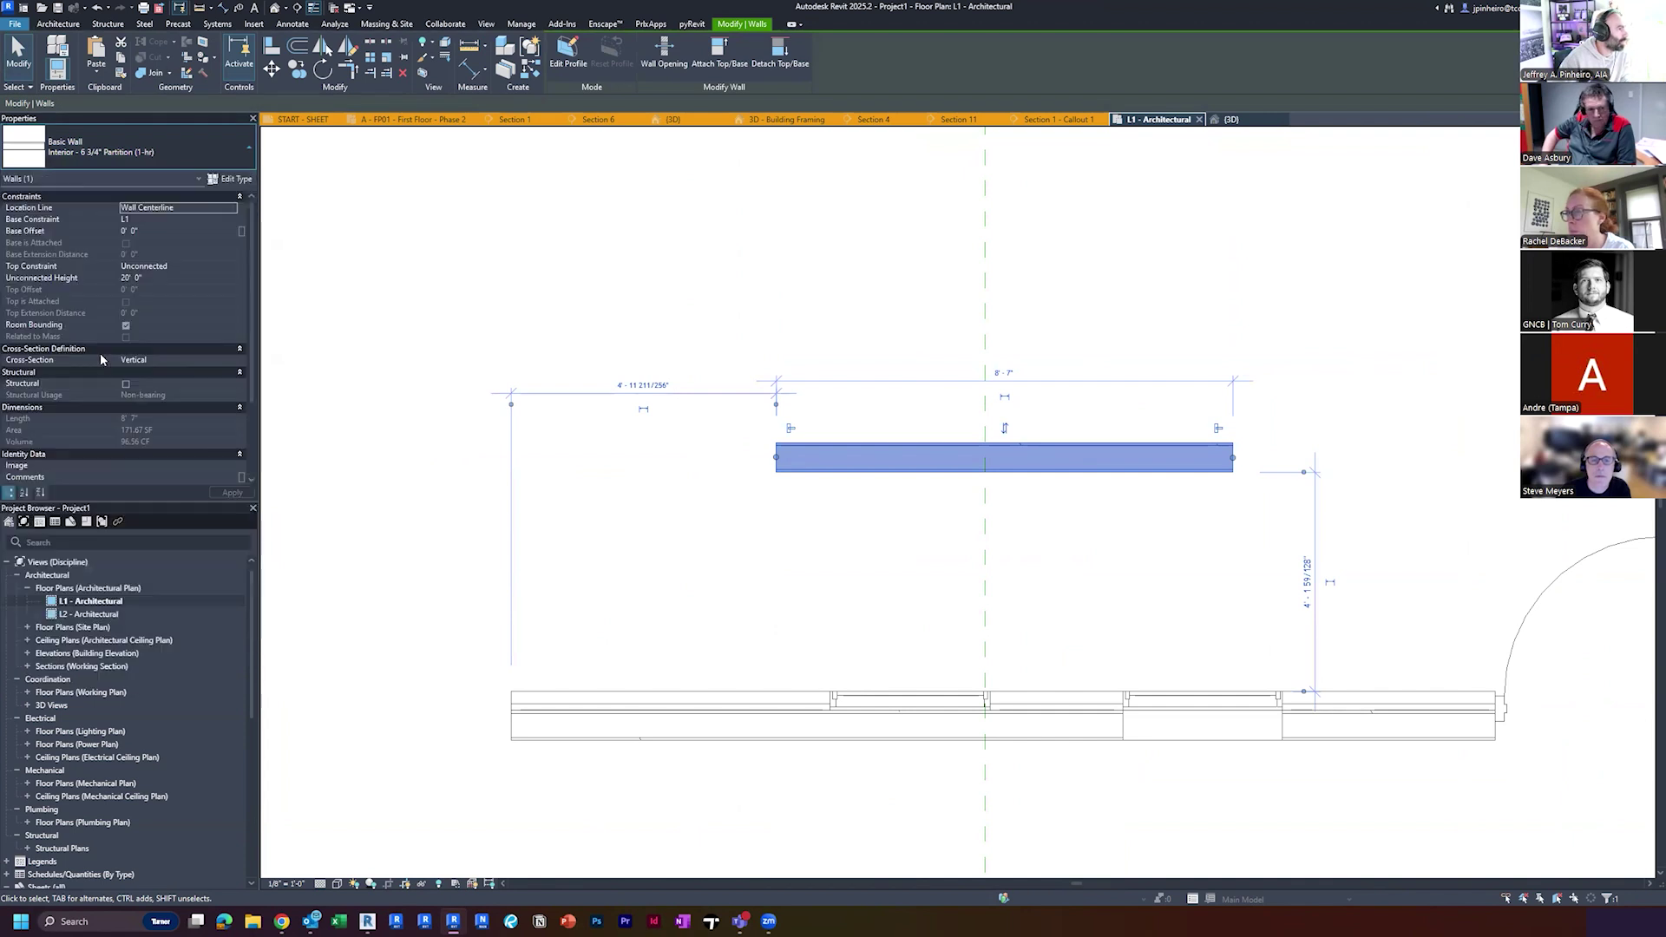
pyautogui.click(911, 550)
pyautogui.scroll(-1, 978, 702)
# Place another Window-Fixed 36" x 48" in the new layered wall, matching the window in the joined walls
pyautogui.click(978, 702)
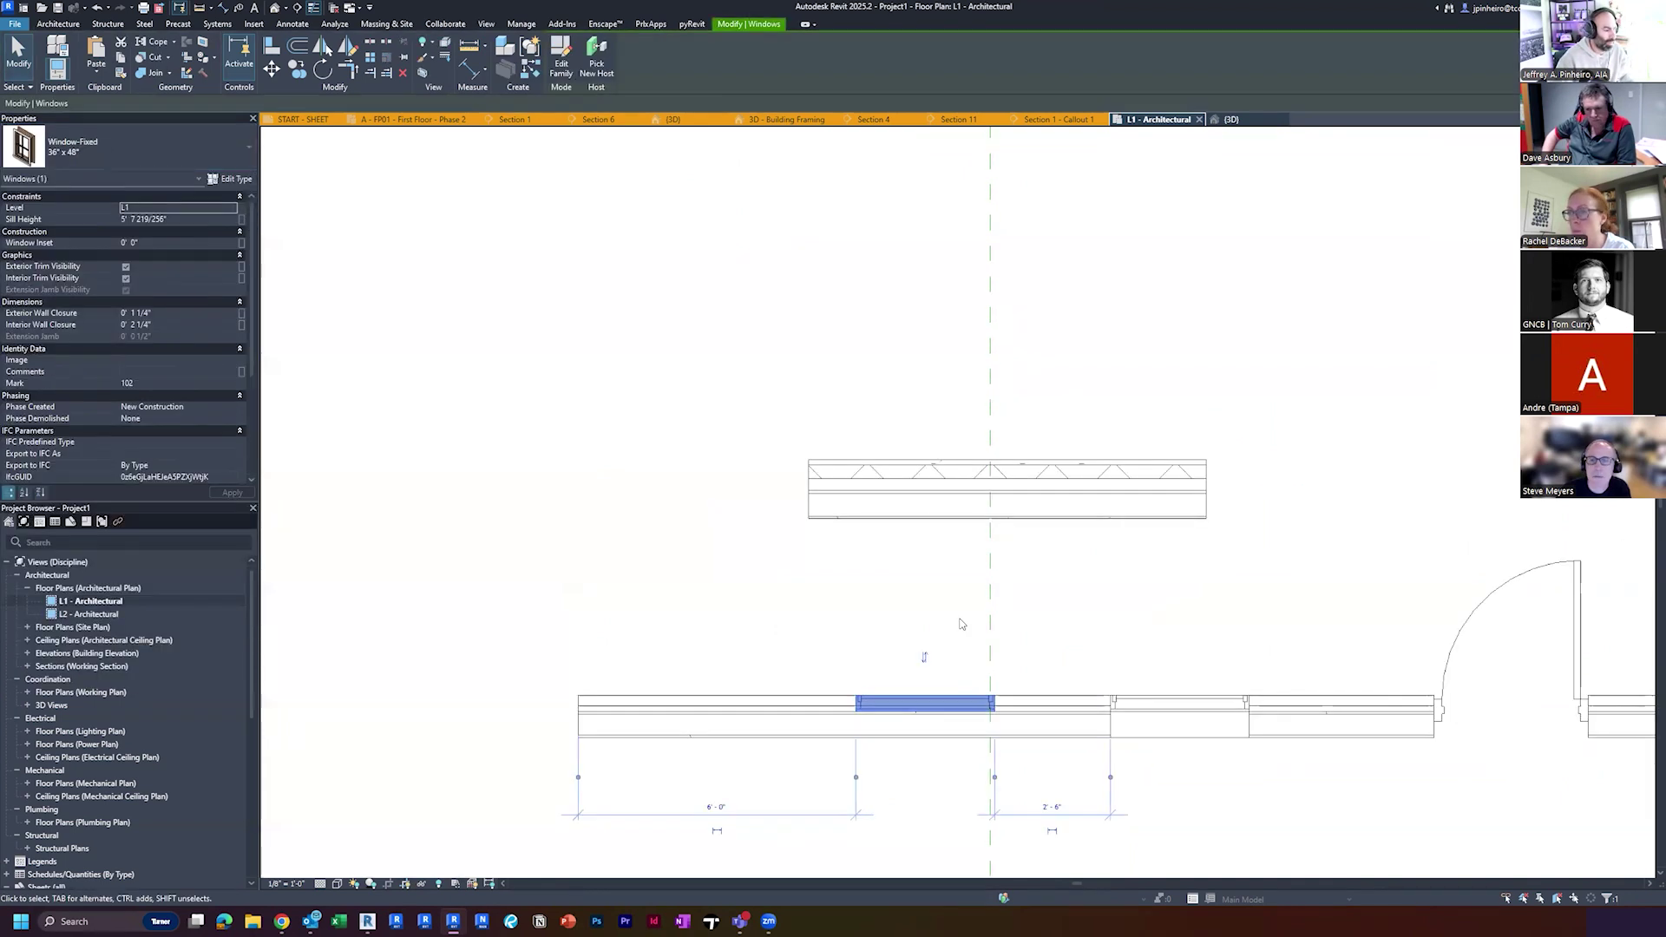
pyautogui.press('c')
pyautogui.press('s')
pyautogui.click(957, 484)
pyautogui.press('Escape')
pyautogui.press('Escape')
# Inspect the new window's jambs in plan, and open the 3D view turned to the walls' inner faces
pyautogui.scroll(3, 955, 487)
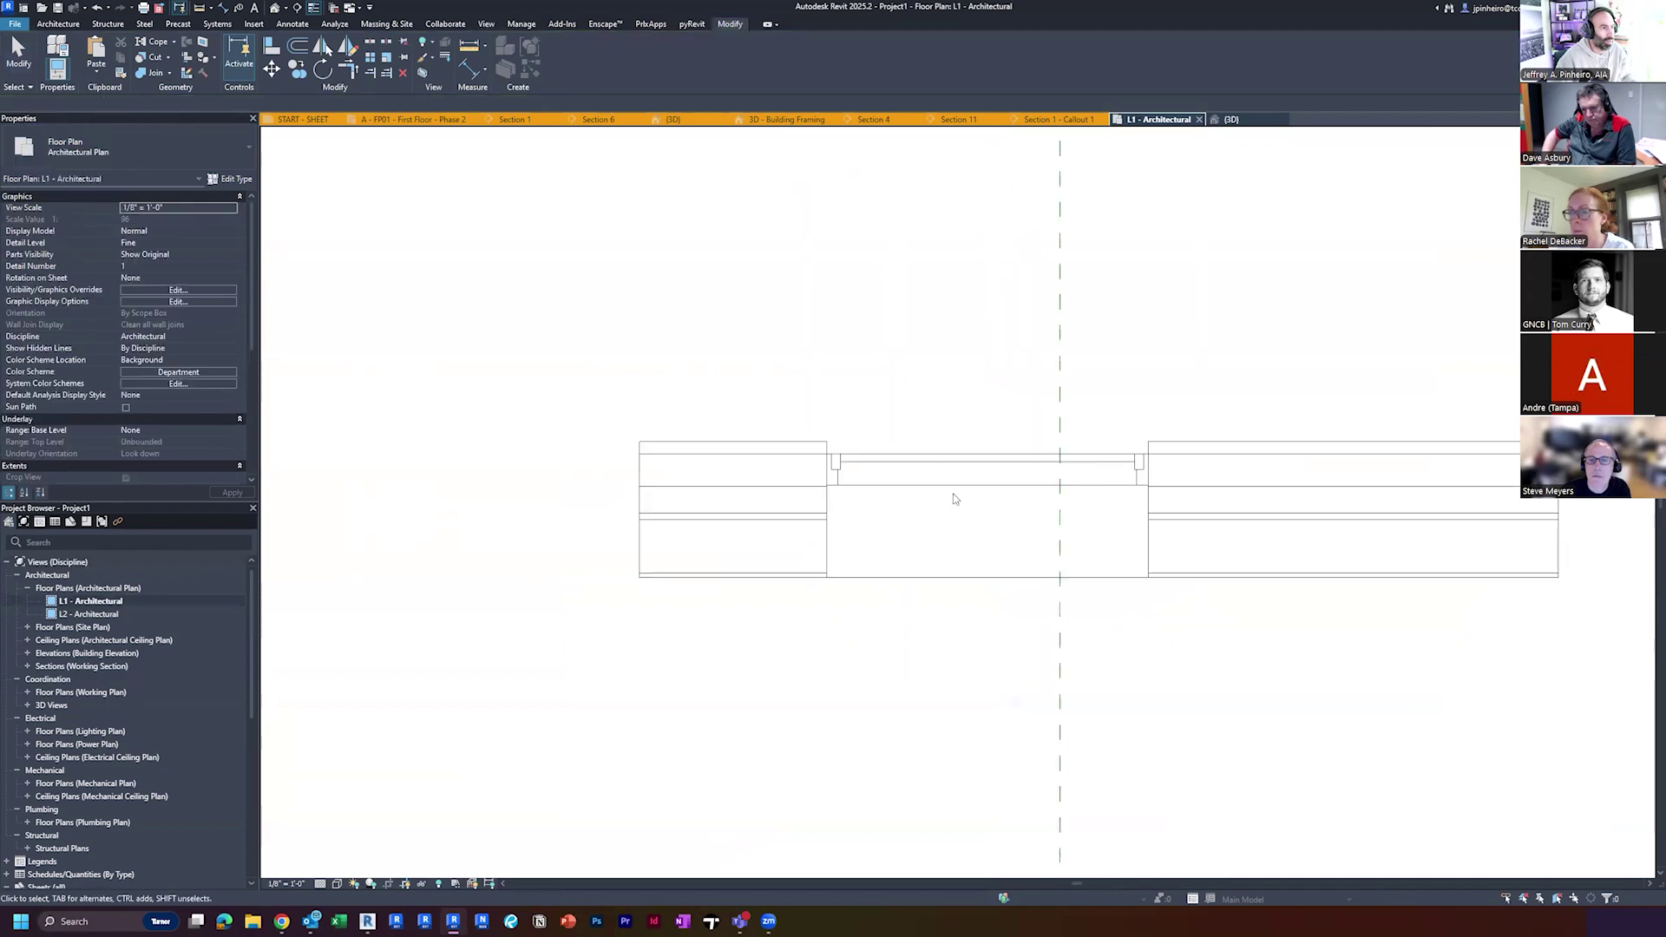
pyautogui.click(864, 469)
pyautogui.scroll(2, 755, 525)
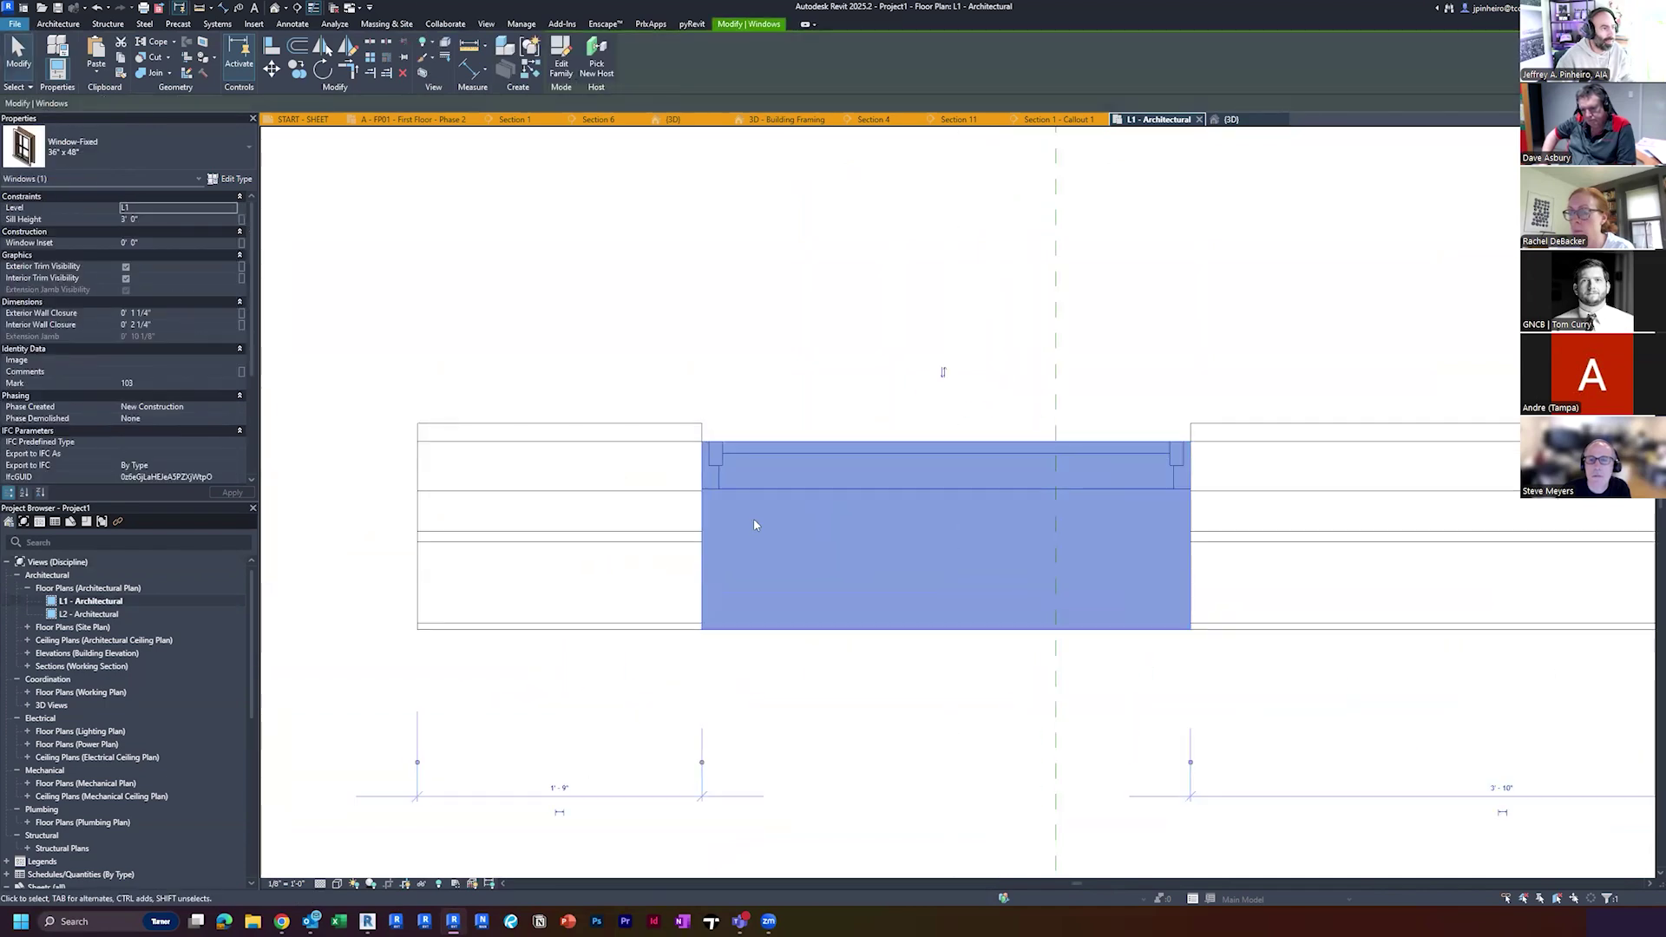
pyautogui.click(274, 9)
pyautogui.scroll(-3, 954, 477)
pyautogui.moveTo(1029, 584); pyautogui.dragTo(1339, 677, button='middle')
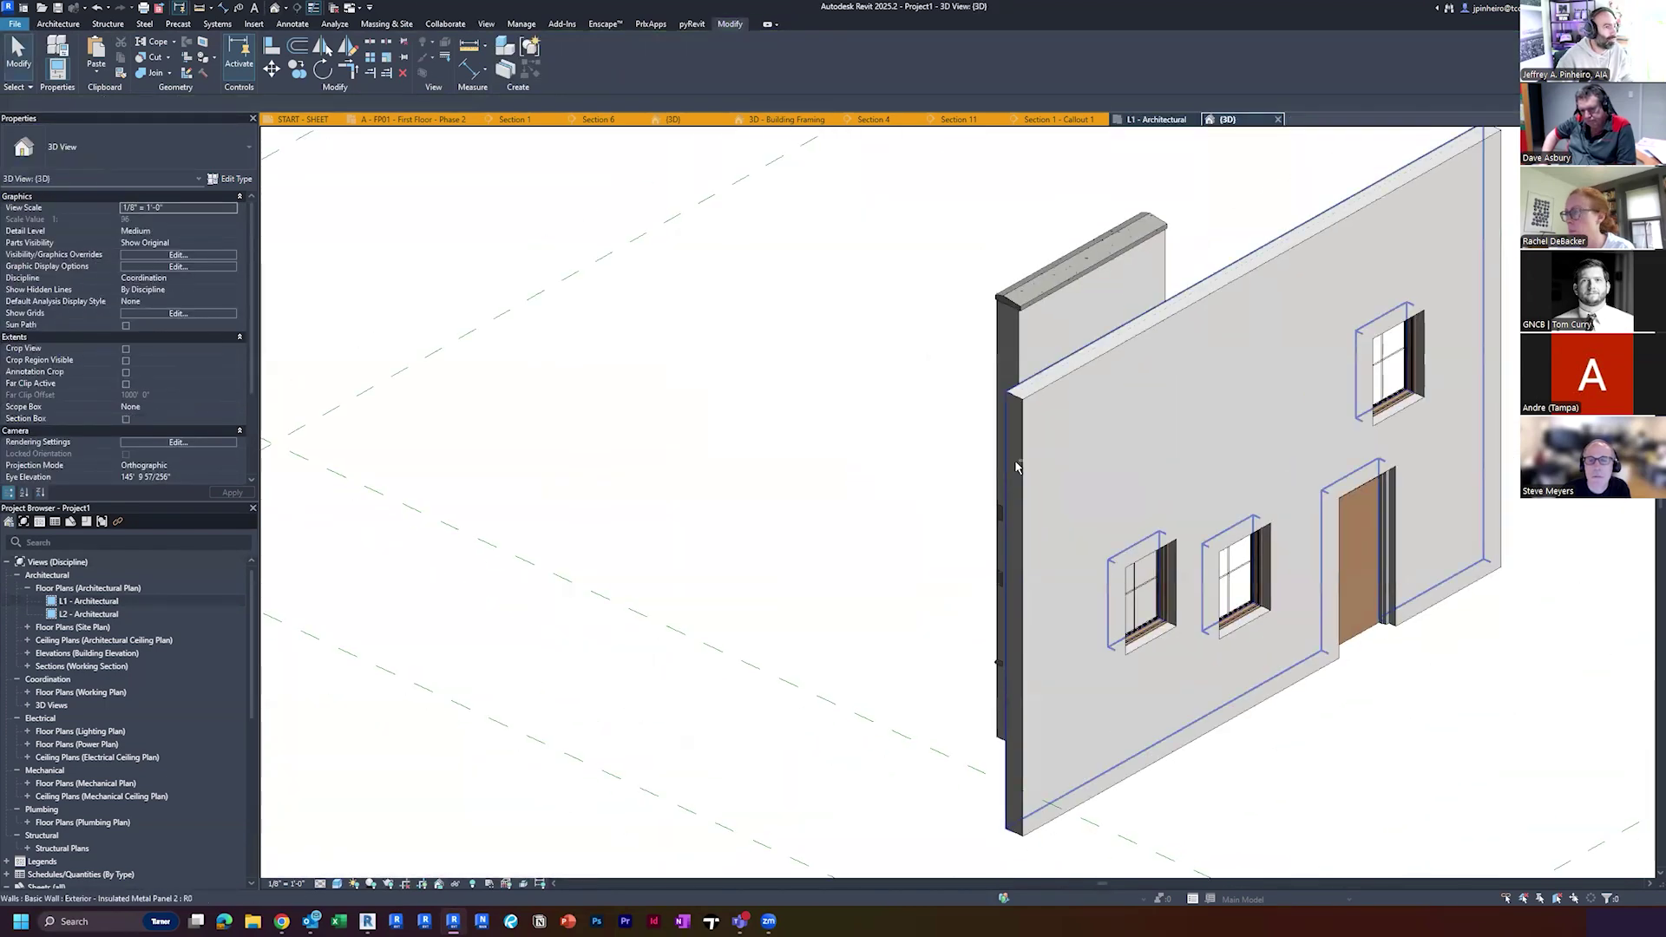
pyautogui.keyDown('shift'); pyautogui.moveTo(1020, 467); pyautogui.dragTo(1038, 498, button='middle'); pyautogui.keyUp('shift')
pyautogui.keyDown('shift'); pyautogui.moveTo(1142, 483); pyautogui.dragTo(1288, 478, button='middle'); pyautogui.keyUp('shift')
# Compare the interior trim and jamb extension of the window in the joined walls with the window in the single layered wall
pyautogui.scroll(4, 830, 742)
pyautogui.click(830, 742)
pyautogui.click(917, 623)
pyautogui.scroll(2, 917, 623)
pyautogui.scroll(3, 1084, 498)
pyautogui.click(1136, 539)
pyautogui.click(1230, 672)
pyautogui.scroll(-1, 1230, 673)
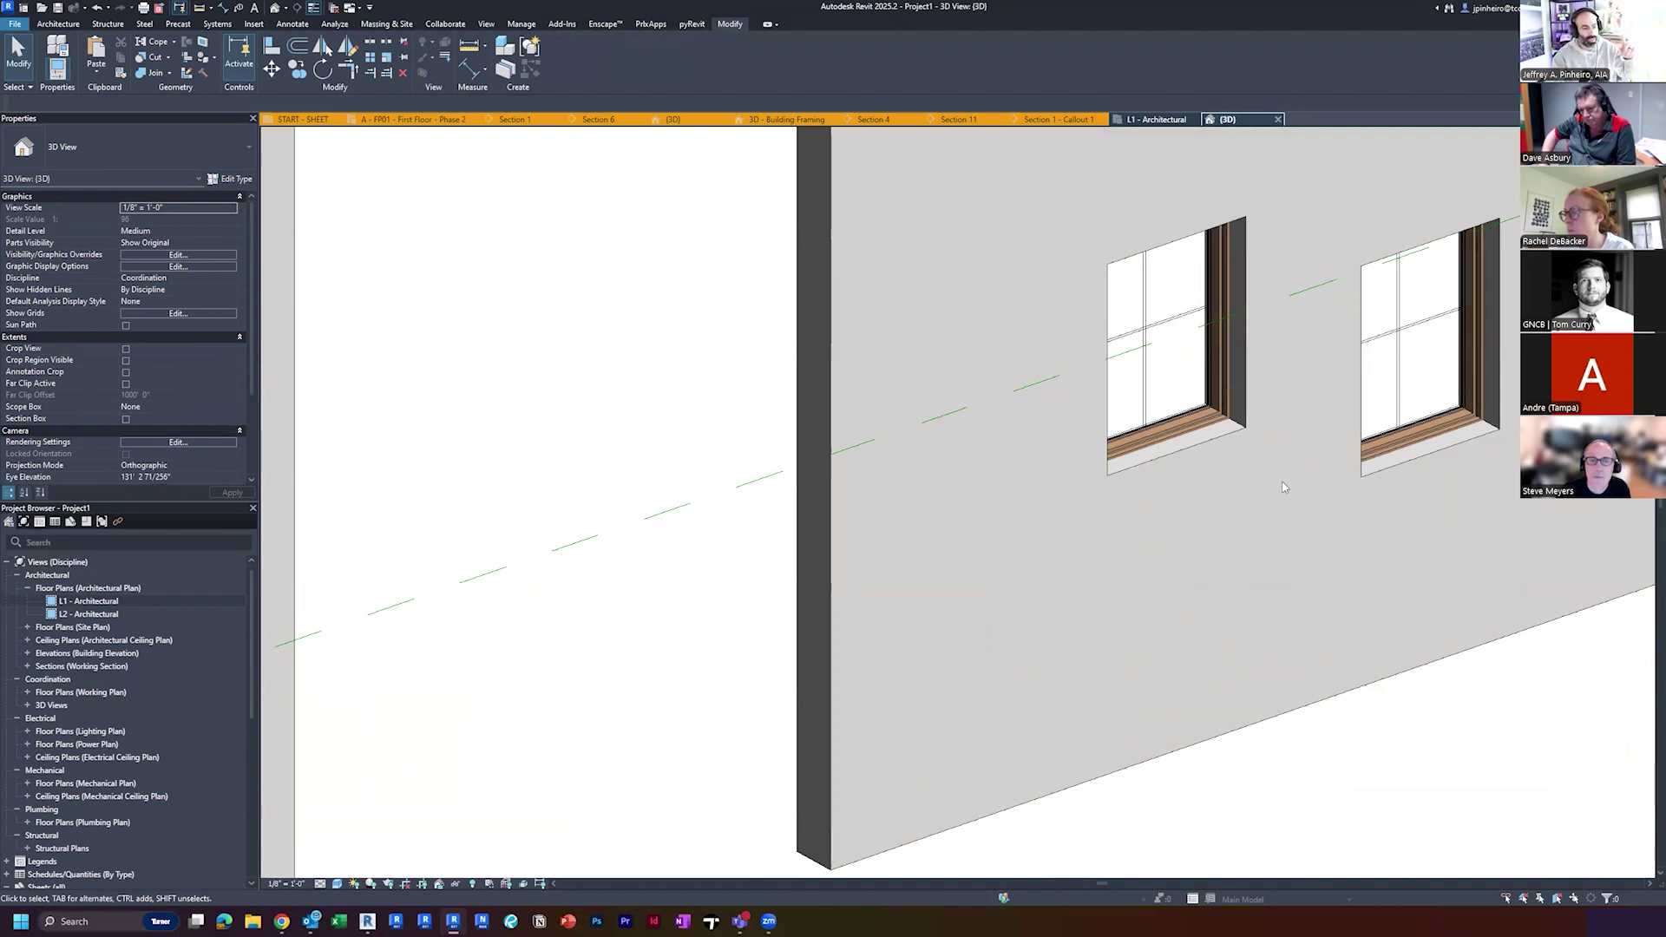
pyautogui.click(1202, 421)
pyautogui.scroll(3, 1203, 420)
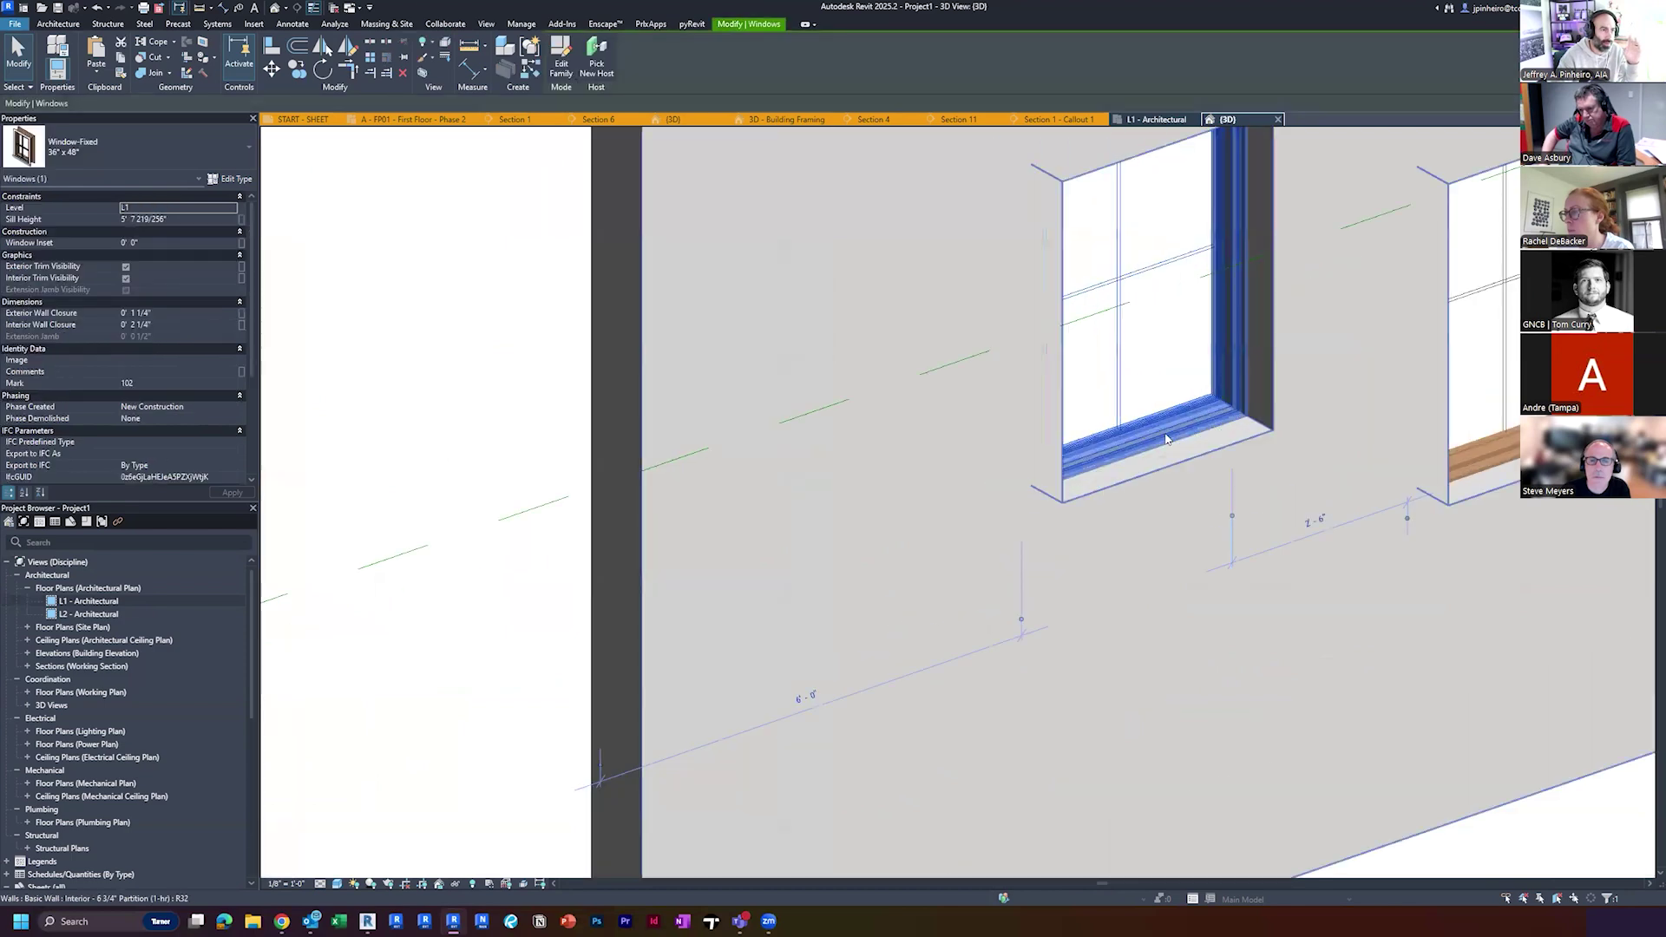
pyautogui.scroll(-7, 1171, 427)
pyautogui.scroll(1, 502, 747)
pyautogui.click(508, 685)
pyautogui.scroll(4, 508, 686)
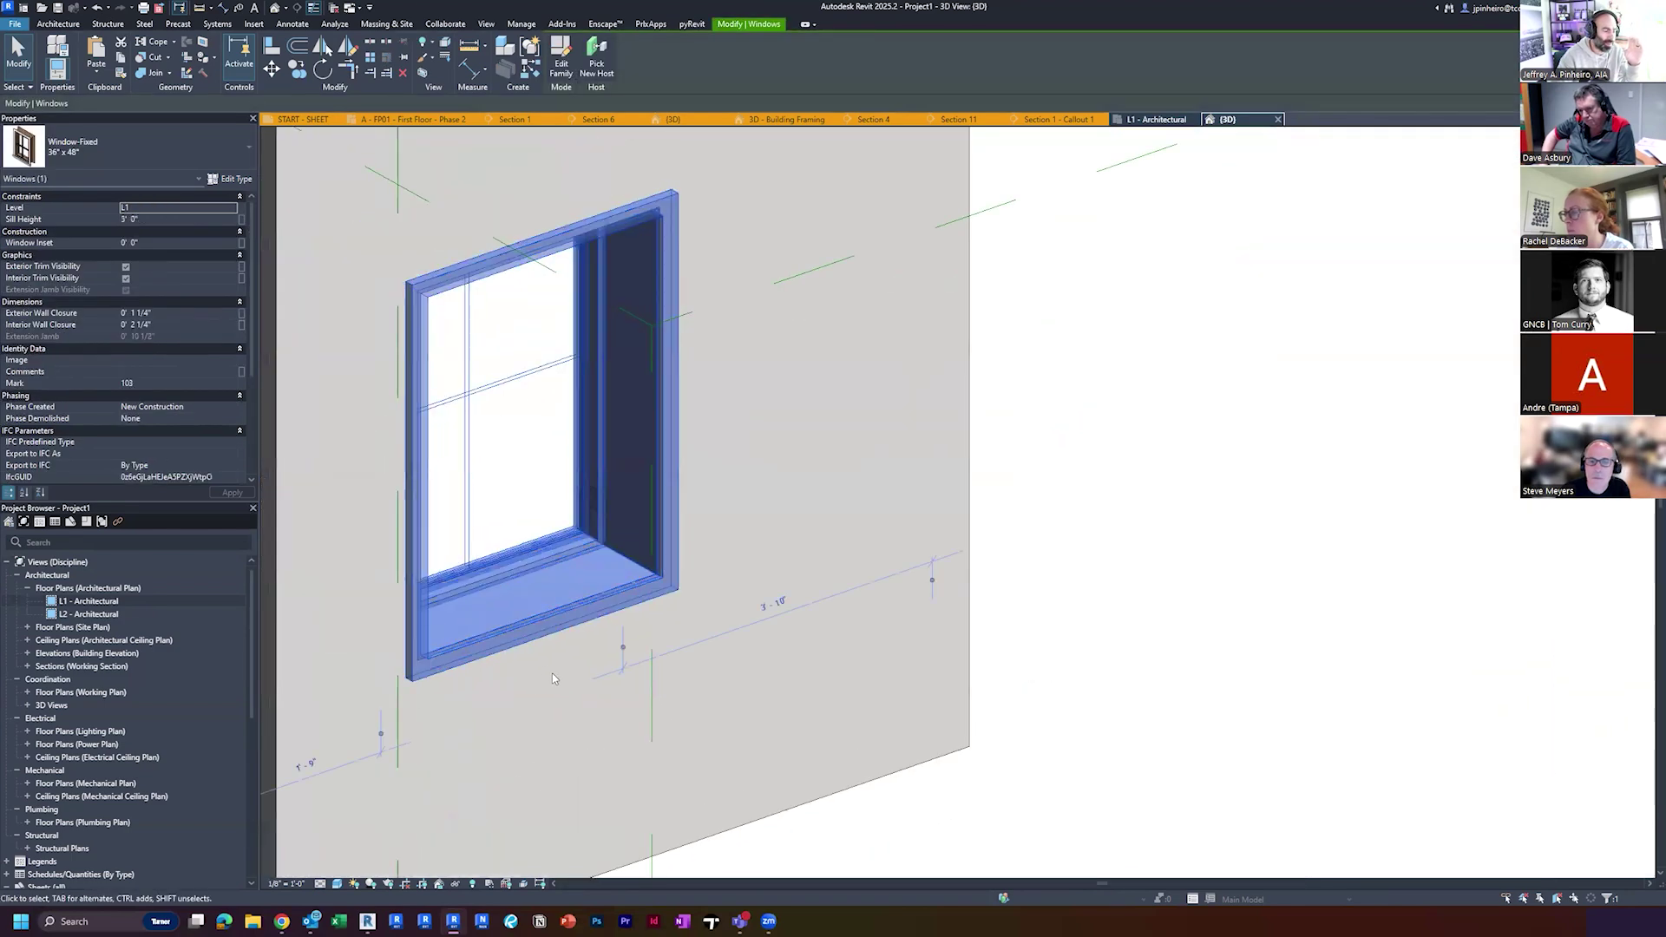
pyautogui.moveTo(552, 673); pyautogui.dragTo(703, 657, button='middle')
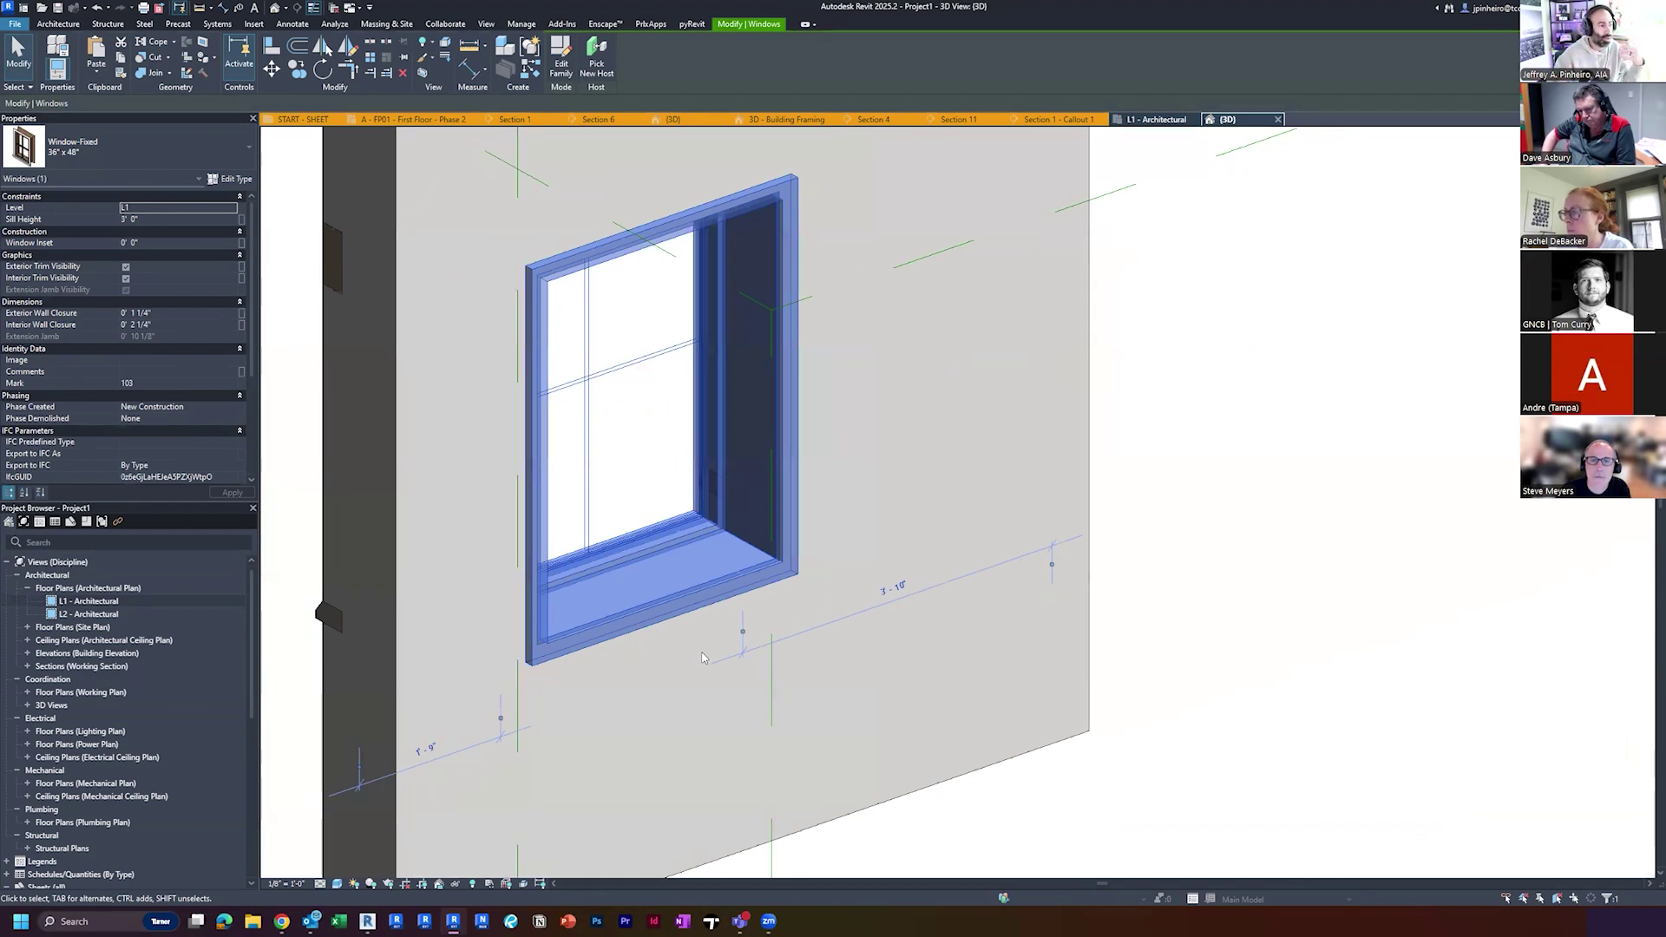
# Open the Window-Fixed family of the window in the layered wall for editing
pyautogui.moveTo(696, 631); pyautogui.dragTo(674, 616)
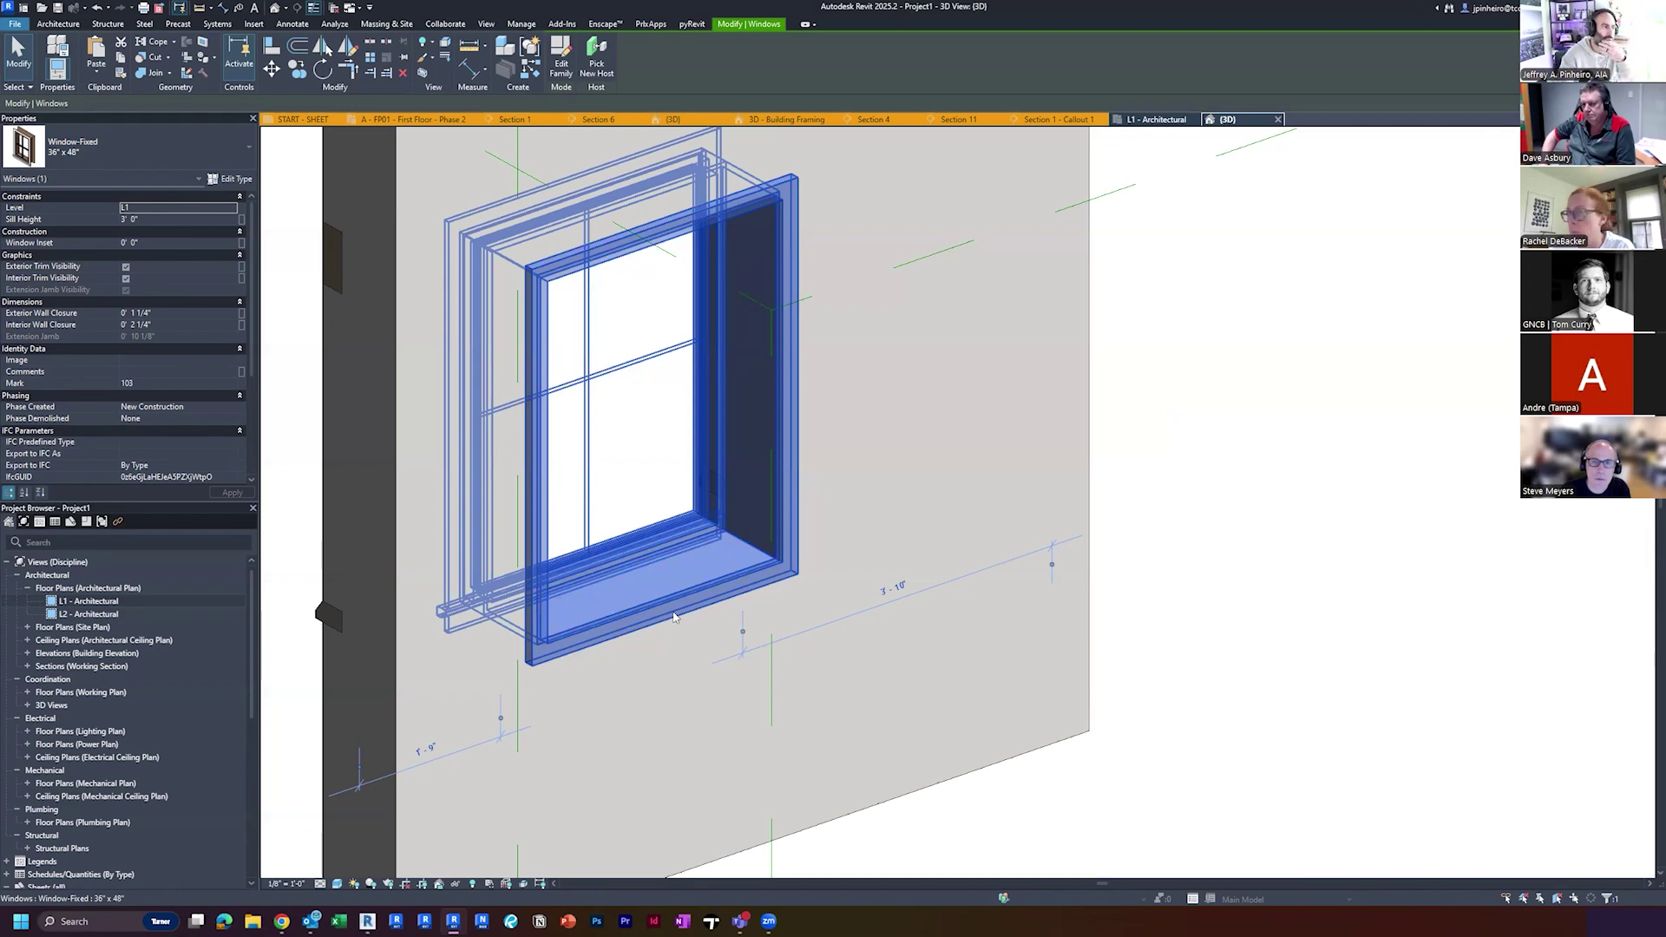
pyautogui.scroll(-2, 697, 681)
pyautogui.scroll(1, 657, 652)
pyautogui.press('Escape')
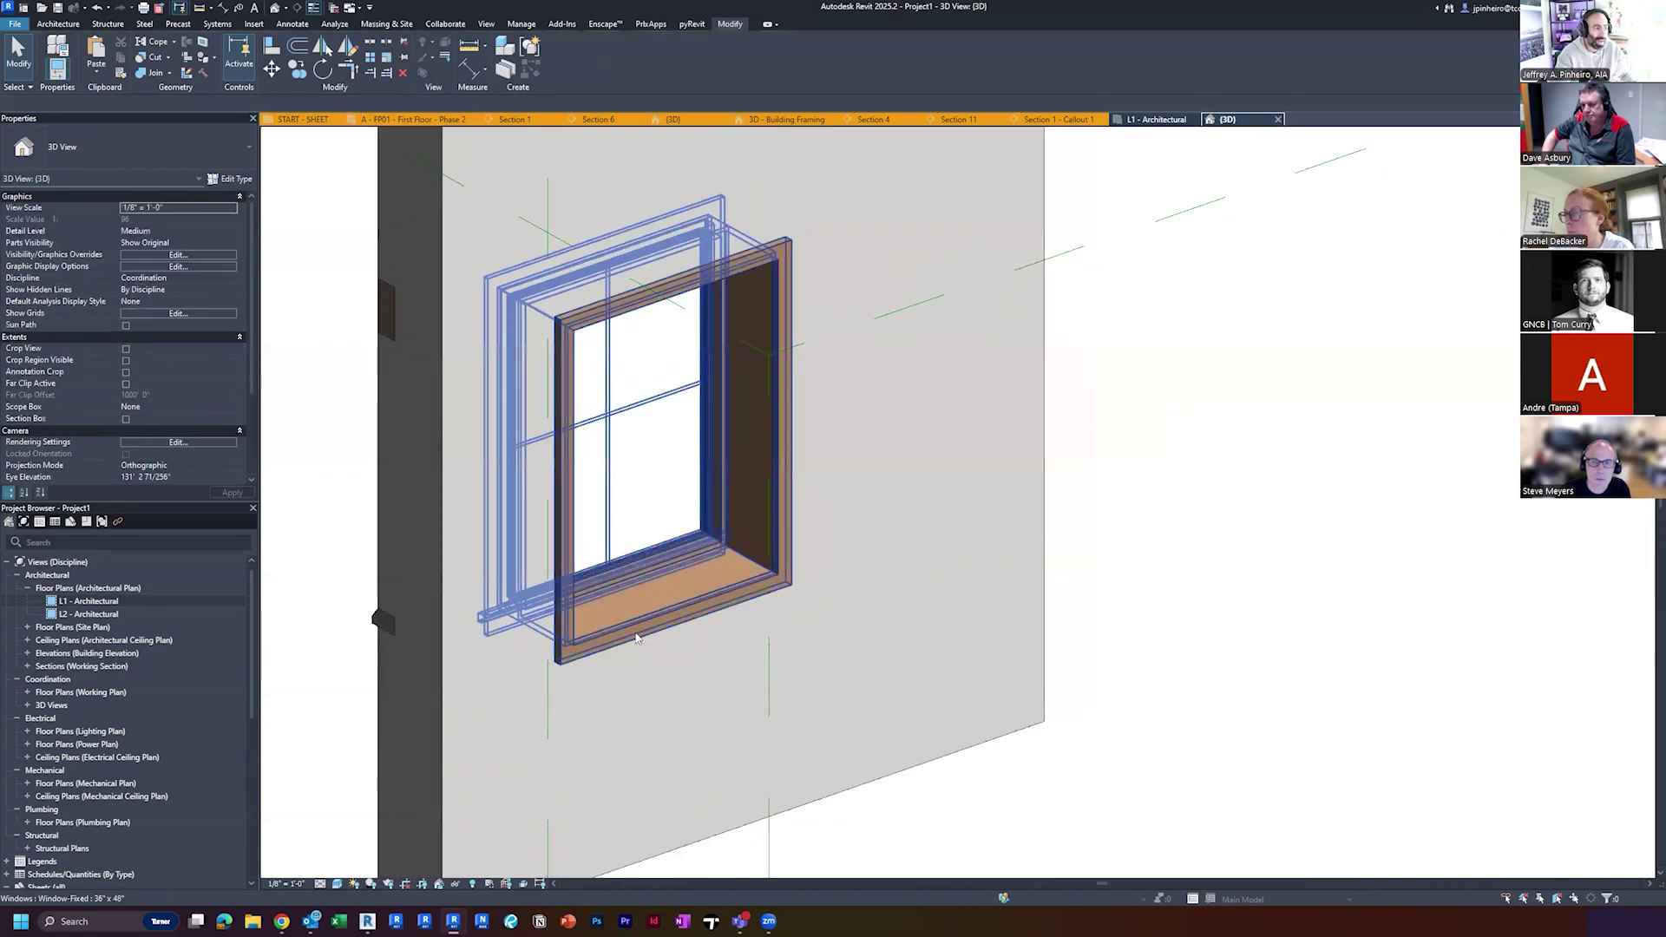
pyautogui.click(636, 638)
pyautogui.moveTo(707, 700); pyautogui.dragTo(755, 698, button='middle')
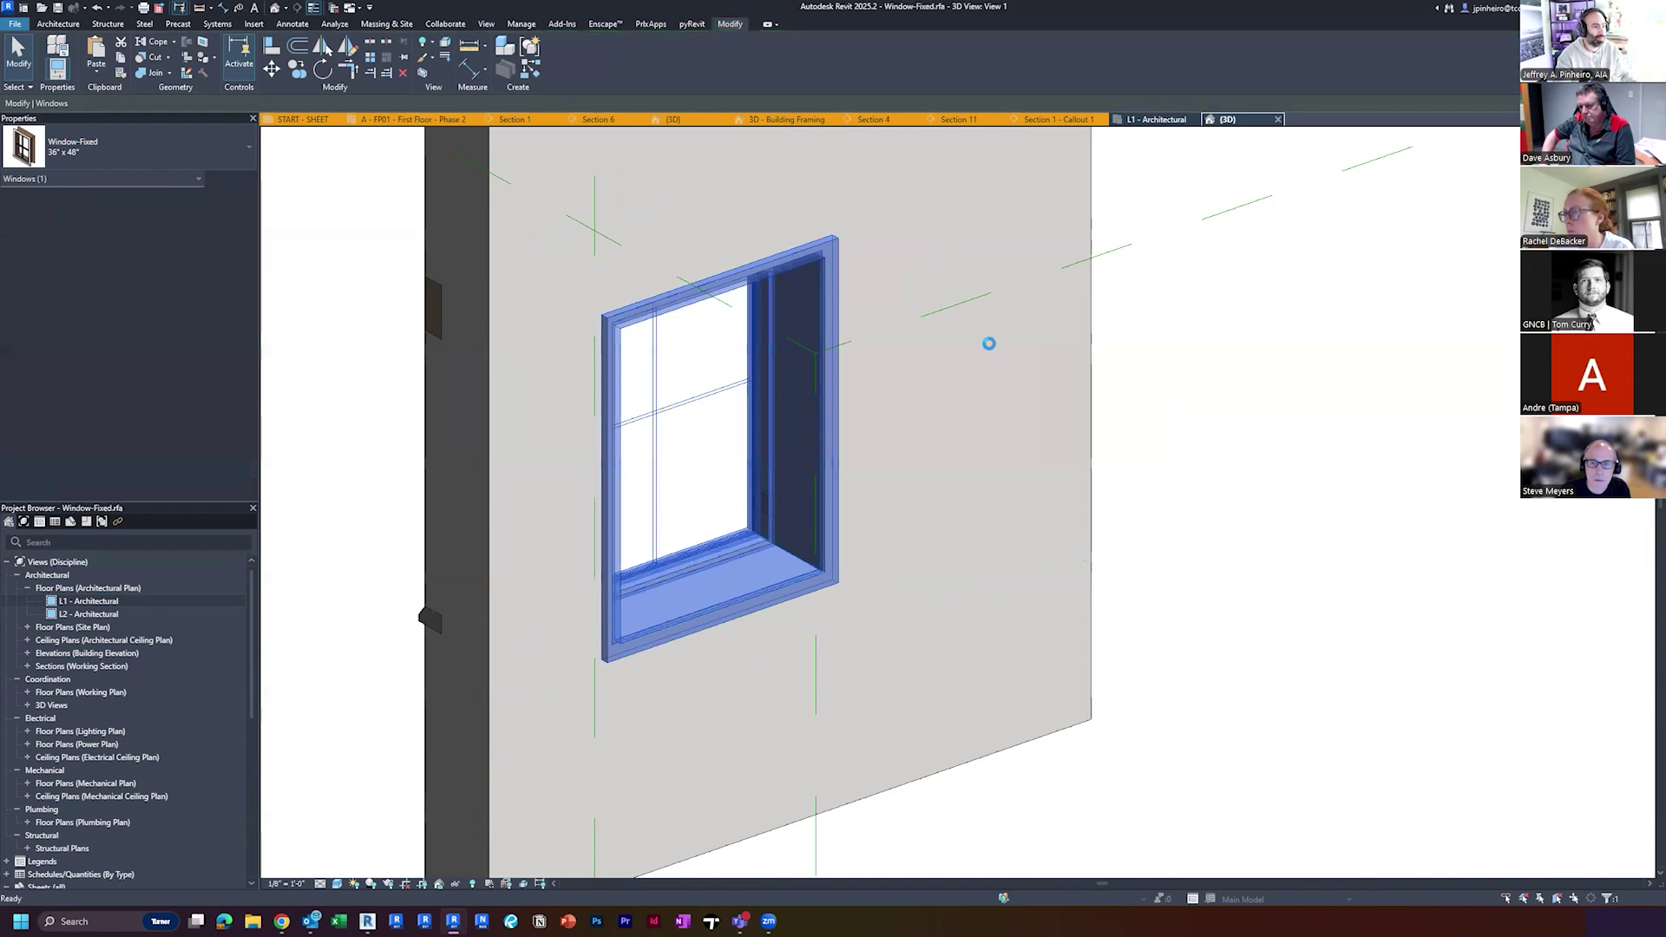
# Turn on all model categories, including Walls, in the visibility settings of the window family's 3D view
pyautogui.press('c')
pyautogui.press('v')
pyautogui.press('g')
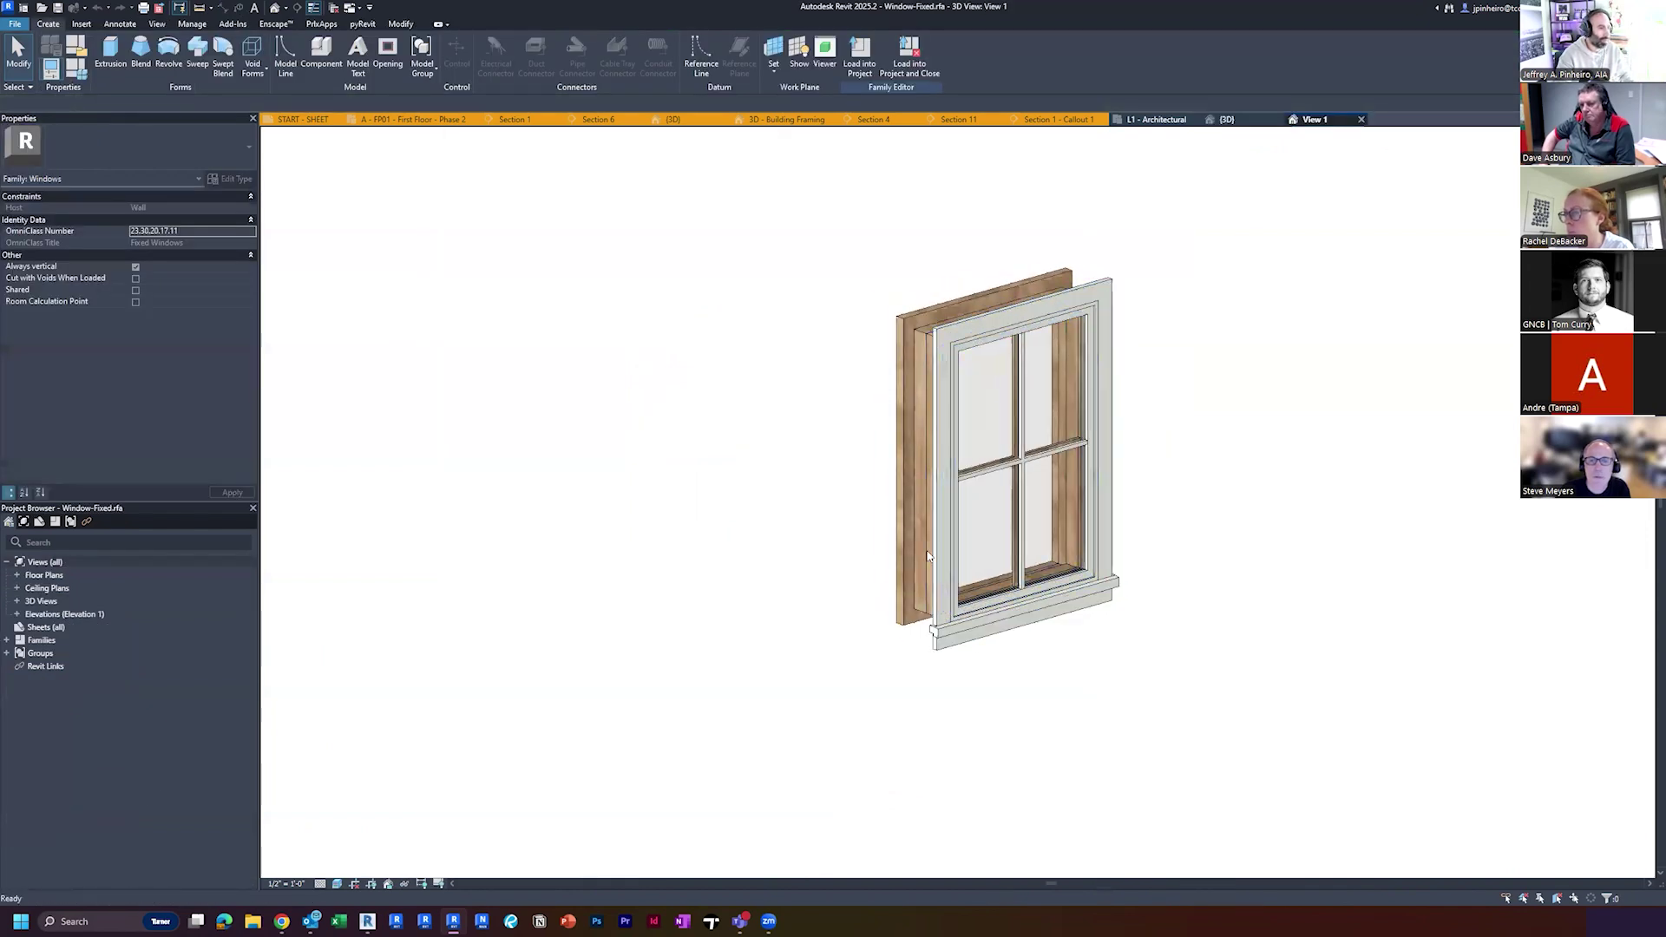
pyautogui.click(466, 633)
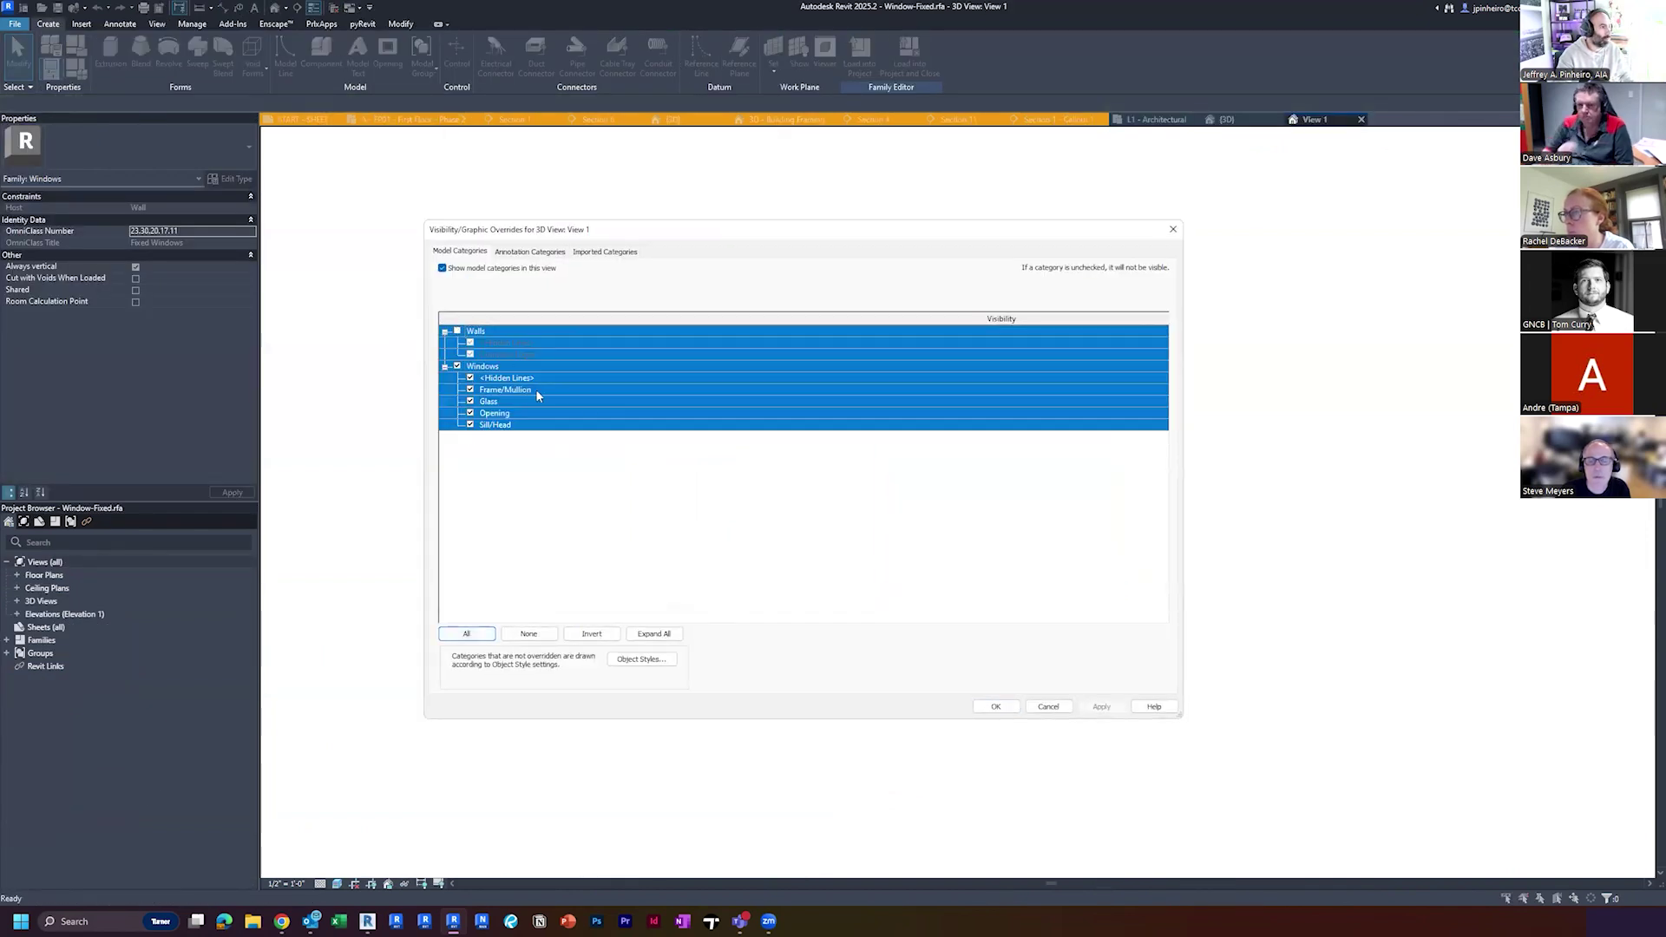
pyautogui.click(996, 706)
# Examine the window and its interior trim within the family's host wall from the inner side
pyautogui.keyDown('shift'); pyautogui.moveTo(997, 718); pyautogui.dragTo(1001, 620, button='middle'); pyautogui.keyUp('shift')
pyautogui.click(930, 492)
pyautogui.scroll(3, 930, 492)
pyautogui.press('Escape')
pyautogui.click(925, 499)
pyautogui.scroll(-6, 926, 498)
pyautogui.moveTo(926, 499); pyautogui.dragTo(803, 525, button='middle')
pyautogui.press('Escape')
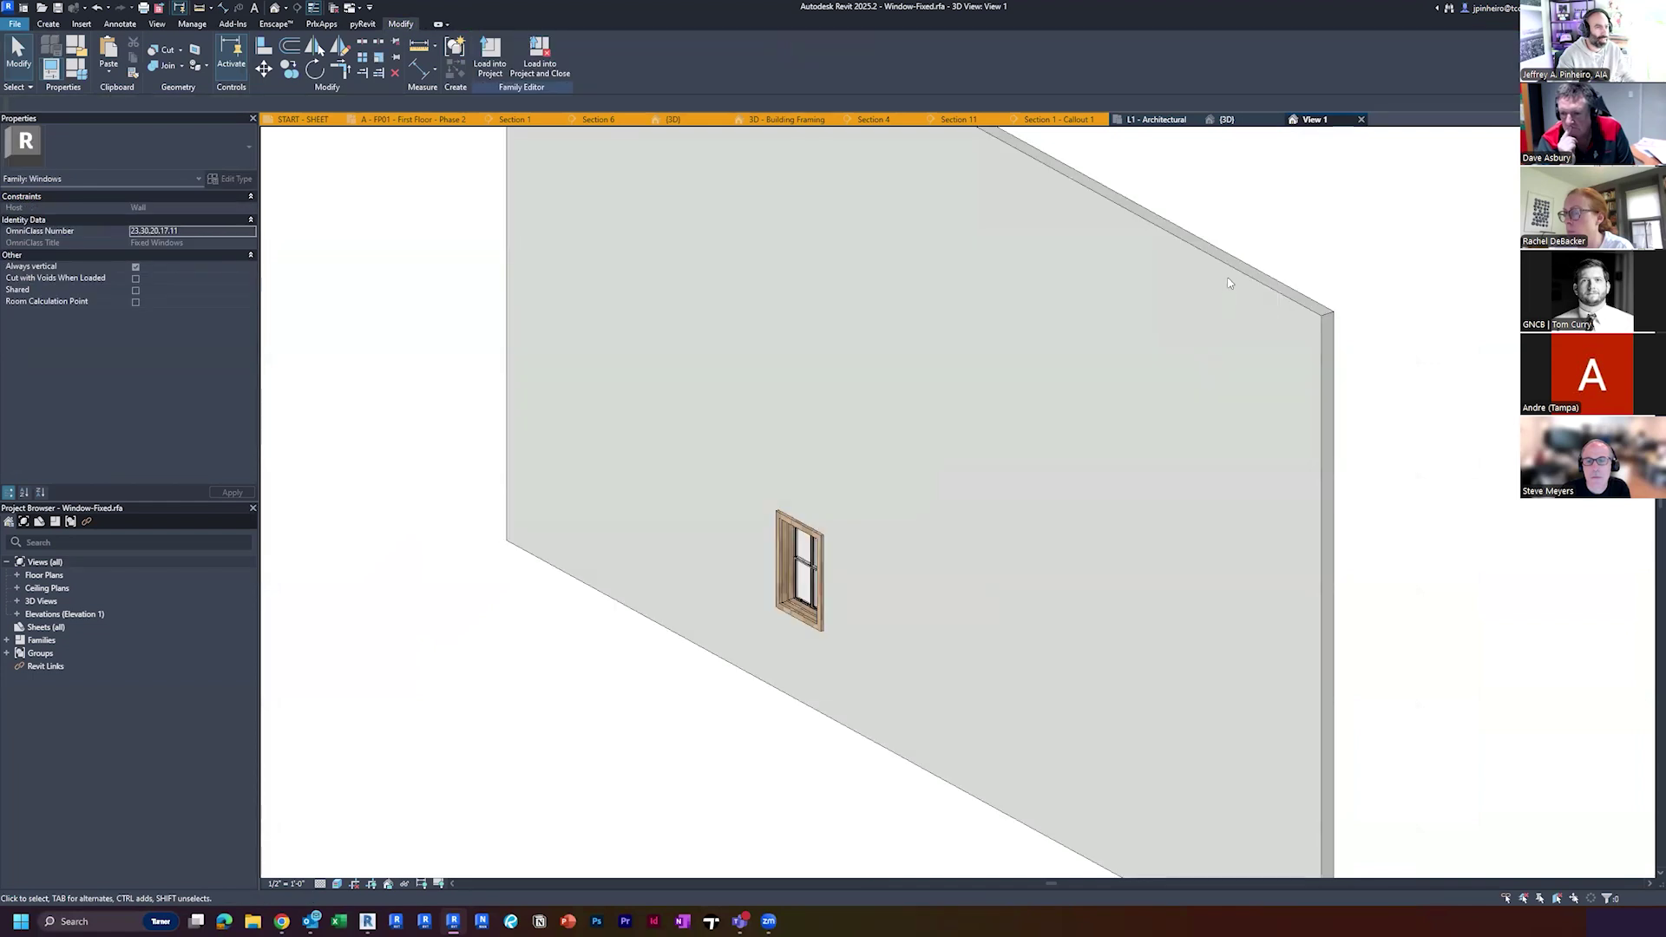
# Set the structure layer thickness of the family's Generic - 6" host wall to 1'
pyautogui.click(1225, 275)
pyautogui.keyDown('shift'); pyautogui.moveTo(1225, 274); pyautogui.dragTo(893, 433, button='middle'); pyautogui.keyUp('shift')
pyautogui.scroll(2, 793, 369)
pyautogui.click(160, 150)
pyautogui.click(72, 208)
pyautogui.click(227, 179)
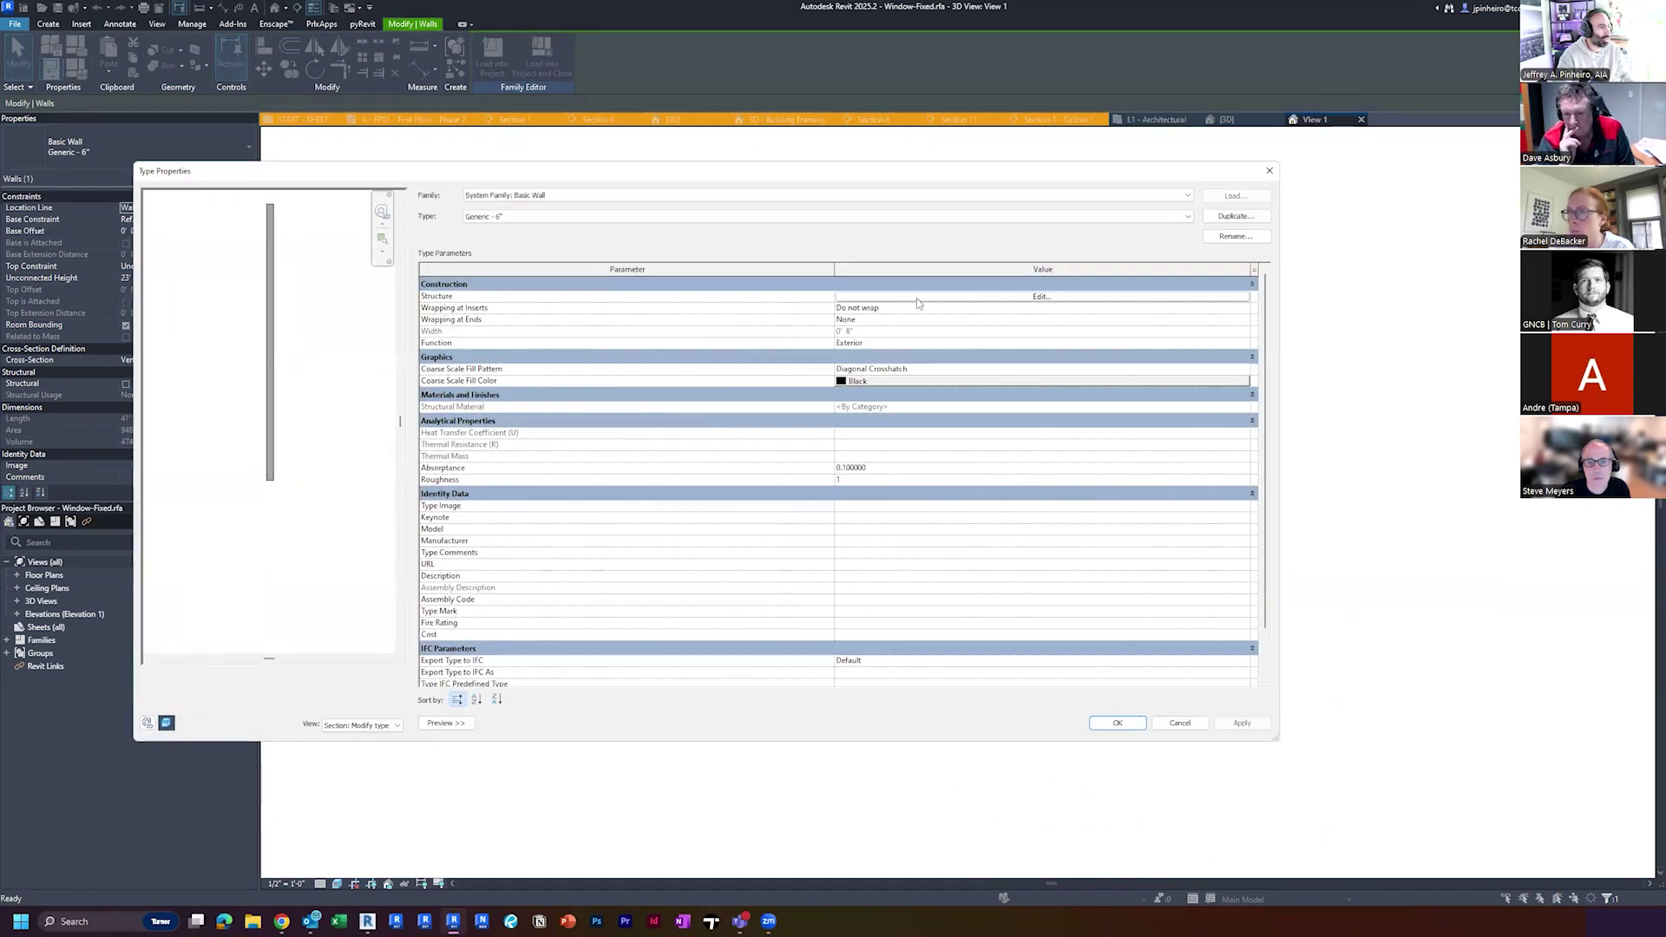
pyautogui.click(918, 299)
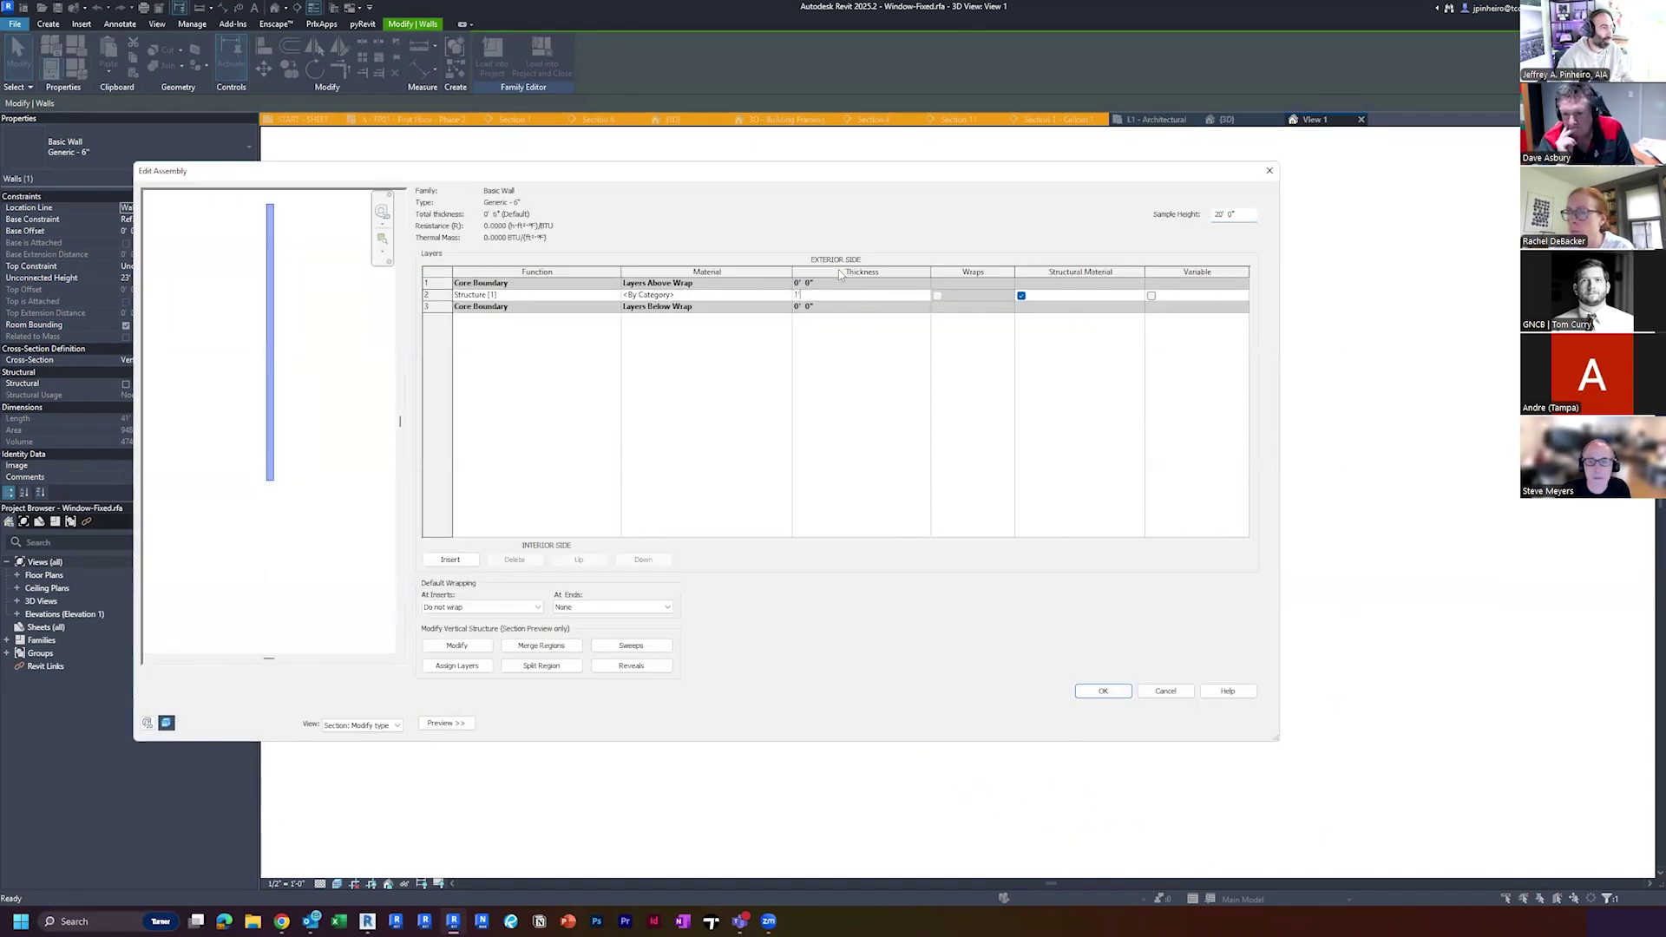
pyautogui.click(1121, 722)
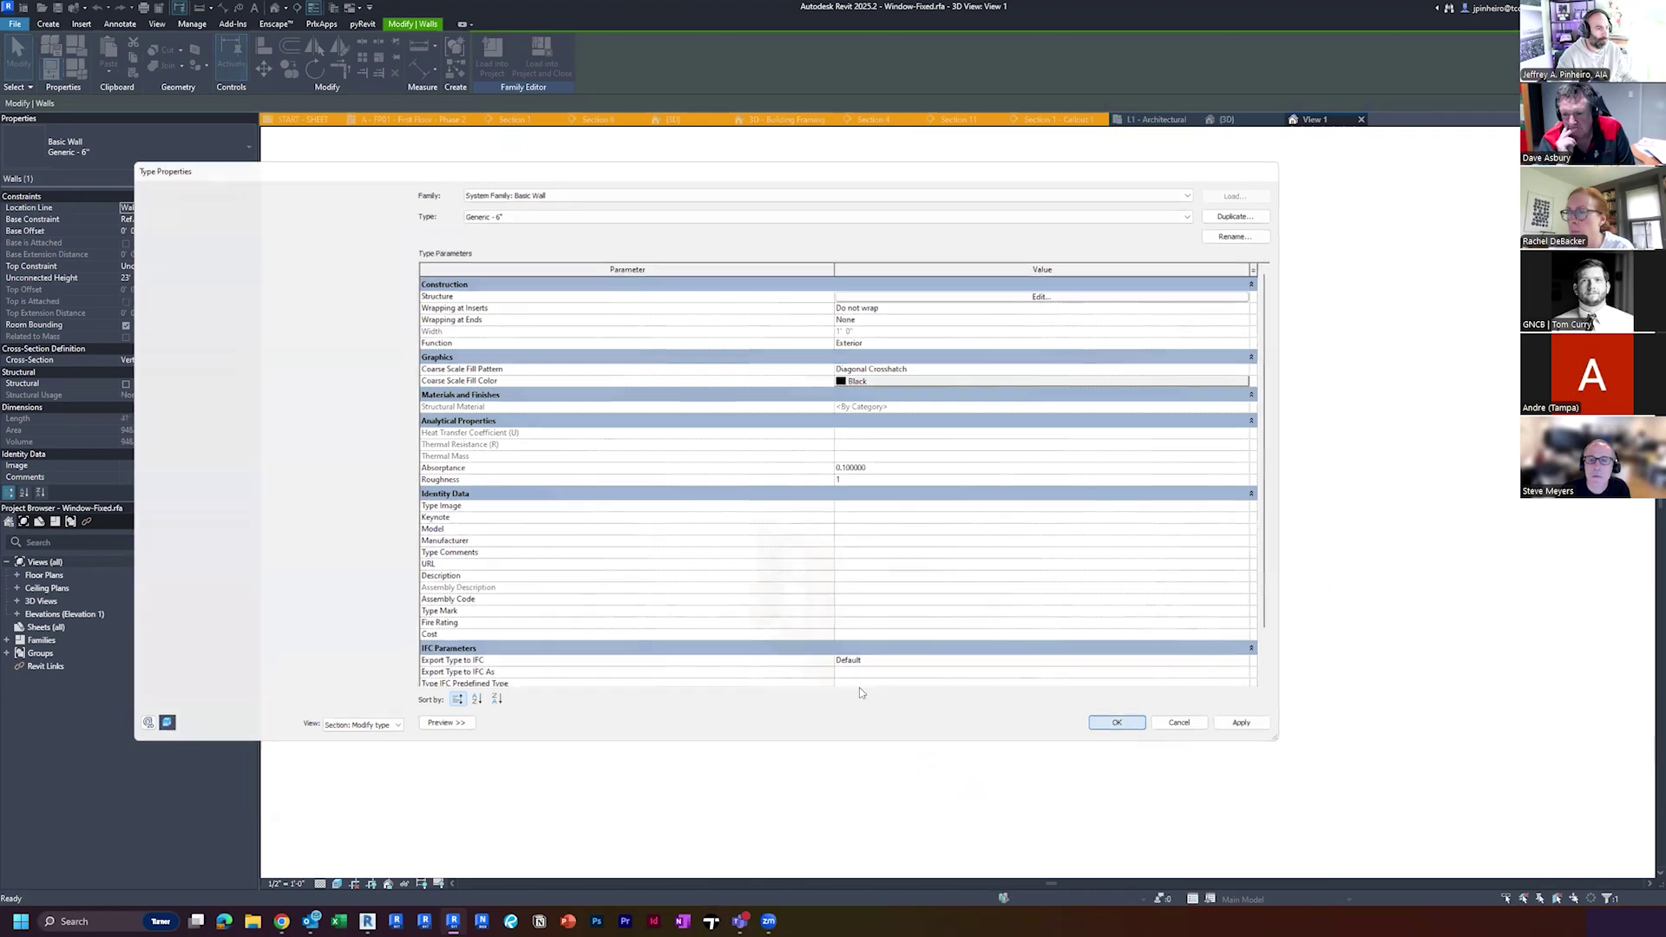
pyautogui.scroll(2, 832, 629)
pyautogui.press('Escape')
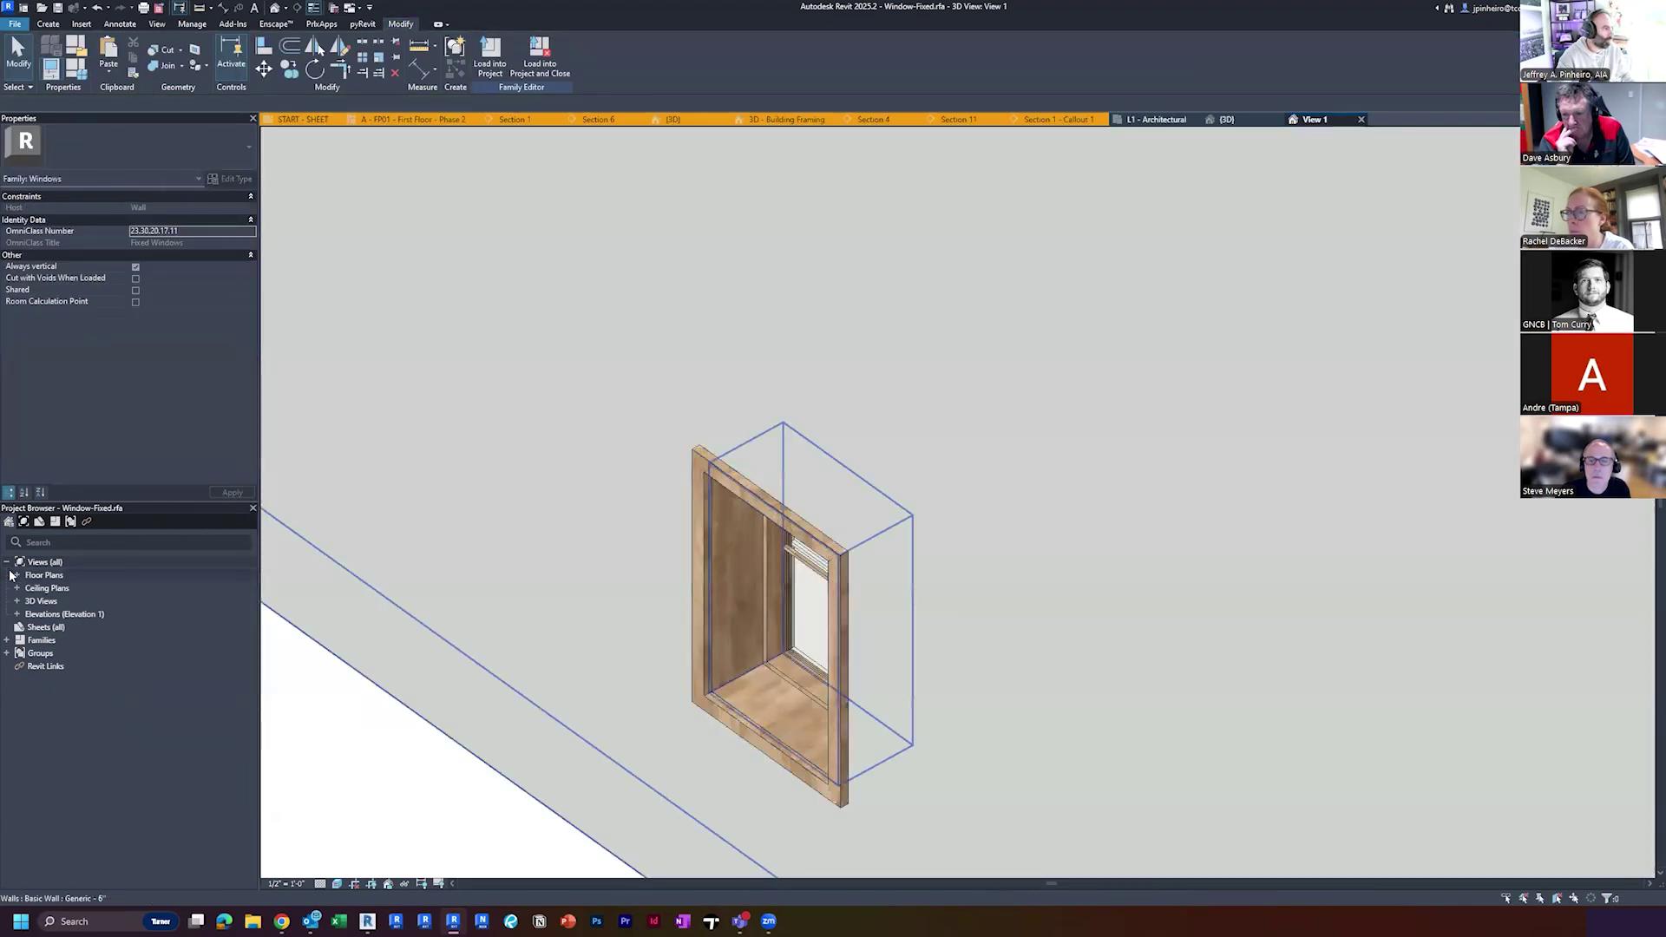
# Open the family's Ref. Level floor plan and frame the window with its reference planes and dimensions
pyautogui.click(10, 575)
pyautogui.doubleClick(50, 589)
pyautogui.scroll(5, 751, 529)
pyautogui.moveTo(1079, 579); pyautogui.dragTo(827, 664, button='middle')
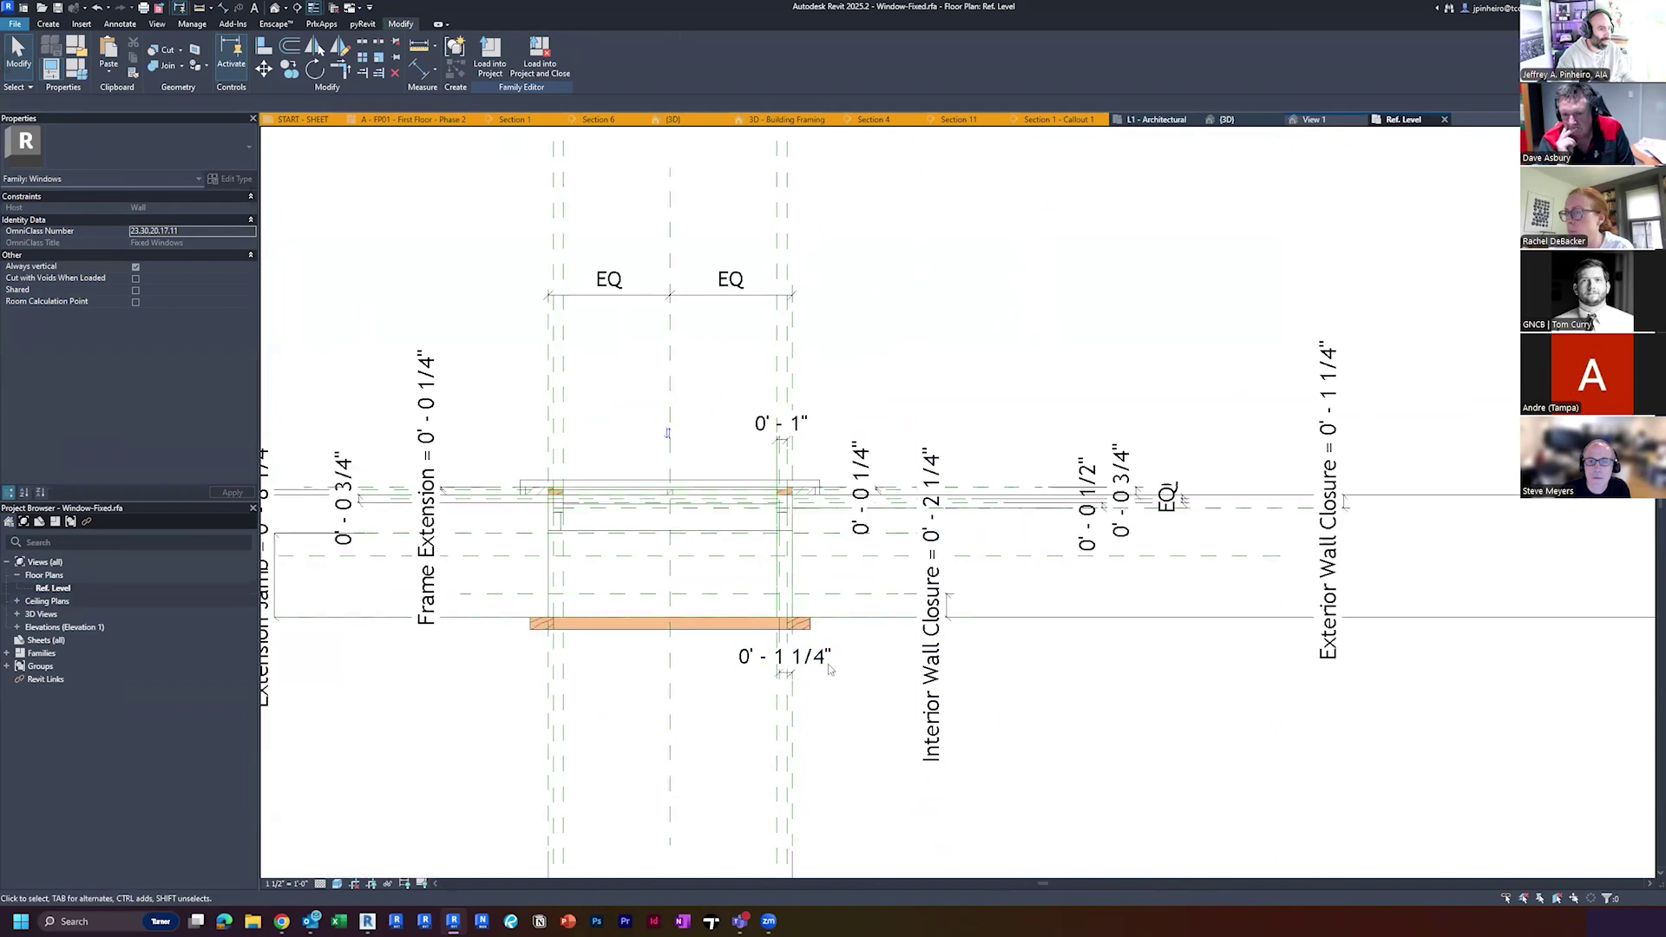
pyautogui.middleClick(1089, 630)
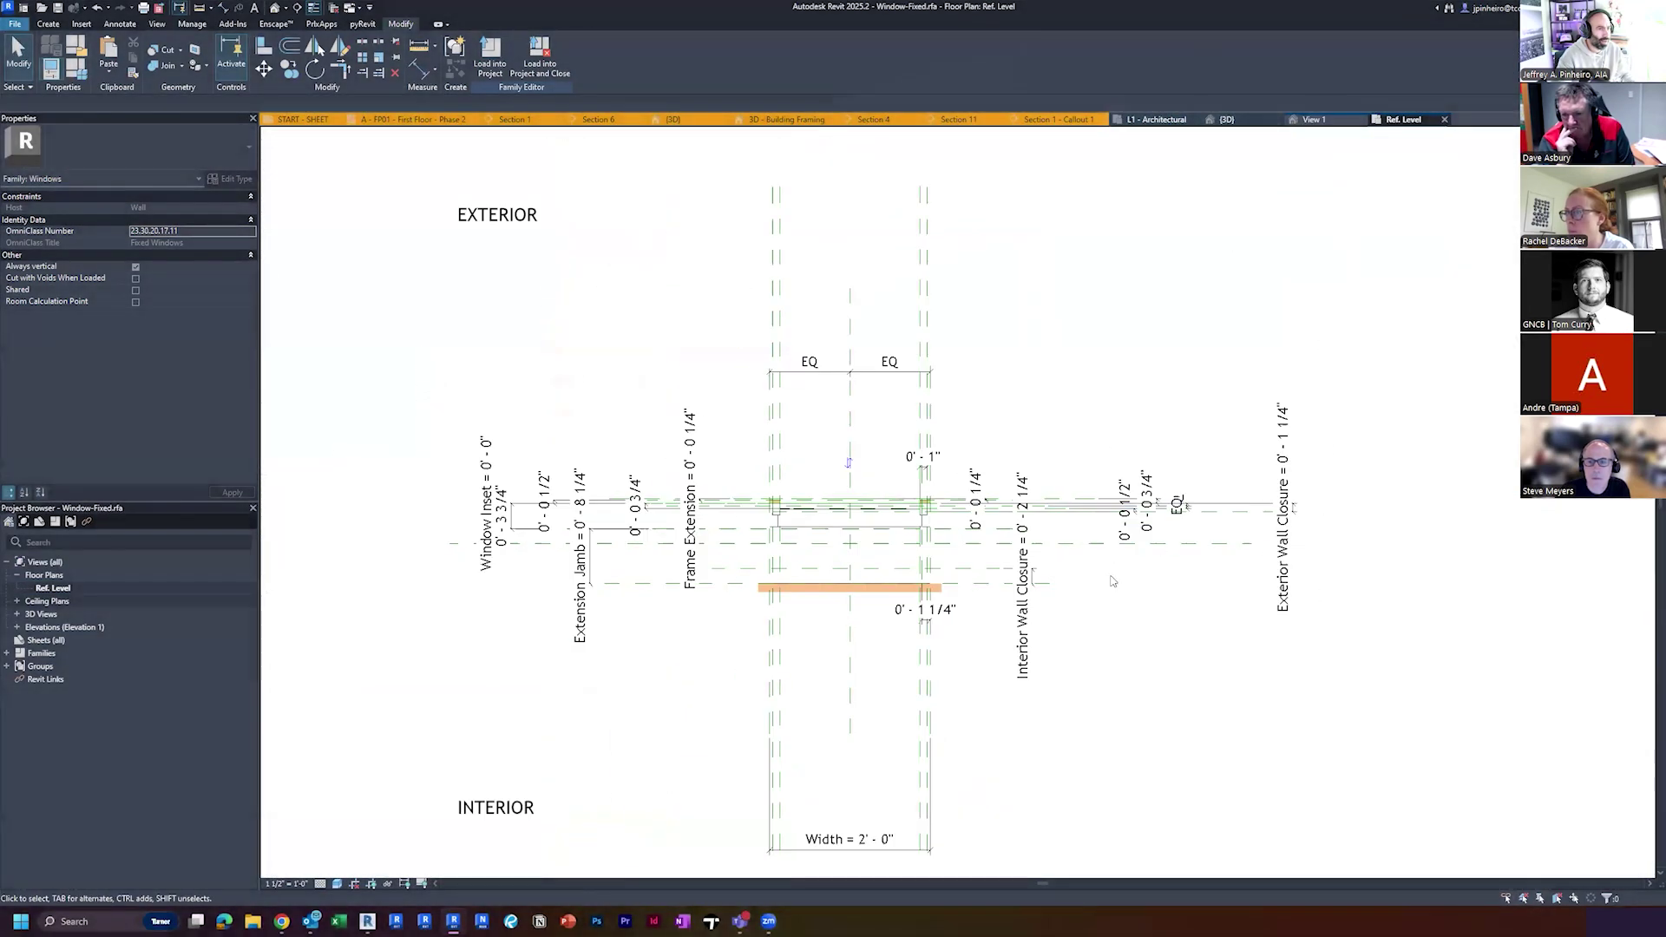
# Draw a horizontal reference plane across the window on the interior side, beyond the interior trim
pyautogui.scroll(2, 1002, 655)
pyautogui.press('r')
pyautogui.press('p')
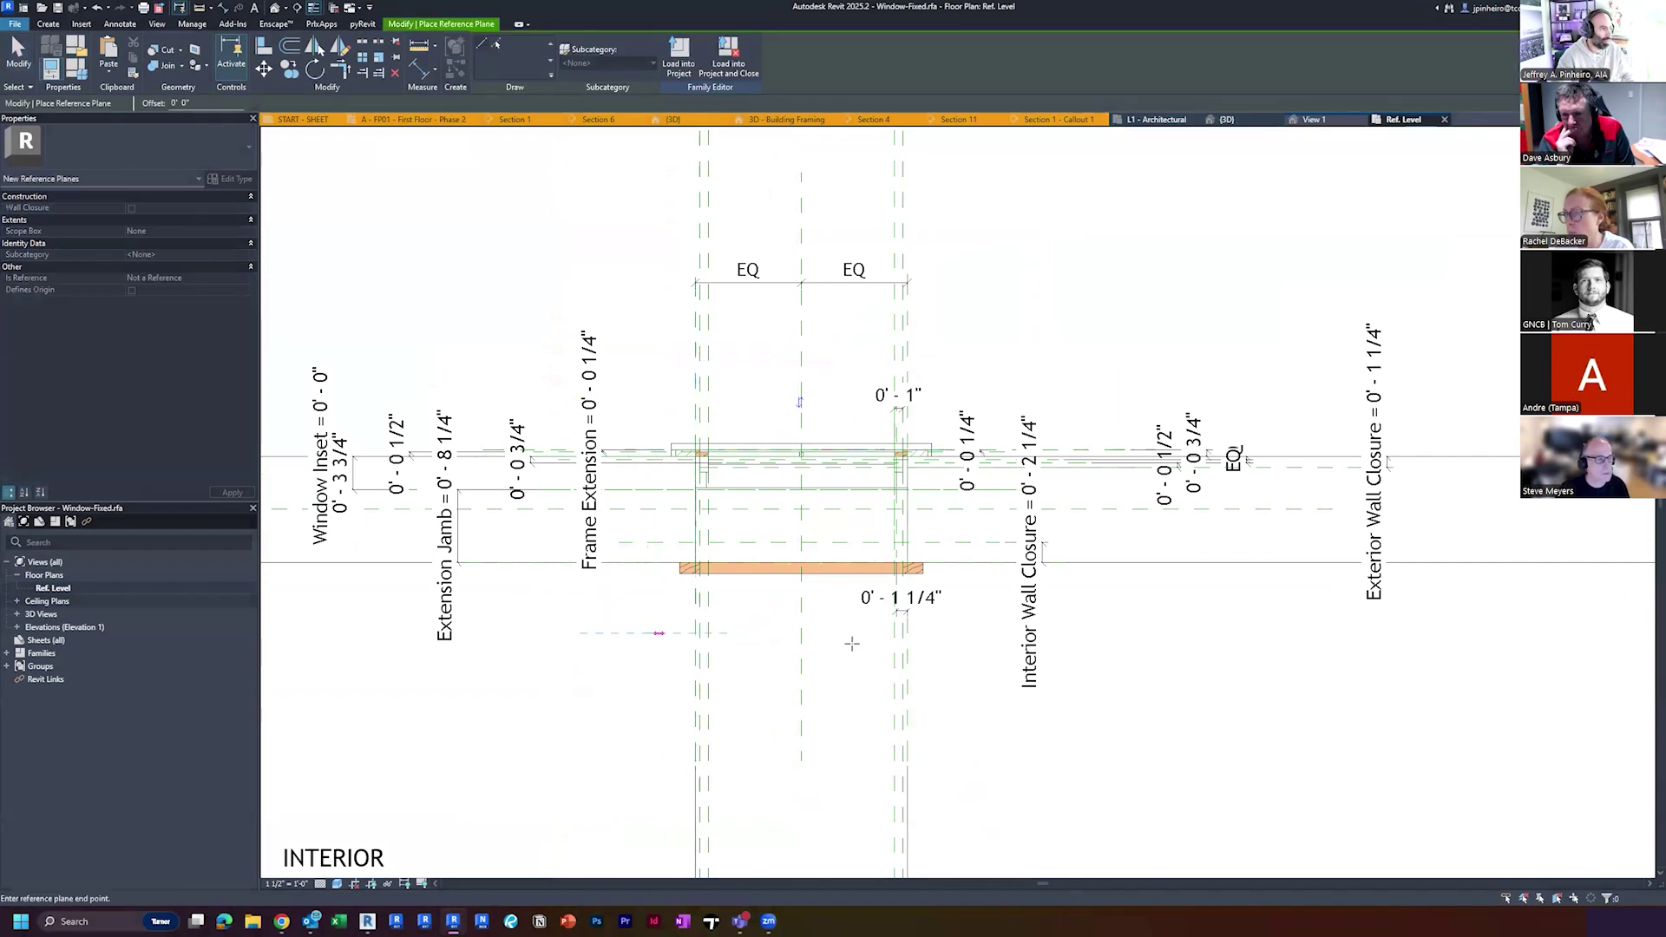
pyautogui.press('Escape')
pyautogui.scroll(3, 637, 632)
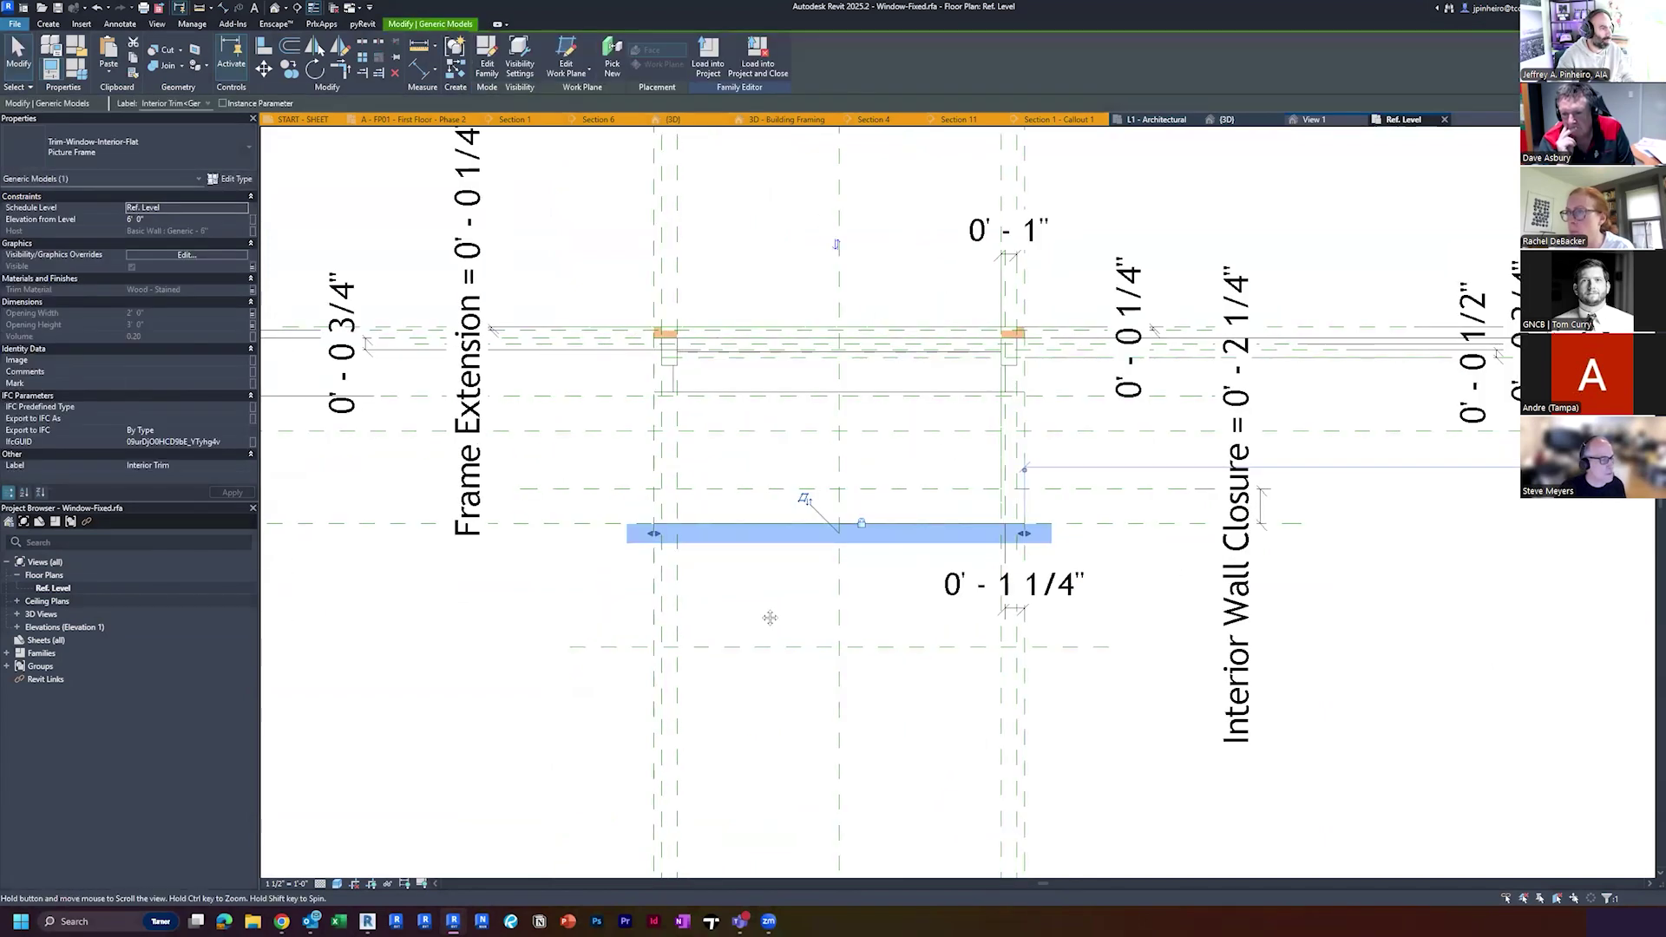
# Try to align the Trim-Window-Interior-Flat component and the frame extension with the new interior reference plane
pyautogui.press('Escape')
pyautogui.press('l')
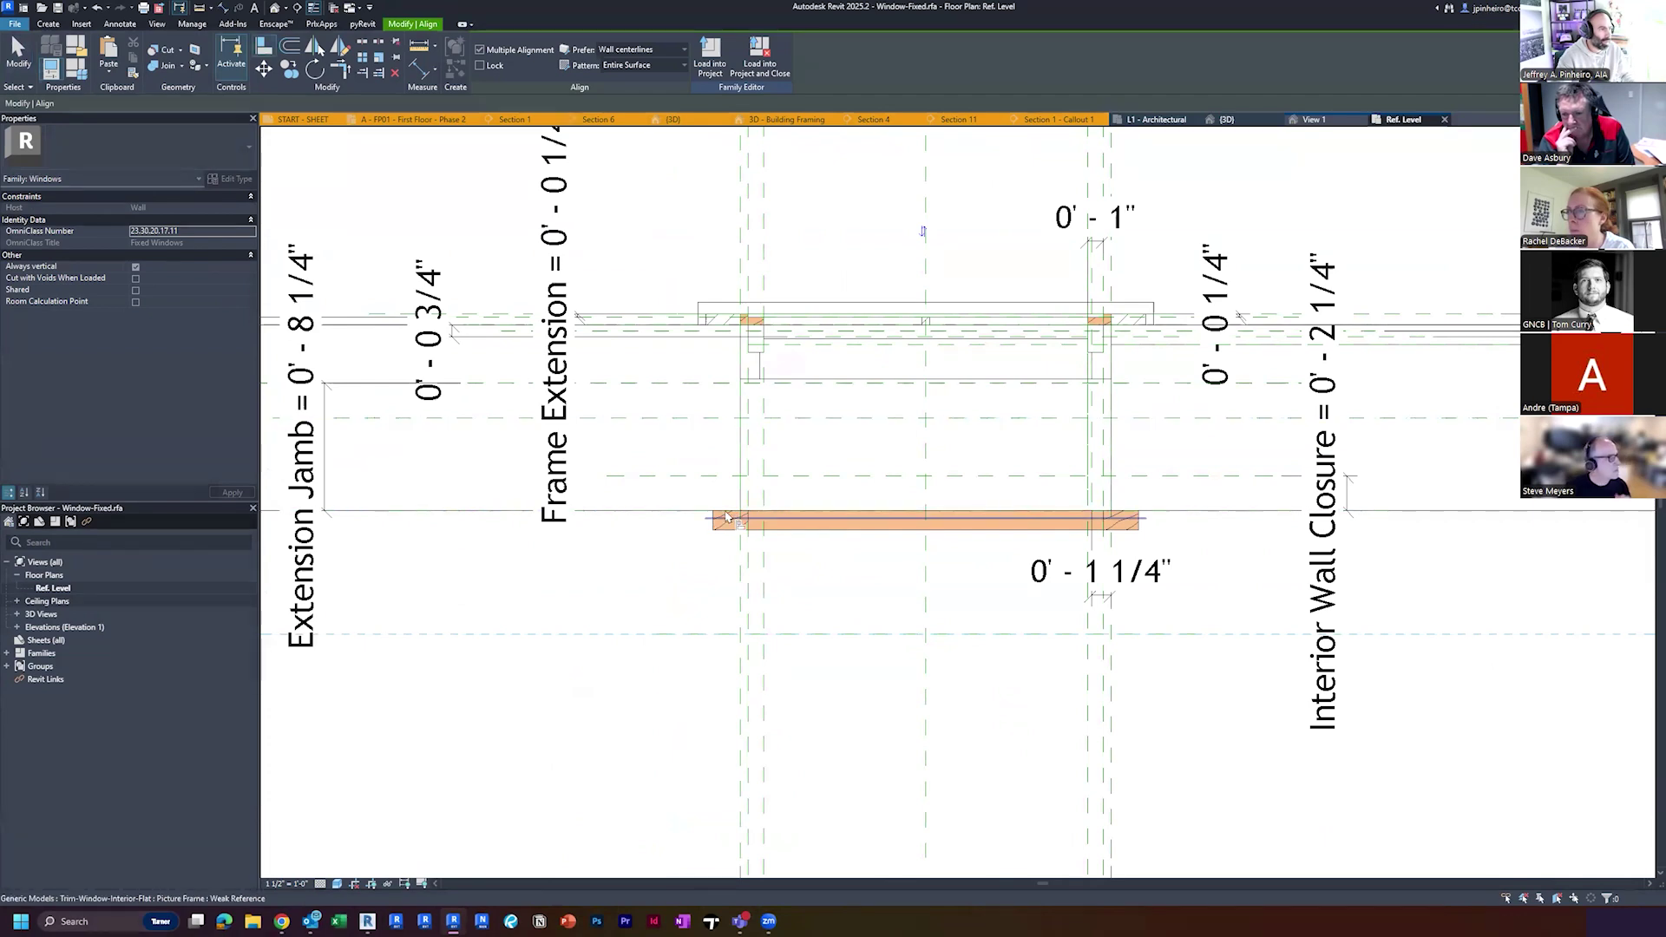
pyautogui.press('Escape')
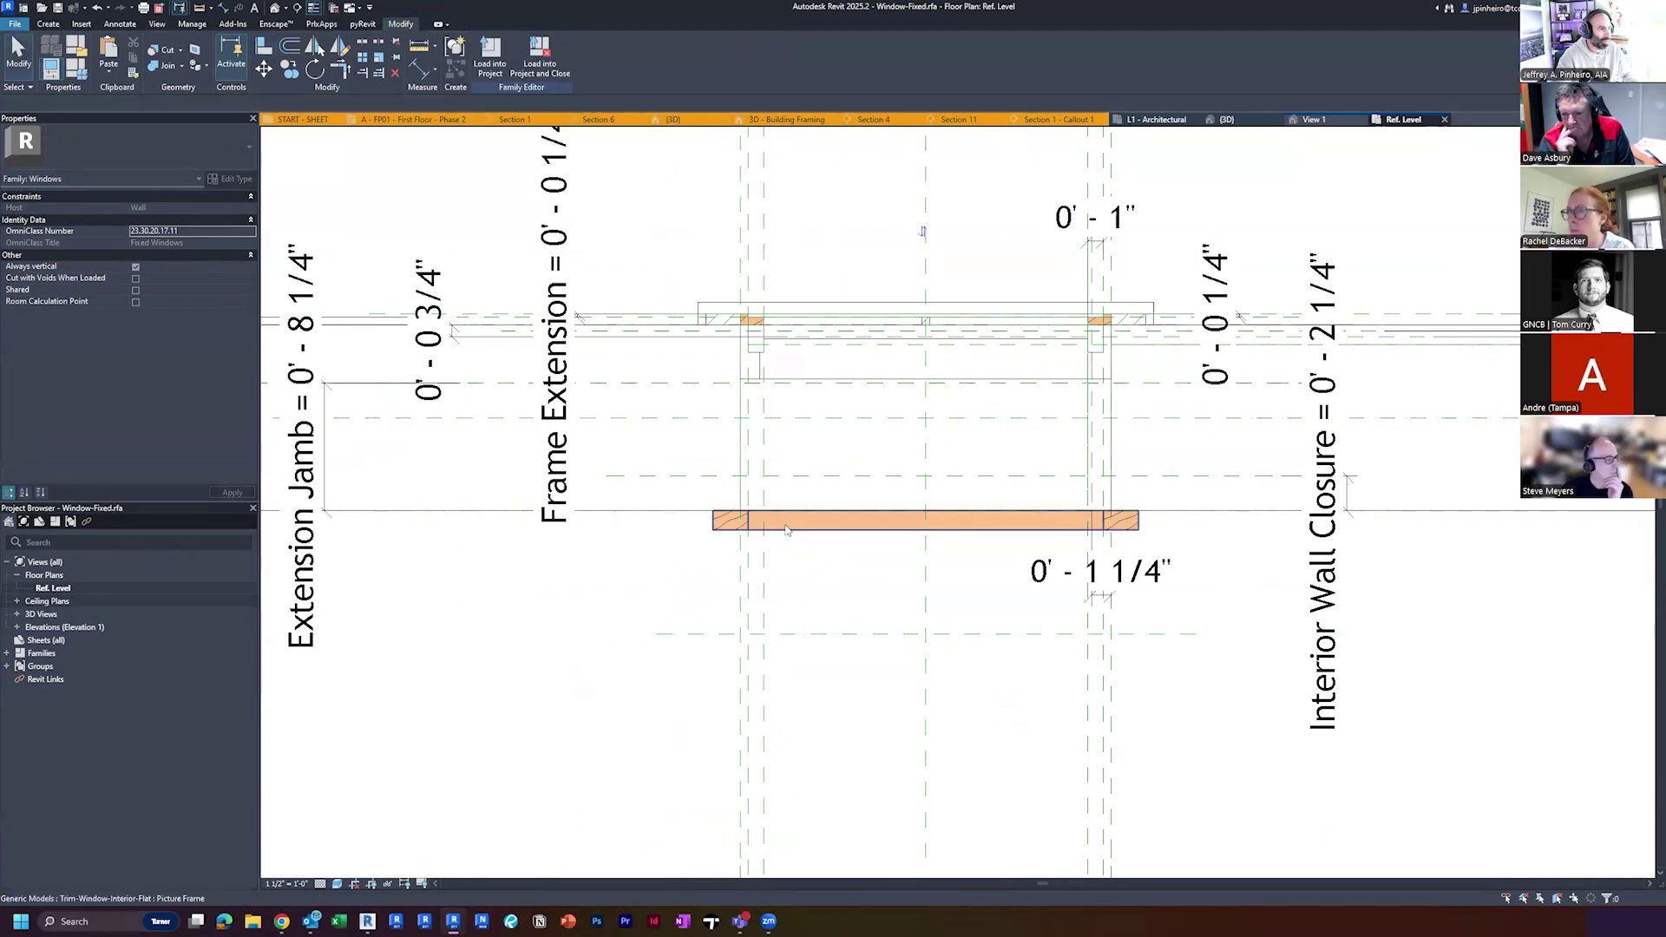
pyautogui.click(725, 523)
pyautogui.scroll(2, 789, 569)
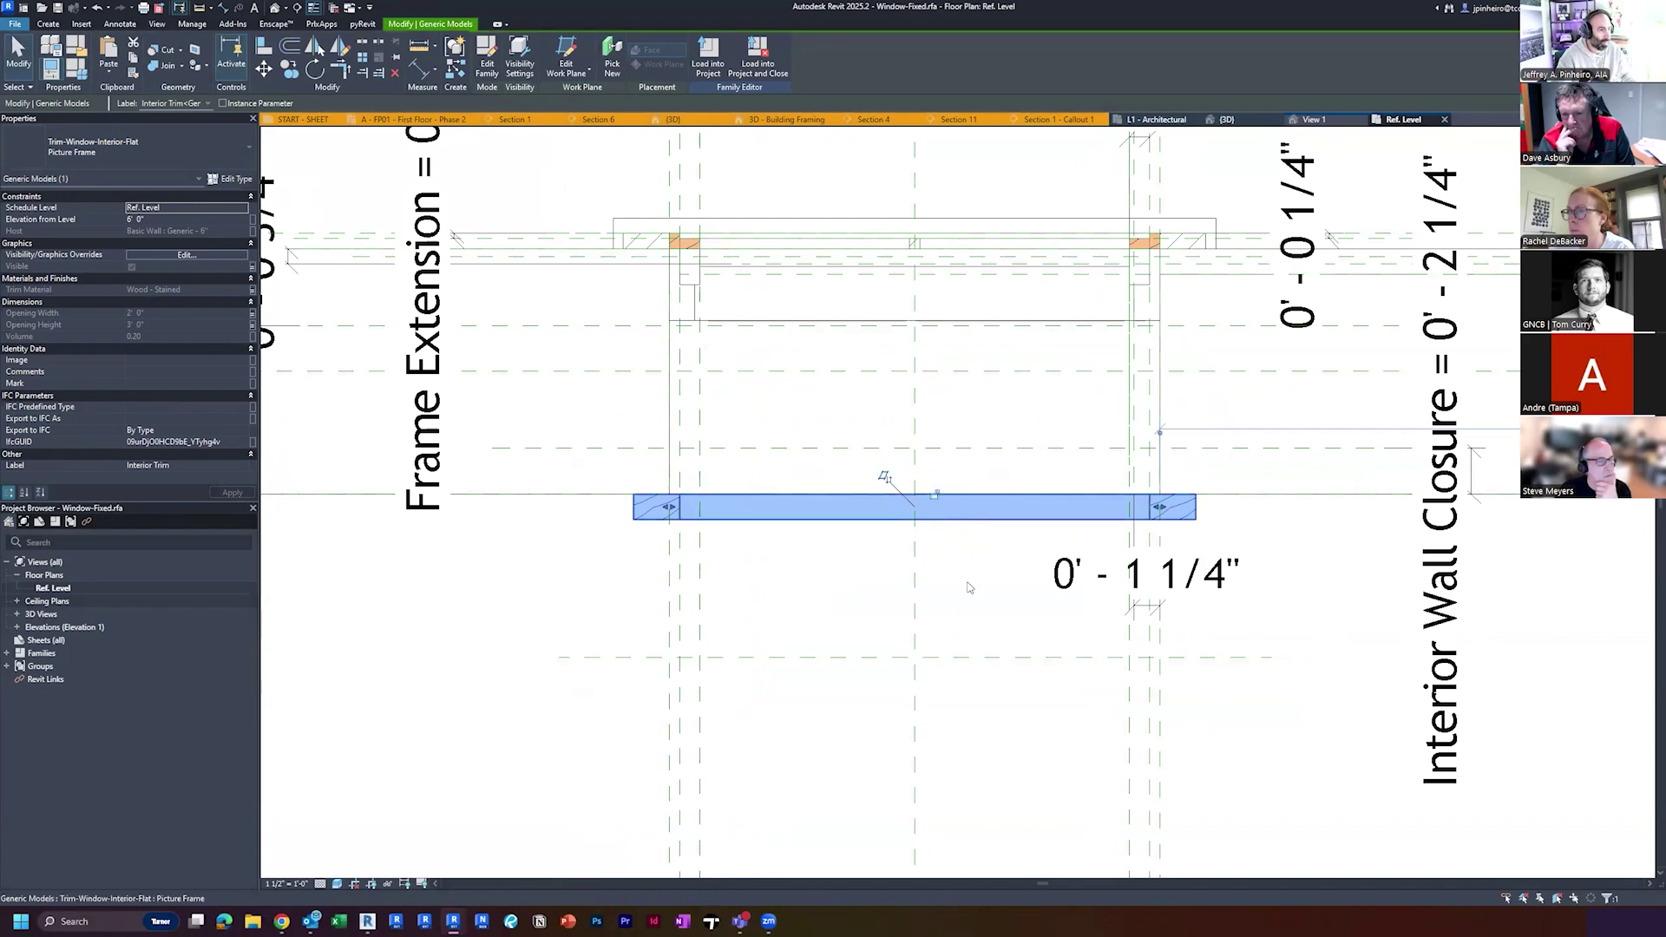
pyautogui.click(967, 595)
pyautogui.press('a')
pyautogui.press('l')
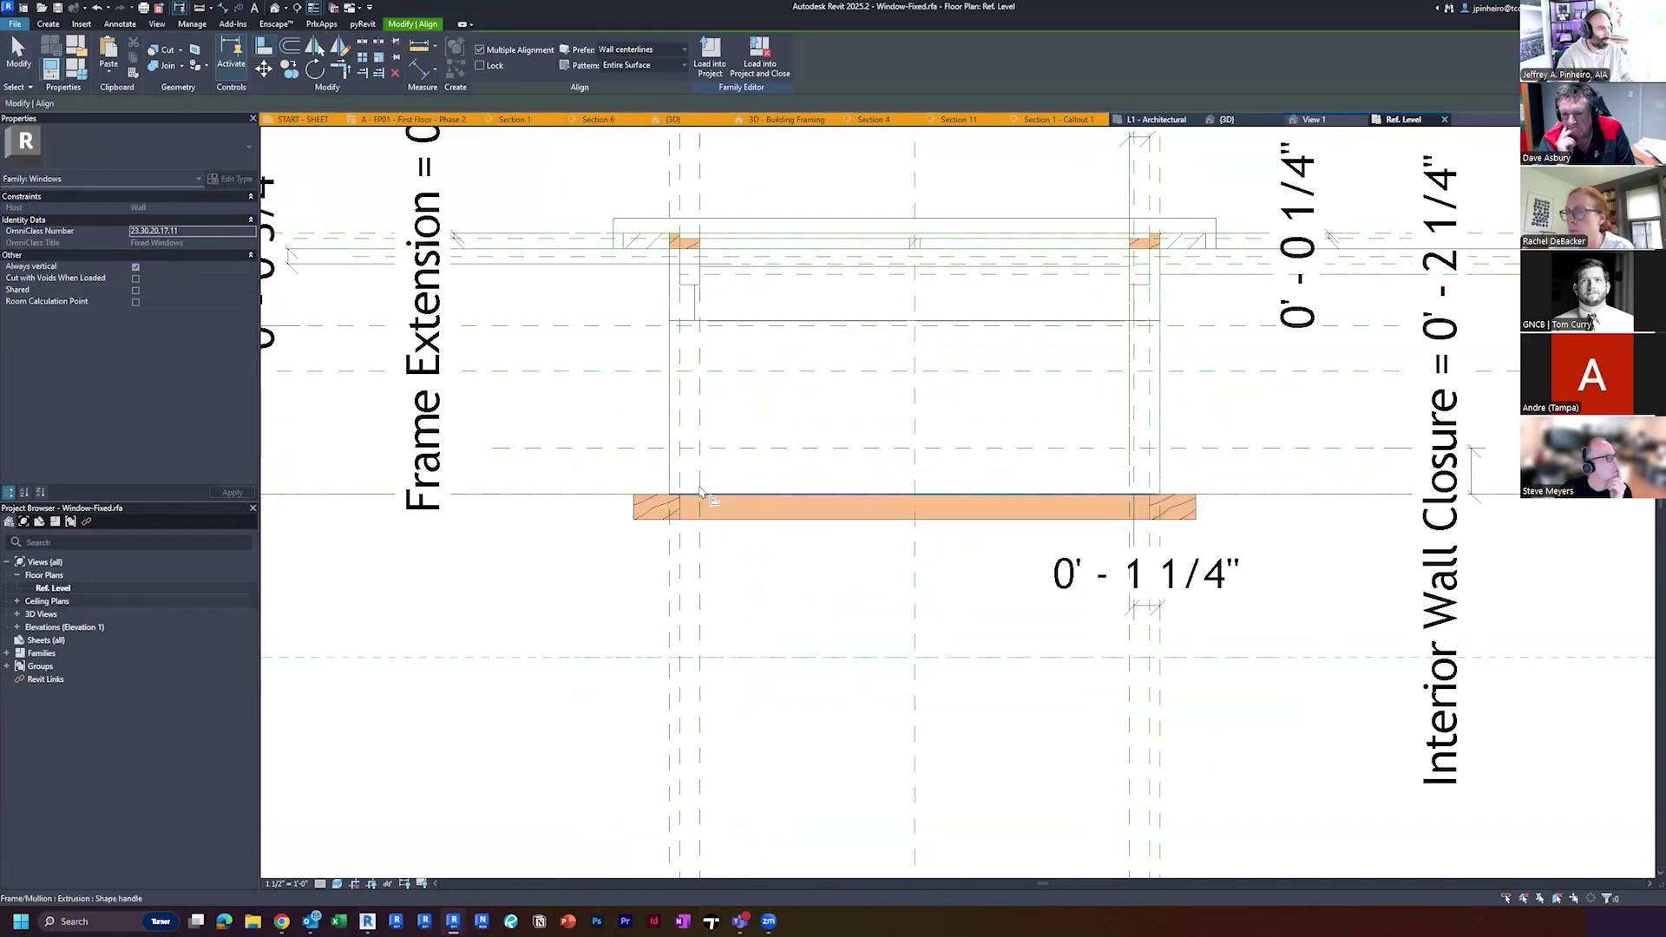
pyautogui.click(701, 495)
pyautogui.press('Escape')
pyautogui.press('Escape')
pyautogui.click(674, 520)
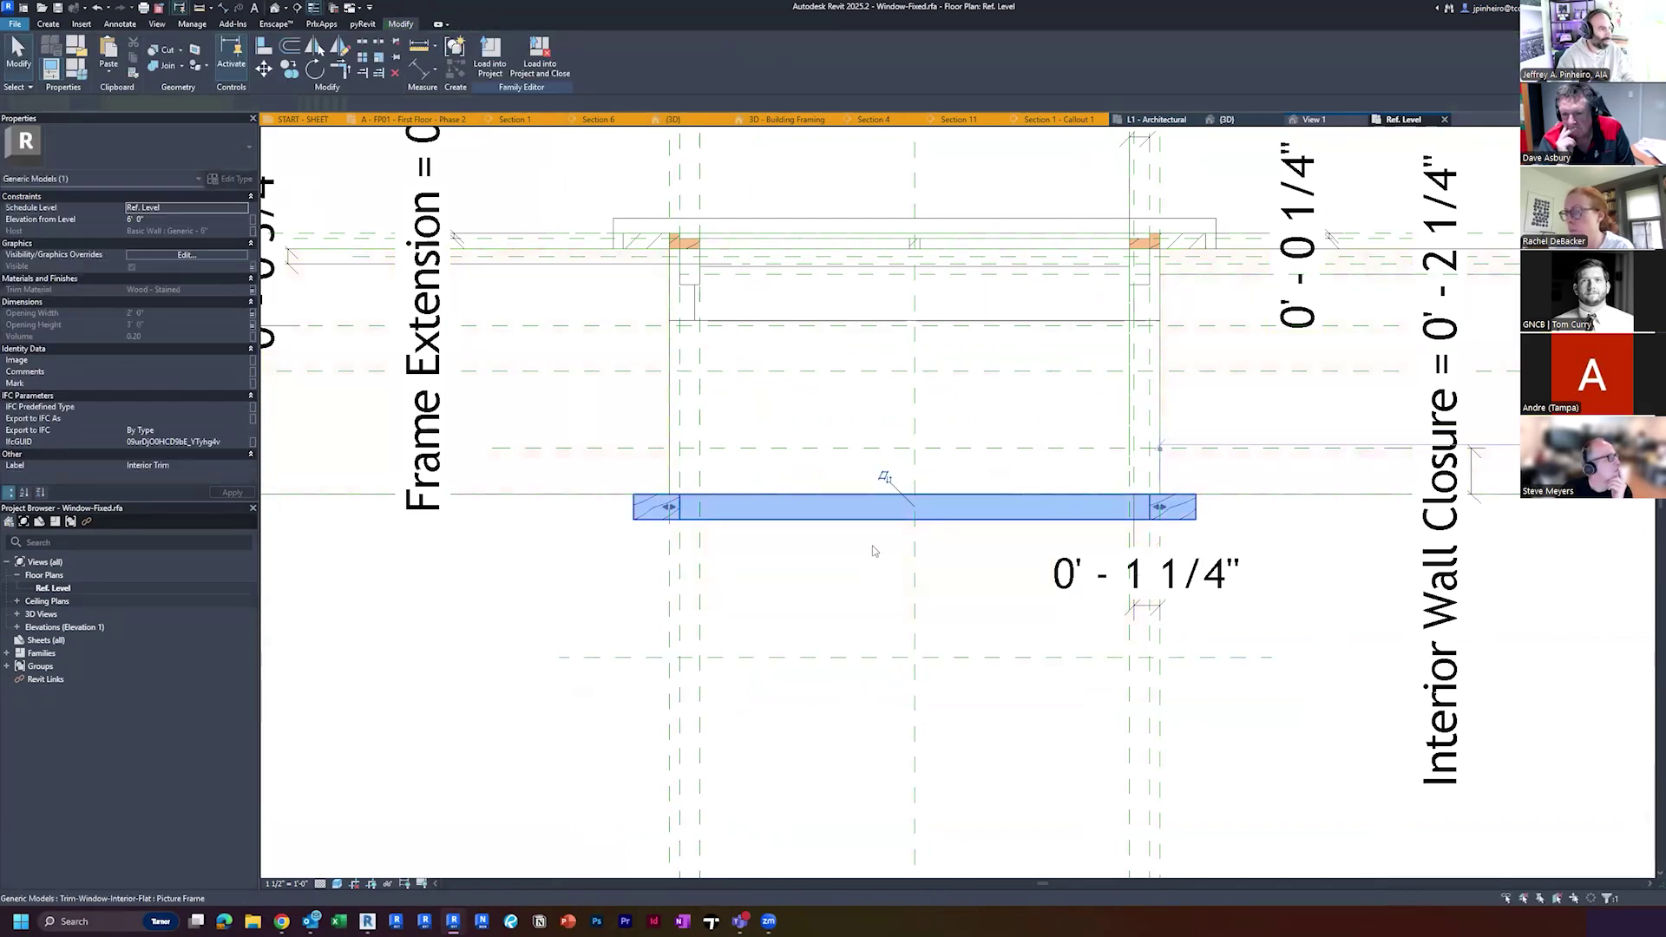
pyautogui.click(788, 475)
pyautogui.scroll(-2, 788, 475)
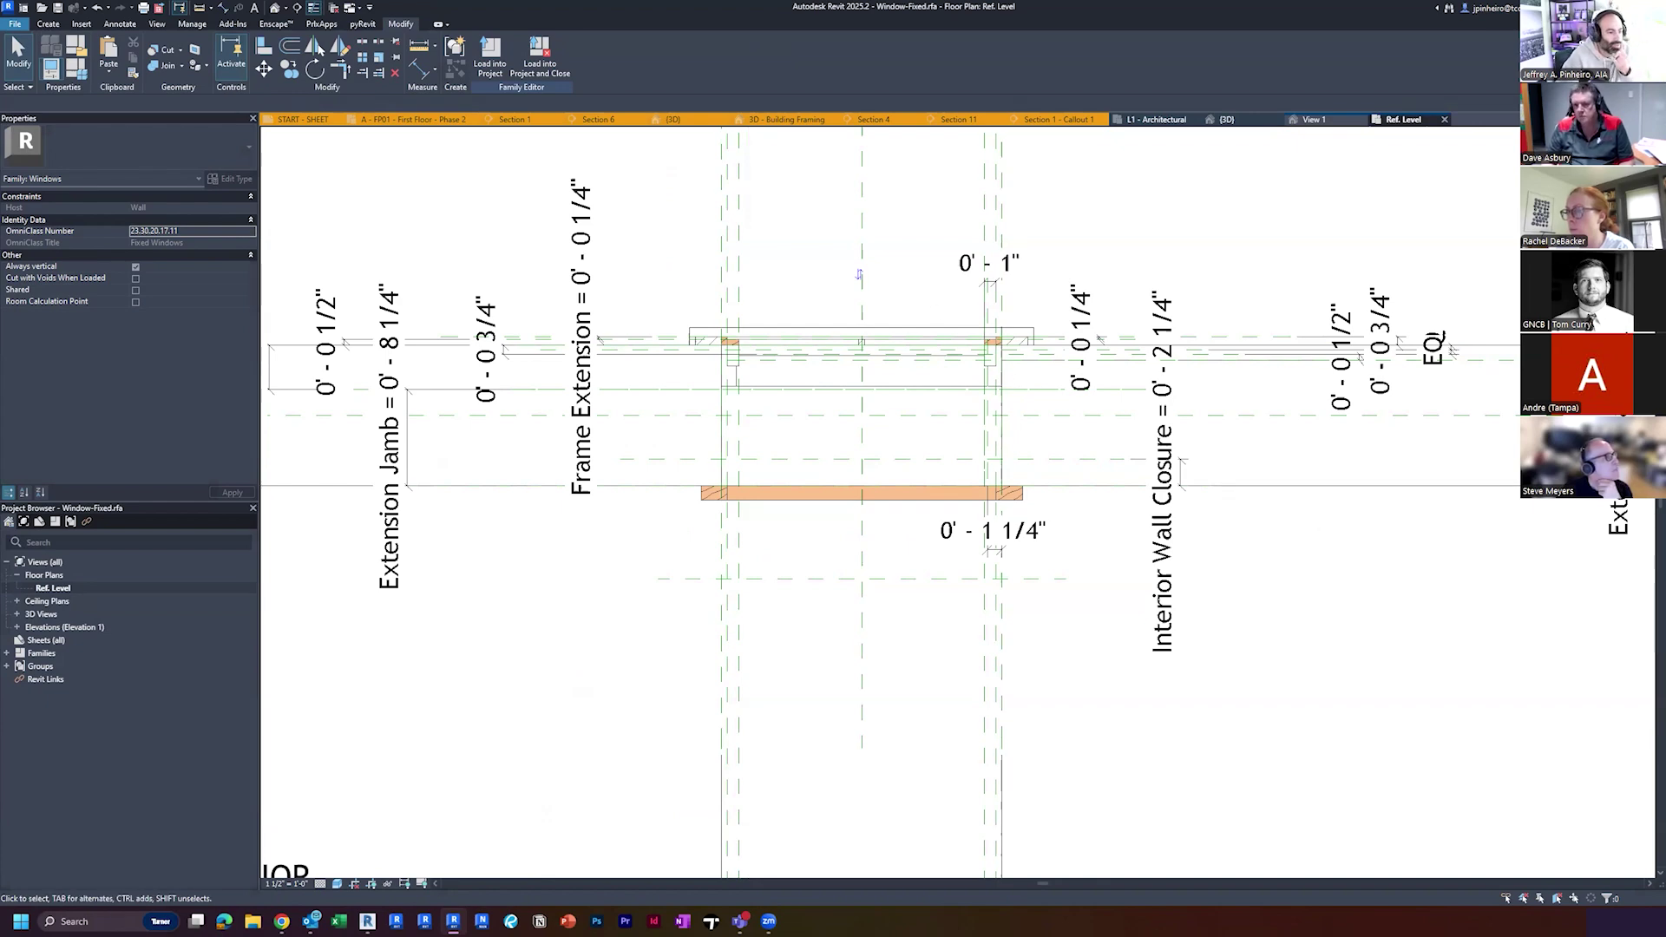
pyautogui.moveTo(1265, 693); pyautogui.dragTo(1267, 691, button='middle')
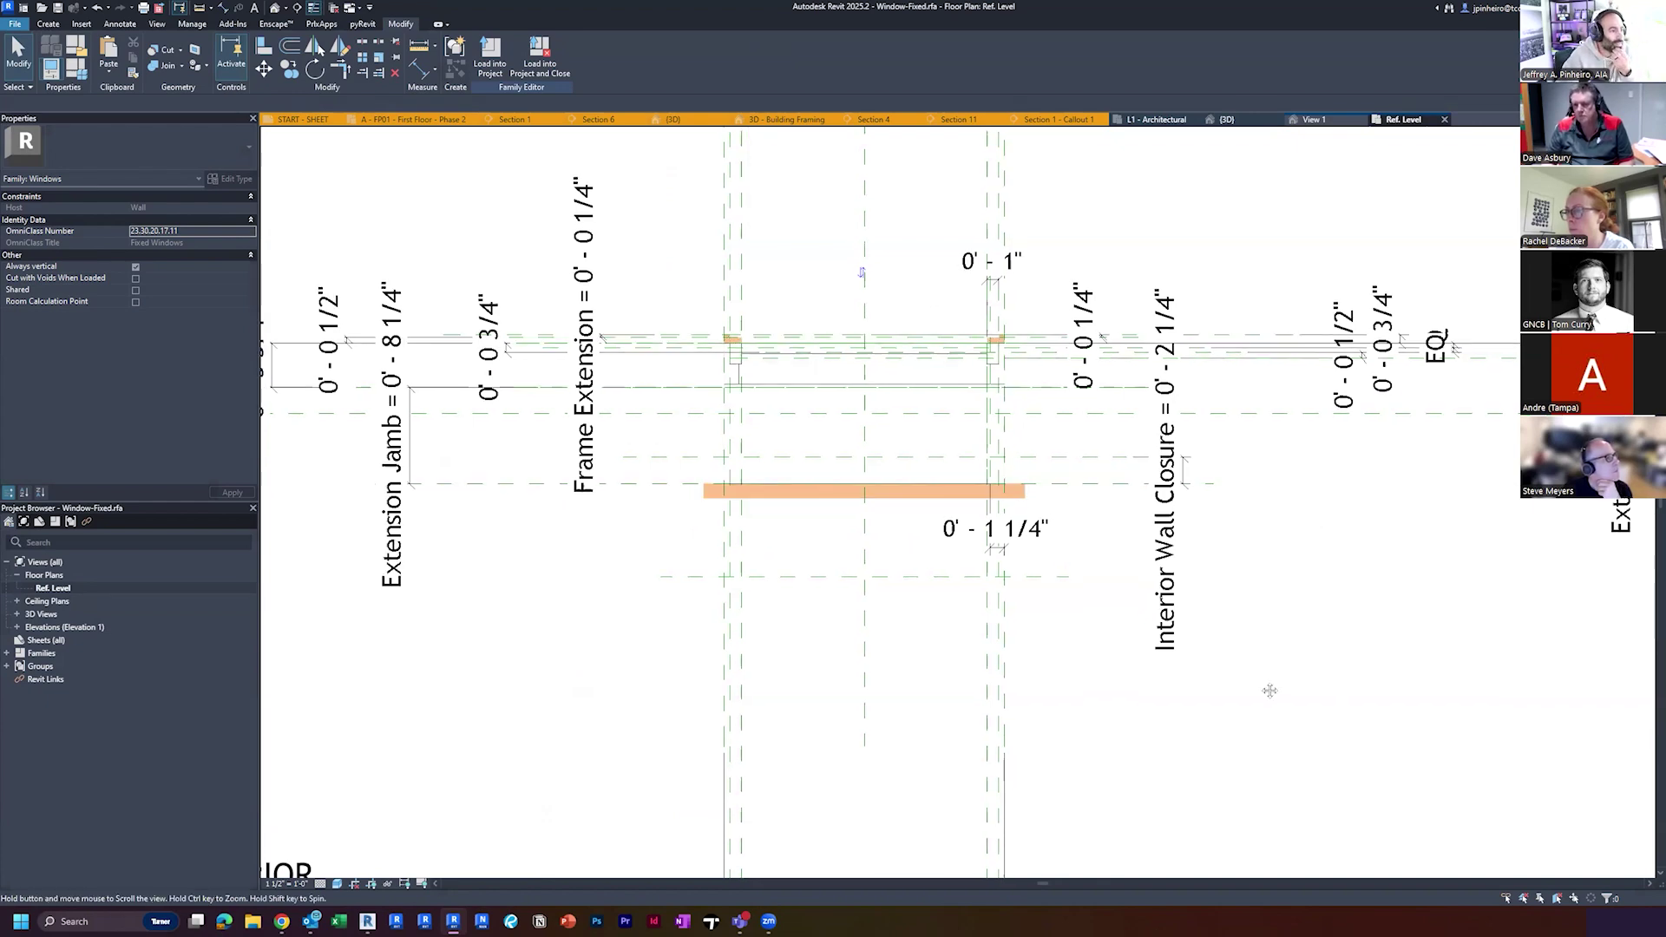
# Switch back to the split-level house project and open its 3D view at the corner with exposed framing
pyautogui.click(399, 119)
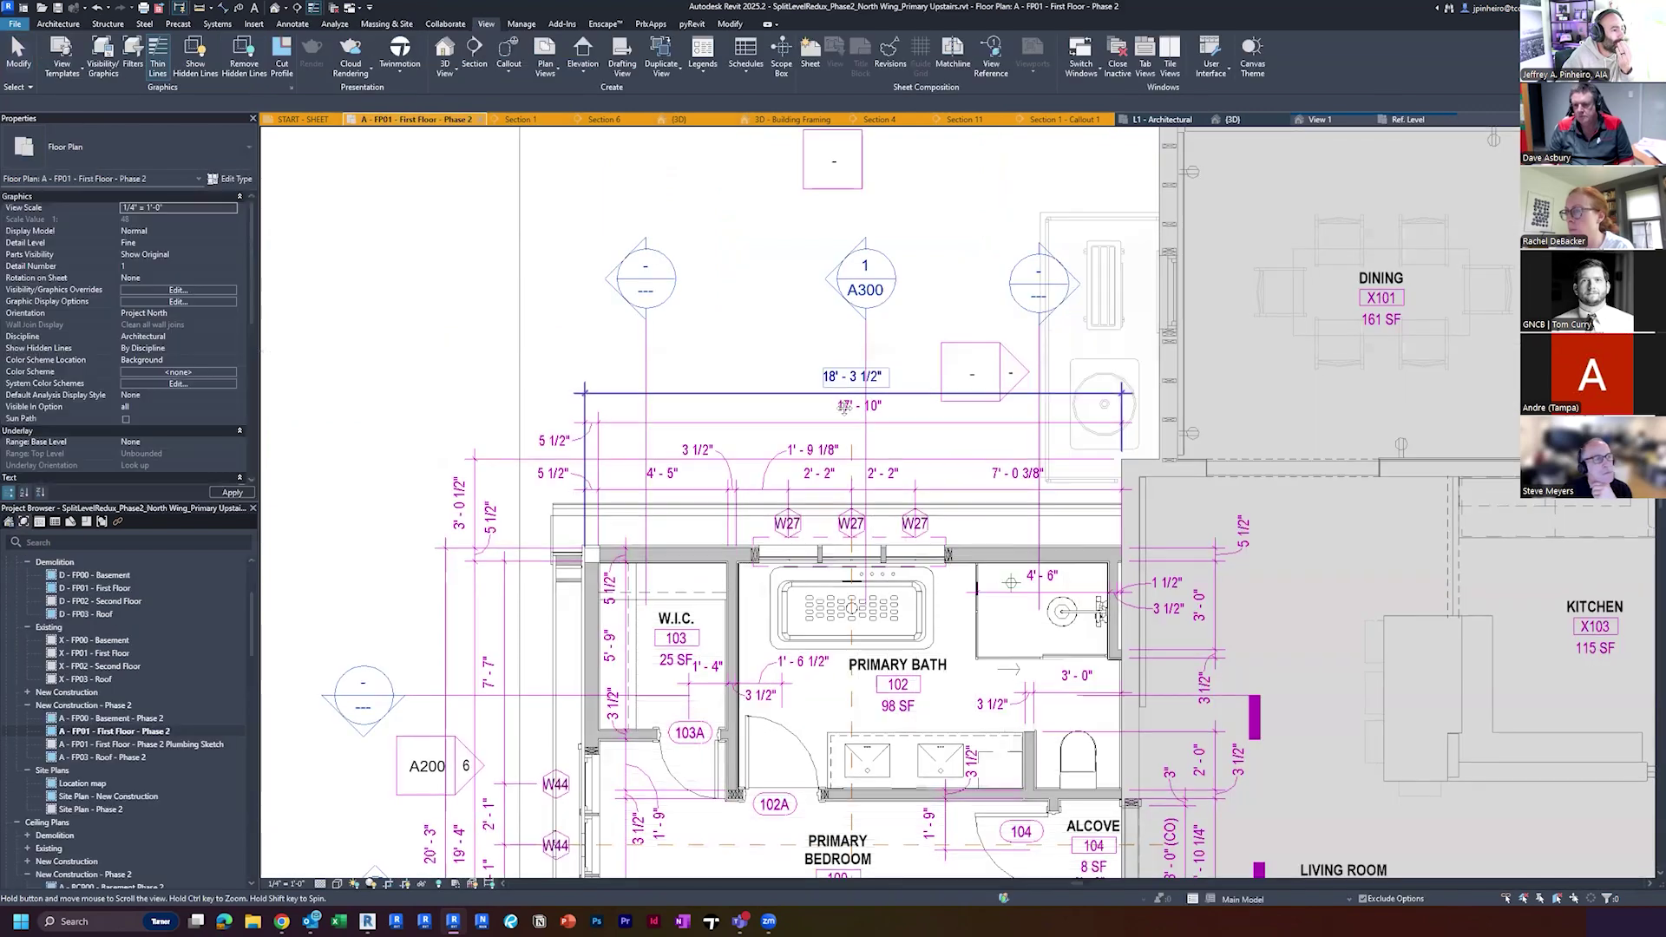
pyautogui.click(275, 10)
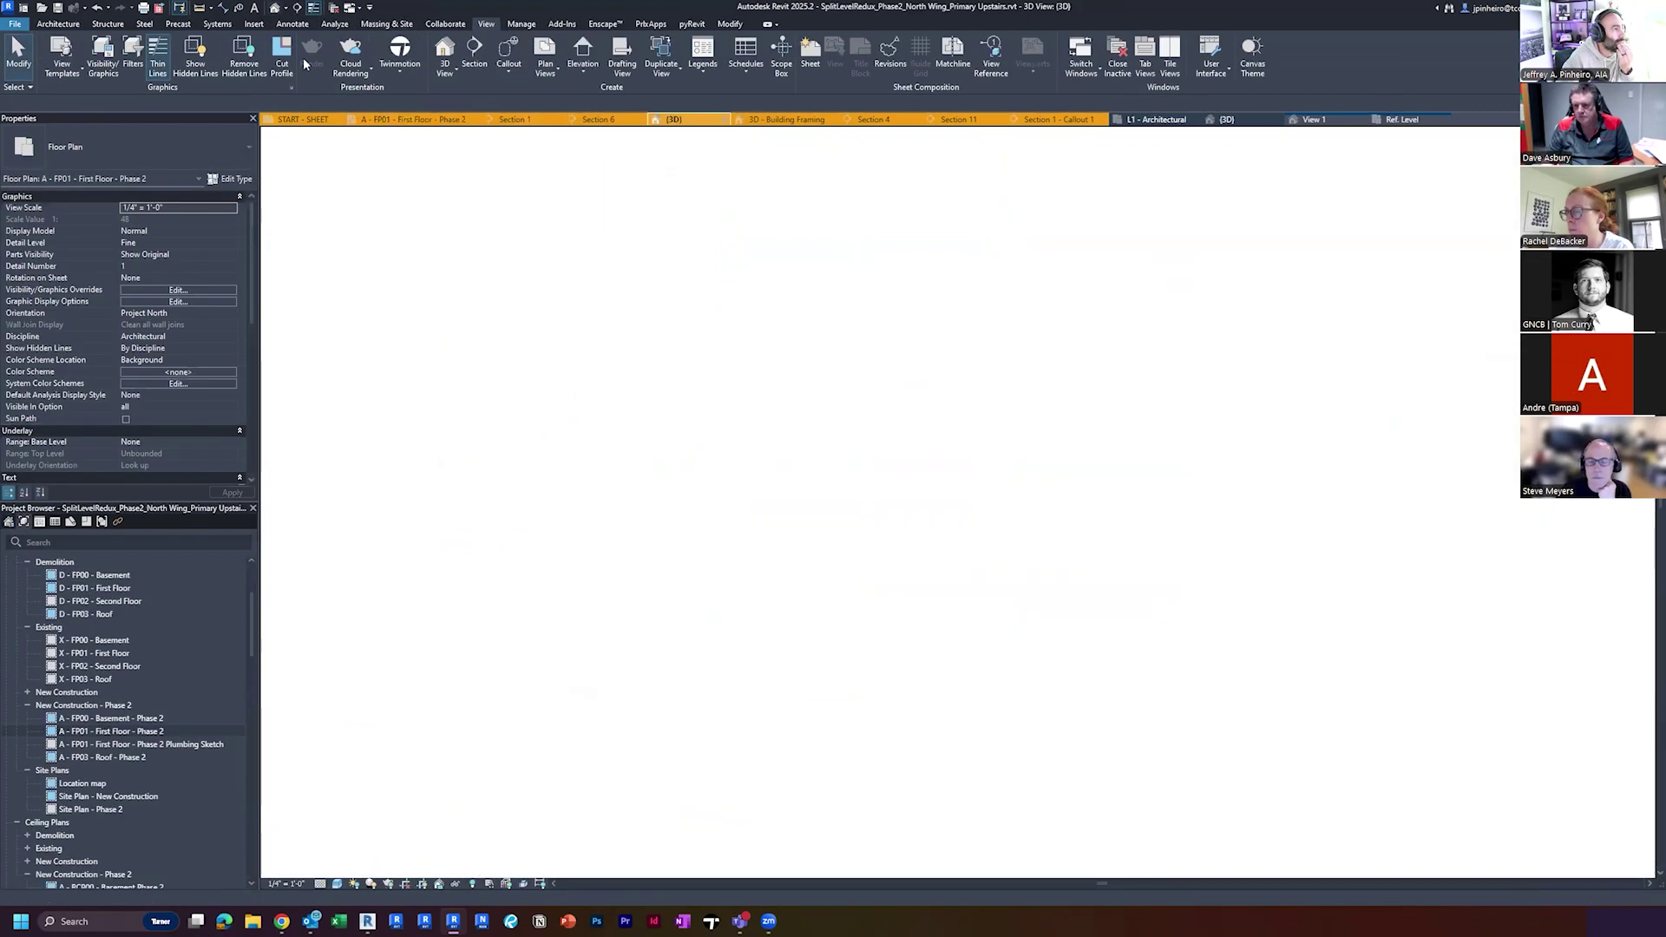
pyautogui.scroll(5, 868, 625)
pyautogui.click(991, 650)
pyautogui.scroll(-3, 990, 650)
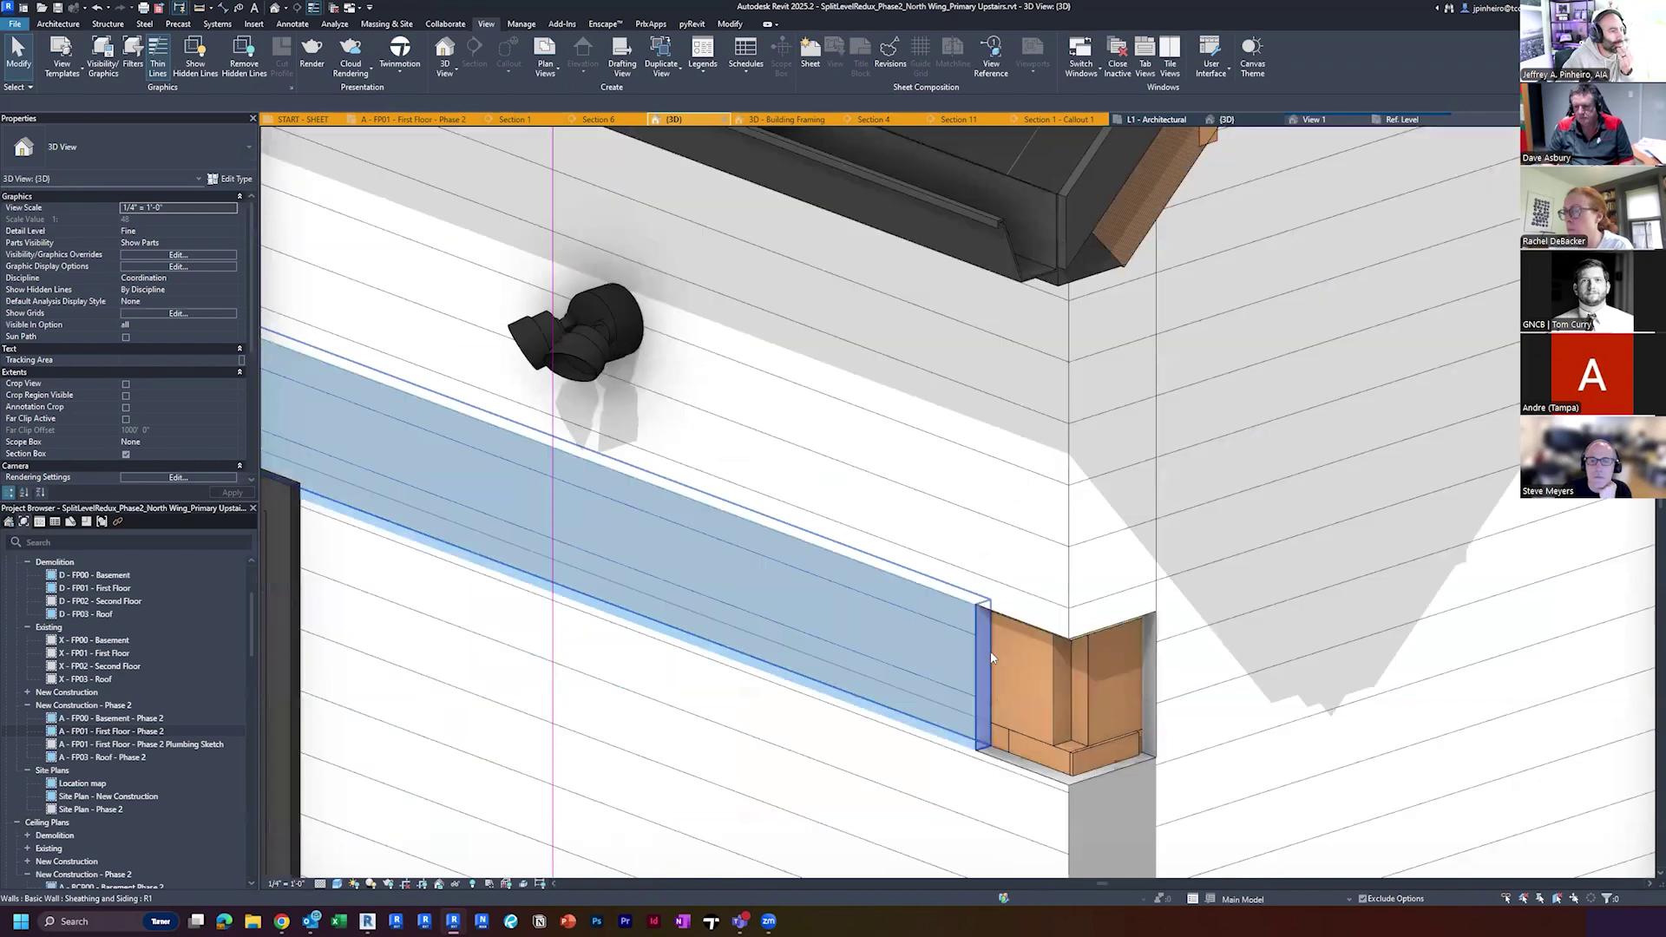
# Inspect the upper wood siding wall and the Sheathing and Siding wall band where they meet at the exposed corner
pyautogui.scroll(-2, 759, 575)
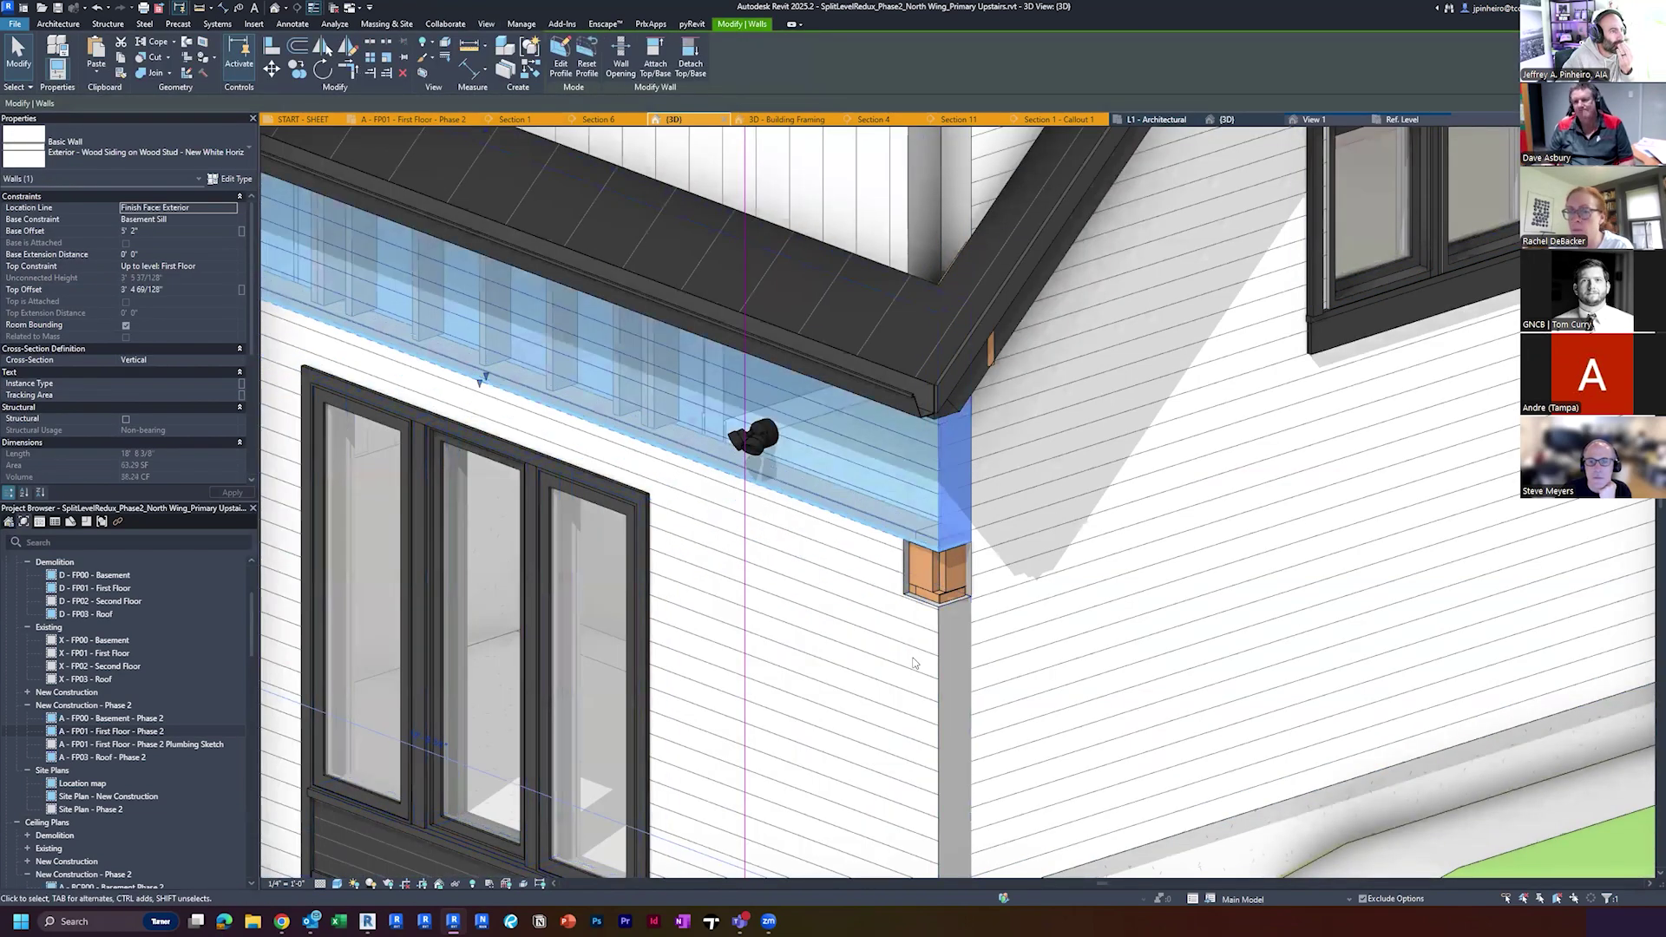
pyautogui.press('Escape')
pyautogui.click(938, 544)
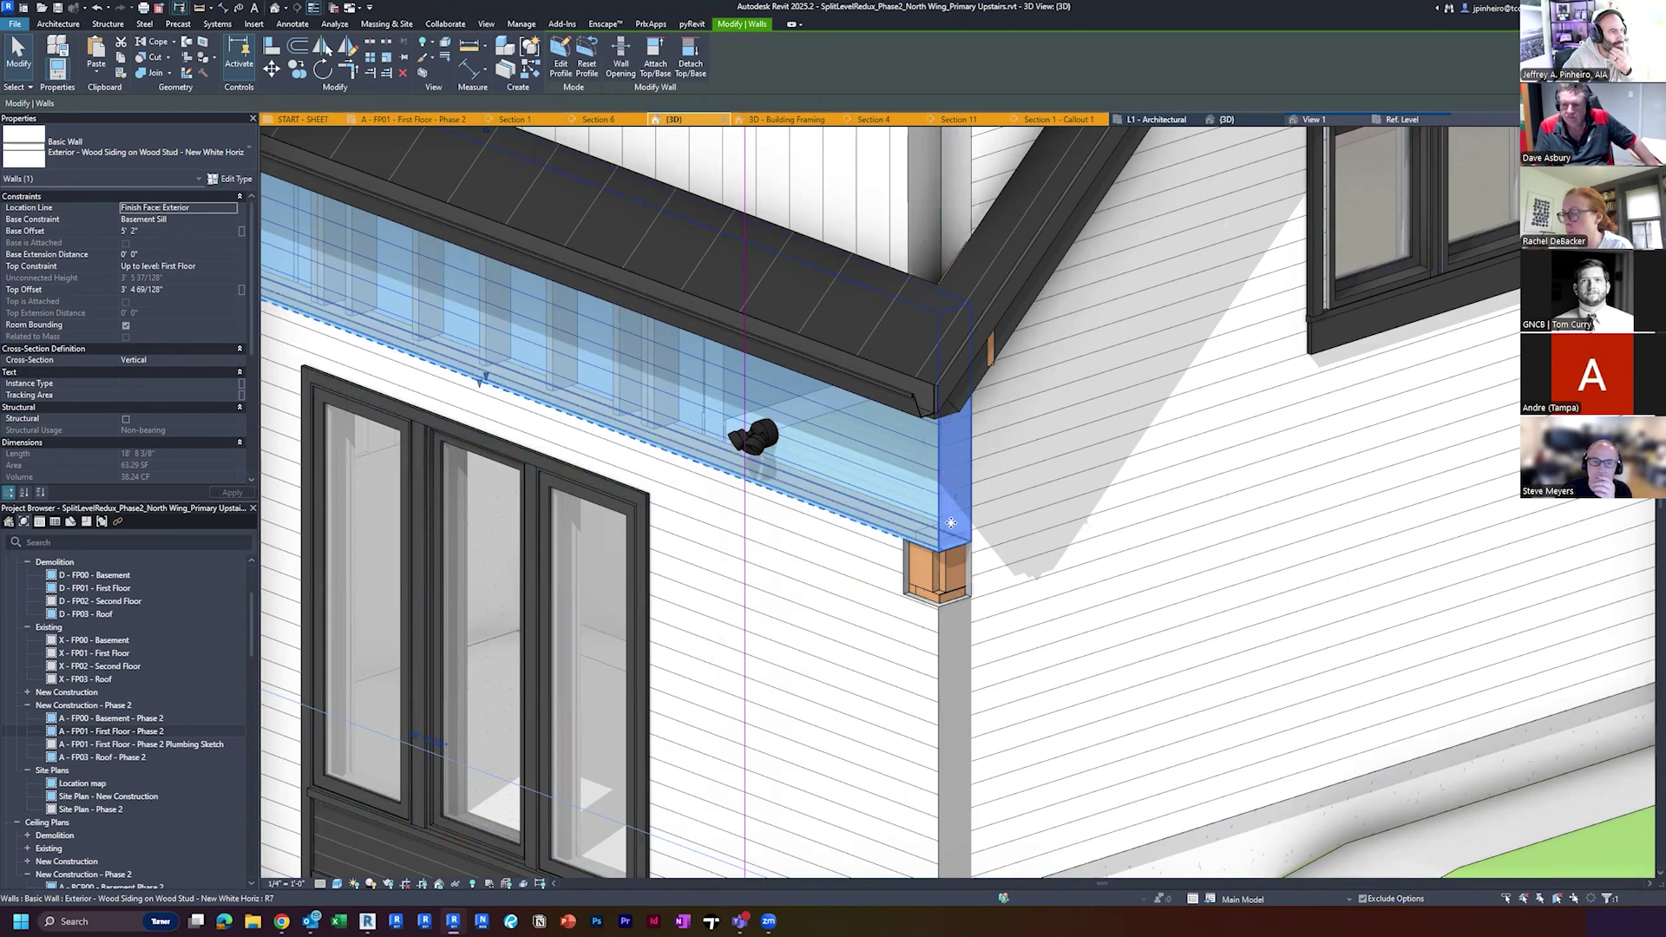
pyautogui.click(923, 564)
pyautogui.scroll(5, 925, 568)
pyautogui.scroll(-5, 935, 610)
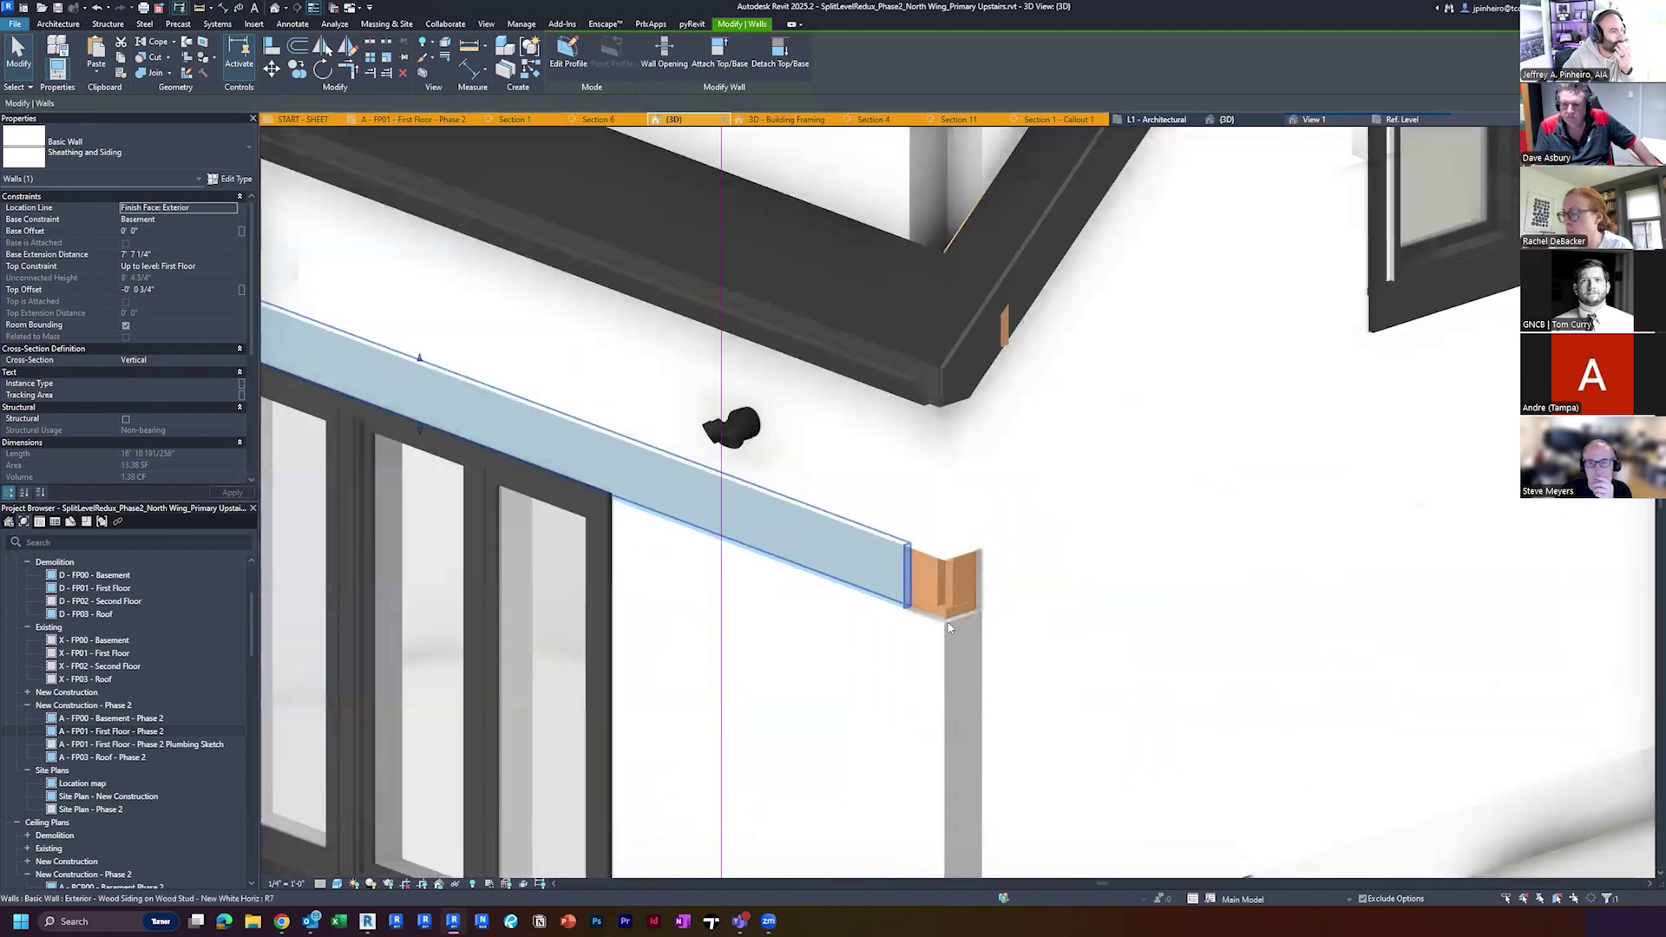